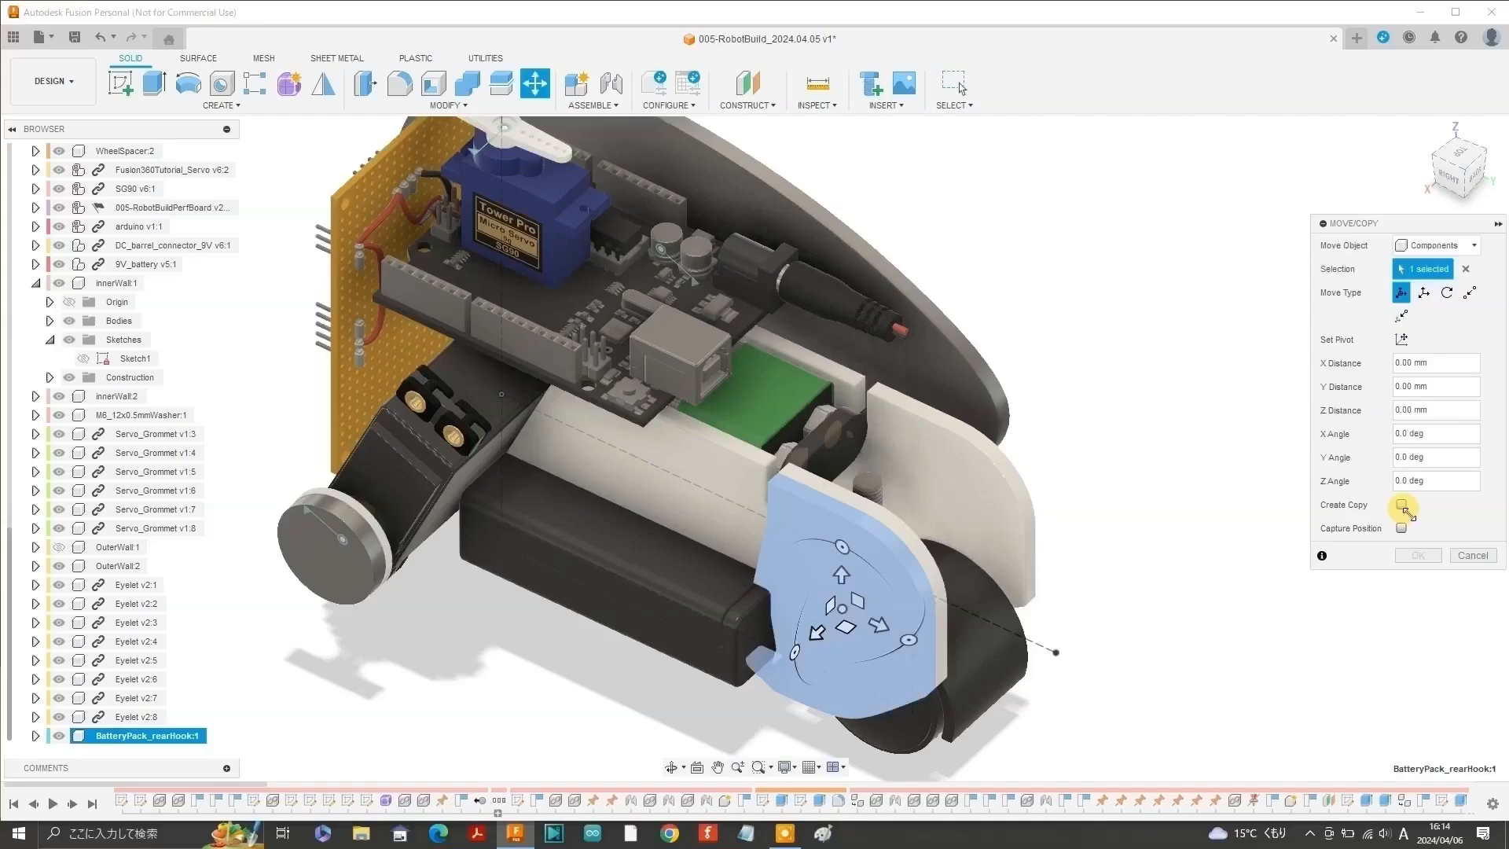
# Create a copy of the BatteryPack_rearHook component and move it across to the opposite side of the robot.
pyautogui.click(1402, 506)
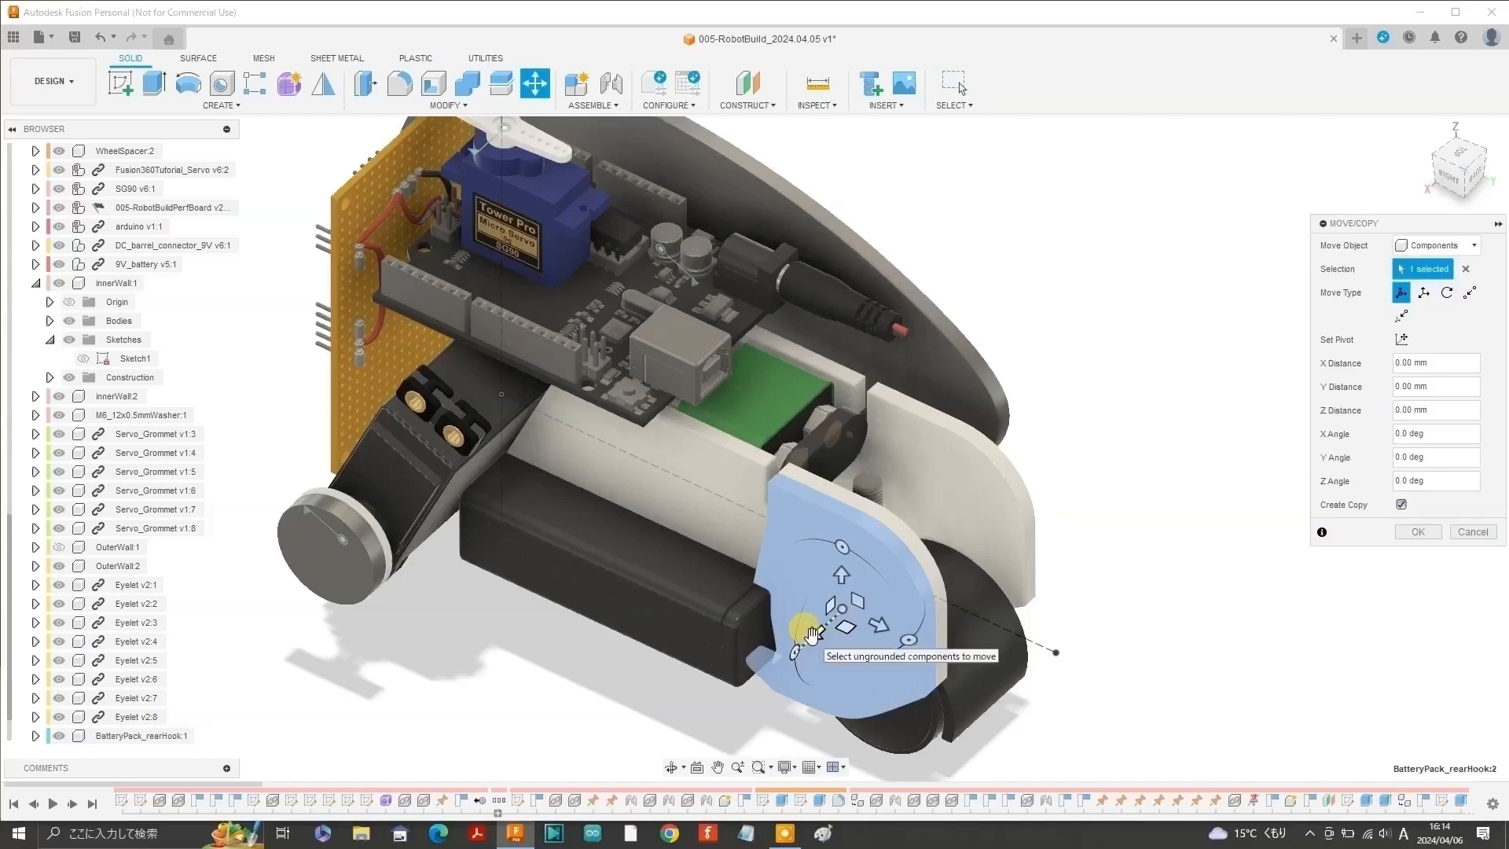
pyautogui.moveTo(809, 624); pyautogui.dragTo(918, 564)
pyautogui.press('Return')
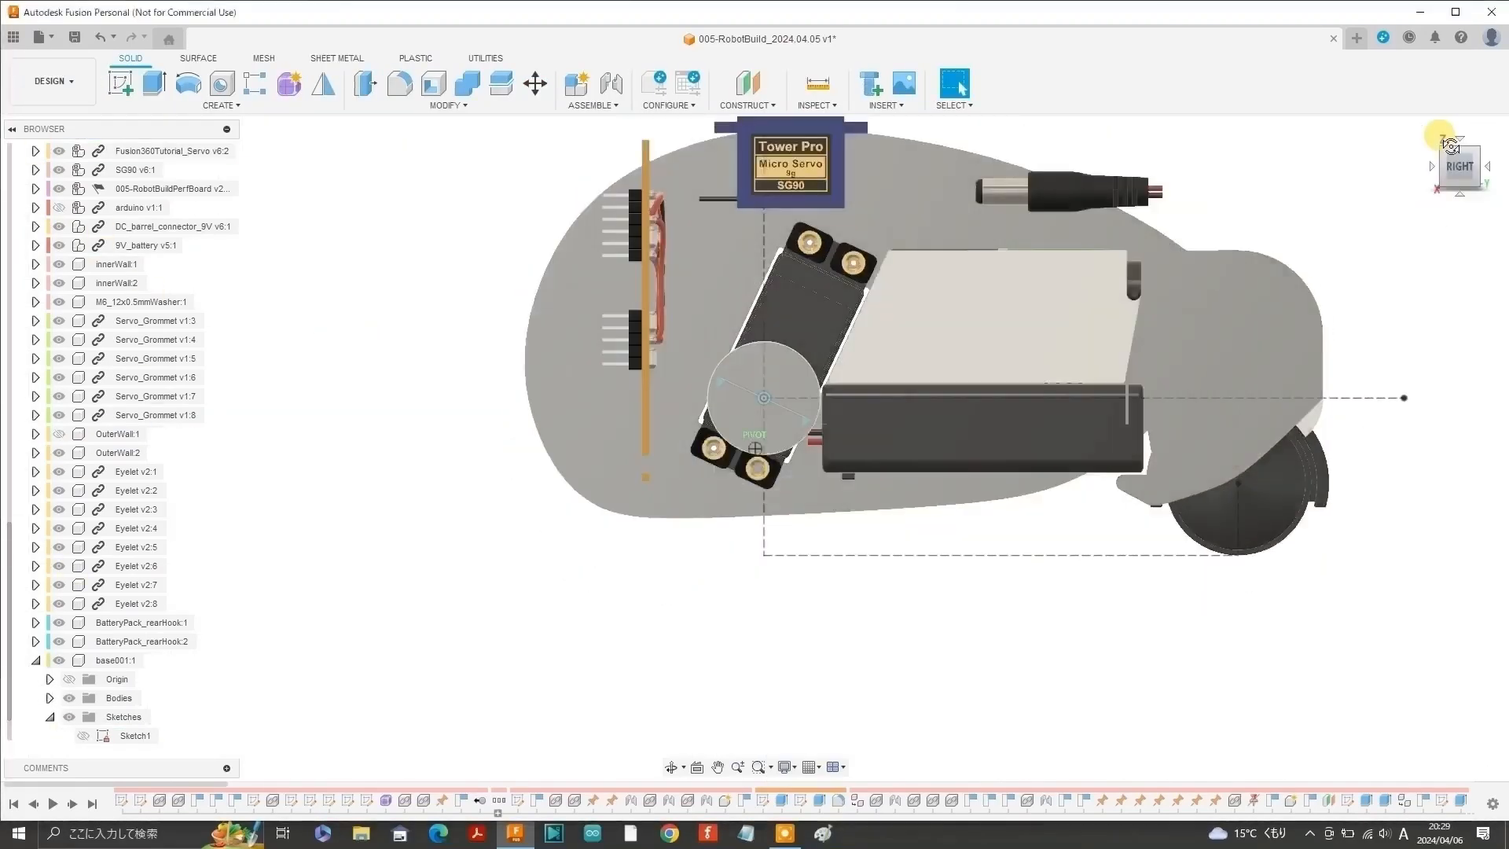
# Hide both wheel components, Wheel v2:1 and Wheel v2:2.
pyautogui.press('a')
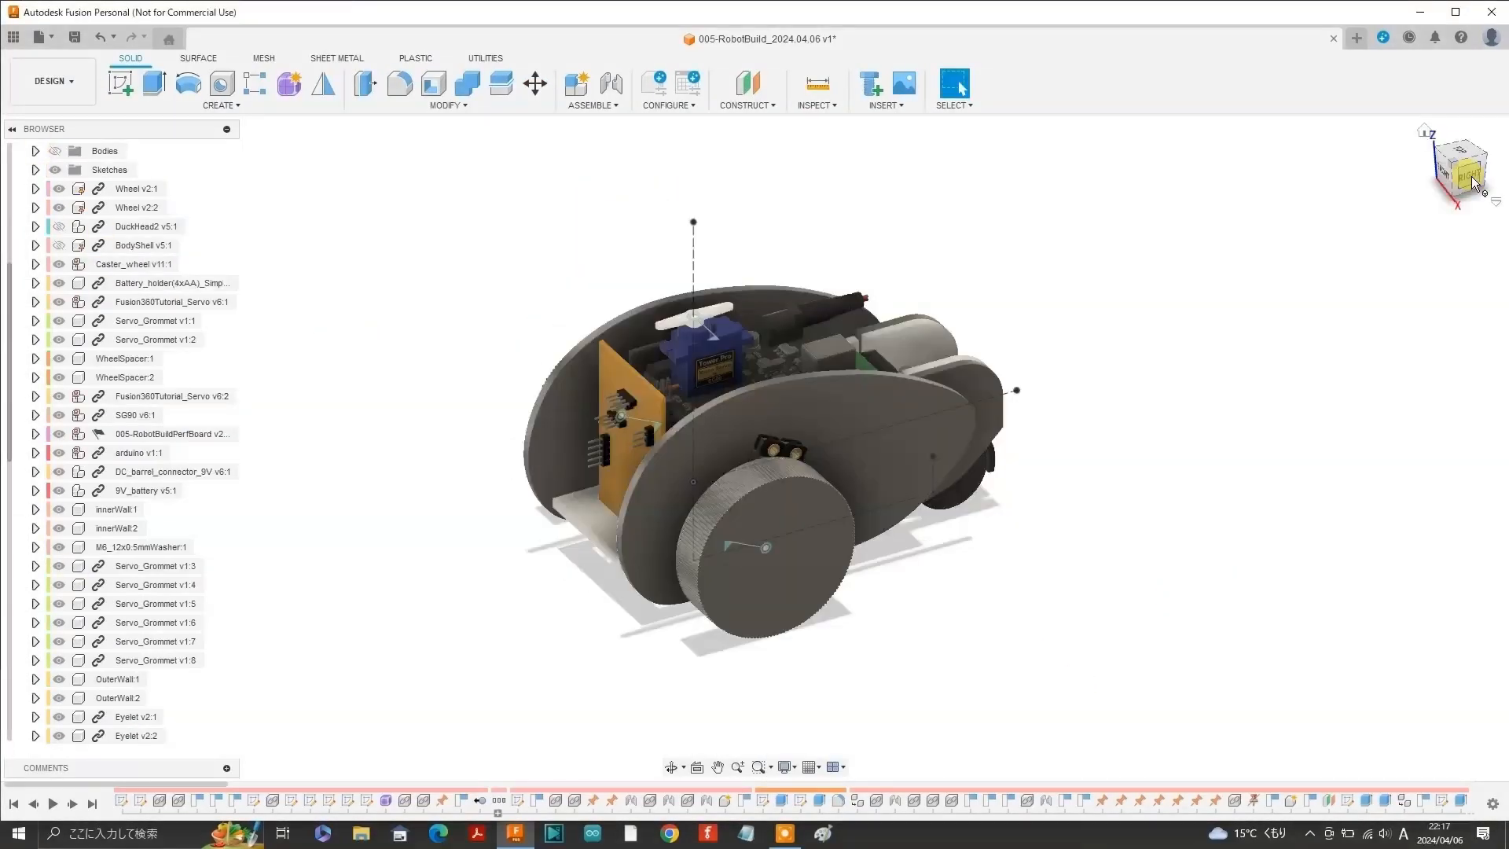
pyautogui.click(1470, 180)
pyautogui.click(59, 191)
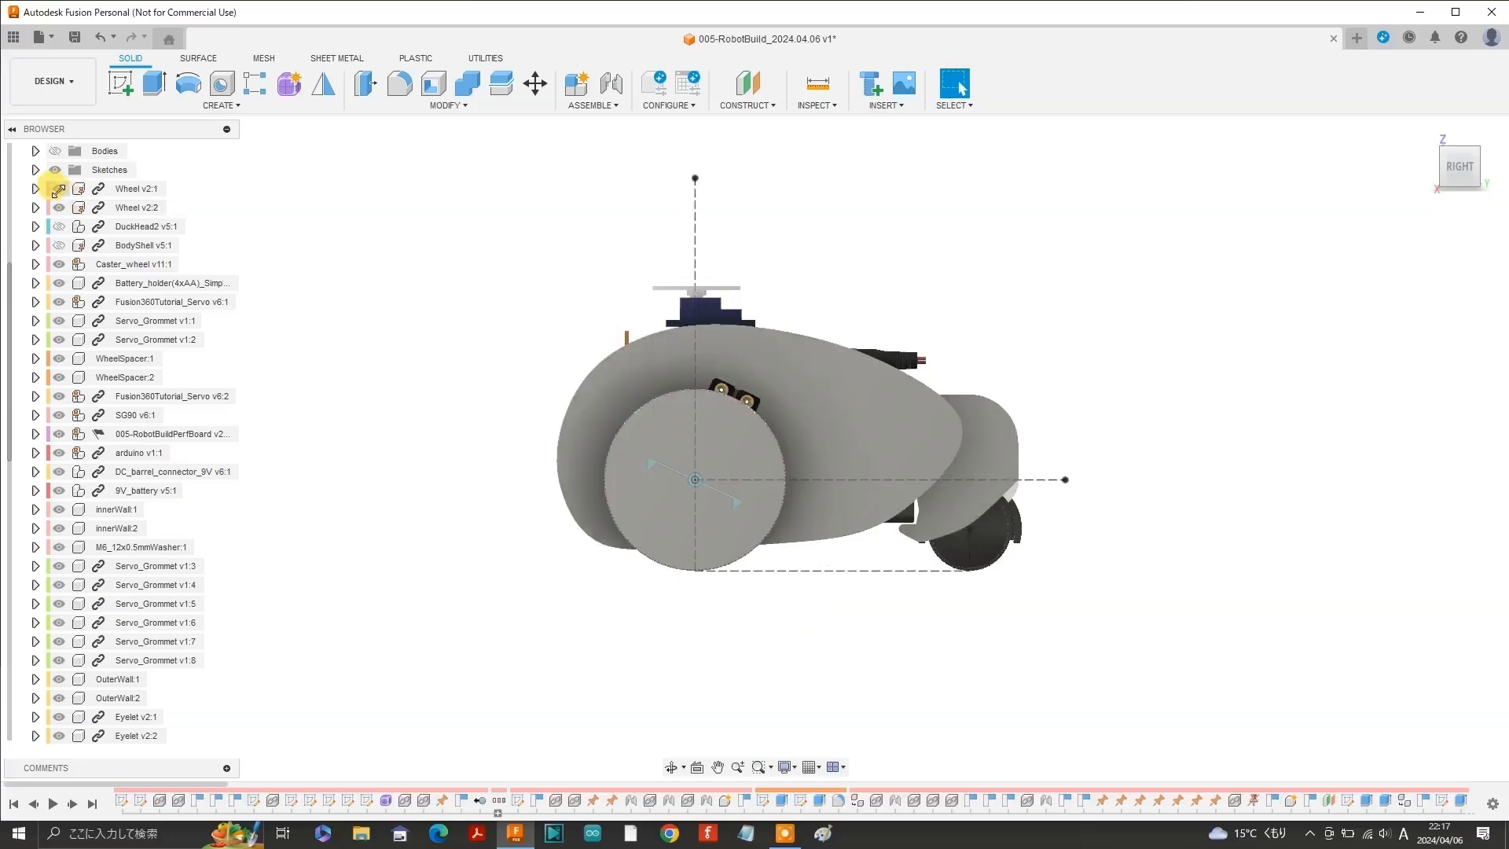
pyautogui.click(58, 189)
pyautogui.click(56, 208)
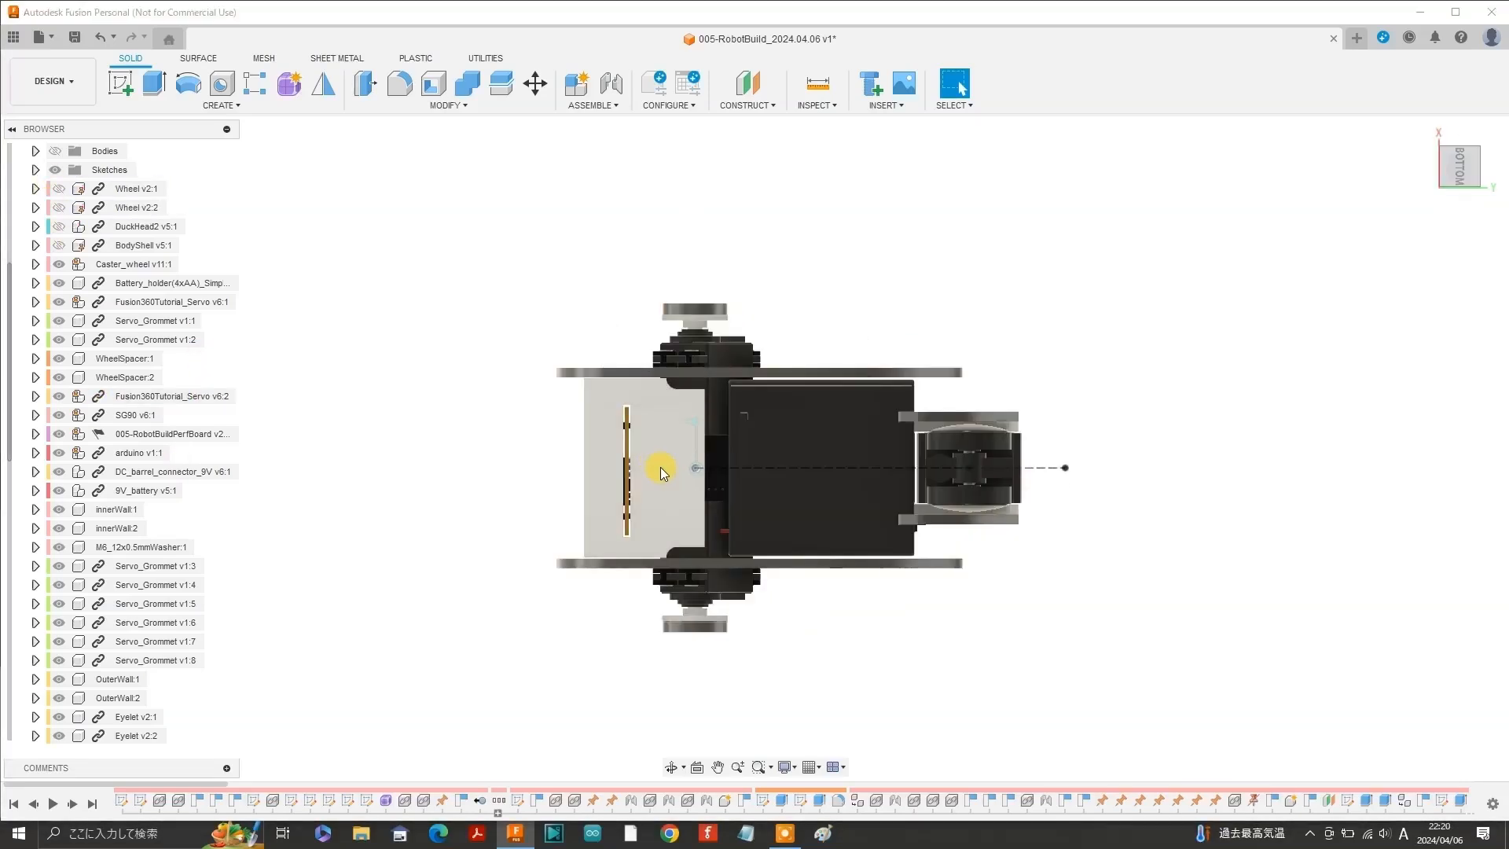
# Show Sketch1 of the base001 component and open it for editing.
pyautogui.scroll(3, 670, 477)
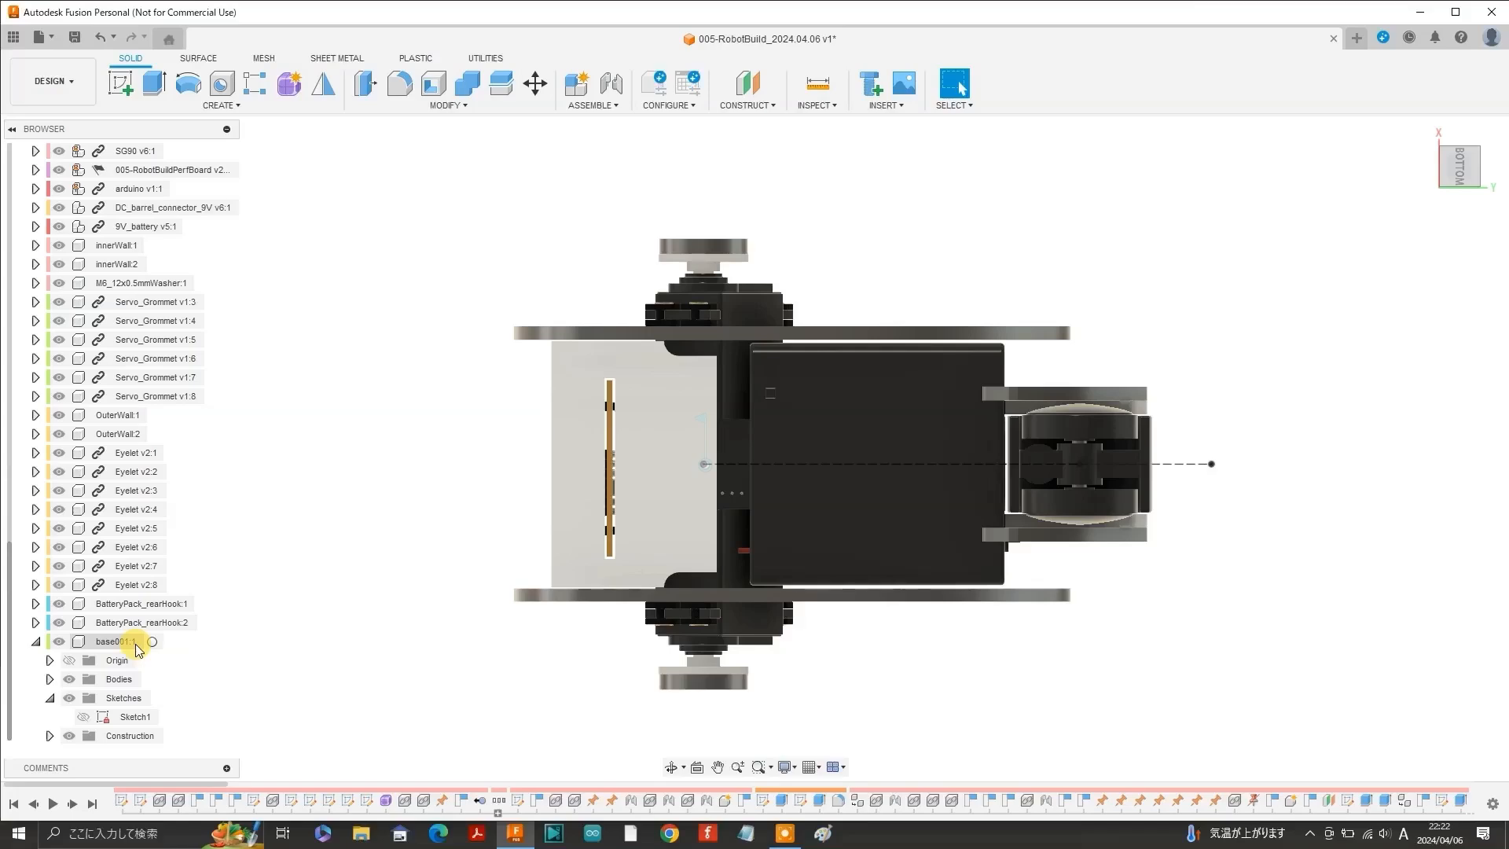
pyautogui.click(83, 717)
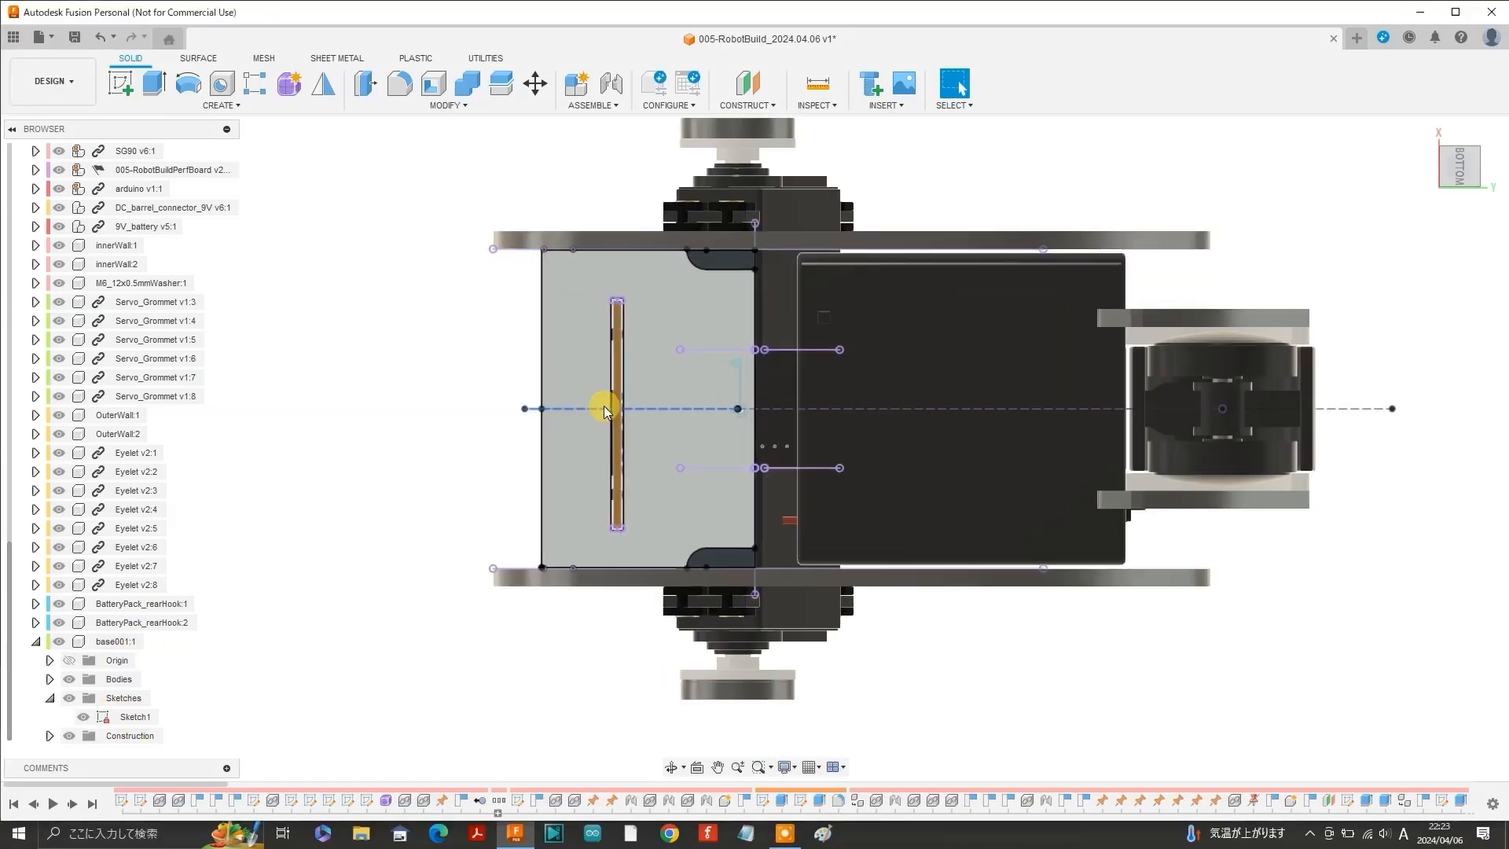
pyautogui.click(122, 717)
pyautogui.rightClick(122, 717)
pyautogui.click(157, 451)
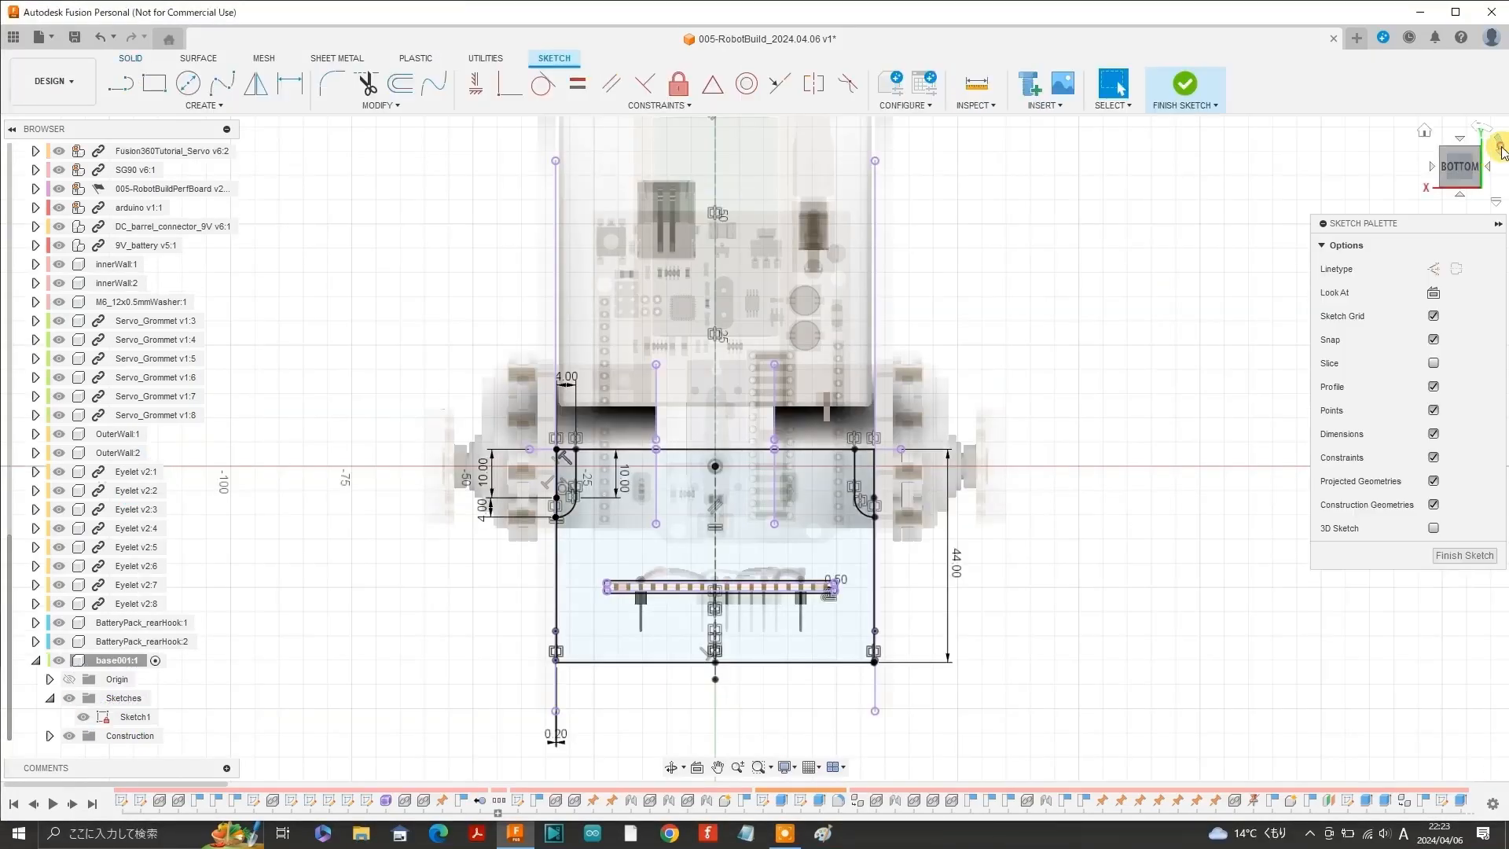
# Project the outer wall edges on both sides of the base plate into the sketch.
pyautogui.press('p')
pyautogui.click(598, 233)
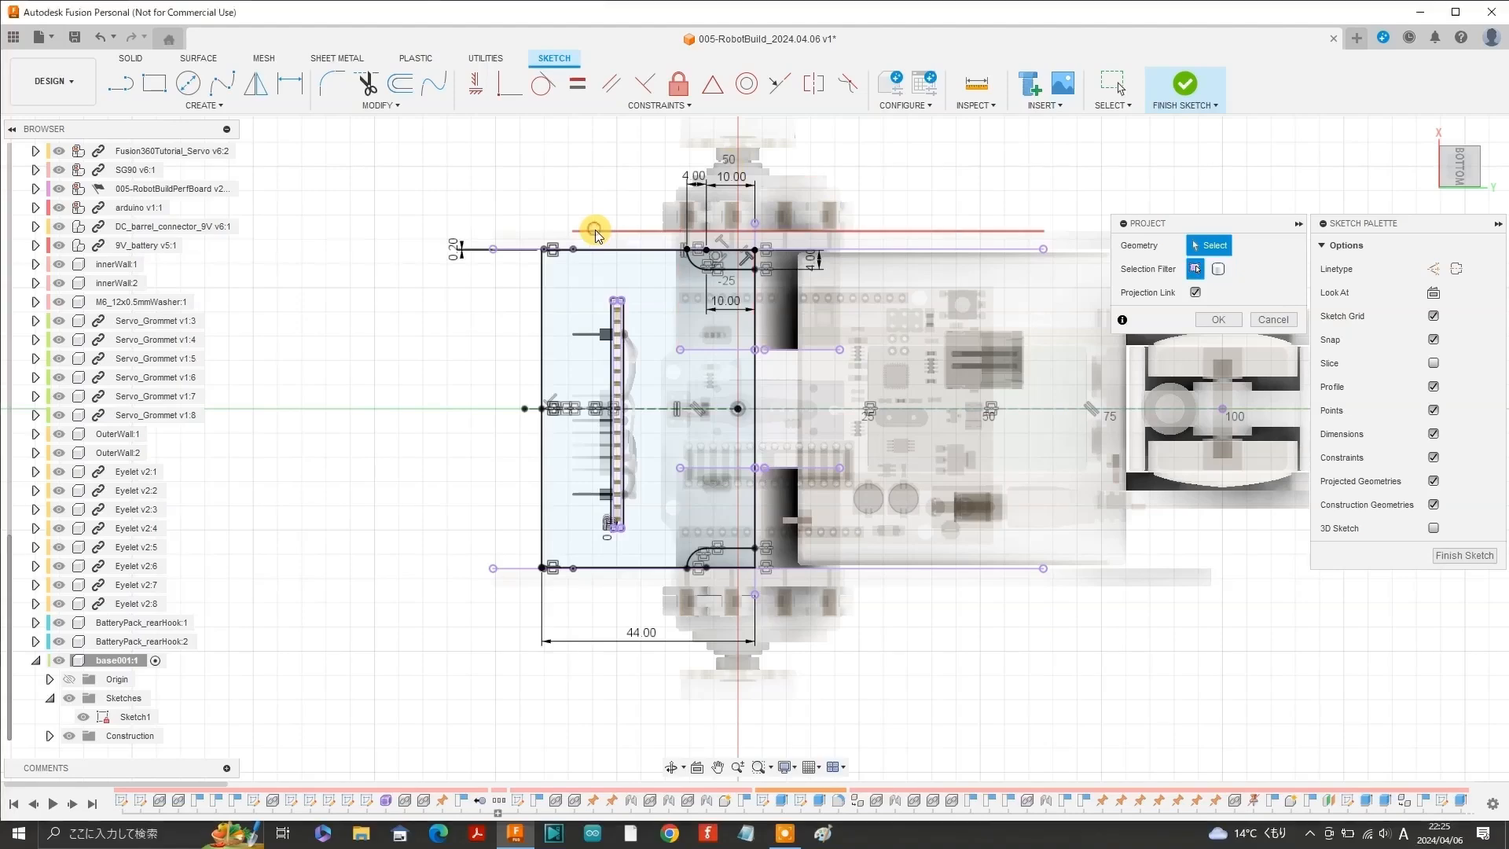
pyautogui.click(603, 586)
pyautogui.click(555, 233)
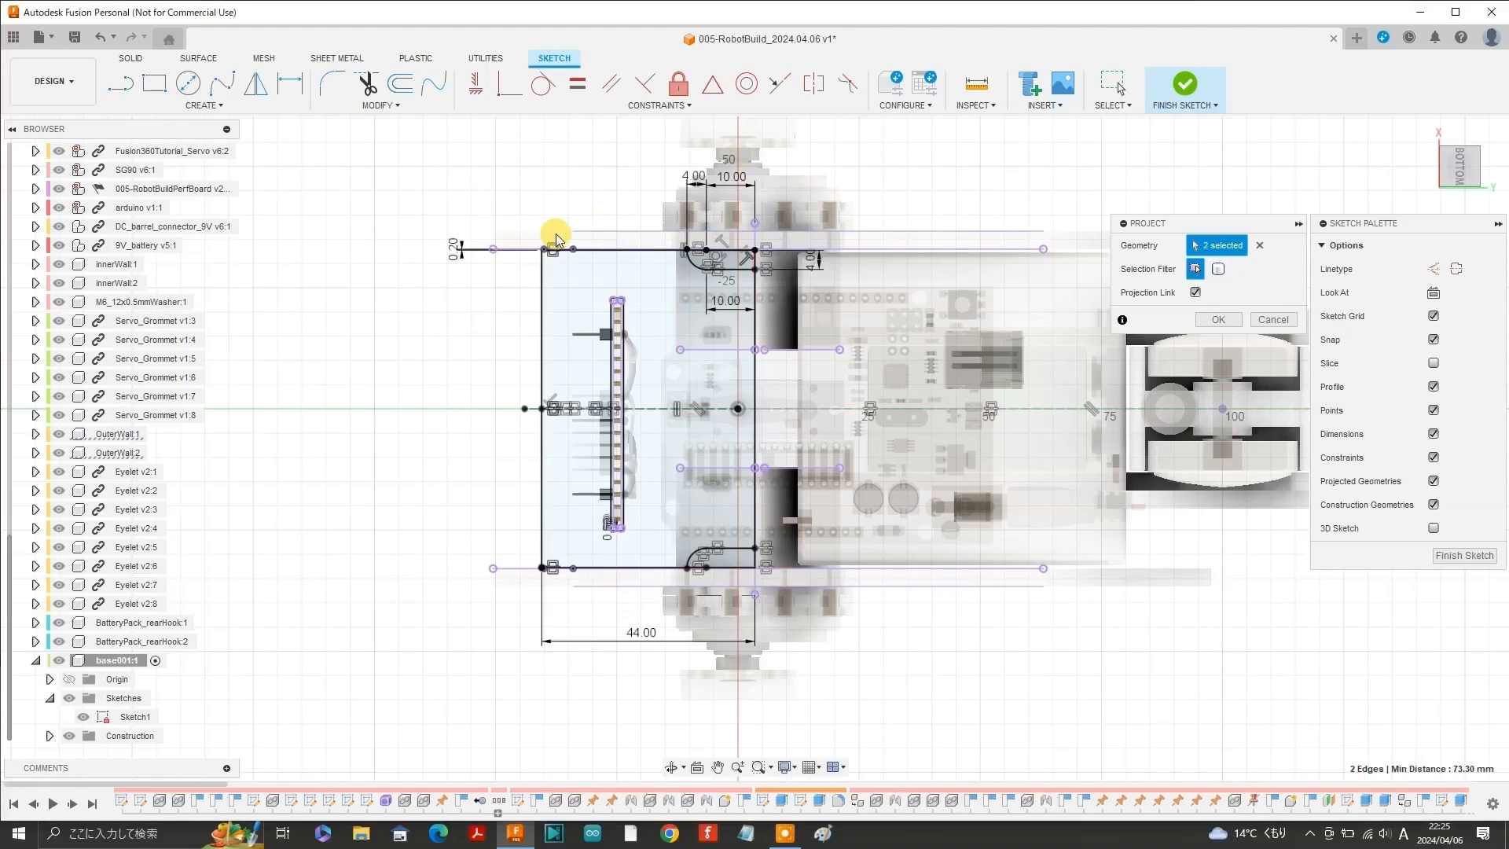
pyautogui.click(556, 585)
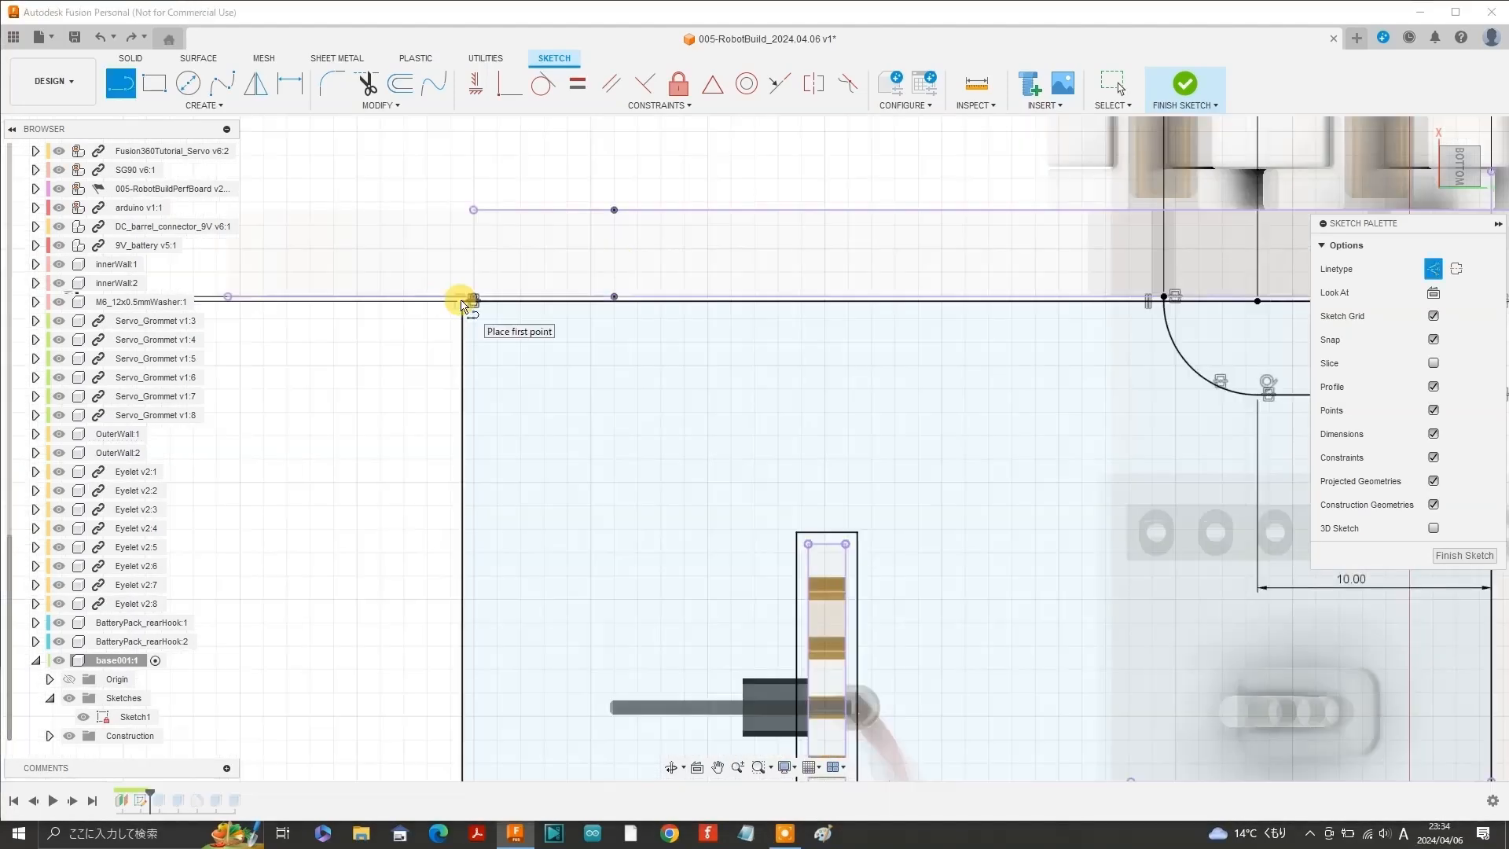
# Starting 4 mm from the base's front corner, draw a line out to the projected wall edge and a 7 mm line along it.
pyautogui.moveTo(463, 306)
pyautogui.mouseDown()
pyautogui.moveTo(674, 303)
pyautogui.moveTo(553, 301)
pyautogui.moveTo(556, 212)
pyautogui.mouseUp()
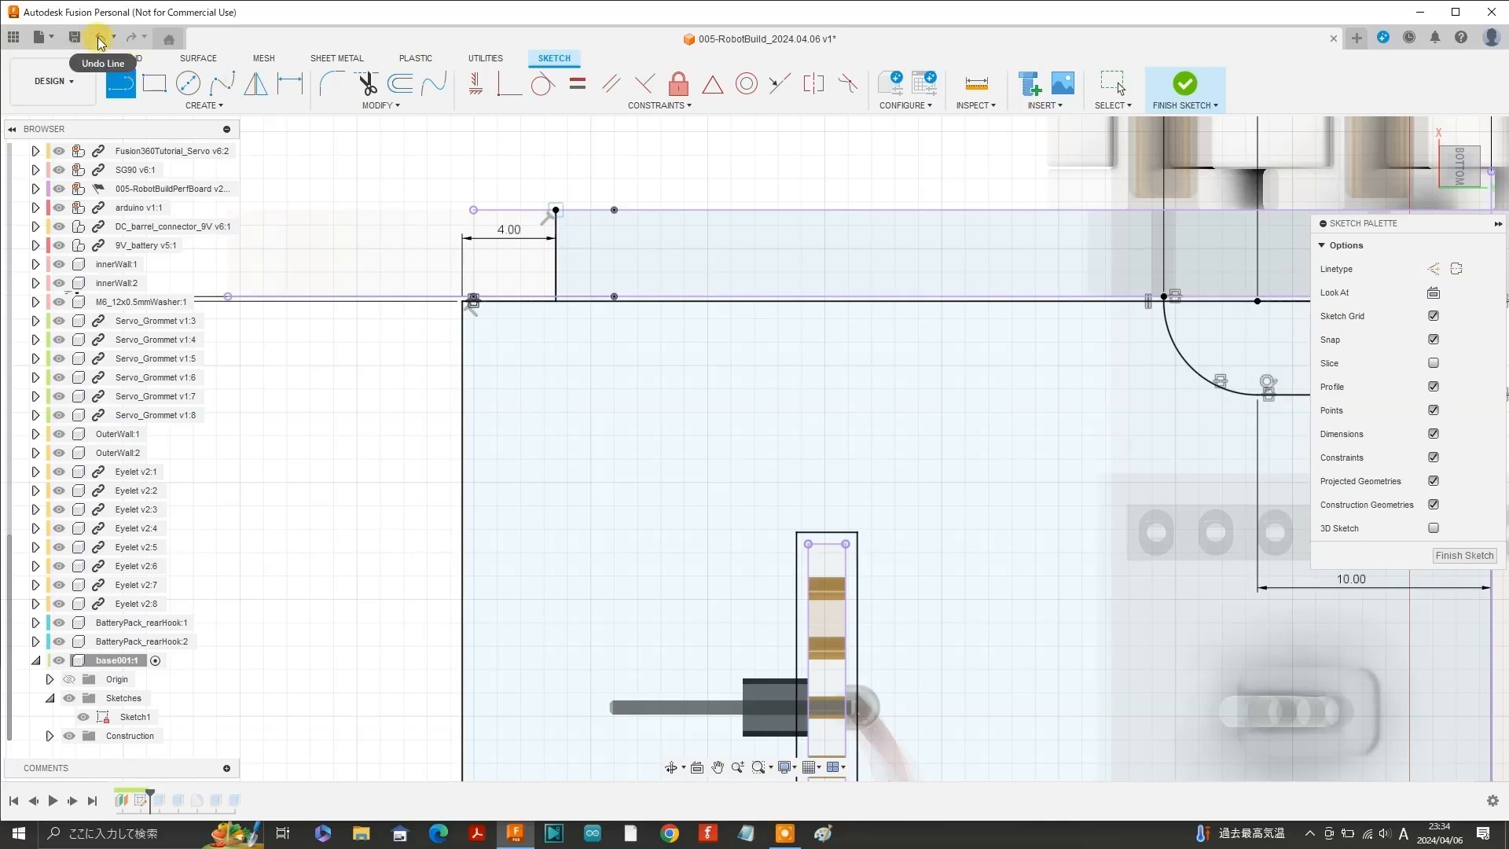
pyautogui.click(556, 210)
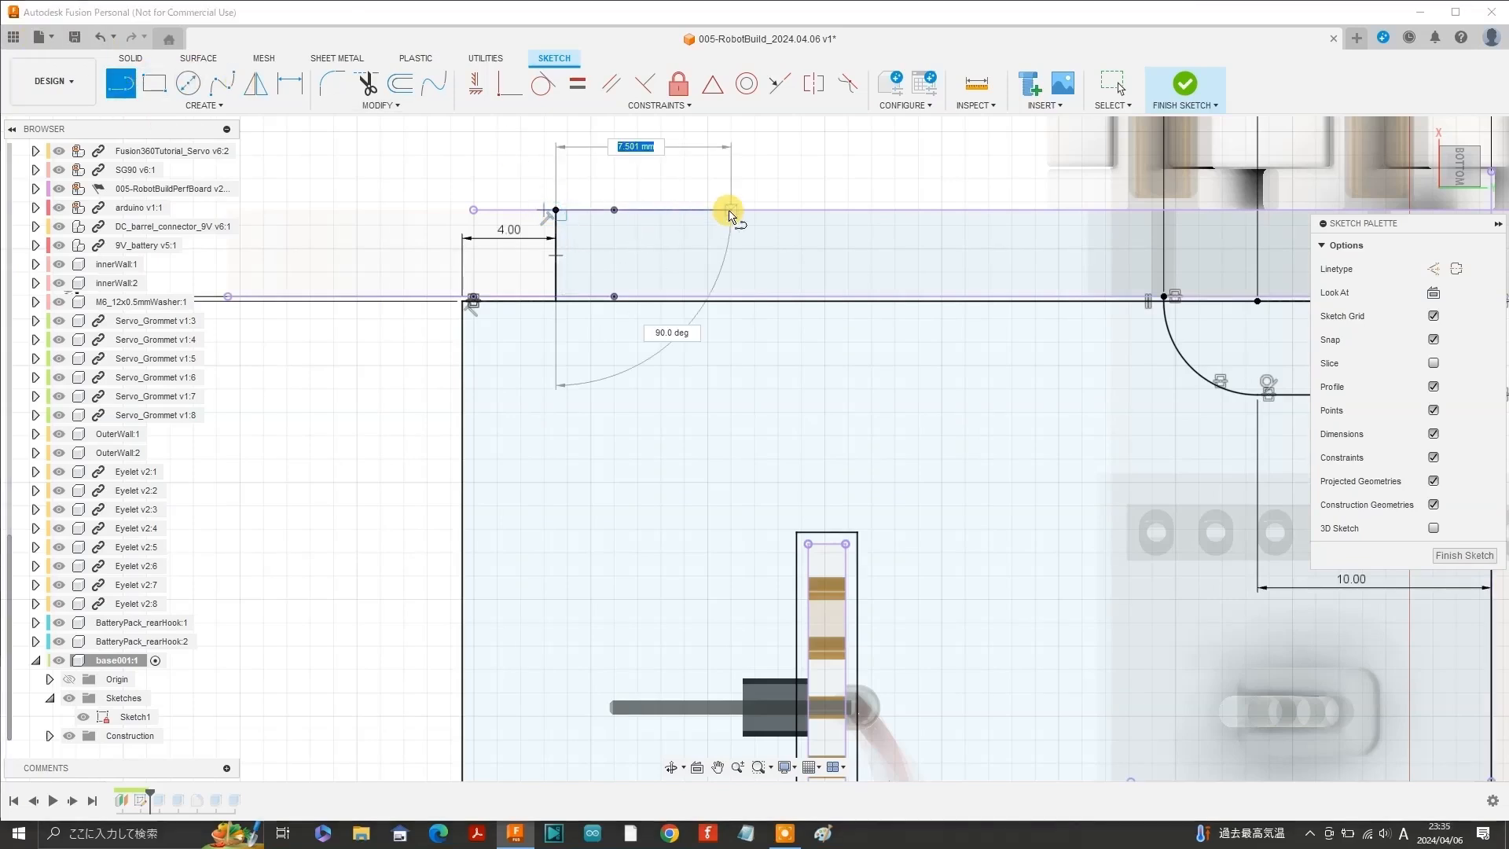
pyautogui.write('7')
pyautogui.press('Return')
pyautogui.press('Escape')
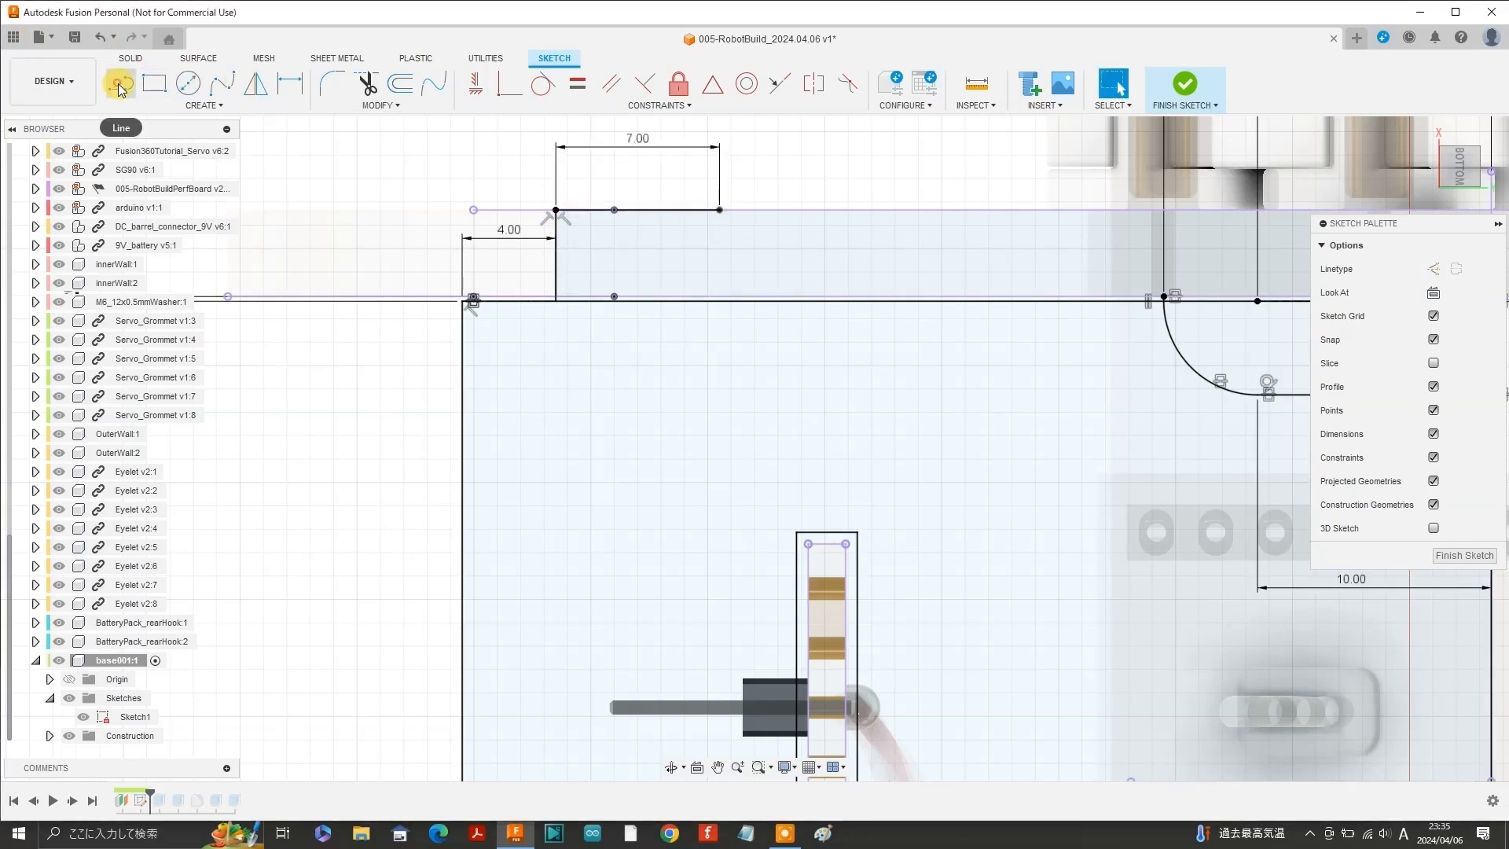
# Close the first tab with a line back to the base edge, and continue with a 7 mm line along that edge.
pyautogui.press('l')
pyautogui.click(719, 210)
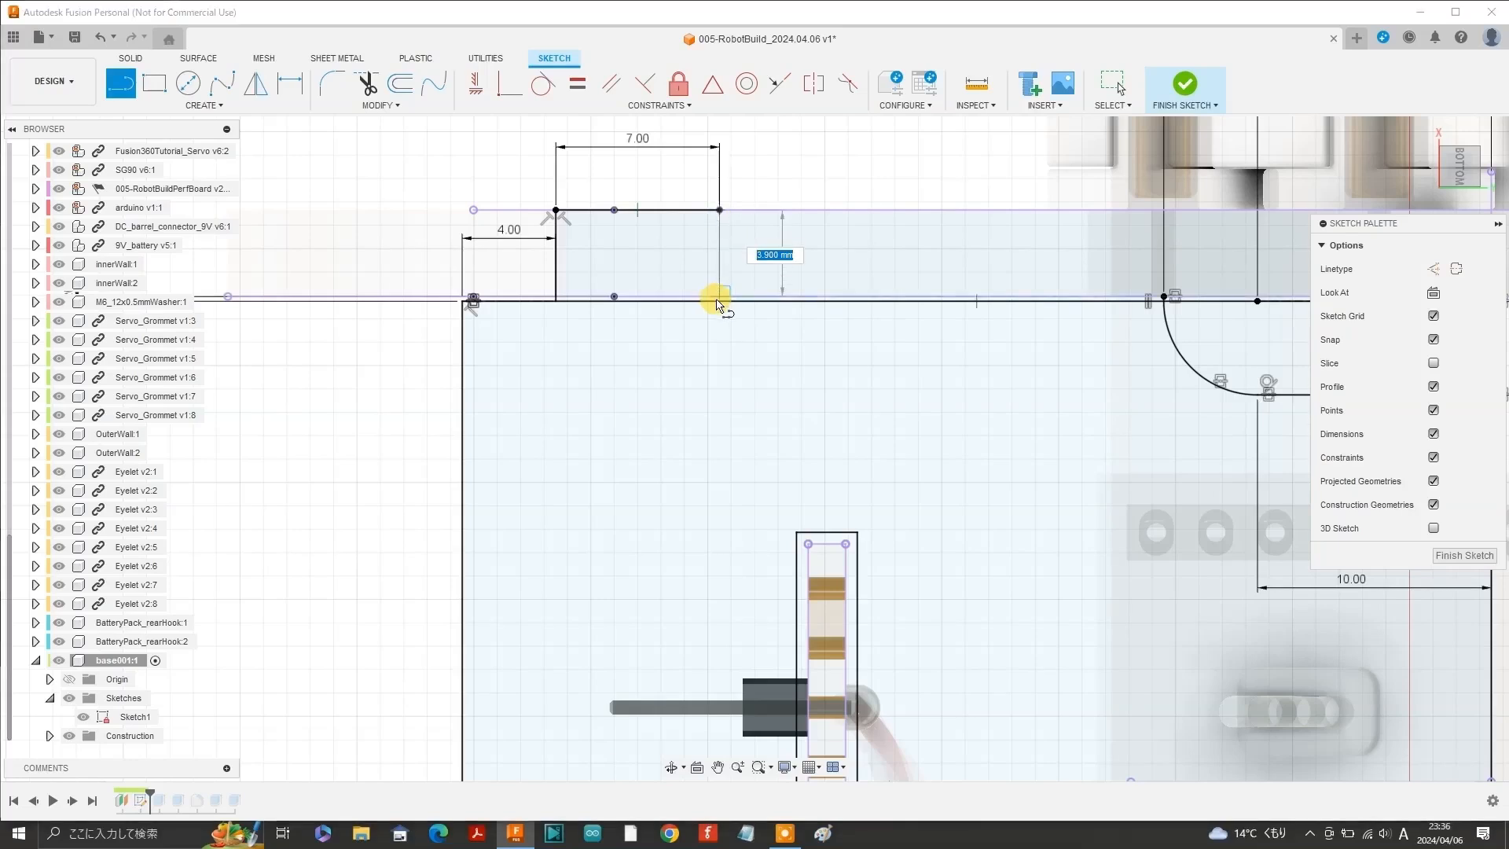
pyautogui.click(720, 300)
pyautogui.click(719, 299)
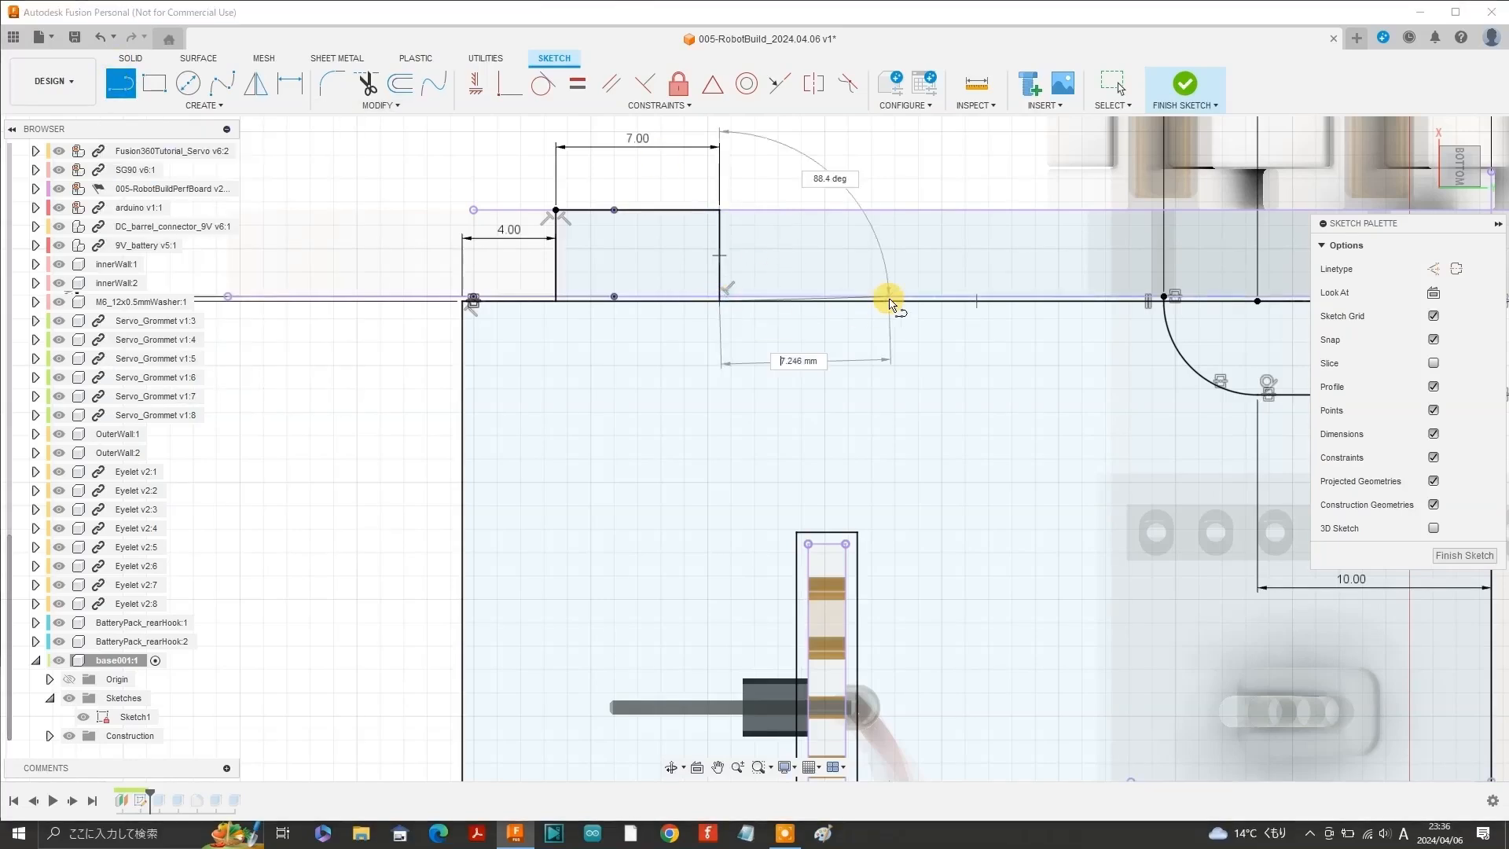
pyautogui.write('7')
pyautogui.press('Return')
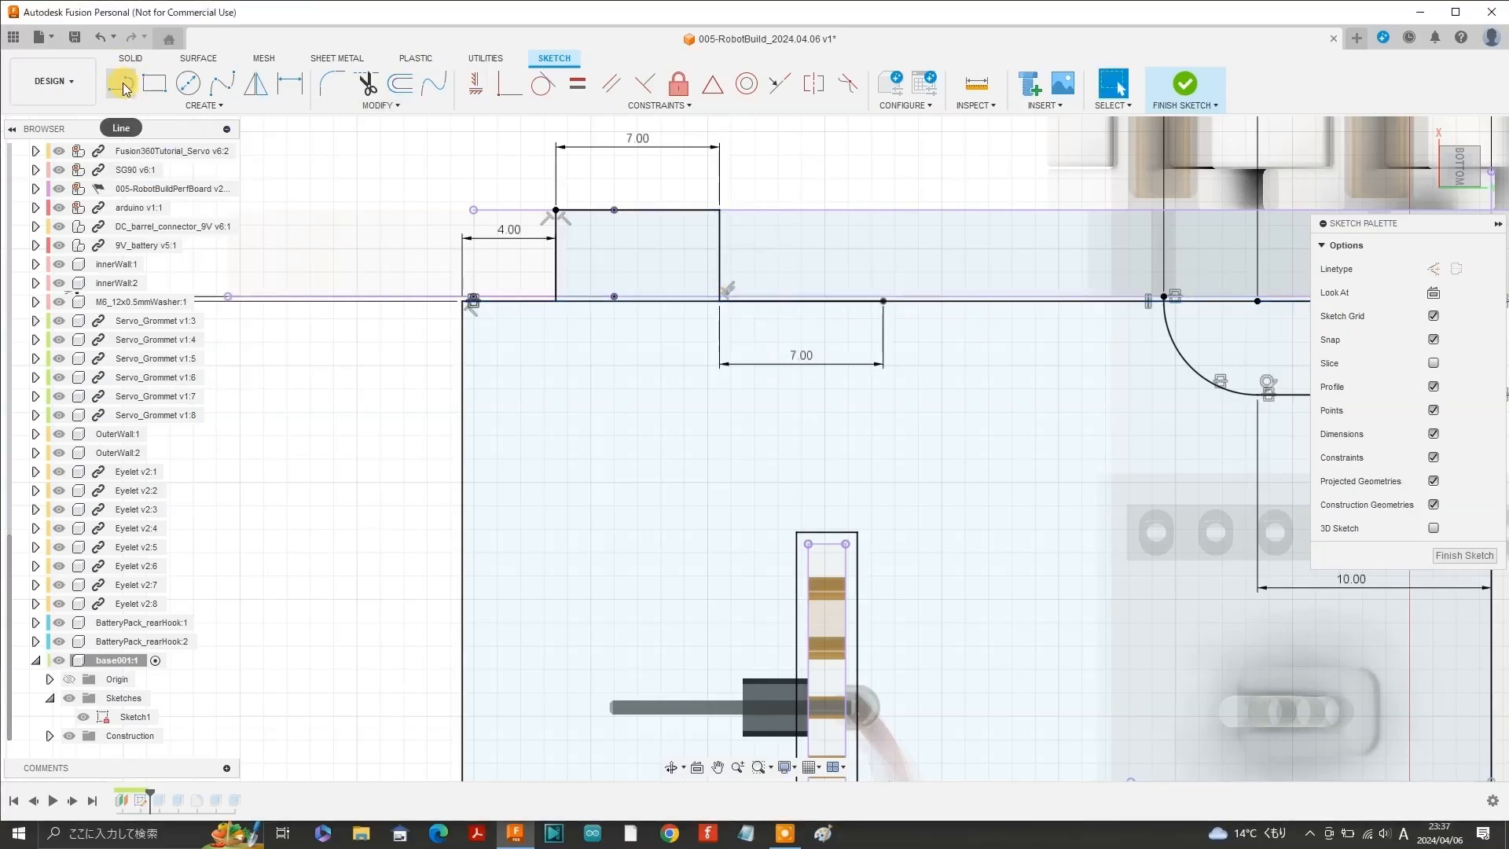
# Draw the second tab outline from the base edge to the projected wall edge, 7 mm wide, and close it back to the base.
pyautogui.click(880, 210)
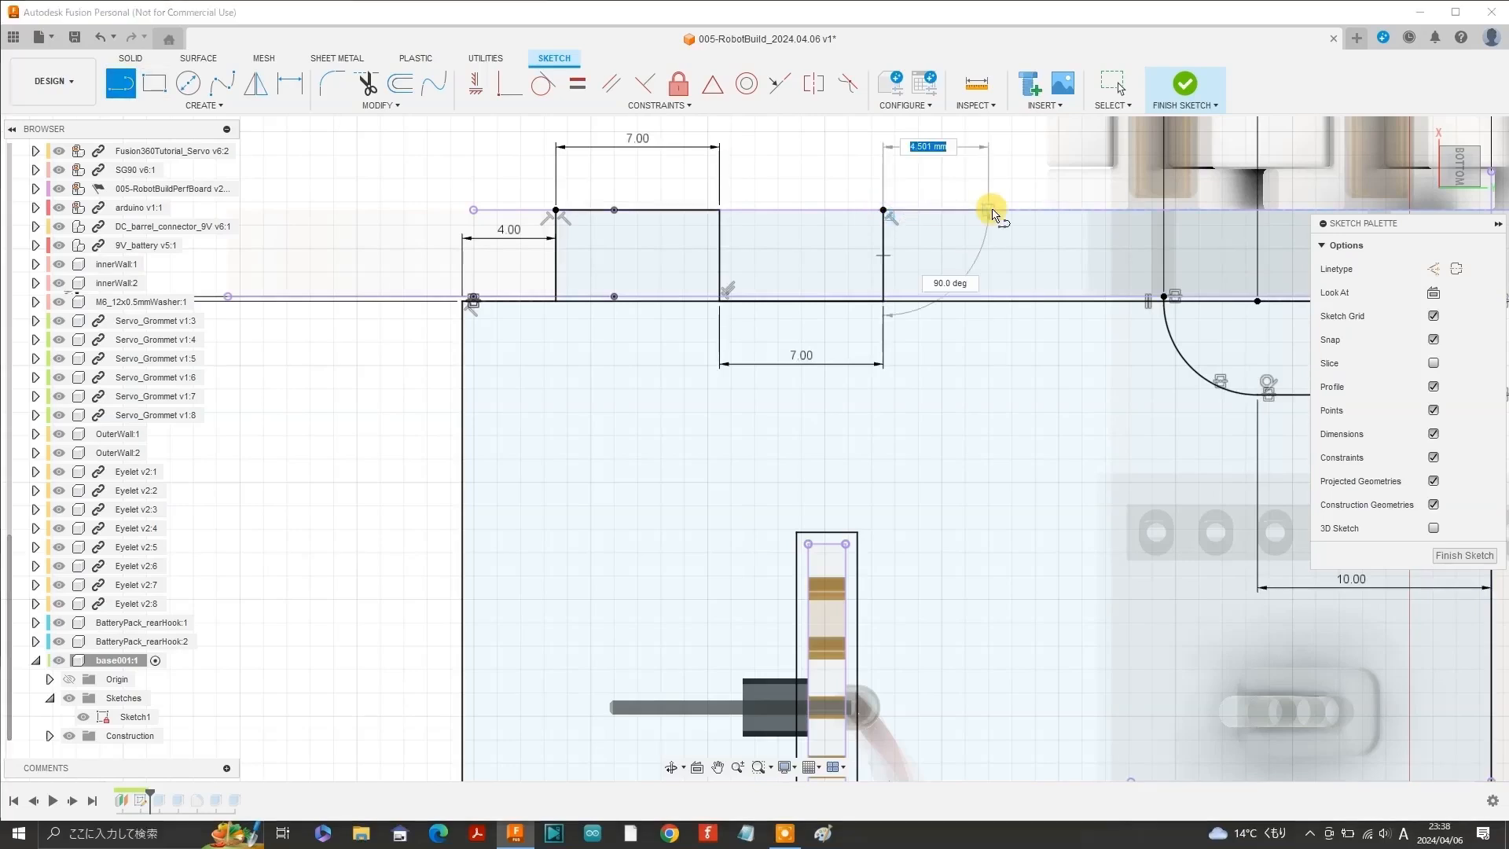
pyautogui.write('7')
pyautogui.press('Return')
pyautogui.press('Escape')
pyautogui.press('l')
pyautogui.click(1047, 210)
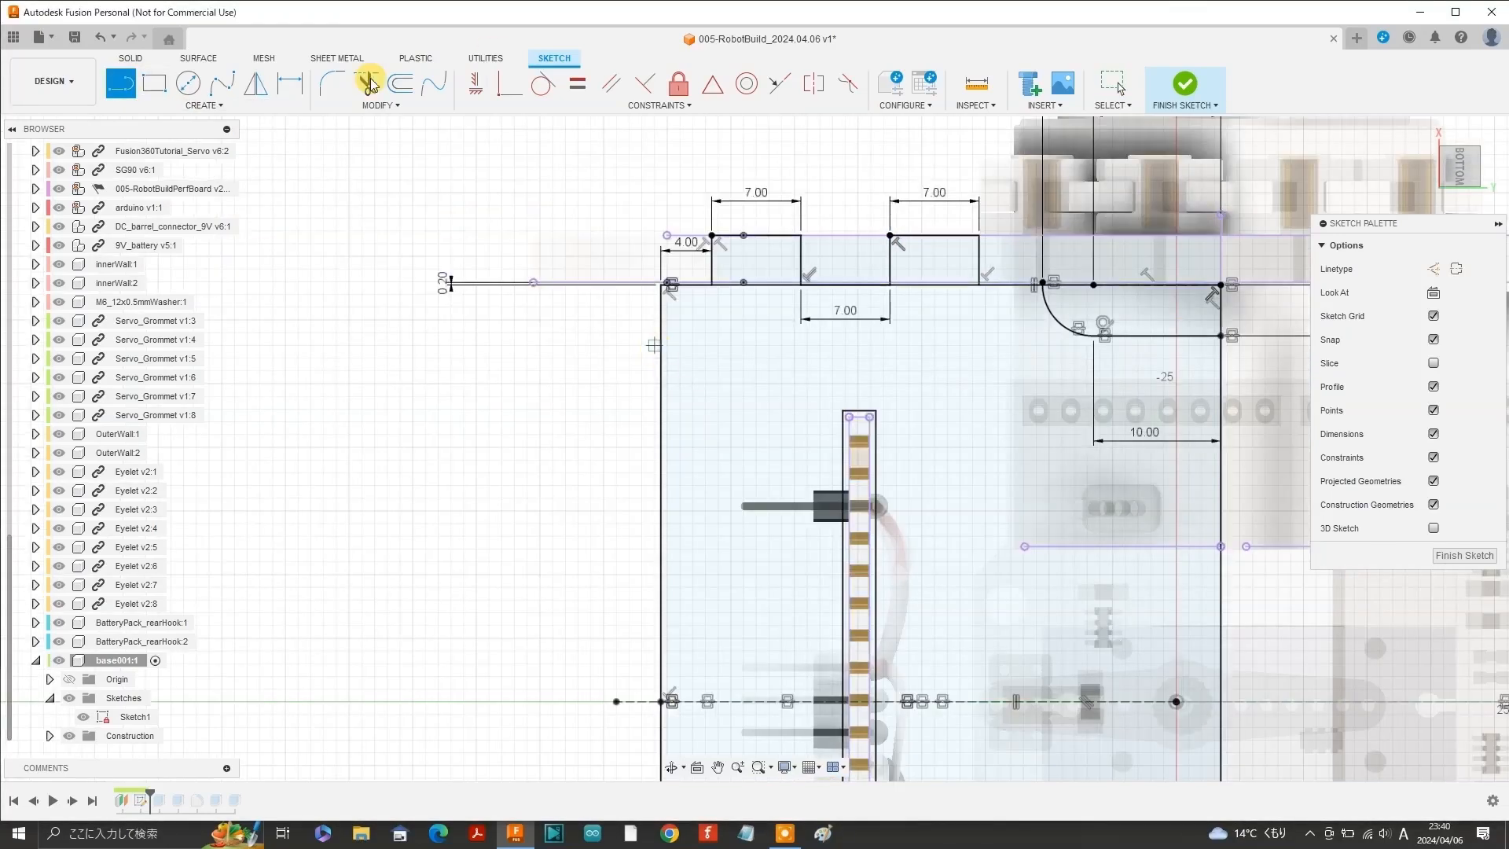
# Mirror the six lines of both tabs about the base's centreline.
pyautogui.click(256, 82)
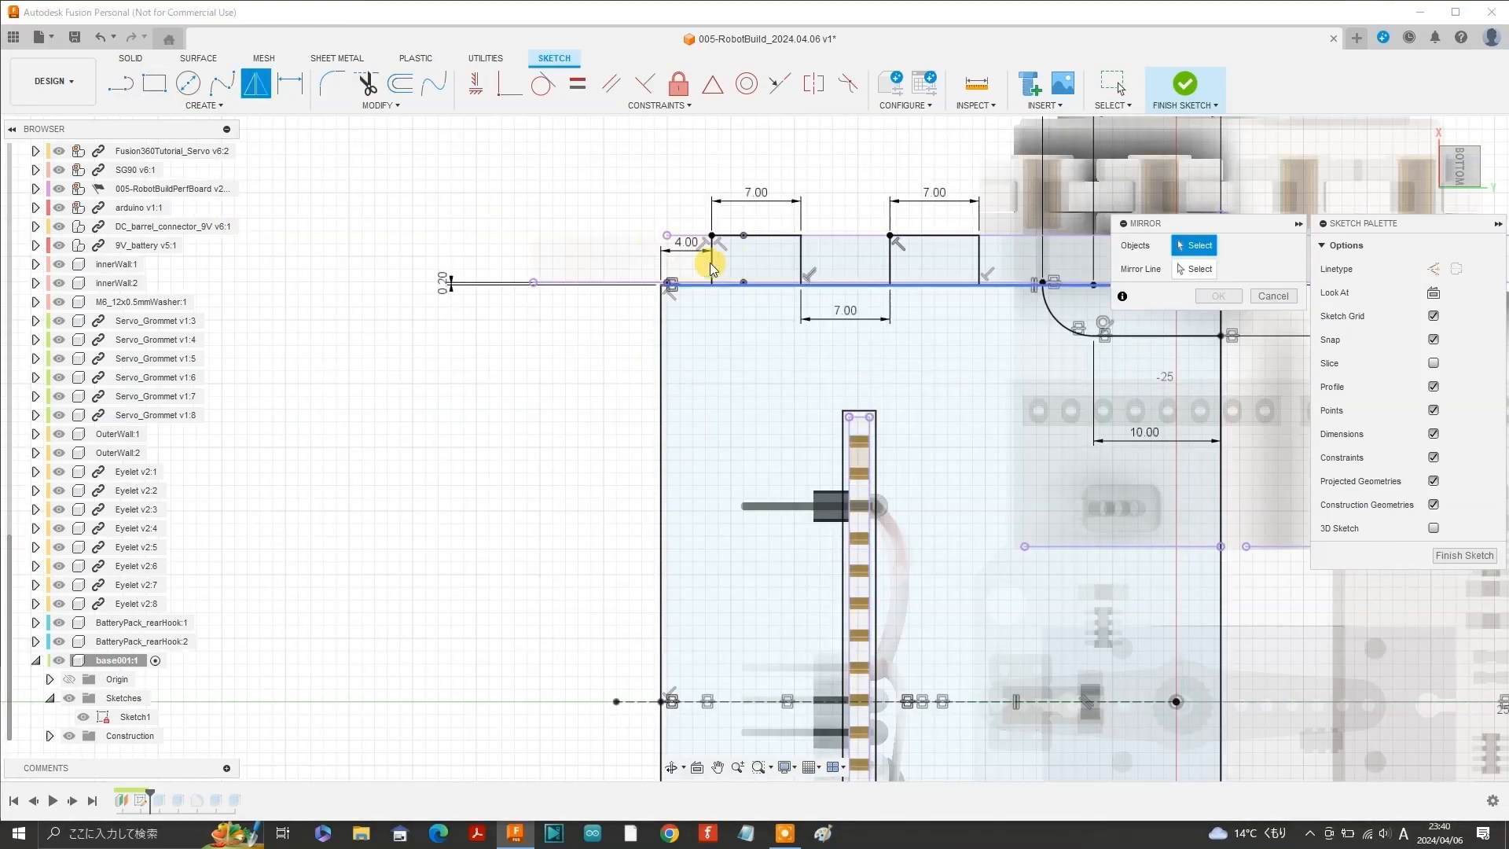
pyautogui.click(710, 263)
pyautogui.click(770, 235)
pyautogui.click(801, 245)
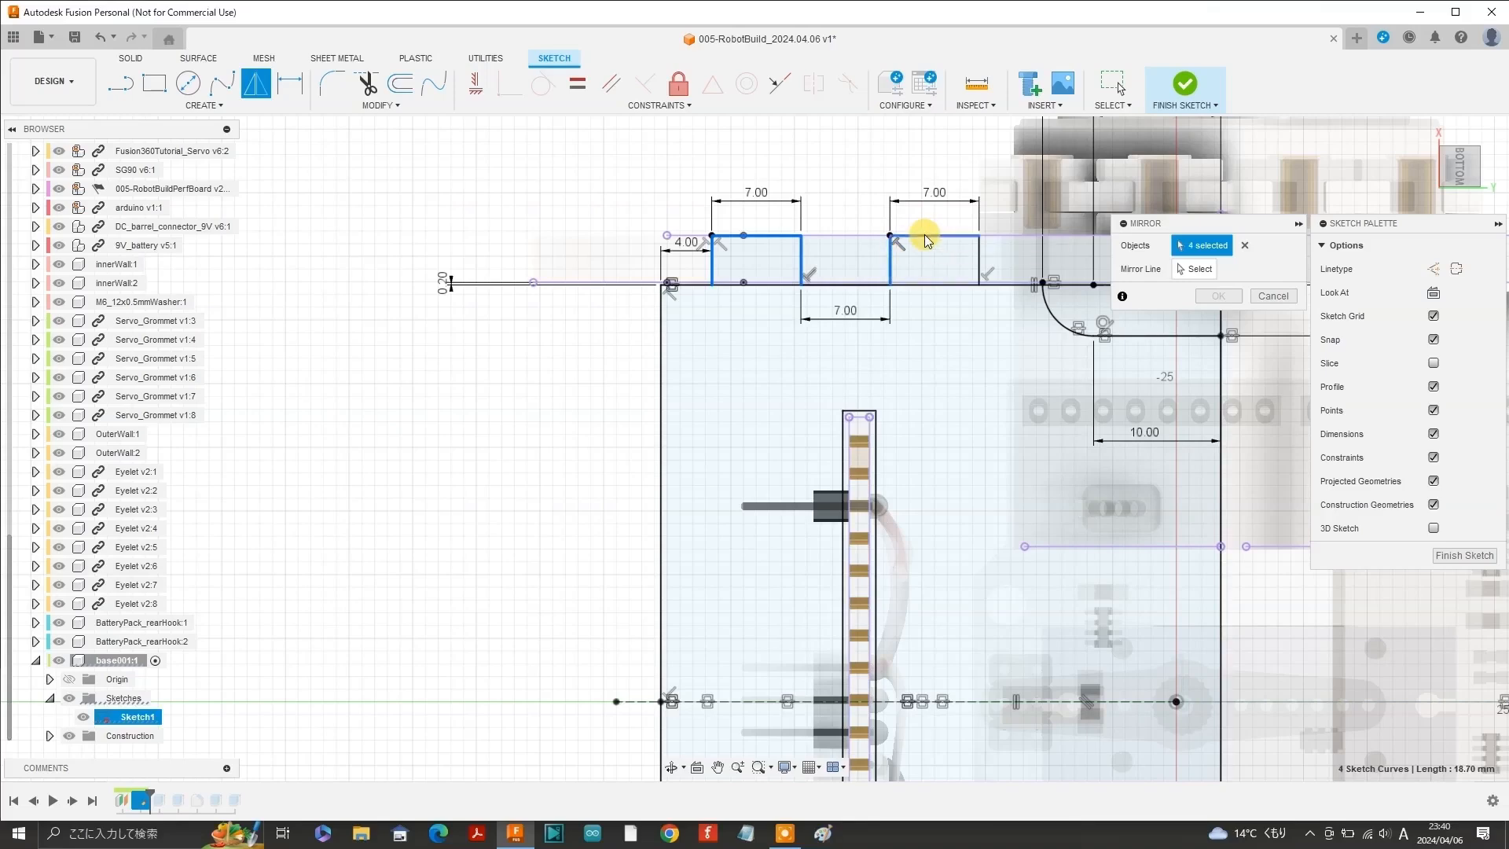
pyautogui.click(924, 236)
pyautogui.click(1195, 269)
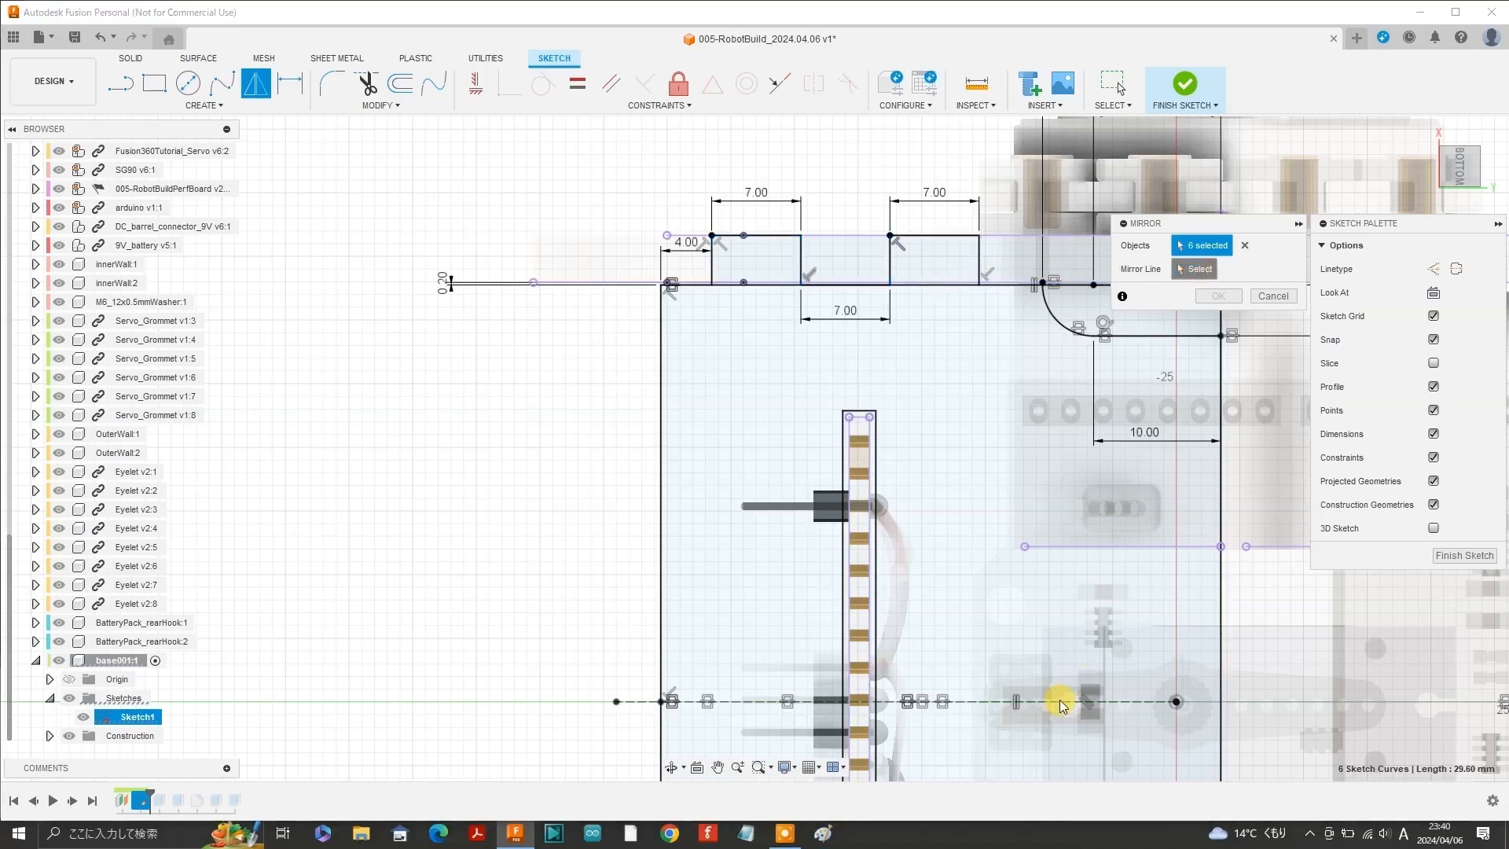
pyautogui.scroll(-6, 472, 326)
pyautogui.click(727, 476)
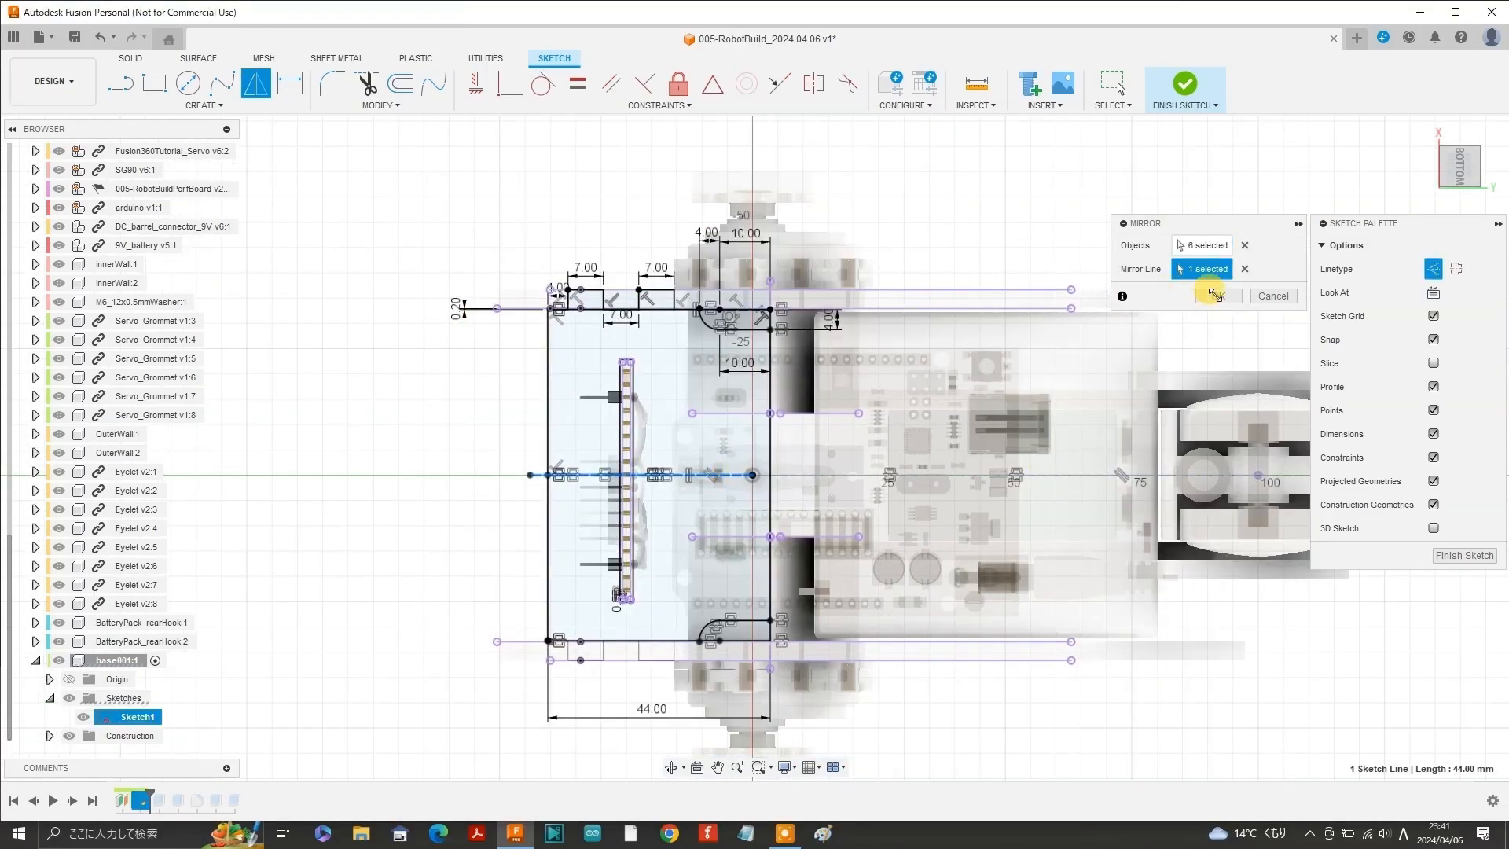
pyautogui.press('Return')
# Finish the sketch and hide the OuterWall:1 and OuterWall:2 components.
pyautogui.click(1183, 87)
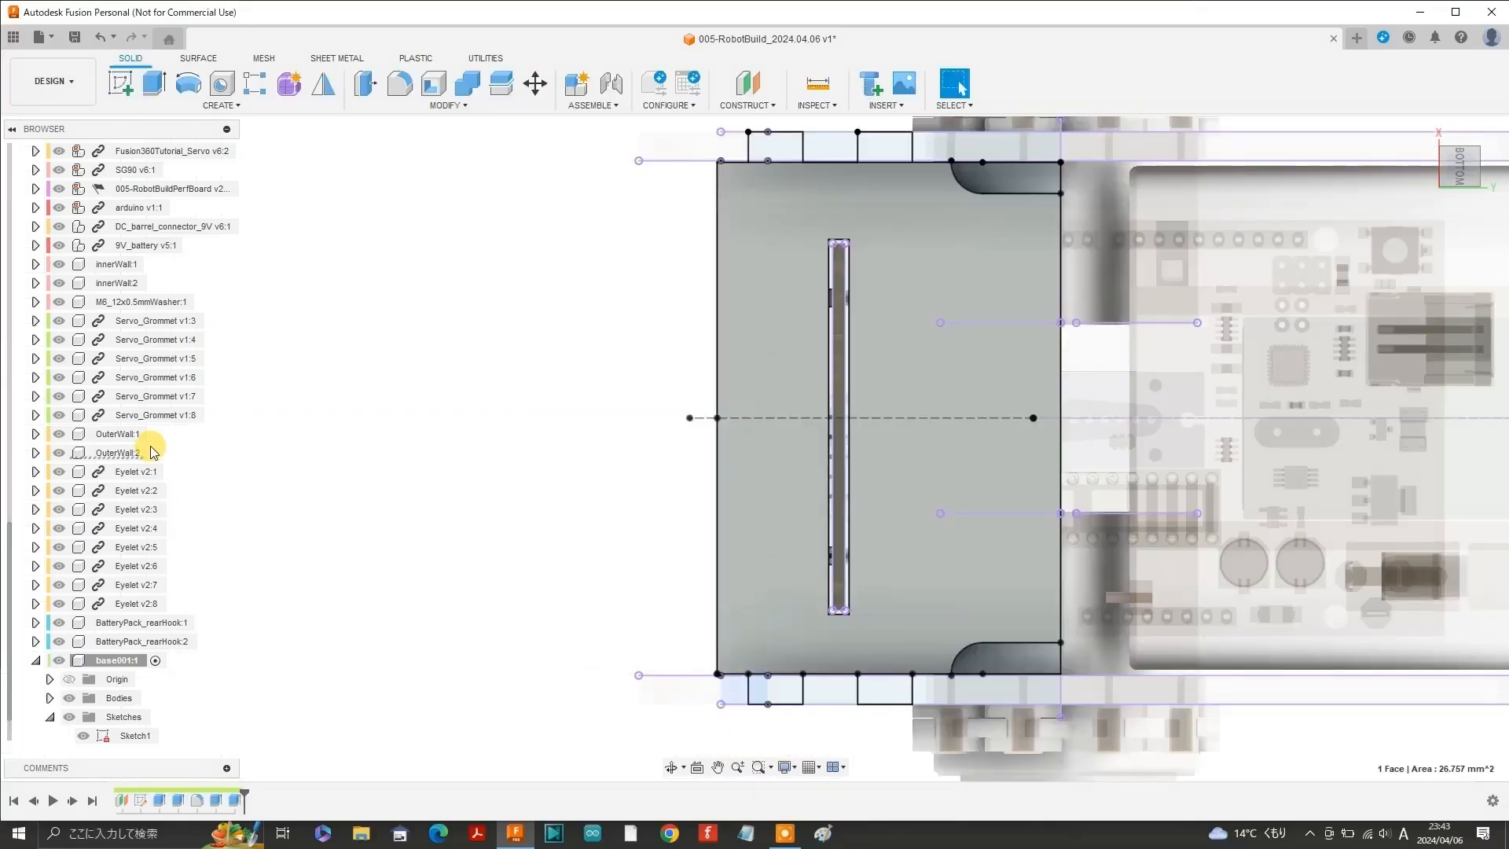
pyautogui.click(63, 439)
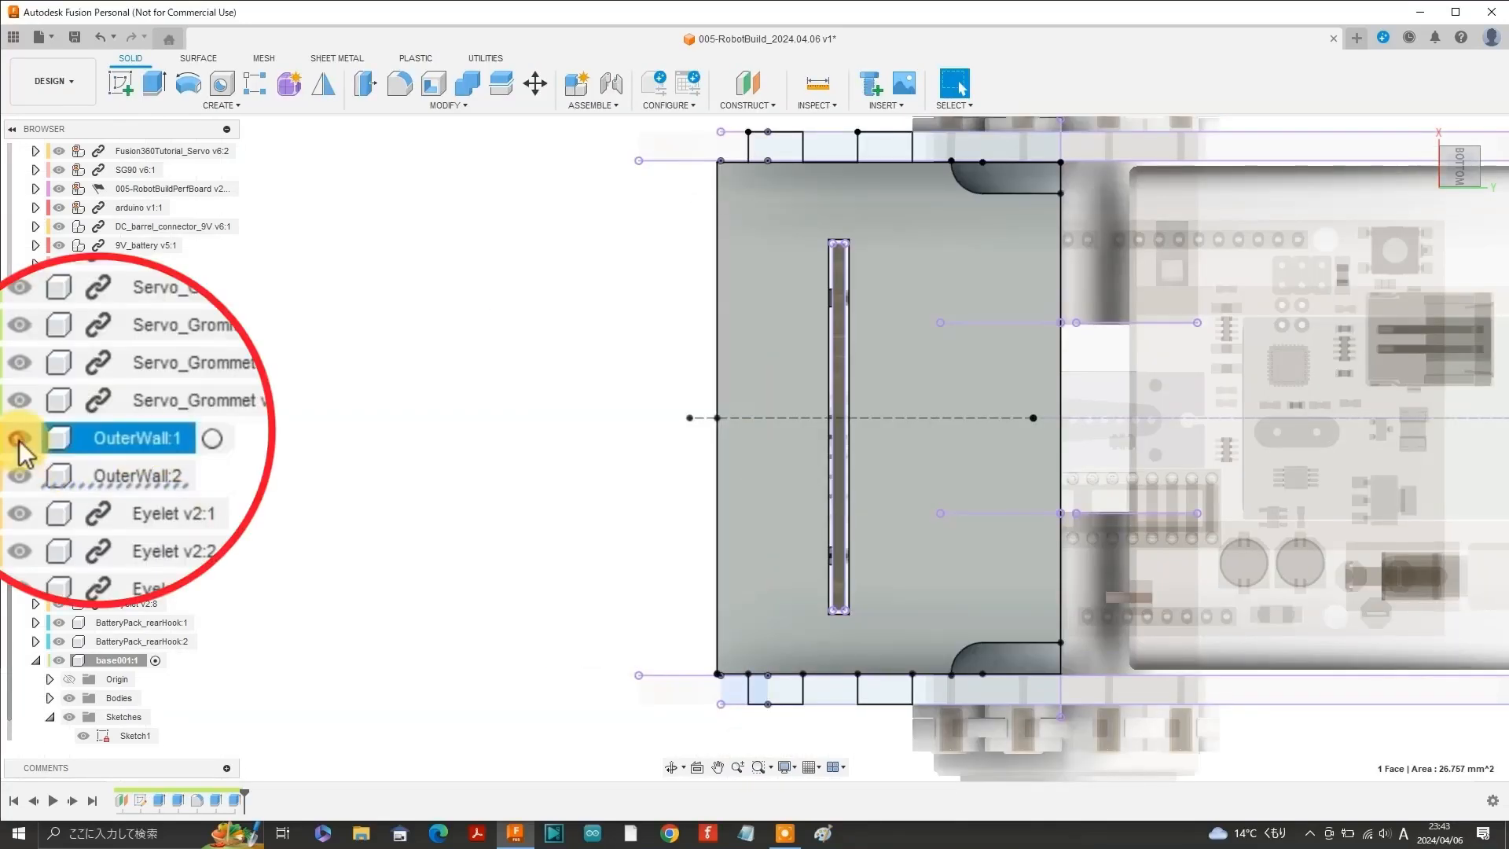
pyautogui.click(12, 482)
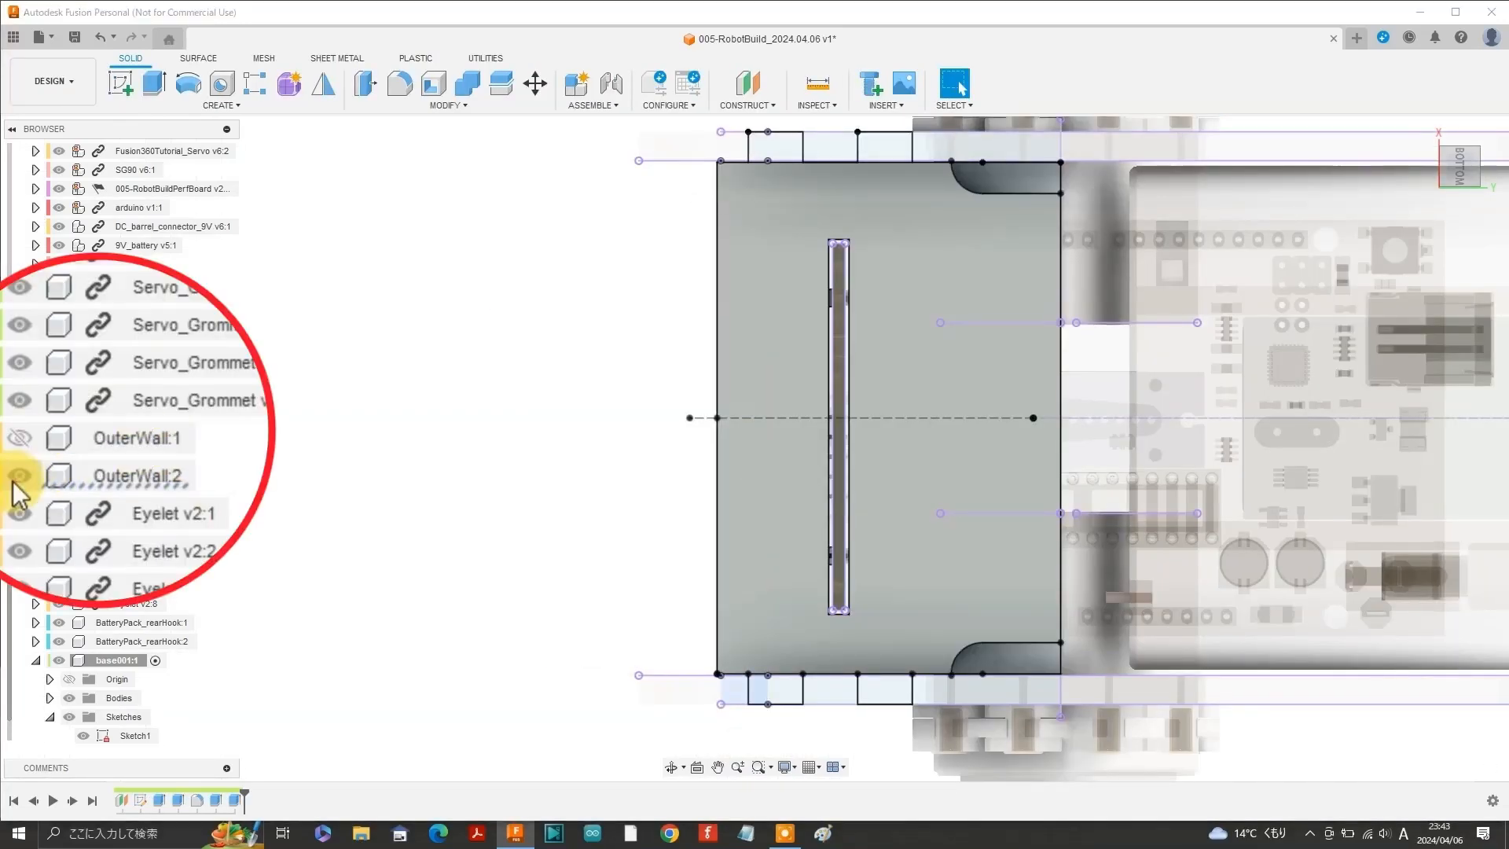
# Extrude all eight profiles of the four side tabs by -3.7 mm and join them to the base.
pyautogui.click(782, 688)
pyautogui.keyDown('ctrl'); pyautogui.click(885, 690); pyautogui.keyUp('ctrl')
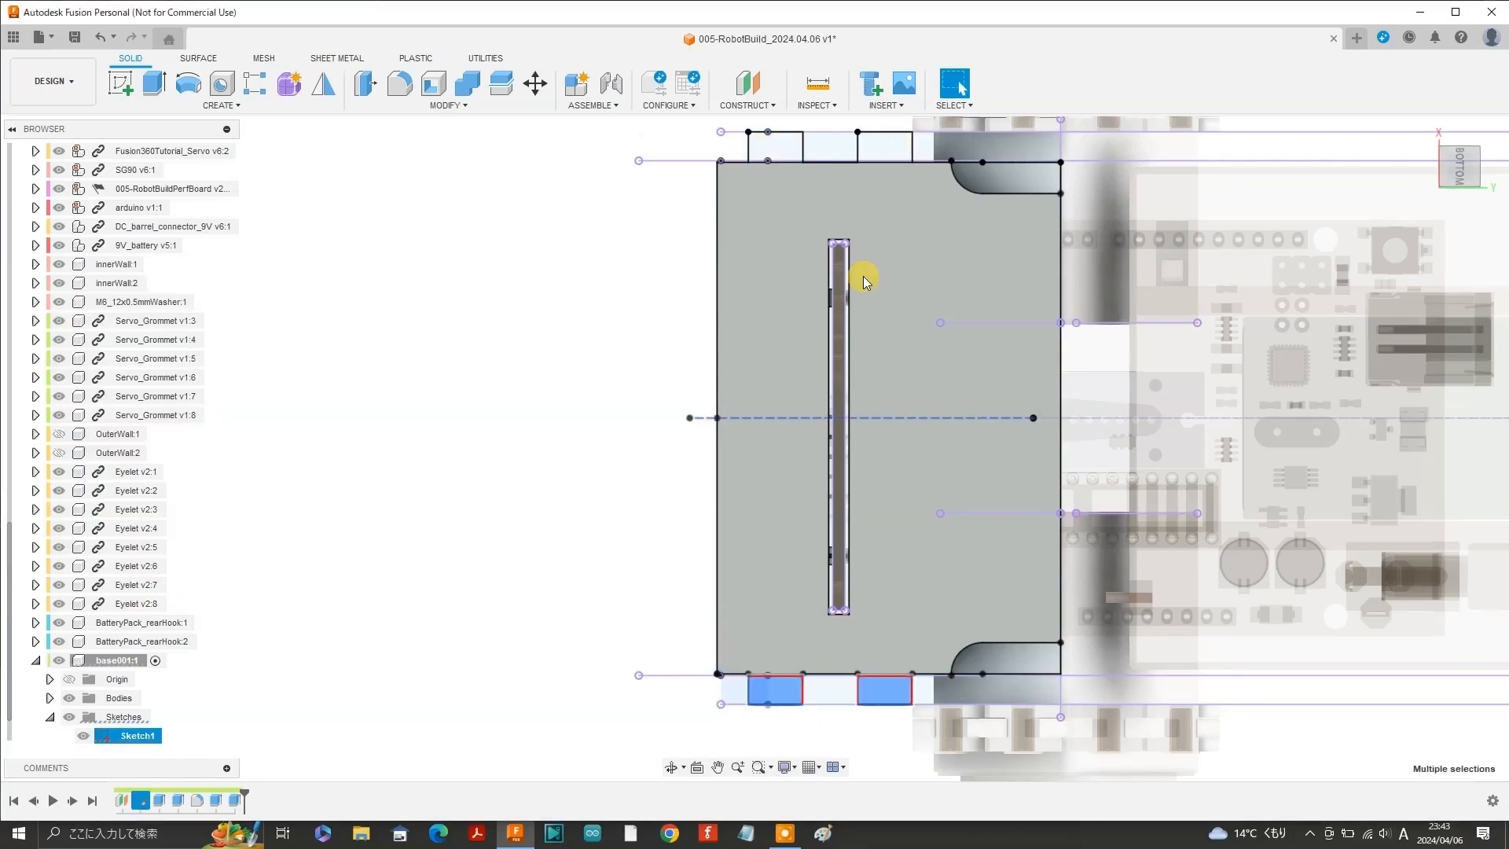
pyautogui.scroll(10, 784, 681)
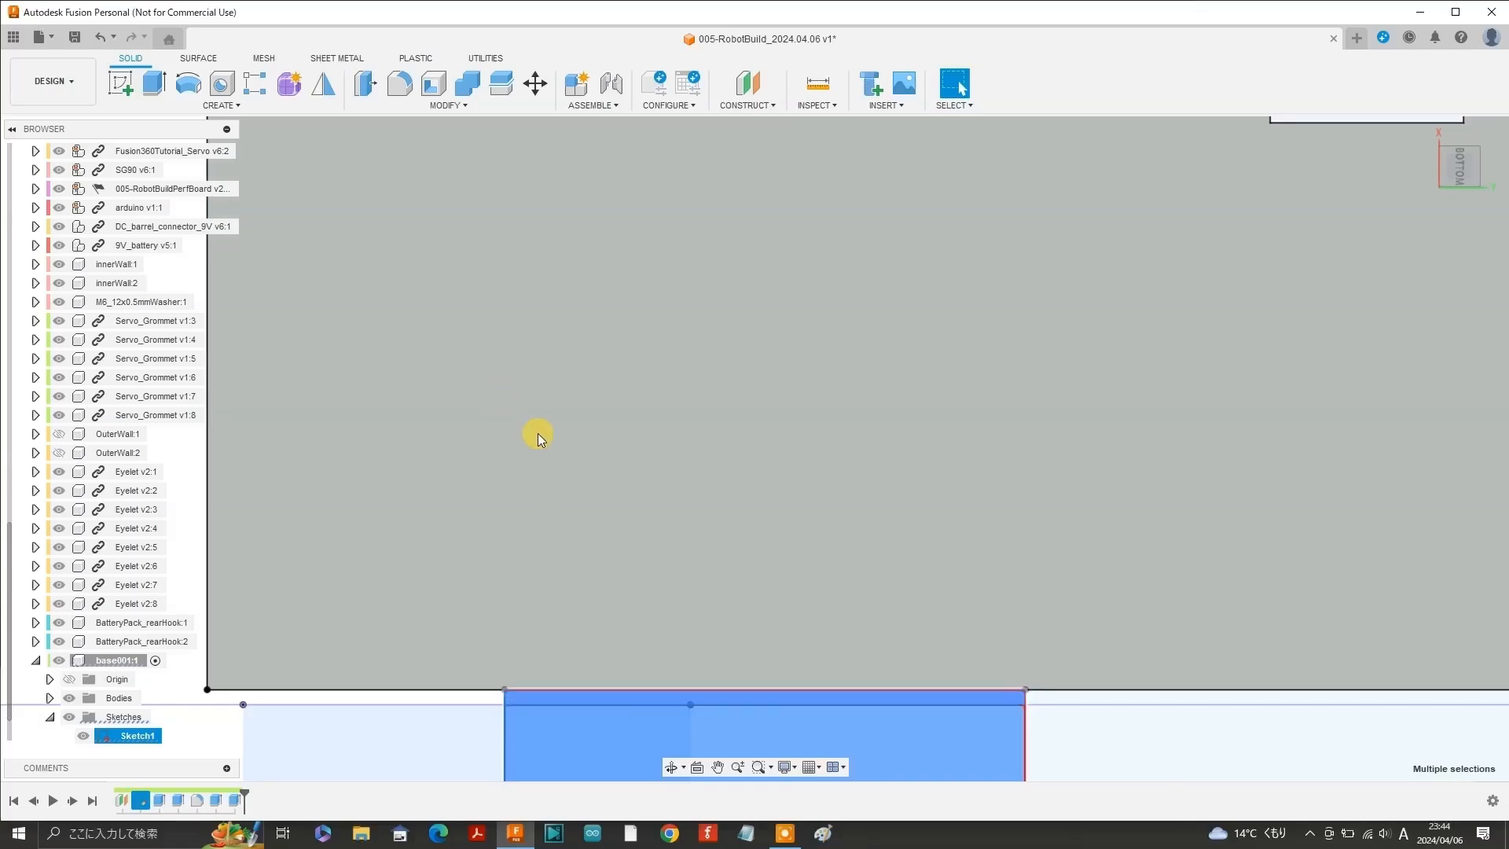
pyautogui.scroll(-10, 538, 433)
pyautogui.press('e')
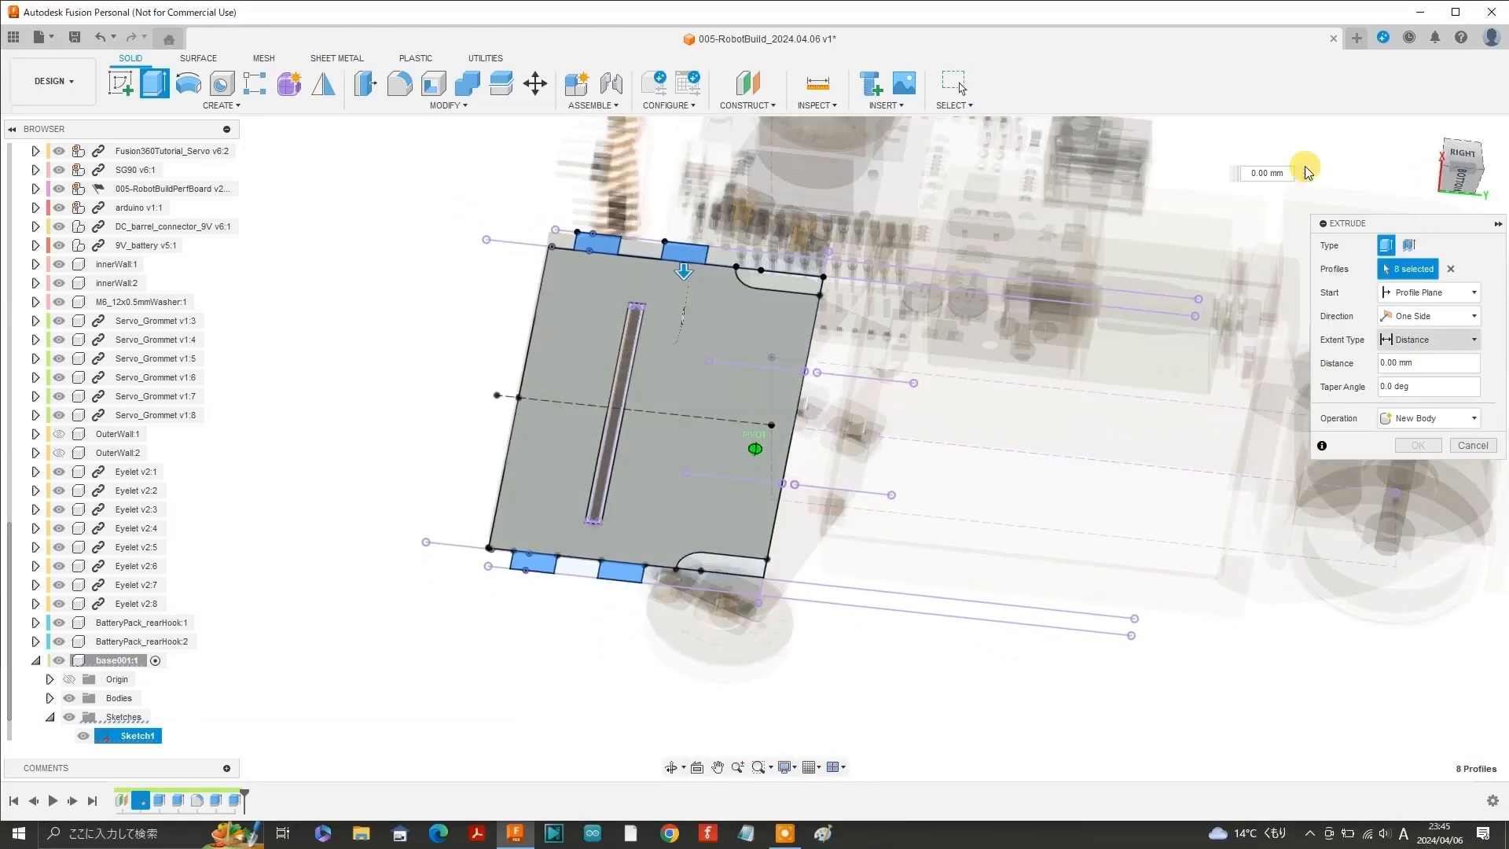
pyautogui.click(1304, 169)
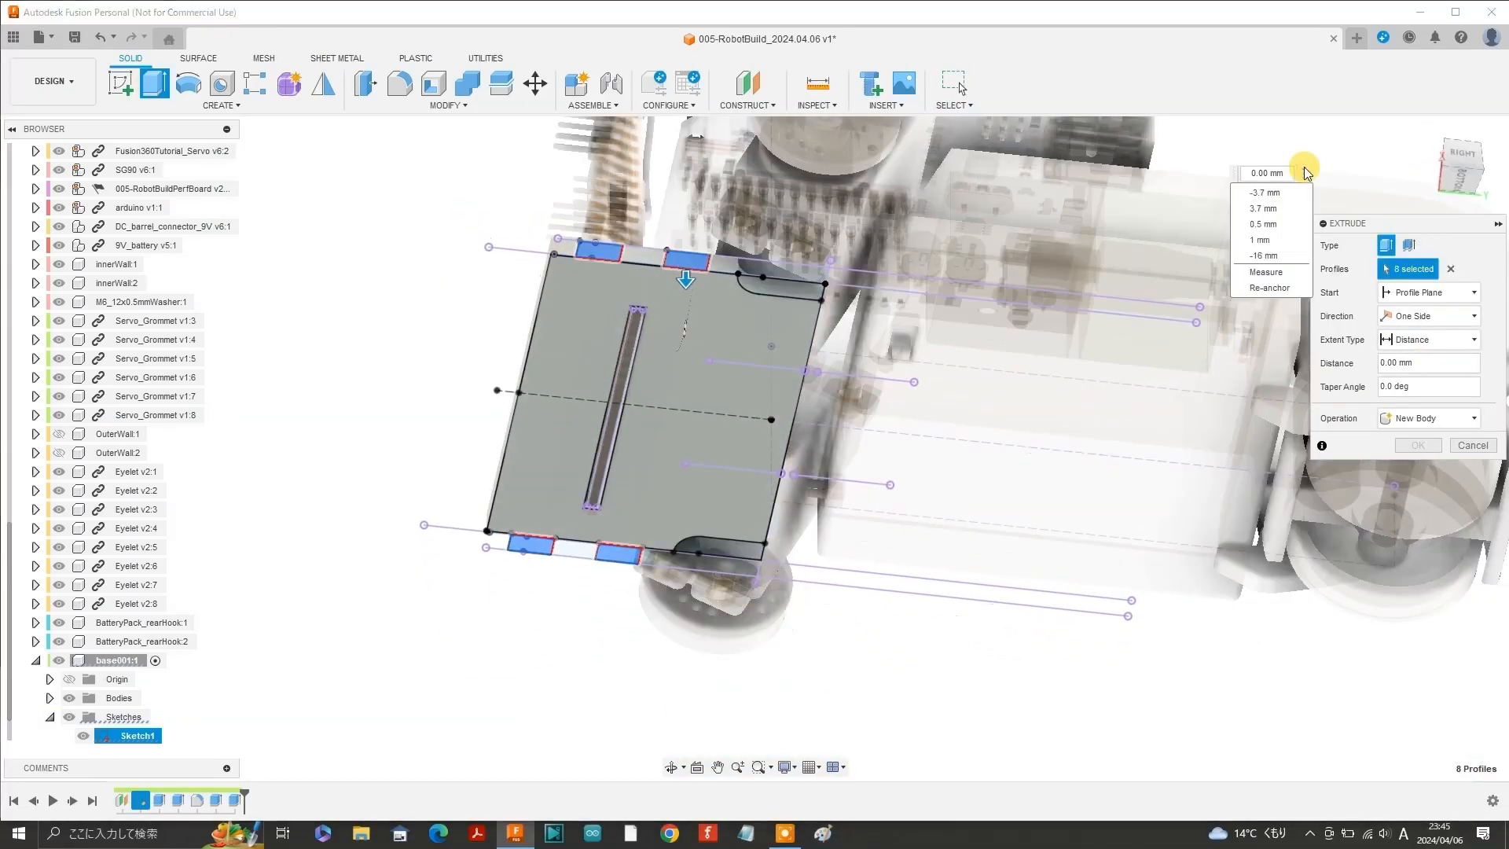
pyautogui.click(1264, 192)
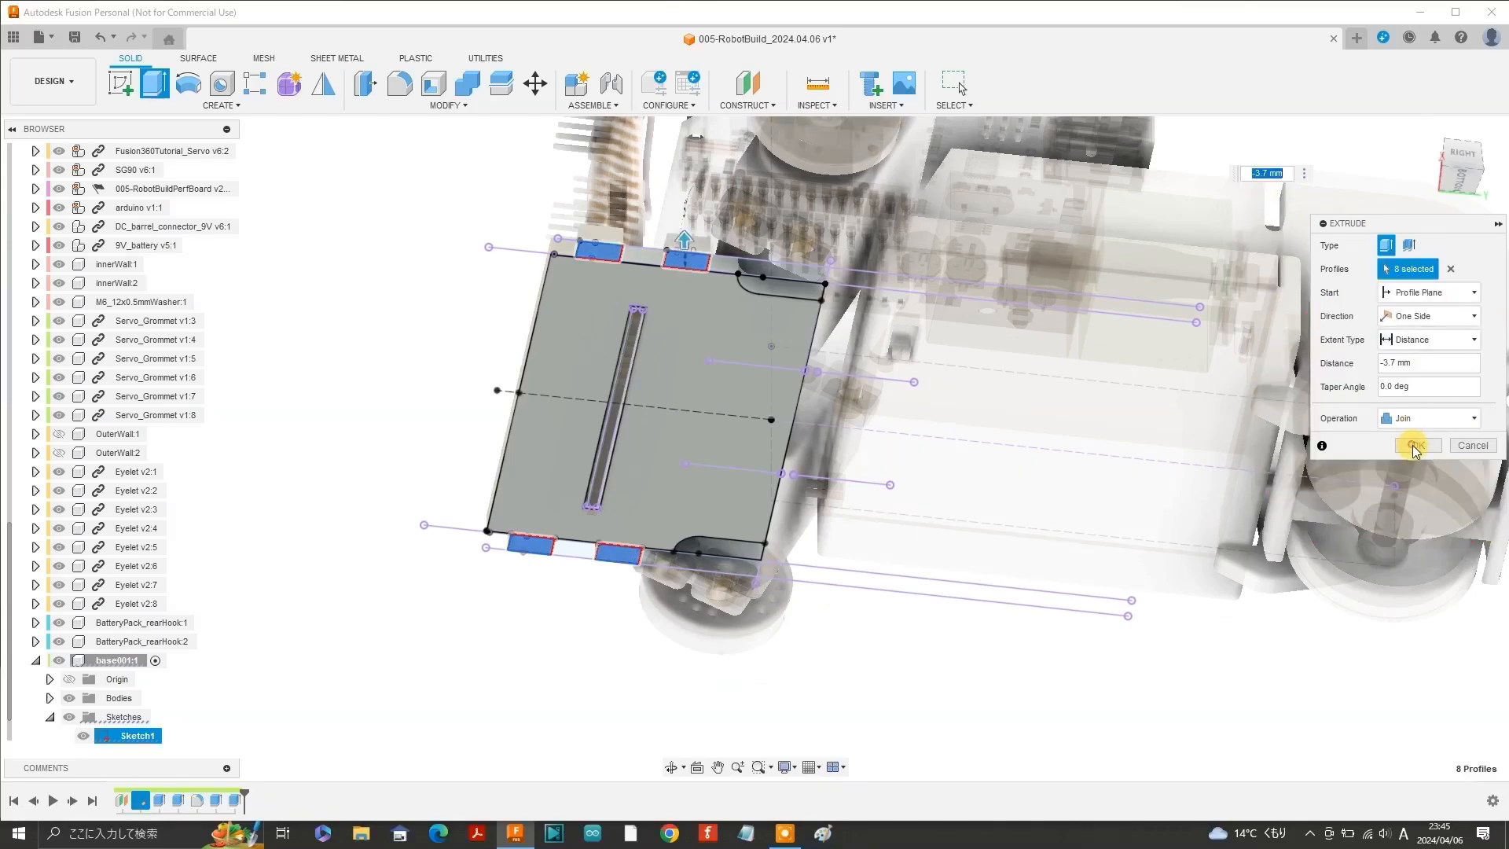
pyautogui.click(1415, 446)
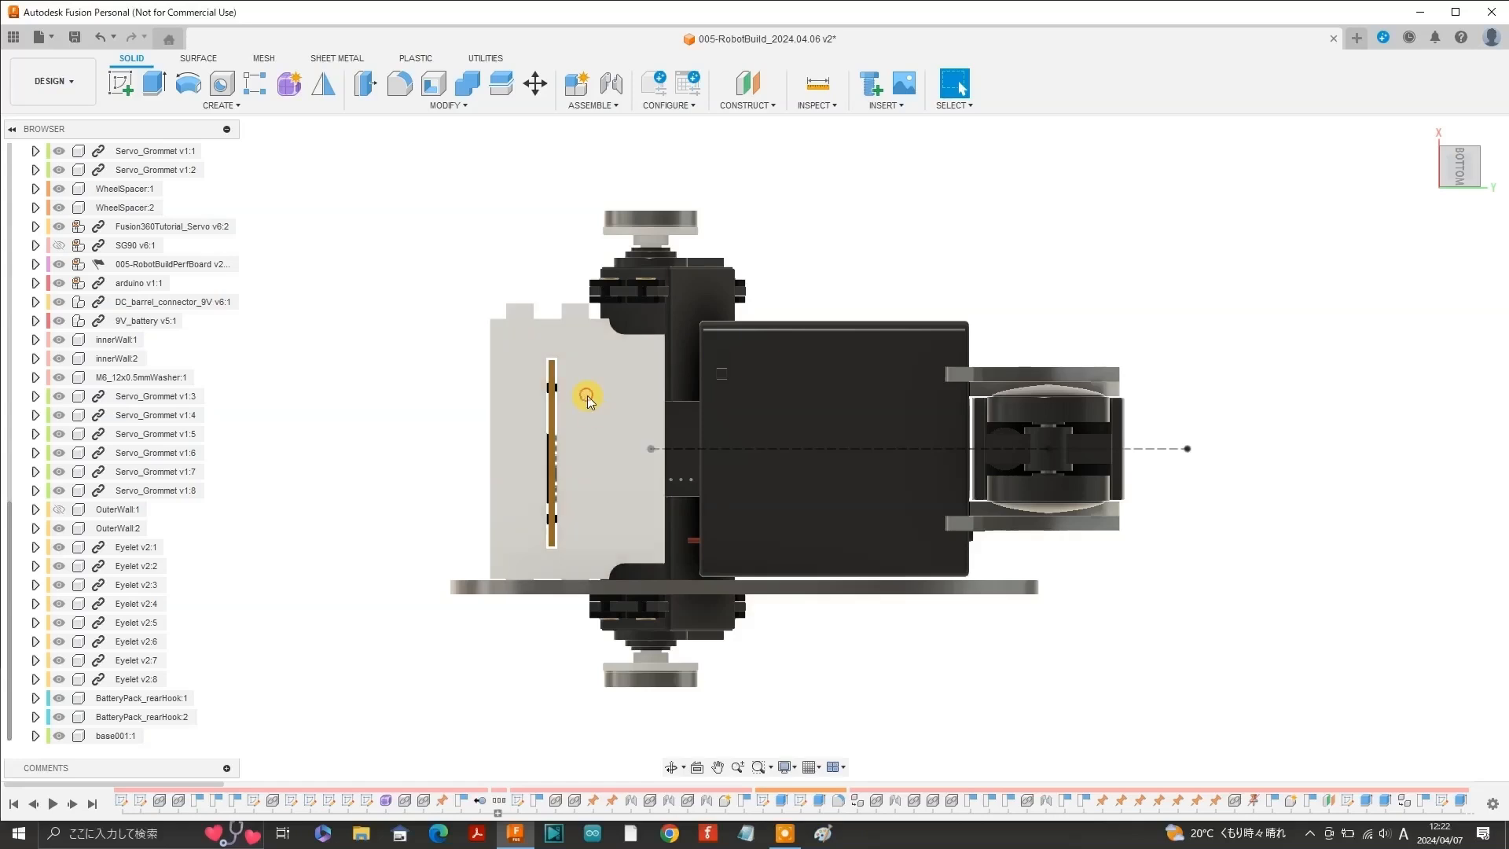
# Create and activate an internal standard component named BatteryPackTab under the top-level assembly.
pyautogui.click(587, 395)
pyautogui.click(223, 107)
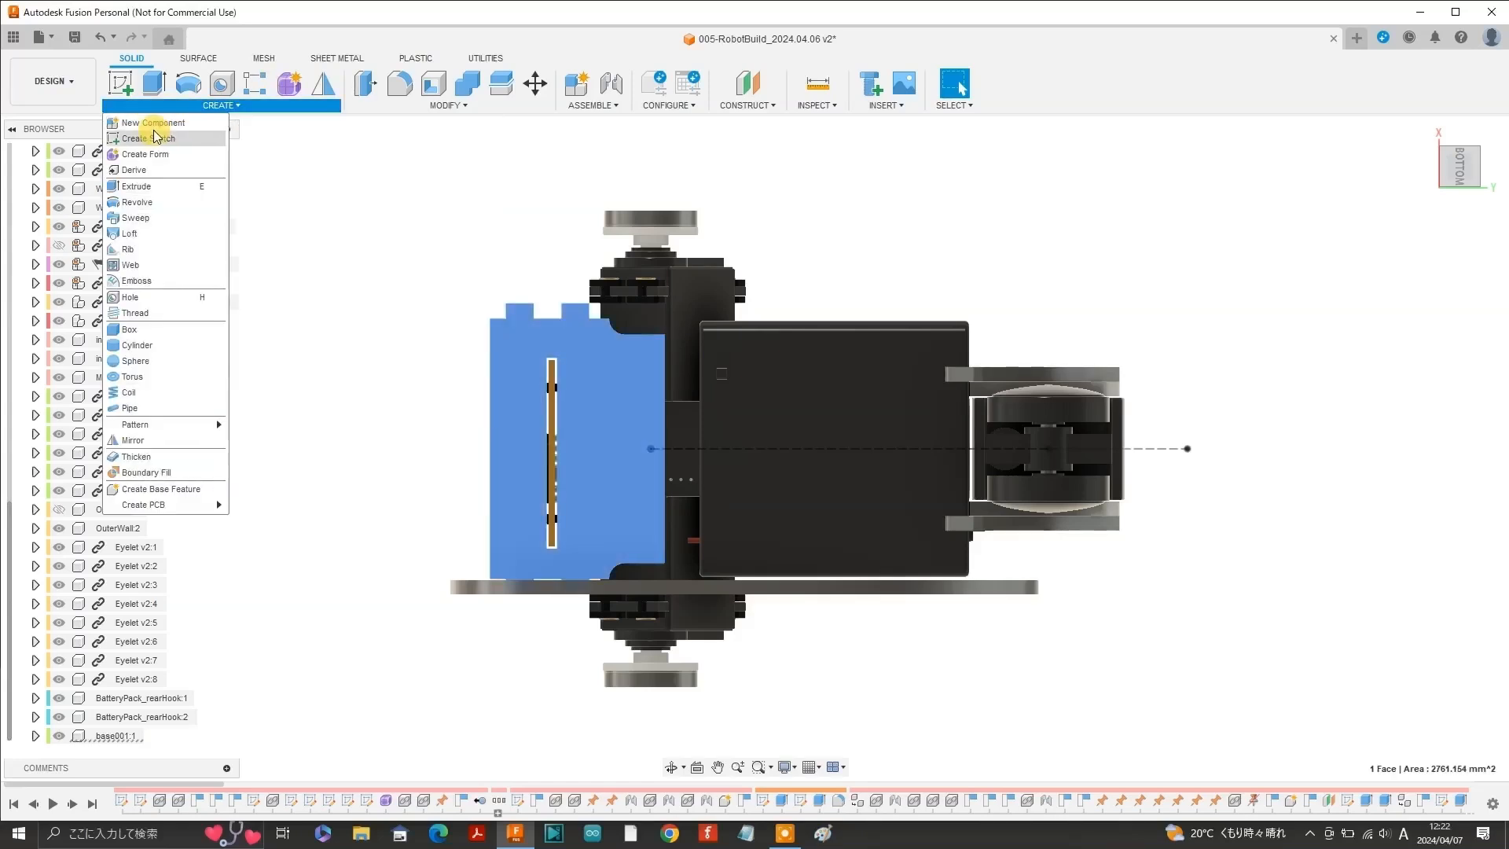
pyautogui.click(152, 128)
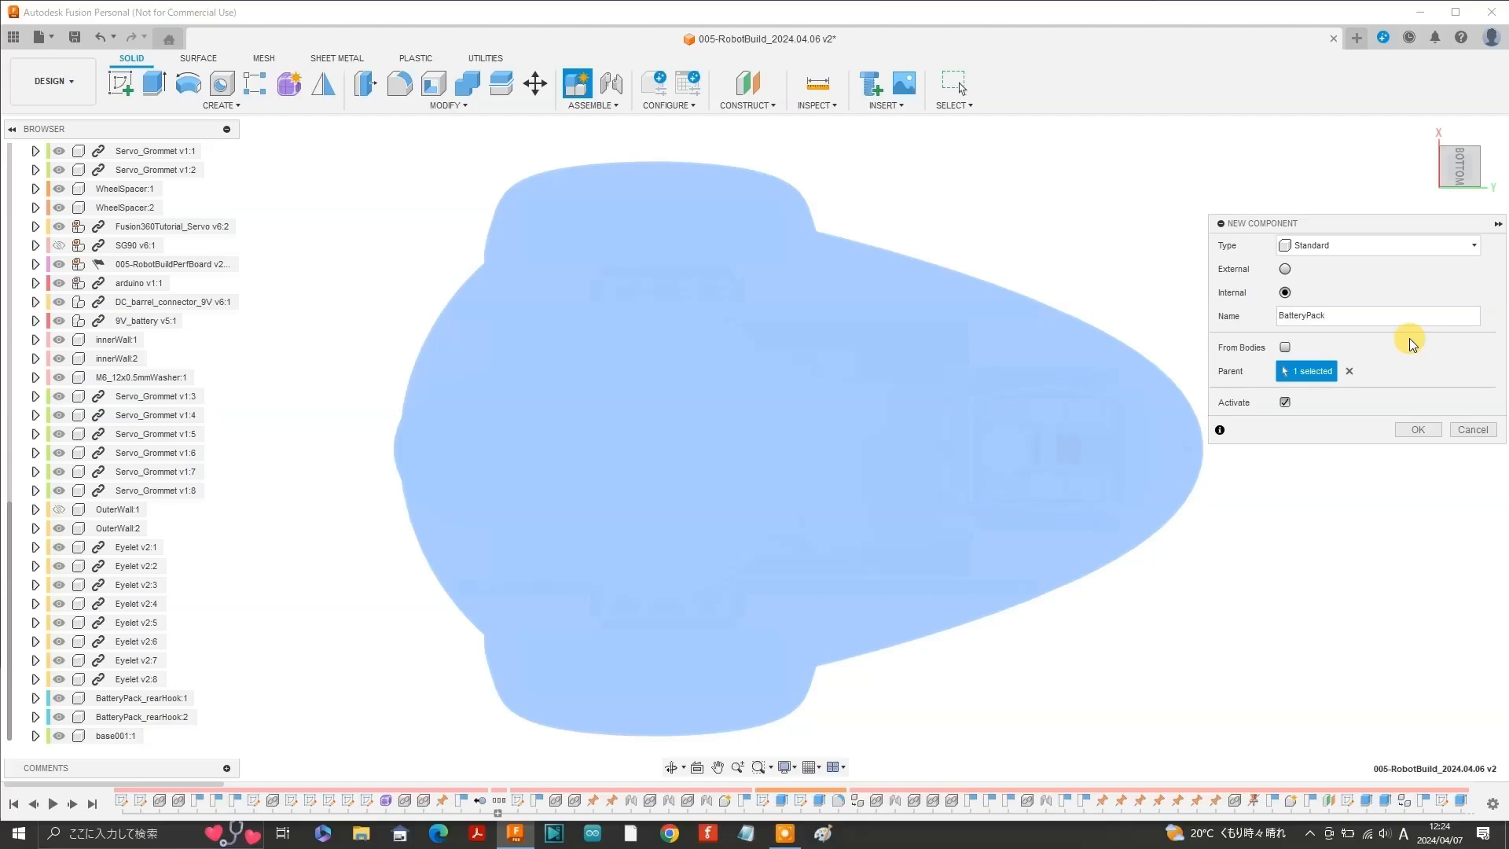
pyautogui.click(1419, 434)
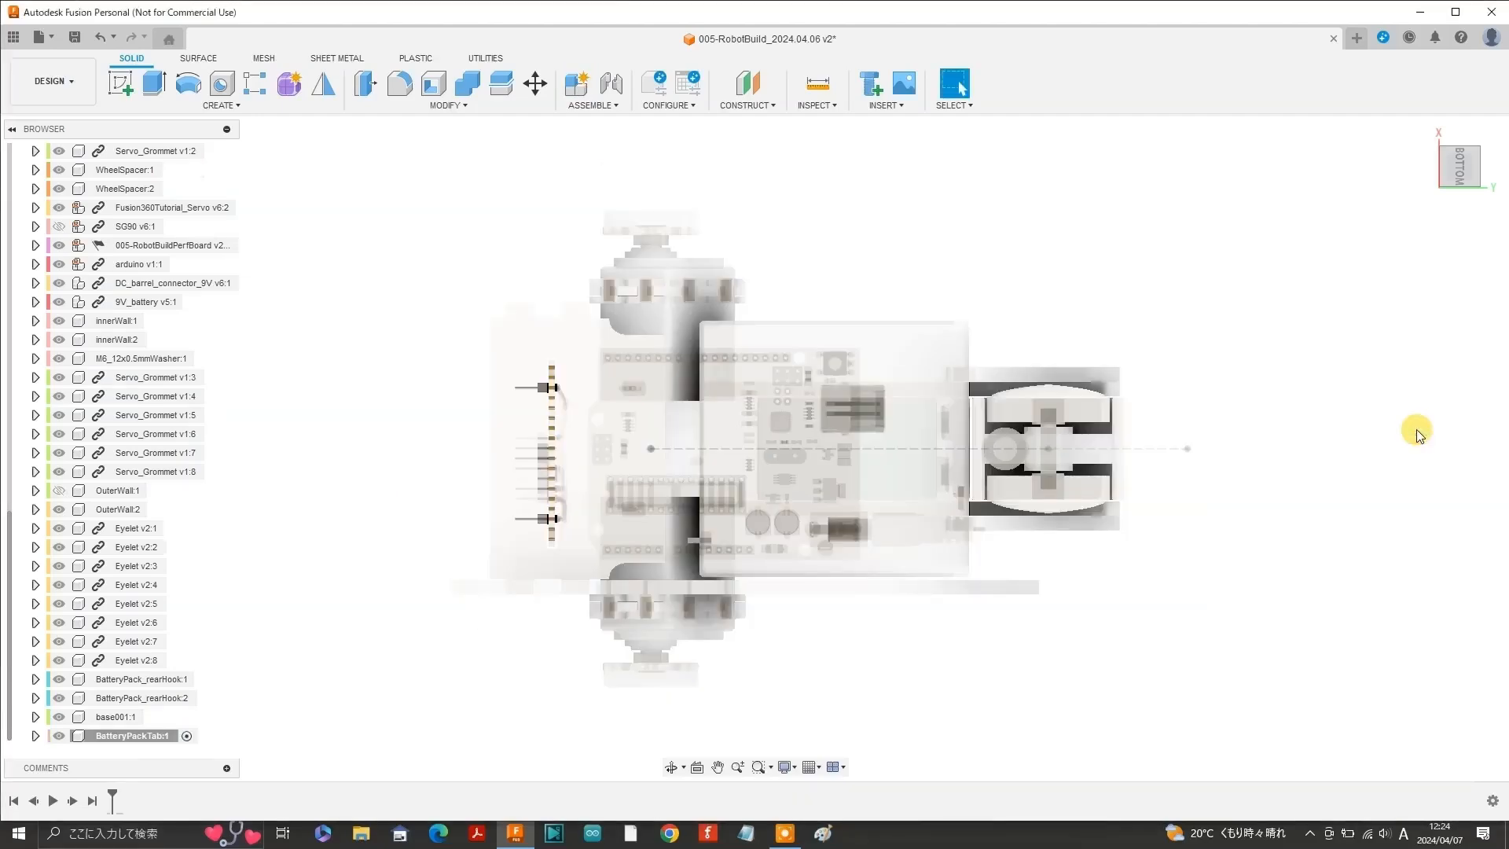
# Start a sketch on the underside of the base and draw a 40 × 25 mm centre rectangle at the origin.
pyautogui.click(666, 462)
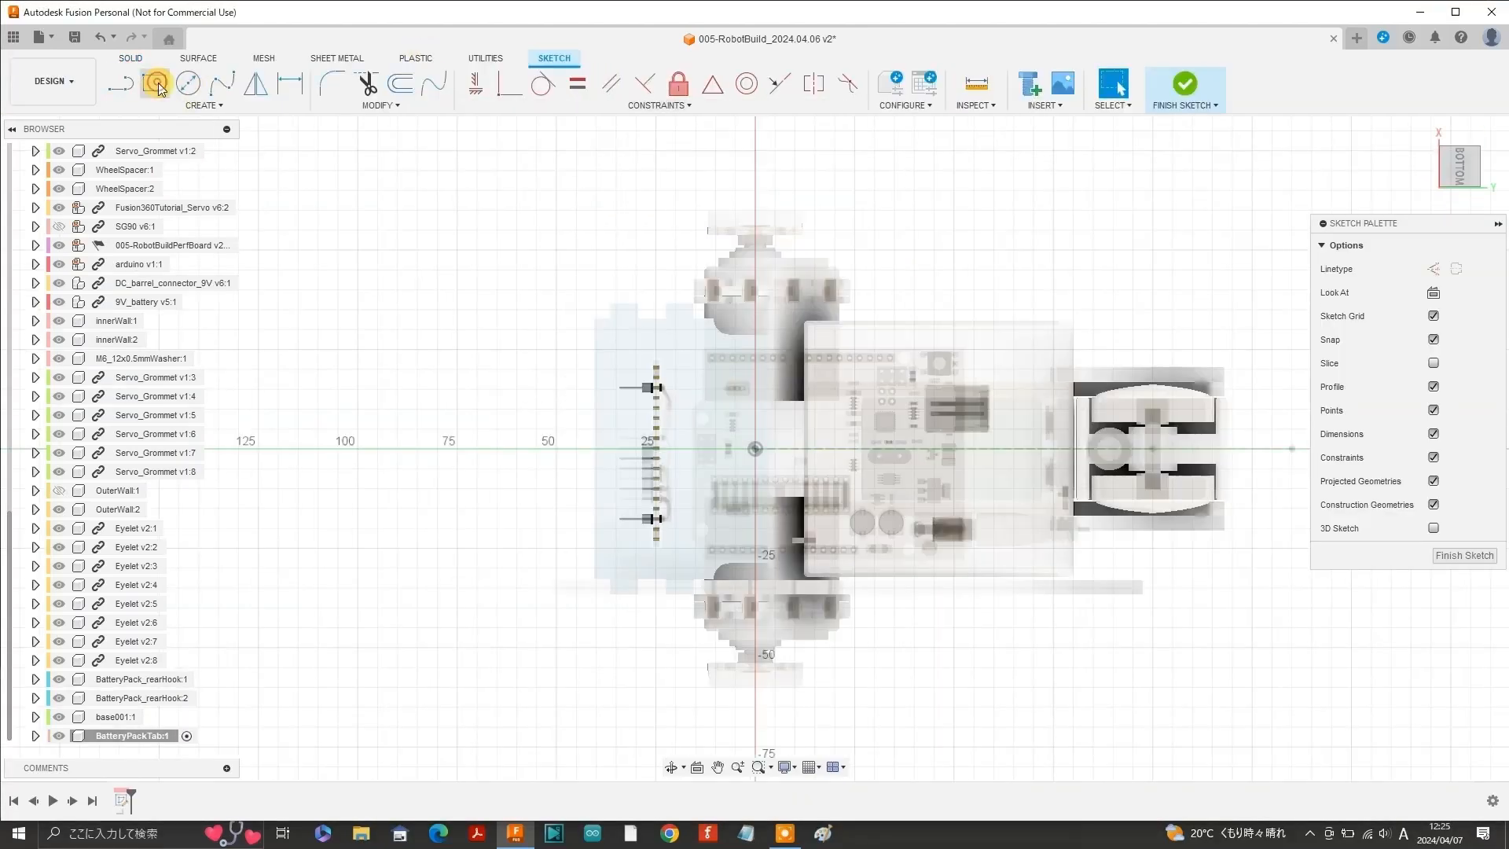
pyautogui.click(156, 83)
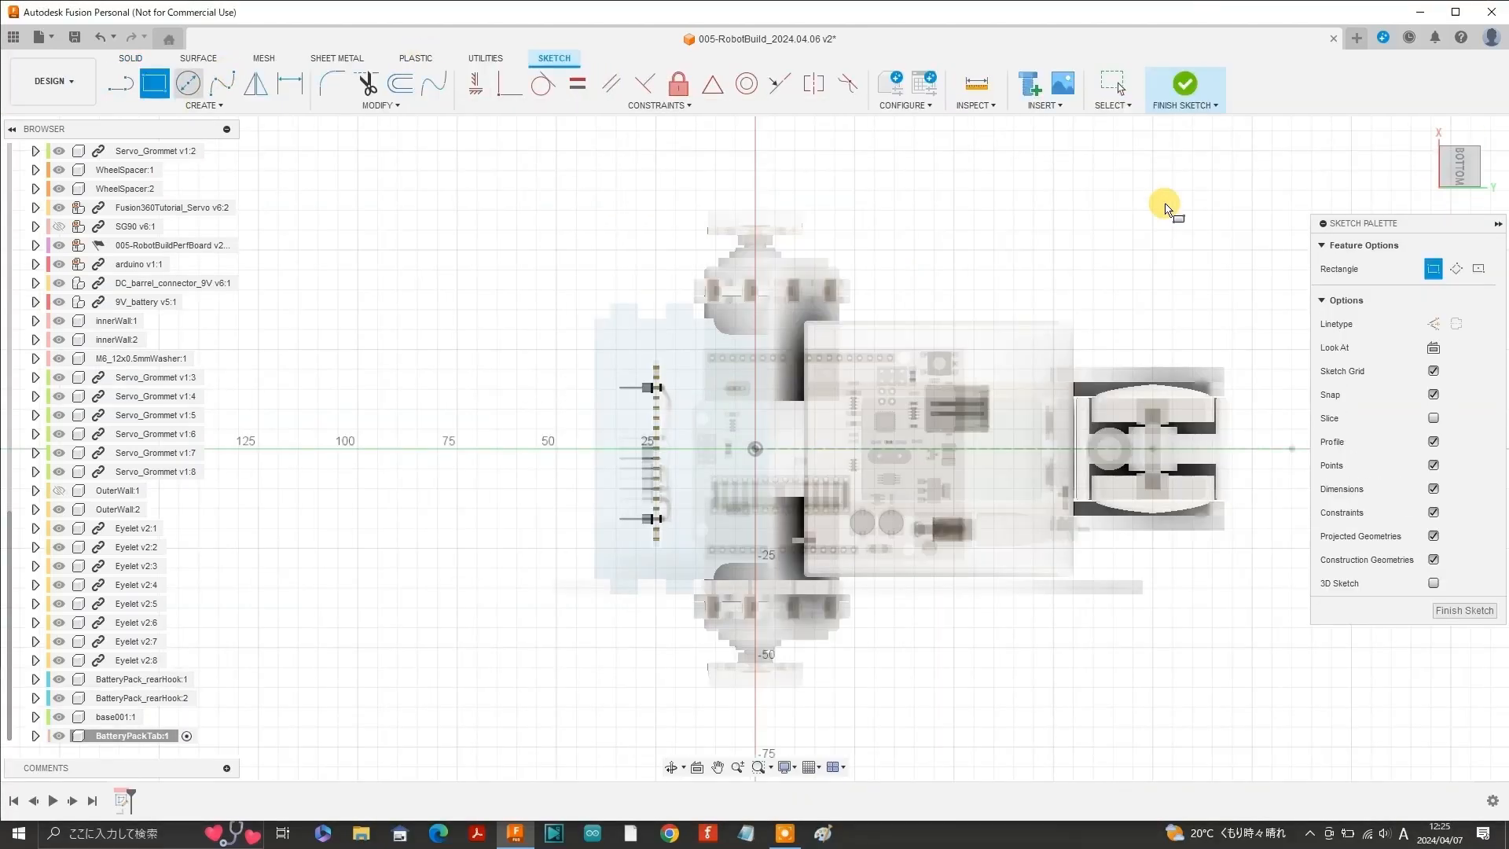
pyautogui.click(1481, 270)
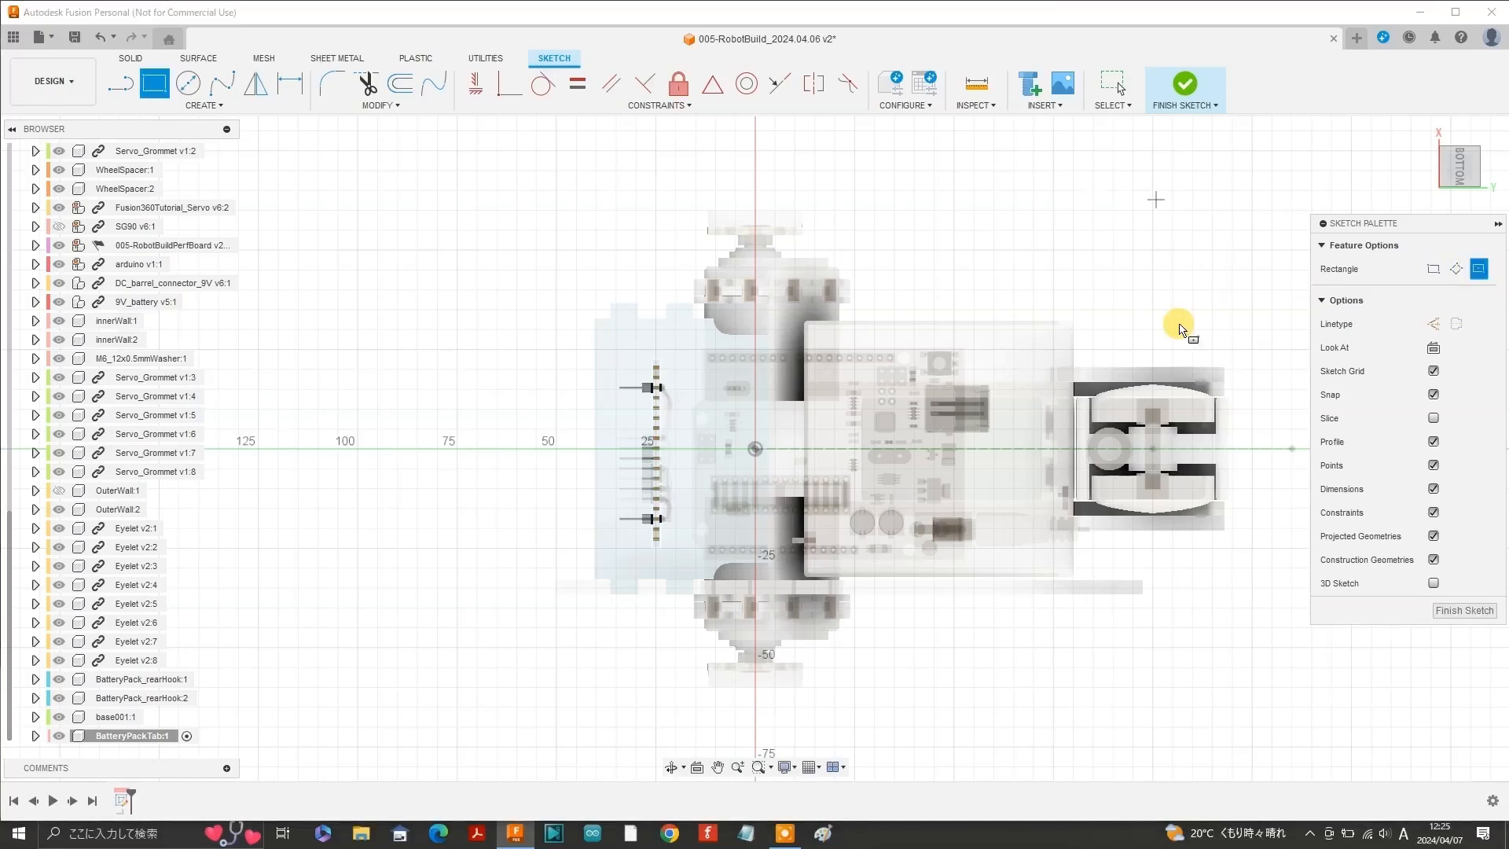
pyautogui.click(755, 449)
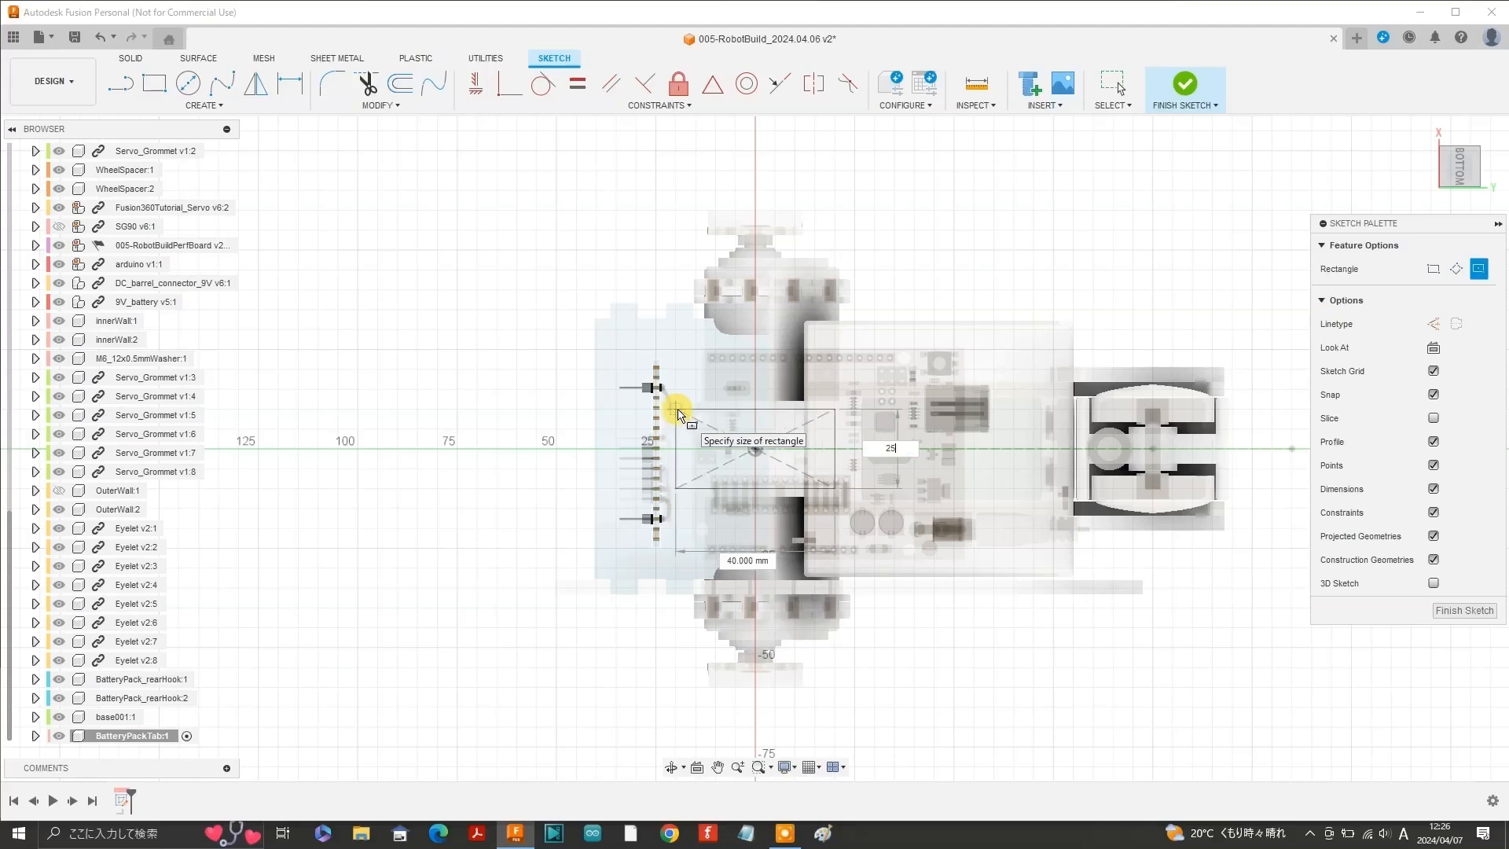
pyautogui.write('25')
pyautogui.press('Tab')
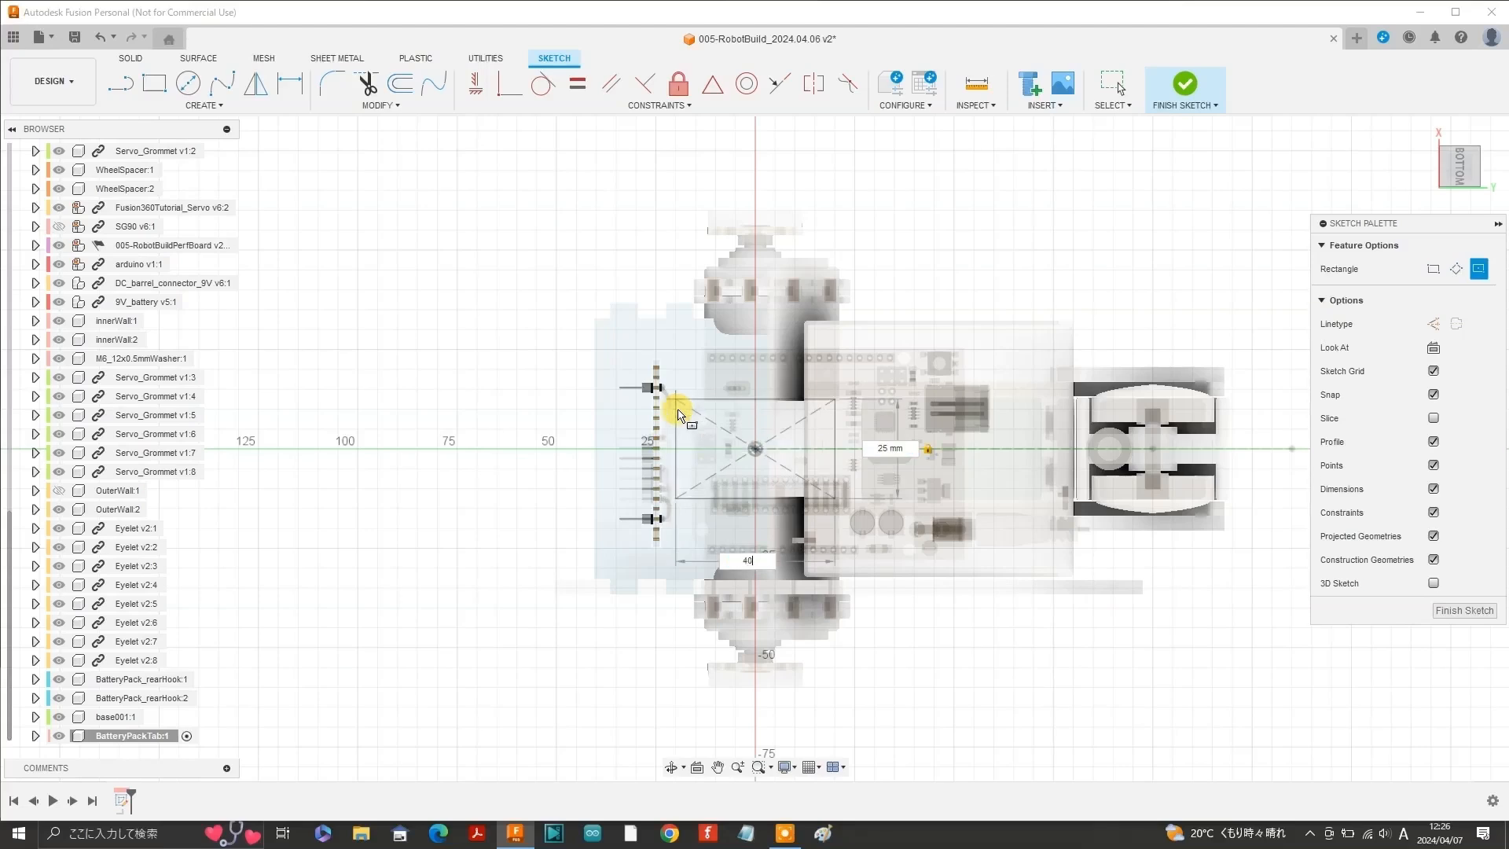
pyautogui.press('Return')
# Add a construction line from the rectangle's centre to the short side facing the caster, and a circle from its midpoint through the corner.
pyautogui.press('l')
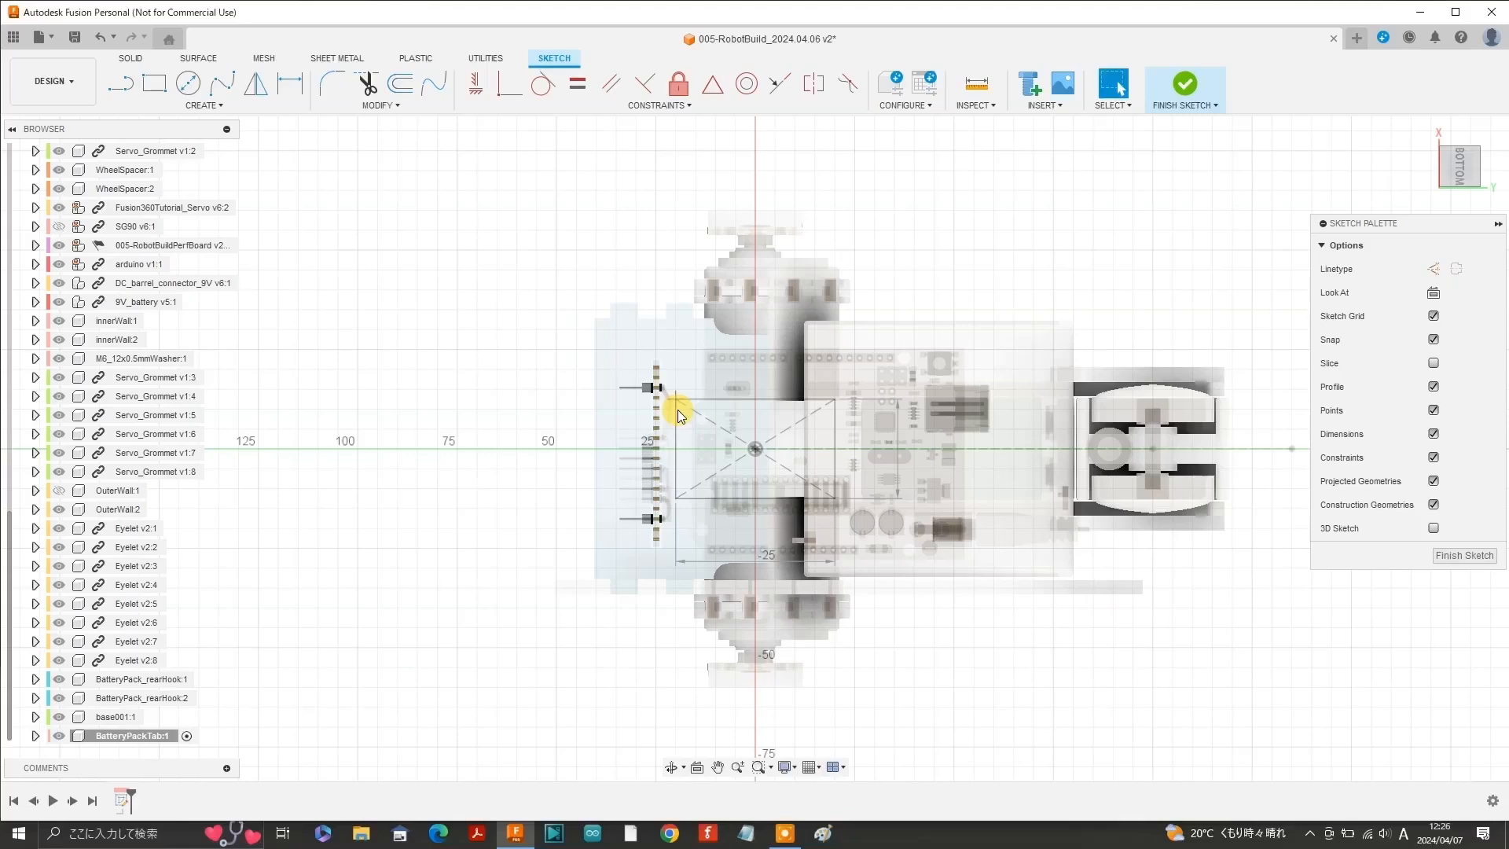
pyautogui.click(187, 83)
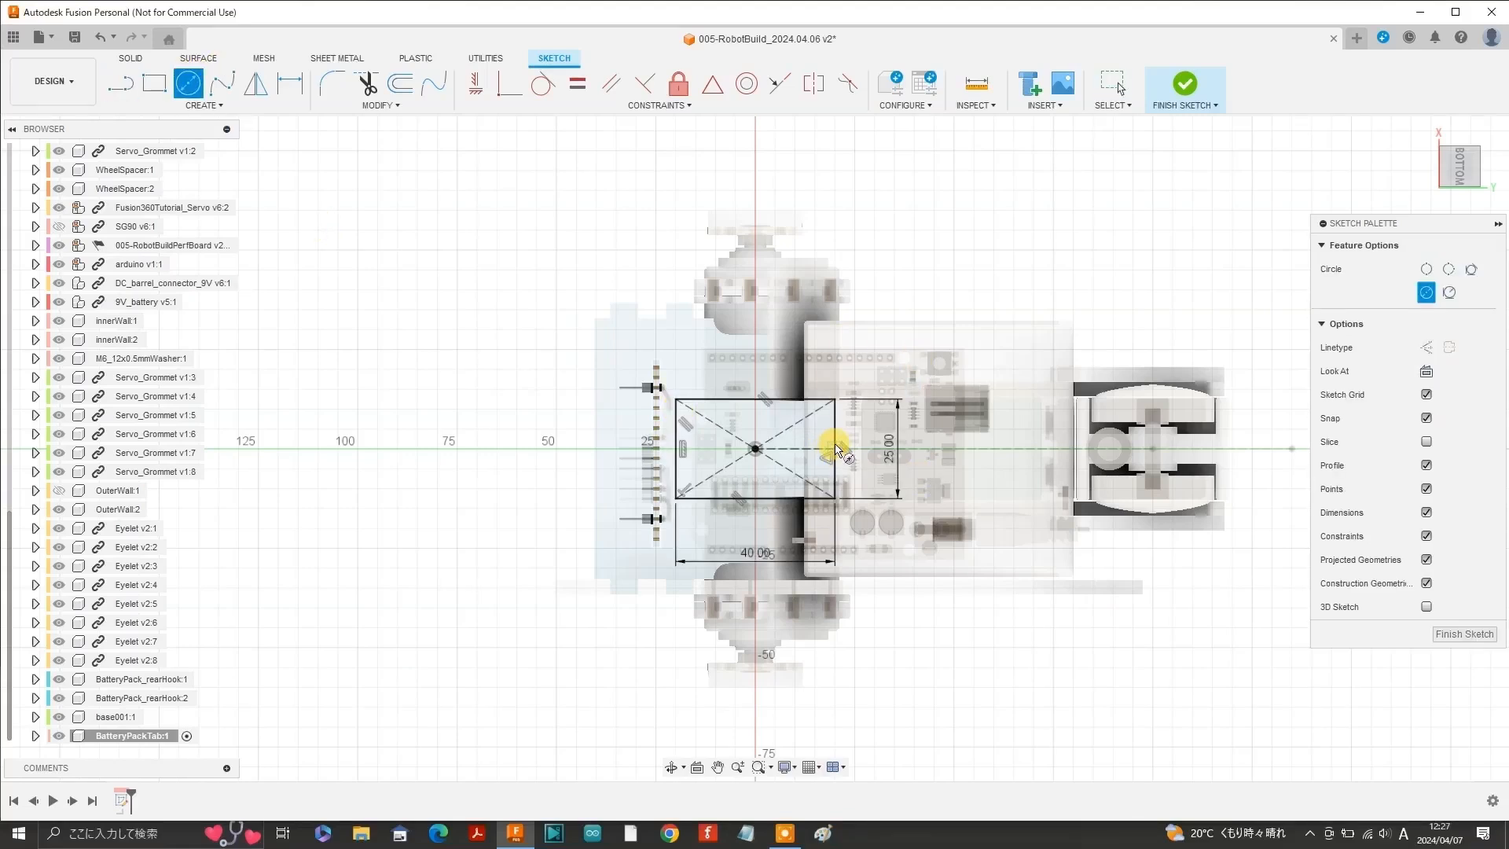
pyautogui.click(827, 401)
pyautogui.click(834, 398)
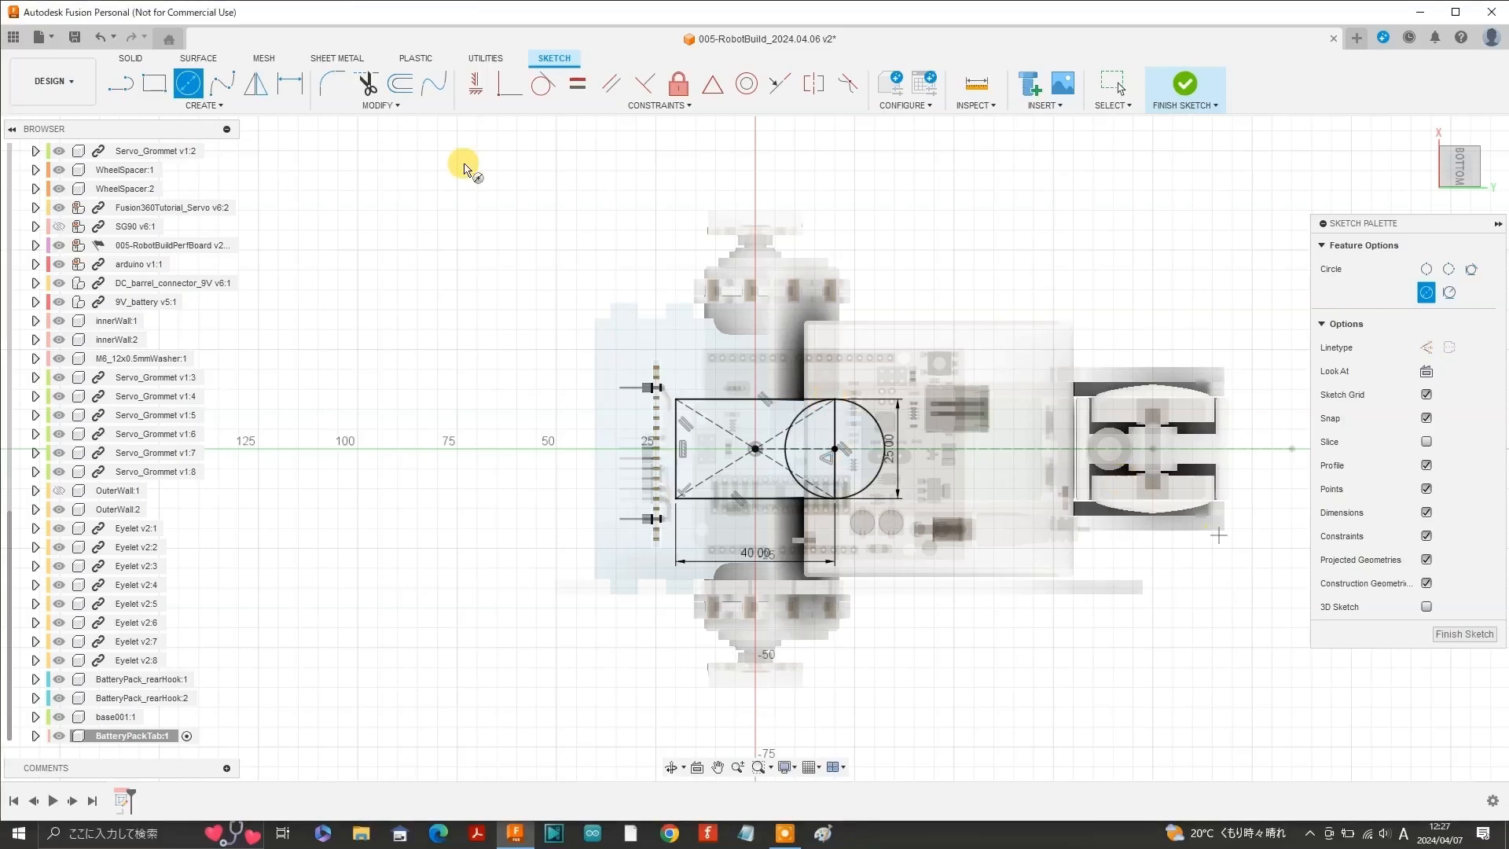
# Trim the parts of the large circle inside the rectangle, leaving a semicircular end on the tab.
pyautogui.click(366, 83)
pyautogui.scroll(2, 831, 452)
pyautogui.click(793, 388)
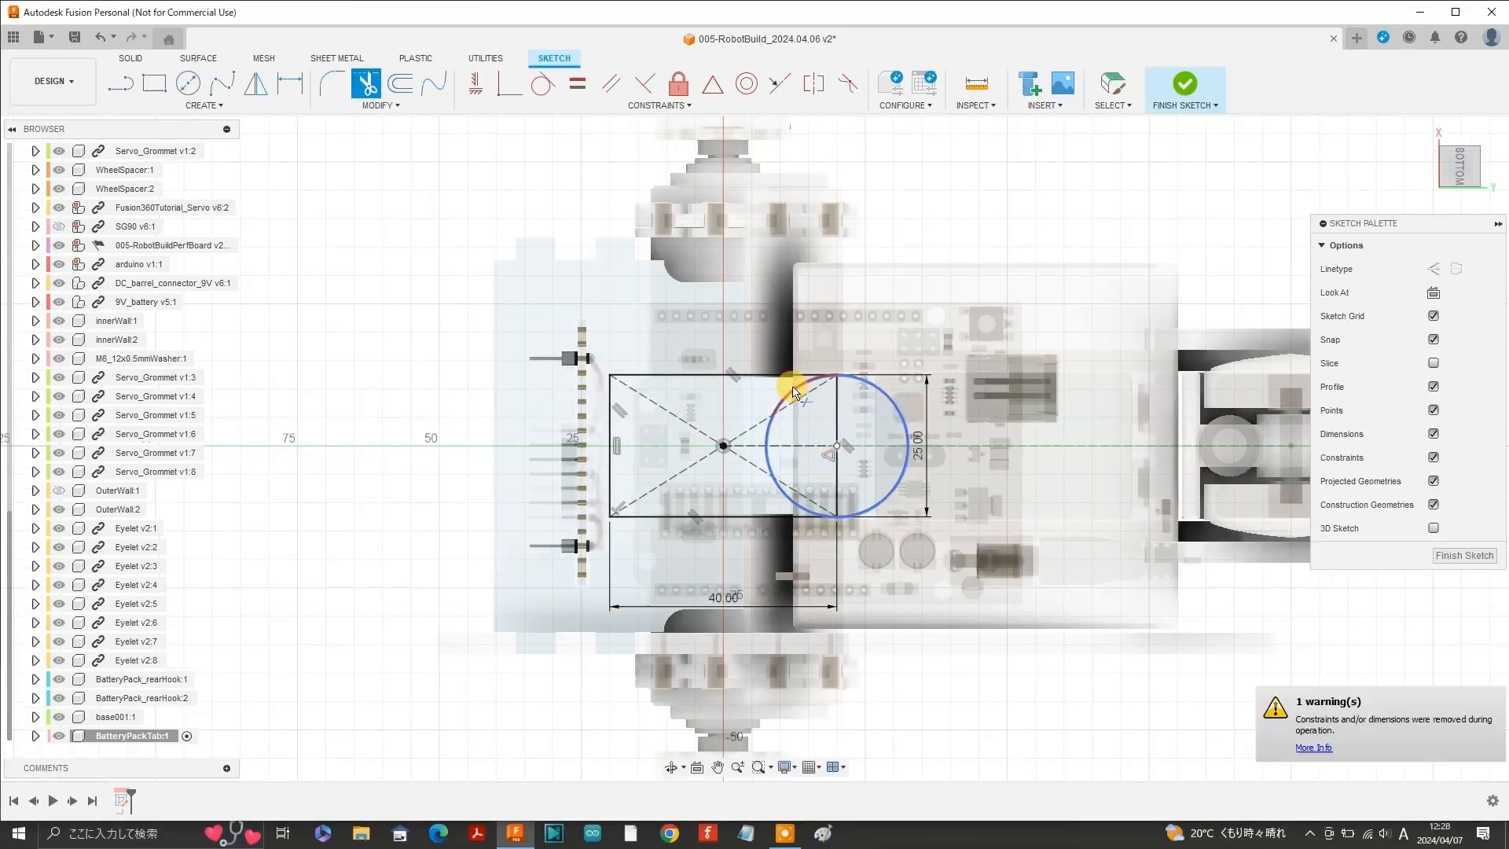
pyautogui.click(768, 437)
pyautogui.click(769, 517)
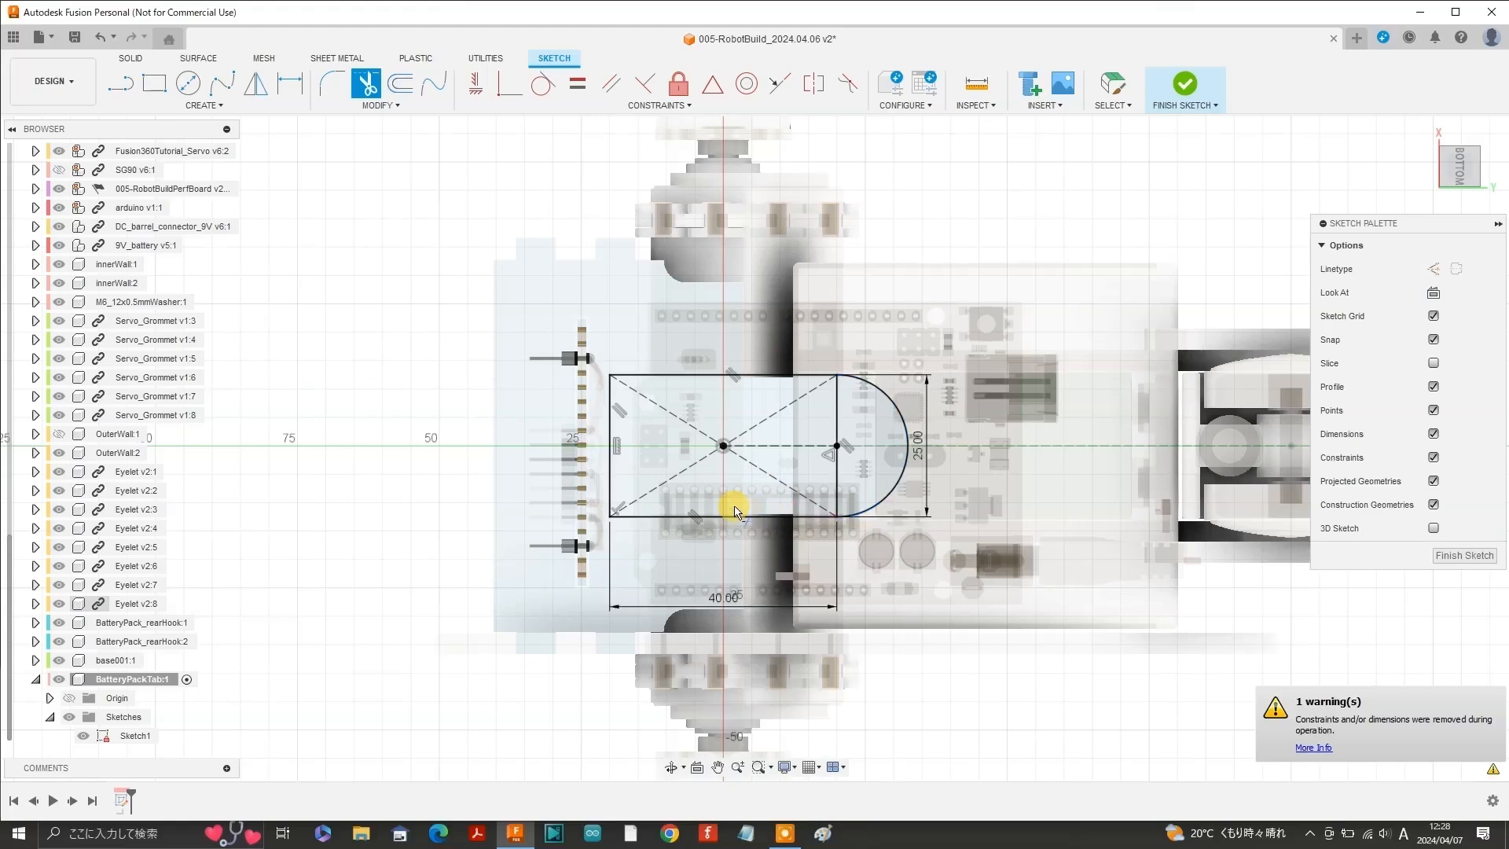
# Draw a construction line from the rectangle's centre to its straight end and place a 2.1 mm diameter circle on that line.
pyautogui.click(121, 82)
pyautogui.click(724, 448)
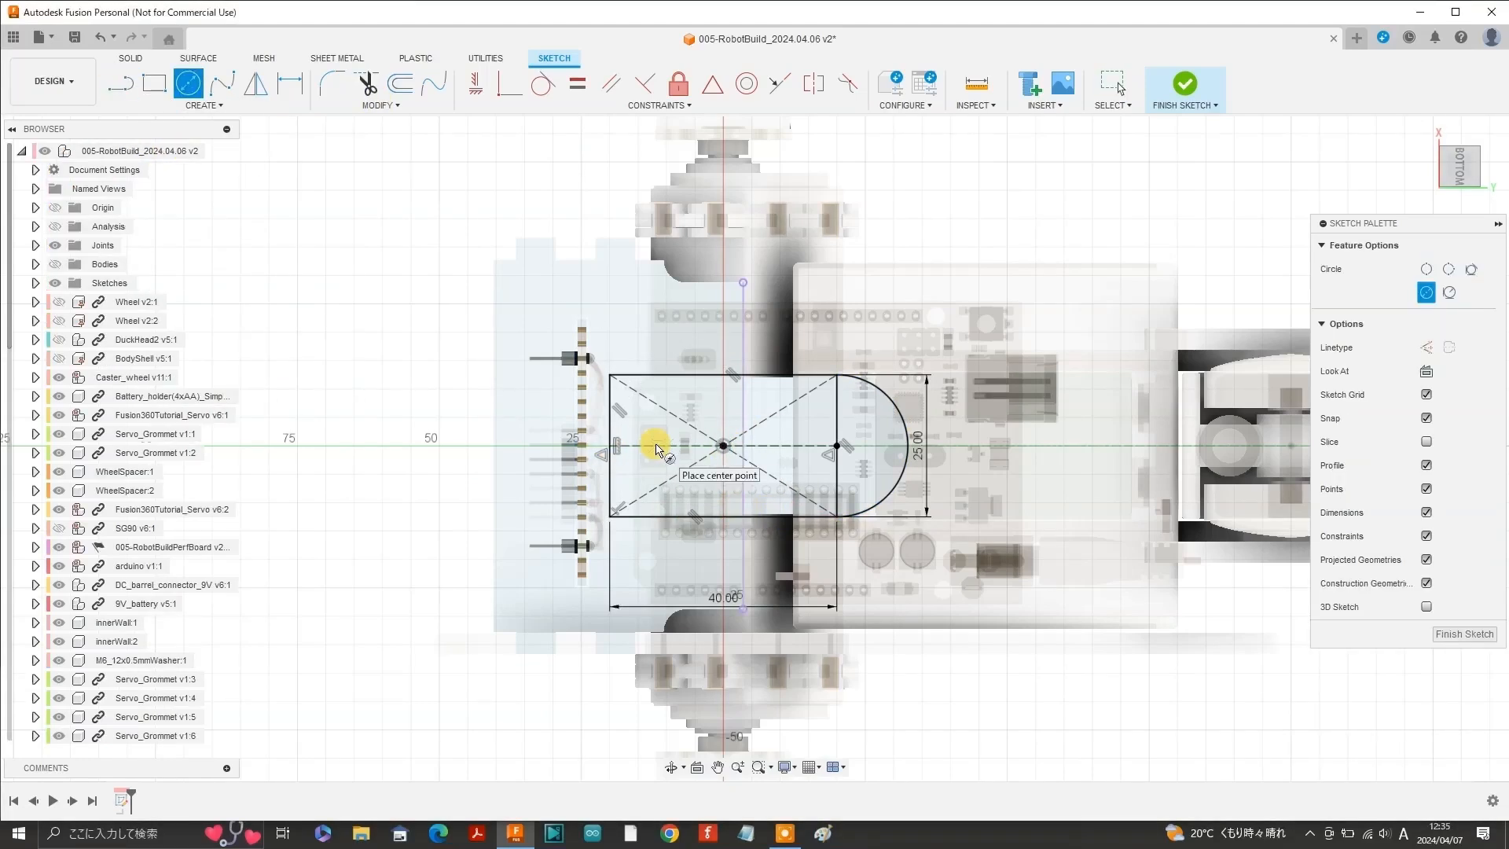
pyautogui.click(657, 450)
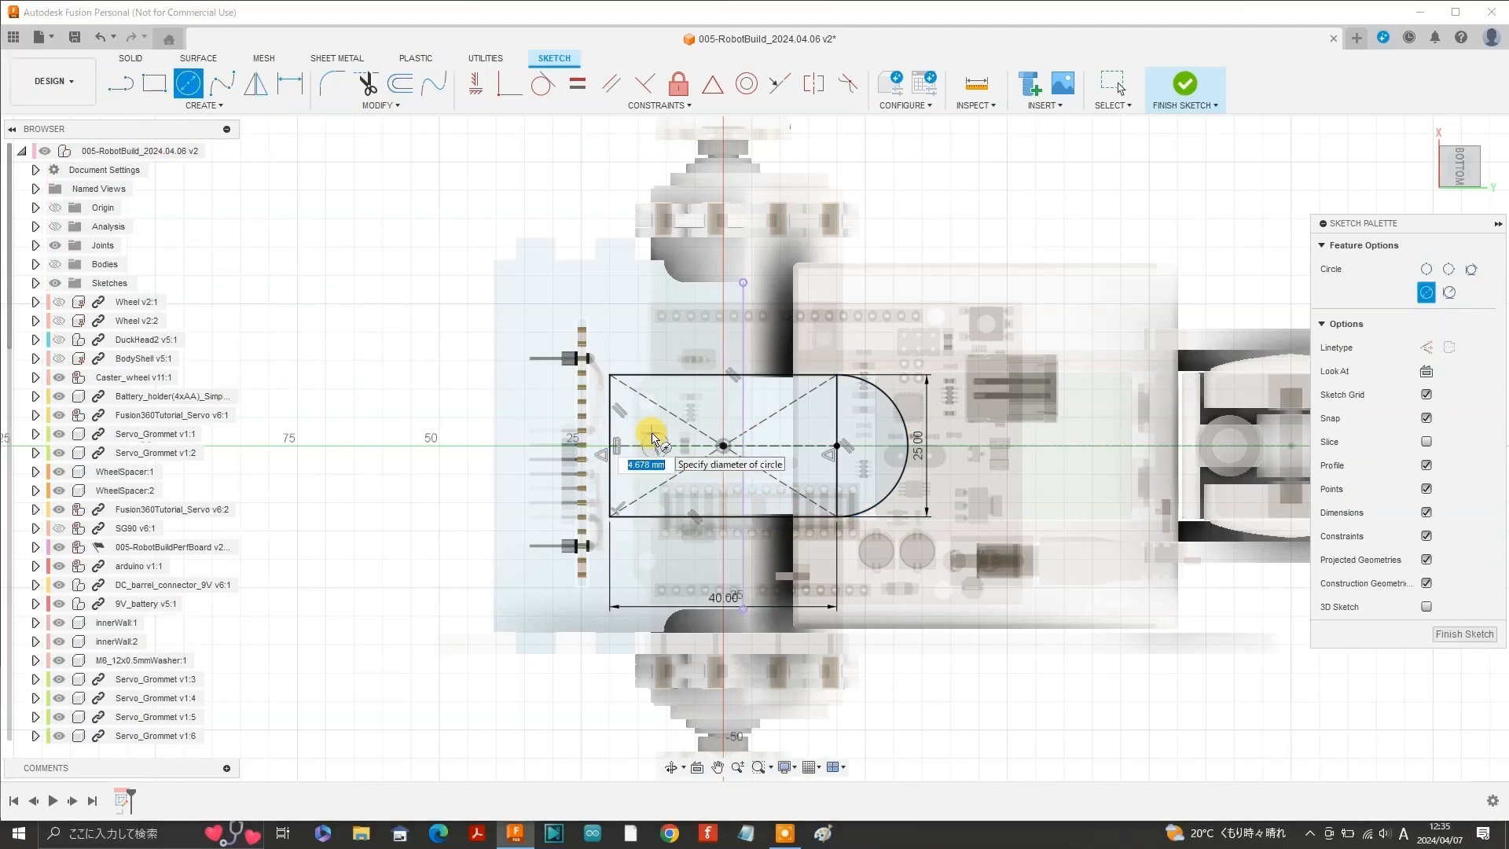
pyautogui.write('2.1')
pyautogui.press('Return')
pyautogui.press('Escape')
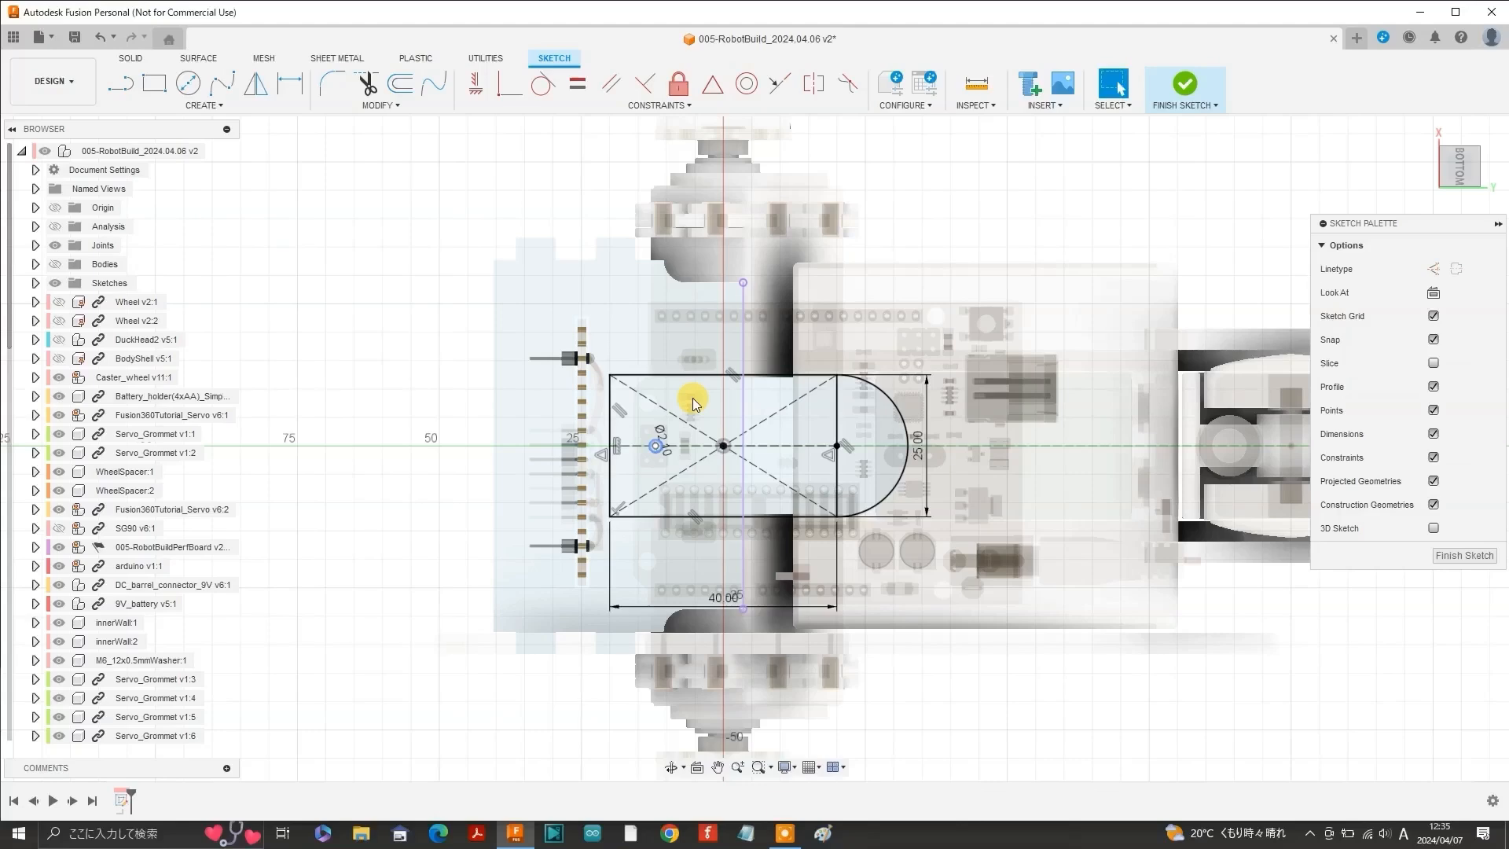
# Copy the 2.1 mm circle by -9 mm in Y toward the rectangle's centre.
pyautogui.moveTo(656, 446); pyautogui.dragTo(413, 436)
pyautogui.scroll(5, 815, 451)
pyautogui.scroll(-2, 678, 456)
pyautogui.rightClick(491, 292)
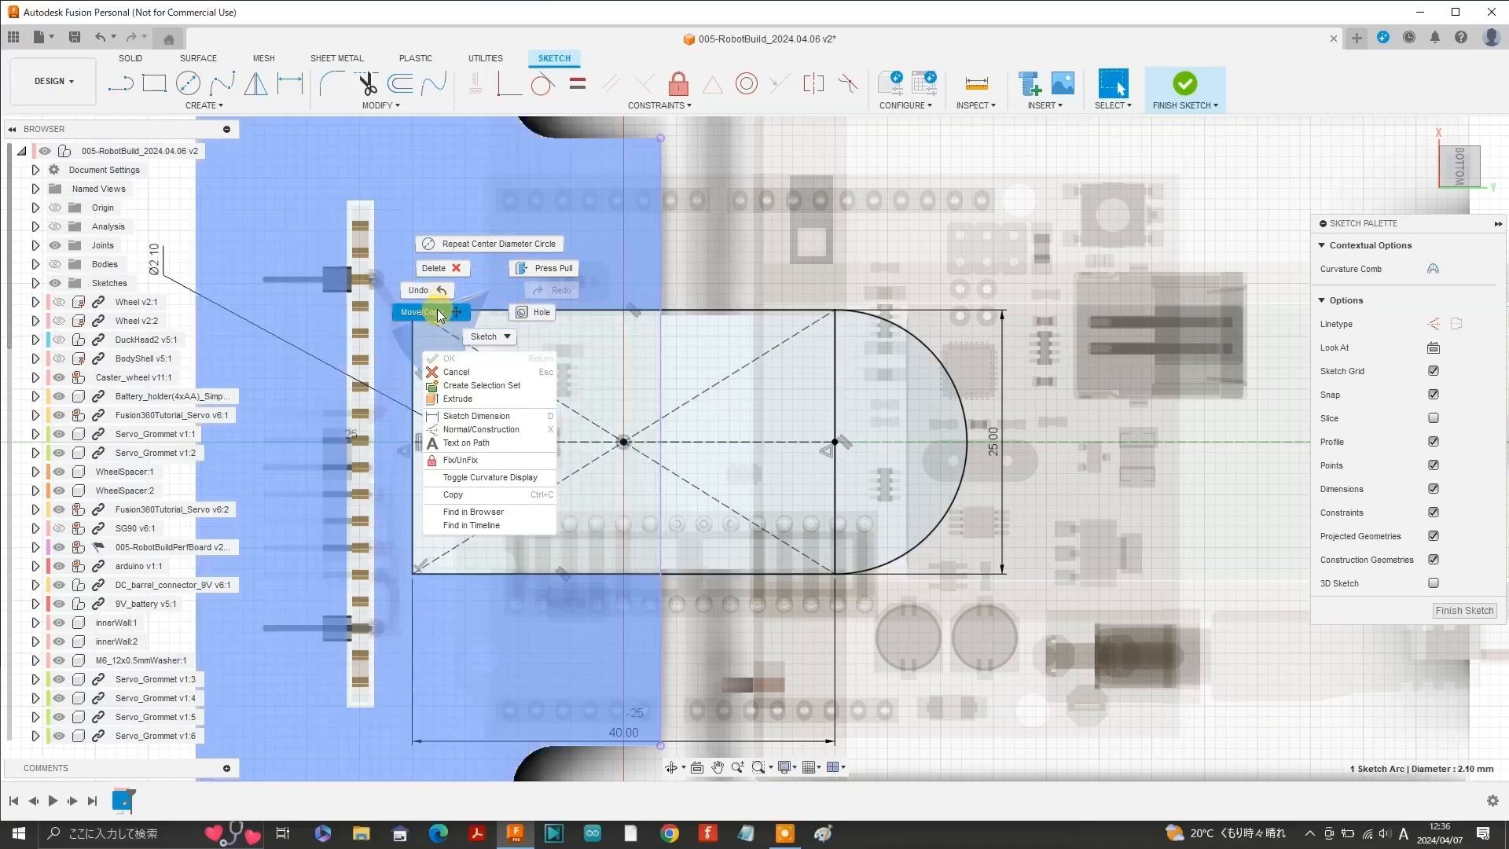
pyautogui.click(438, 313)
pyautogui.click(1187, 481)
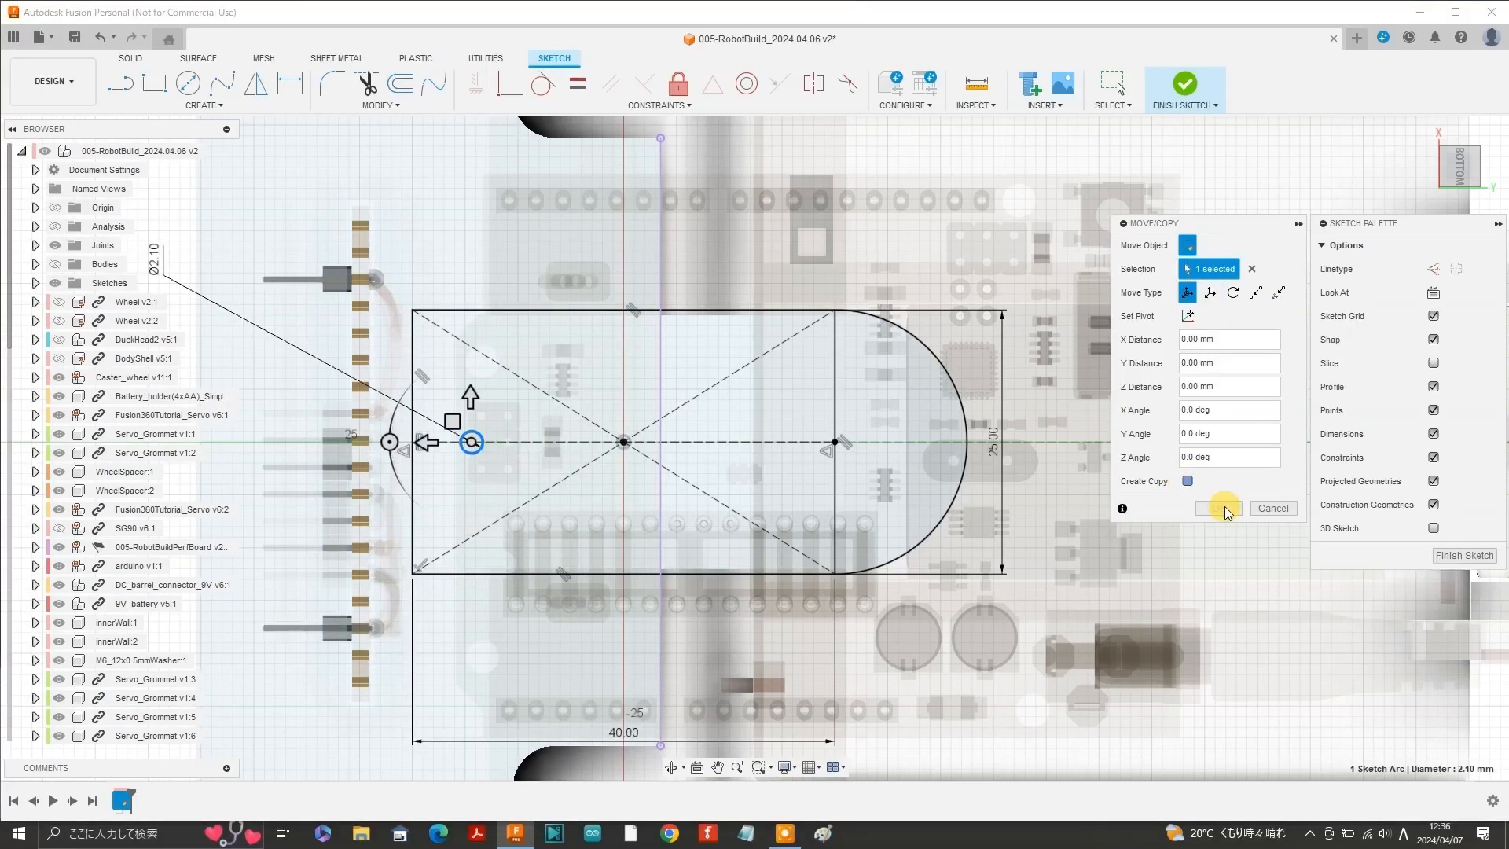
pyautogui.moveTo(398, 438); pyautogui.dragTo(507, 444)
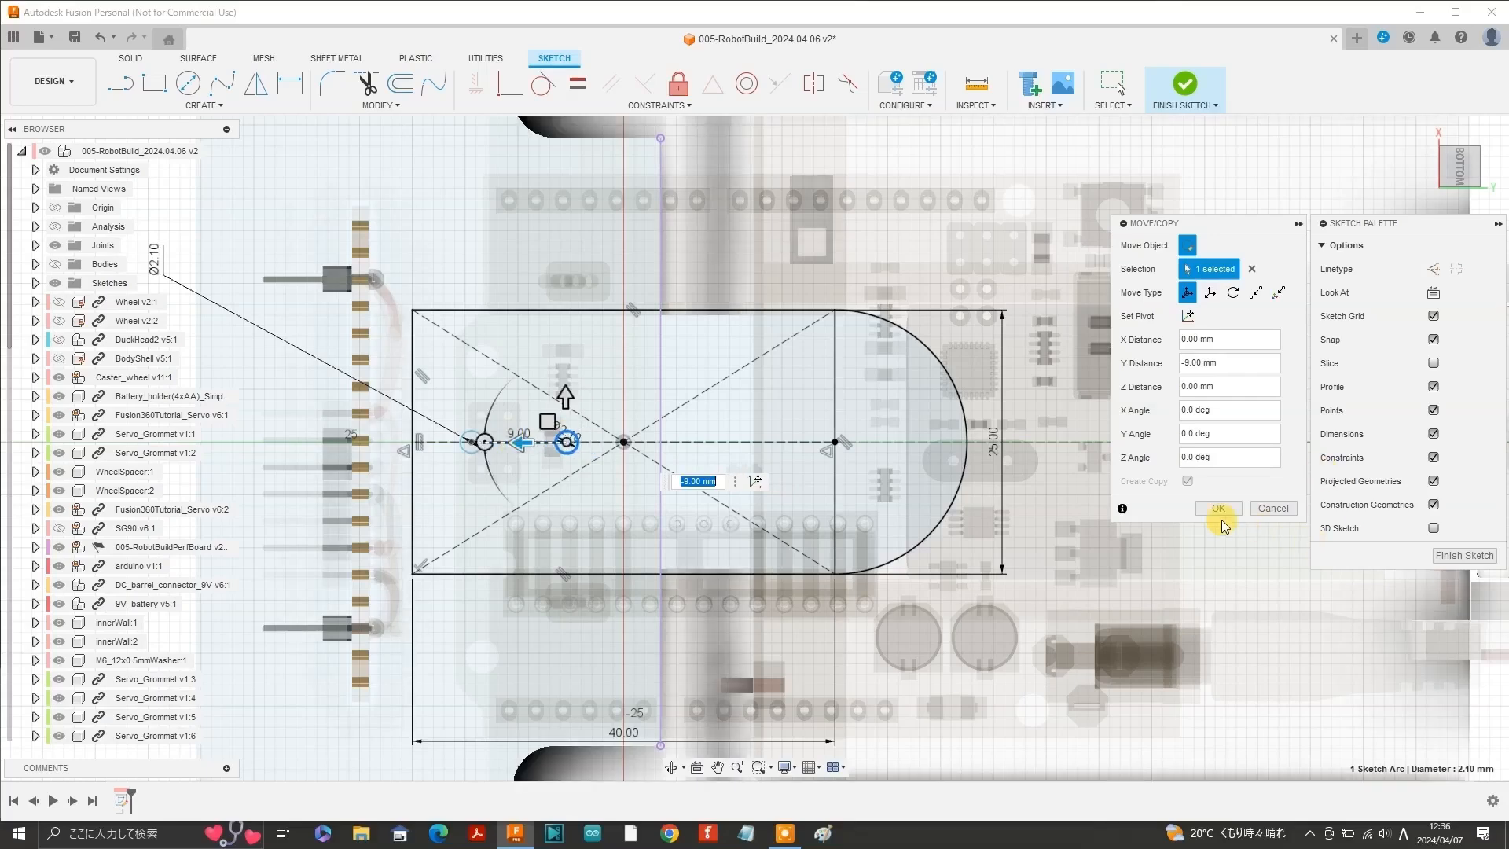
pyautogui.press('Return')
# Dimension the first small circle's centre 8 mm from the rectangle's straight short side.
pyautogui.press('d')
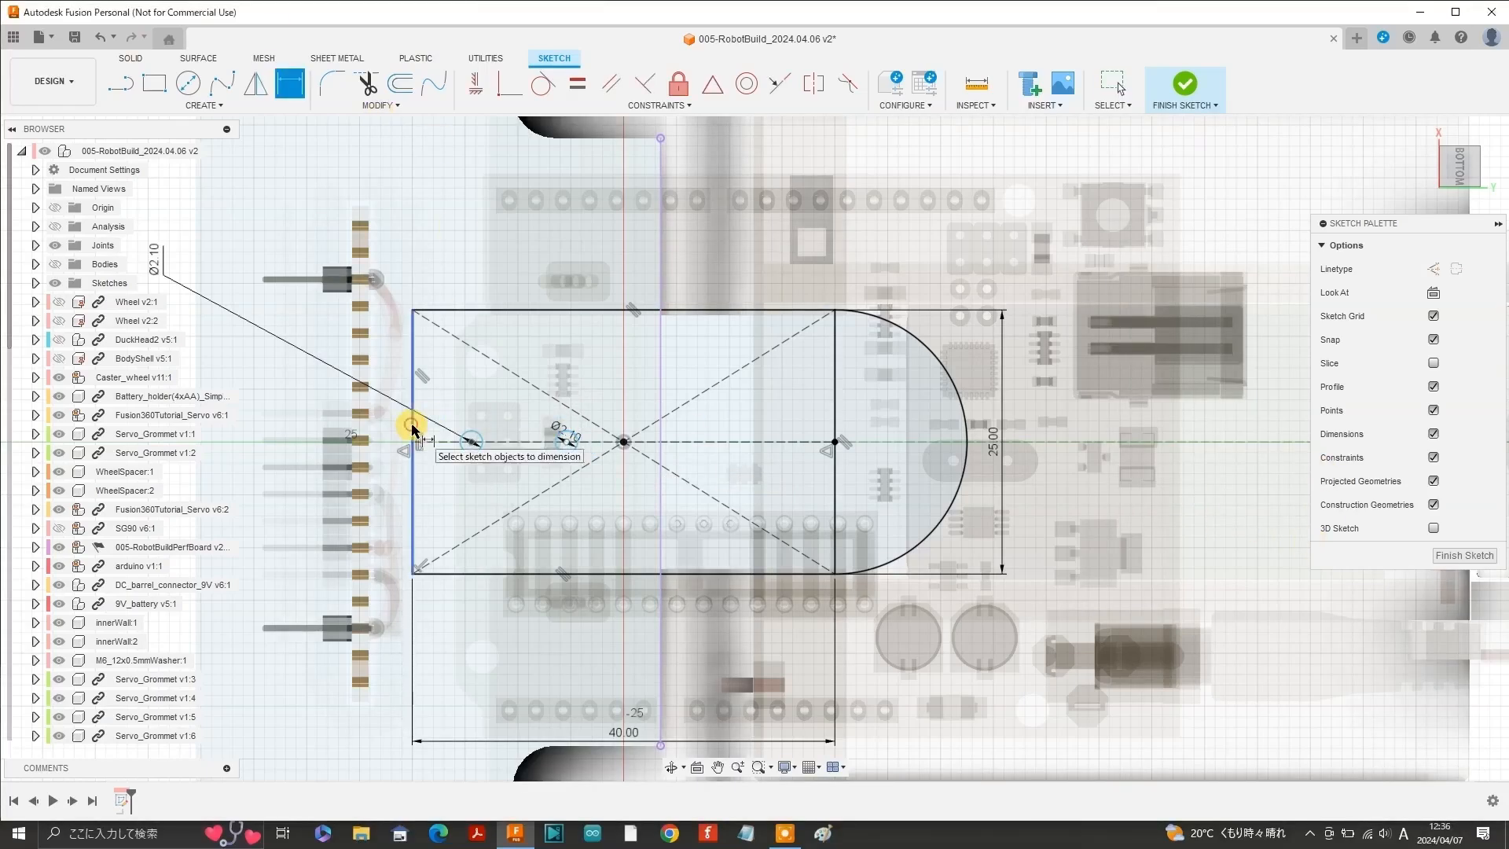
pyautogui.click(412, 428)
pyautogui.click(472, 442)
pyautogui.click(448, 370)
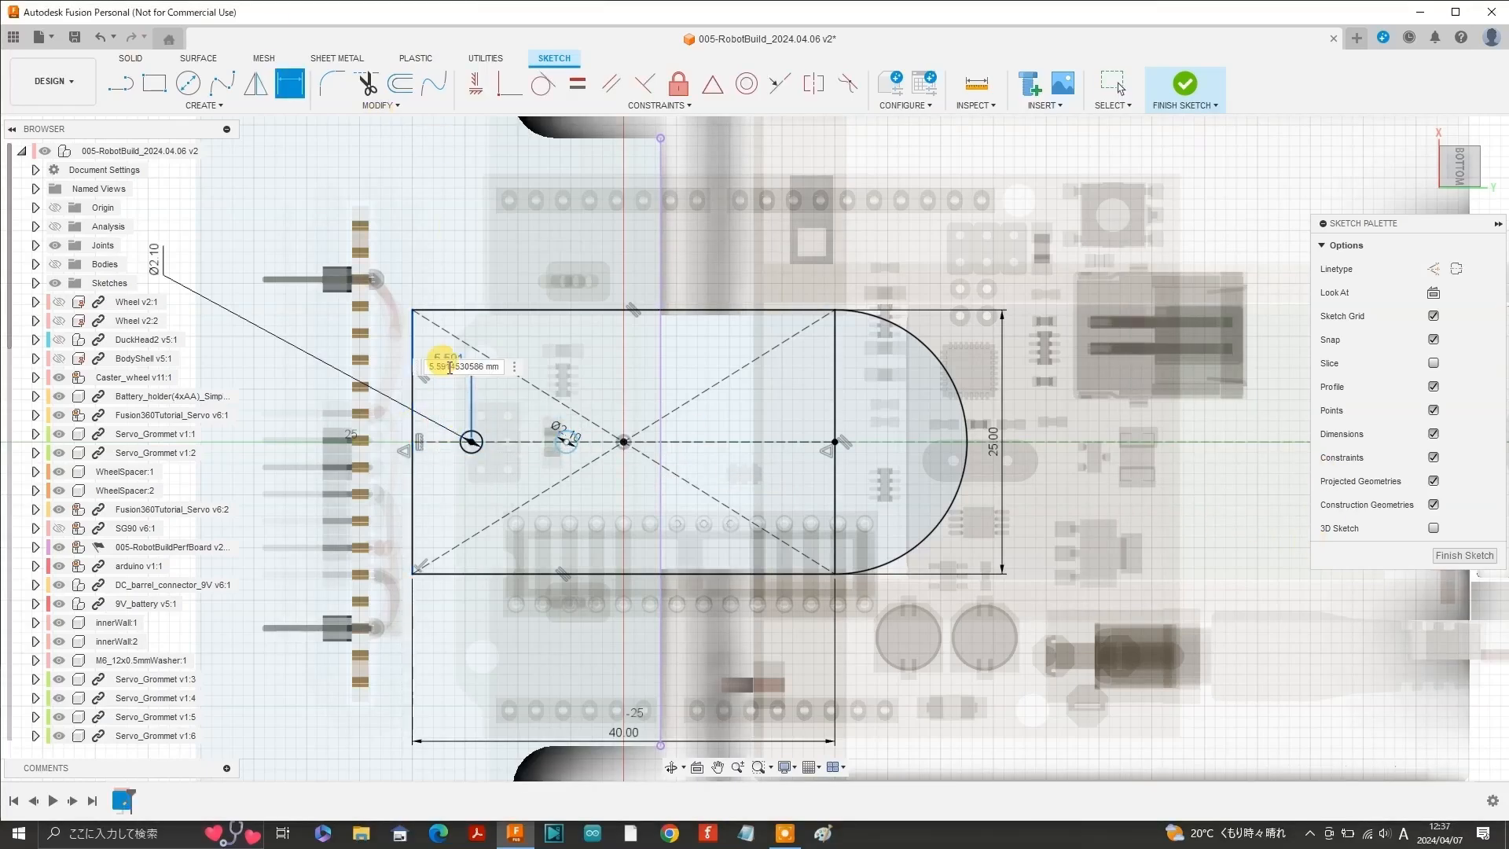
pyautogui.write('8')
pyautogui.press('Return')
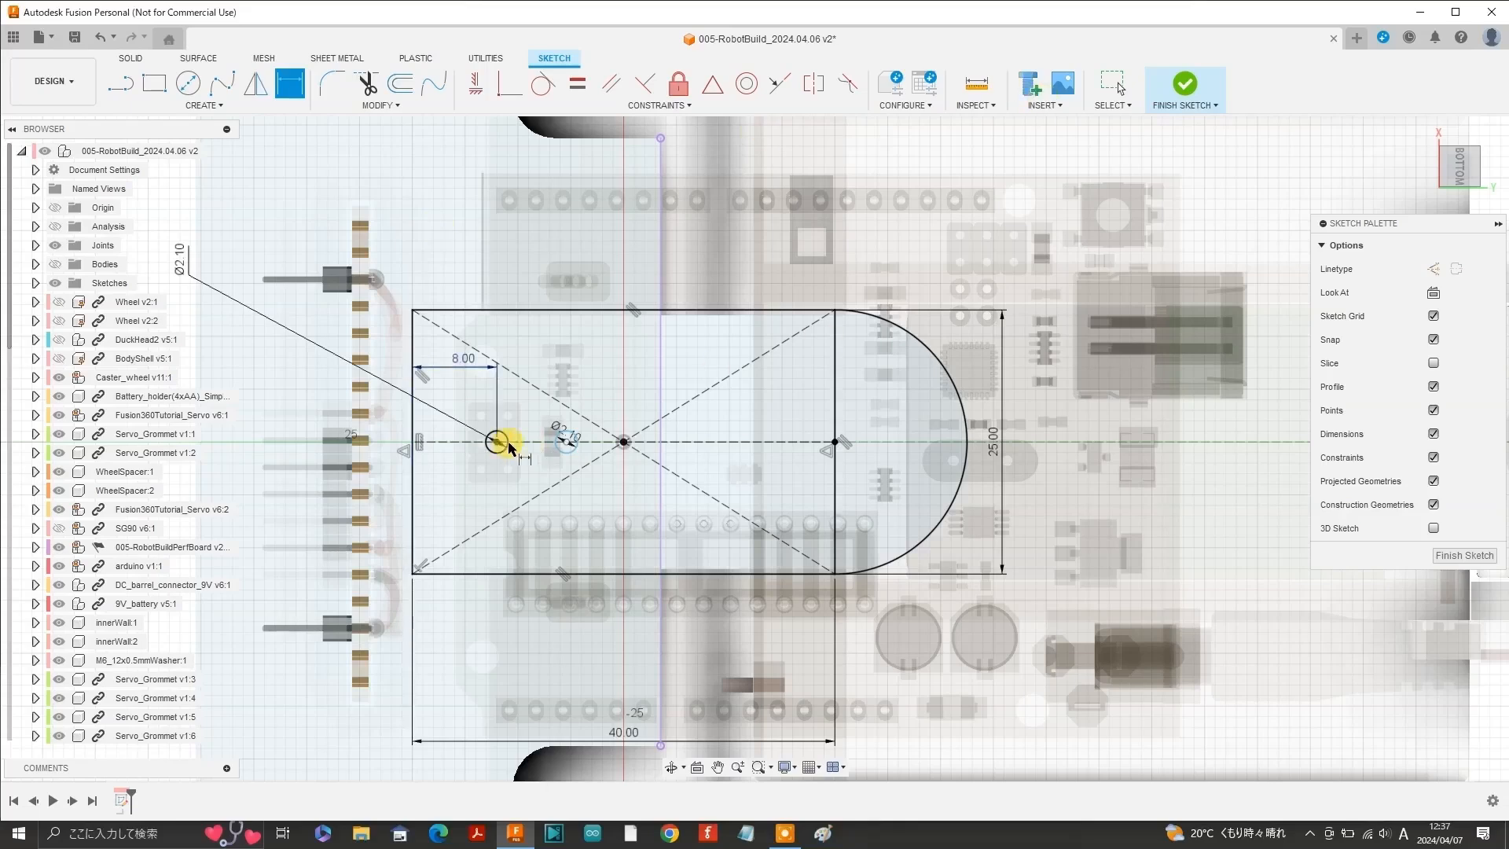
# Set the distance between the two small circle centres to 8 mm and move the first circle's diameter label closer to it.
pyautogui.click(531, 443)
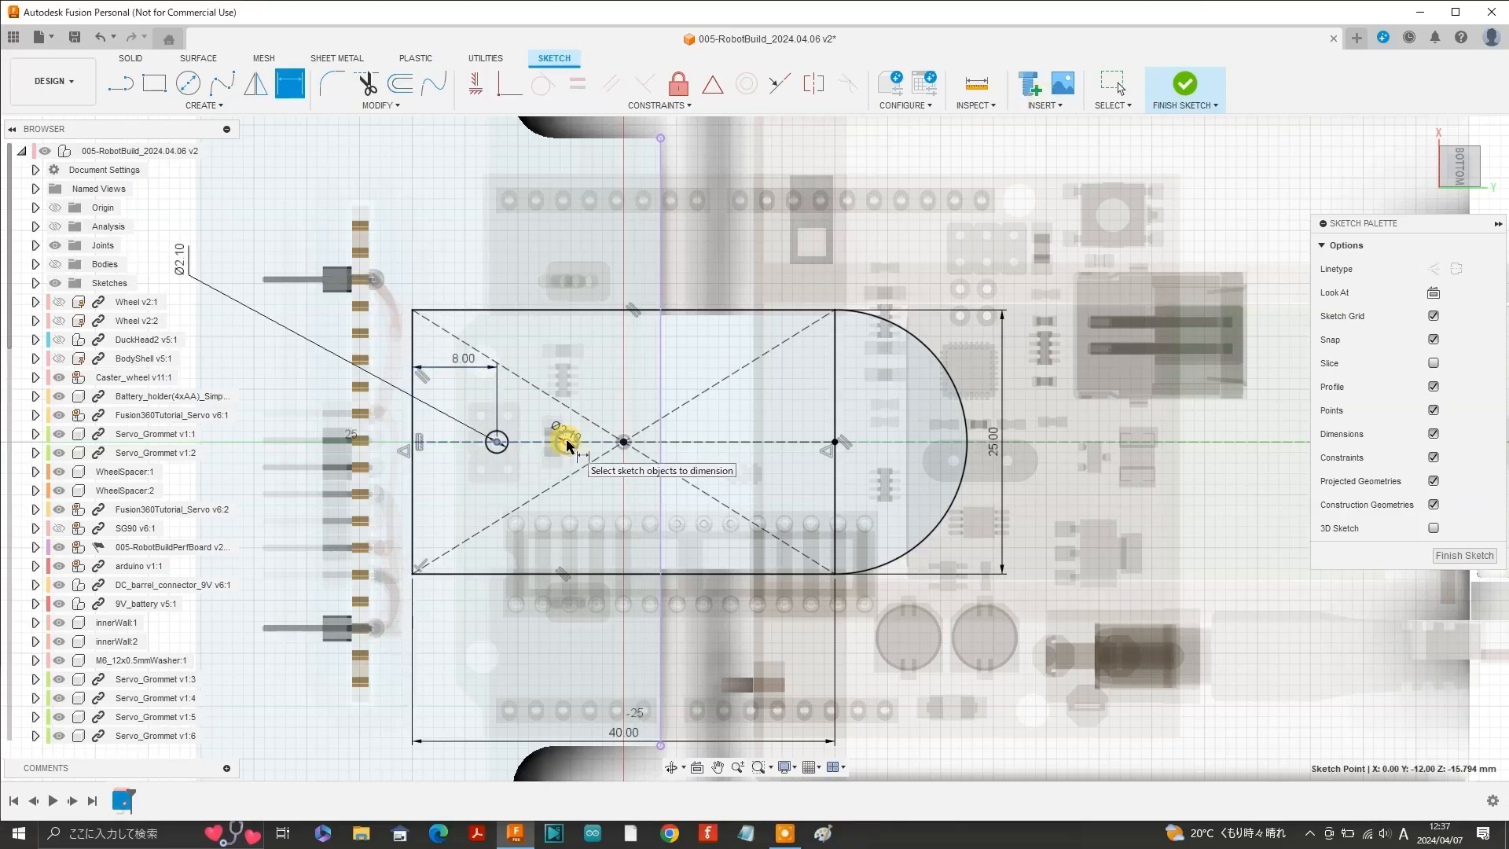
pyautogui.click(567, 444)
pyautogui.click(539, 368)
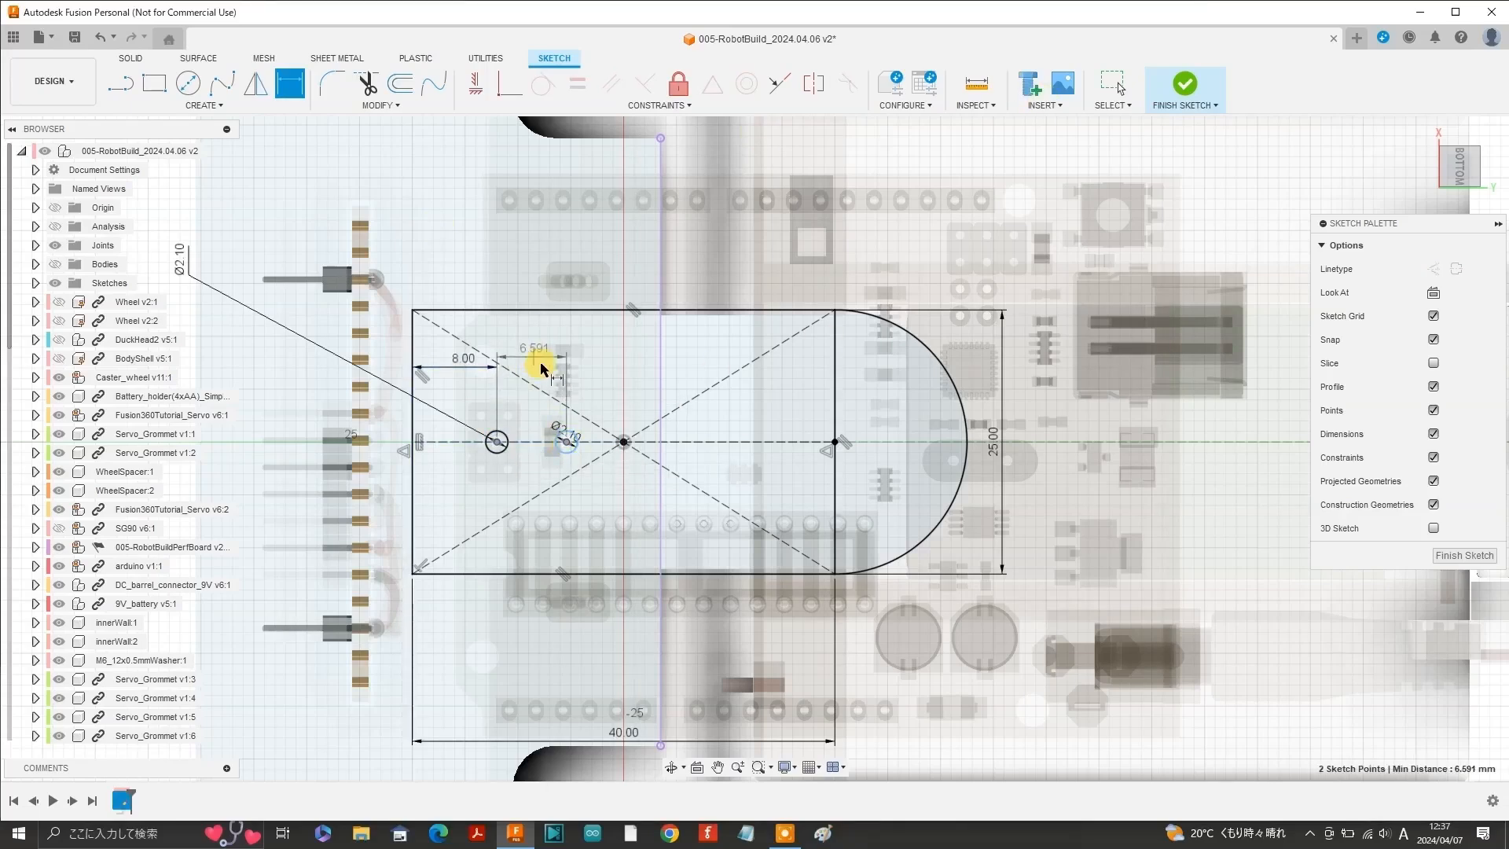
pyautogui.write('8')
pyautogui.press('Return')
pyautogui.press('Escape')
pyautogui.moveTo(185, 259); pyautogui.dragTo(445, 404)
# Constrain the copied circle's centre horizontally in line with the first circle and finish the sketch.
pyautogui.click(510, 84)
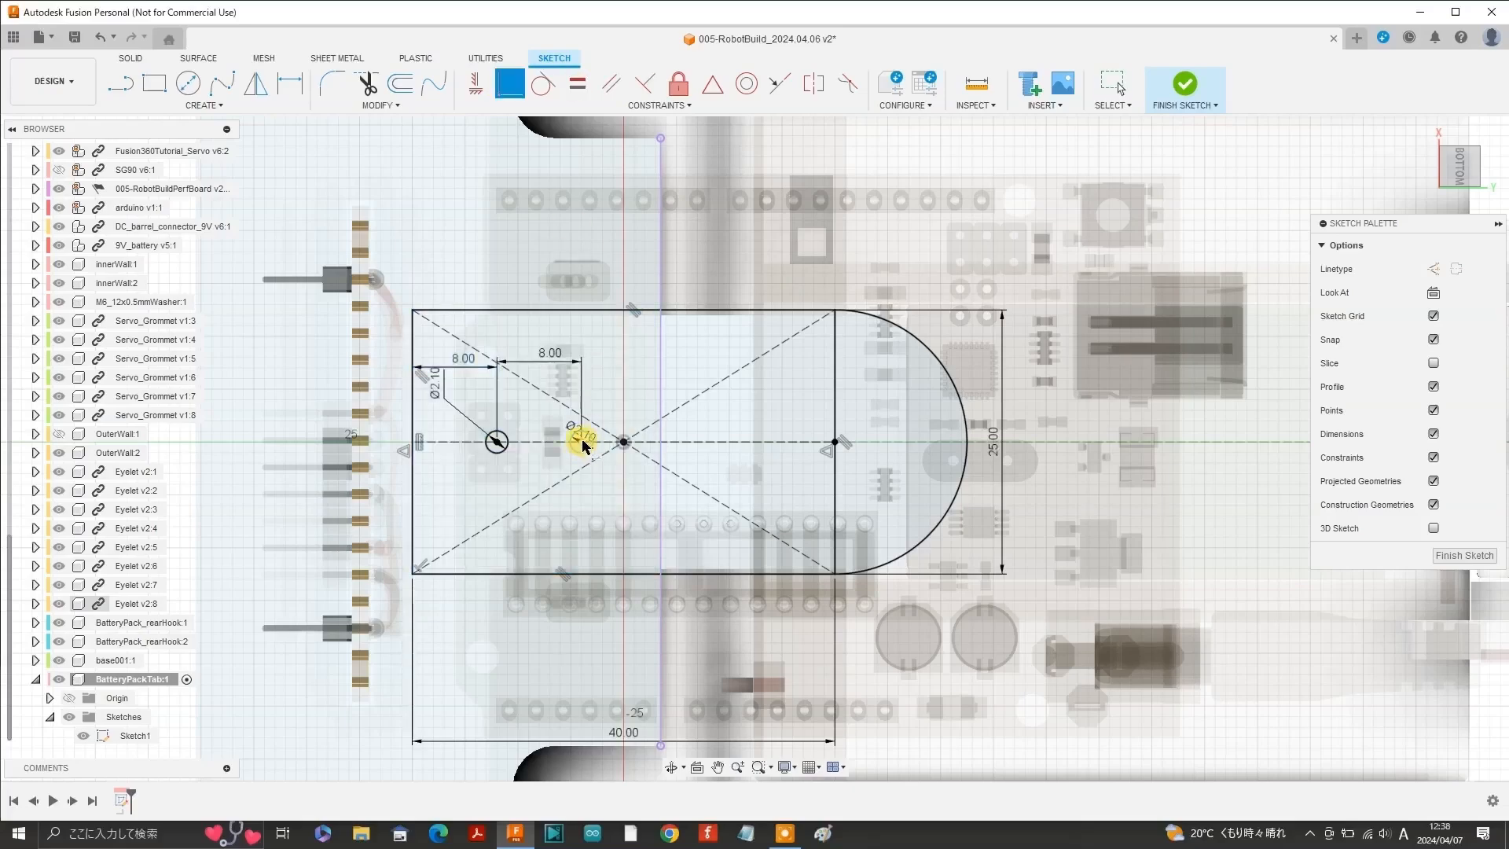
pyautogui.click(582, 442)
pyautogui.click(528, 442)
pyautogui.click(1186, 85)
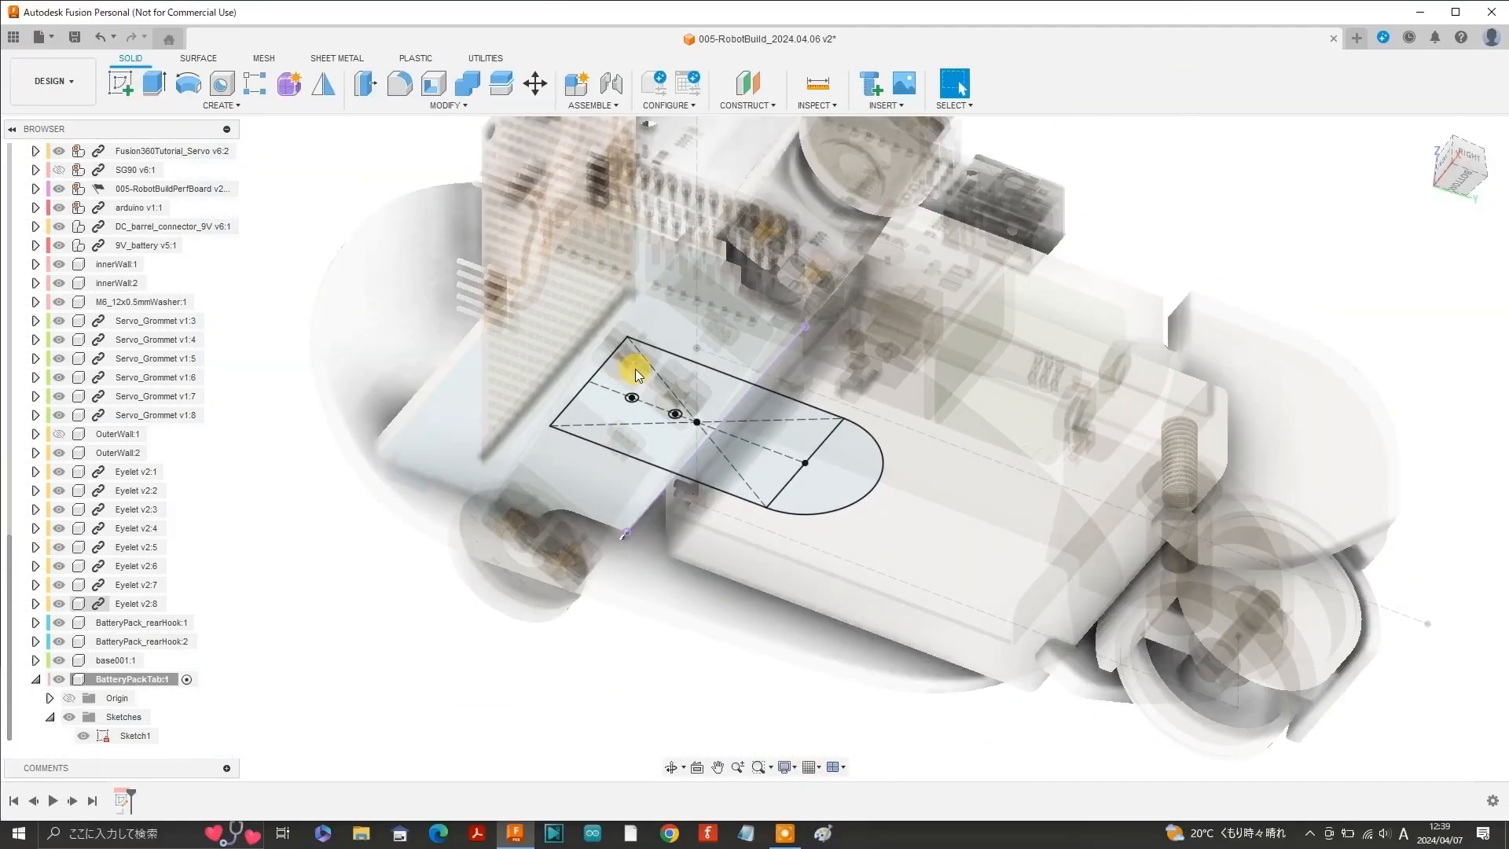
# Extrude the rounded tab profiles as a new body, leaving out the two small circles as holes.
pyautogui.click(154, 83)
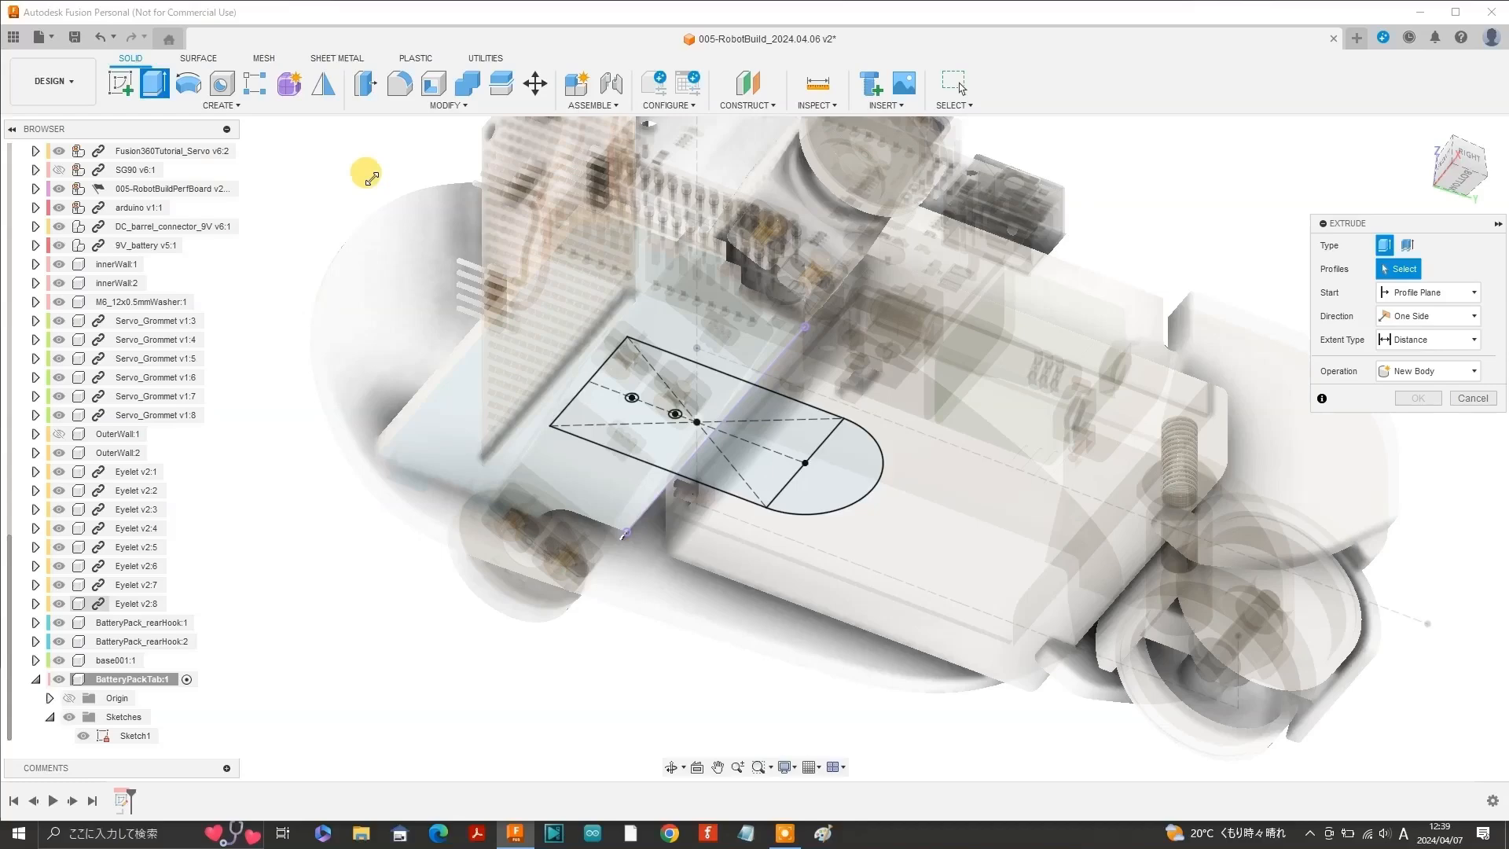
pyautogui.click(629, 376)
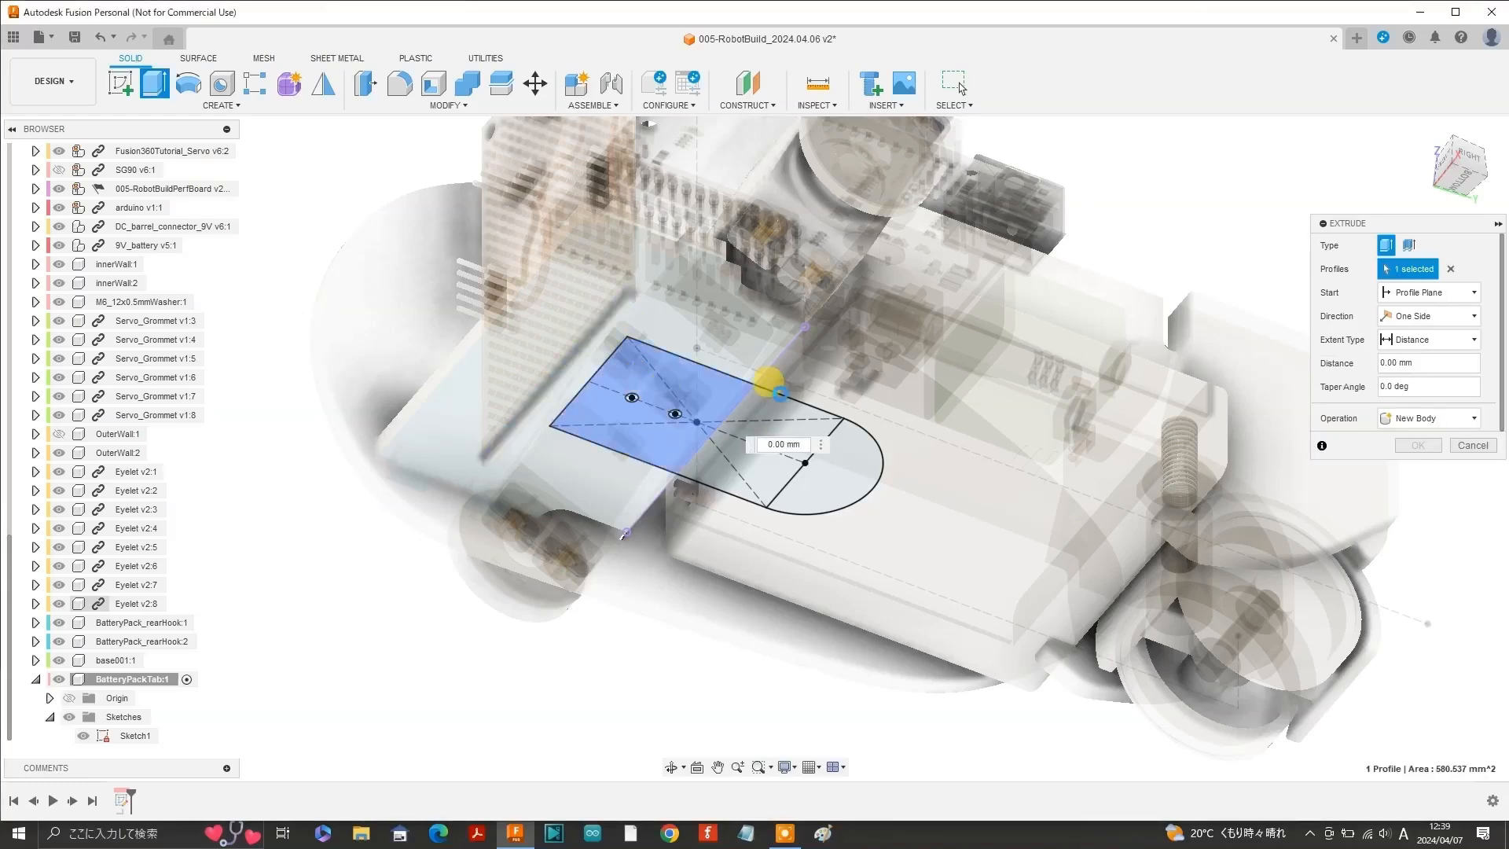
pyautogui.click(848, 469)
pyautogui.click(1409, 445)
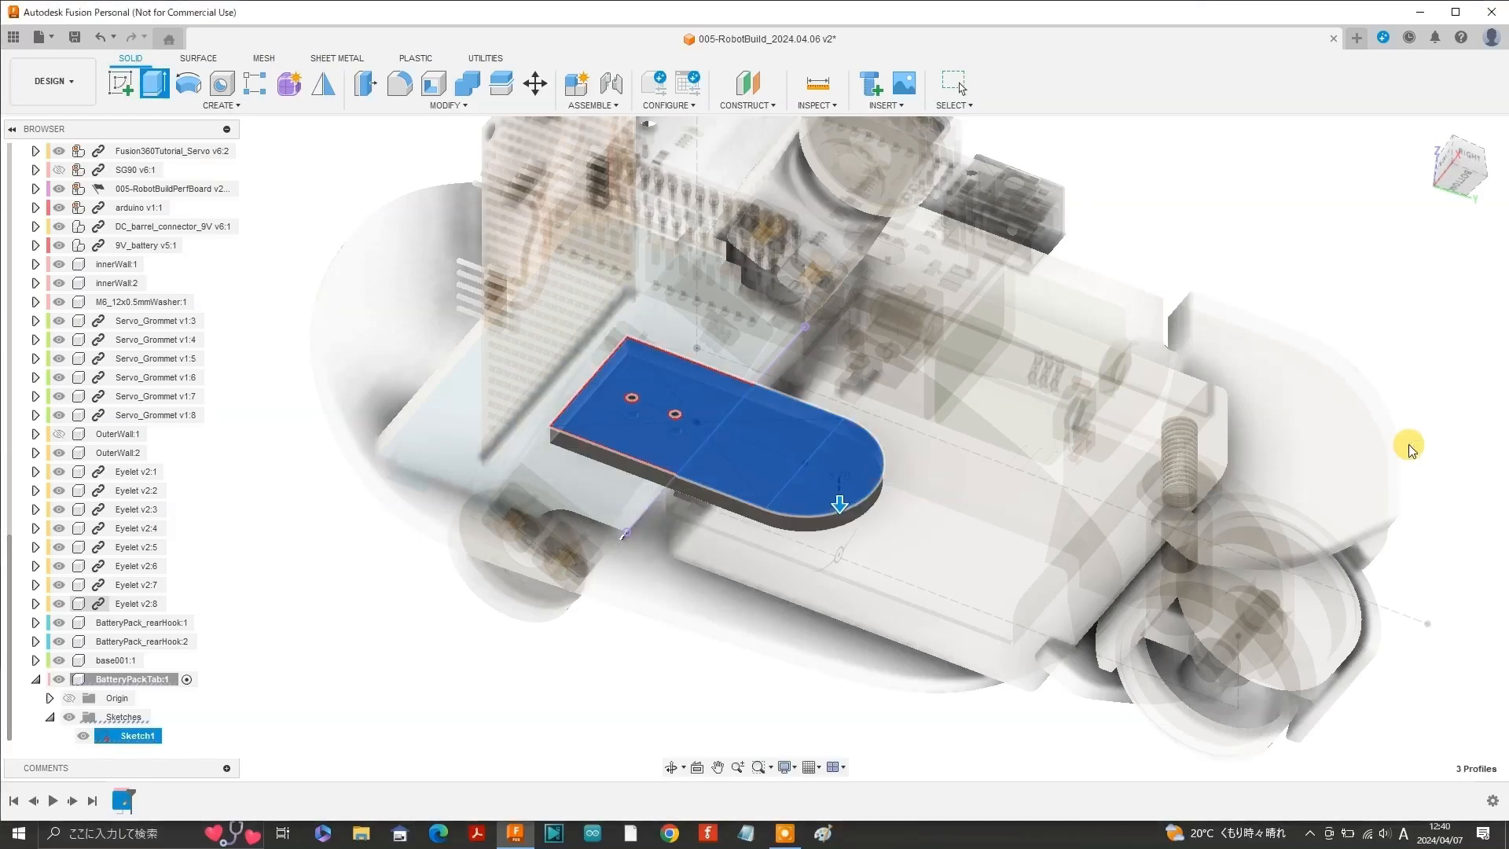
# Activate the top-level assembly again.
pyautogui.moveTo(1463, 161); pyautogui.dragTo(1461, 189)
pyautogui.scroll(10, 118, 393)
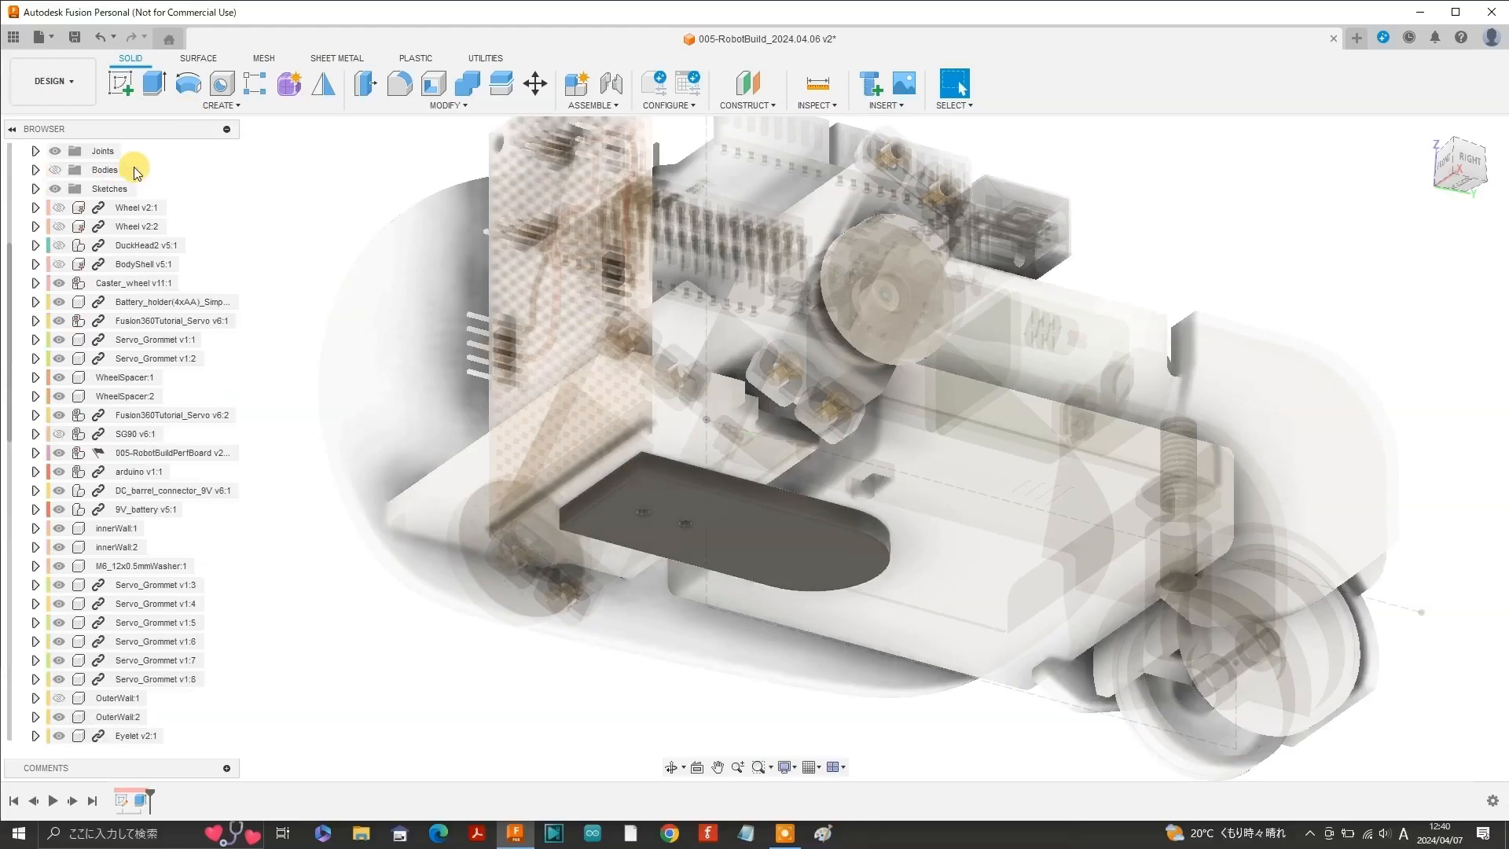
pyautogui.click(220, 151)
# Fillet the two vertical corner edges at the tab's straight end with a 5 mm radius.
pyautogui.scroll(5, 640, 465)
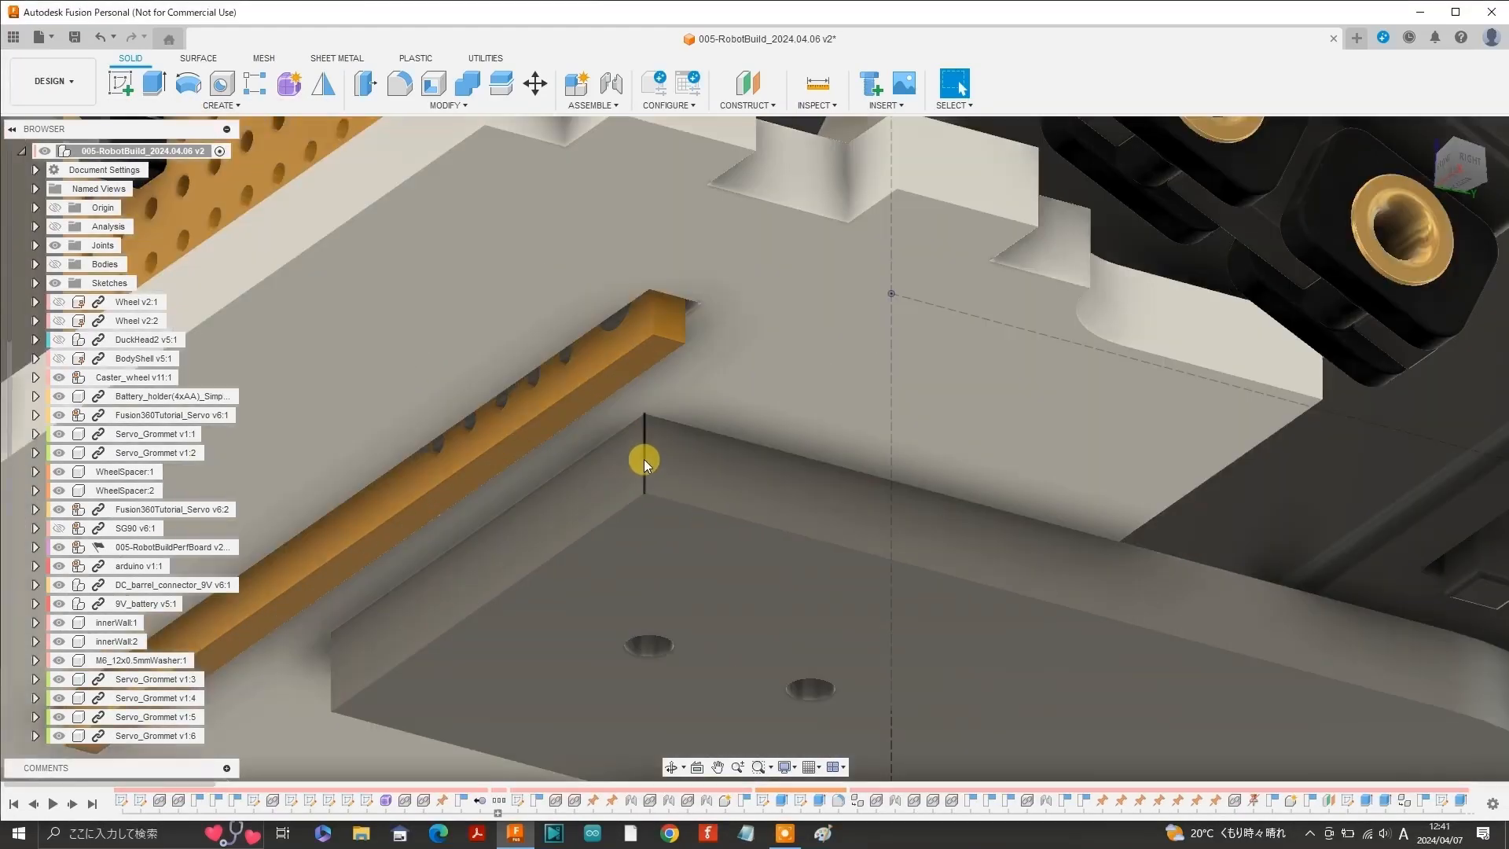
pyautogui.scroll(-4, 706, 464)
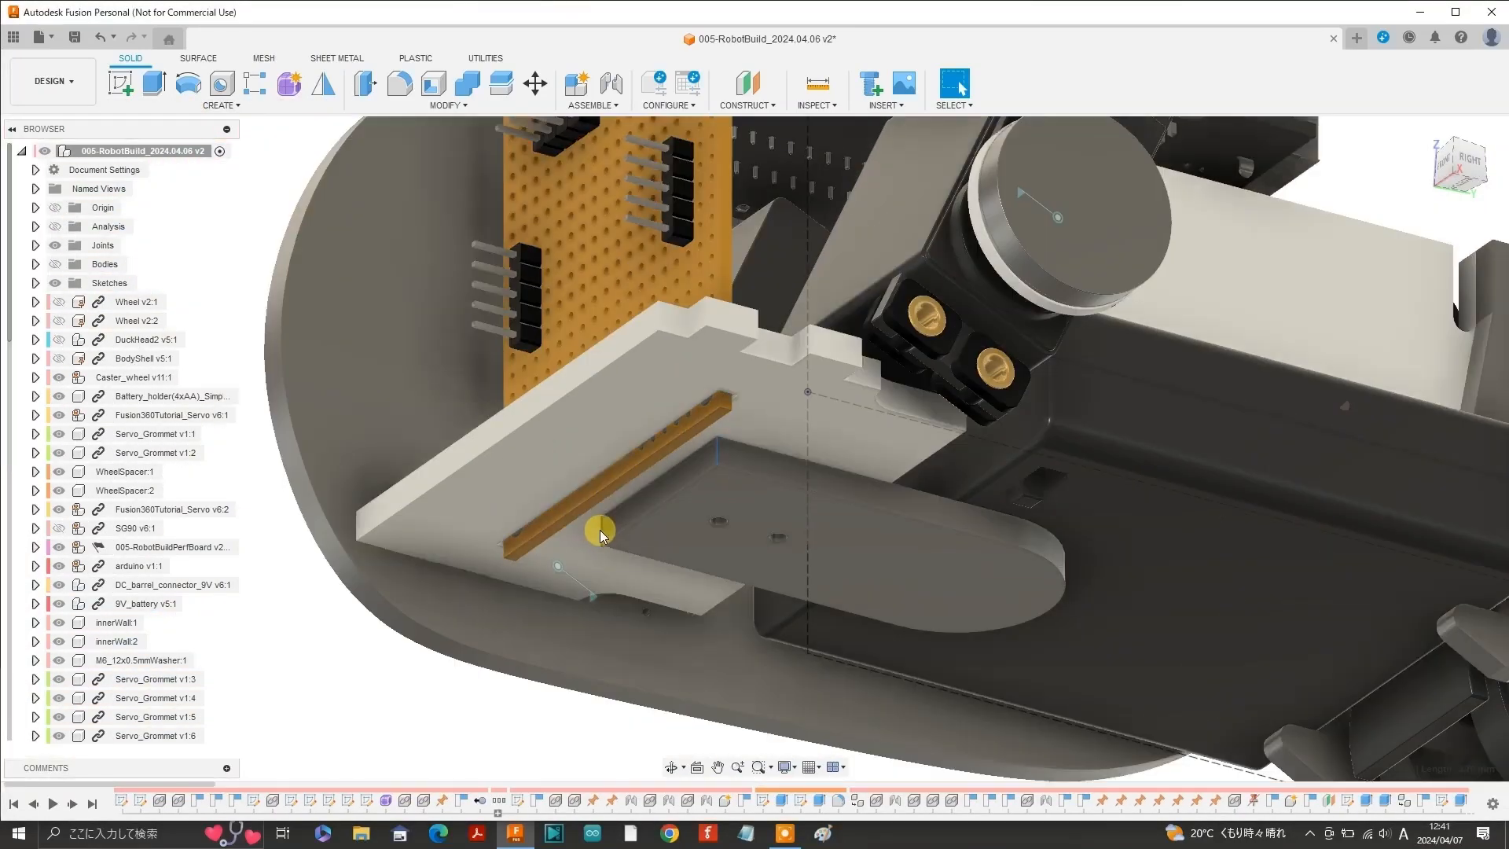
pyautogui.press('f')
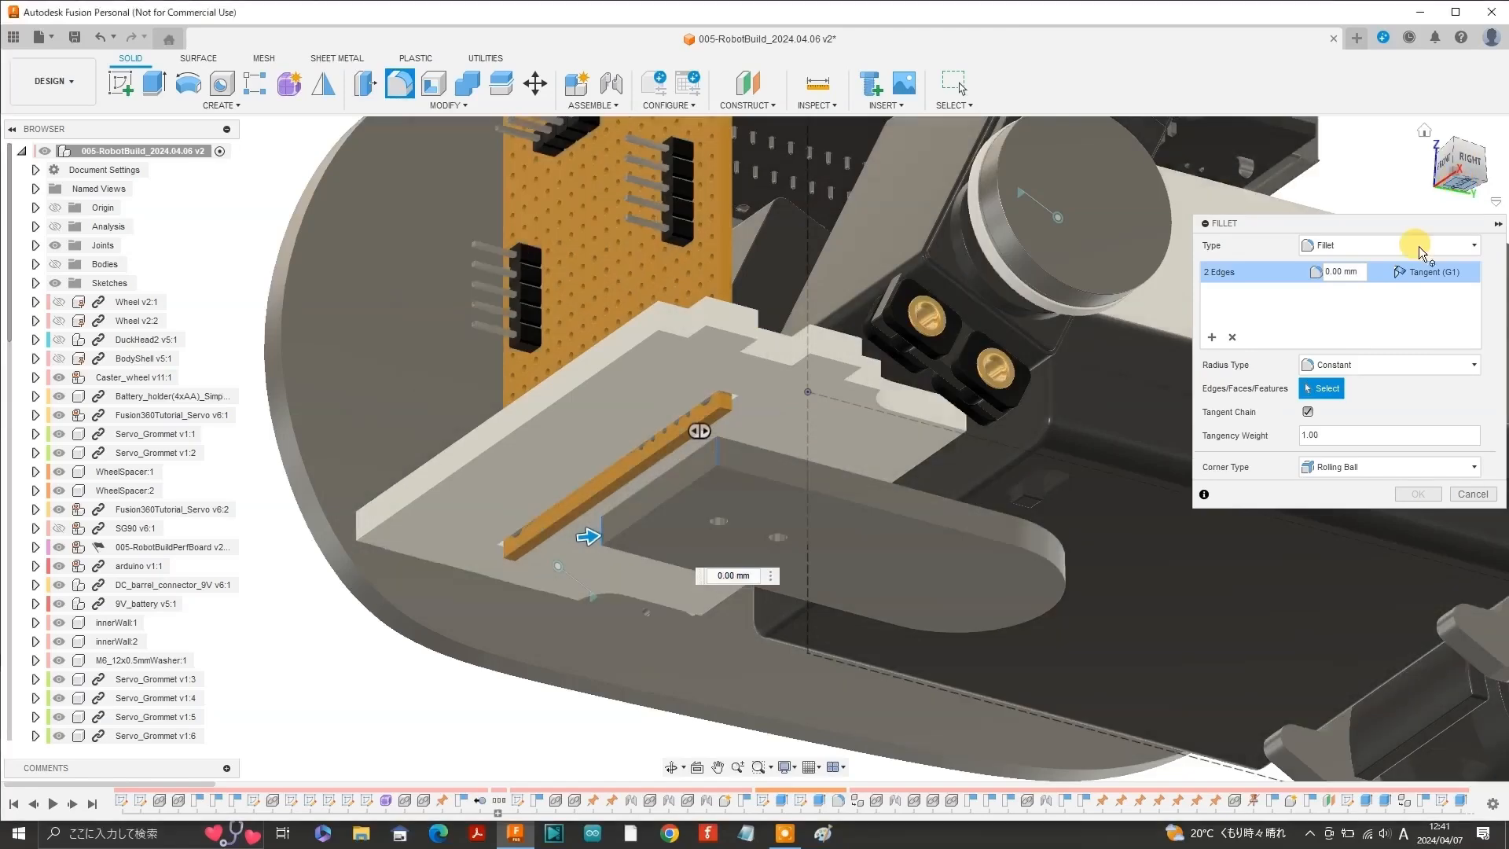
pyautogui.click(1460, 184)
pyautogui.scroll(-3, 1077, 644)
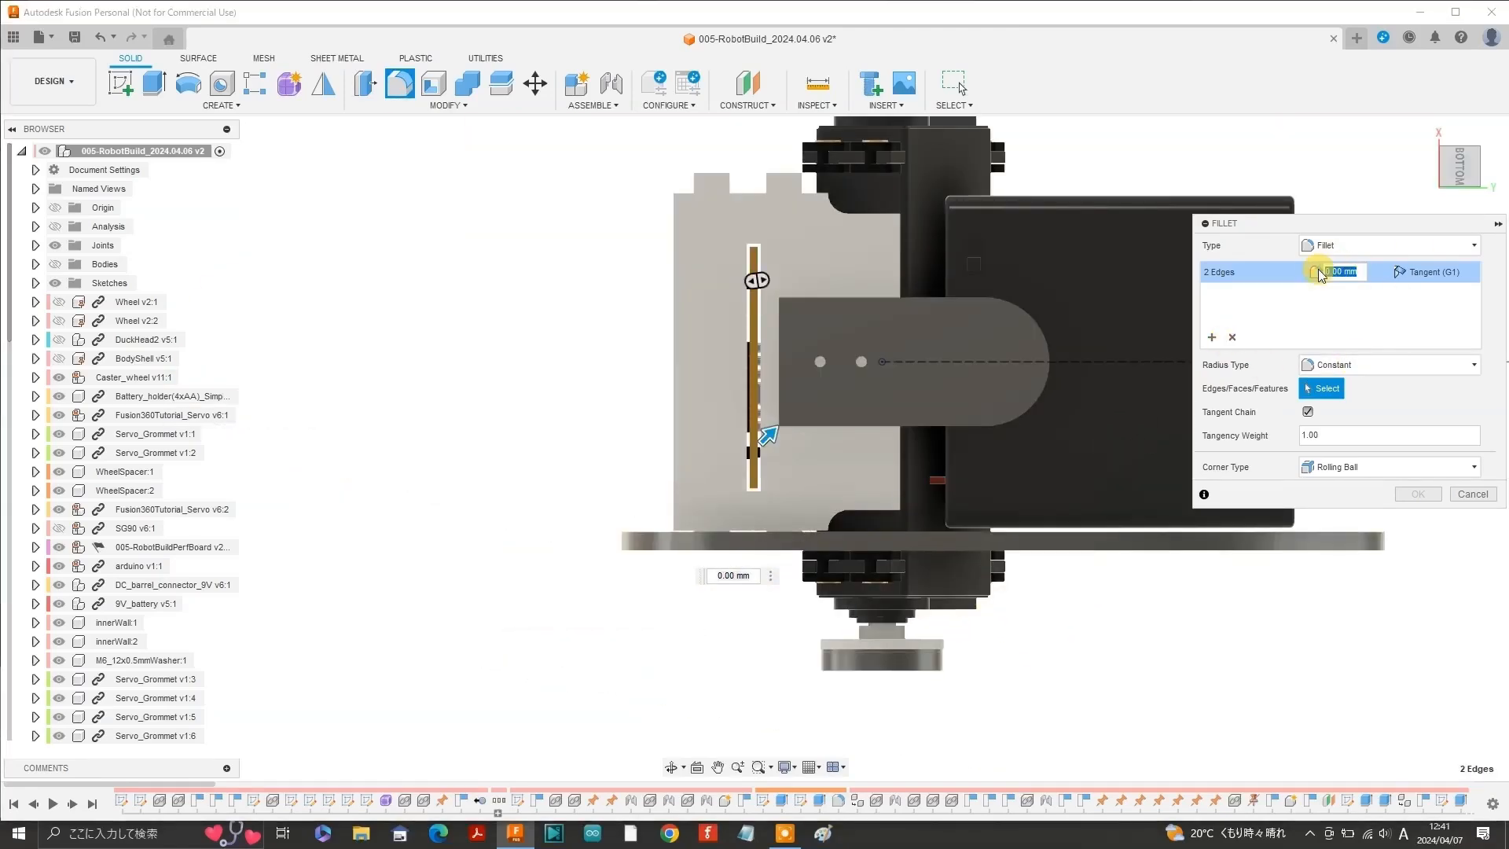
pyautogui.write('5')
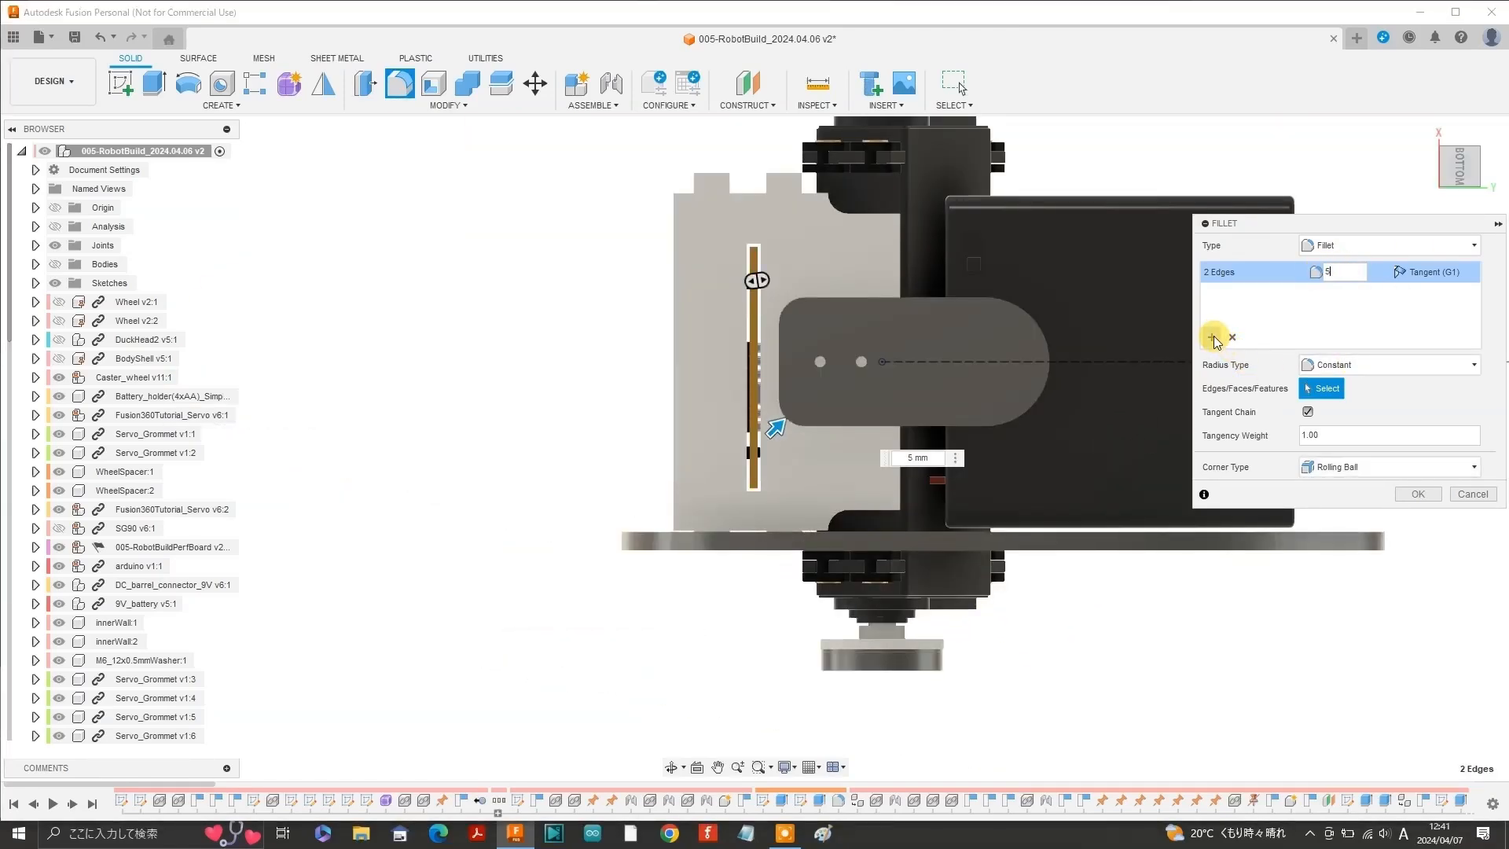
# Add the tab's two flat faces as further fillet sets, with a 0.2 mm radius on the bottom face, and apply the fillet.
pyautogui.click(1211, 338)
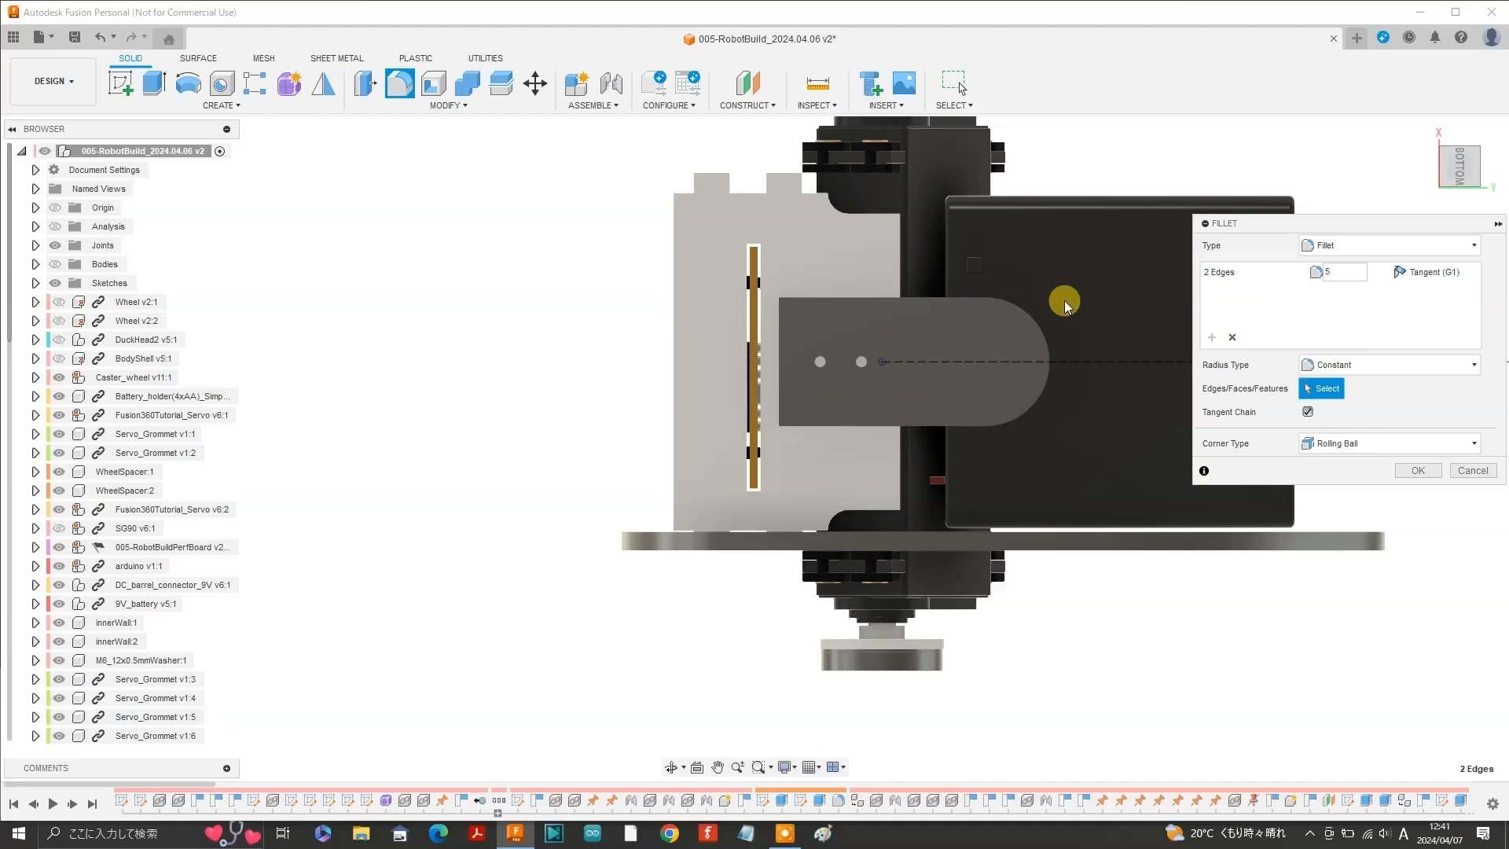
pyautogui.click(922, 319)
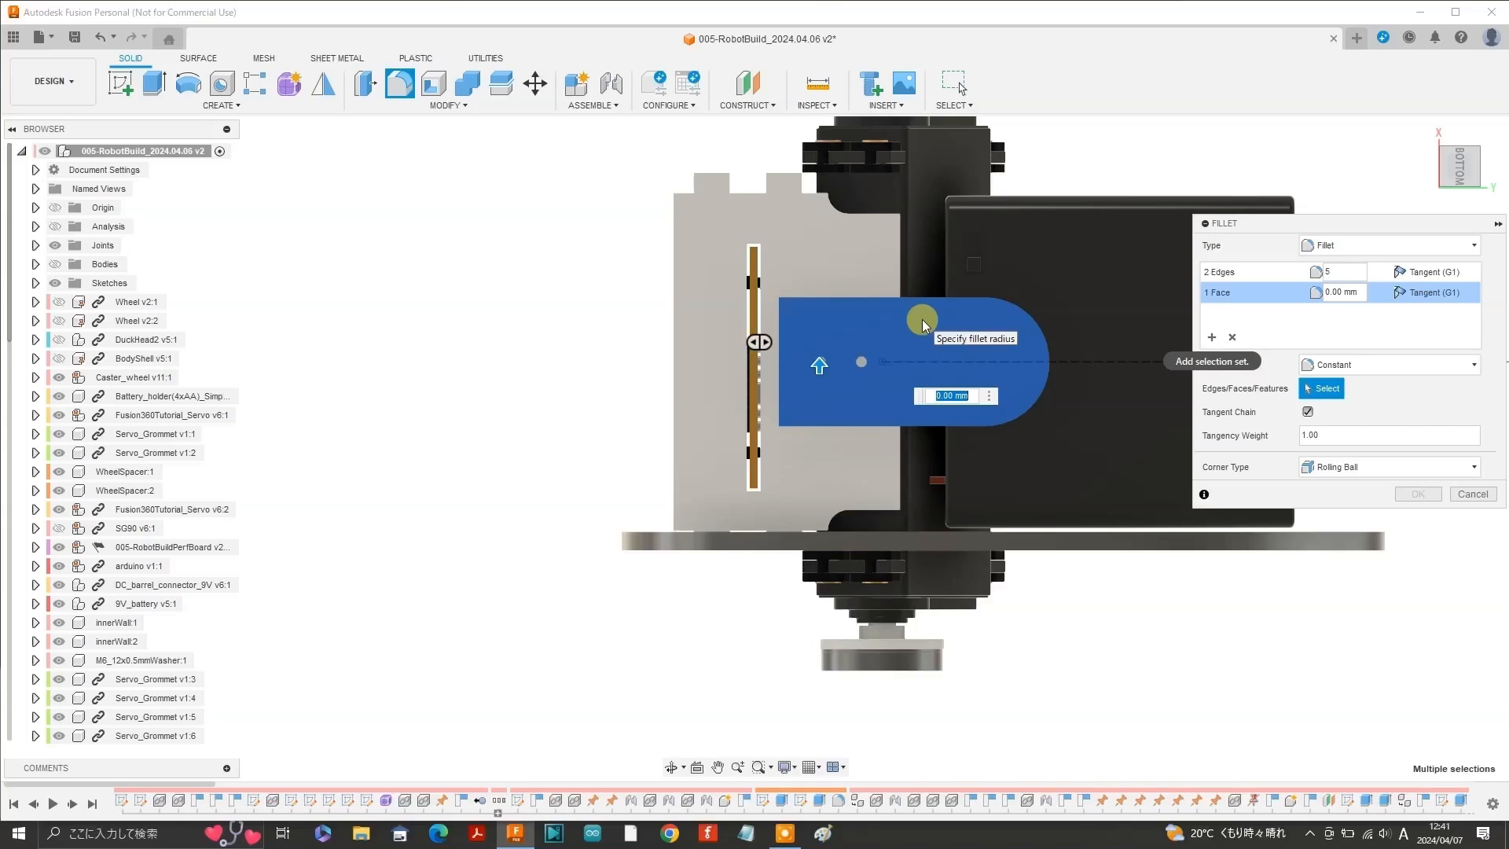
pyautogui.write('0.2')
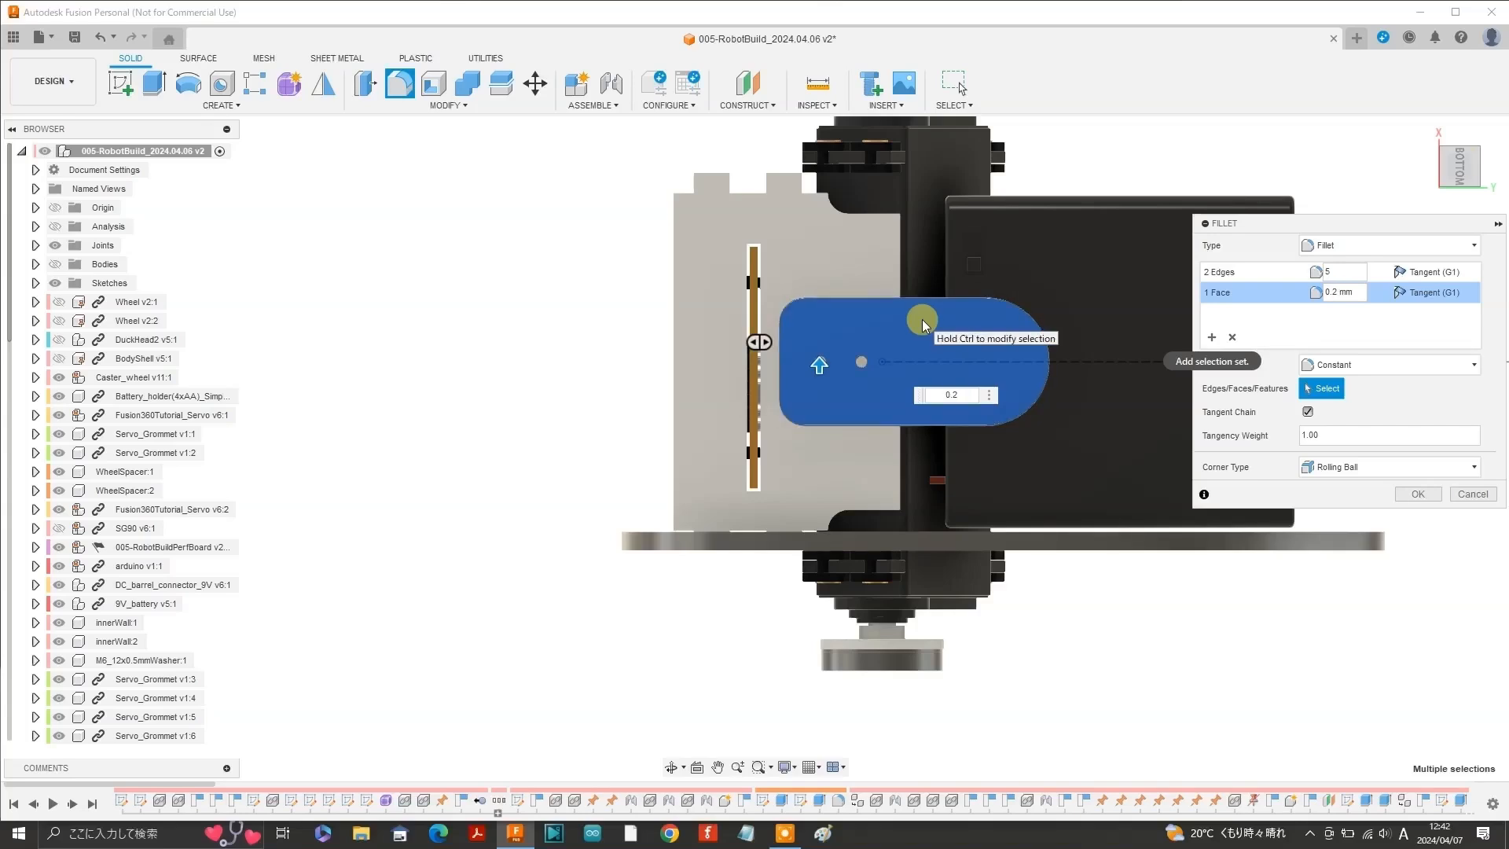
pyautogui.click(1213, 336)
pyautogui.scroll(10, 573, 398)
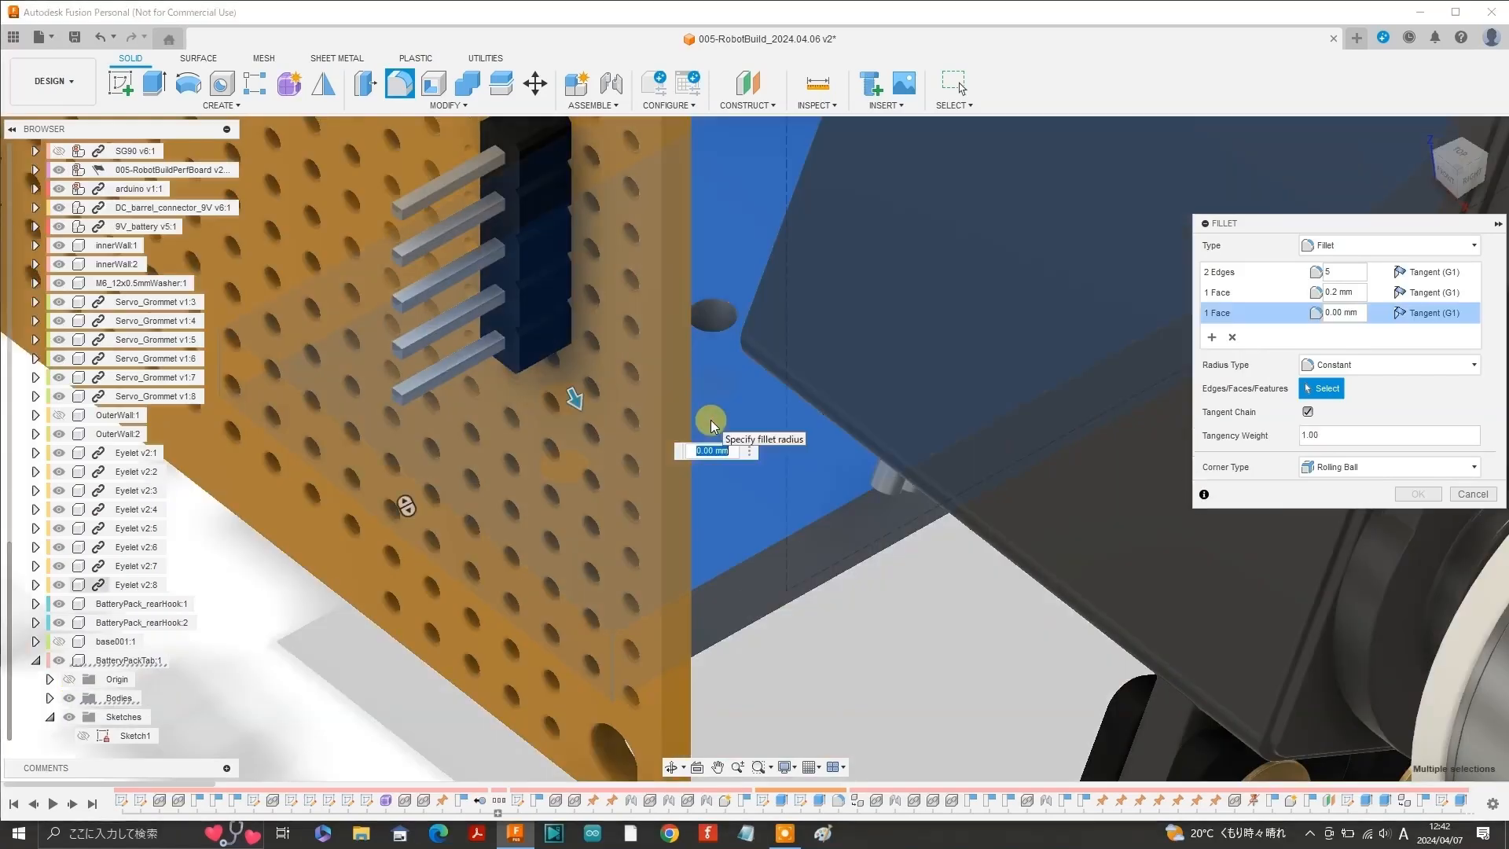
pyautogui.click(576, 401)
pyautogui.click(1424, 494)
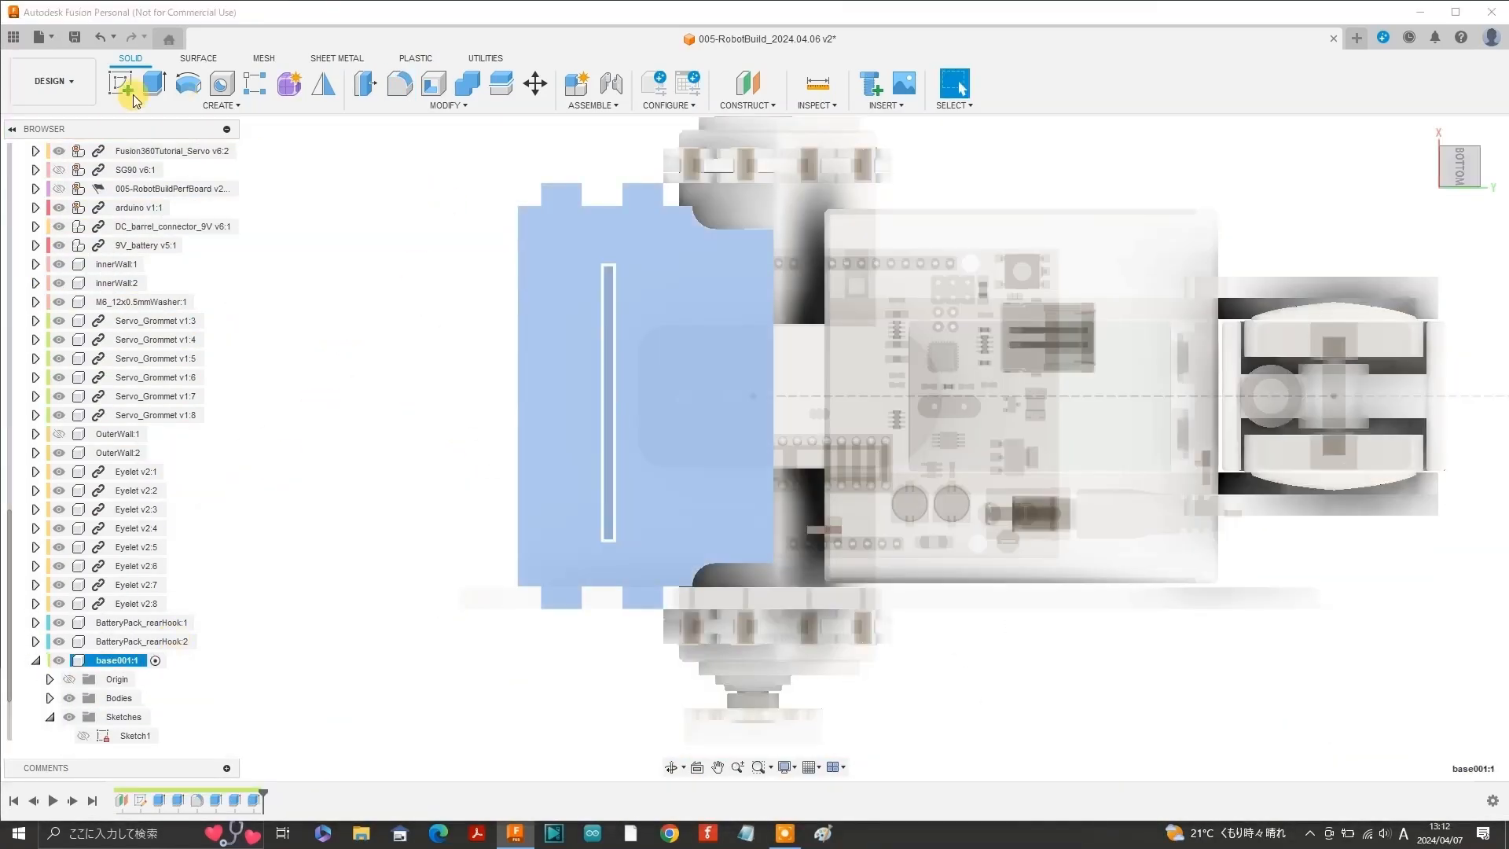
# Start a sketch on the underside of the base001 plate and project the tab's two small holes into it.
pyautogui.click(117, 88)
pyautogui.click(659, 403)
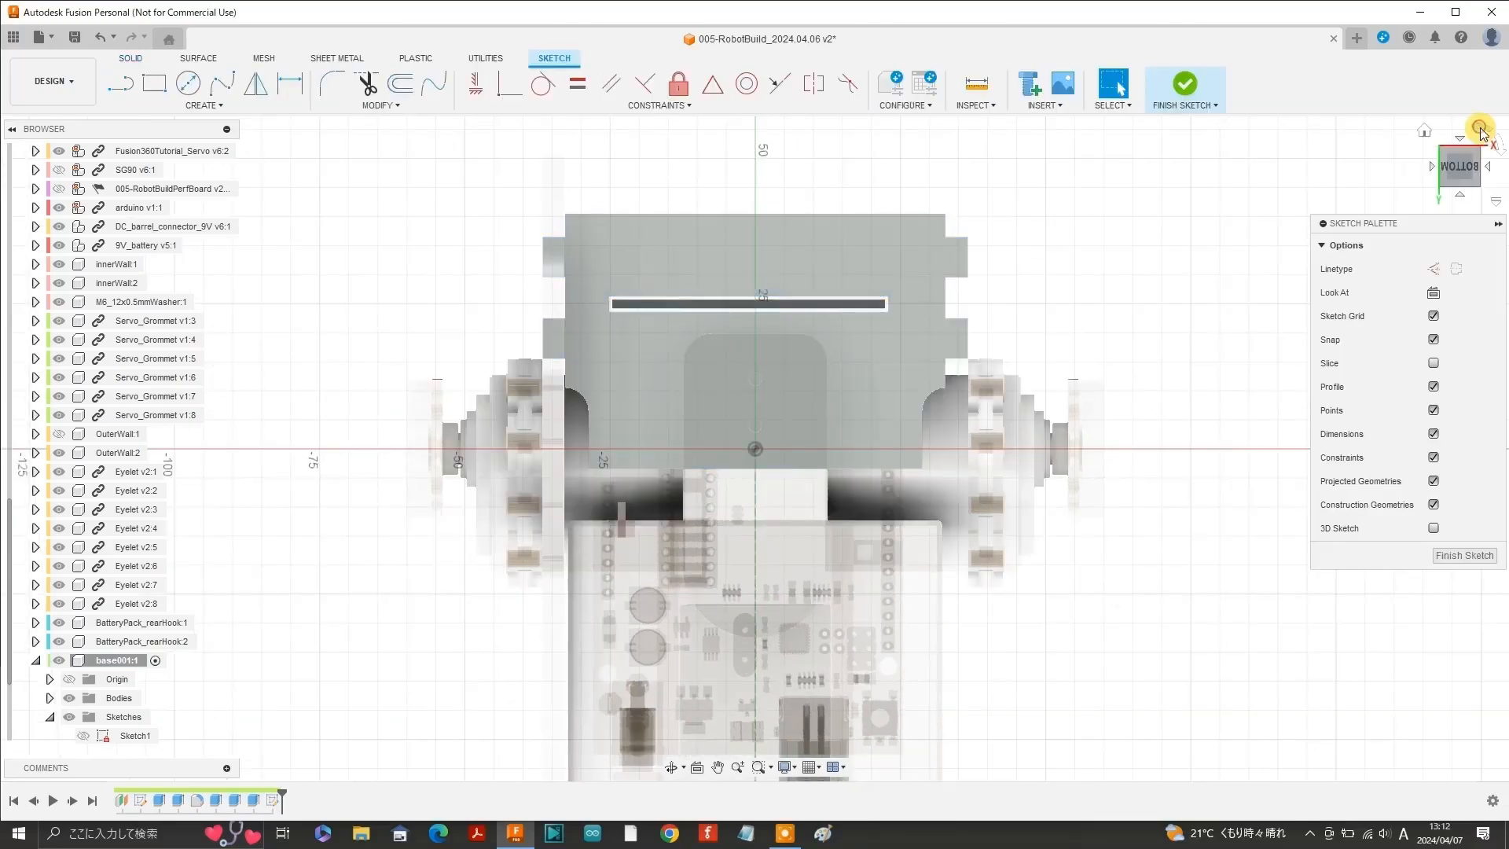
pyautogui.click(1481, 128)
pyautogui.press('p')
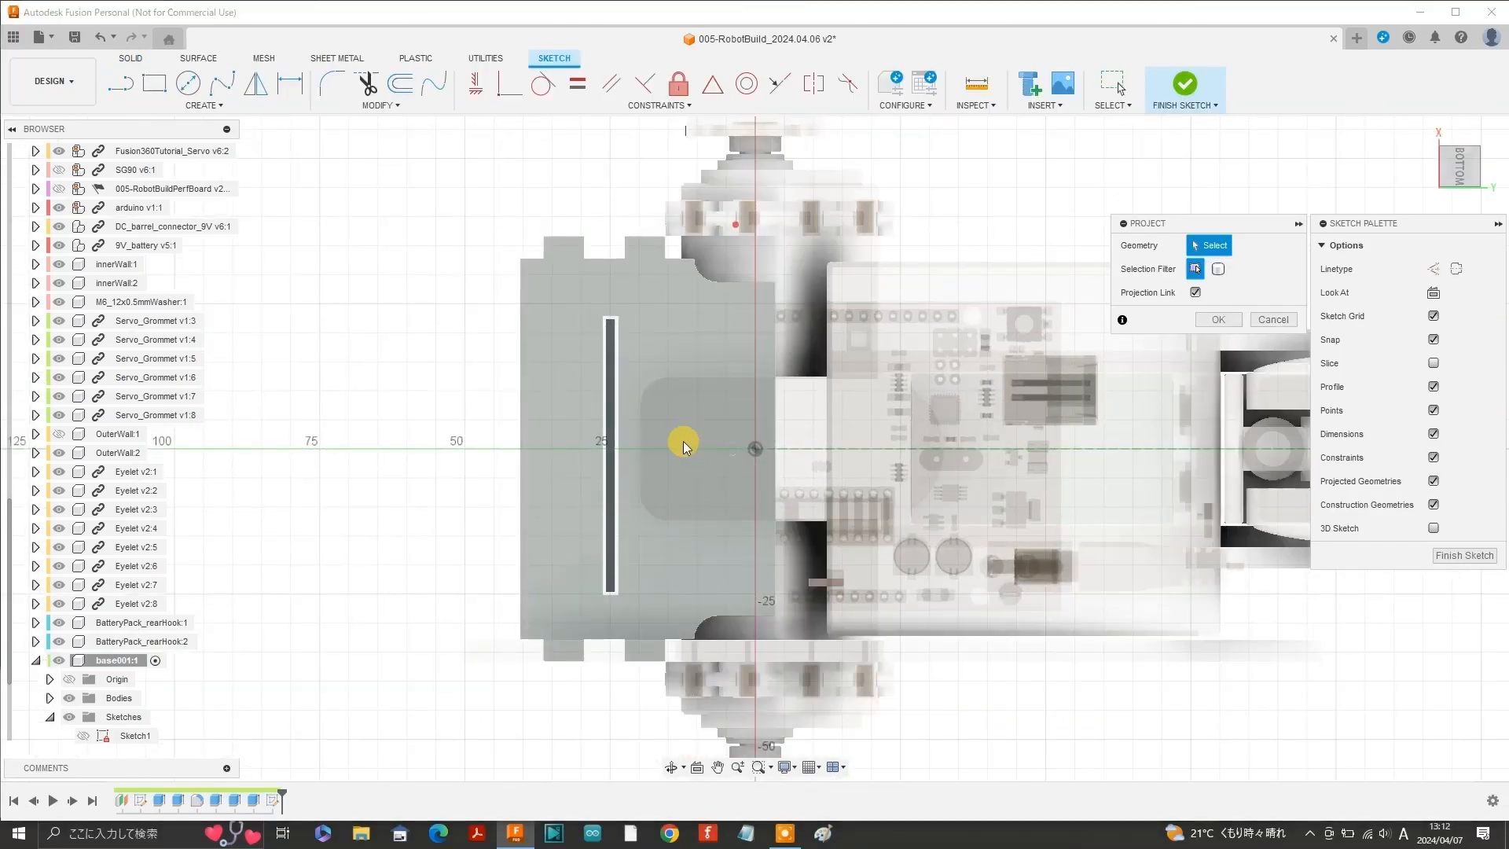
pyautogui.click(731, 446)
pyautogui.press('Return')
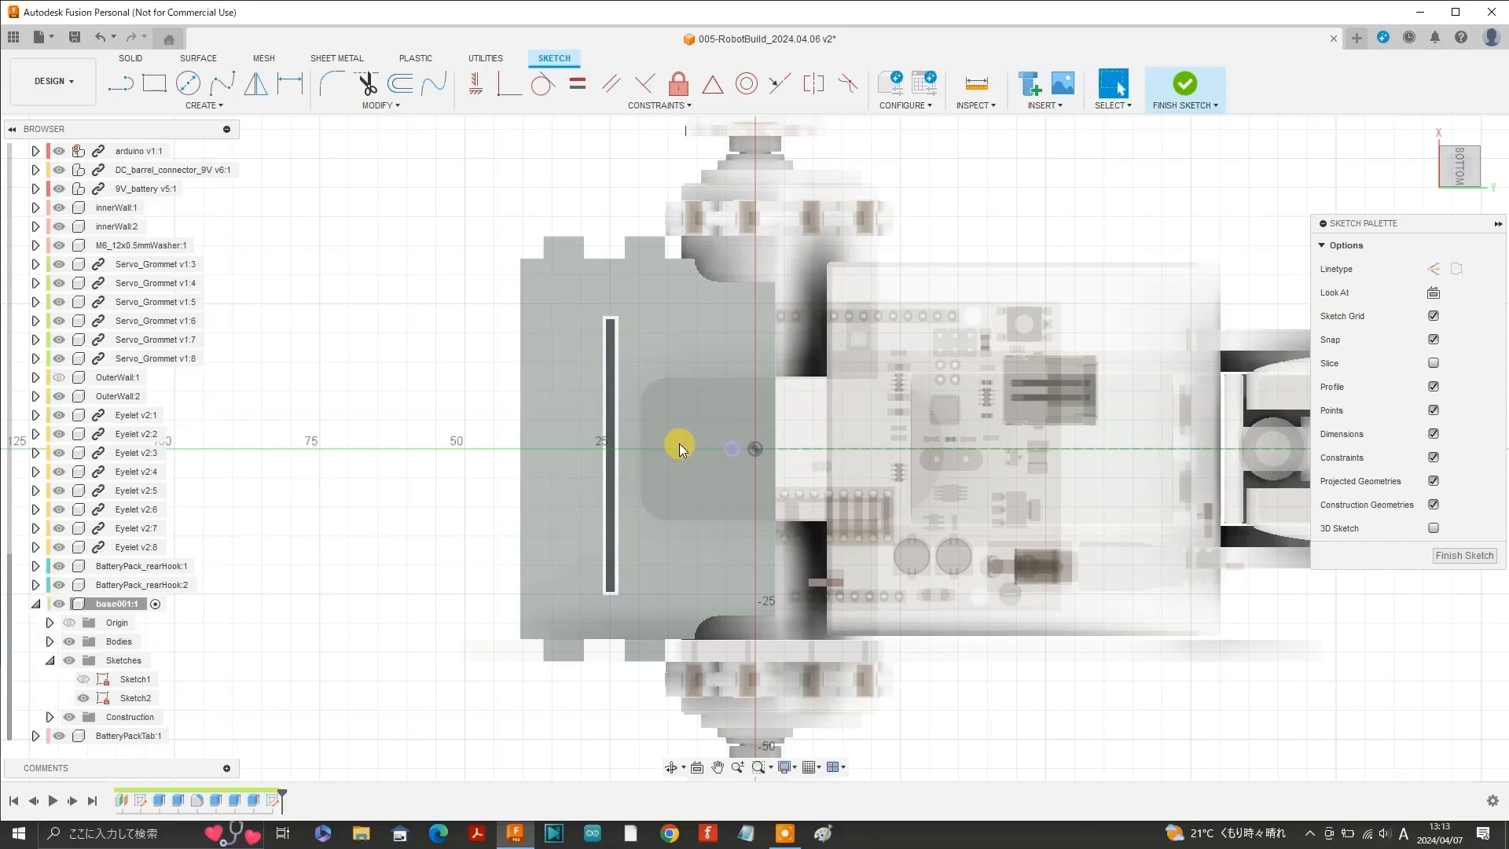
# Draw a 2.1 mm diameter circle centred on each projected hole and finish the sketch.
pyautogui.scroll(2, 680, 444)
pyautogui.scroll(2, 679, 443)
pyautogui.scroll(2, 679, 443)
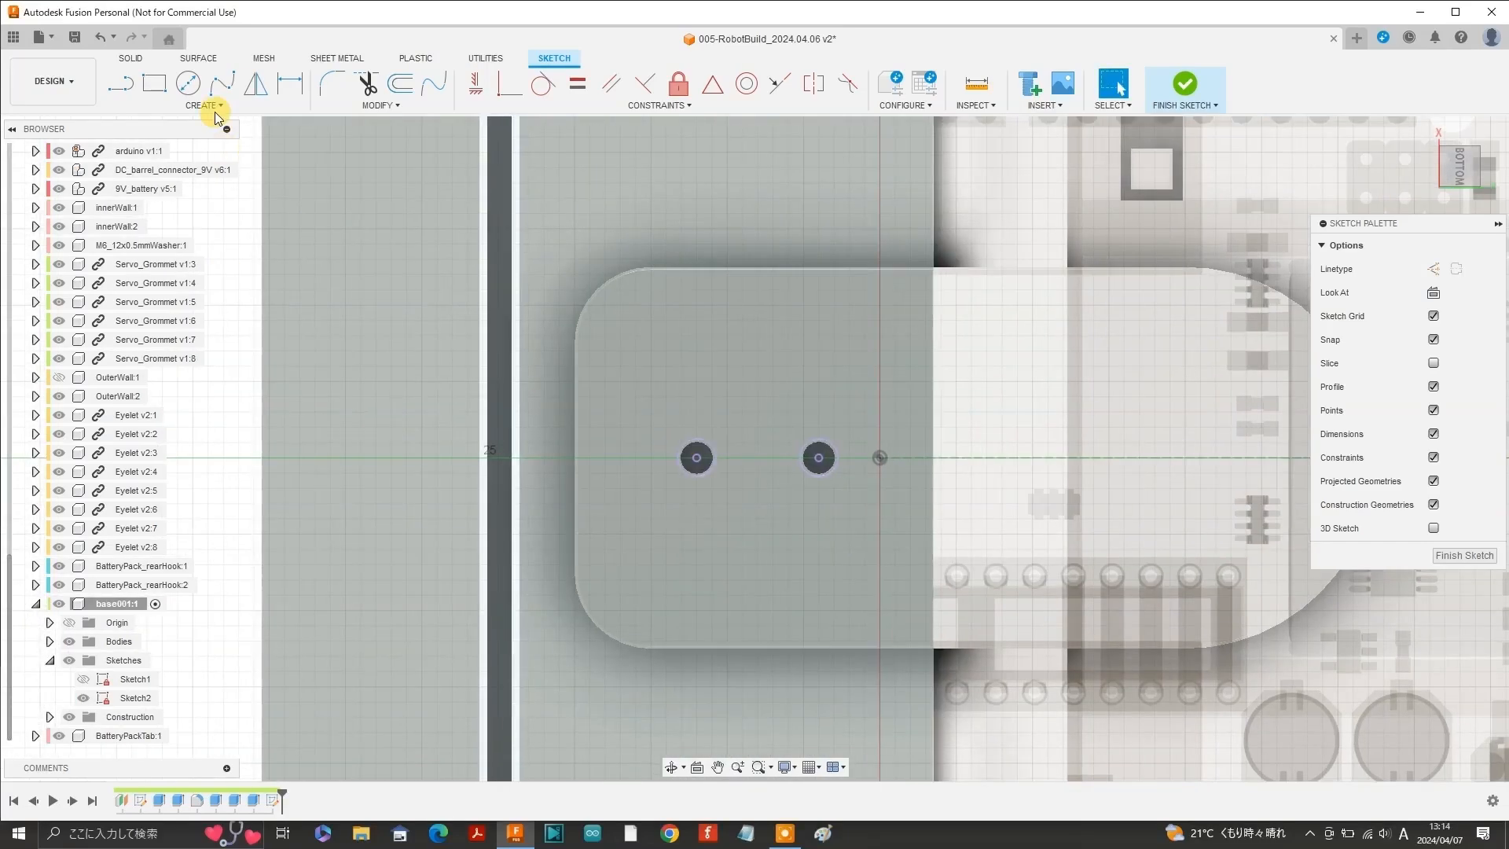
pyautogui.press('c')
pyautogui.click(697, 458)
pyautogui.click(714, 426)
pyautogui.press('c')
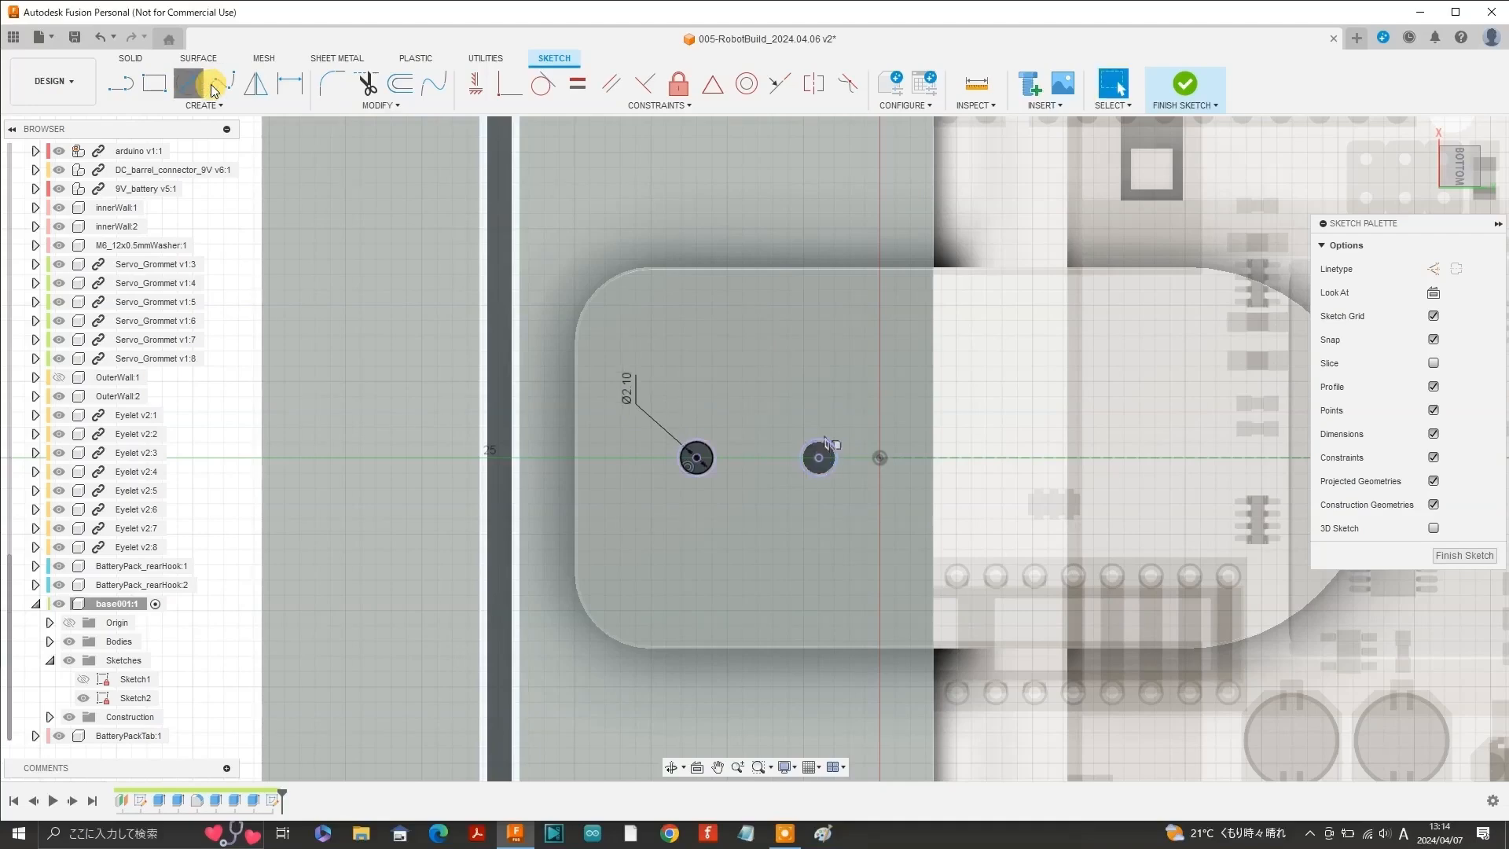
pyautogui.click(818, 459)
pyautogui.click(742, 334)
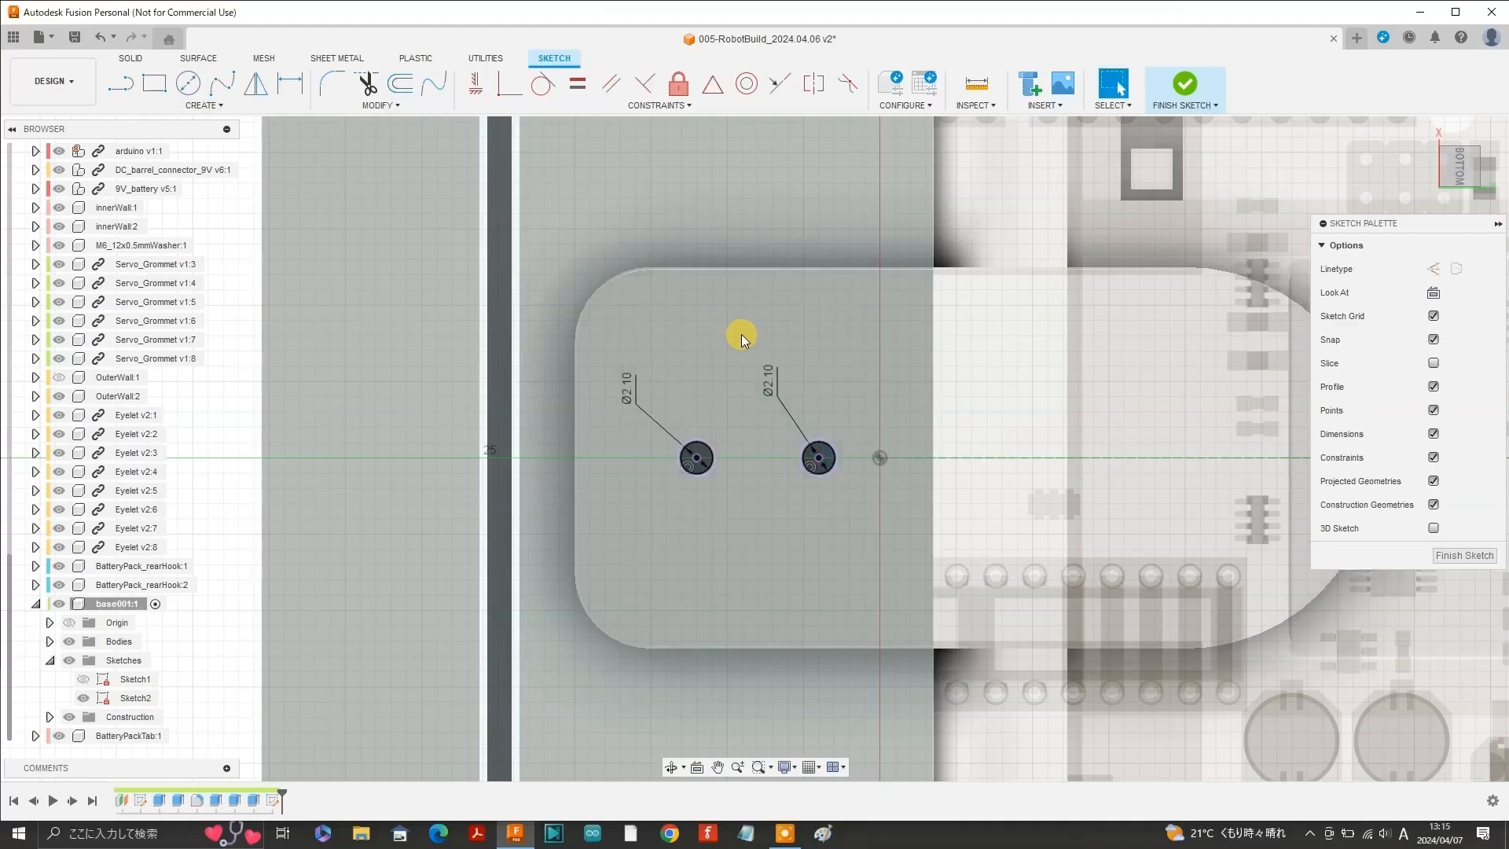
pyautogui.click(1214, 82)
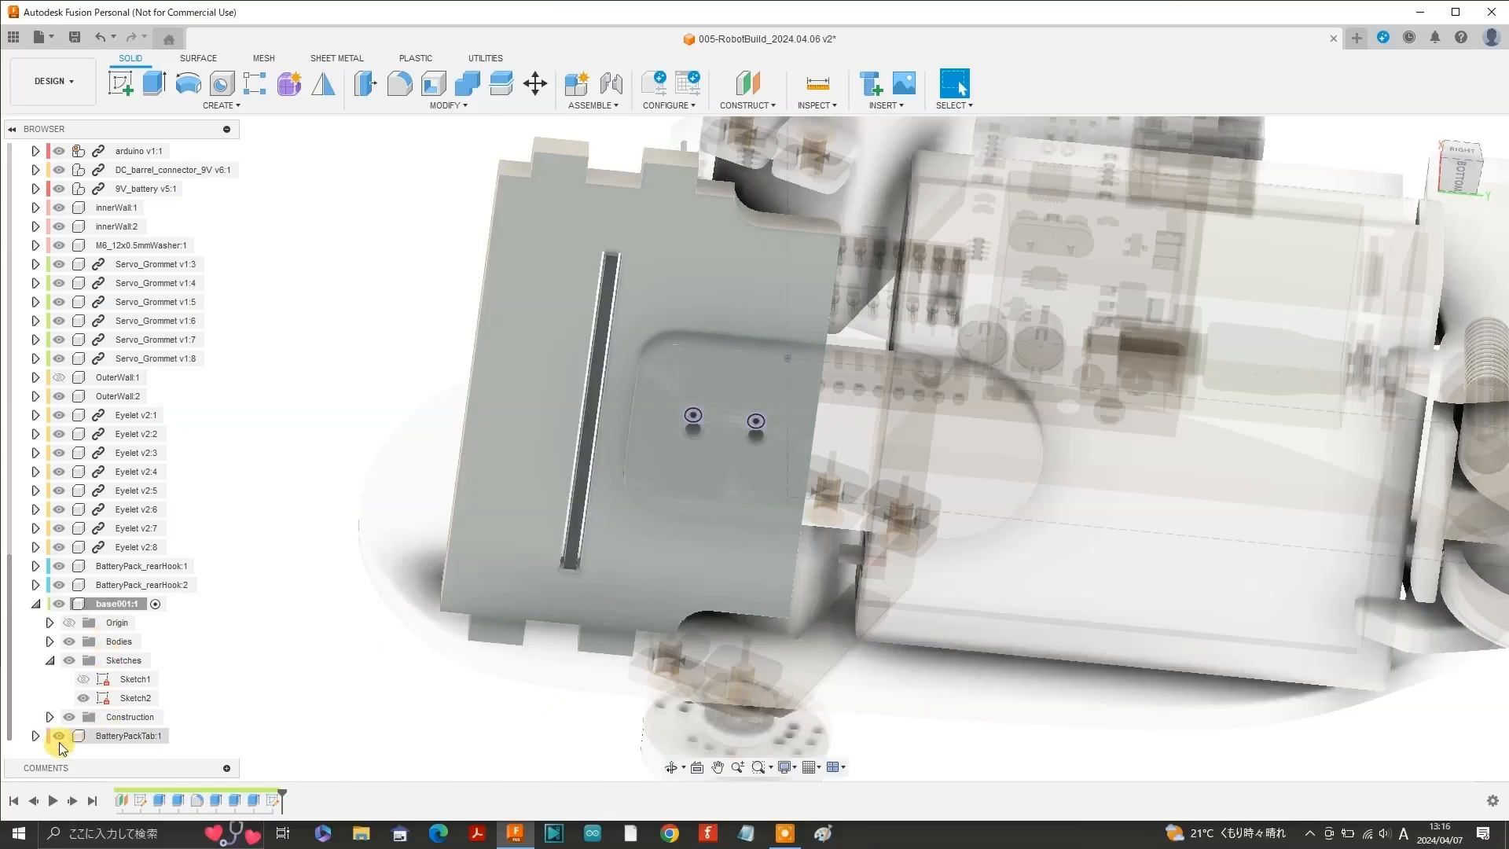
# Hide the BatteryPackTab component to uncover the circles on the base plate.
pyautogui.click(56, 737)
pyautogui.click(57, 739)
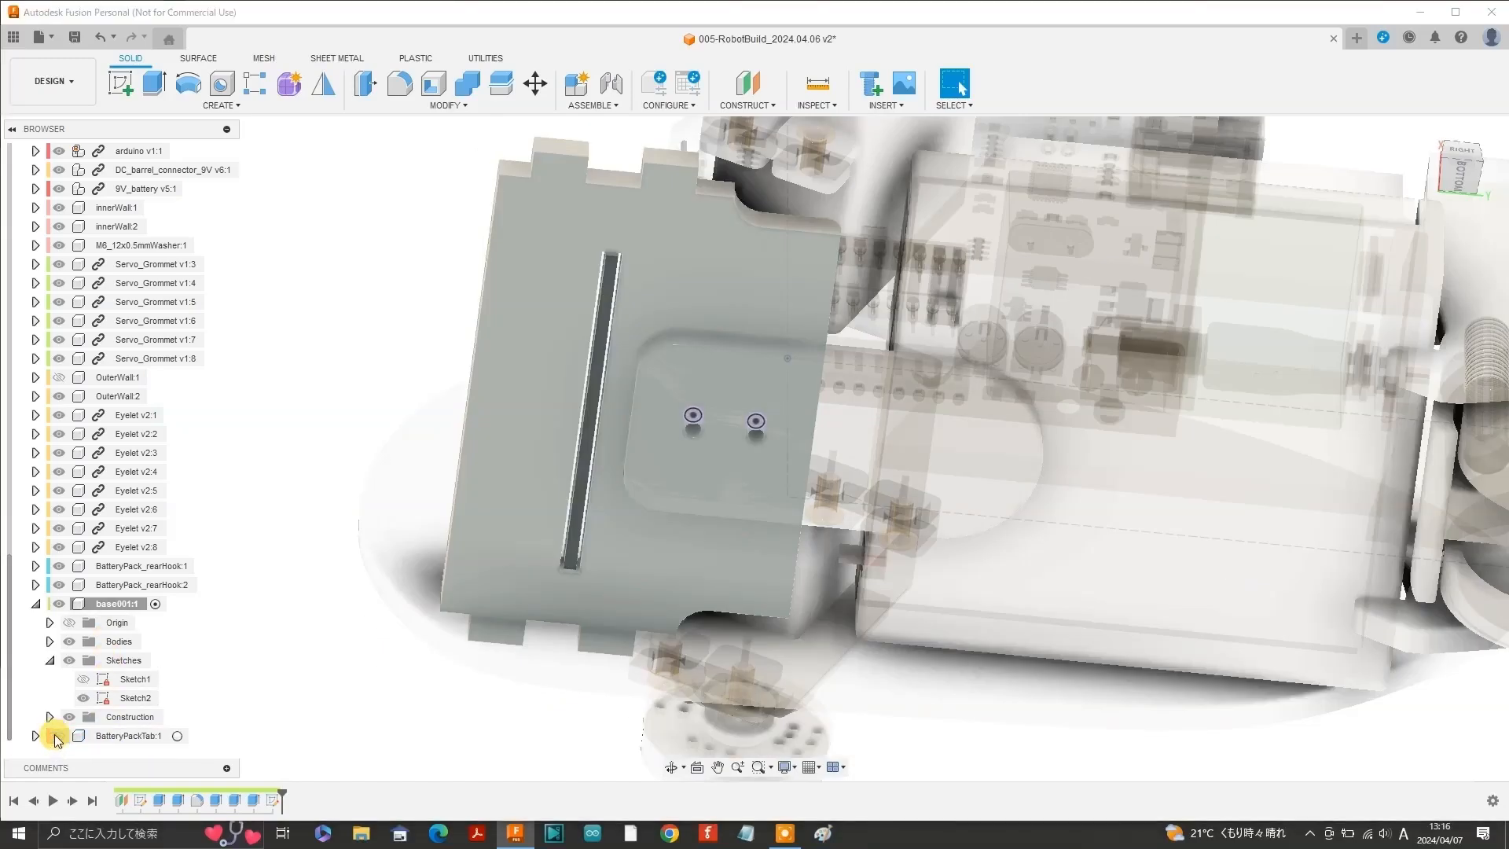
pyautogui.click(59, 736)
# Extrude both circle profiles by -3.7 mm to make holes in the base plate, and show the BatteryPackTab component again.
pyautogui.scroll(5, 699, 413)
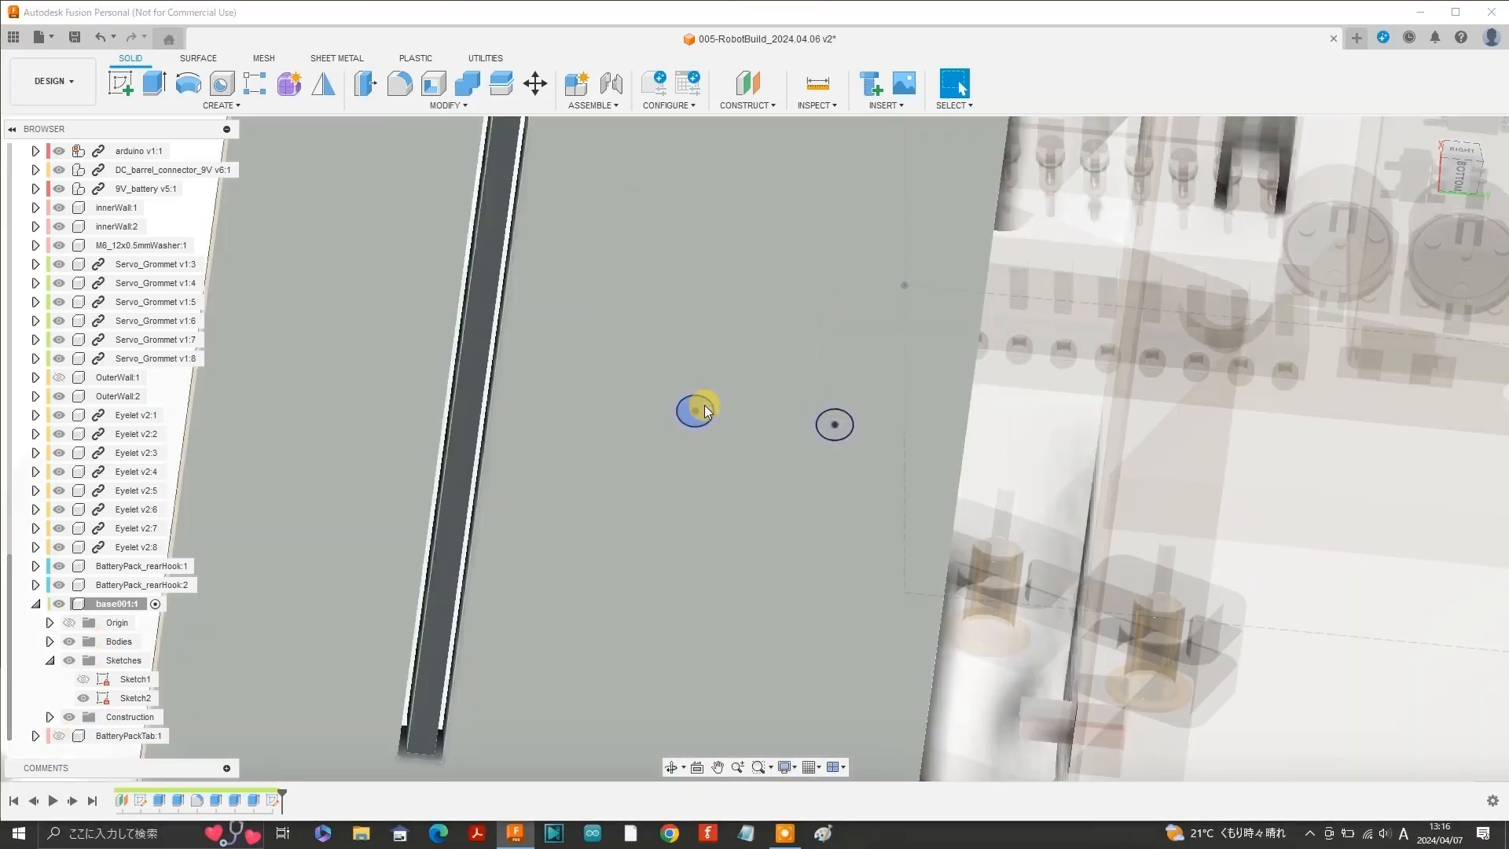
pyautogui.click(705, 411)
pyautogui.scroll(-5, 1011, 445)
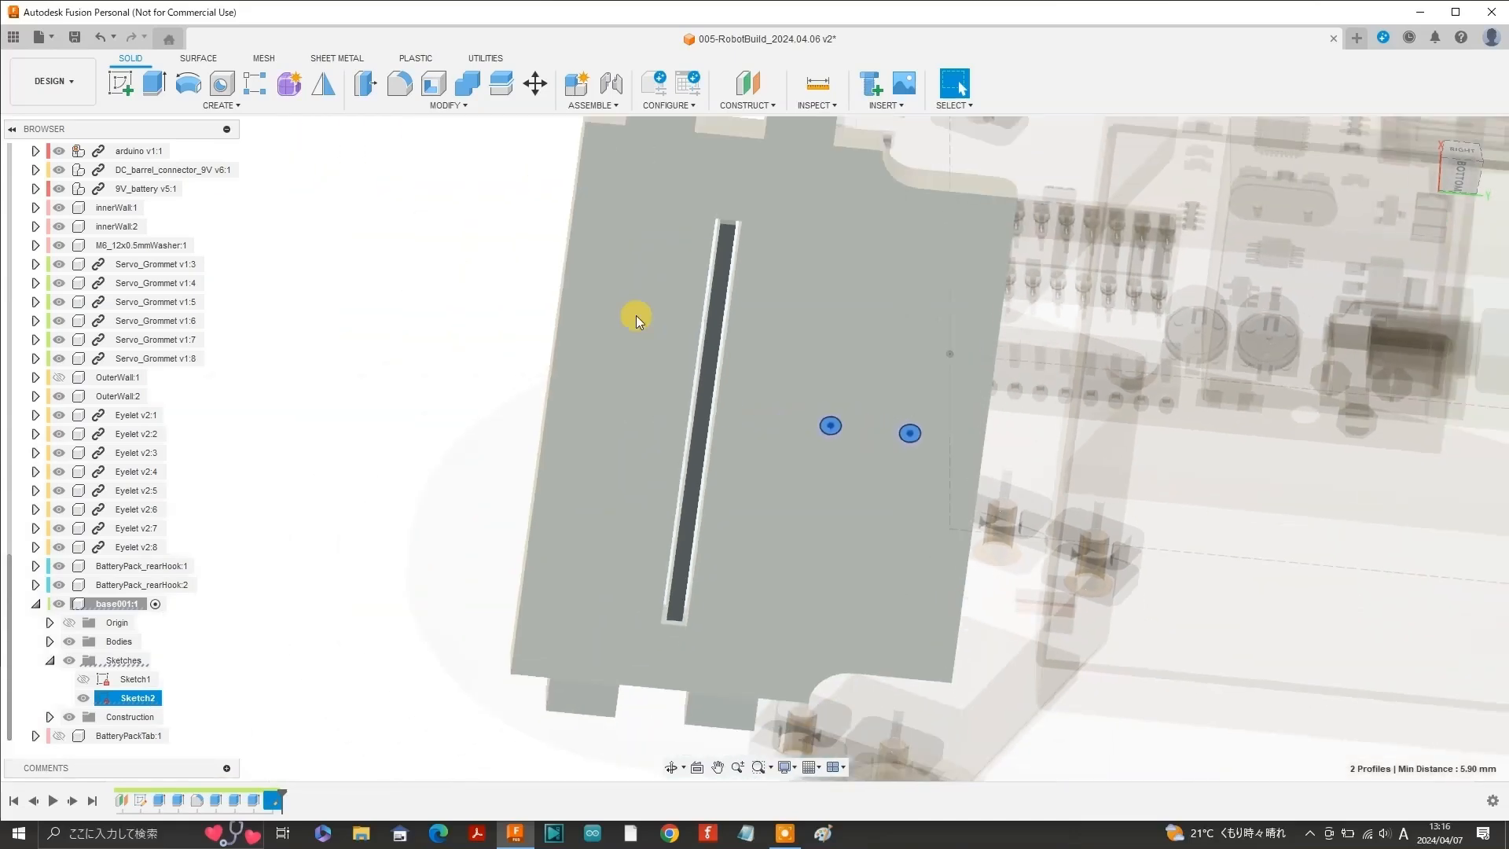
pyautogui.press('e')
pyautogui.click(398, 354)
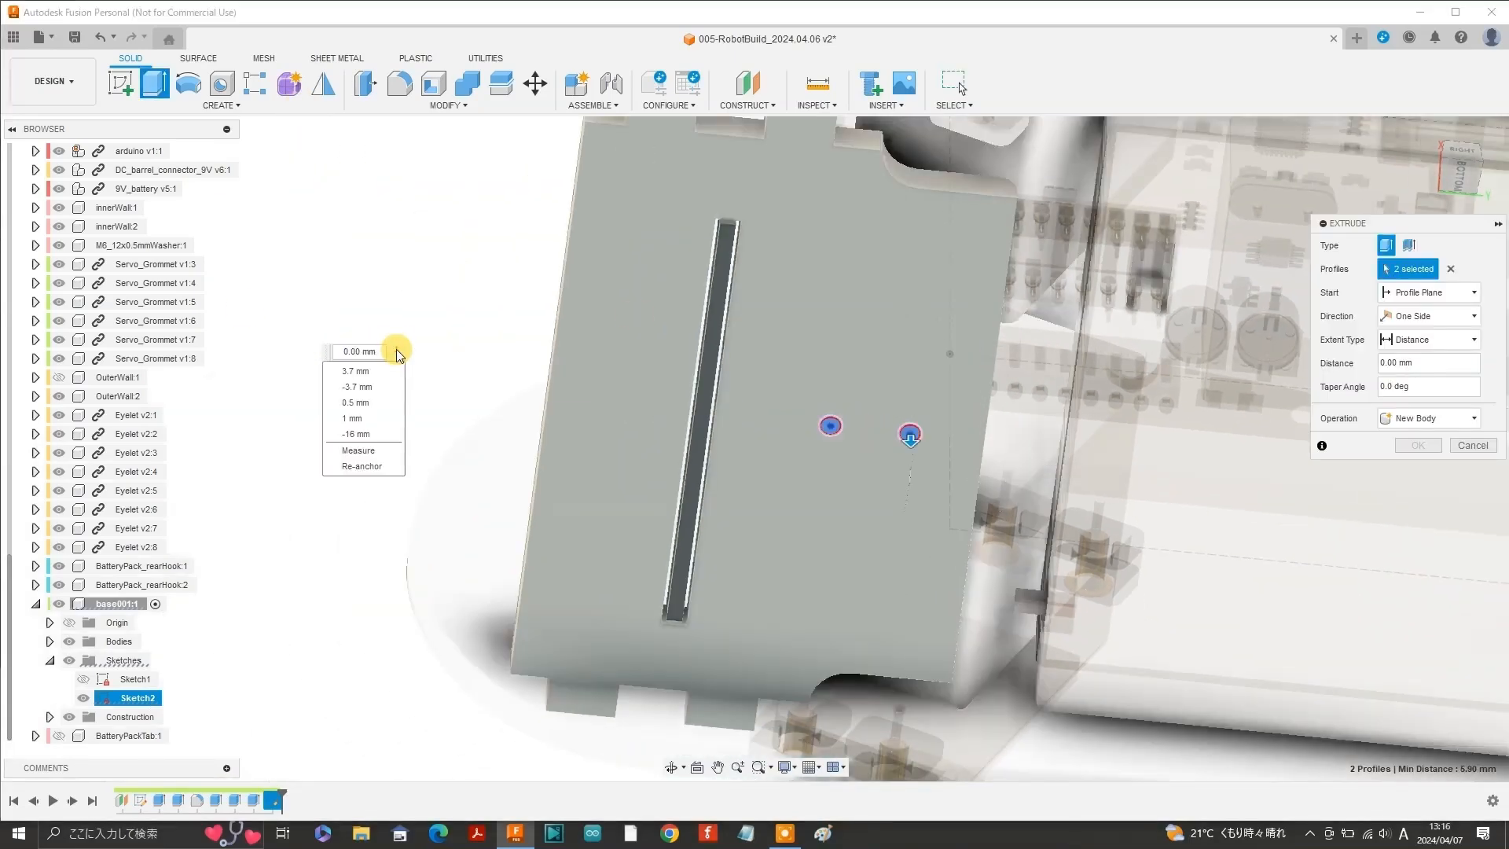
pyautogui.click(393, 388)
pyautogui.click(1418, 445)
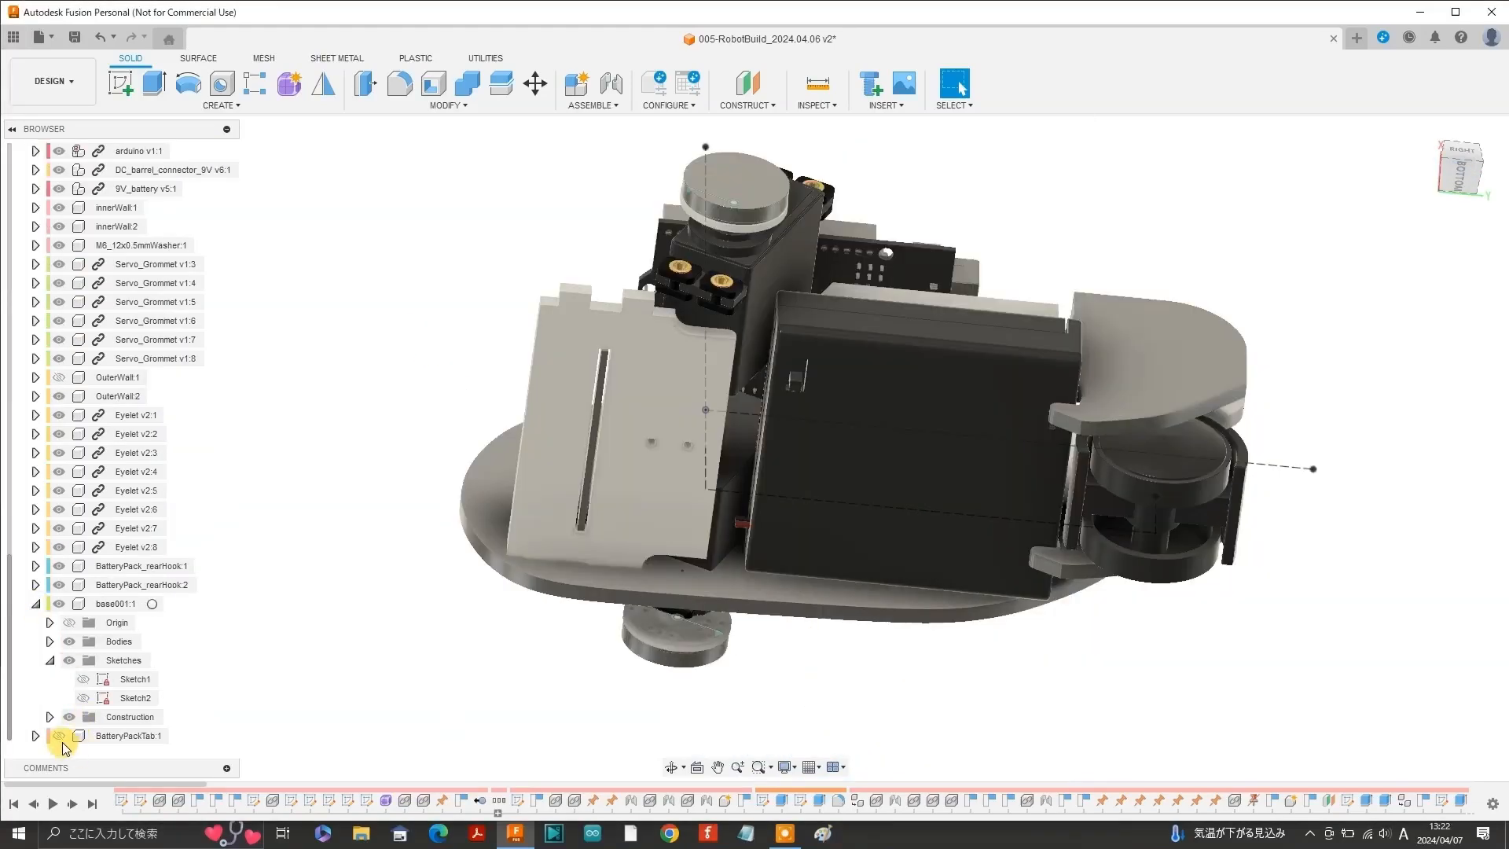
pyautogui.click(59, 736)
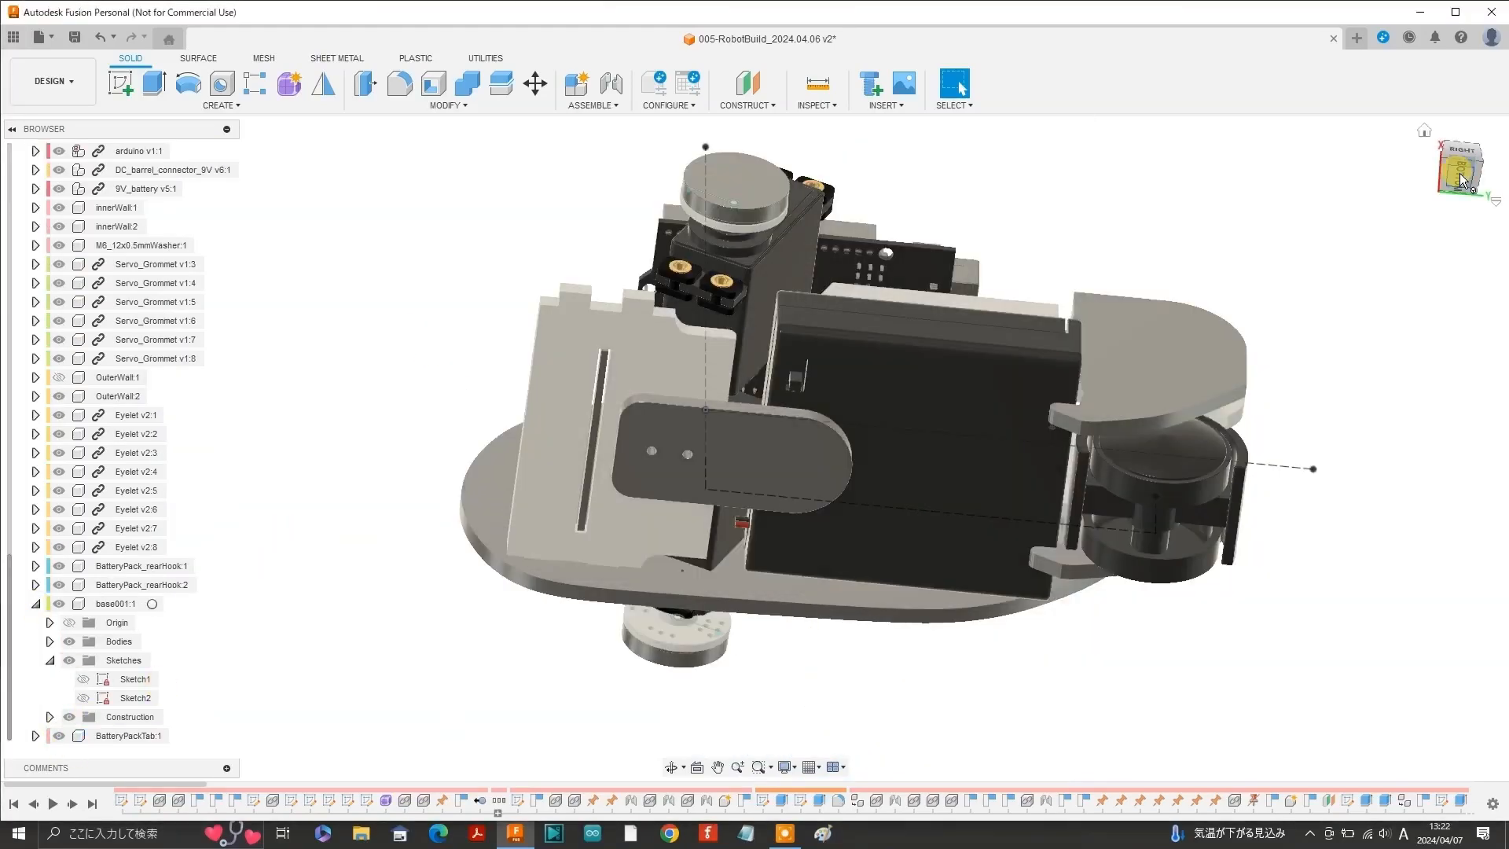
pyautogui.click(1459, 174)
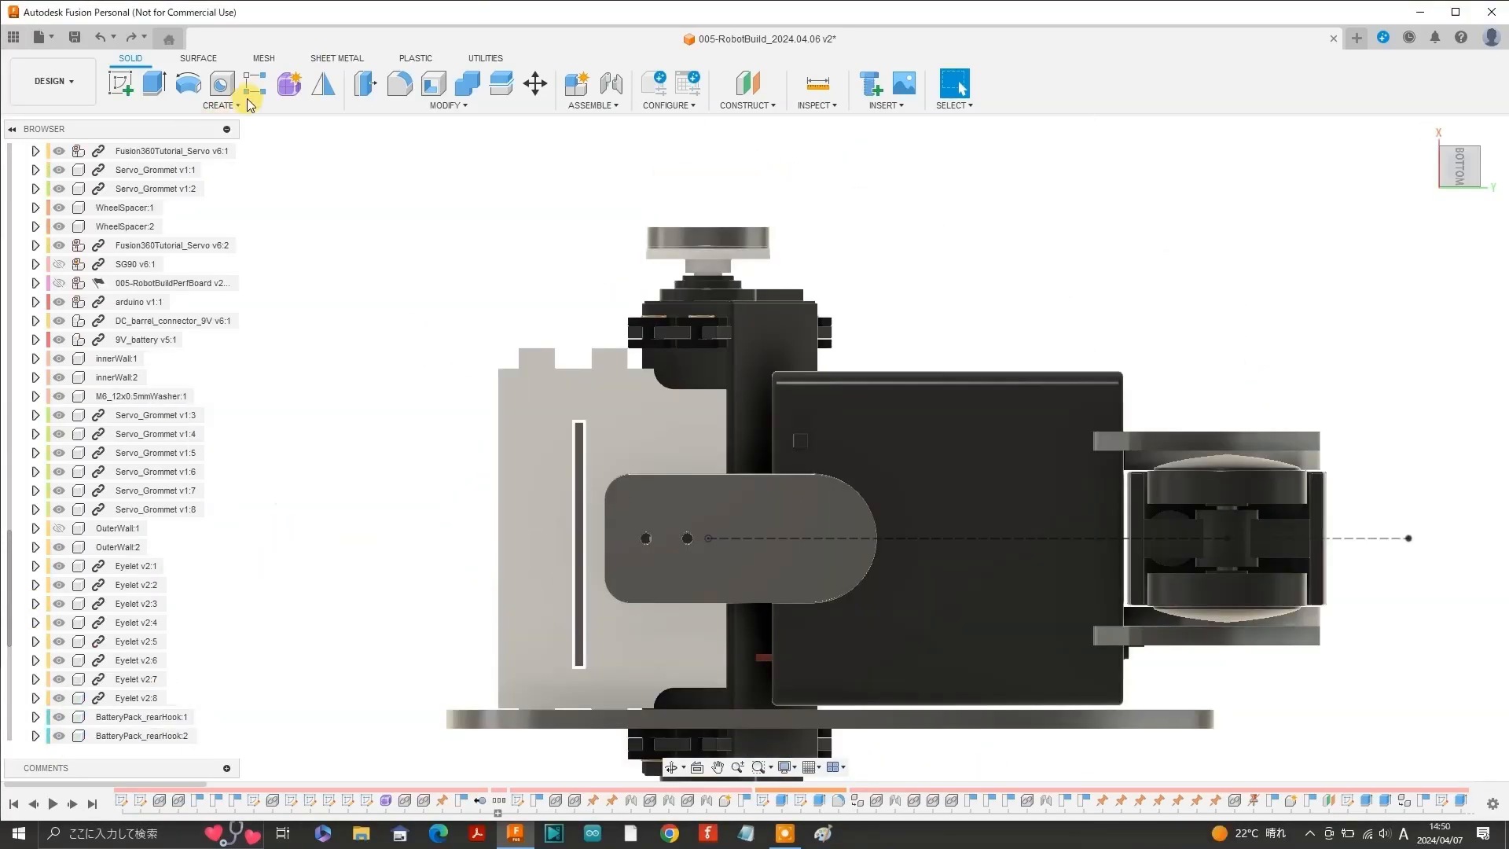
# Create an internal component named Grommets in the top-level assembly without activating it.
pyautogui.click(247, 102)
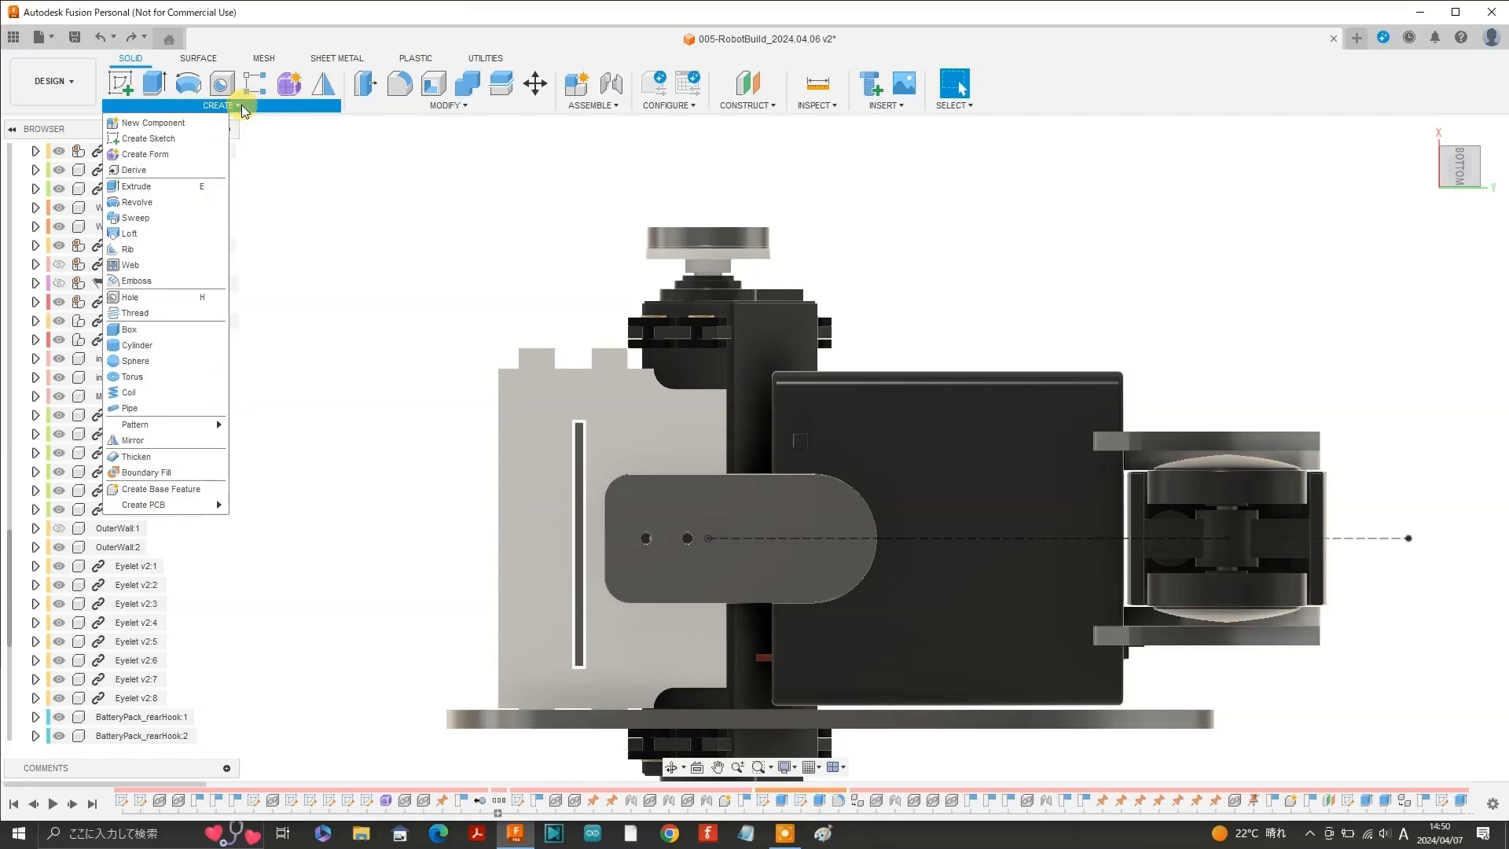
pyautogui.click(165, 123)
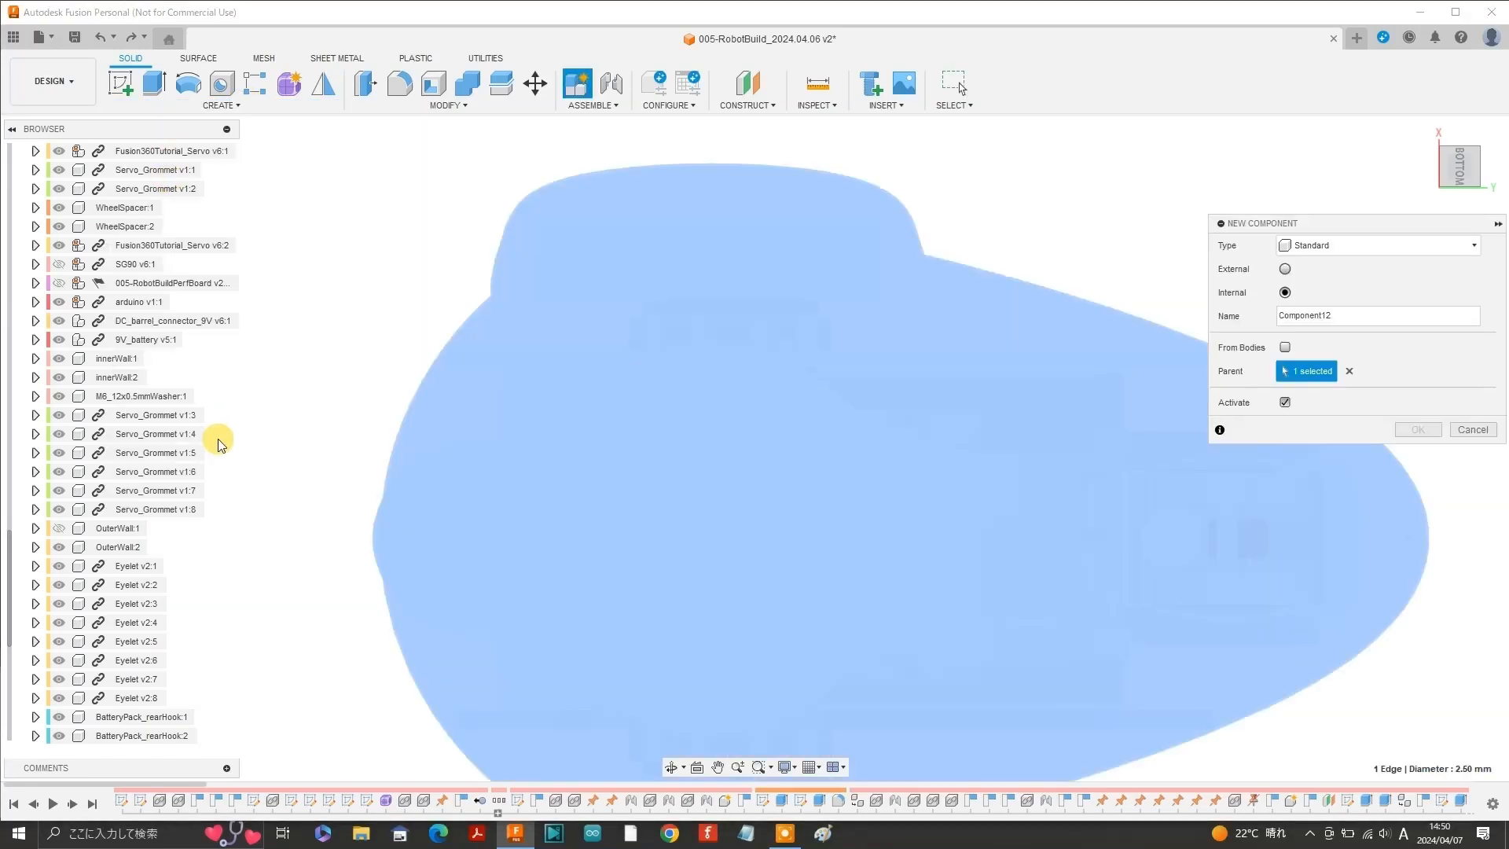
pyautogui.doubleClick(1347, 313)
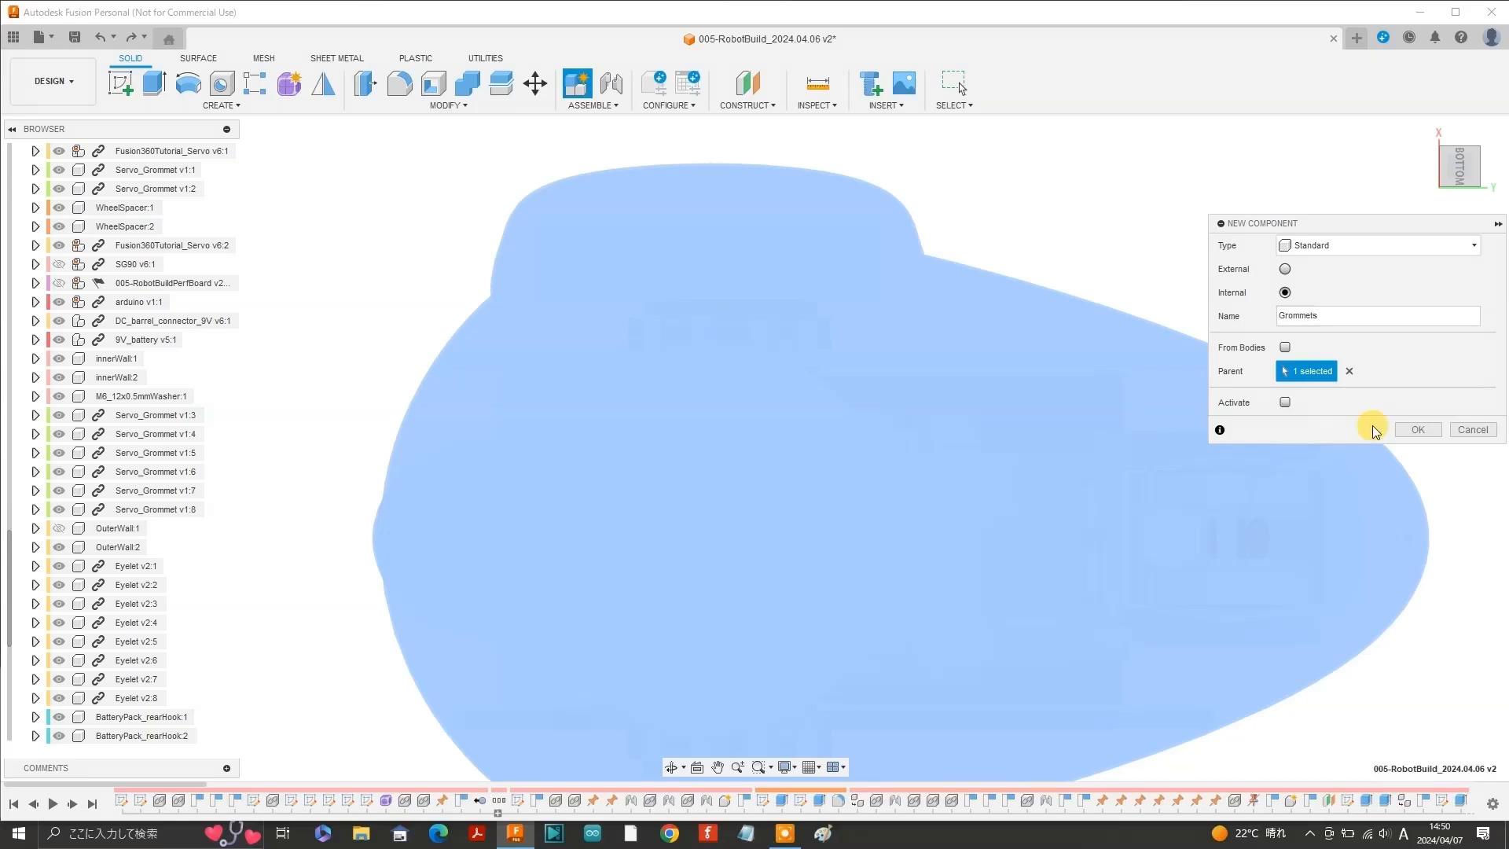
pyautogui.click(1405, 429)
# Move all the Servo_Grommet components into the Grommets component and collapse it.
pyautogui.click(139, 189)
pyautogui.keyDown('ctrl'); pyautogui.click(141, 207); pyautogui.keyUp('ctrl')
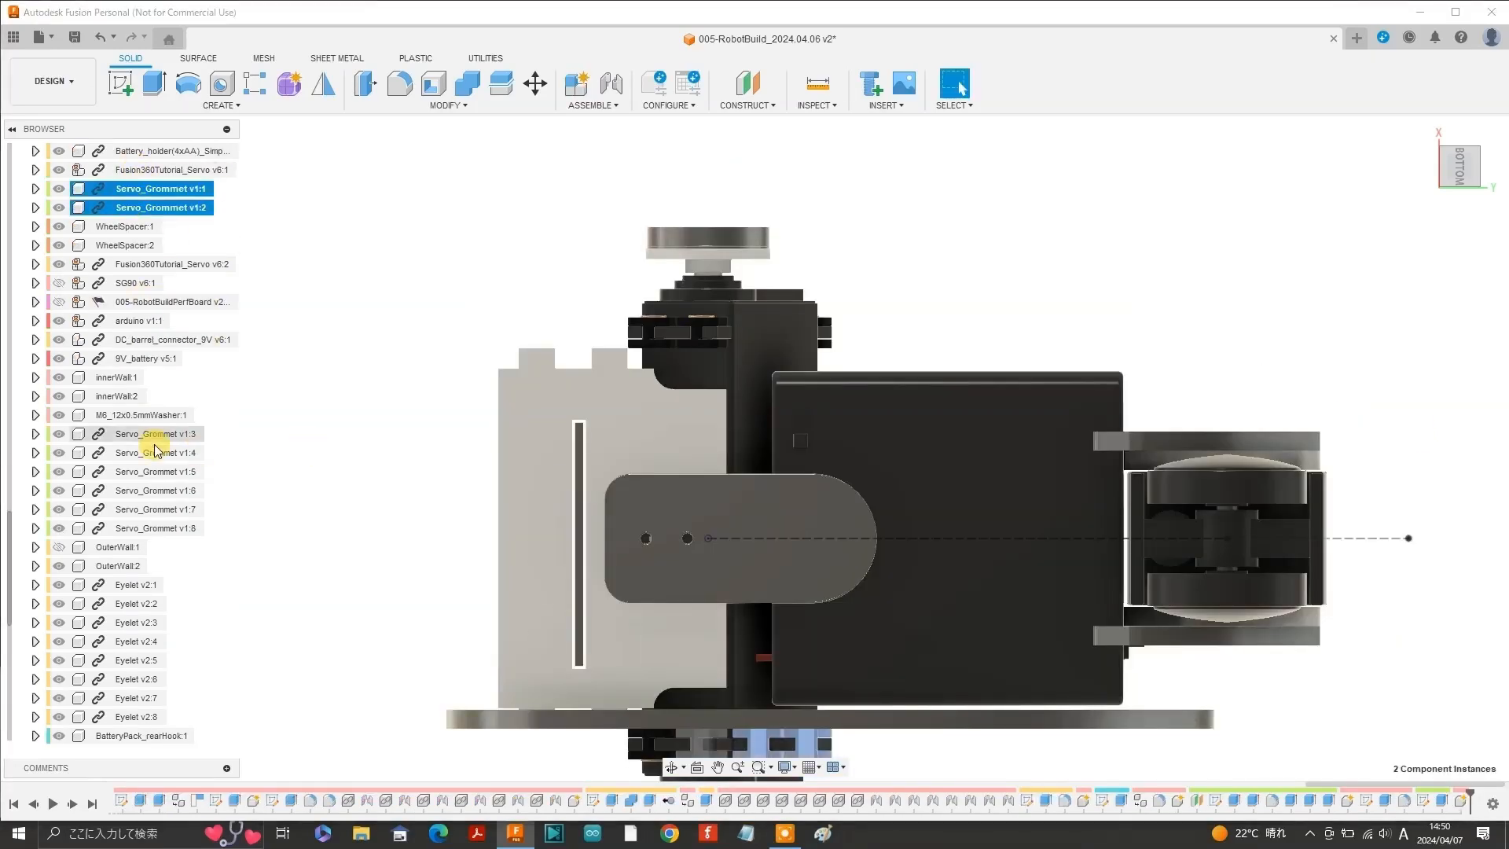
pyautogui.keyDown('ctrl'); pyautogui.click(155, 437); pyautogui.keyUp('ctrl')
pyautogui.keyDown('ctrl'); pyautogui.click(155, 454); pyautogui.keyUp('ctrl')
pyautogui.keyDown('ctrl'); pyautogui.click(149, 471); pyautogui.keyUp('ctrl')
pyautogui.keyDown('ctrl'); pyautogui.click(143, 491); pyautogui.keyUp('ctrl')
pyautogui.keyDown('ctrl'); pyautogui.click(139, 511); pyautogui.keyUp('ctrl')
pyautogui.keyDown('ctrl'); pyautogui.click(139, 529); pyautogui.keyUp('ctrl')
pyautogui.moveTo(150, 415); pyautogui.dragTo(85, 697)
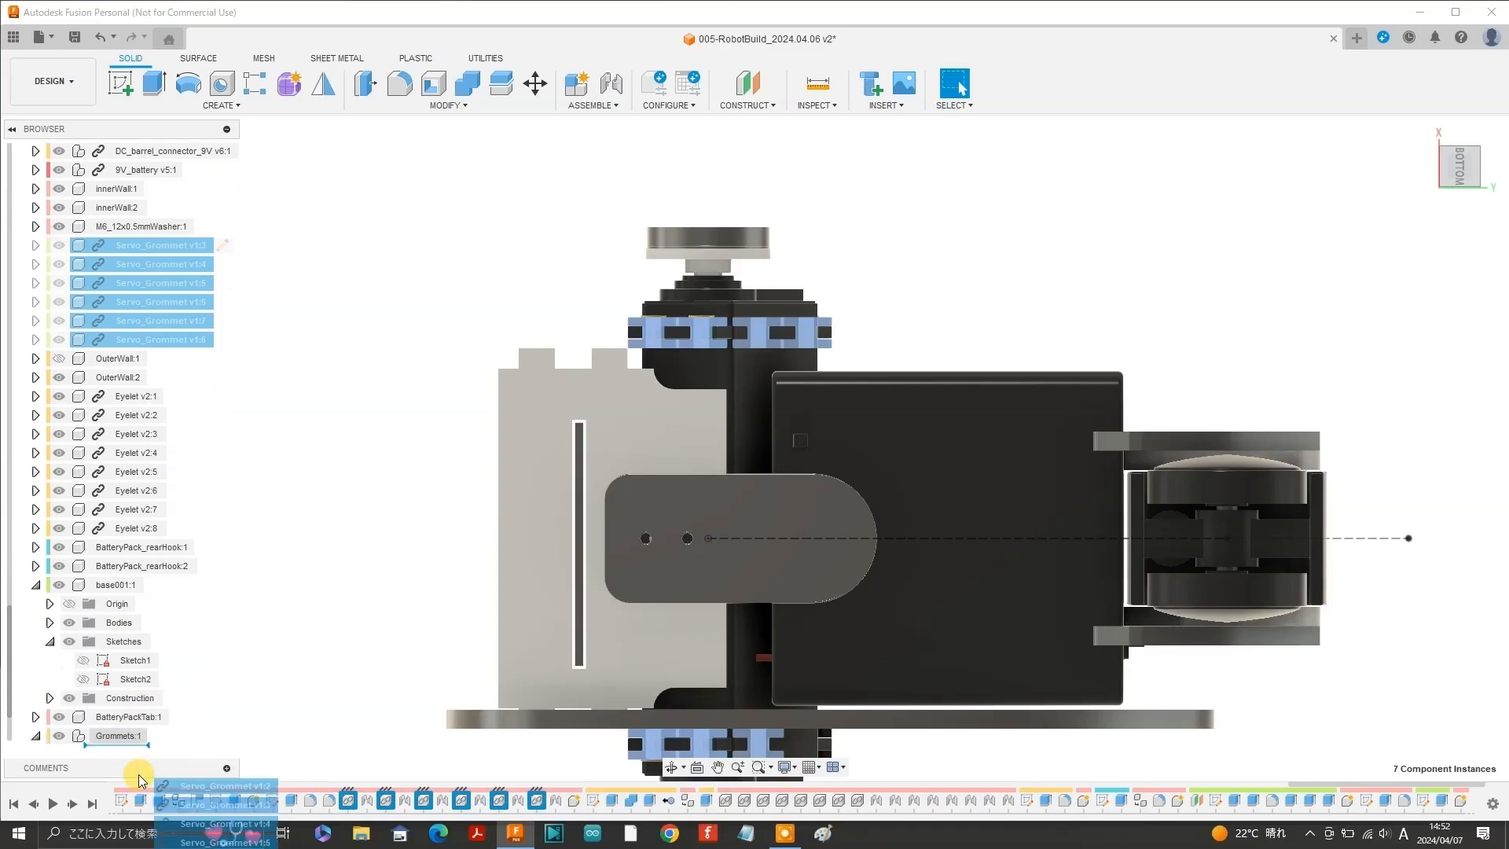
pyautogui.click(36, 566)
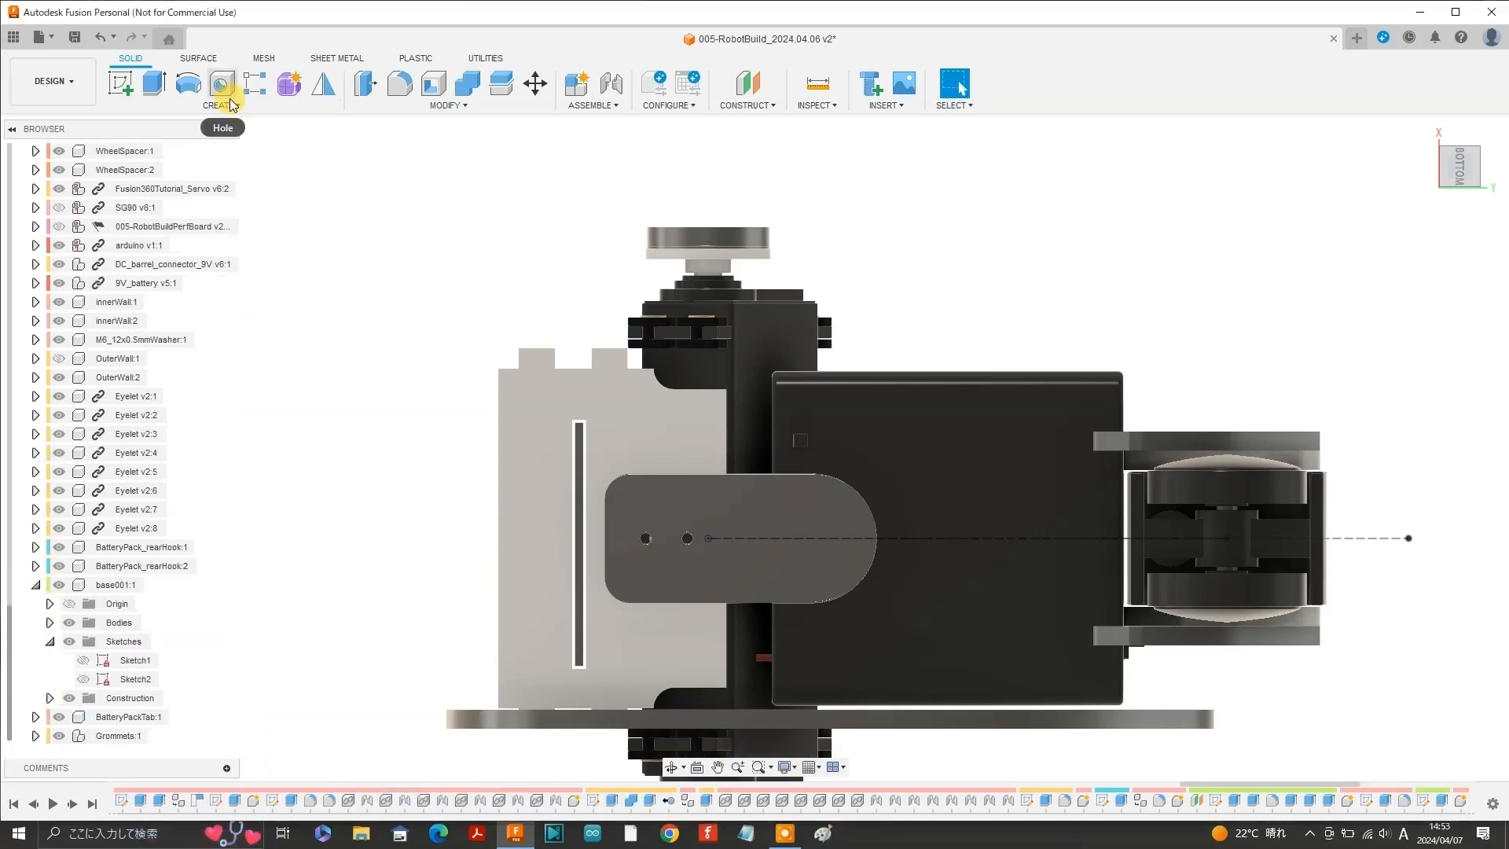
# Create a component named Eyelets in the top-level assembly.
pyautogui.click(232, 104)
pyautogui.click(253, 123)
pyautogui.doubleClick(1306, 316)
pyautogui.write('Eyelets')
pyautogui.click(1418, 433)
# Move the Eyelet v2 components 1 to 8 into the Eyelets component.
pyautogui.click(130, 378)
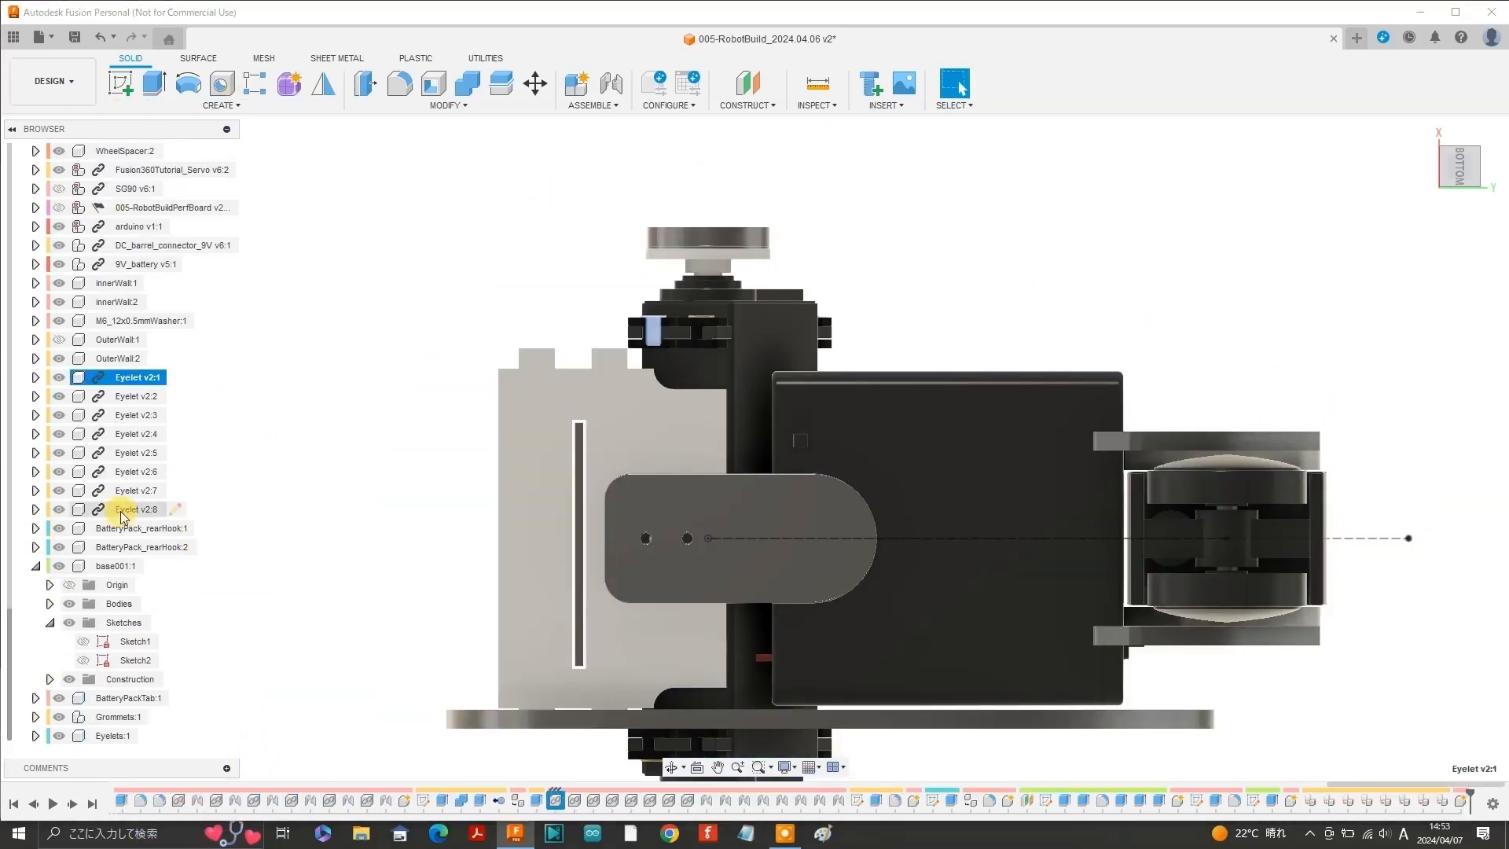
pyautogui.keyDown('shift'); pyautogui.click(120, 511); pyautogui.keyUp('shift')
pyautogui.click(36, 566)
pyautogui.moveTo(130, 497); pyautogui.dragTo(125, 737)
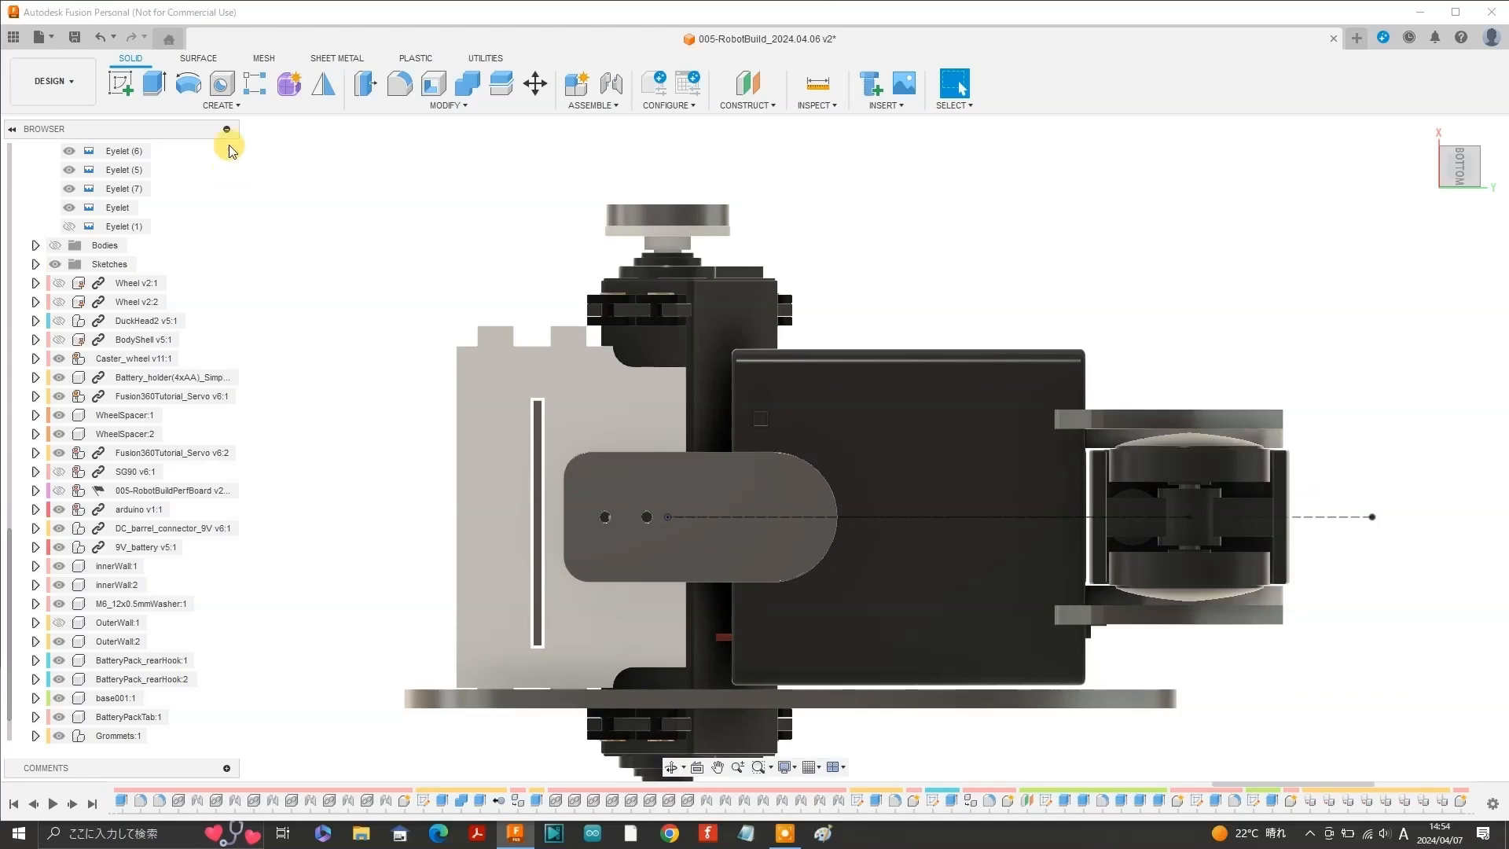
# Create an internal component named M3_washer in the top-level assembly and activate it.
pyautogui.click(228, 105)
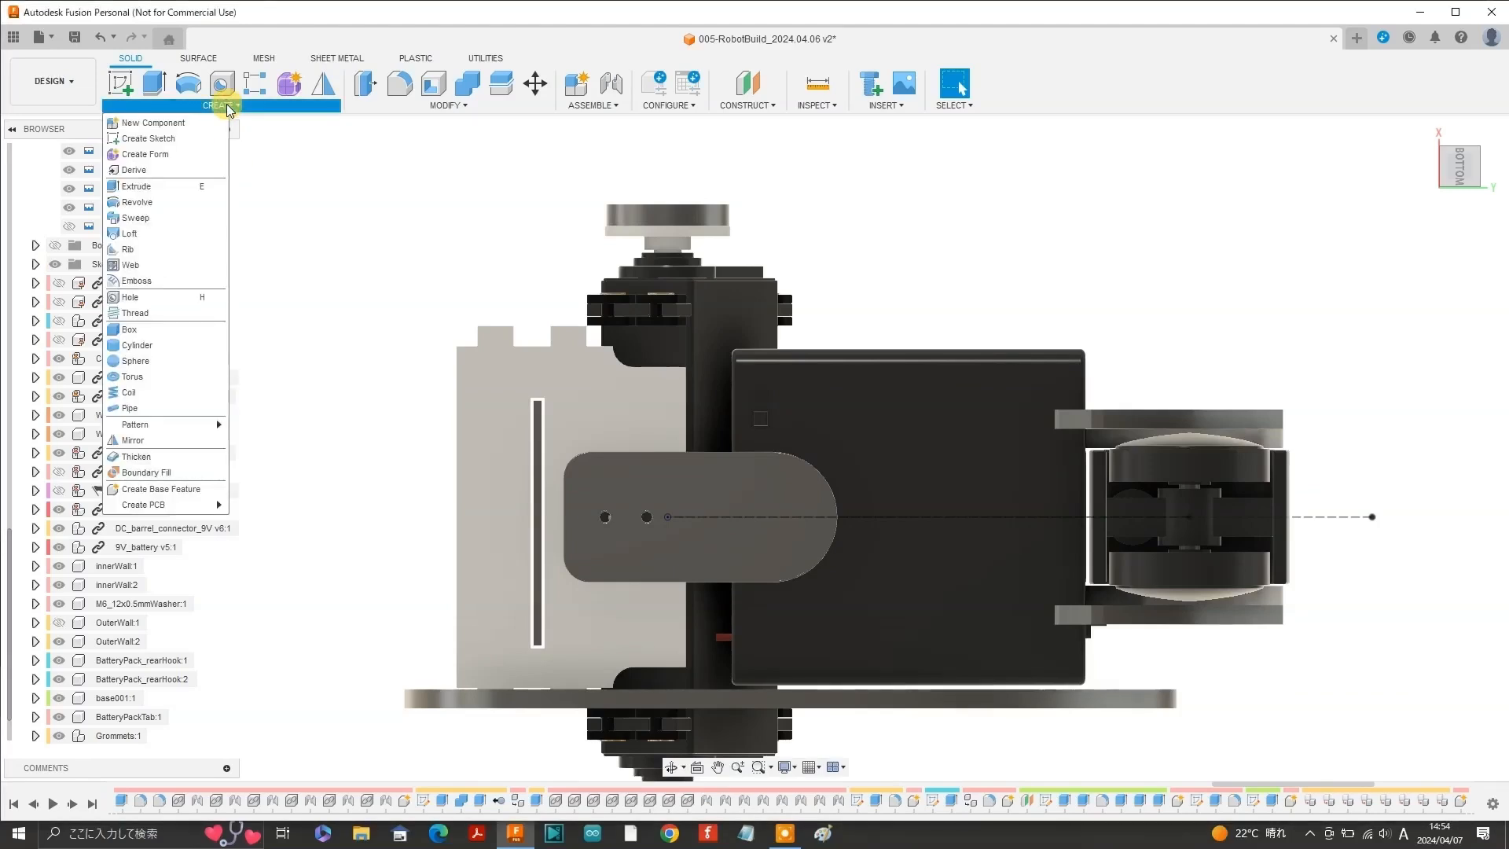
pyautogui.click(112, 125)
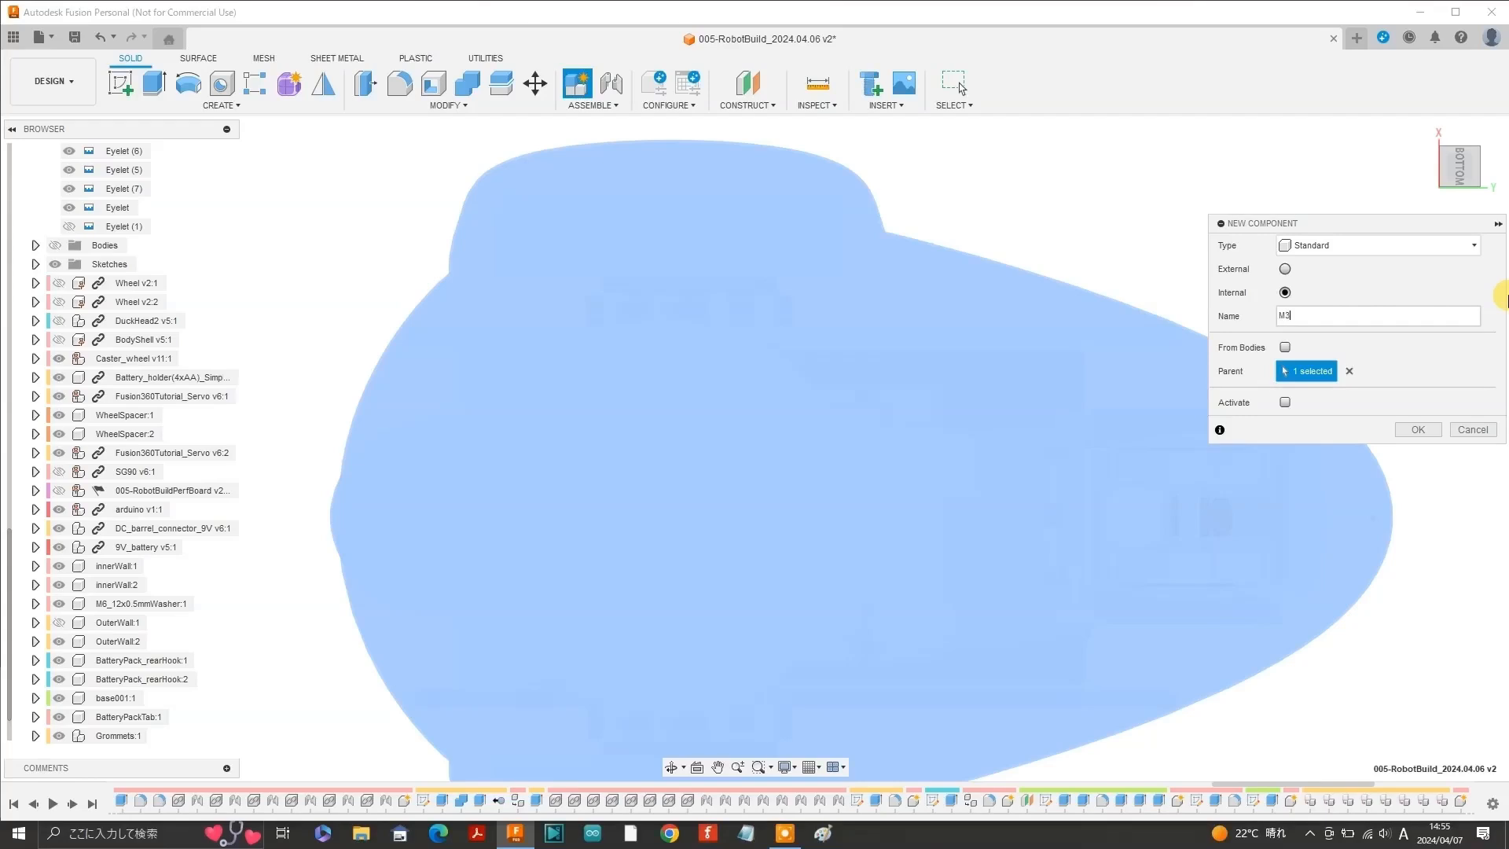
pyautogui.write('M3_washer')
pyautogui.press('Return')
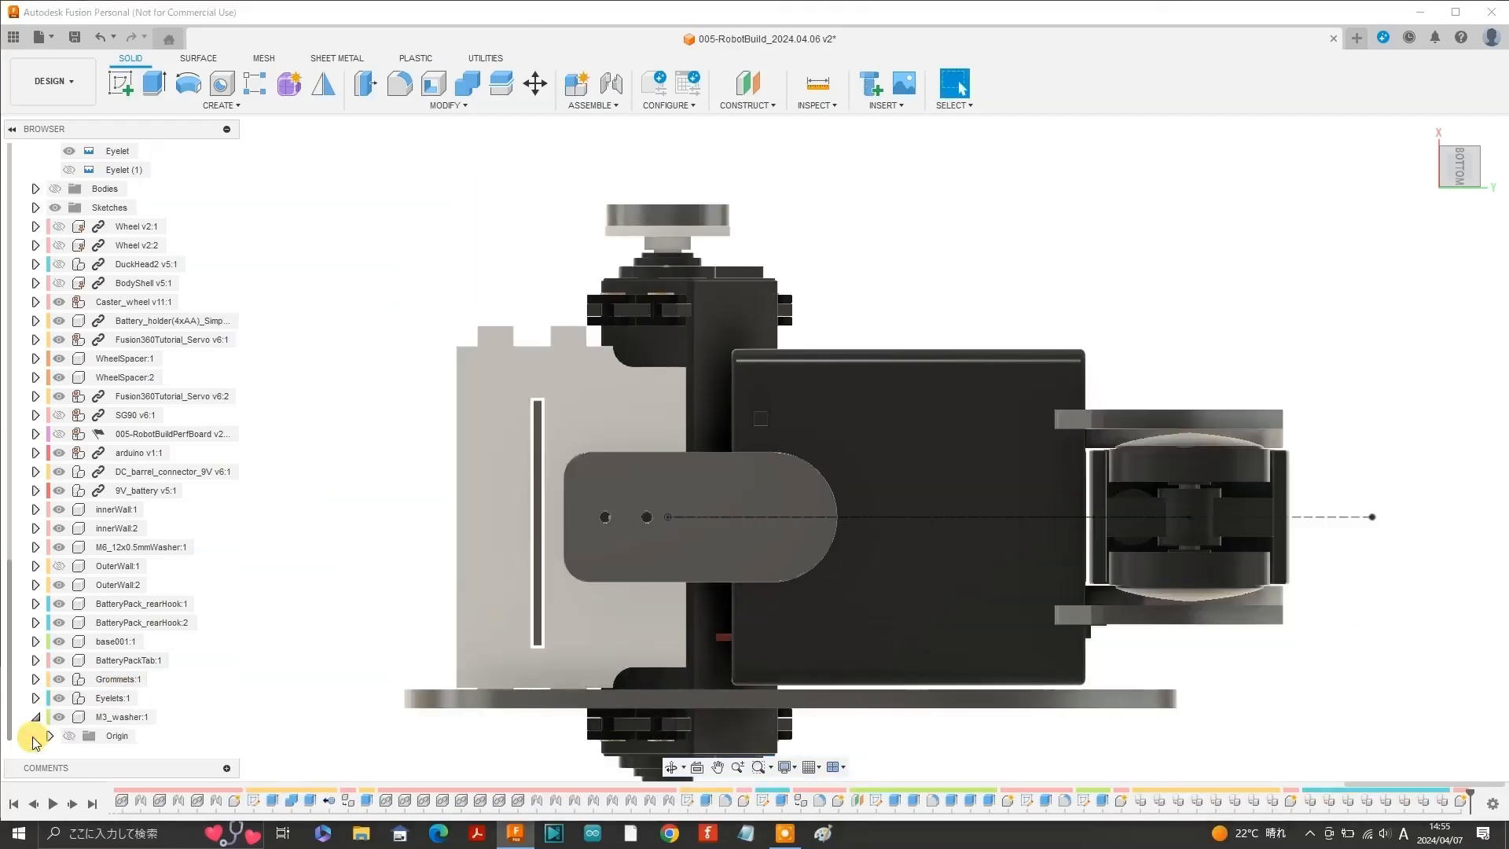
pyautogui.click(163, 716)
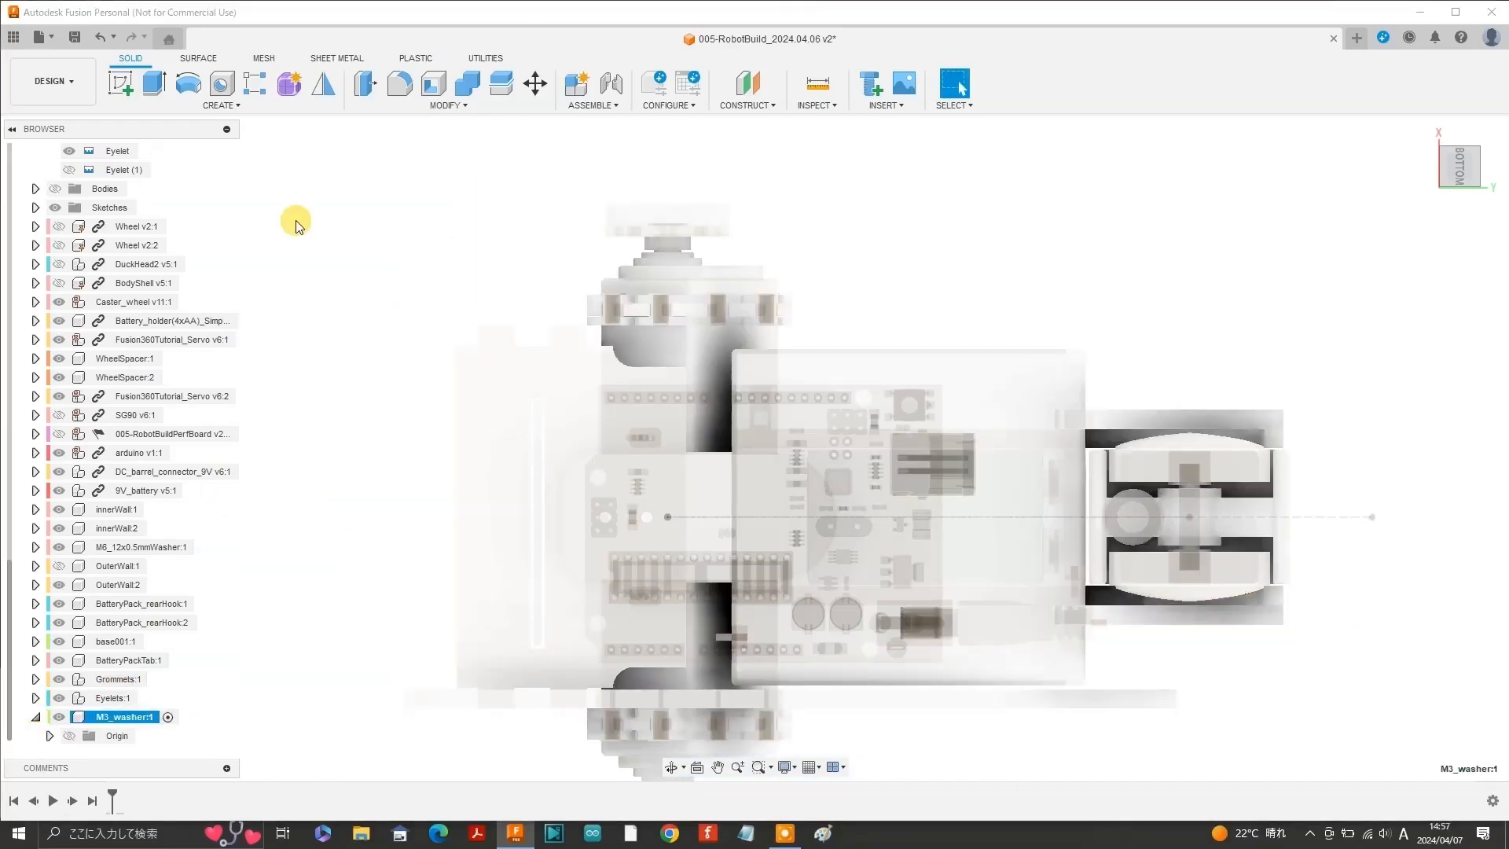
# Start a sketch on the underside of the battery pack tab and draw a 3.2 mm diameter circle centred on the origin.
pyautogui.click(120, 88)
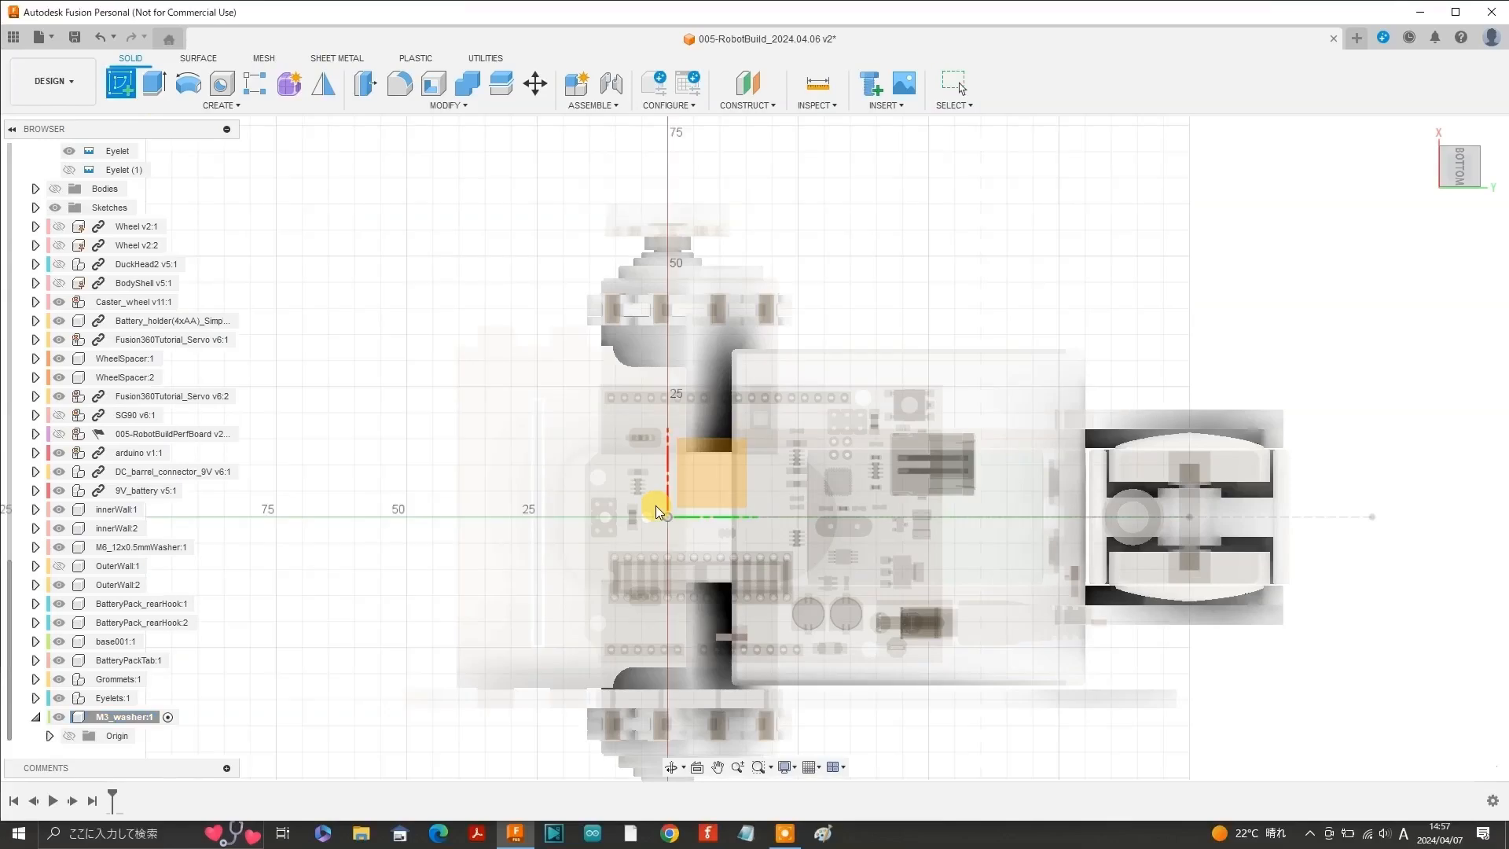
pyautogui.moveTo(1415, 198)
pyautogui.mouseDown()
pyautogui.moveTo(1418, 225)
pyautogui.moveTo(1411, 211)
pyautogui.mouseUp()
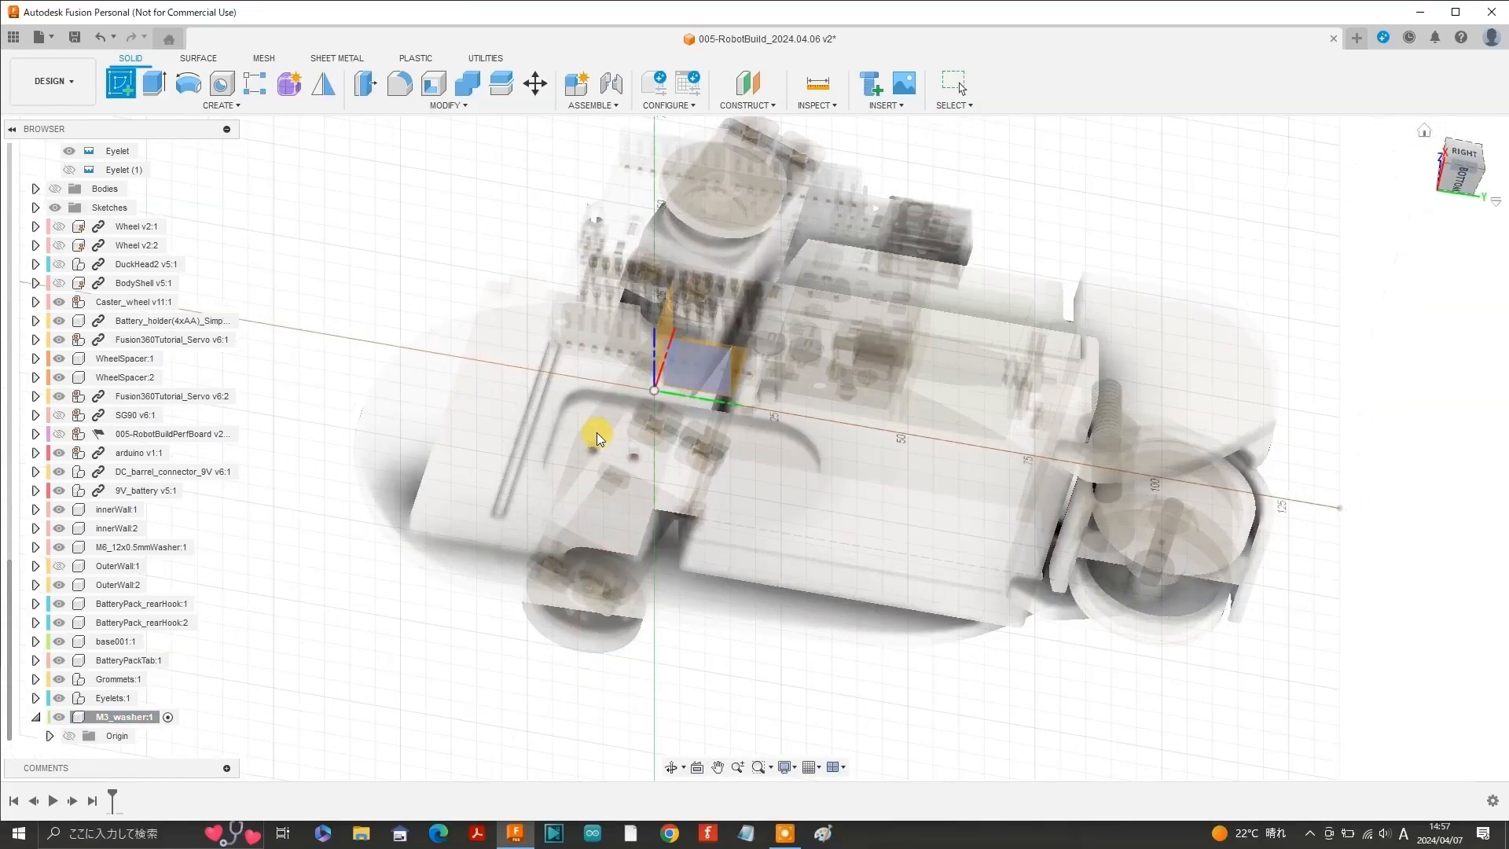
pyautogui.click(623, 414)
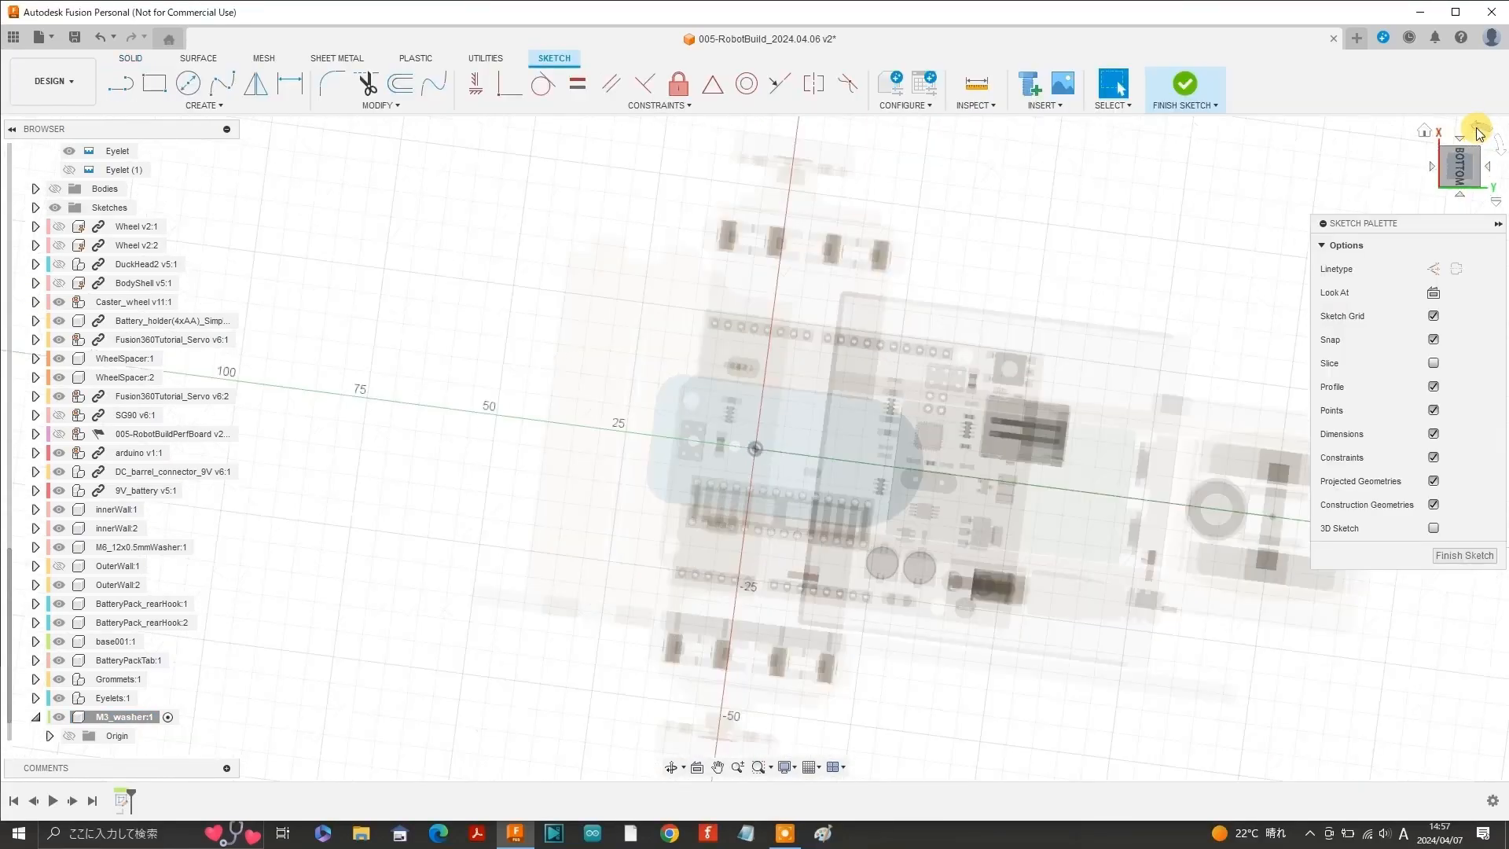
pyautogui.press('c')
pyautogui.click(757, 449)
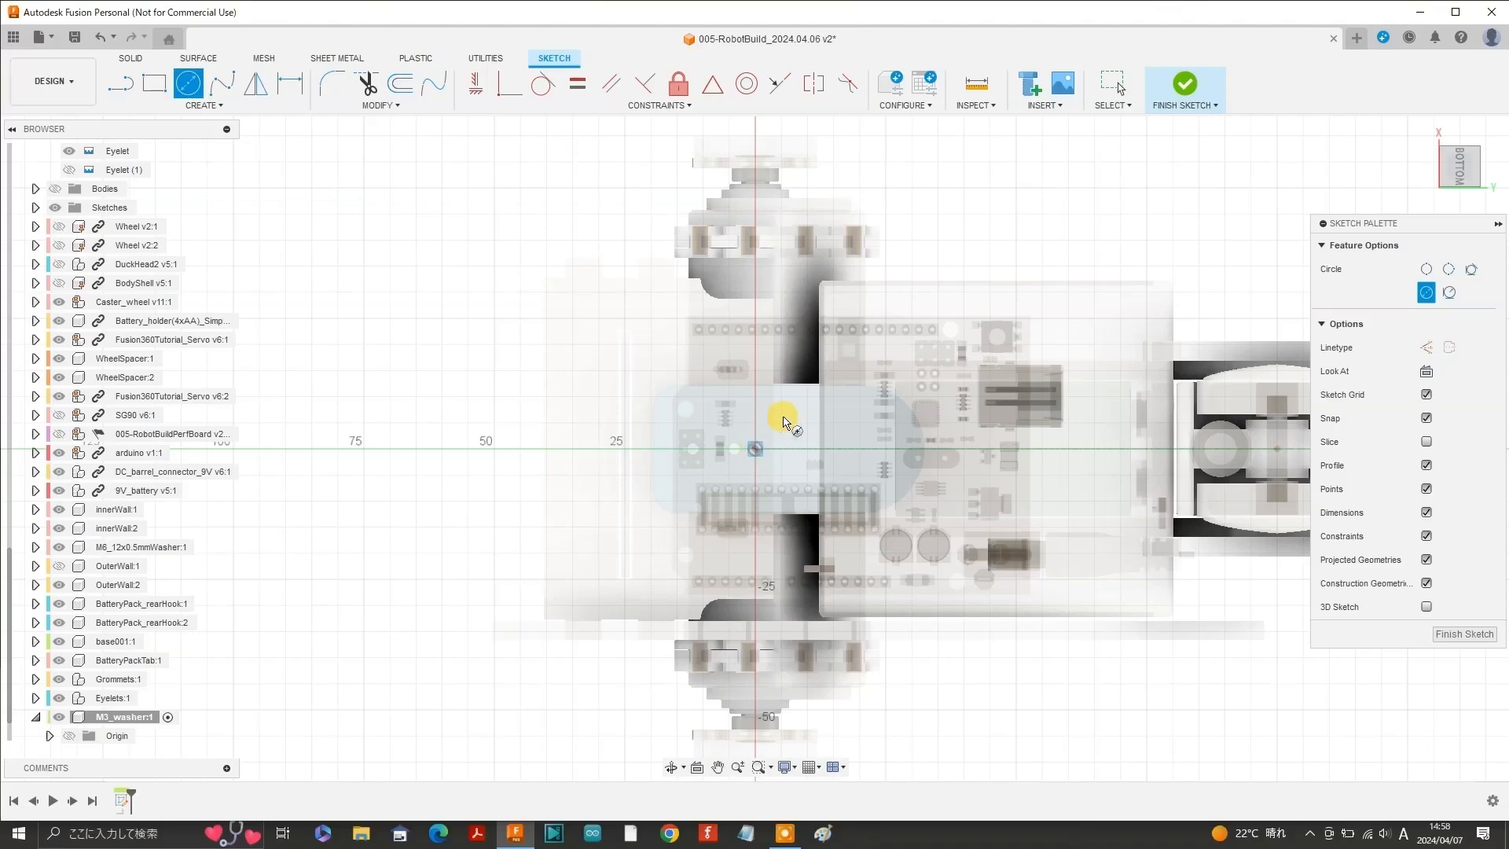
pyautogui.press('Return')
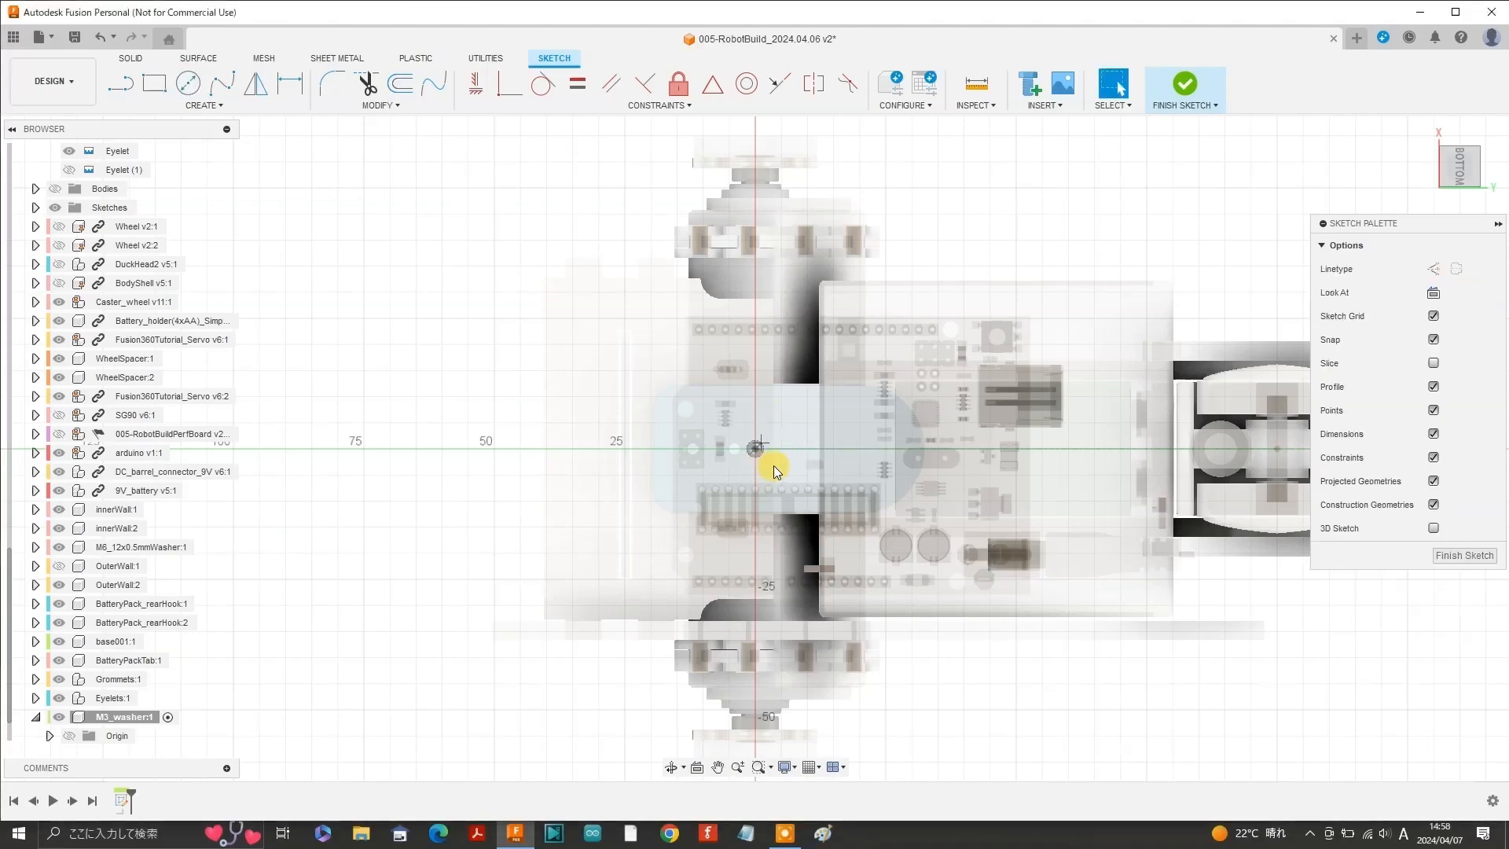
# Add a concentric 7 mm diameter circle around the small circle at the origin.
pyautogui.scroll(5, 757, 450)
pyautogui.click(189, 84)
pyautogui.click(754, 449)
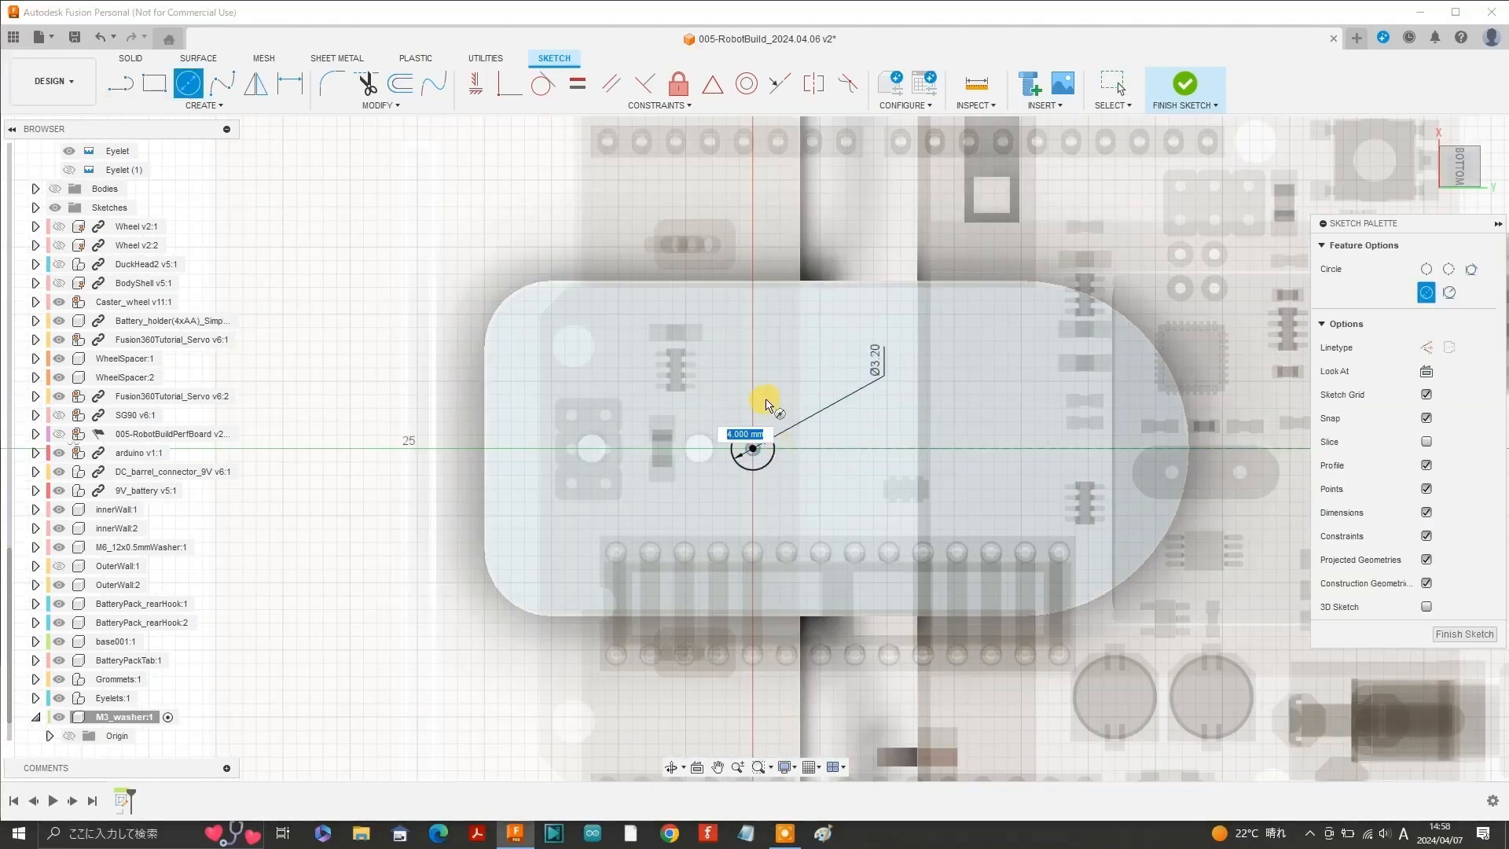
pyautogui.write('7')
pyautogui.press('Return')
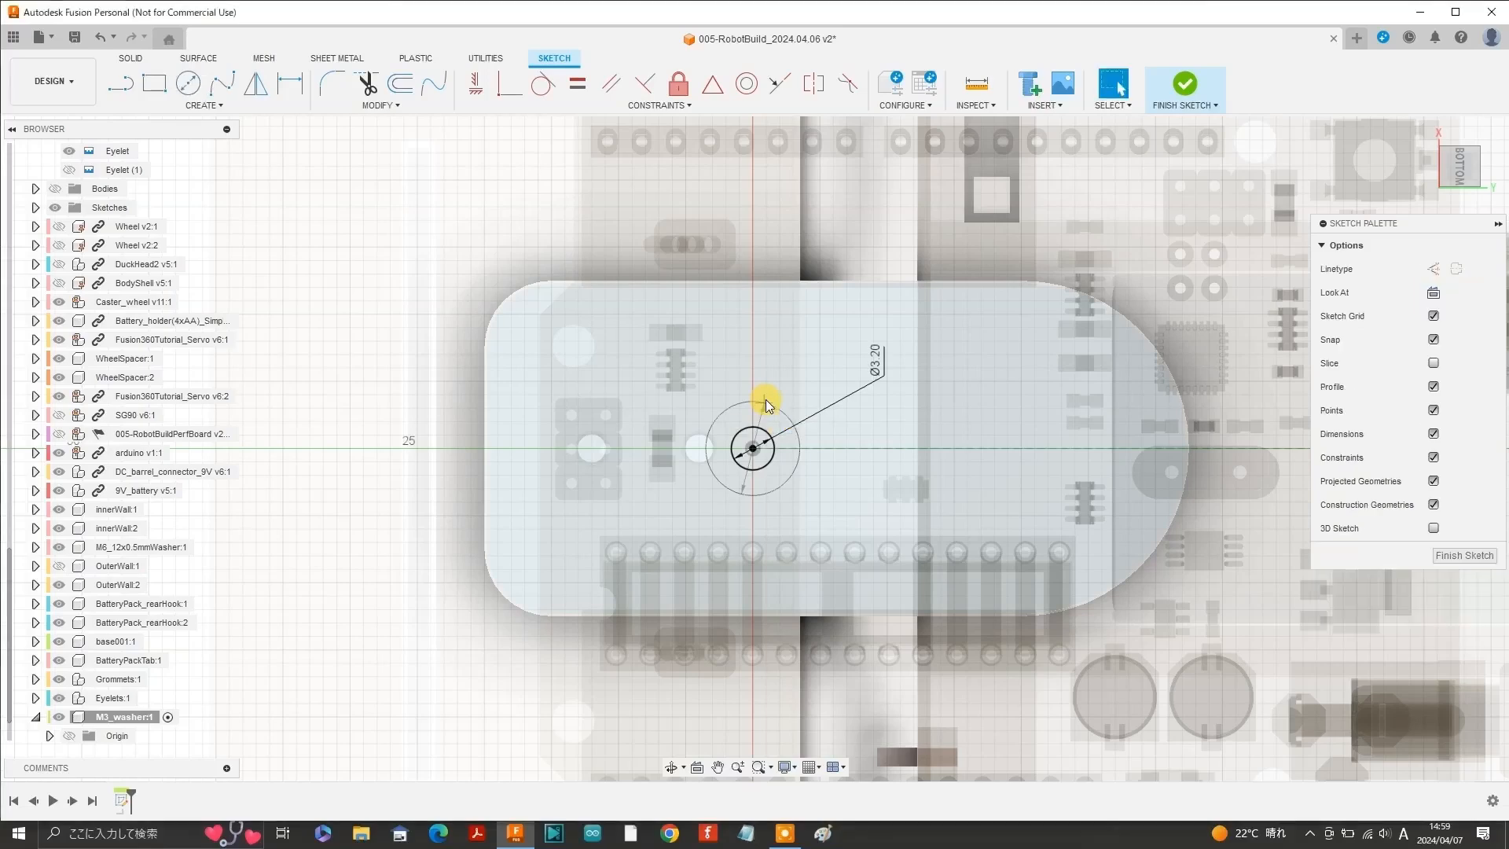
# Finish the sketch and extrude the ring between the two circles 0.5 mm as a new body.
pyautogui.click(1185, 84)
pyautogui.press('e')
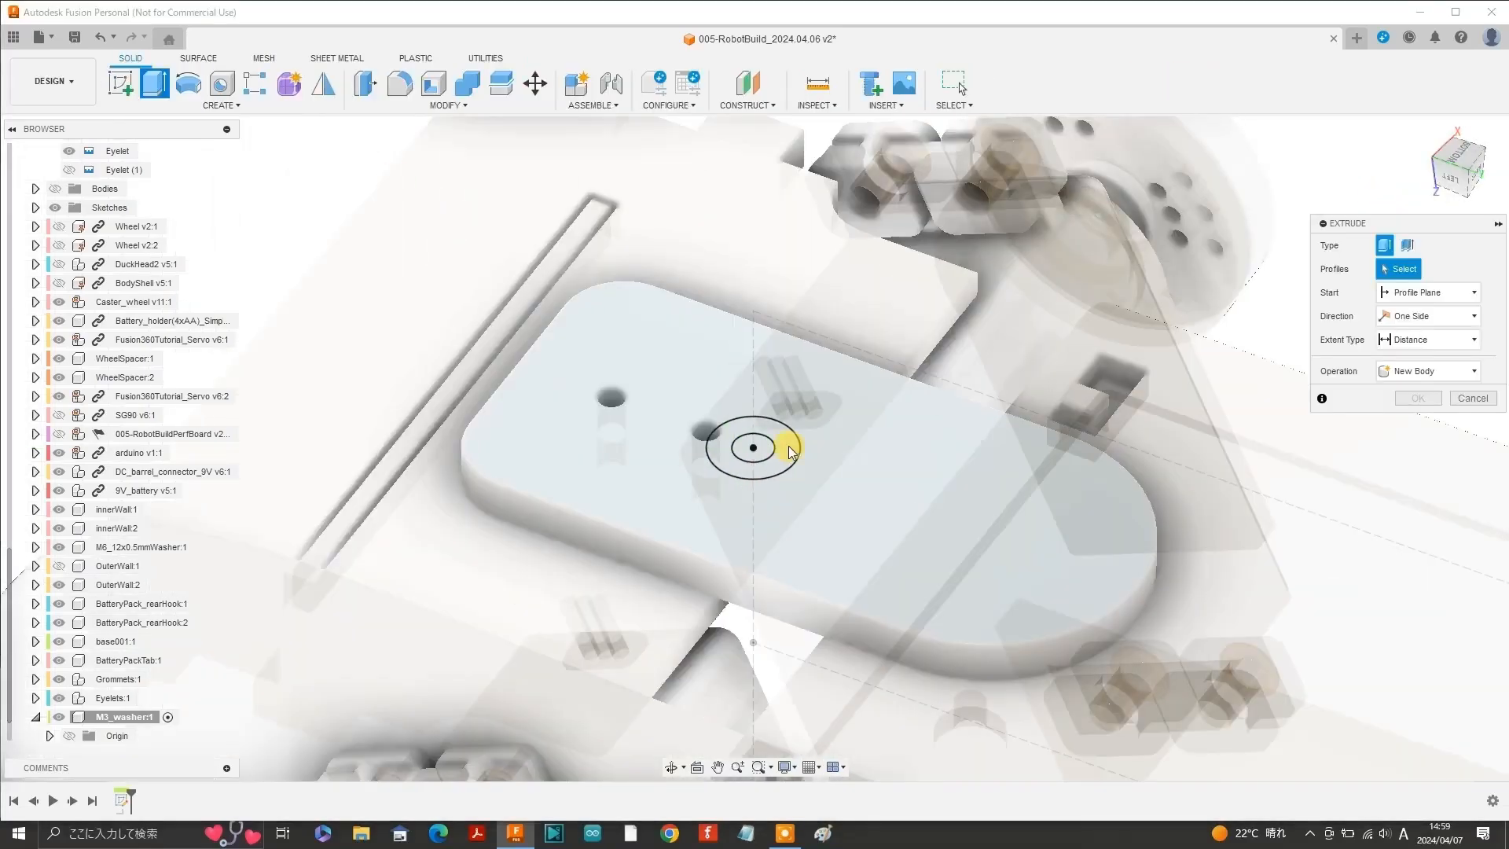
pyautogui.click(789, 447)
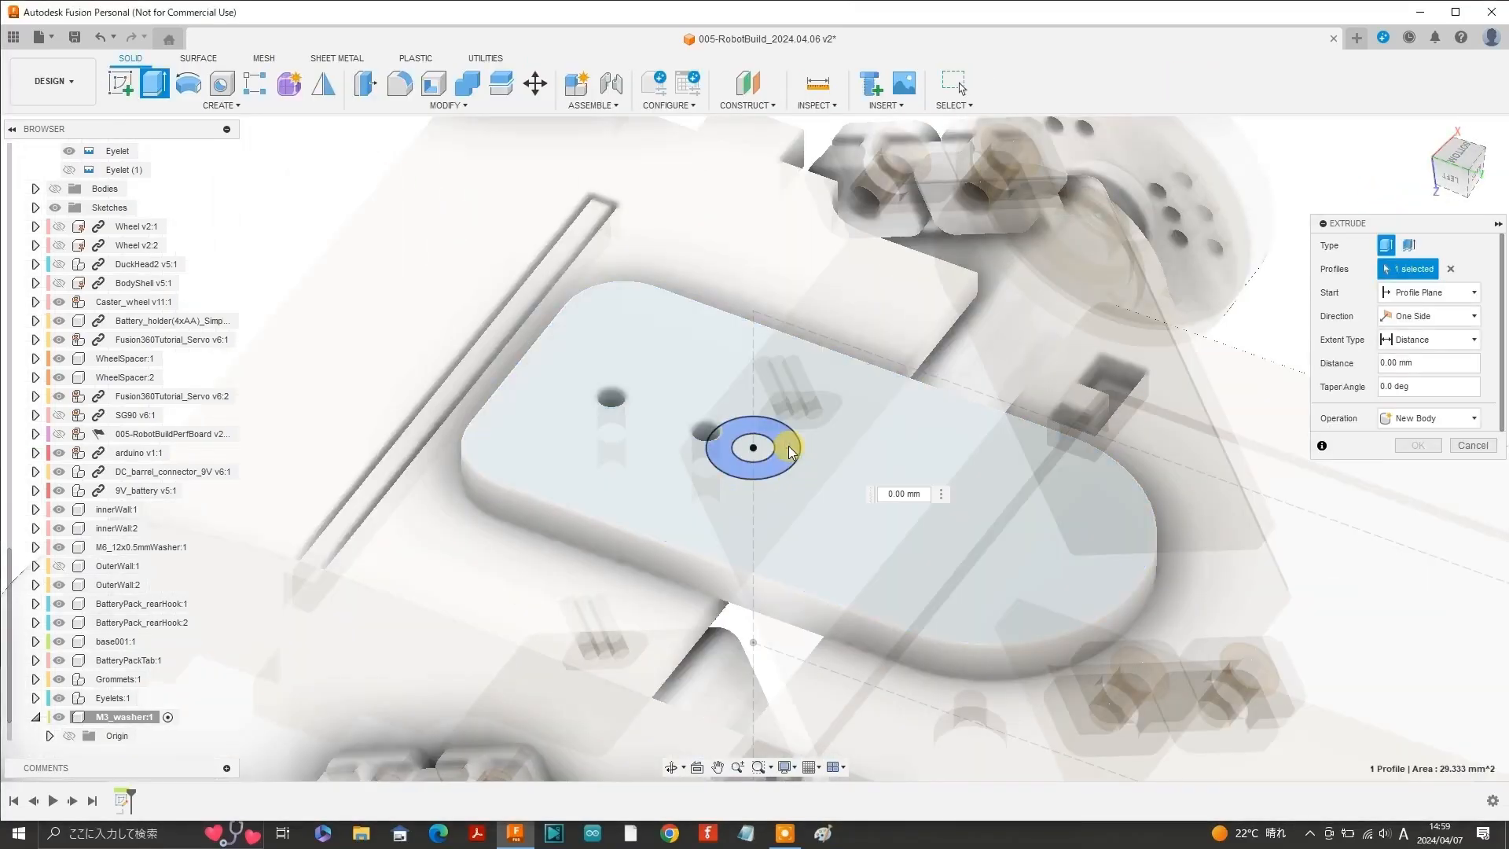
pyautogui.write('0.5')
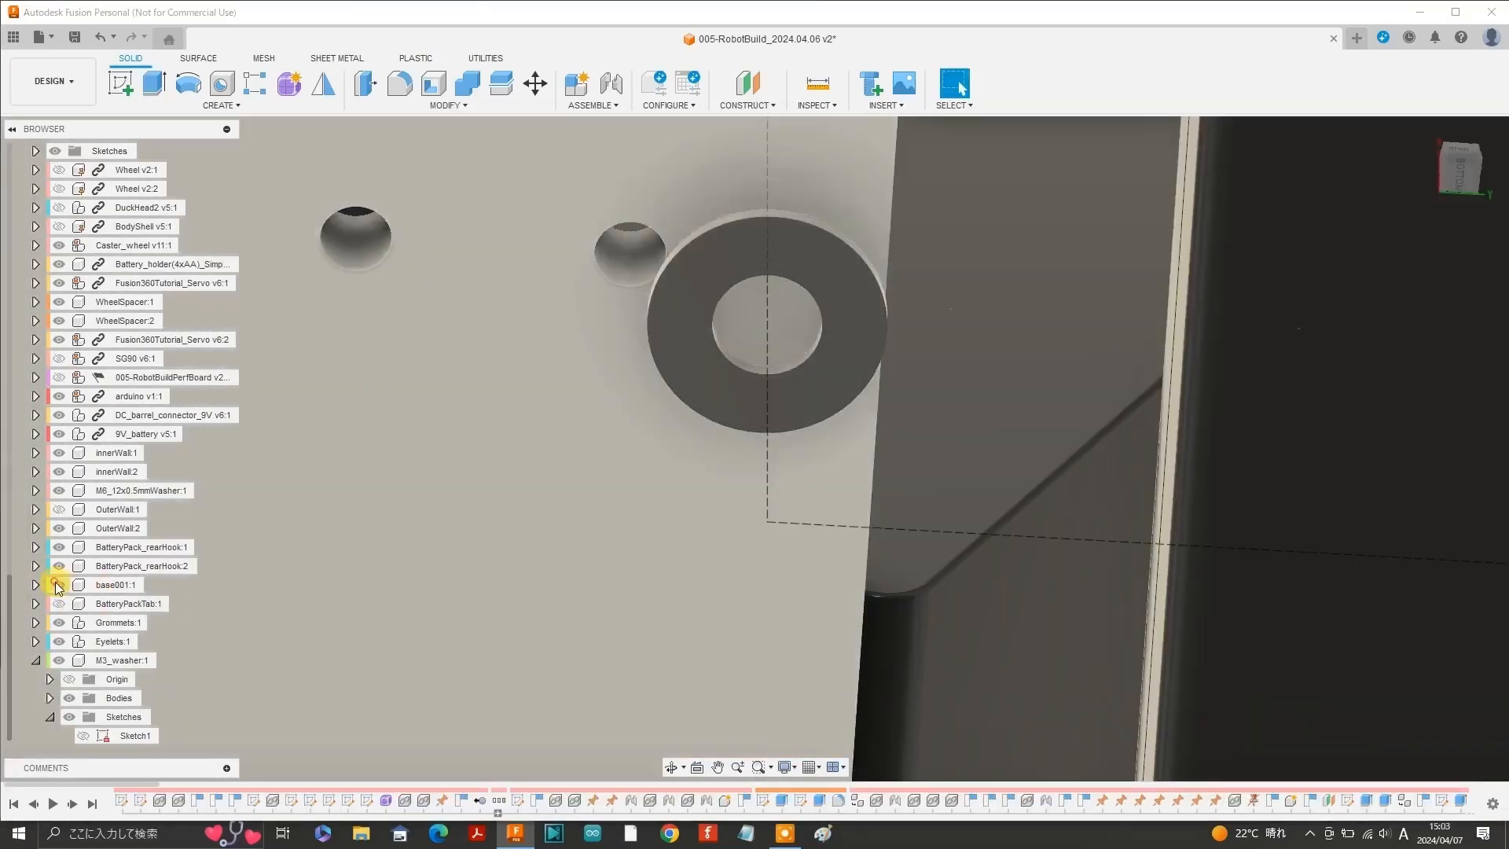
# Hide base001 and fillet all edges of the washer with a 0.1 mm radius.
pyautogui.click(59, 584)
pyautogui.scroll(-4, 1068, 491)
pyautogui.keyDown('shift'); pyautogui.moveTo(1098, 332); pyautogui.dragTo(971, 511, button='middle'); pyautogui.keyUp('shift')
pyautogui.scroll(3, 957, 574)
pyautogui.doubleClick(972, 600)
pyautogui.write('f')
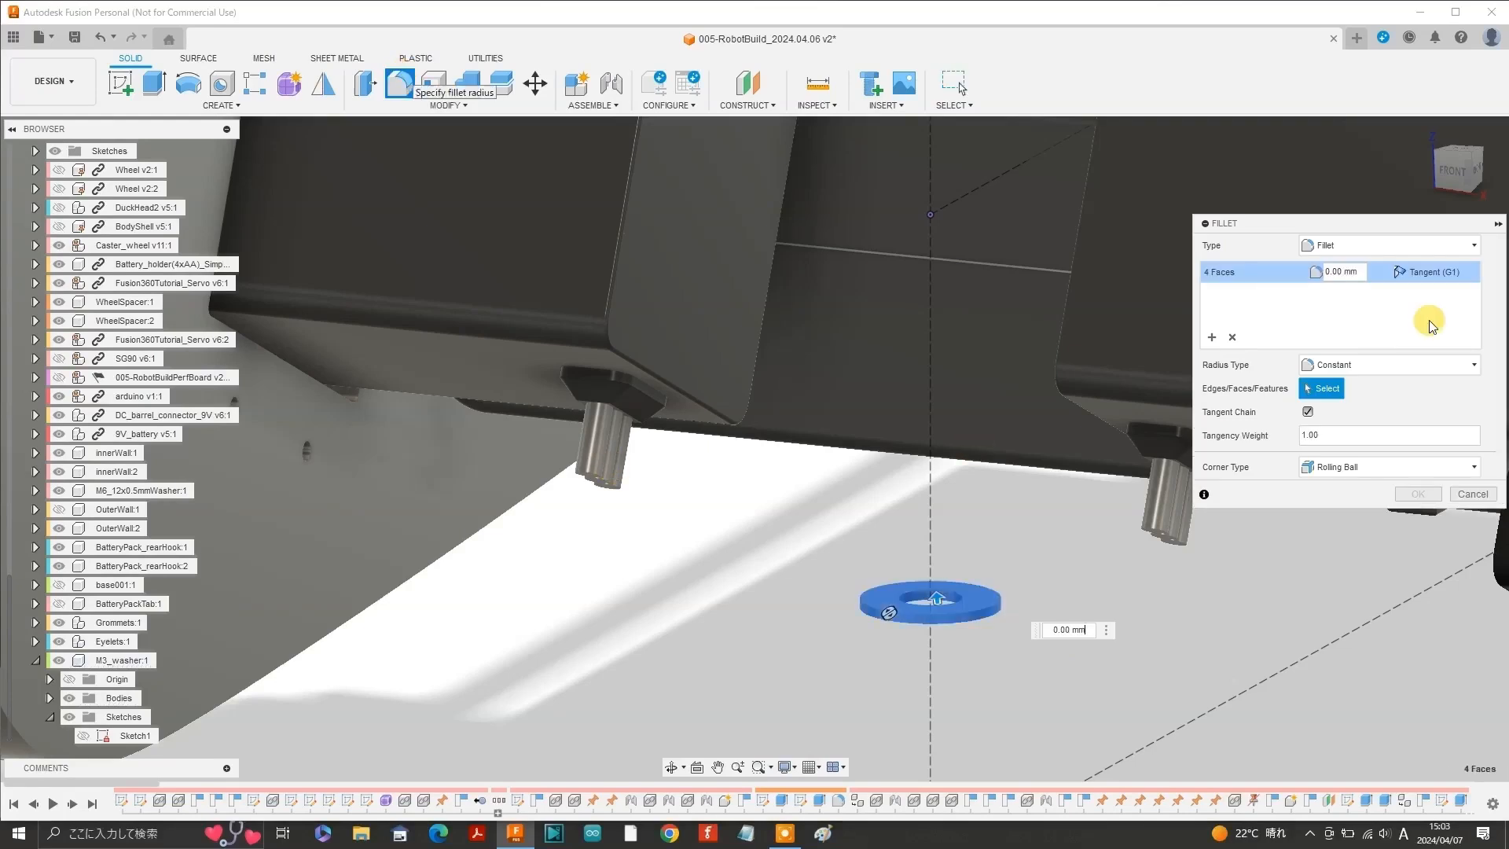
pyautogui.write('0.1')
pyautogui.click(1418, 494)
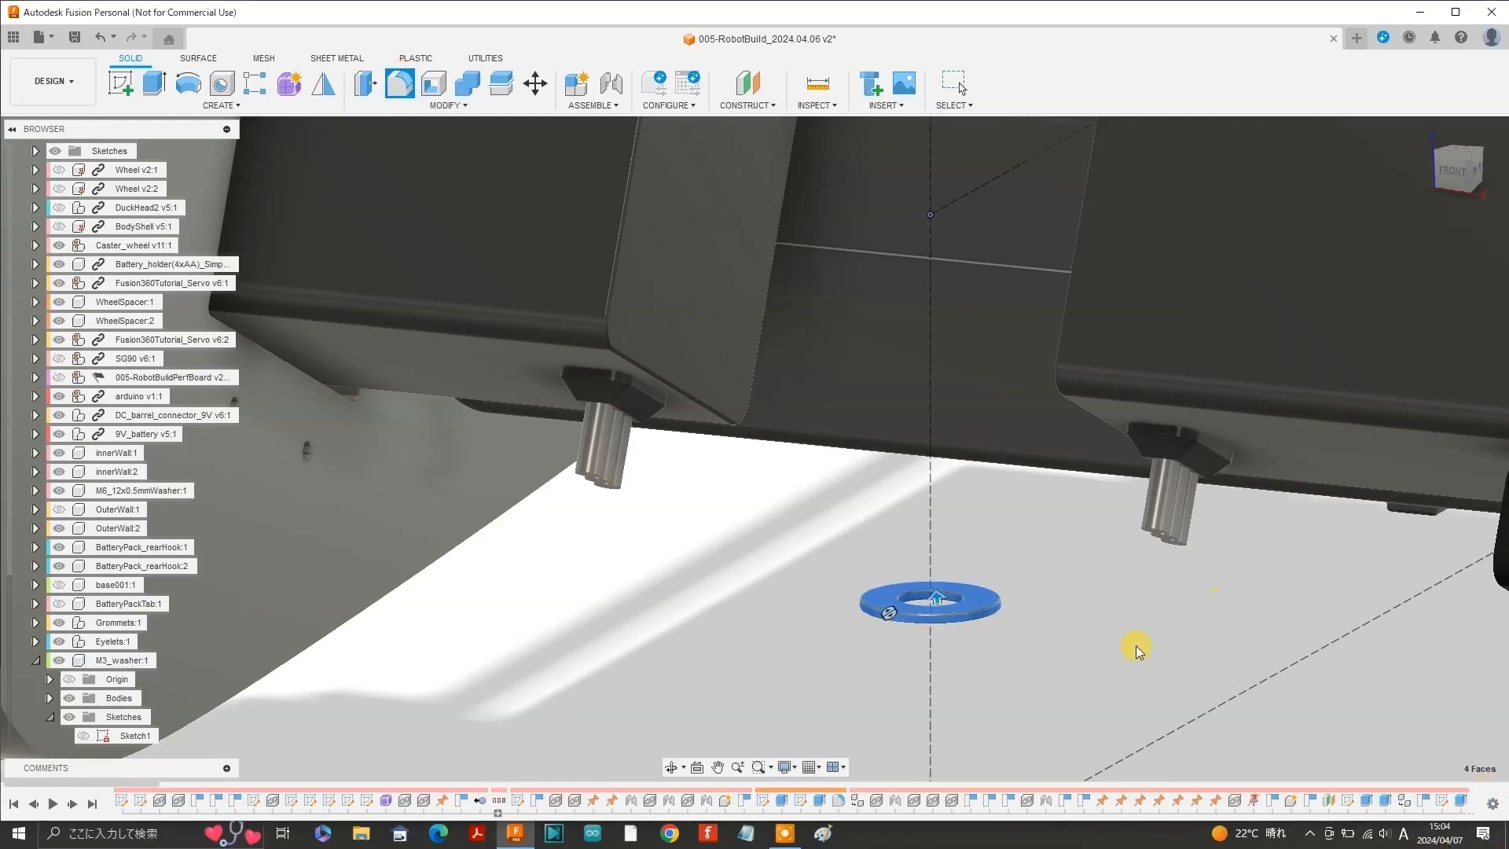
# Apply the Coating - Black Oxide metal appearance to the washer.
pyautogui.keyDown('shift'); pyautogui.moveTo(1136, 645); pyautogui.dragTo(1389, 610, button='middle'); pyautogui.keyUp('shift')
pyautogui.press('a')
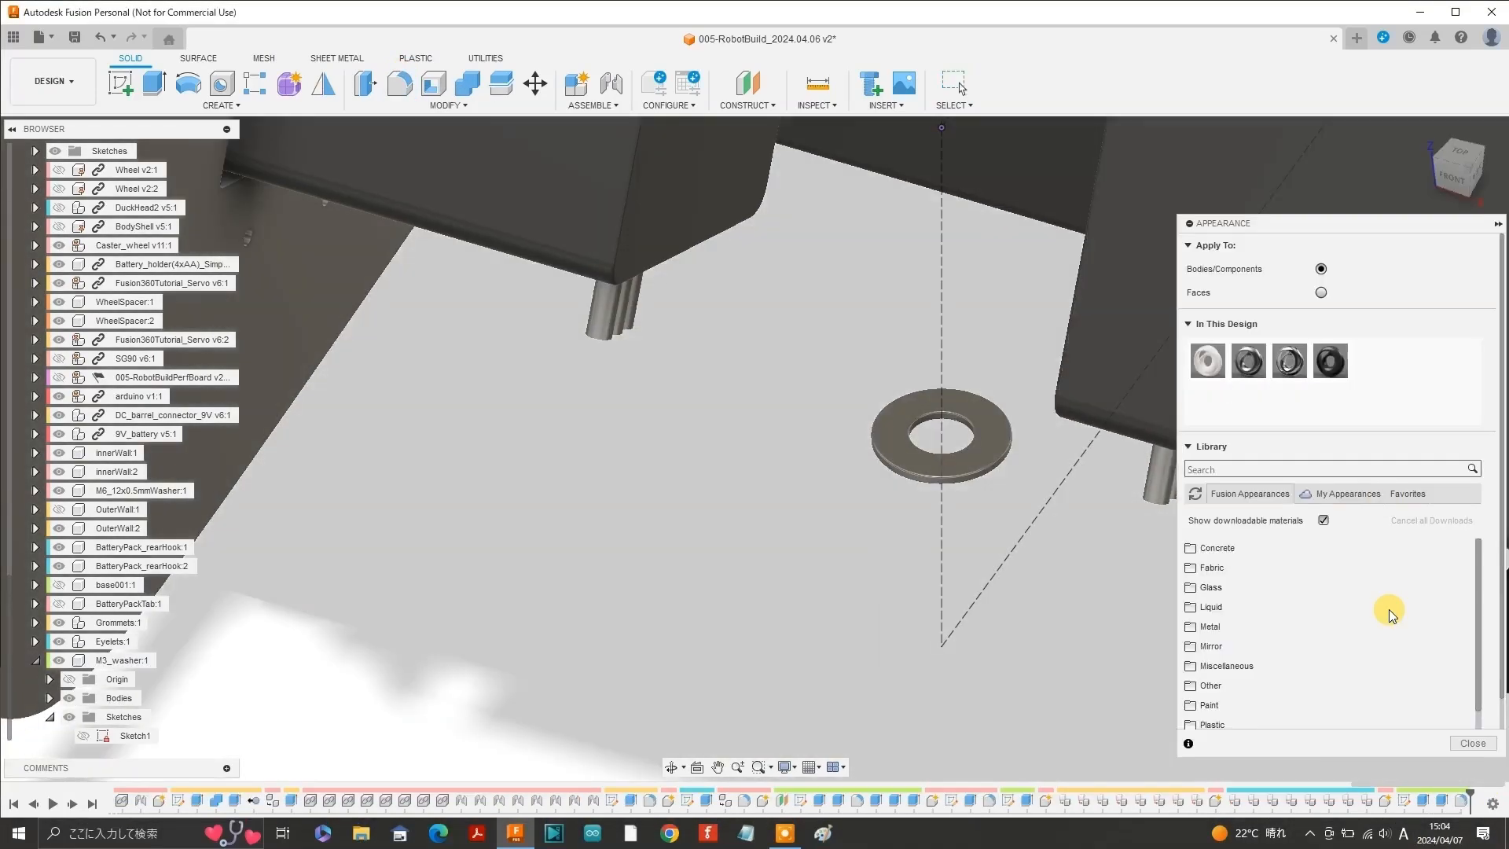
pyautogui.click(1194, 627)
pyautogui.scroll(-3, 1474, 600)
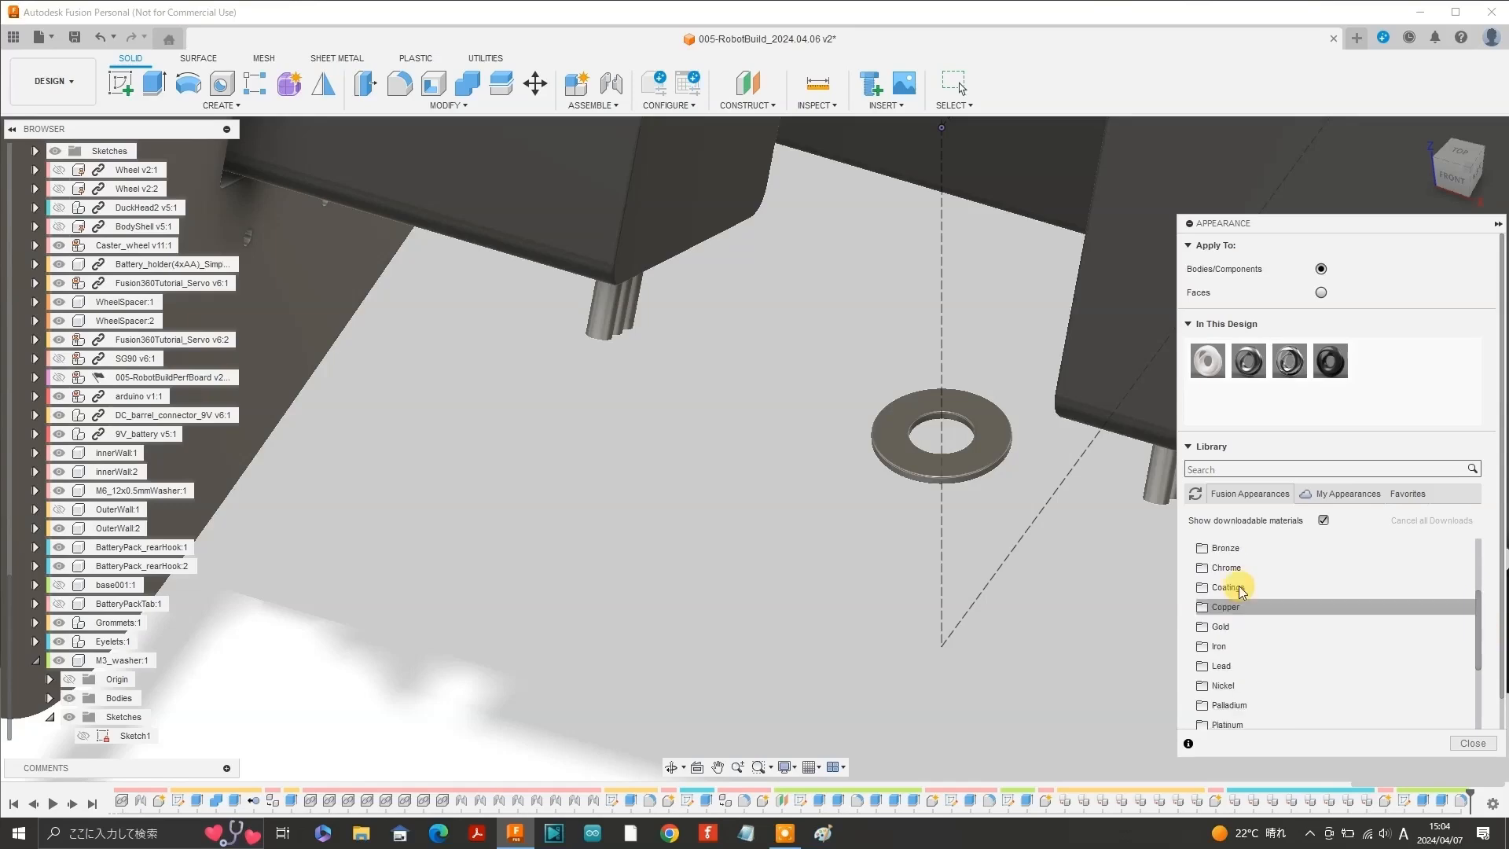
pyautogui.click(1231, 588)
pyautogui.moveTo(1228, 619); pyautogui.dragTo(983, 440)
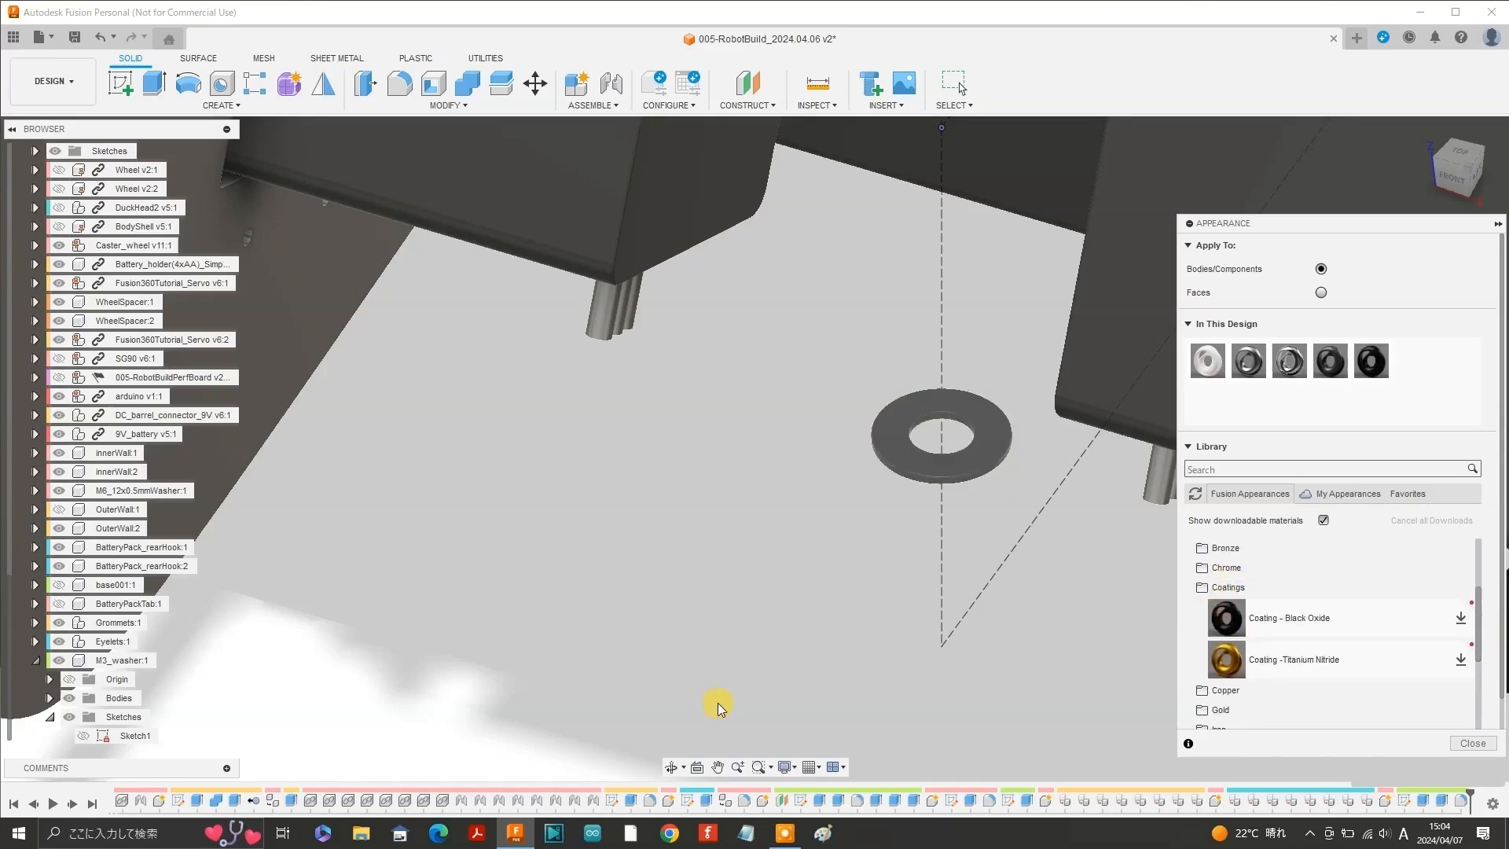
pyautogui.click(1472, 743)
# Show base001 and BatteryPackTab and view the model from the bottom.
pyautogui.click(1478, 179)
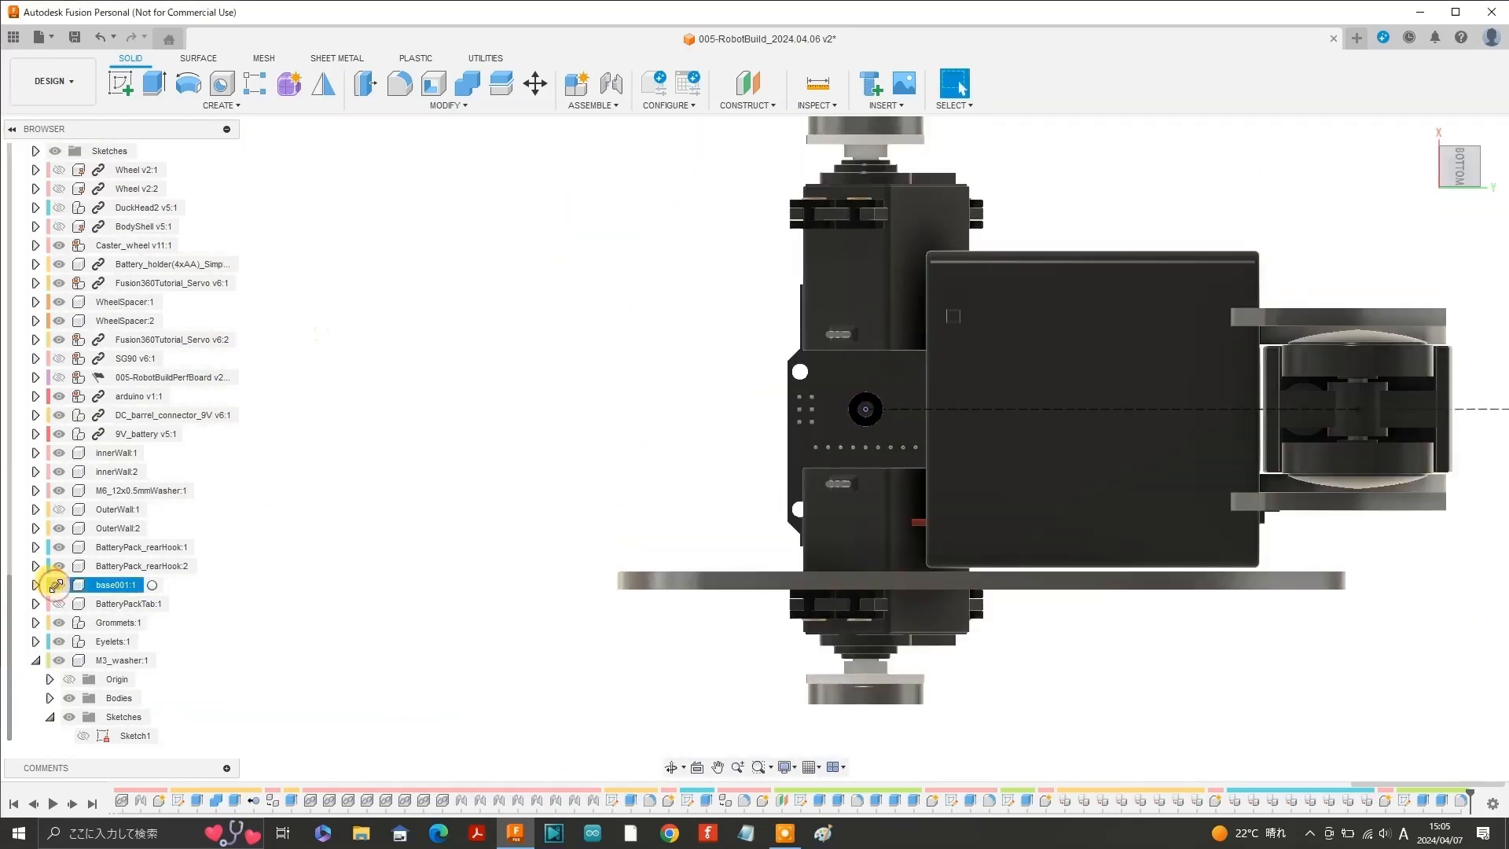
pyautogui.click(59, 604)
pyautogui.scroll(-5, 866, 409)
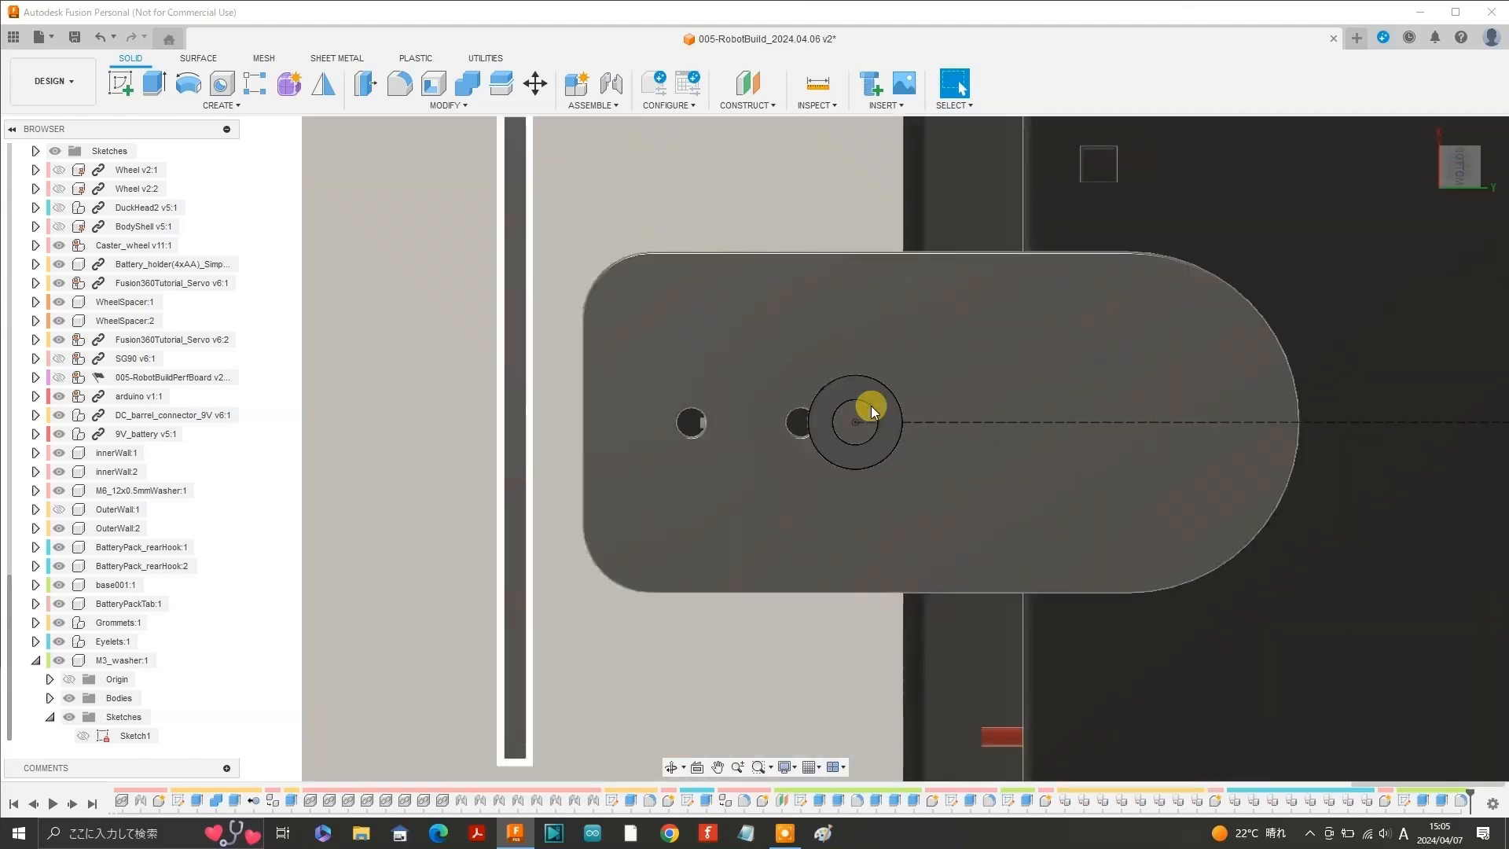
# Start a joint, hide base001 and BatteryPackTab, and snap the first component to the centre of the M3 washer.
pyautogui.click(595, 104)
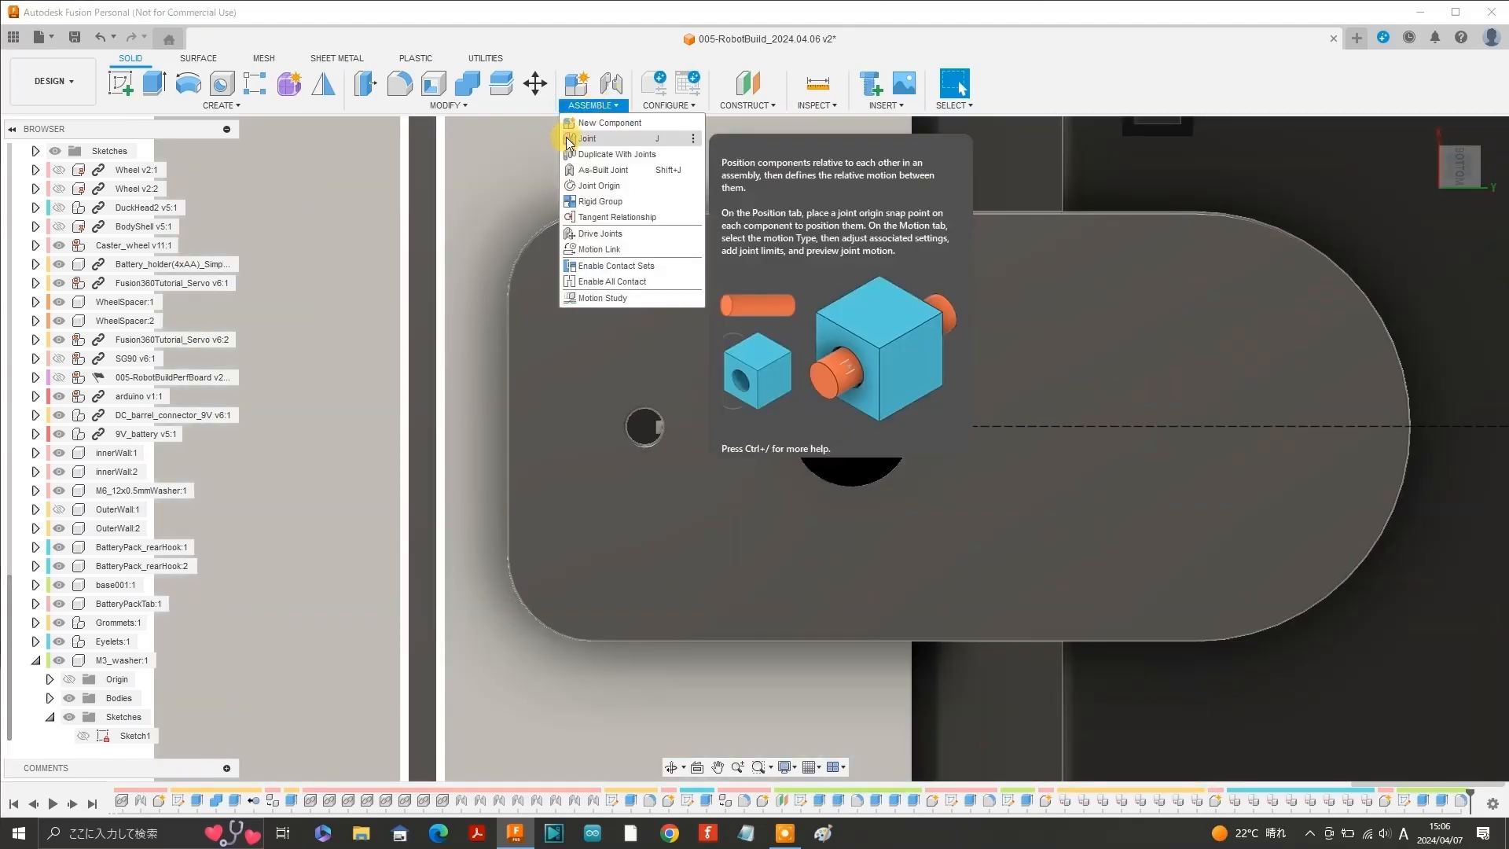
pyautogui.click(581, 138)
pyautogui.keyDown('shift'); pyautogui.moveTo(755, 449); pyautogui.dragTo(865, 275, button='middle'); pyautogui.keyUp('shift')
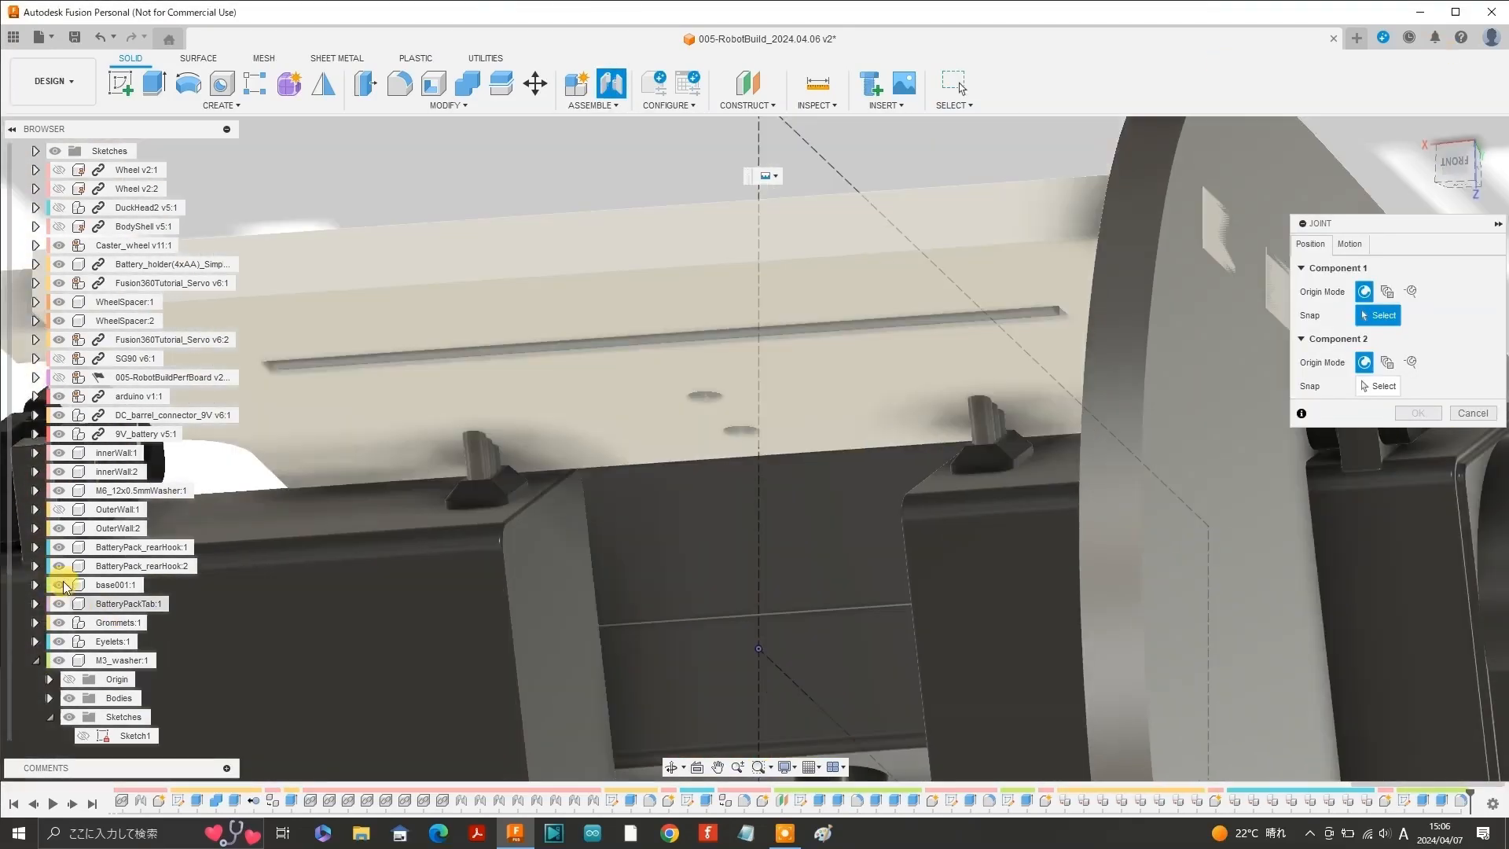
pyautogui.click(59, 585)
pyautogui.click(59, 604)
pyautogui.keyDown('shift'); pyautogui.moveTo(505, 481); pyautogui.dragTo(796, 390, button='middle'); pyautogui.keyUp('shift')
pyautogui.scroll(-10, 795, 390)
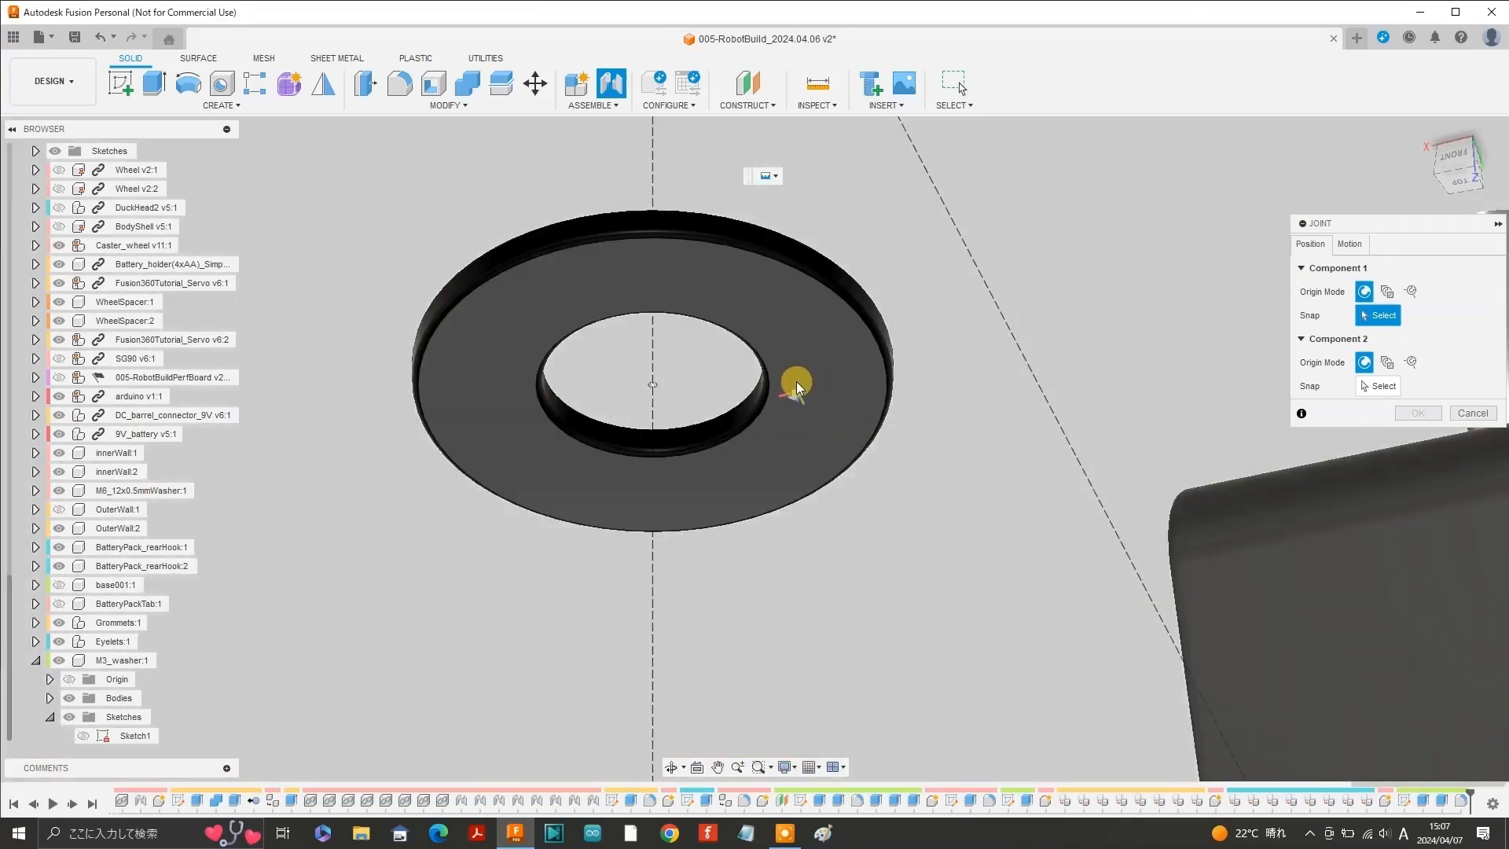
pyautogui.click(650, 385)
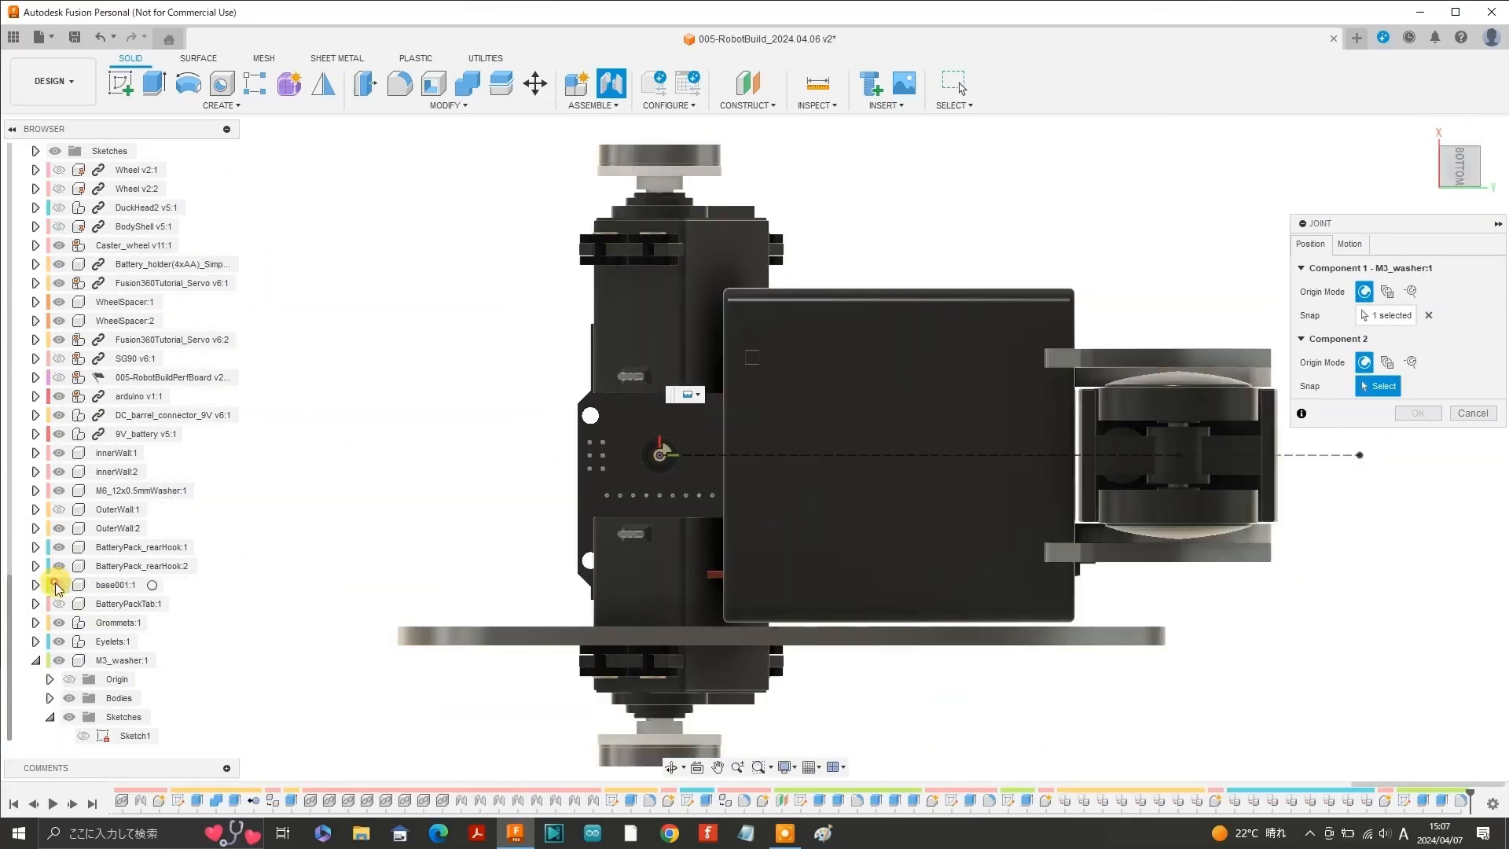
# Show base001 and BatteryPackTab and join the washer to the centre of the tab's hole nearer its rounded end.
pyautogui.click(55, 585)
pyautogui.click(59, 603)
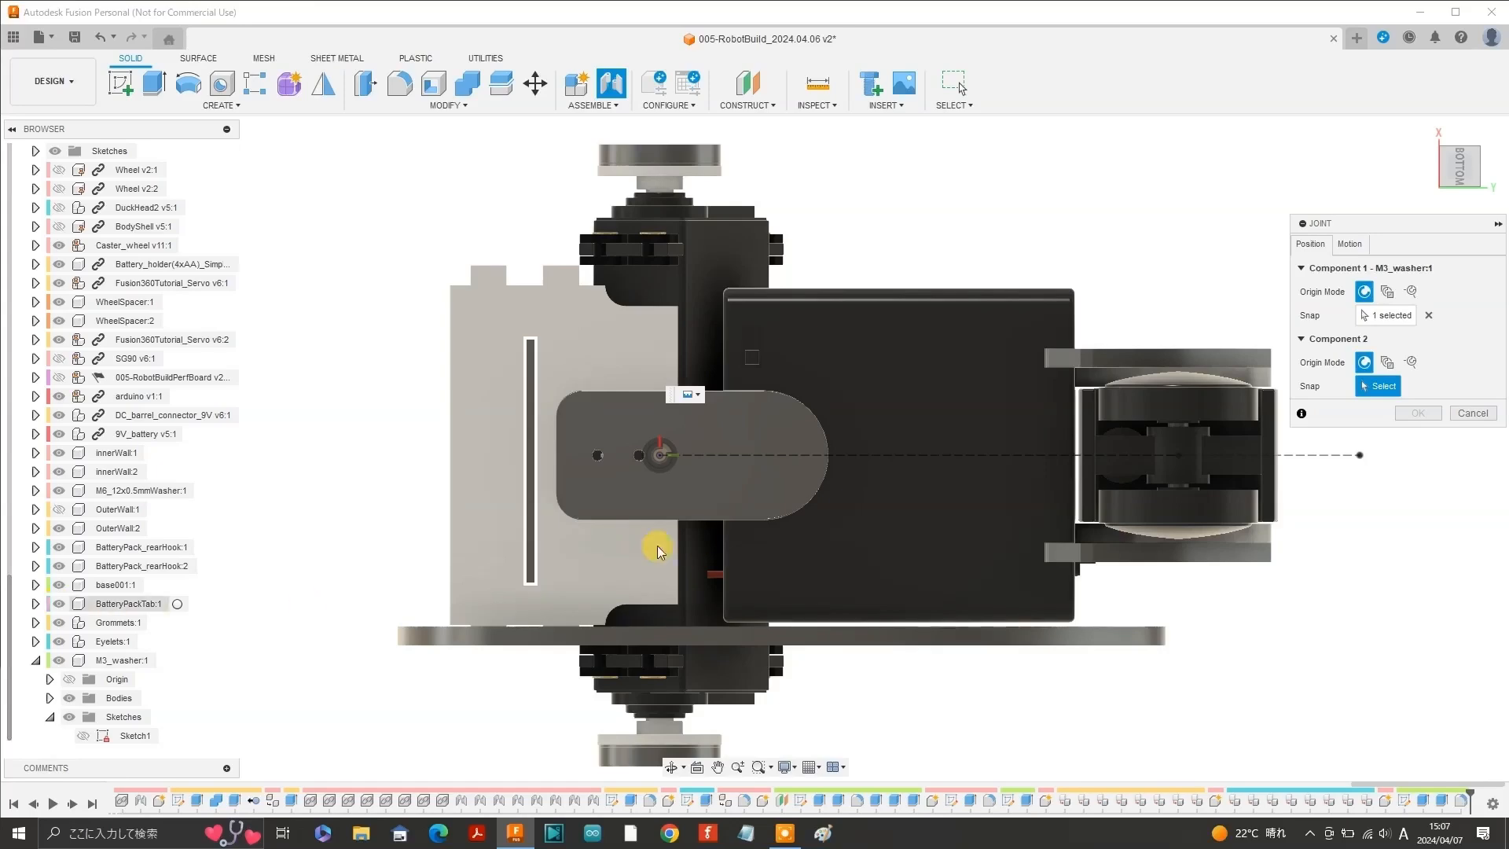
pyautogui.scroll(10, 639, 463)
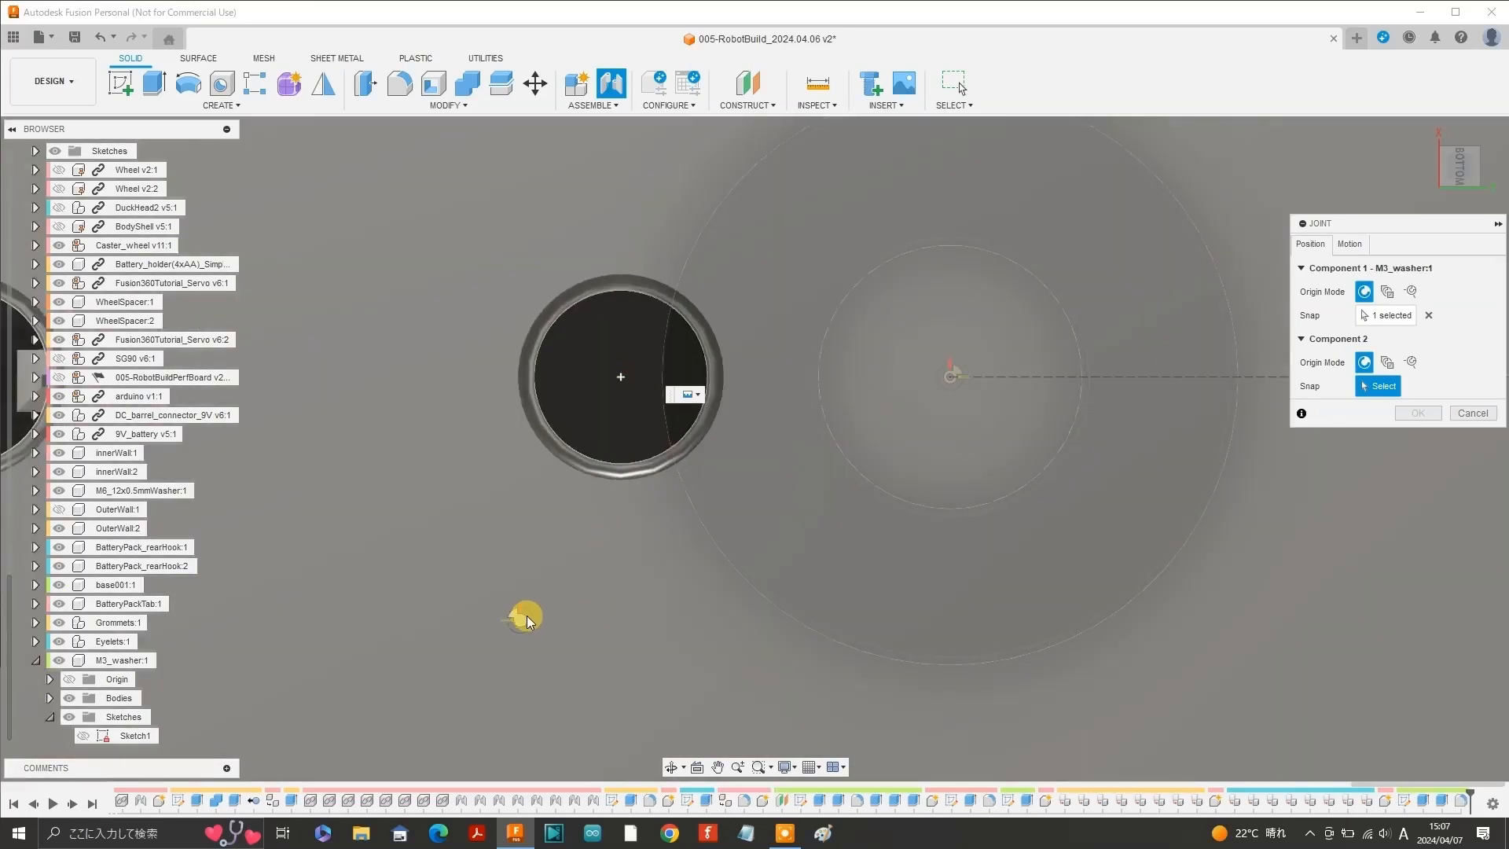
pyautogui.click(618, 373)
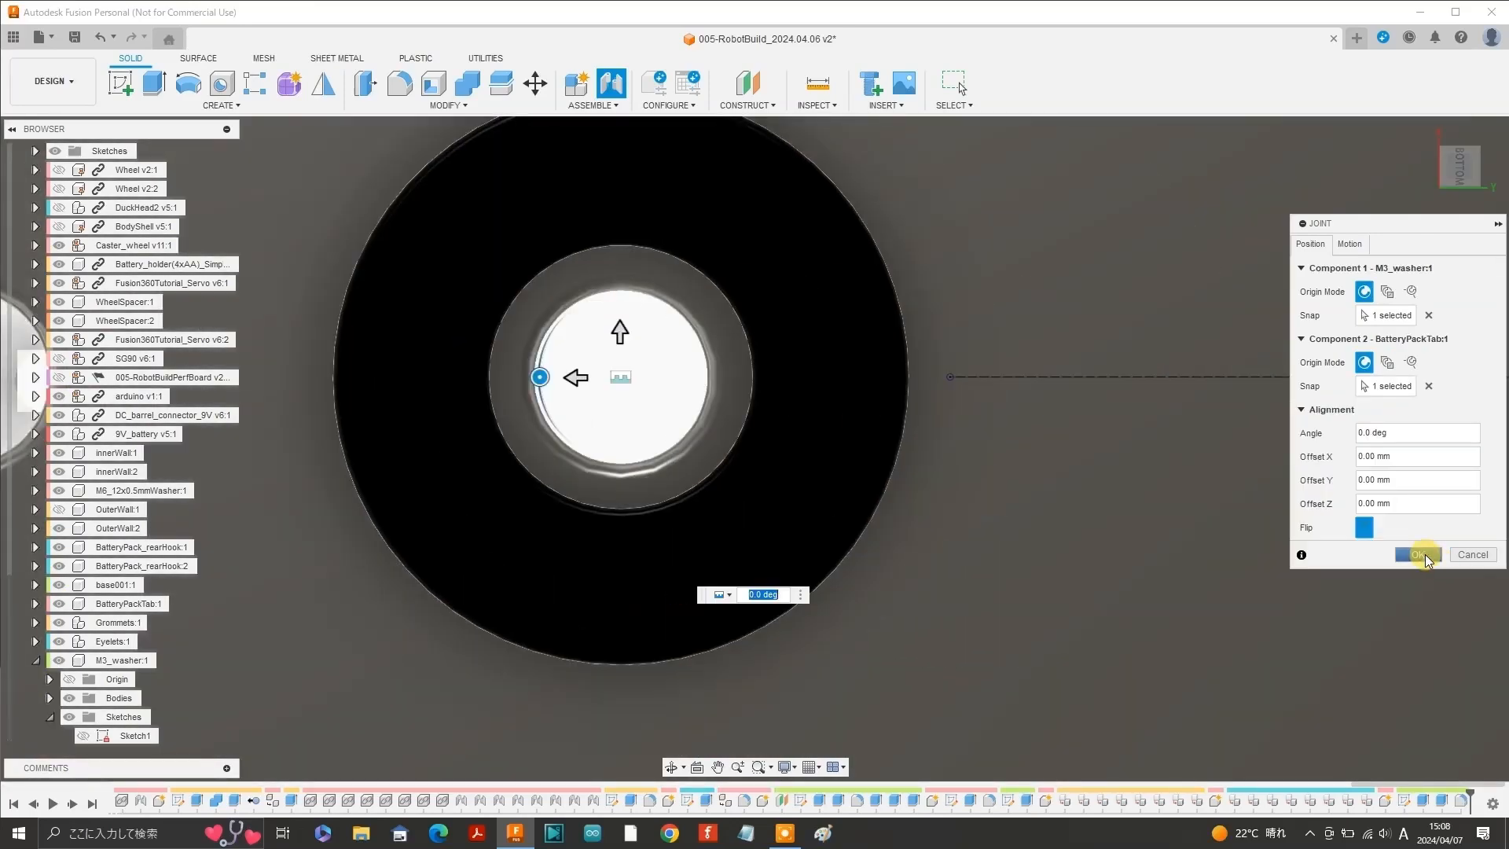
pyautogui.click(1420, 555)
# Create a copy of the M3_washer component moved about 10 mm towards the tab's other hole.
pyautogui.click(114, 736)
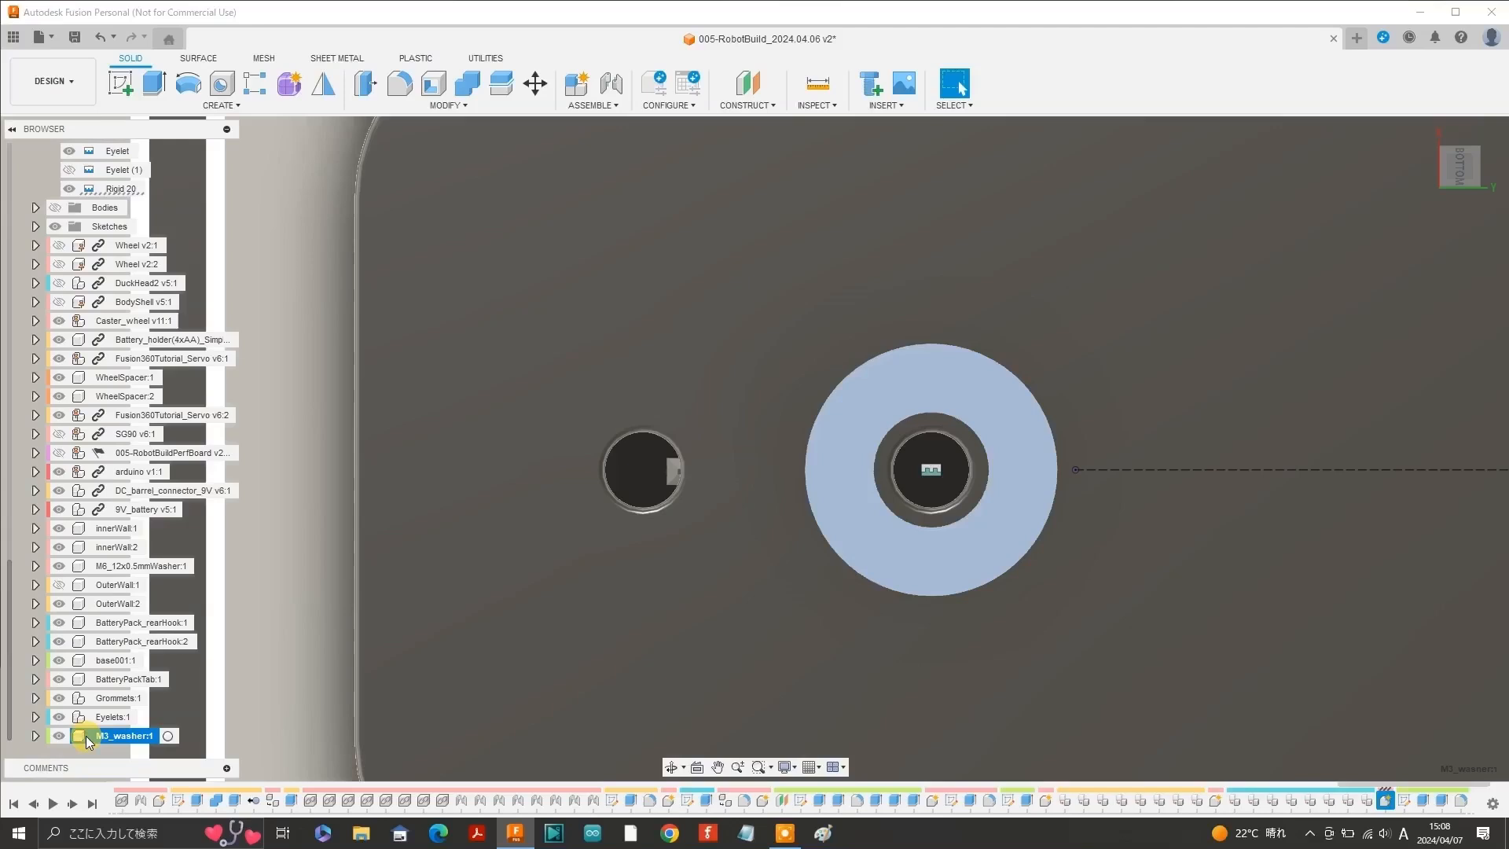
pyautogui.click(533, 81)
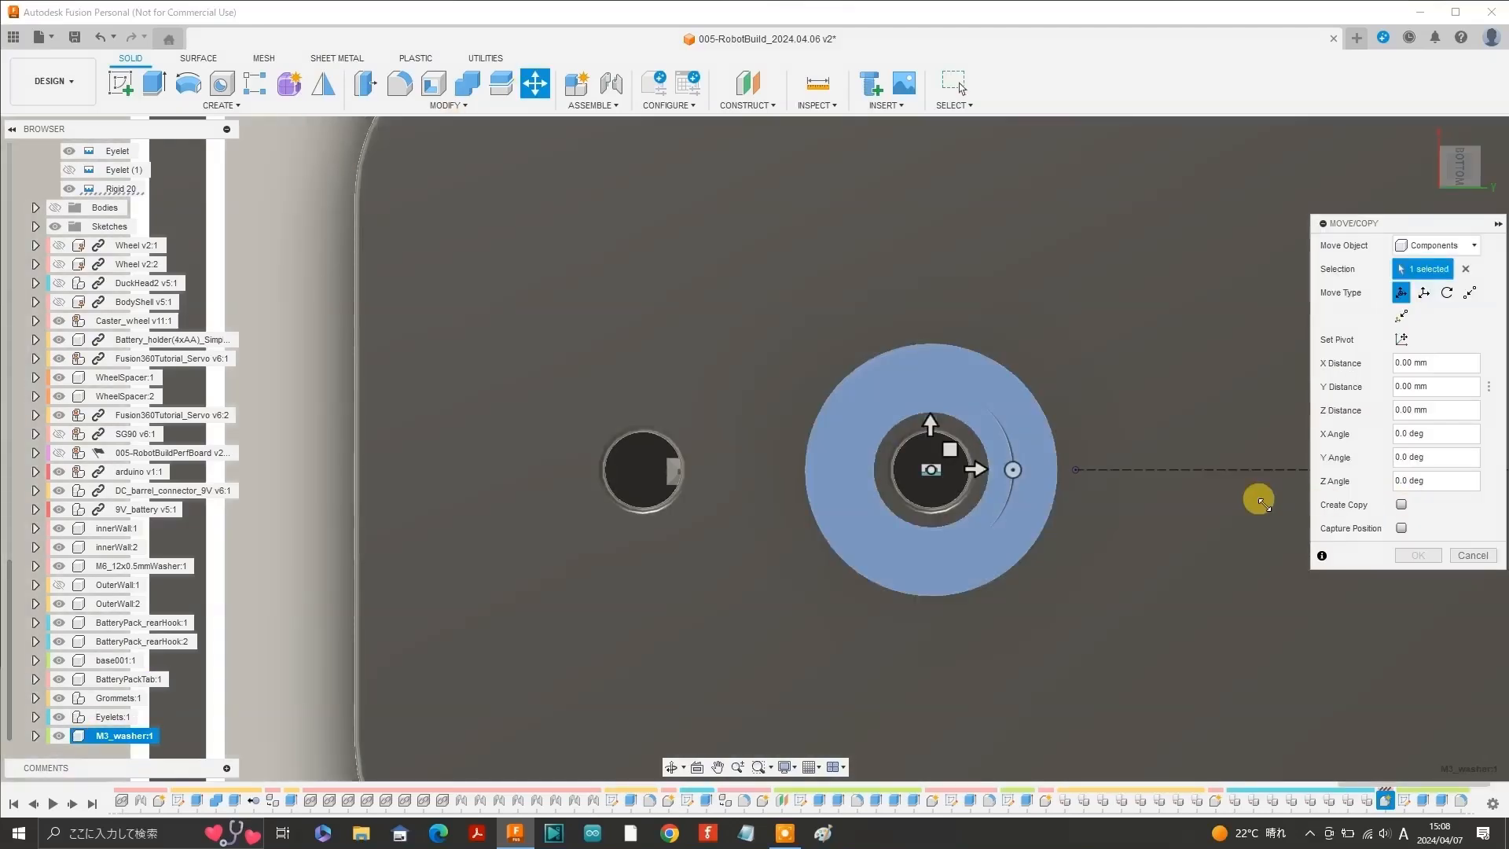
pyautogui.click(1402, 504)
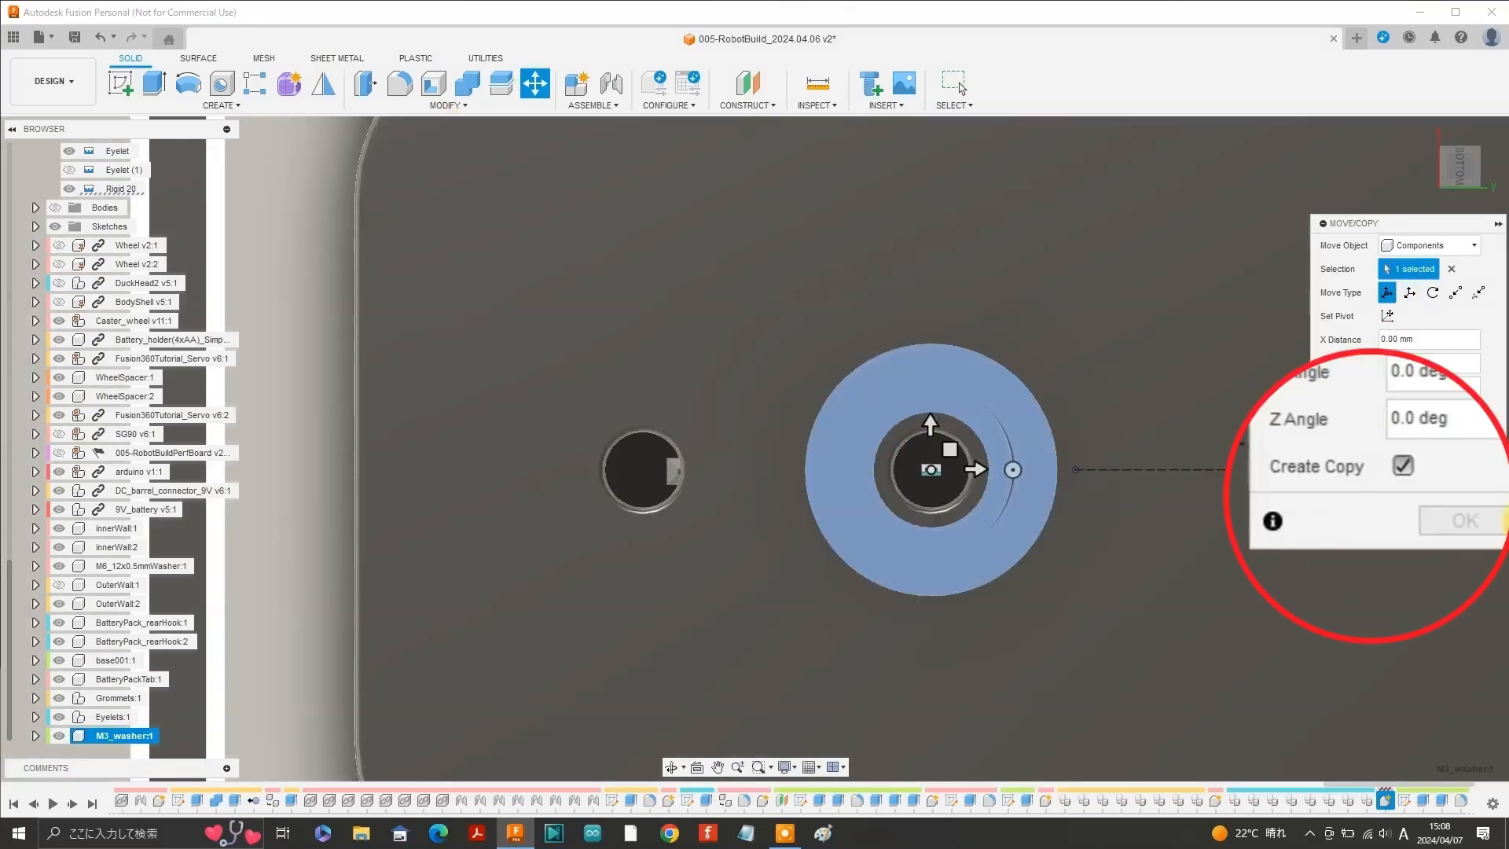
pyautogui.moveTo(974, 469); pyautogui.dragTo(610, 458)
pyautogui.click(1418, 508)
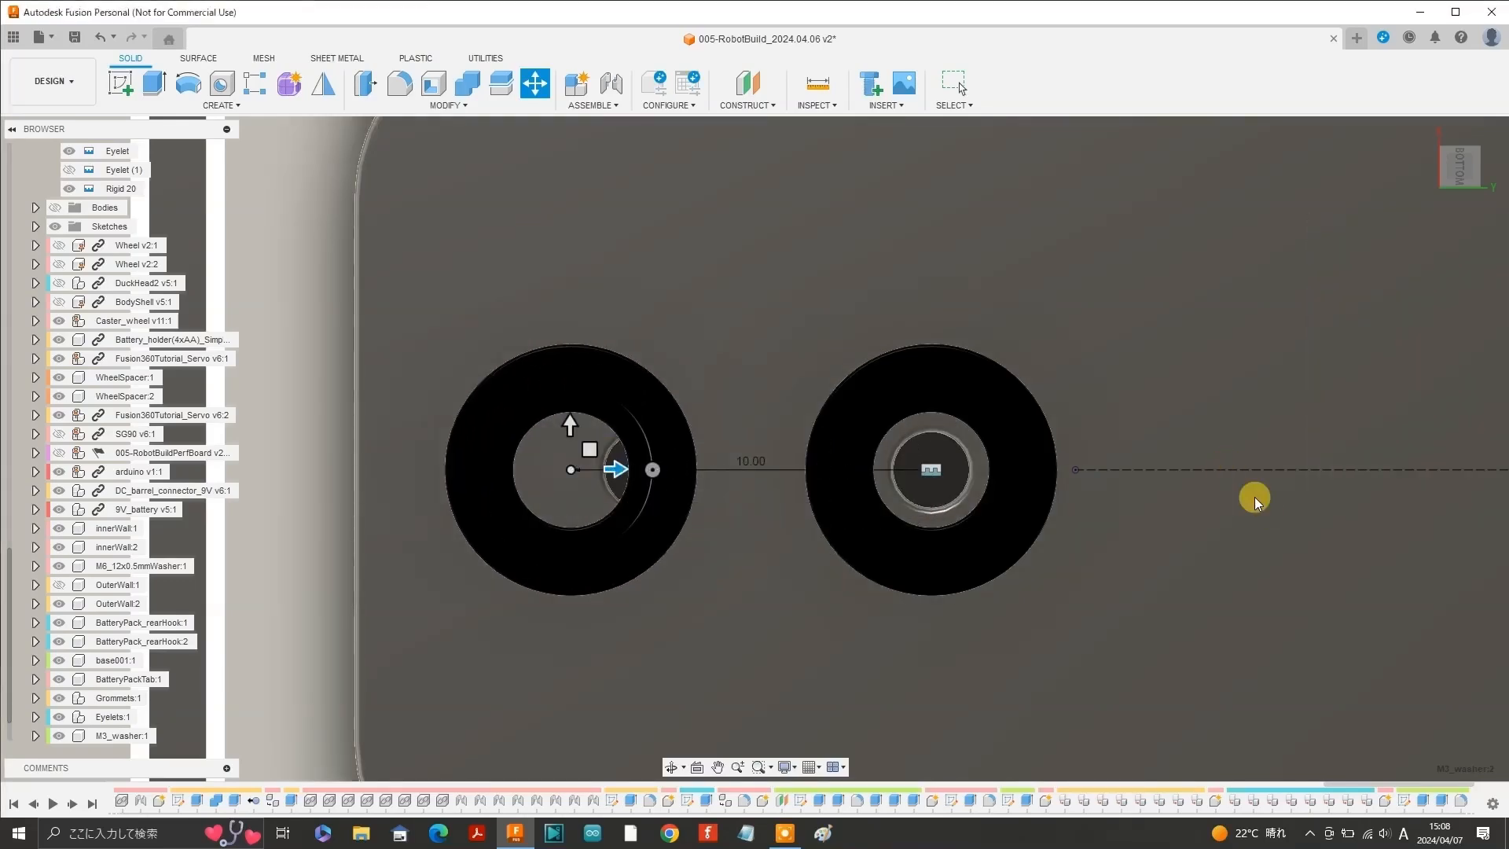
# Hide base001 and BatteryPackTab, start another joint, and snap the first component to the centre of the copied washer.
pyautogui.scroll(-8, 787, 523)
pyautogui.click(1460, 138)
pyautogui.click(1460, 138)
pyautogui.keyDown('shift'); pyautogui.moveTo(1179, 440); pyautogui.dragTo(707, 472, button='middle'); pyautogui.keyUp('shift')
pyautogui.scroll(4, 731, 393)
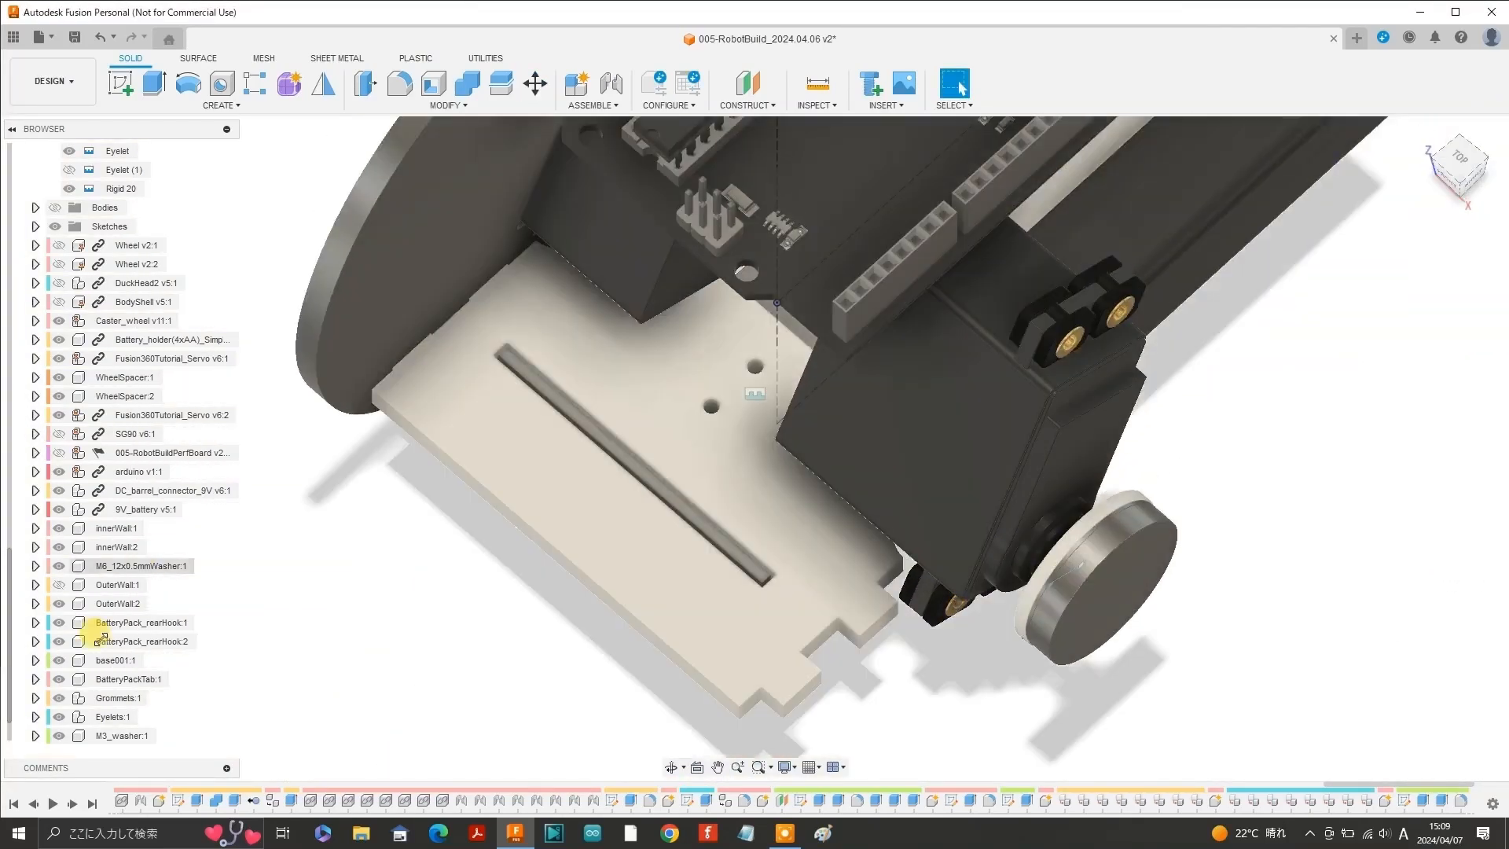
pyautogui.click(59, 660)
pyautogui.click(59, 679)
pyautogui.scroll(5, 634, 427)
pyautogui.click(594, 105)
pyautogui.click(579, 128)
pyautogui.click(705, 455)
# Complete the joint by snapping the copied washer to the centre of the tab's remaining screw hole.
pyautogui.scroll(-4, 704, 455)
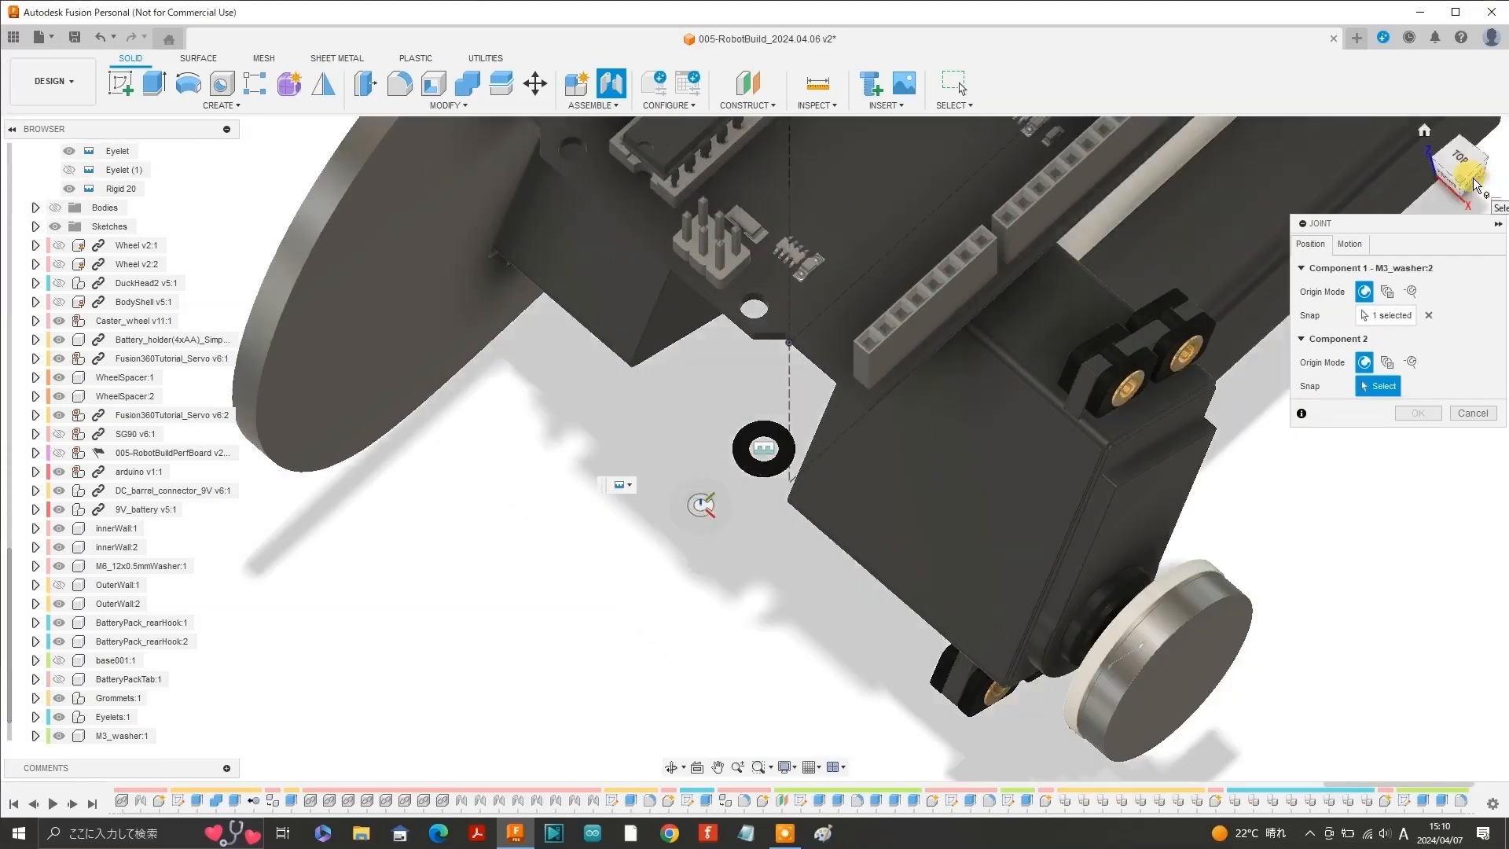
pyautogui.click(1475, 184)
pyautogui.scroll(5, 716, 498)
pyautogui.click(642, 428)
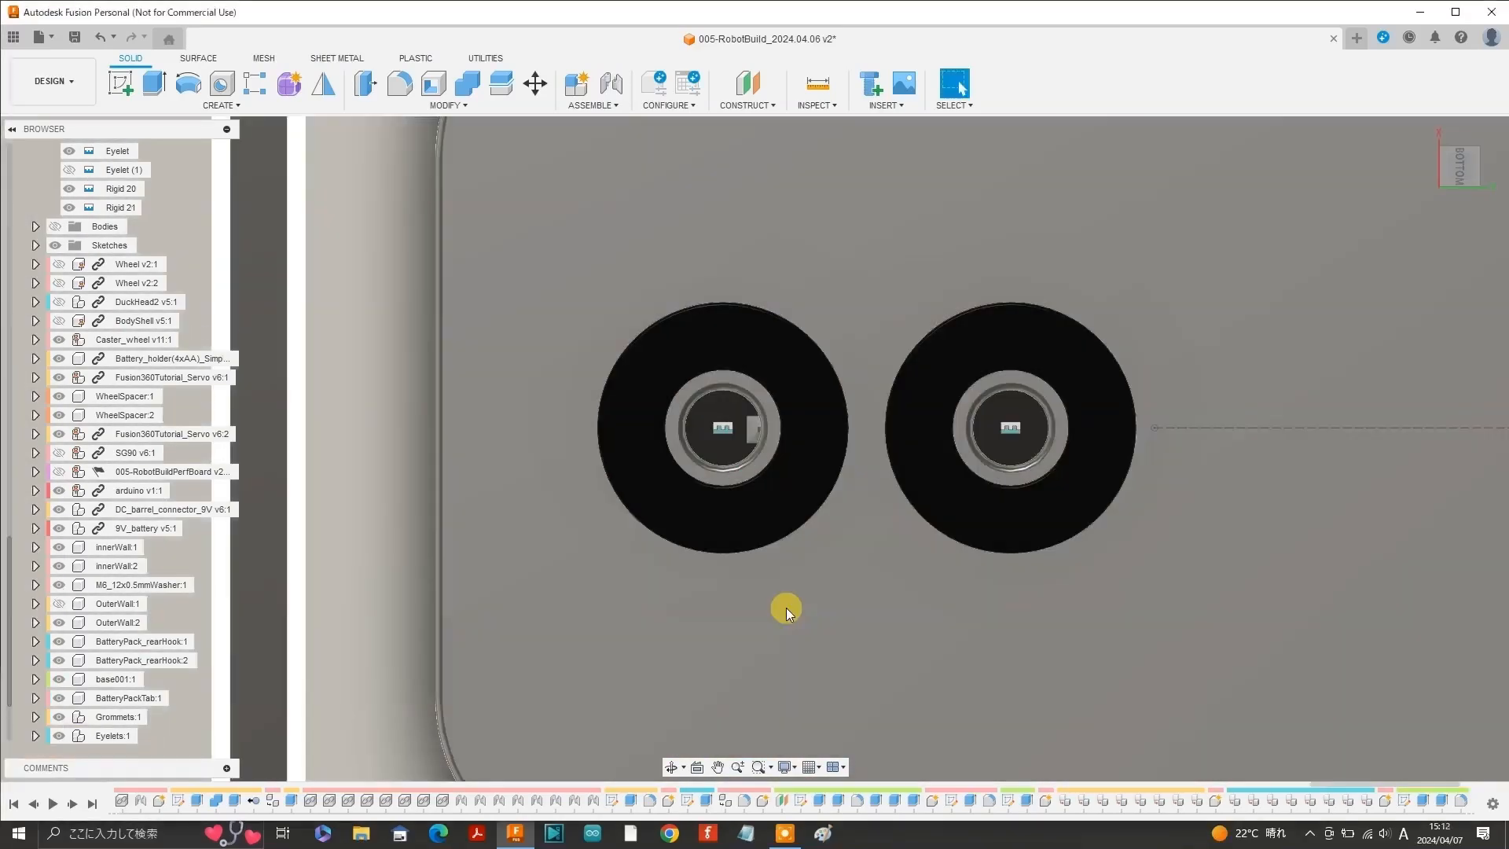
# Rename the two rigid washer joints as M3_washer_toBatteryTab.
pyautogui.scroll(-5, 1037, 525)
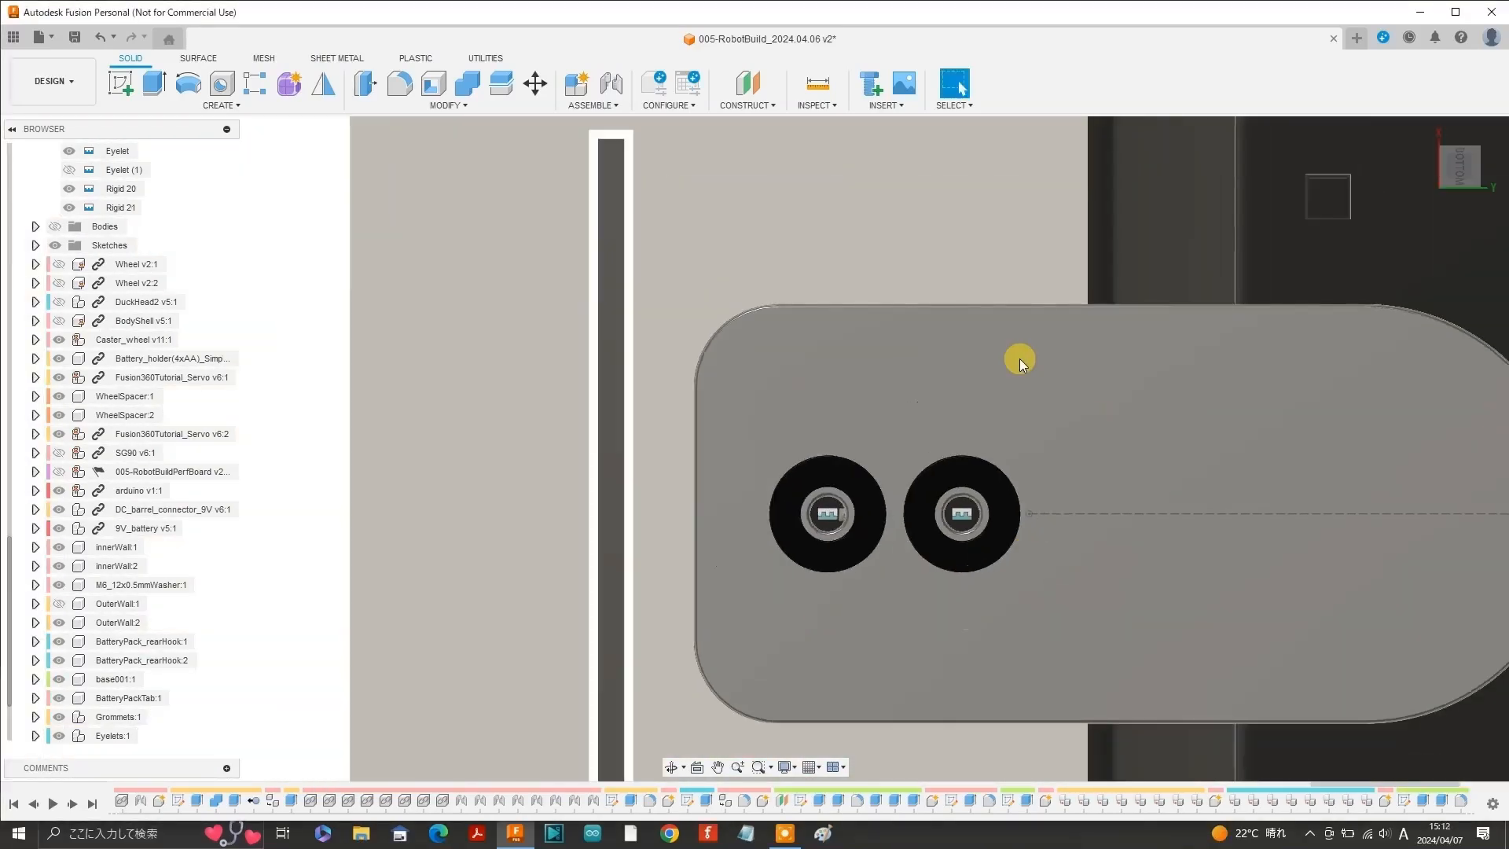
pyautogui.write('M3_washer_toBatteryTab')
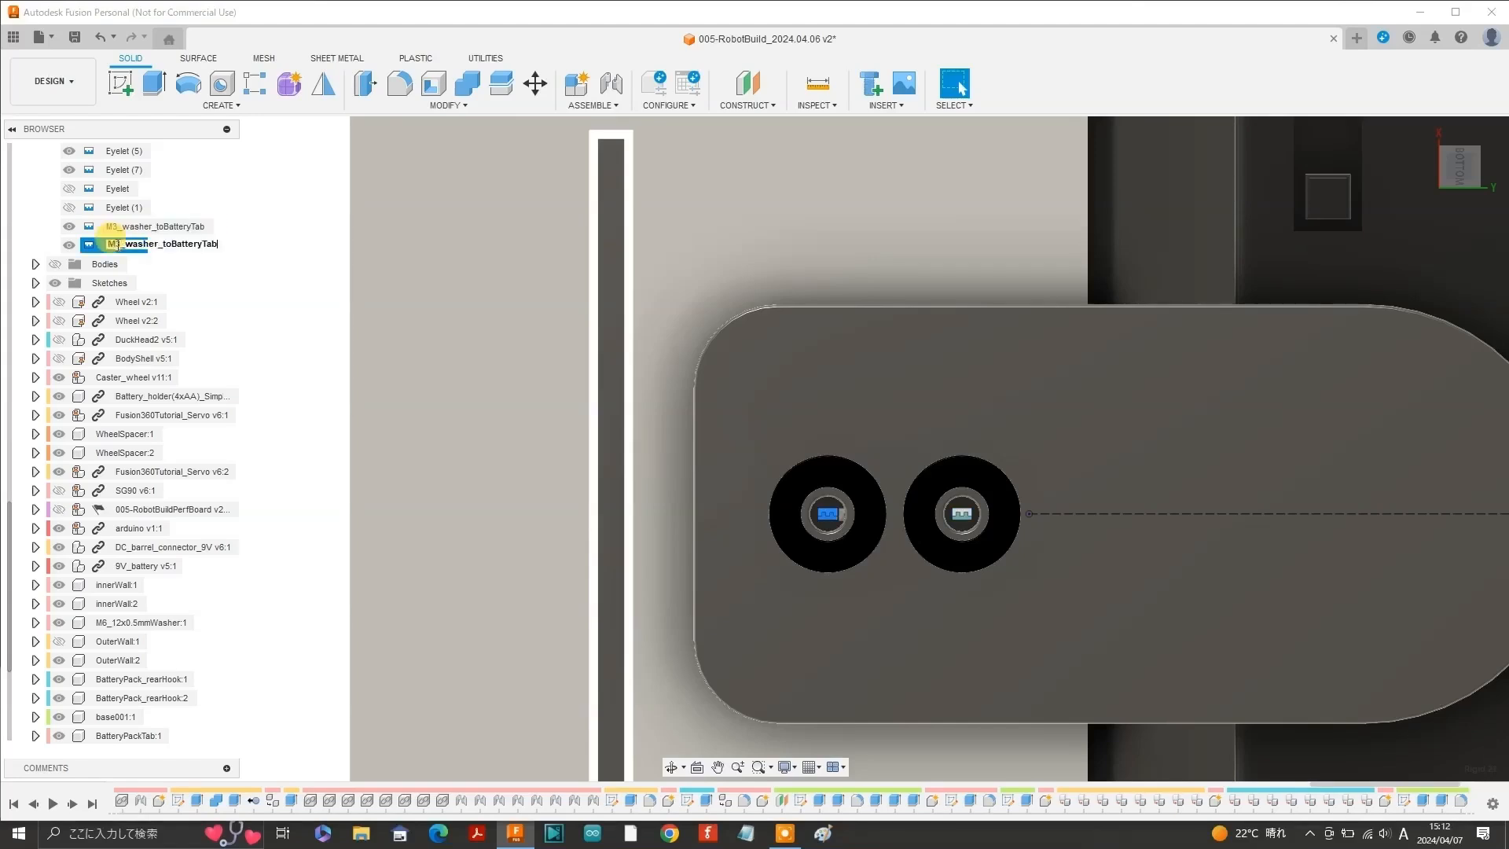
pyautogui.press('Return')
# Hide both M3_washer_toBatteryTab joints.
pyautogui.click(69, 227)
pyautogui.click(68, 246)
pyautogui.scroll(-3, 413, 407)
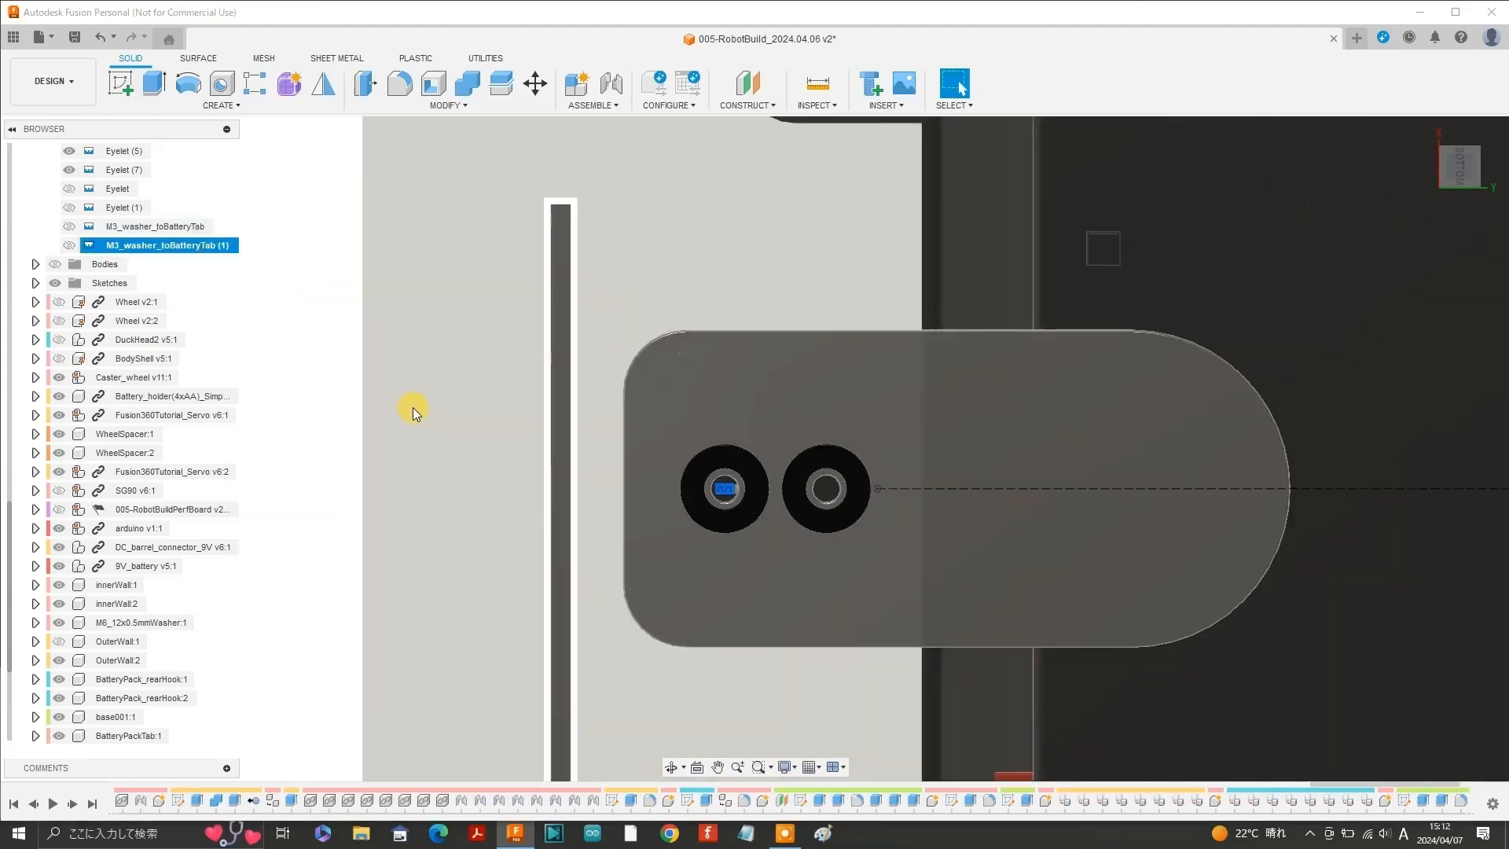
pyautogui.scroll(-2, 347, 341)
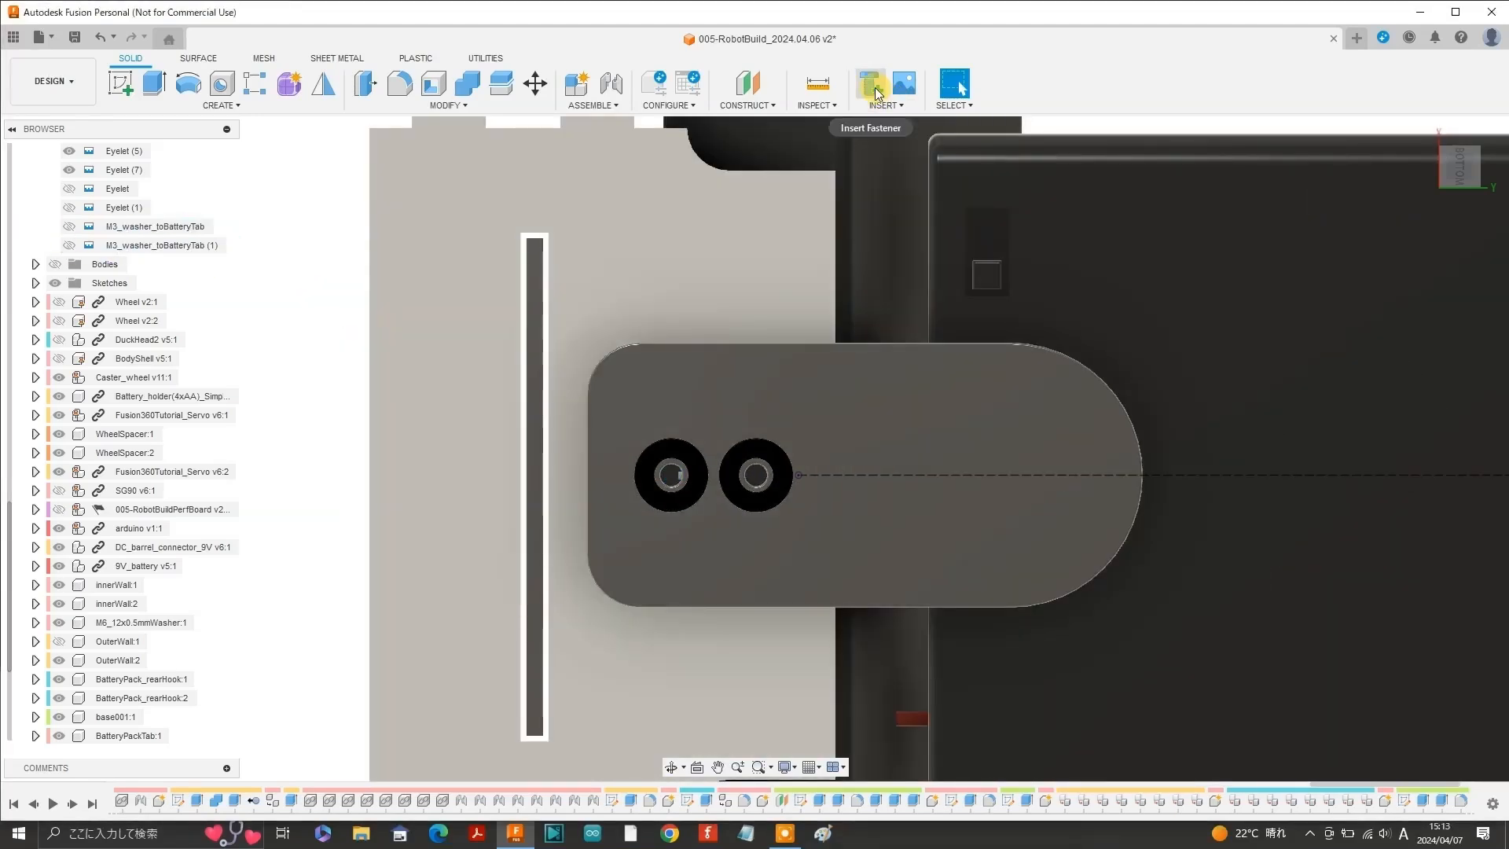
# Insert a black steel M3x8 binding head screw (JIS B 1111) and position it beside the washers on the battery pack tab.
pyautogui.click(875, 87)
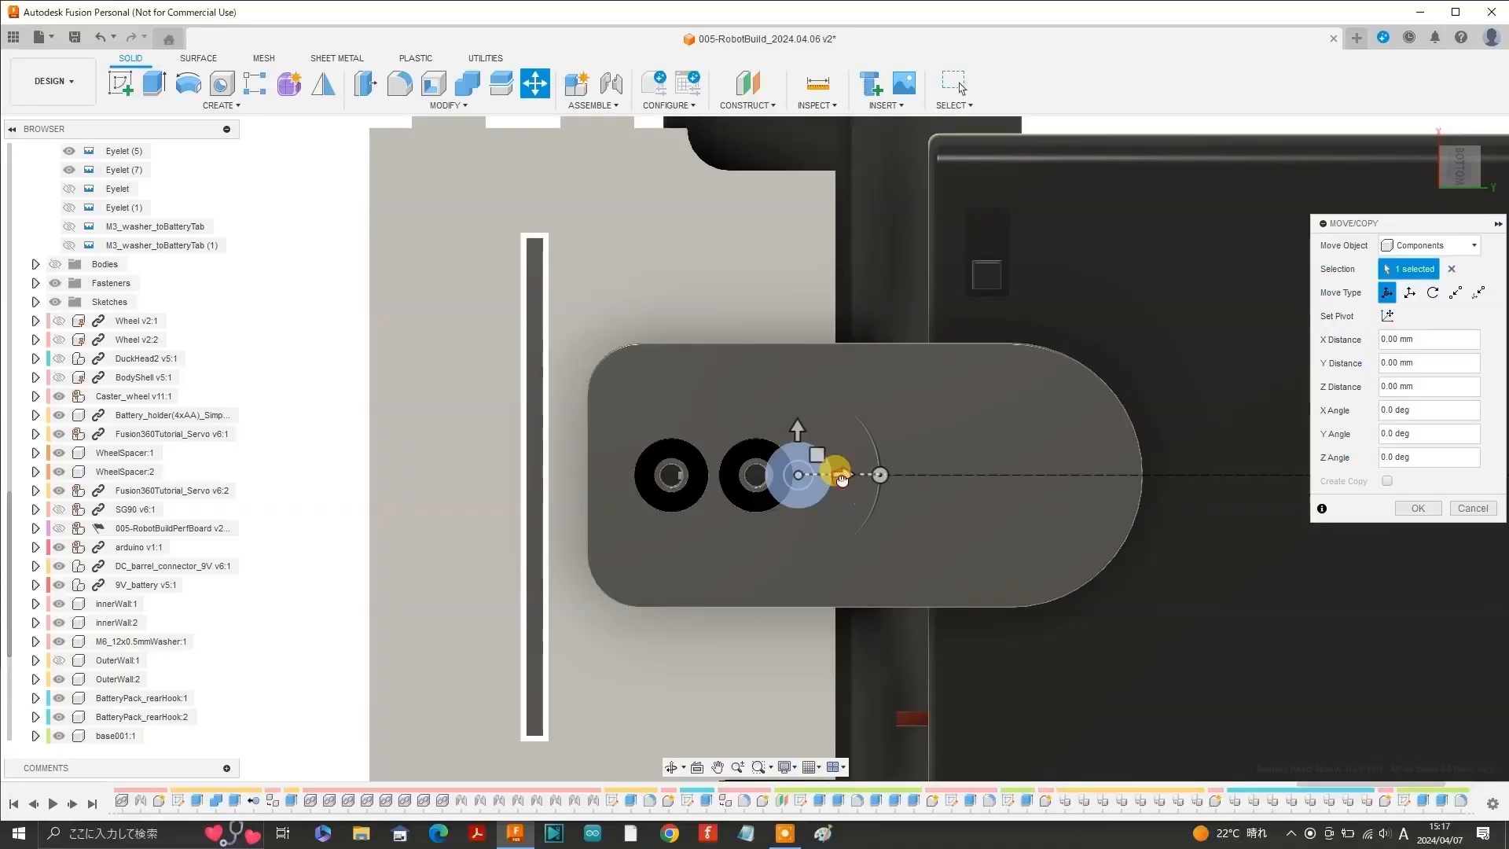
pyautogui.moveTo(842, 478); pyautogui.dragTo(799, 478)
pyautogui.click(1418, 508)
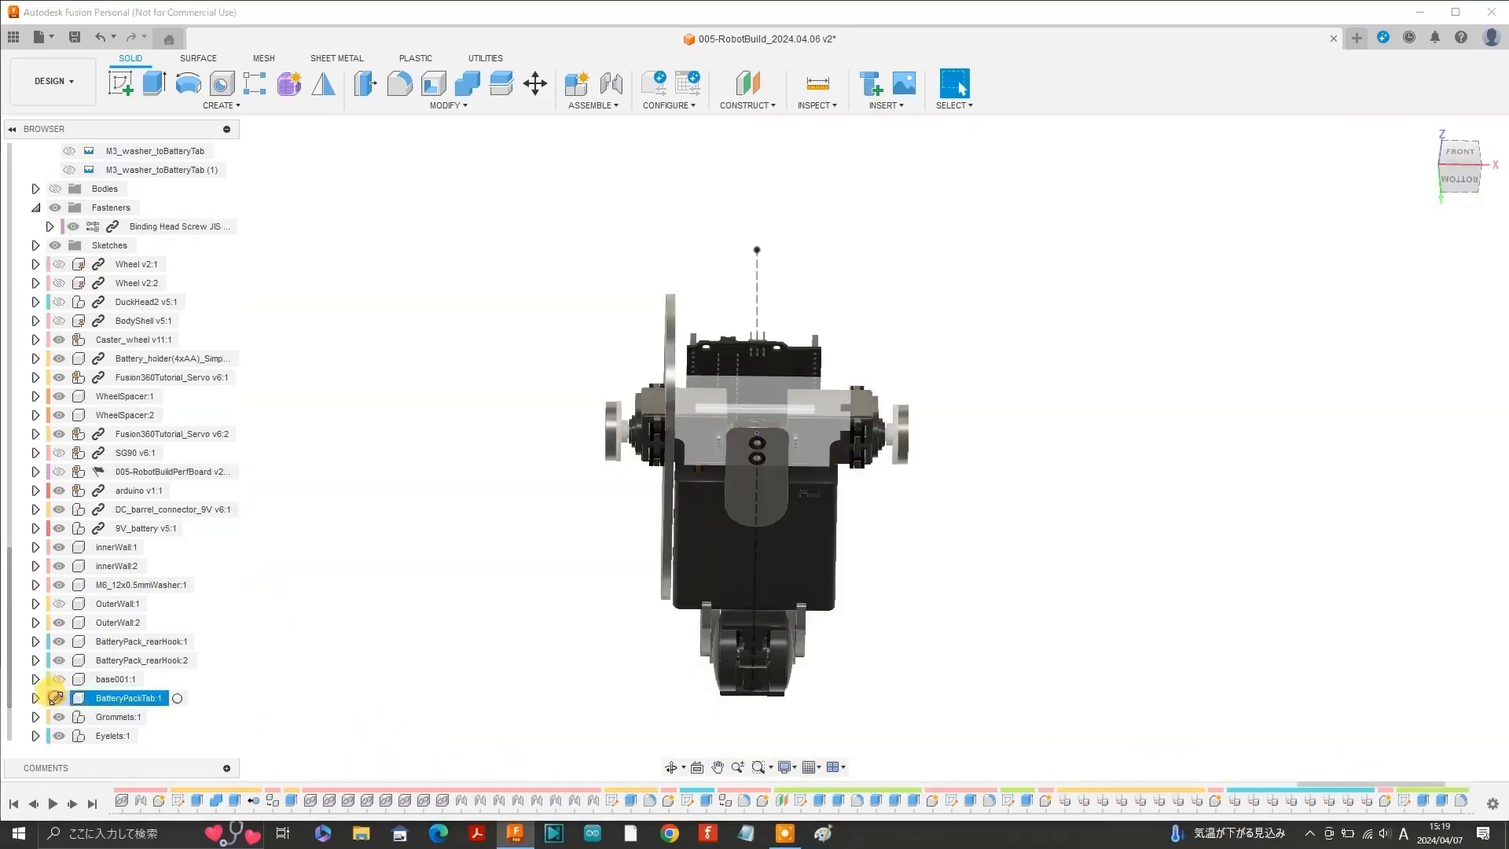
# Hide BatteryPackTab and join the binding head screw's head underside rigidly to the centre of M3_washer:2.
pyautogui.click(55, 698)
pyautogui.scroll(10, 747, 433)
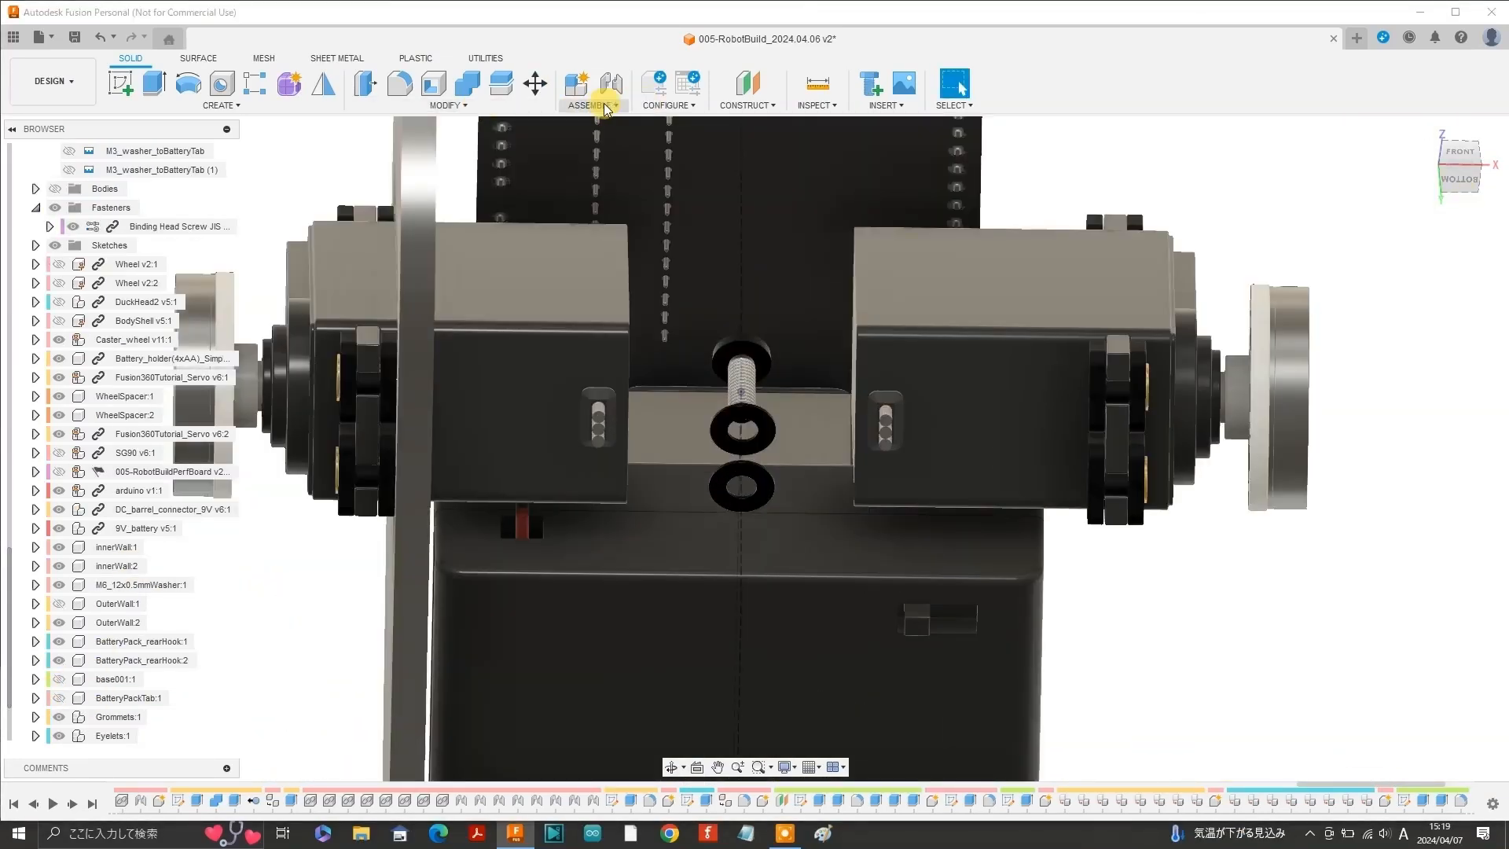
pyautogui.click(605, 106)
pyautogui.click(593, 142)
pyautogui.scroll(5, 753, 353)
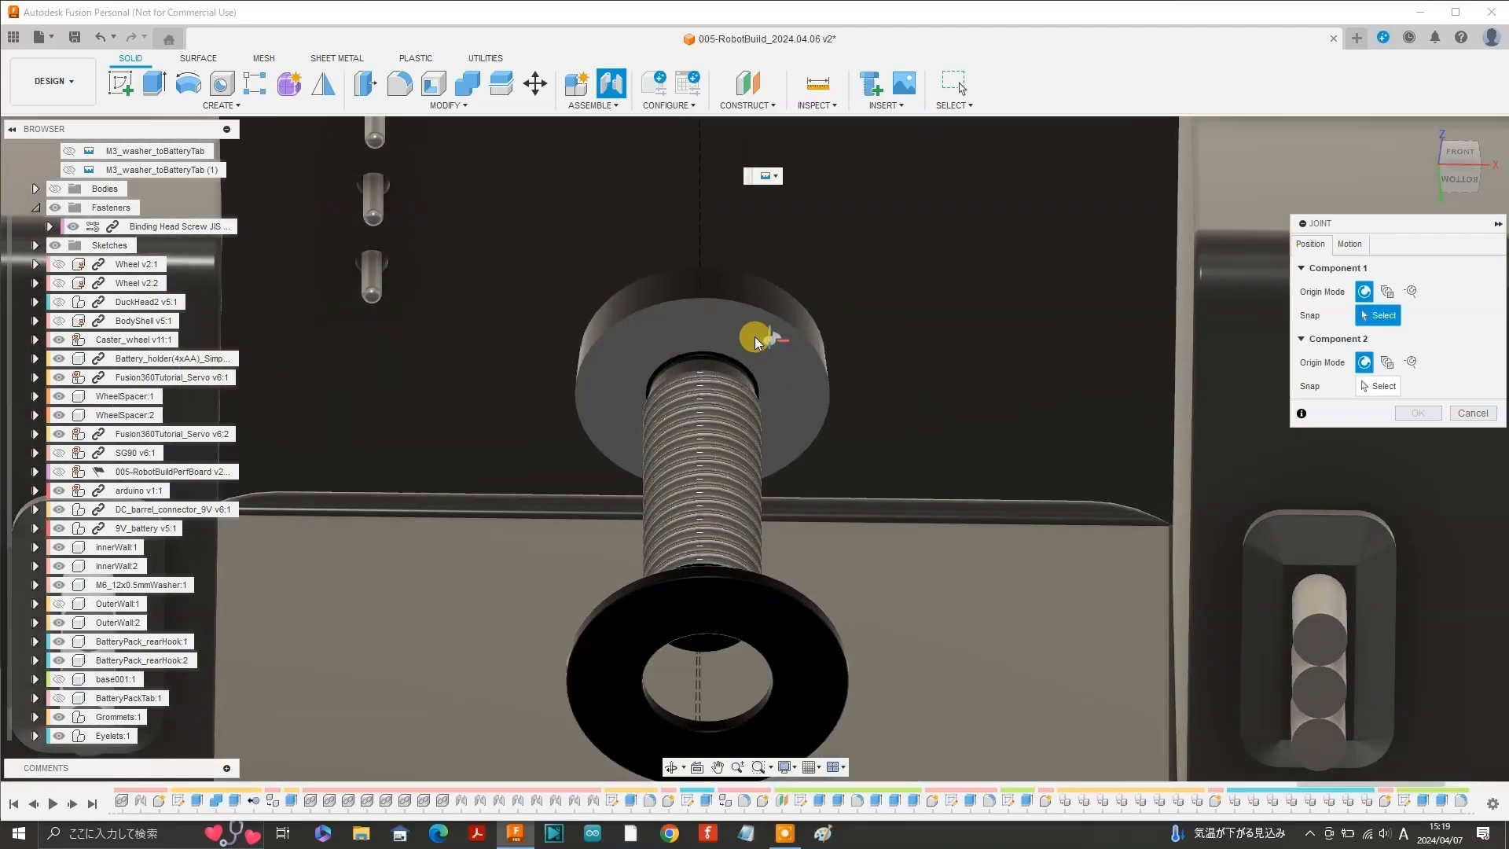
pyautogui.click(753, 342)
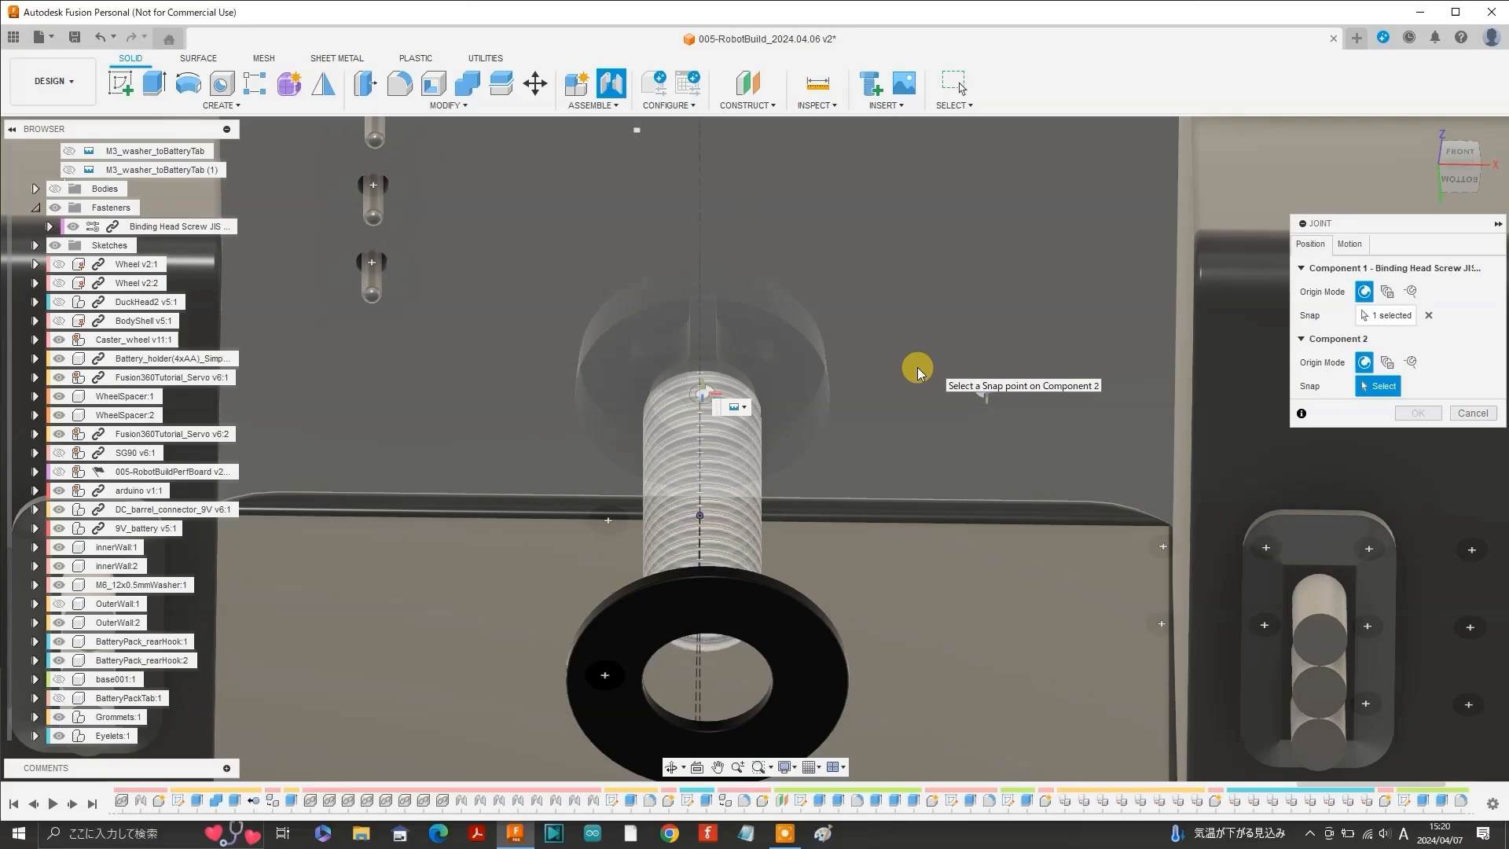
pyautogui.scroll(-5, 917, 367)
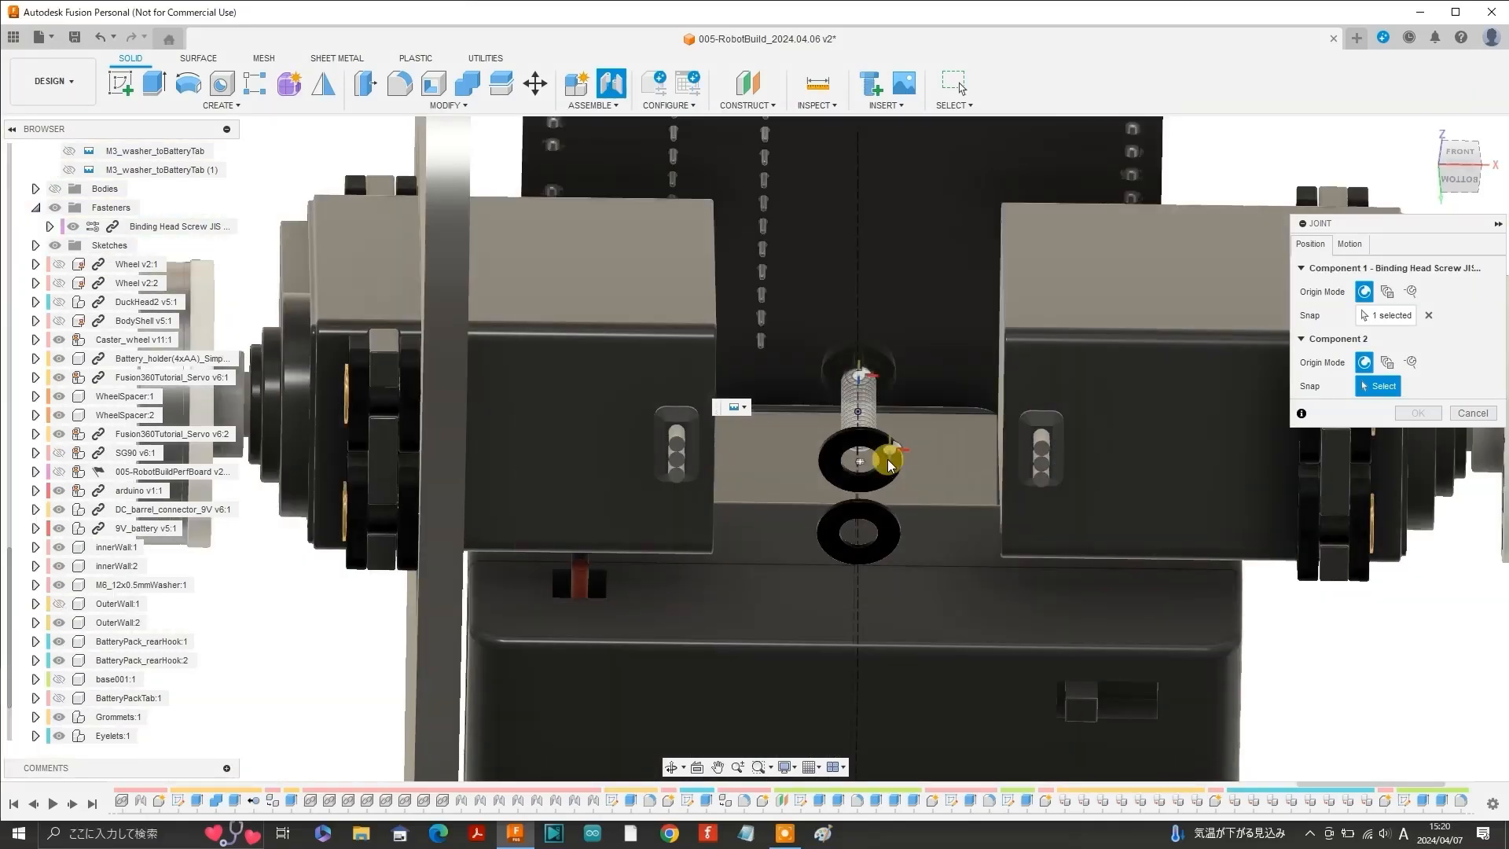
pyautogui.click(860, 460)
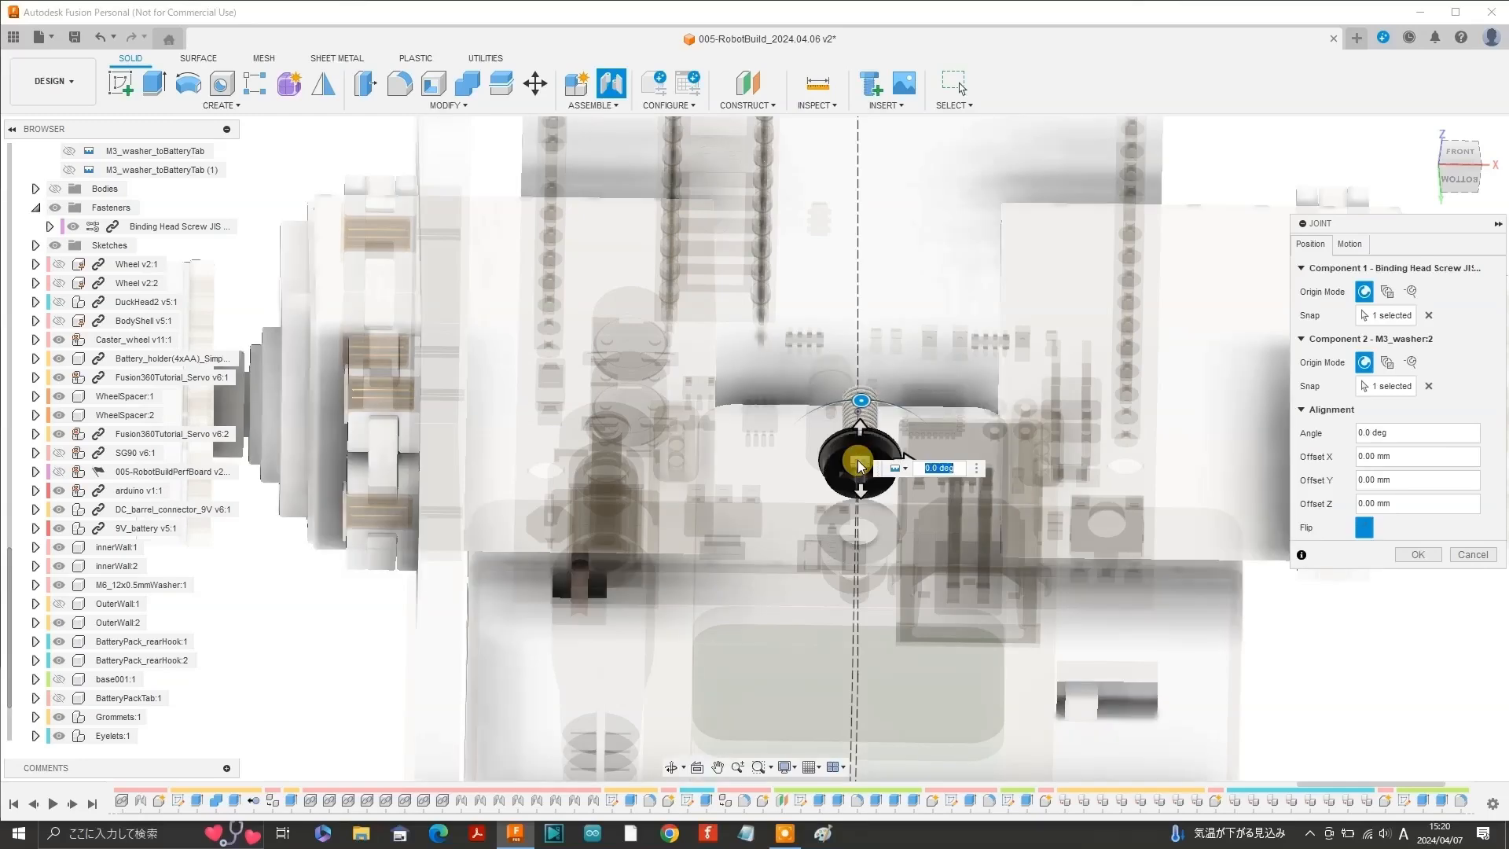
pyautogui.click(1419, 554)
# Rename the new rigid screw joint as M3_Screw_toBatteryTab.
pyautogui.doubleClick(122, 187)
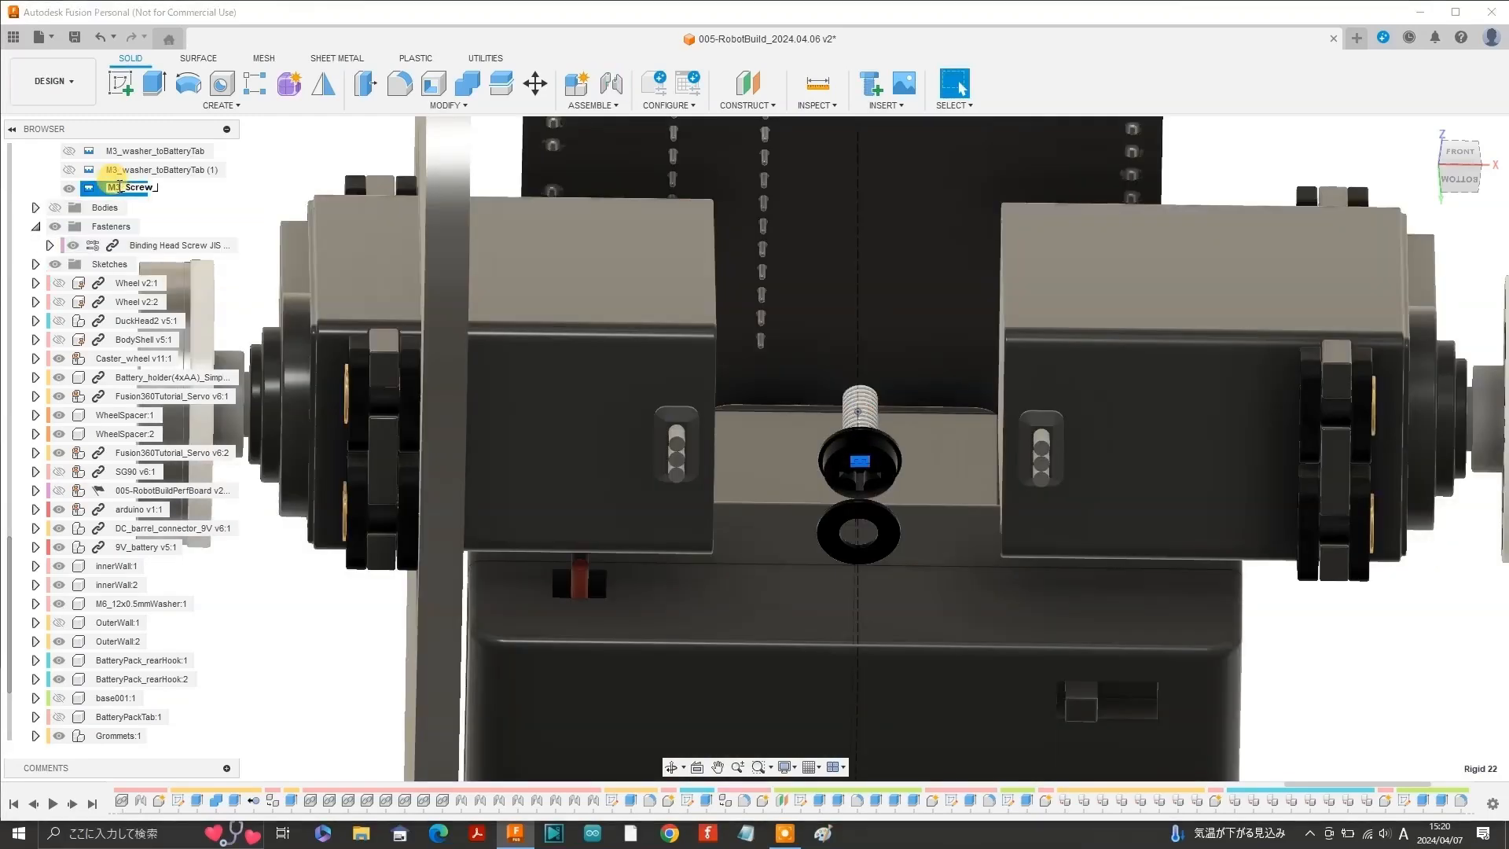
pyautogui.write('M3_Screw_toBatteryTab')
pyautogui.press('Return')
# Create a copy of the binding head screw and move it straight down, clear of the chassis.
pyautogui.scroll(-3, 1033, 483)
pyautogui.click(933, 470)
pyautogui.press('m')
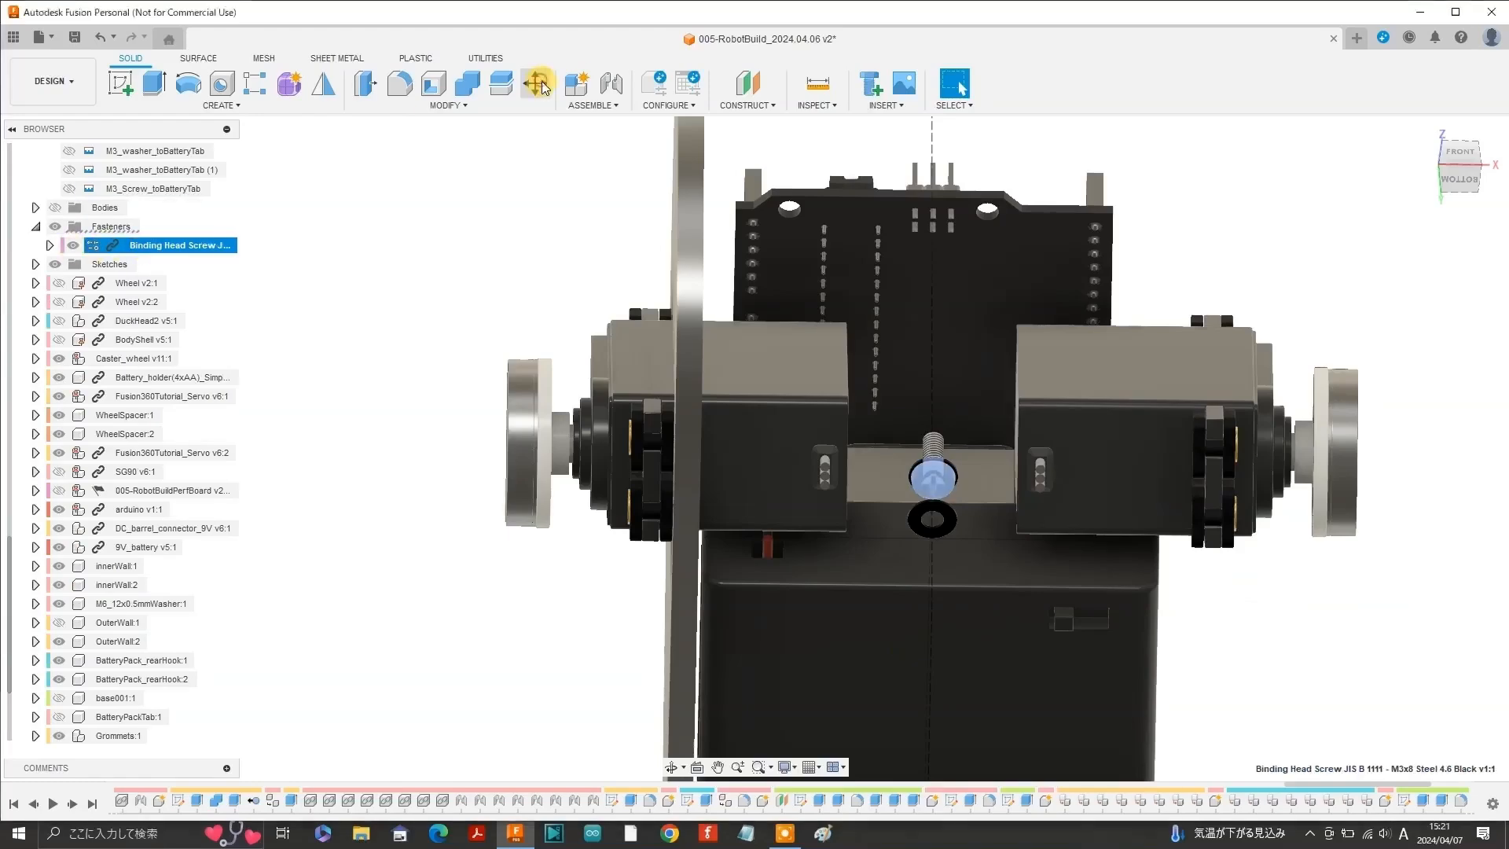
pyautogui.click(1402, 505)
pyautogui.moveTo(933, 500); pyautogui.dragTo(935, 610)
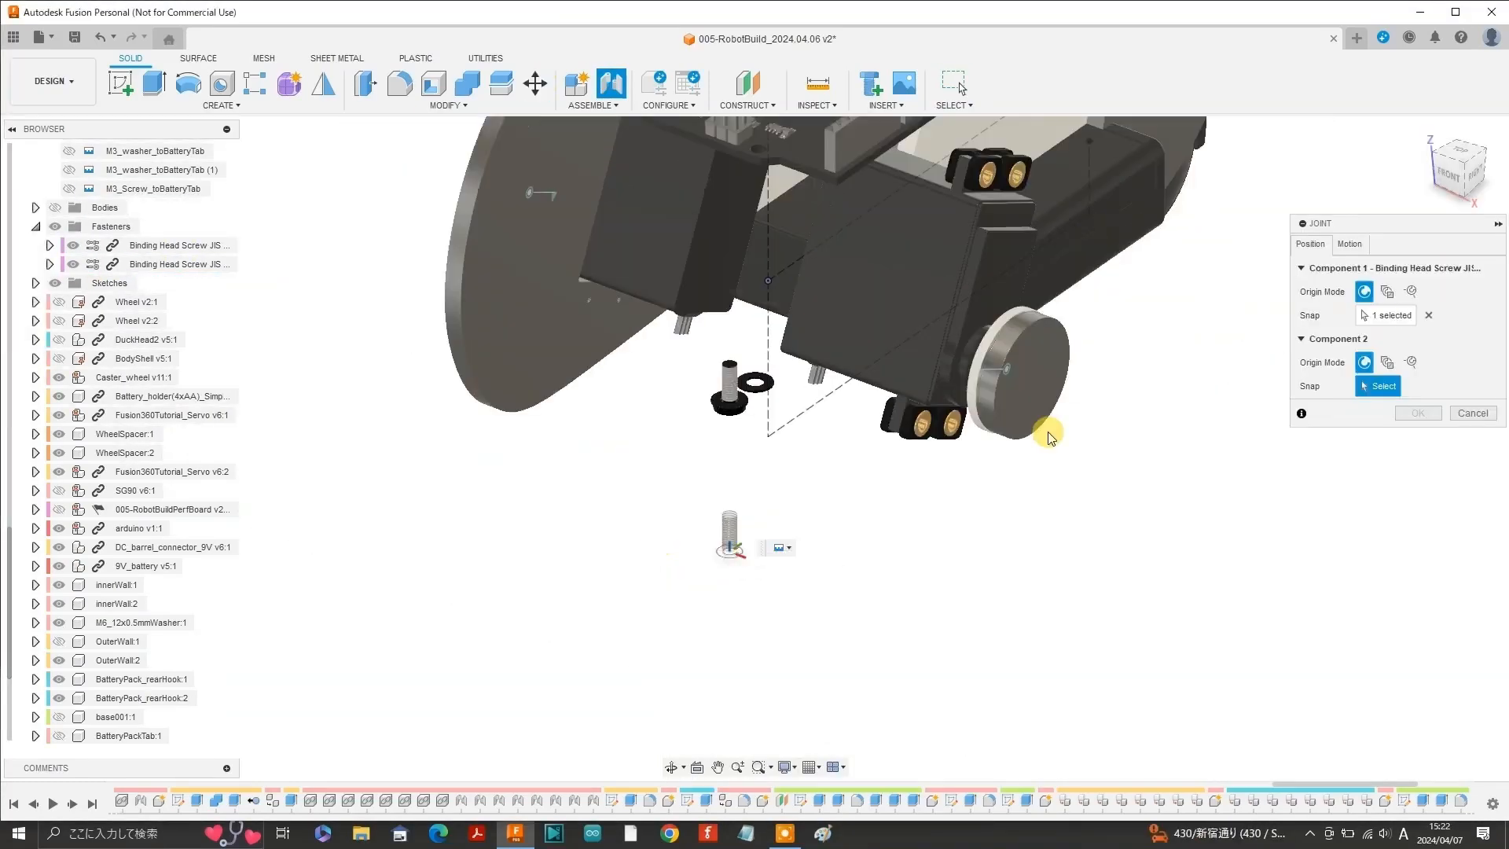
# Join the copied binding head screw rigidly to the centre of M3_washer:1.
pyautogui.scroll(5, 769, 260)
pyautogui.scroll(3, 769, 260)
pyautogui.click(692, 199)
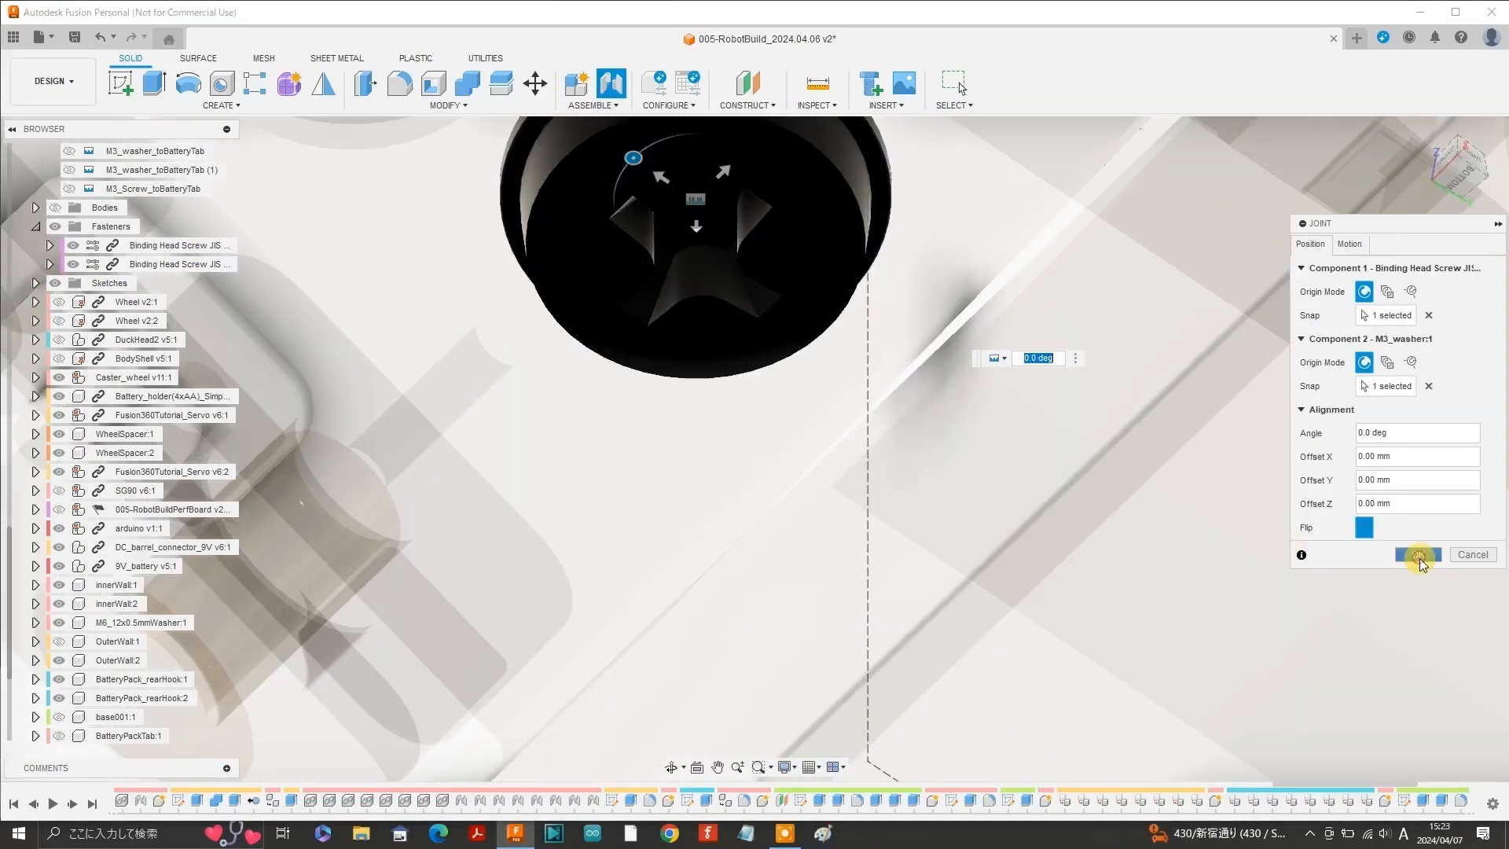
pyautogui.click(1420, 561)
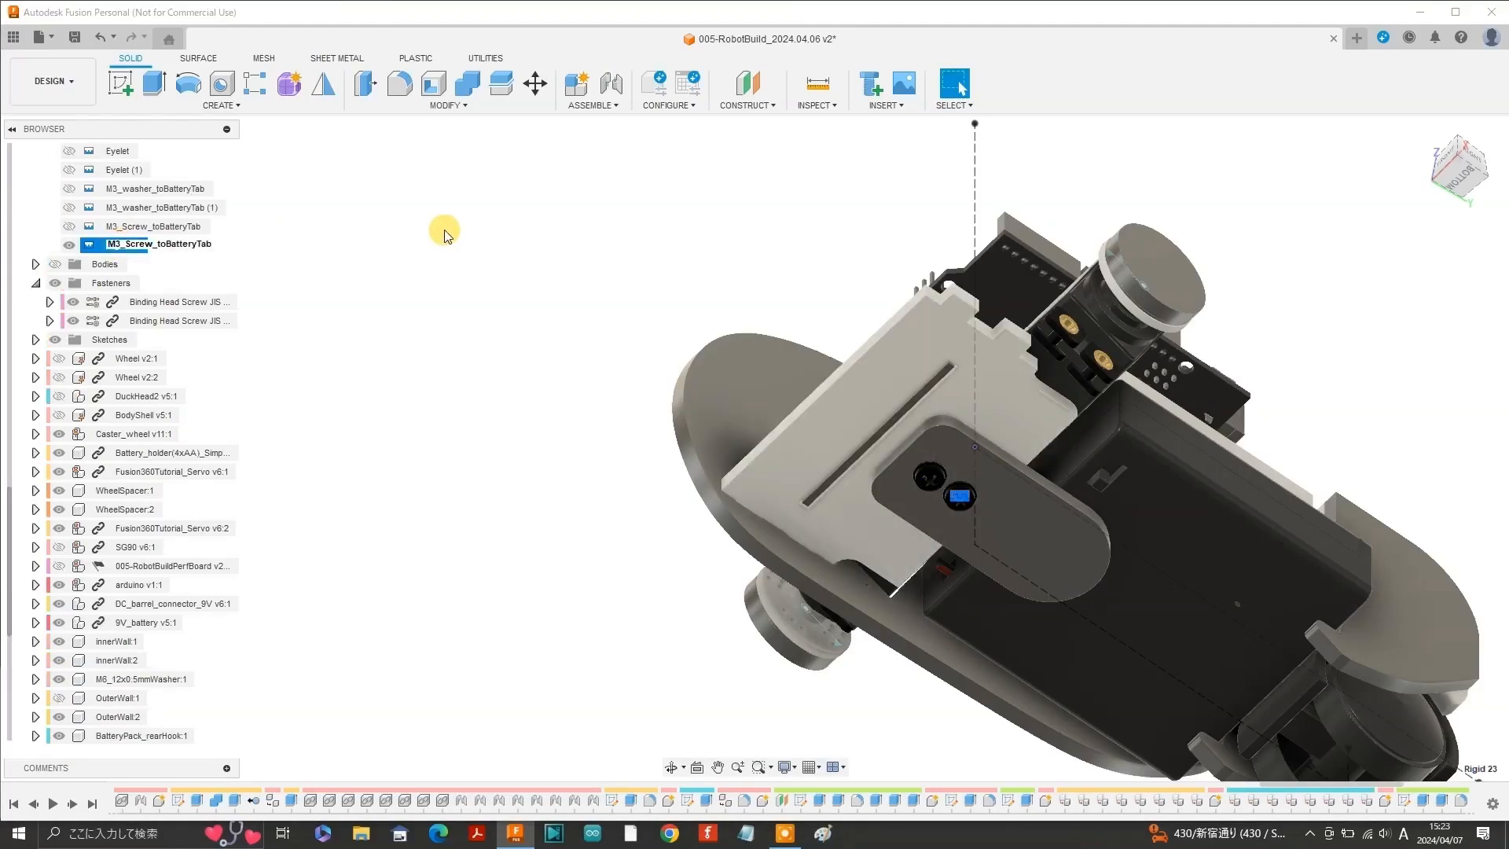
pyautogui.moveTo(1455, 167)
pyautogui.mouseDown()
pyautogui.moveTo(1446, 159)
pyautogui.moveTo(1454, 180)
pyautogui.mouseUp()
pyautogui.scroll(5, 853, 305)
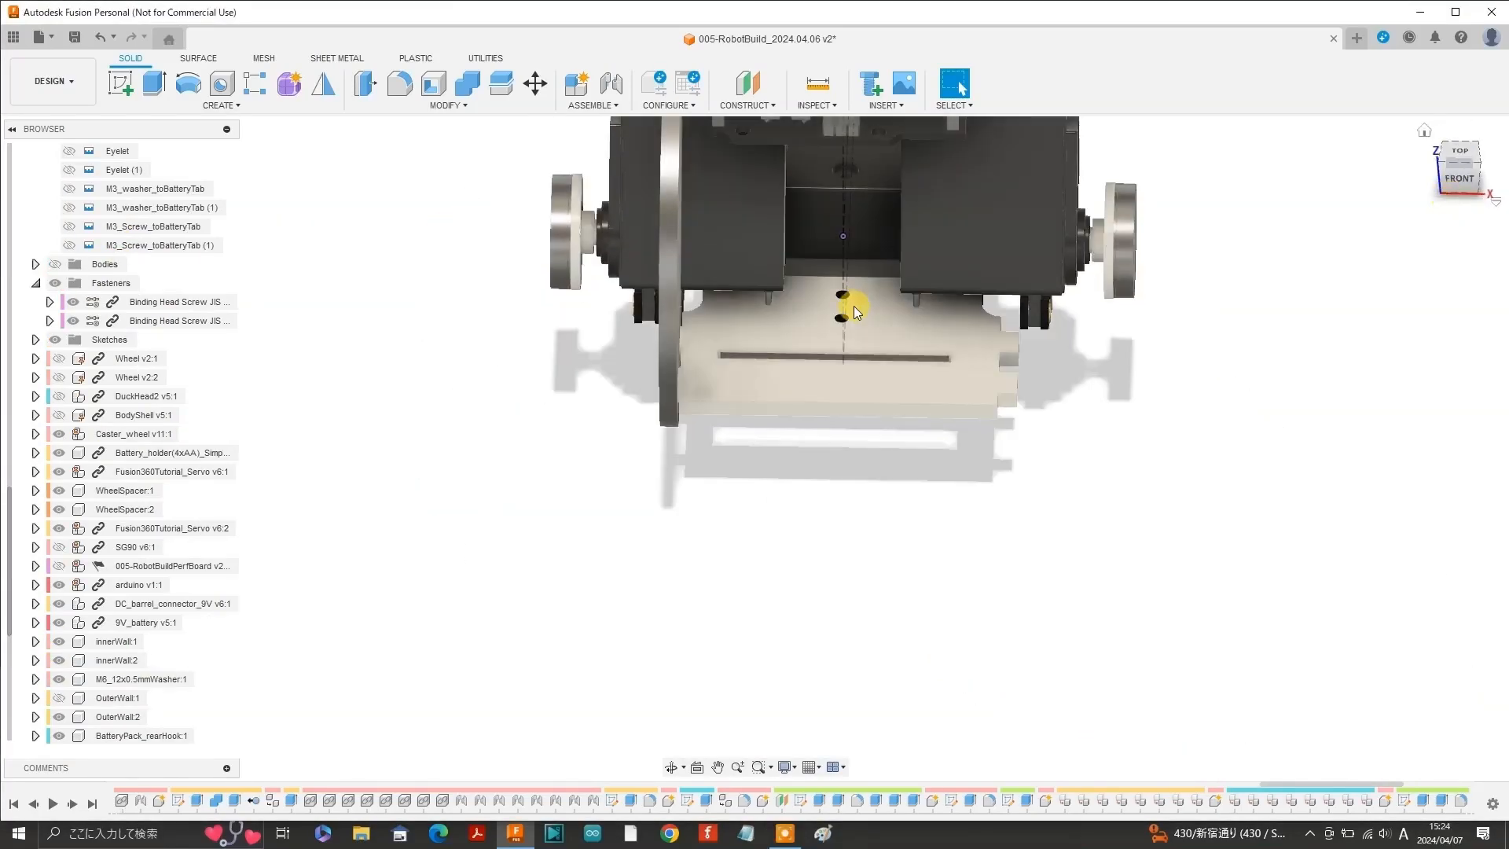
pyautogui.scroll(-3, 849, 309)
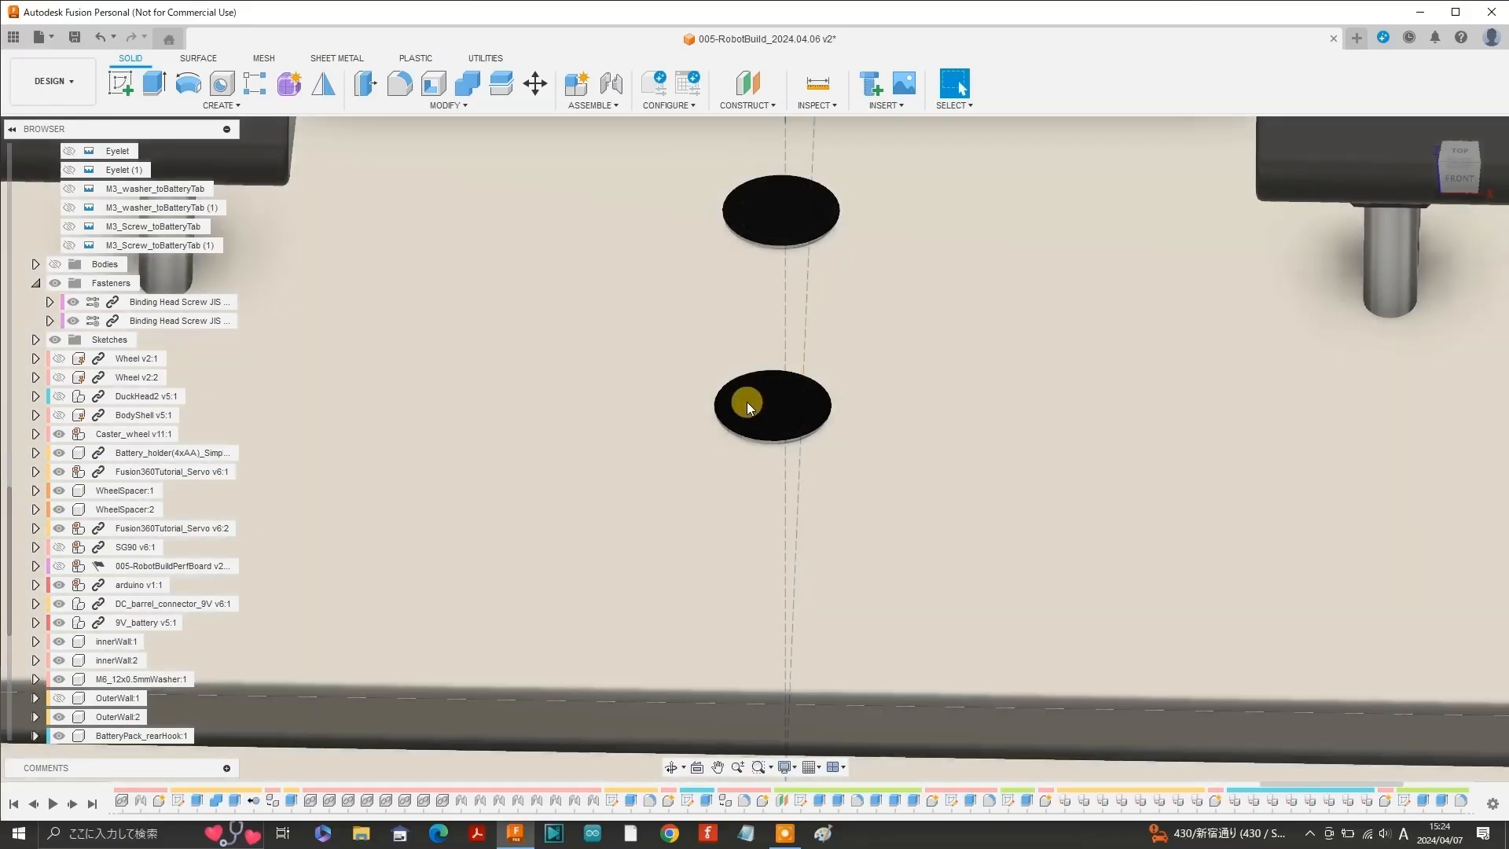
pyautogui.scroll(-6, 745, 405)
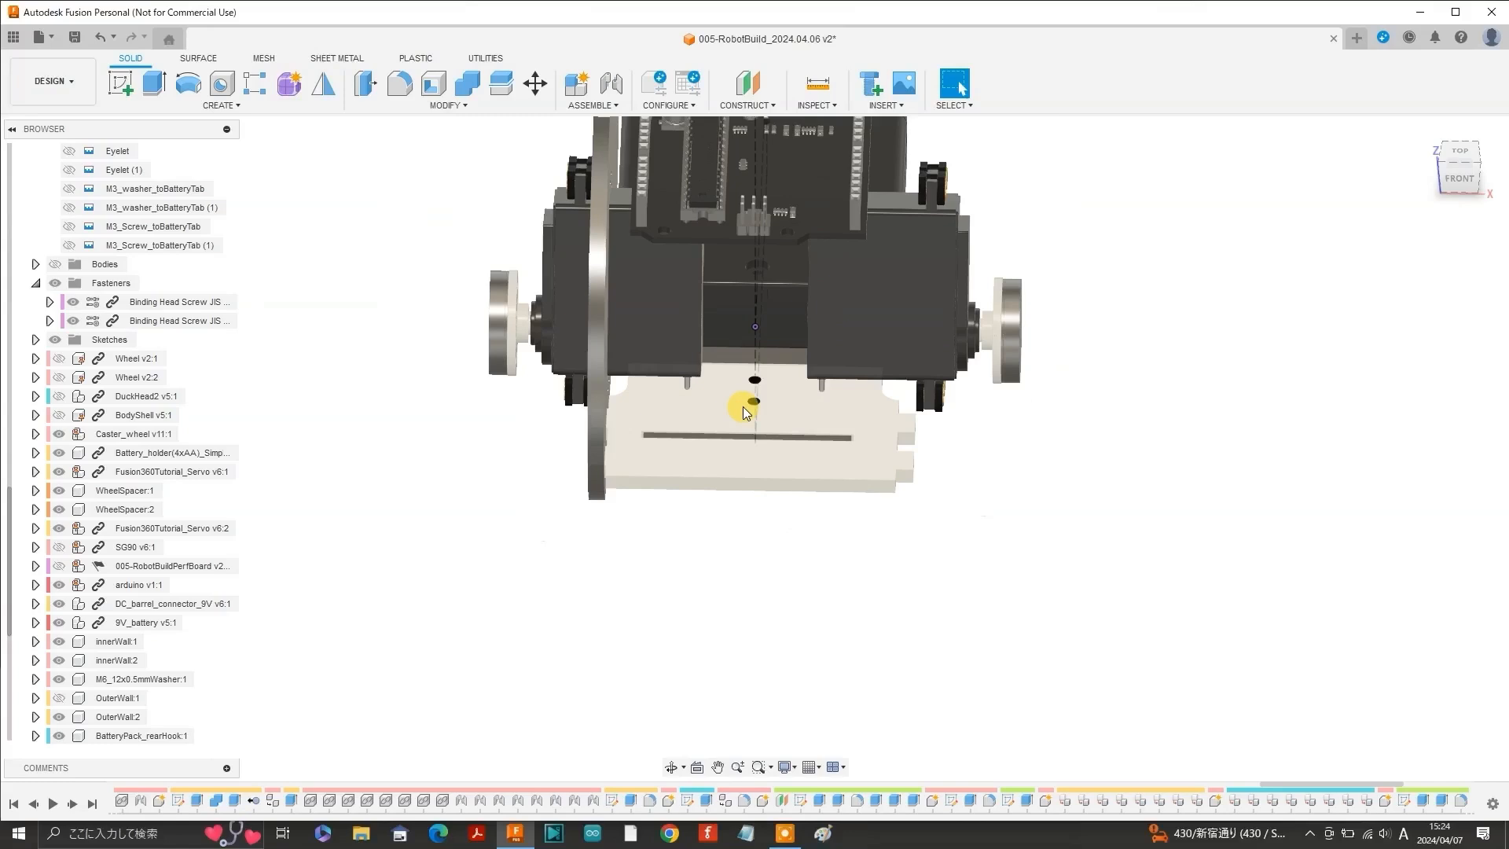
pyautogui.keyDown('shift'); pyautogui.moveTo(743, 407); pyautogui.dragTo(456, 481, button='middle'); pyautogui.keyUp('shift')
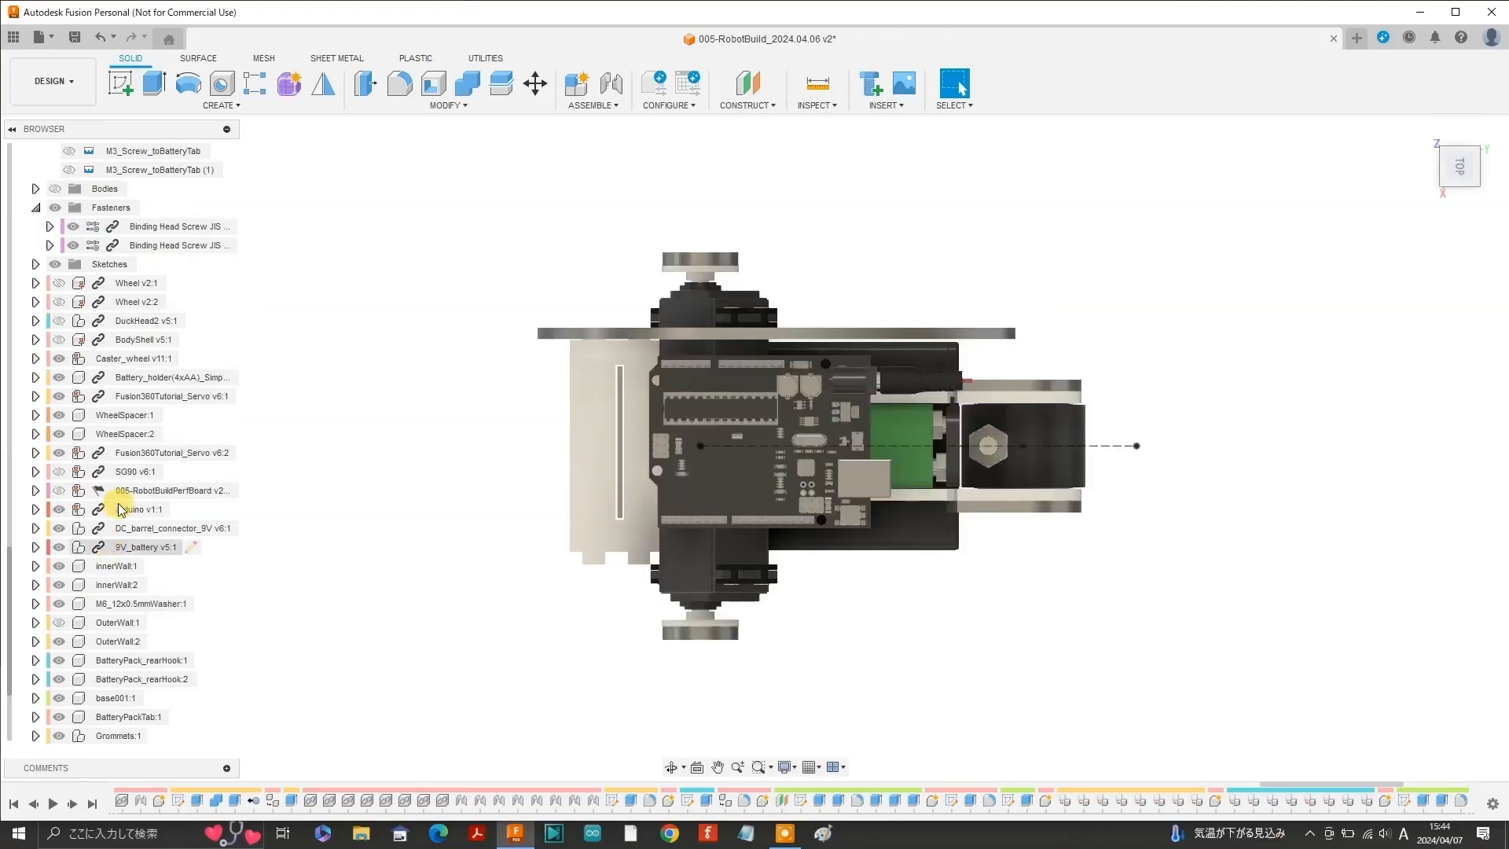
# Hide the arduino component and create an activated internal standard component named Base002.
pyautogui.click(59, 510)
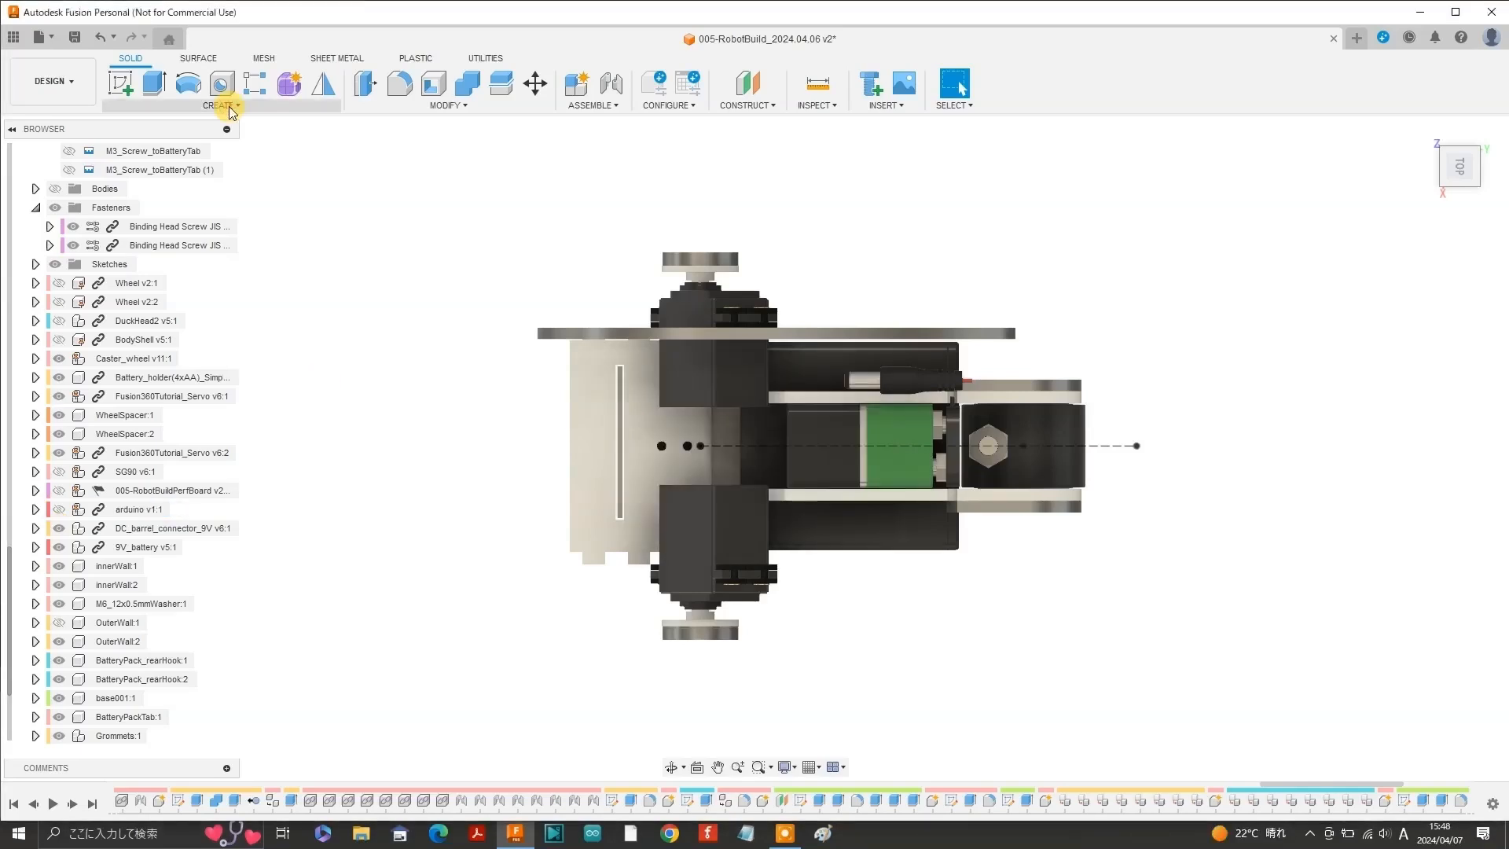
pyautogui.click(221, 105)
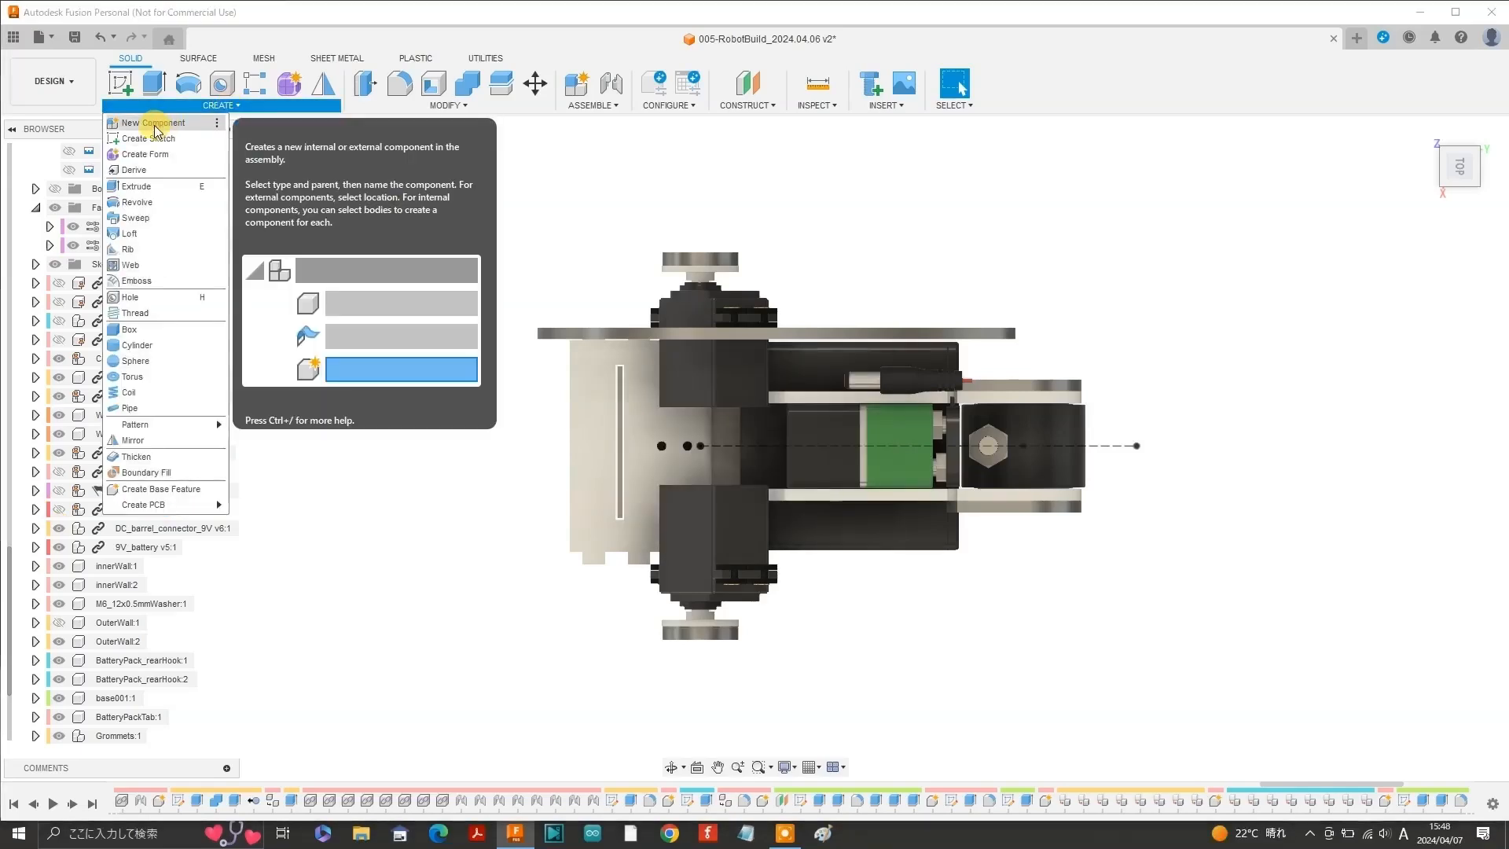
pyautogui.click(150, 118)
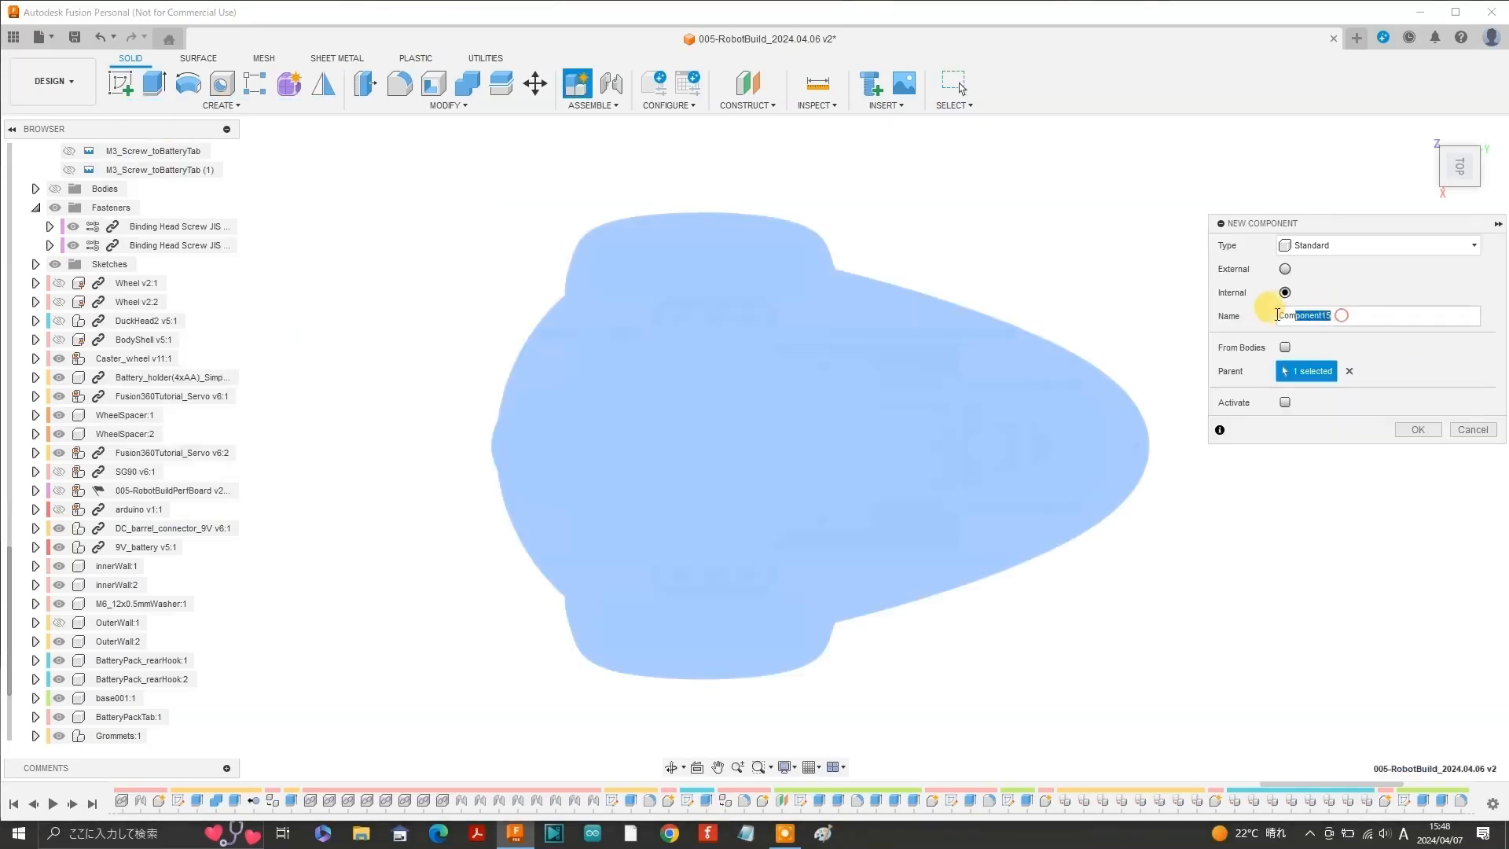
pyautogui.moveTo(1278, 315); pyautogui.dragTo(1274, 316)
pyautogui.write('Base002')
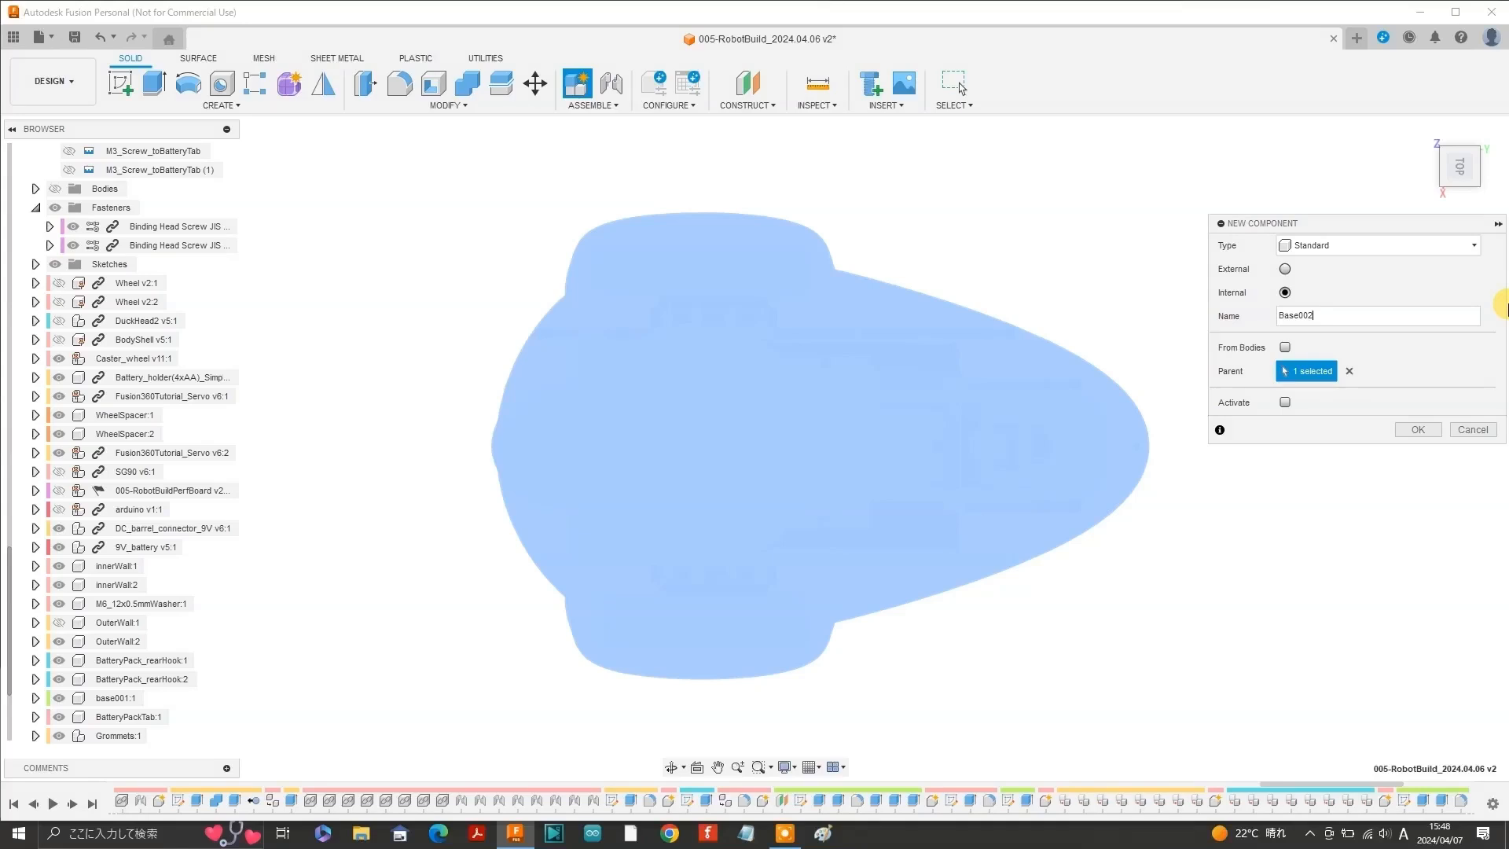
pyautogui.click(1285, 402)
pyautogui.click(1417, 432)
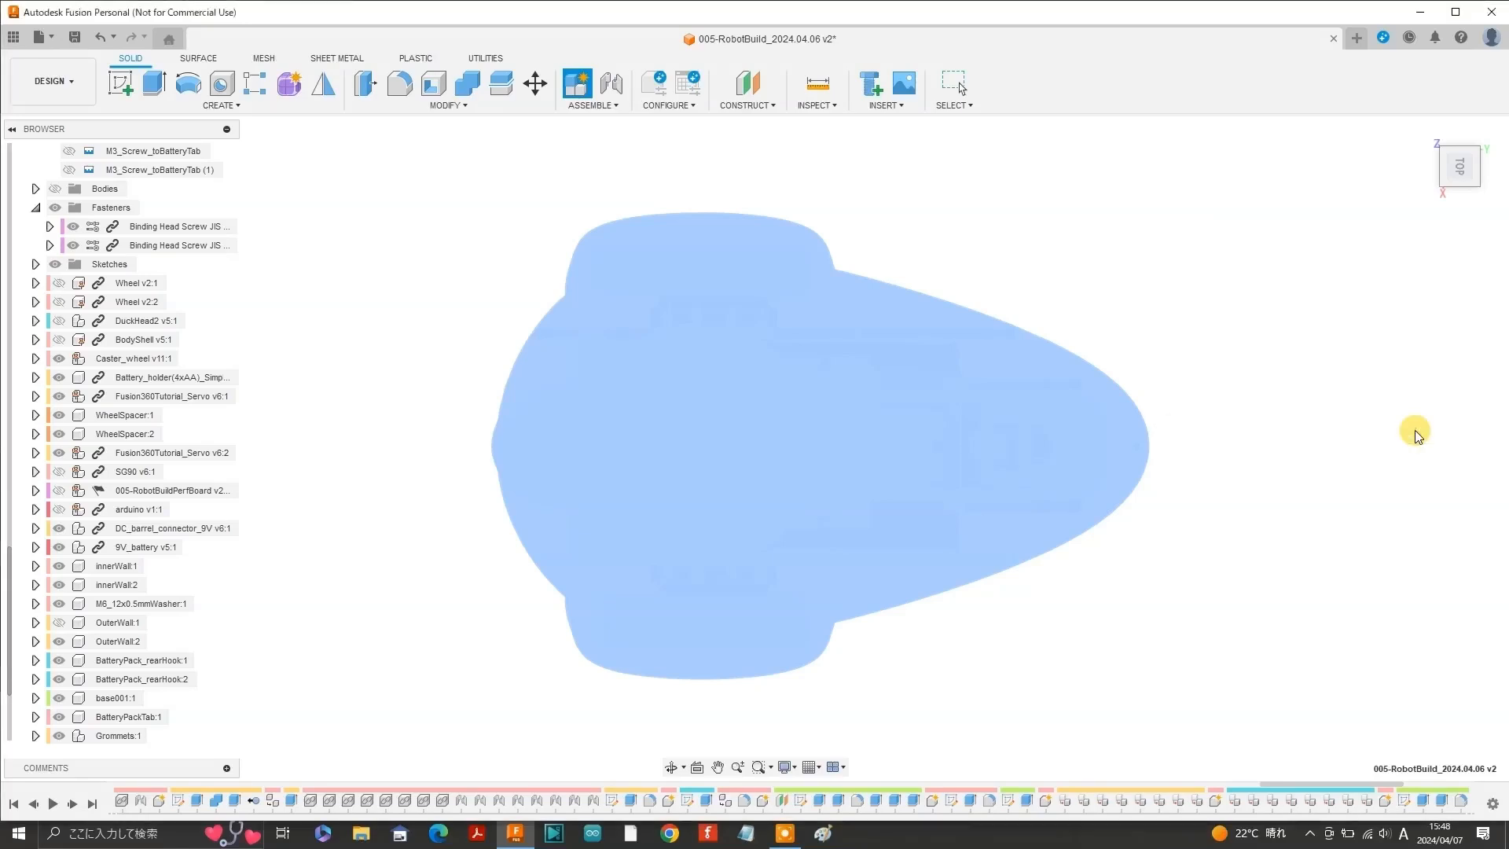
# Start a sketch in Base002 on the top face of the M6 washer around the caster wheel's bolt.
pyautogui.scroll(5, 992, 454)
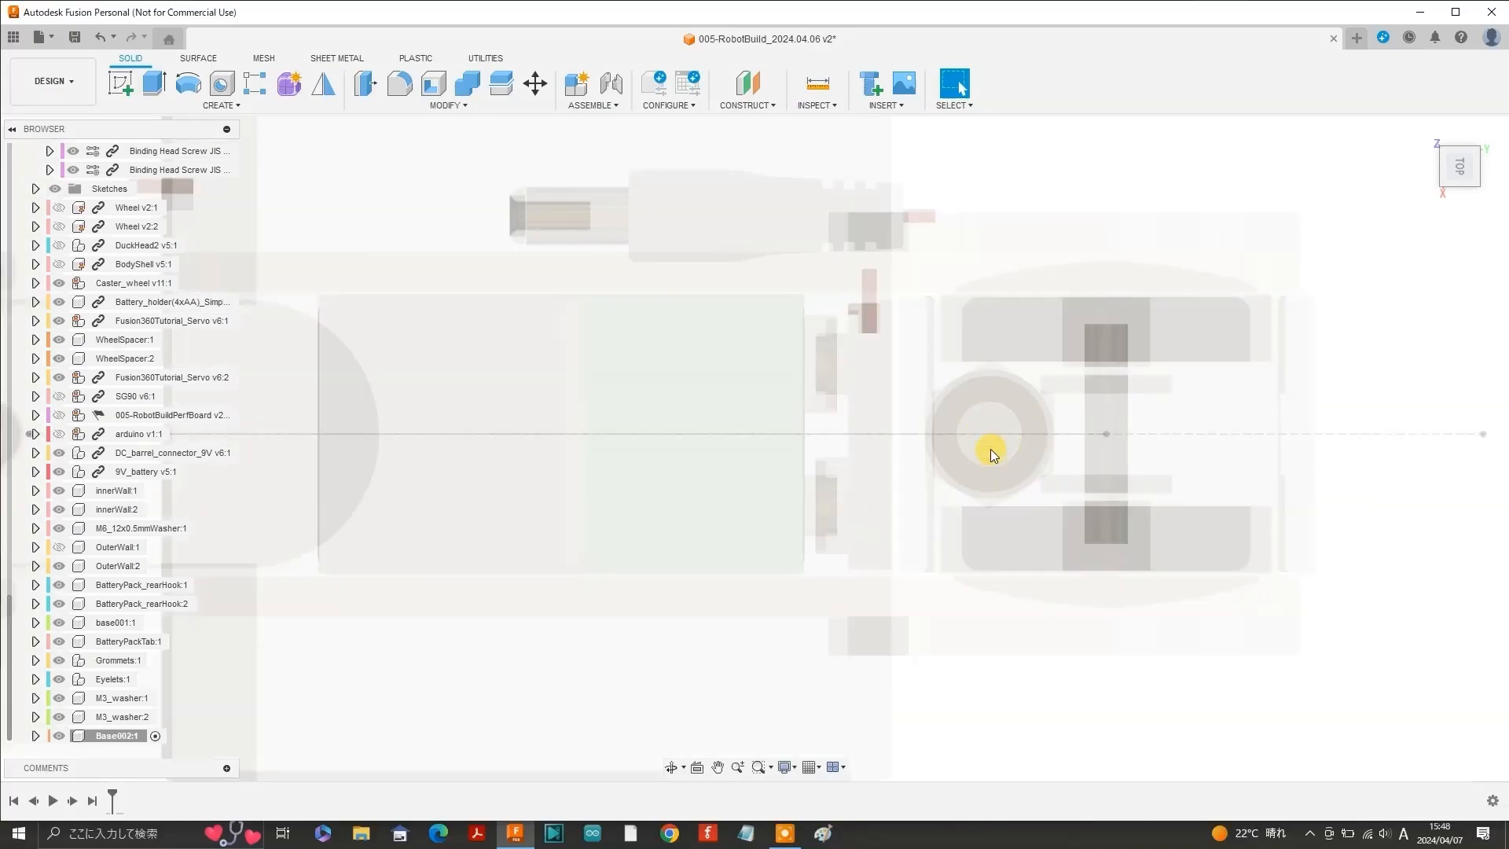
pyautogui.click(988, 389)
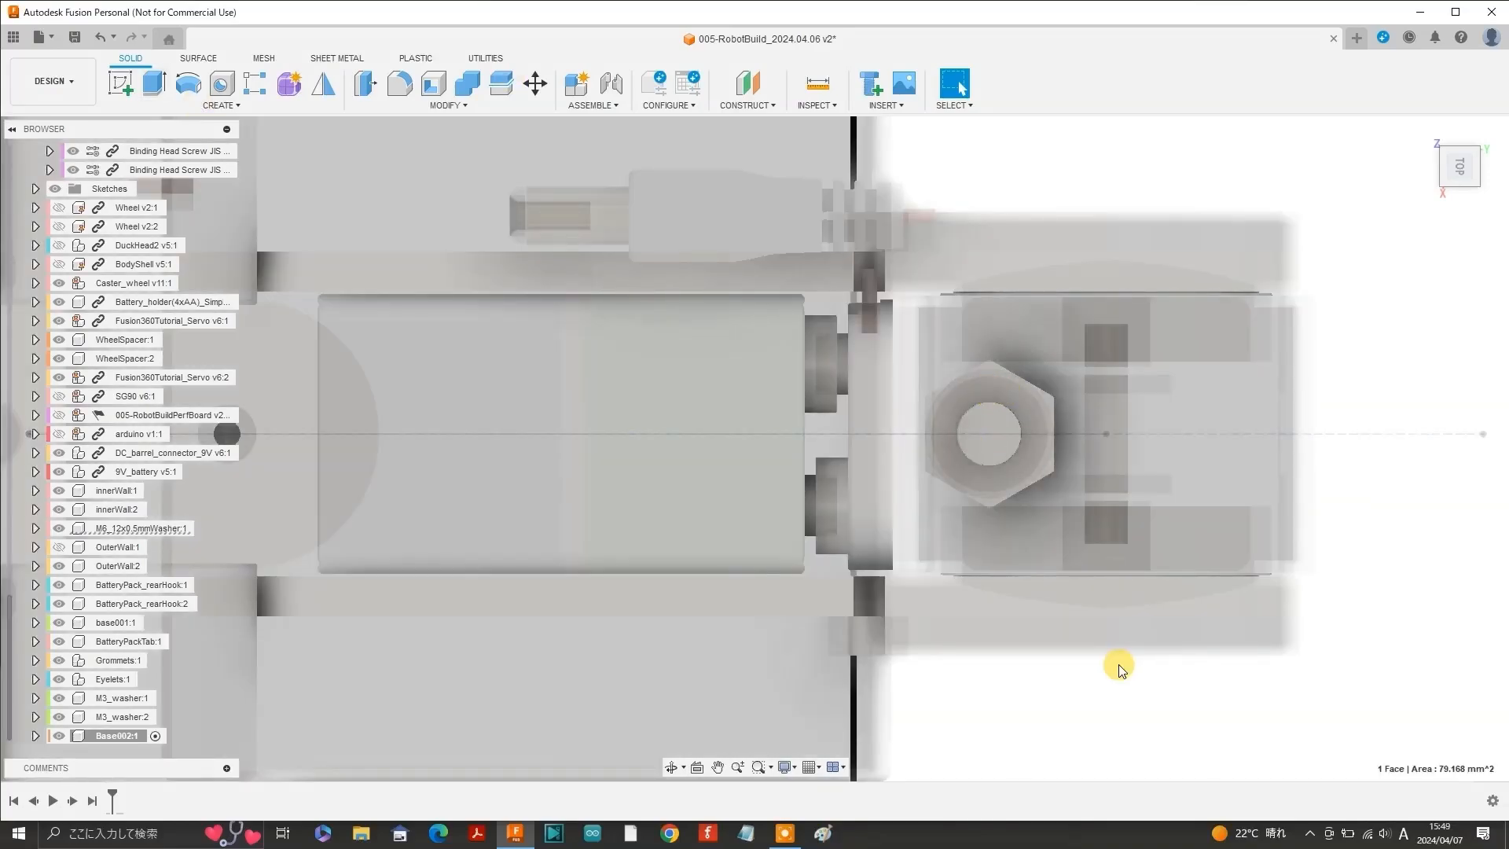
pyautogui.click(120, 82)
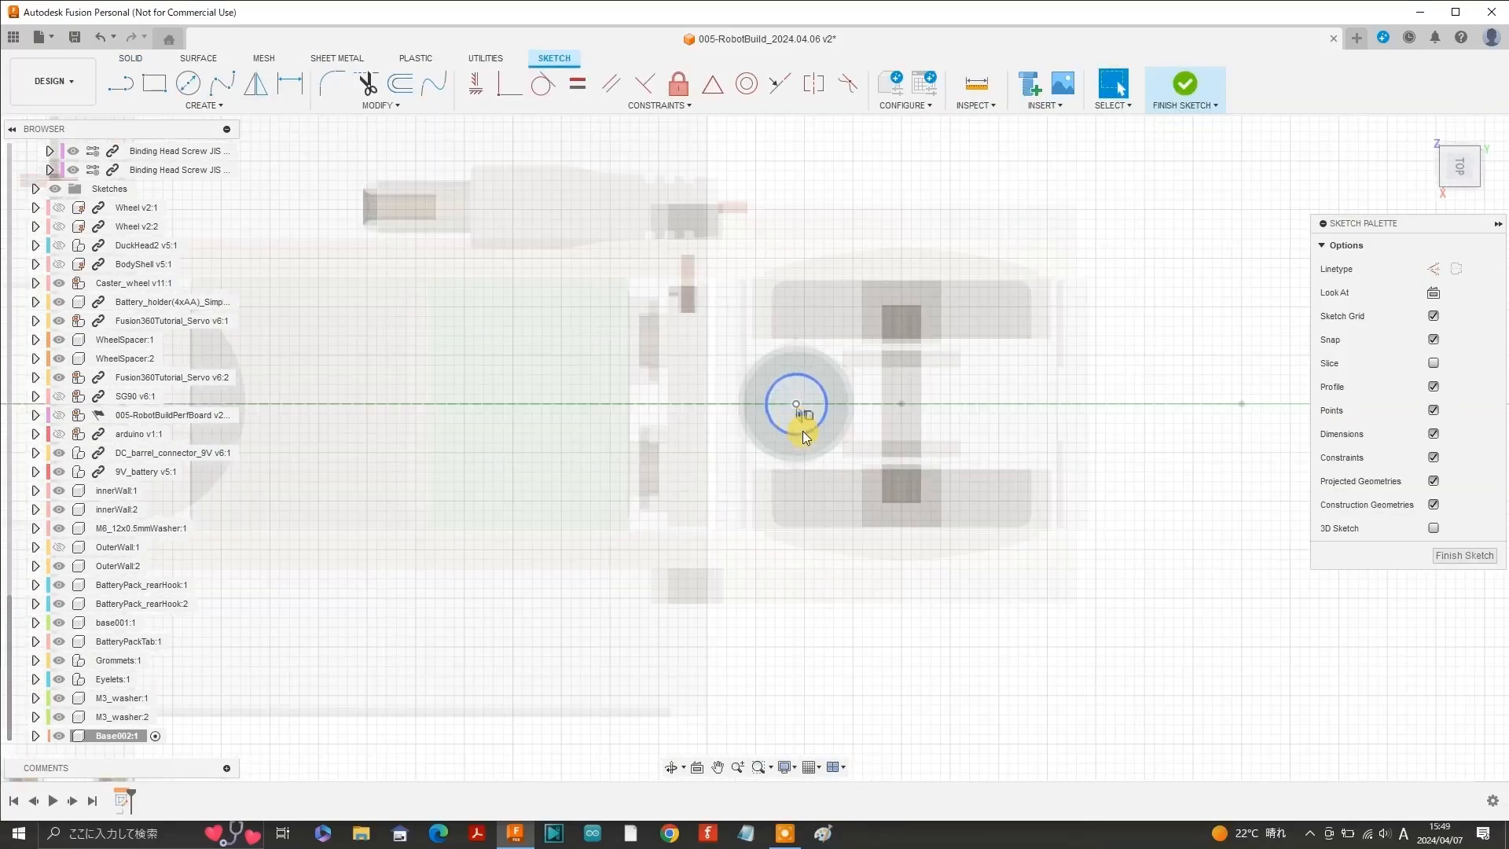
pyautogui.scroll(3, 960, 438)
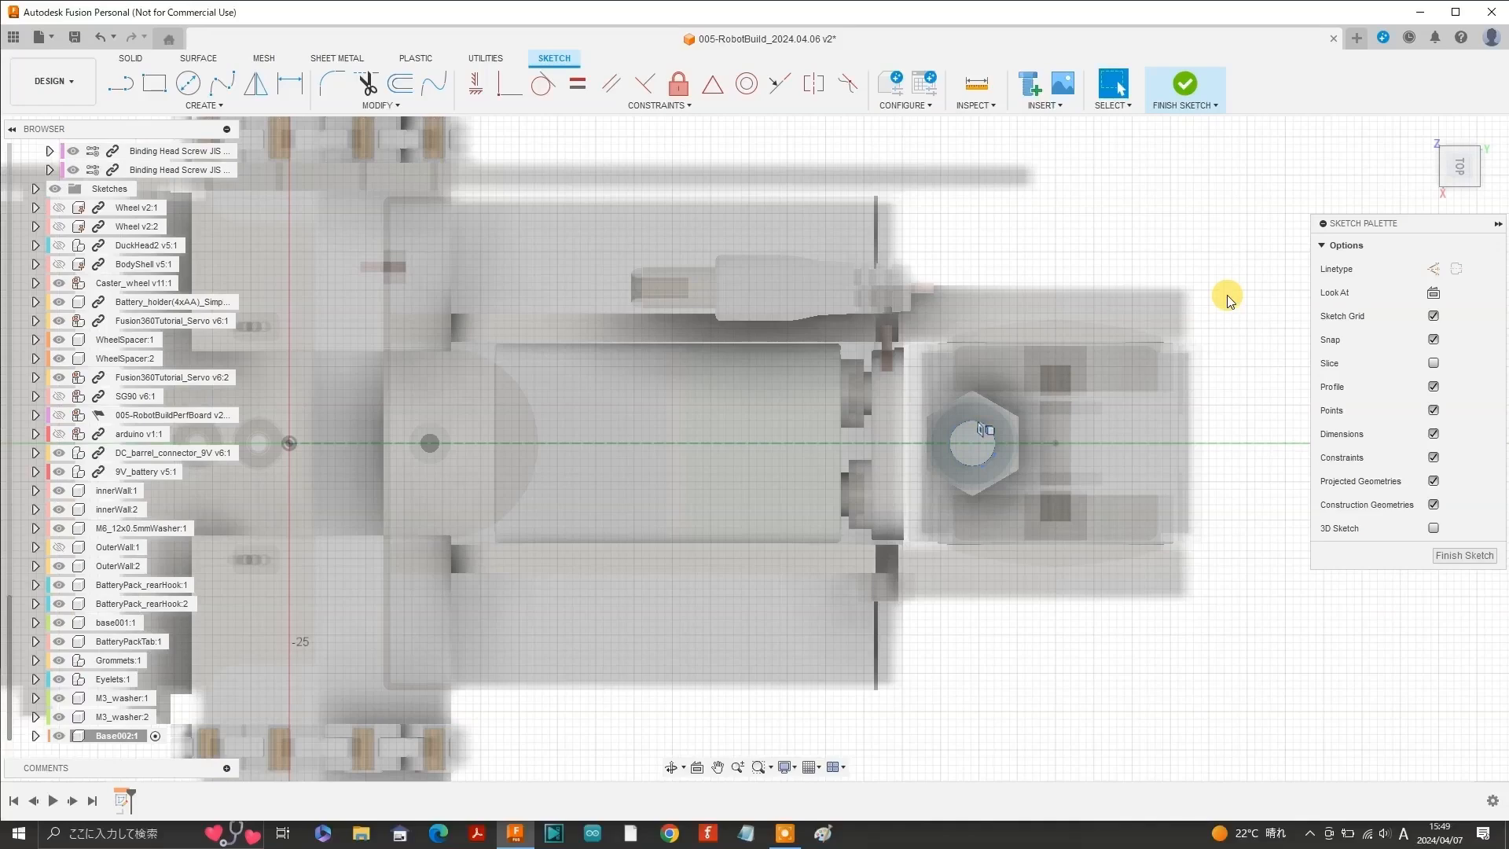
# Project the caster bolt's circular edge and the edges of both inner walls along the 9V battery into the sketch.
pyautogui.press('p')
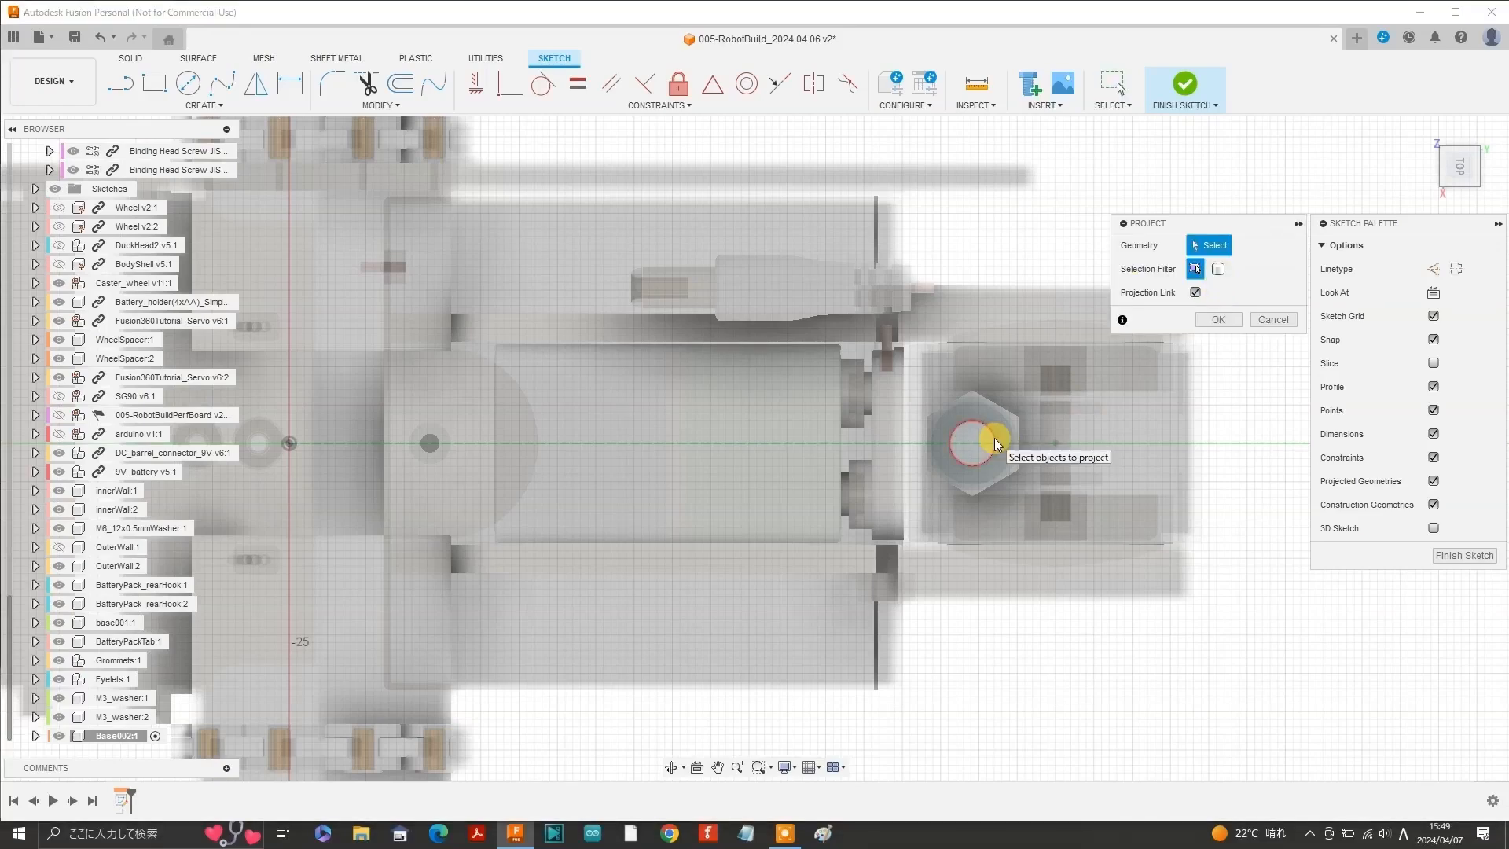
pyautogui.click(994, 441)
pyautogui.click(993, 437)
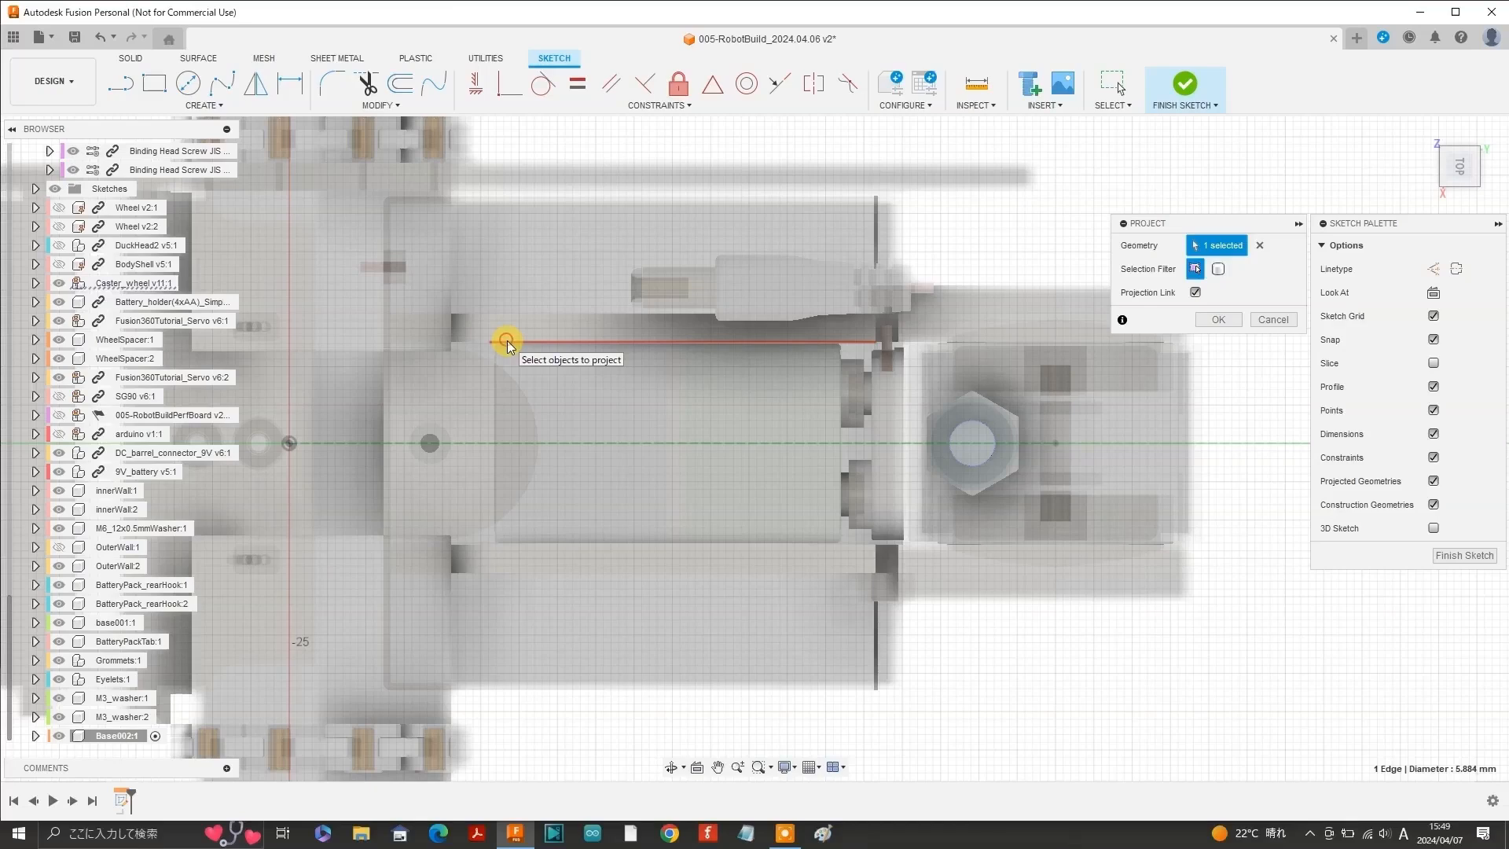
pyautogui.click(507, 341)
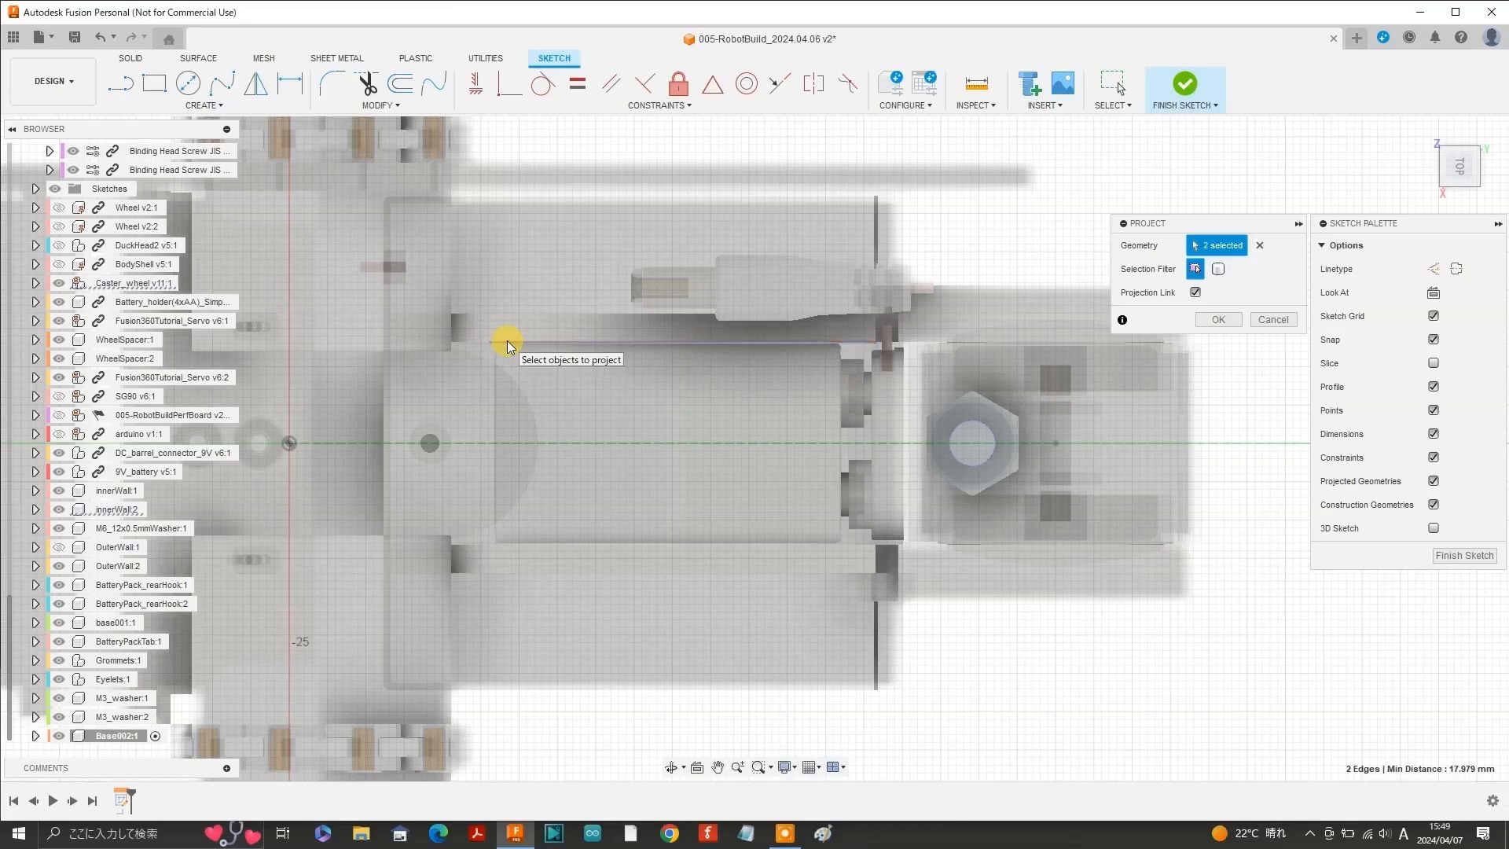
pyautogui.click(448, 342)
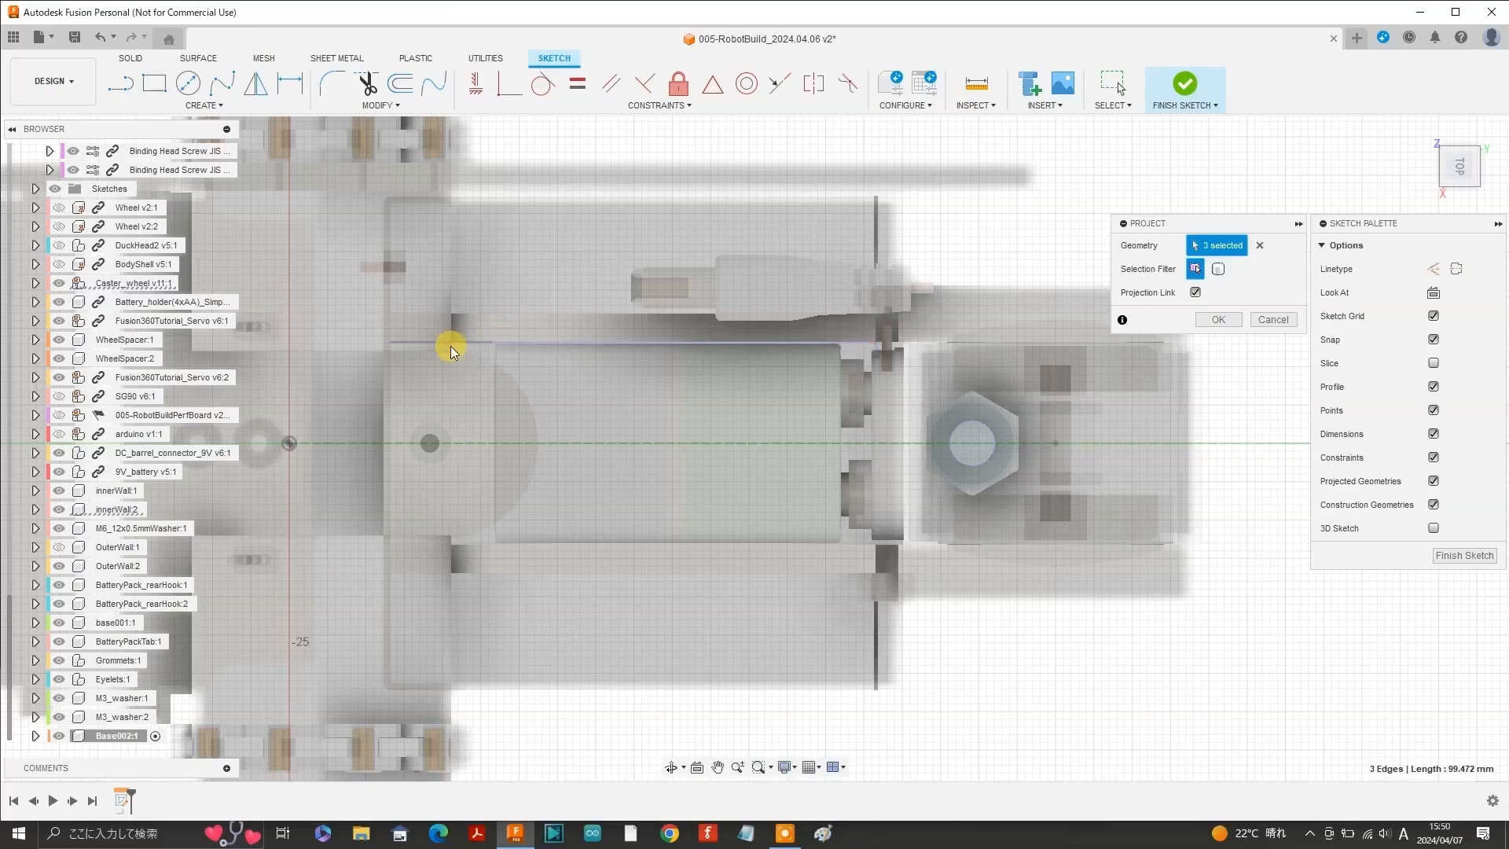
pyautogui.click(458, 544)
pyautogui.click(562, 543)
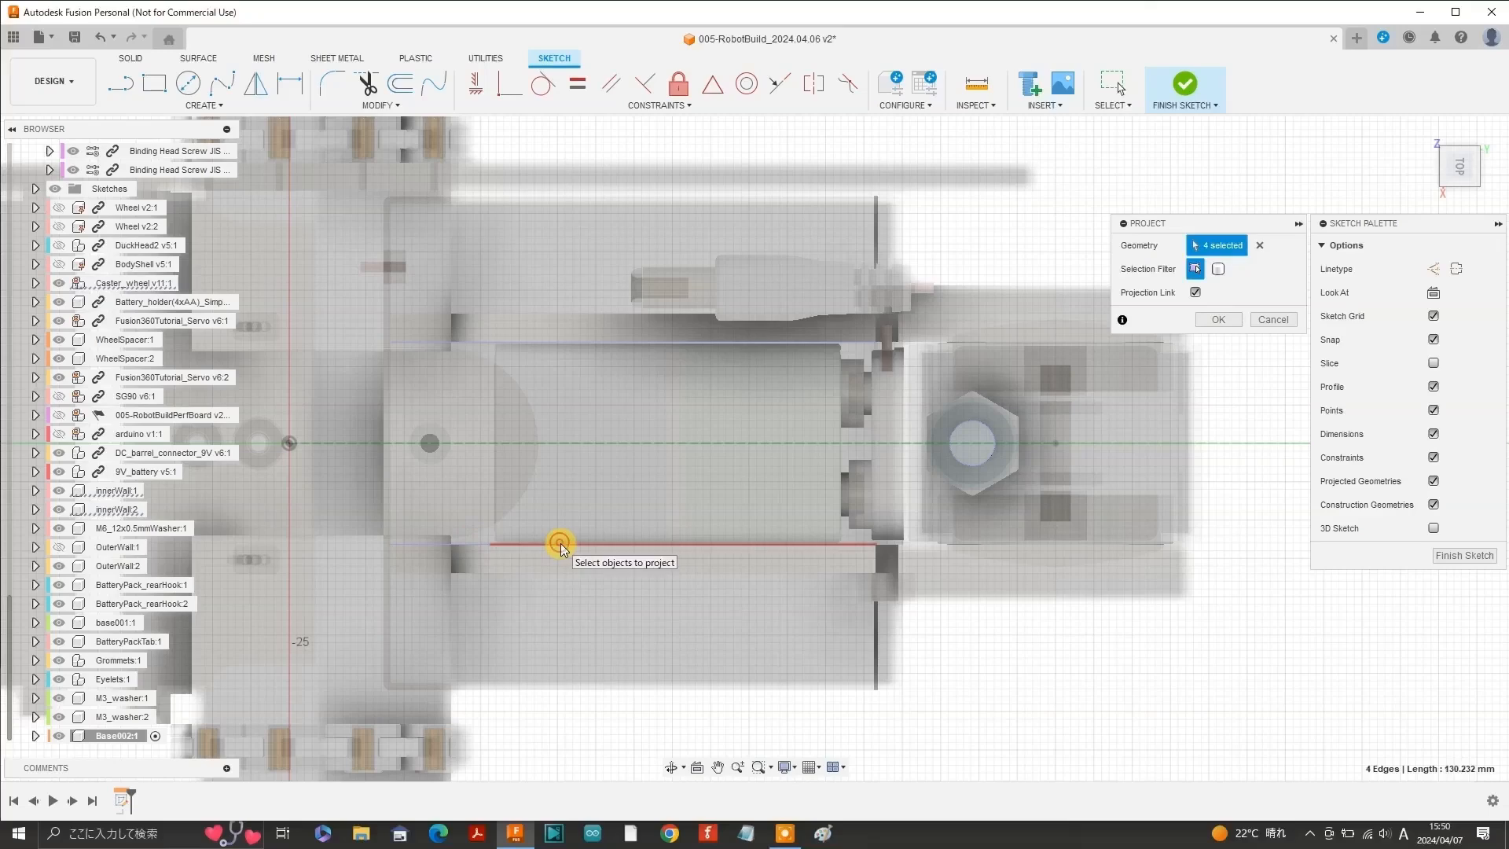
# Project the inner walls' outer edges along the battery and their inner and outer edges beside the caster wheel into the sketch.
pyautogui.scroll(3, 1034, 370)
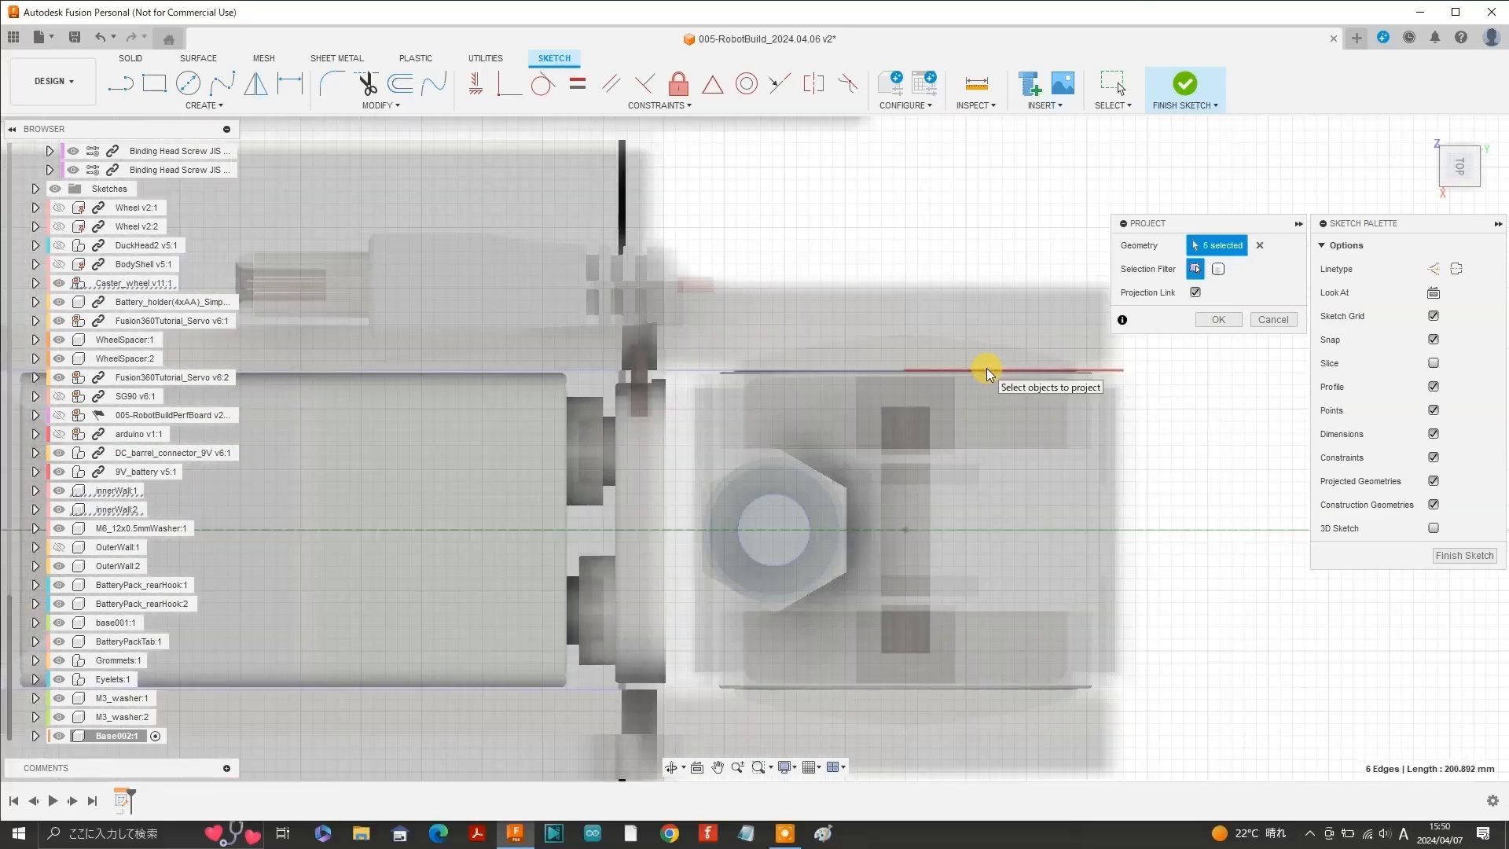
pyautogui.click(987, 371)
pyautogui.click(879, 285)
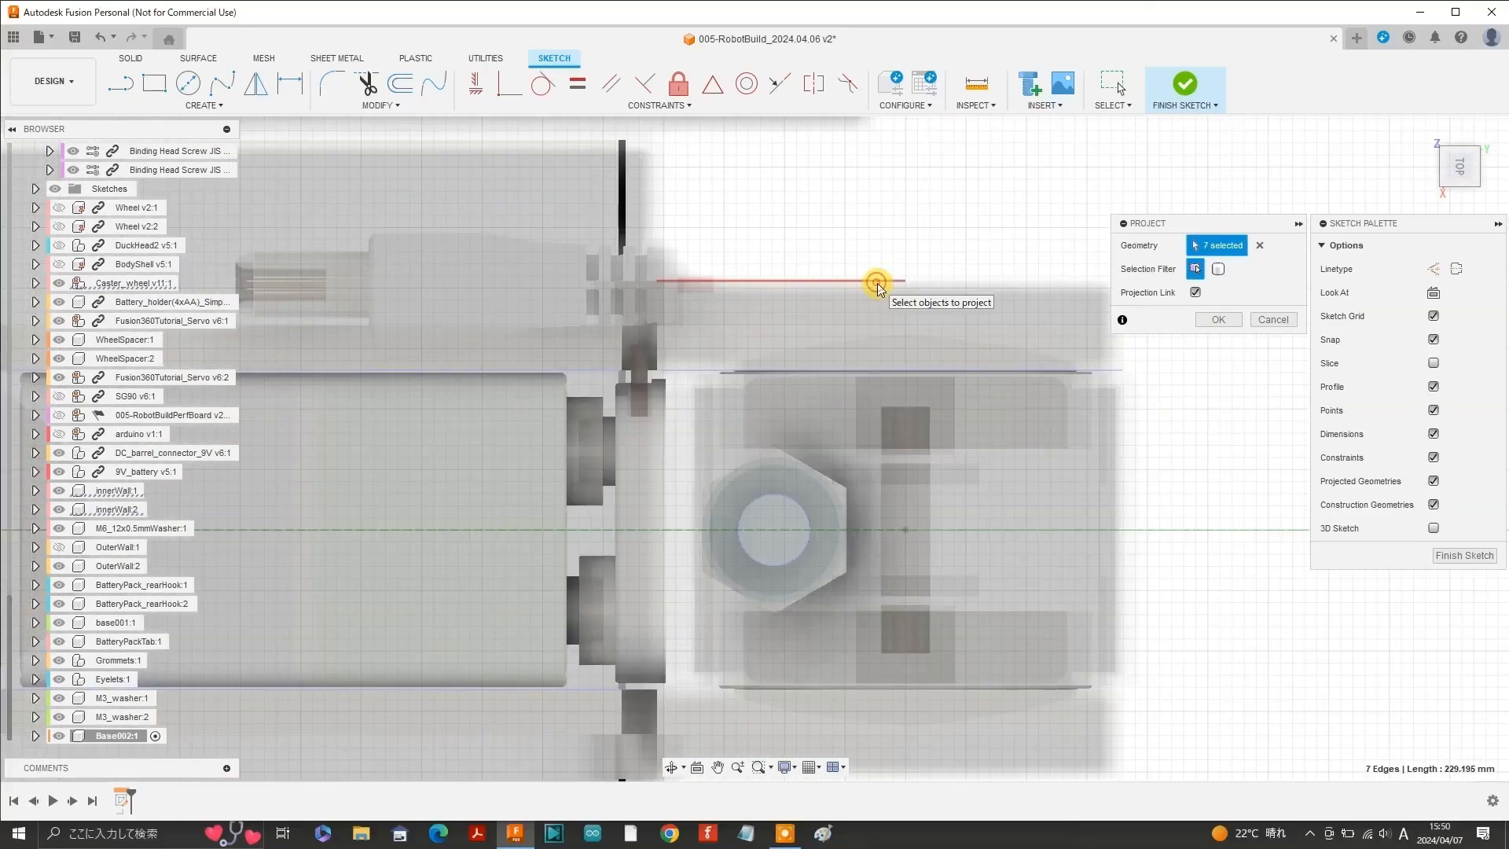
pyautogui.click(998, 285)
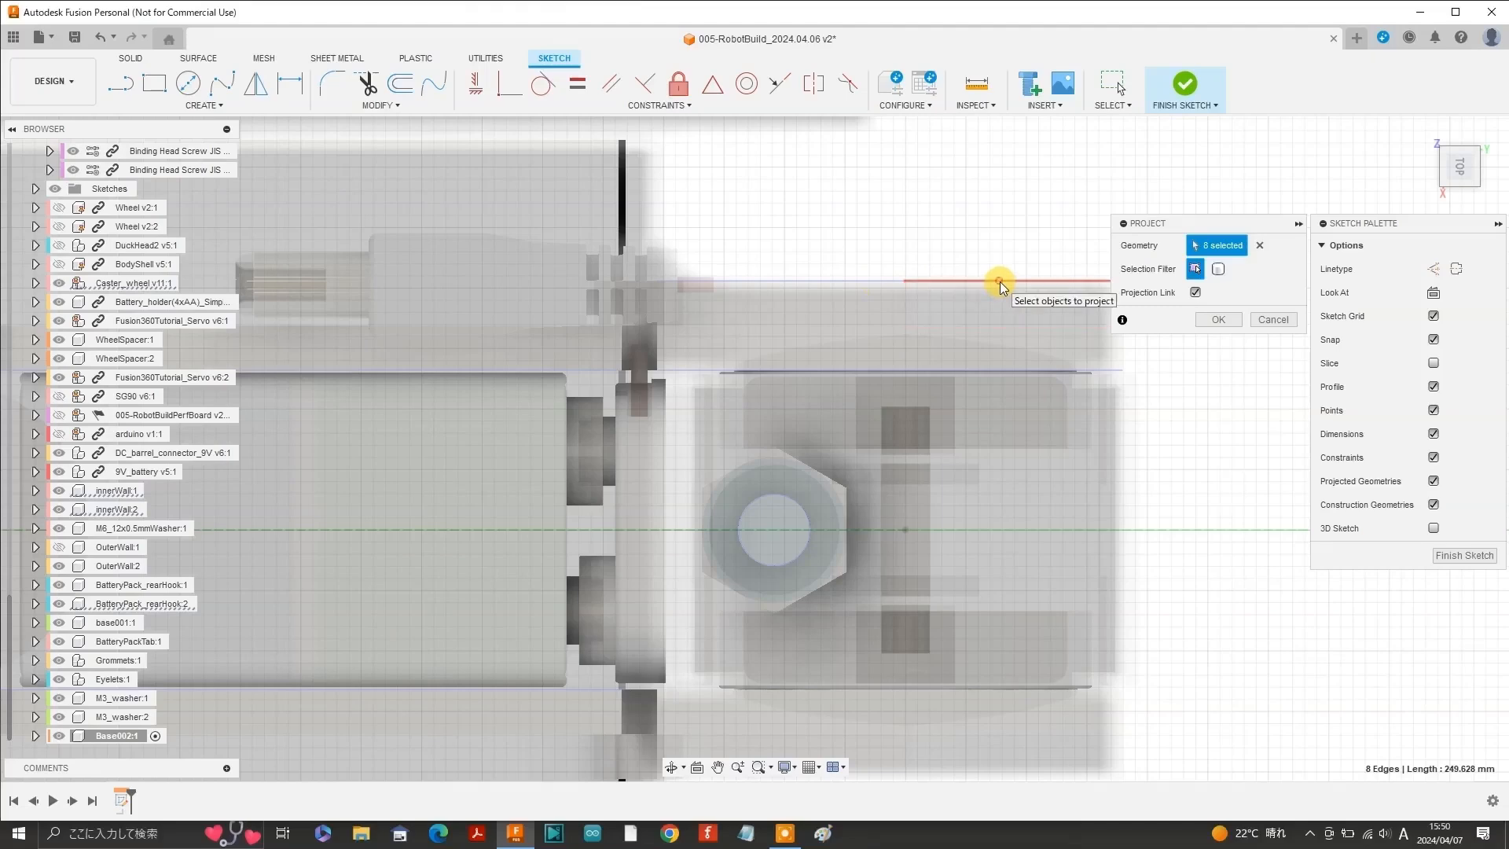
pyautogui.click(780, 368)
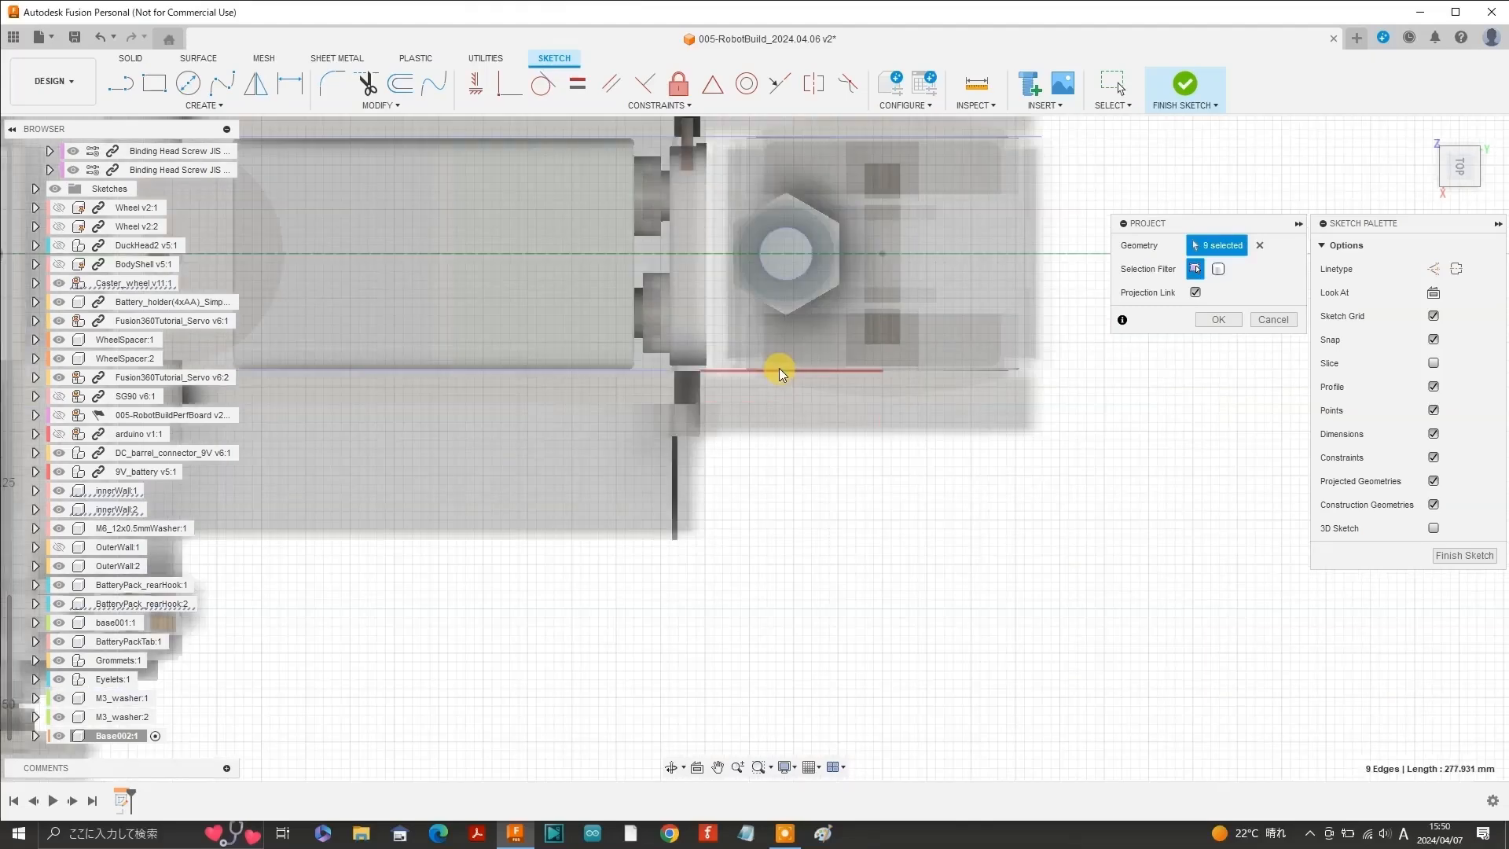
pyautogui.click(933, 370)
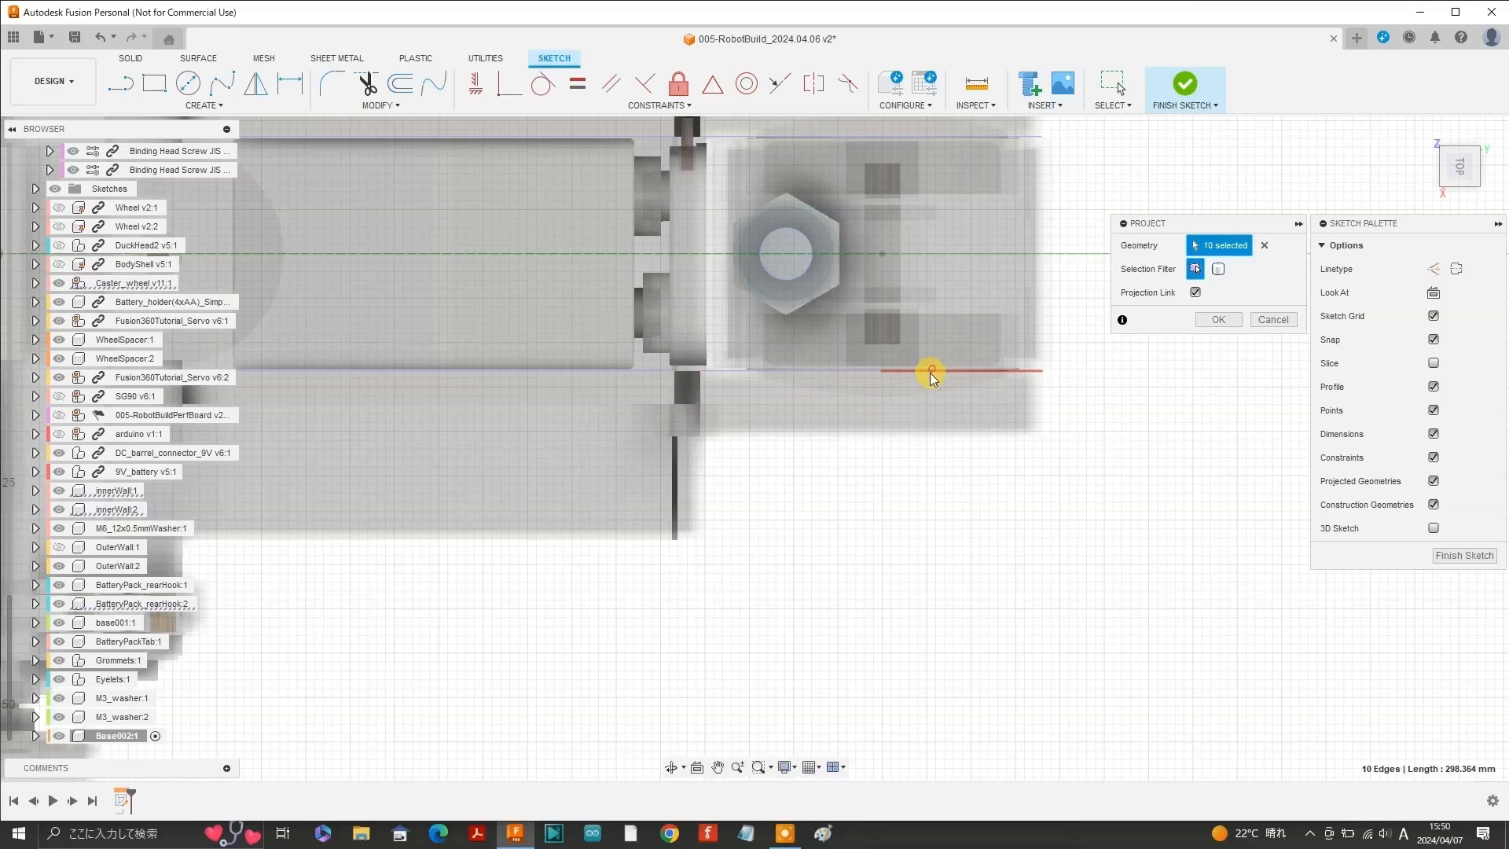
pyautogui.click(931, 372)
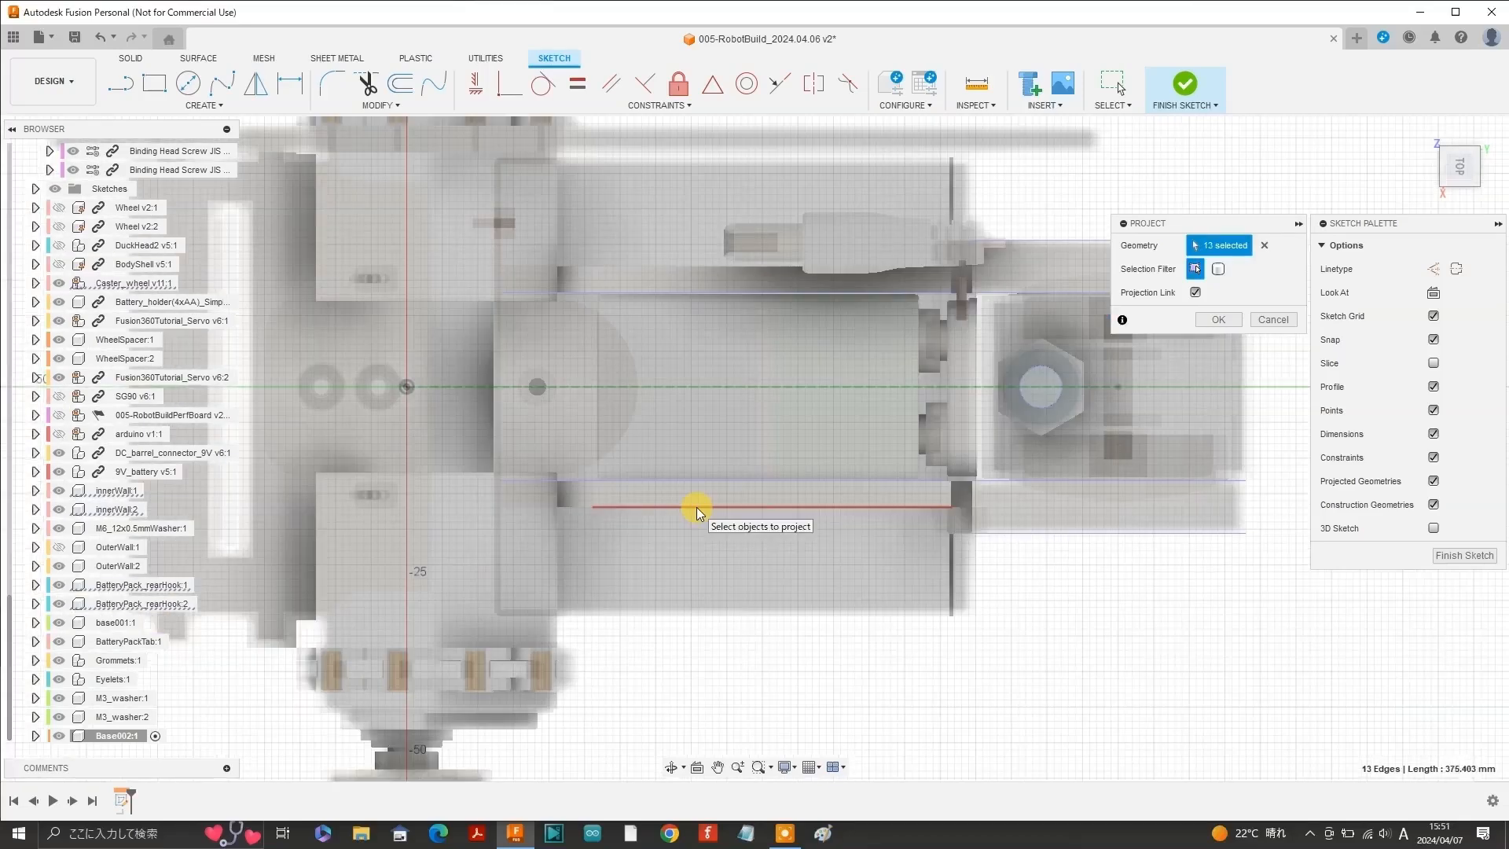
pyautogui.click(696, 507)
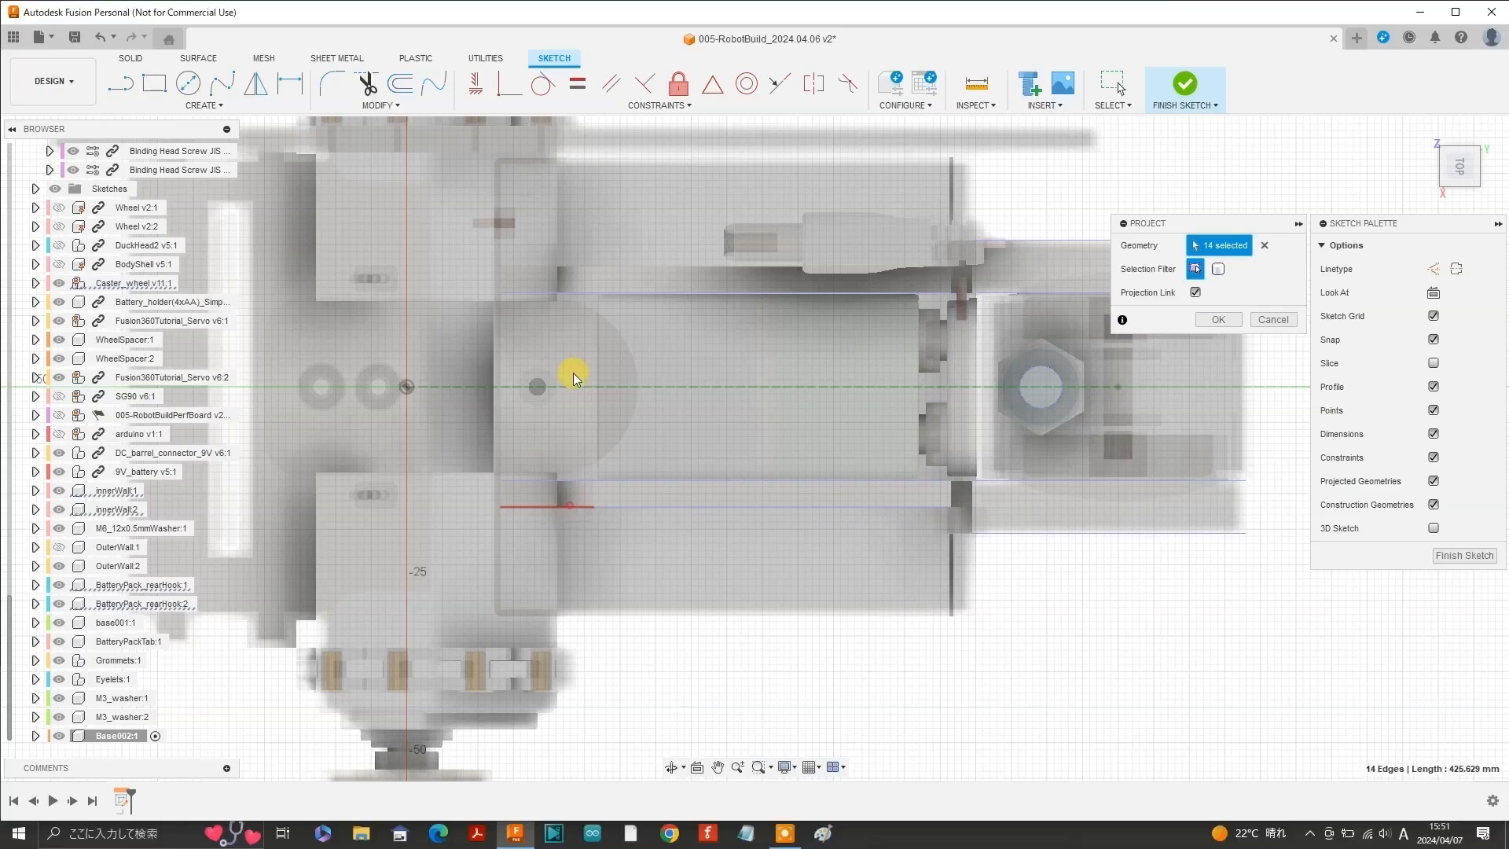
pyautogui.press('Return')
# Draw a 6.2 mm diameter circle centred on the caster wheel's bolt.
pyautogui.press('c')
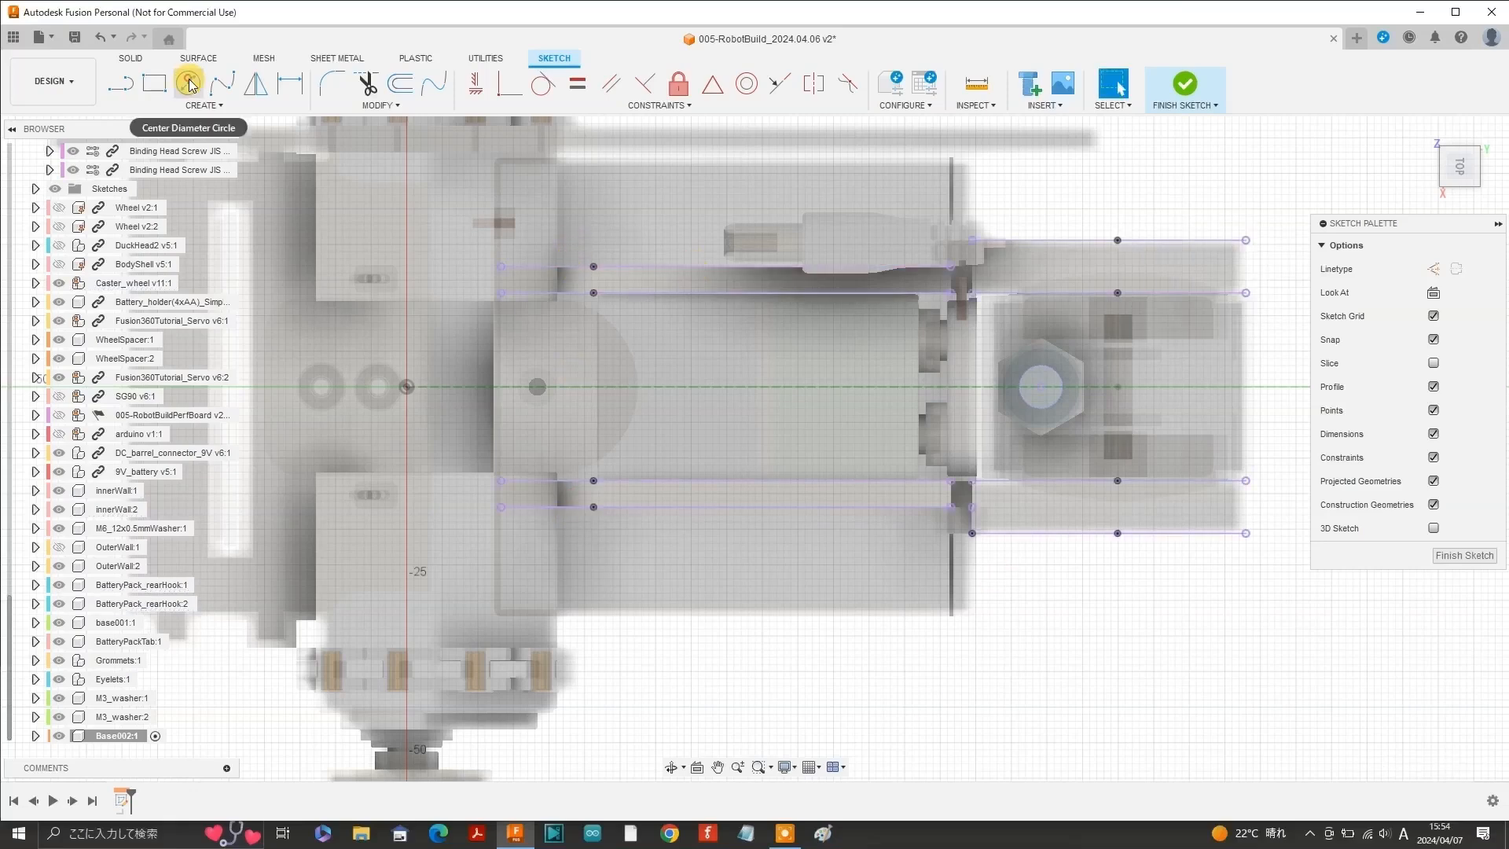
pyautogui.click(1039, 386)
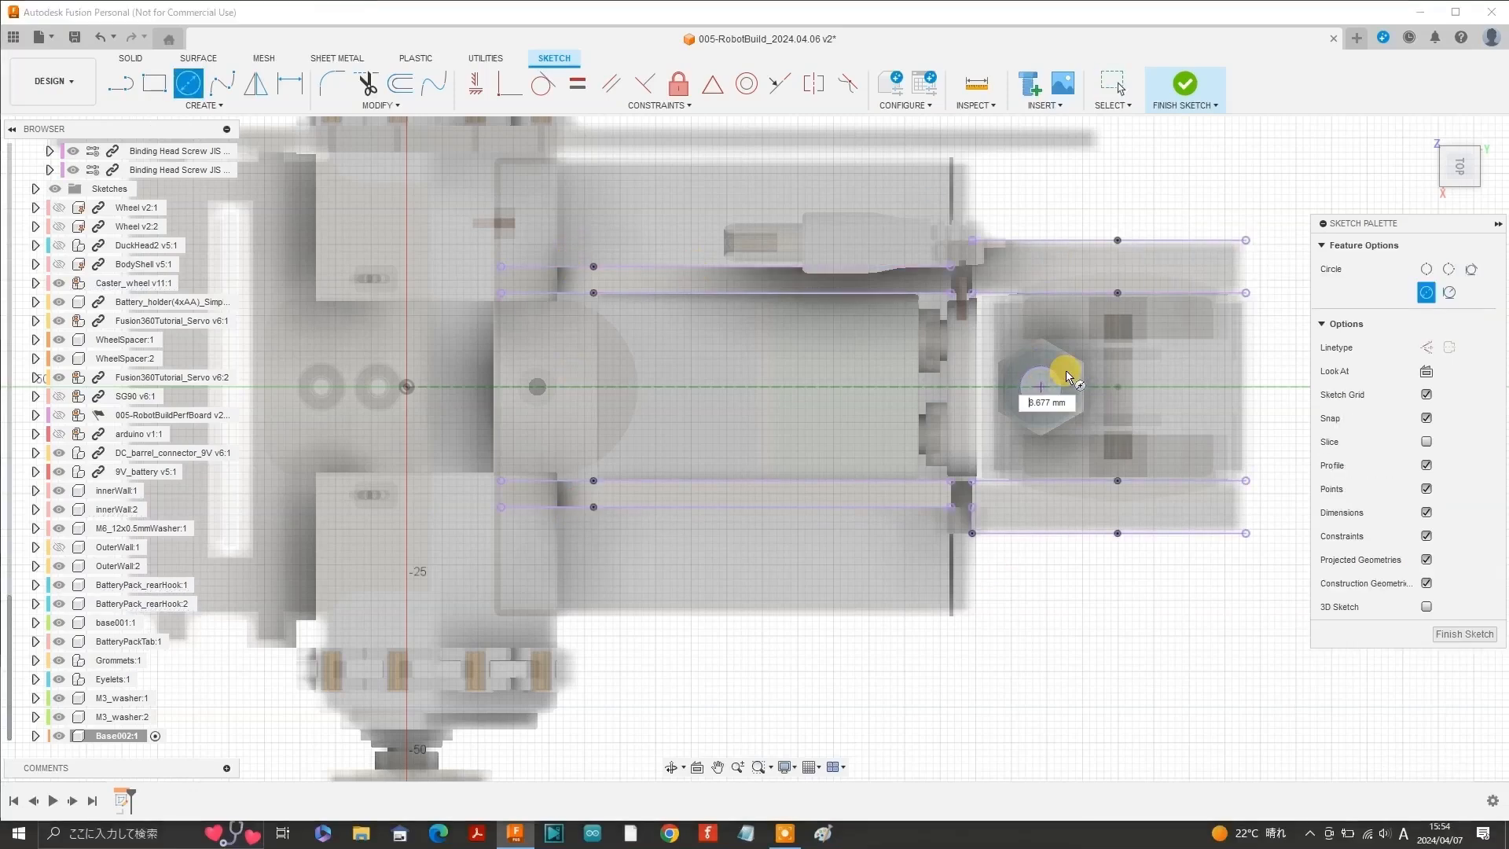
pyautogui.write('6.2')
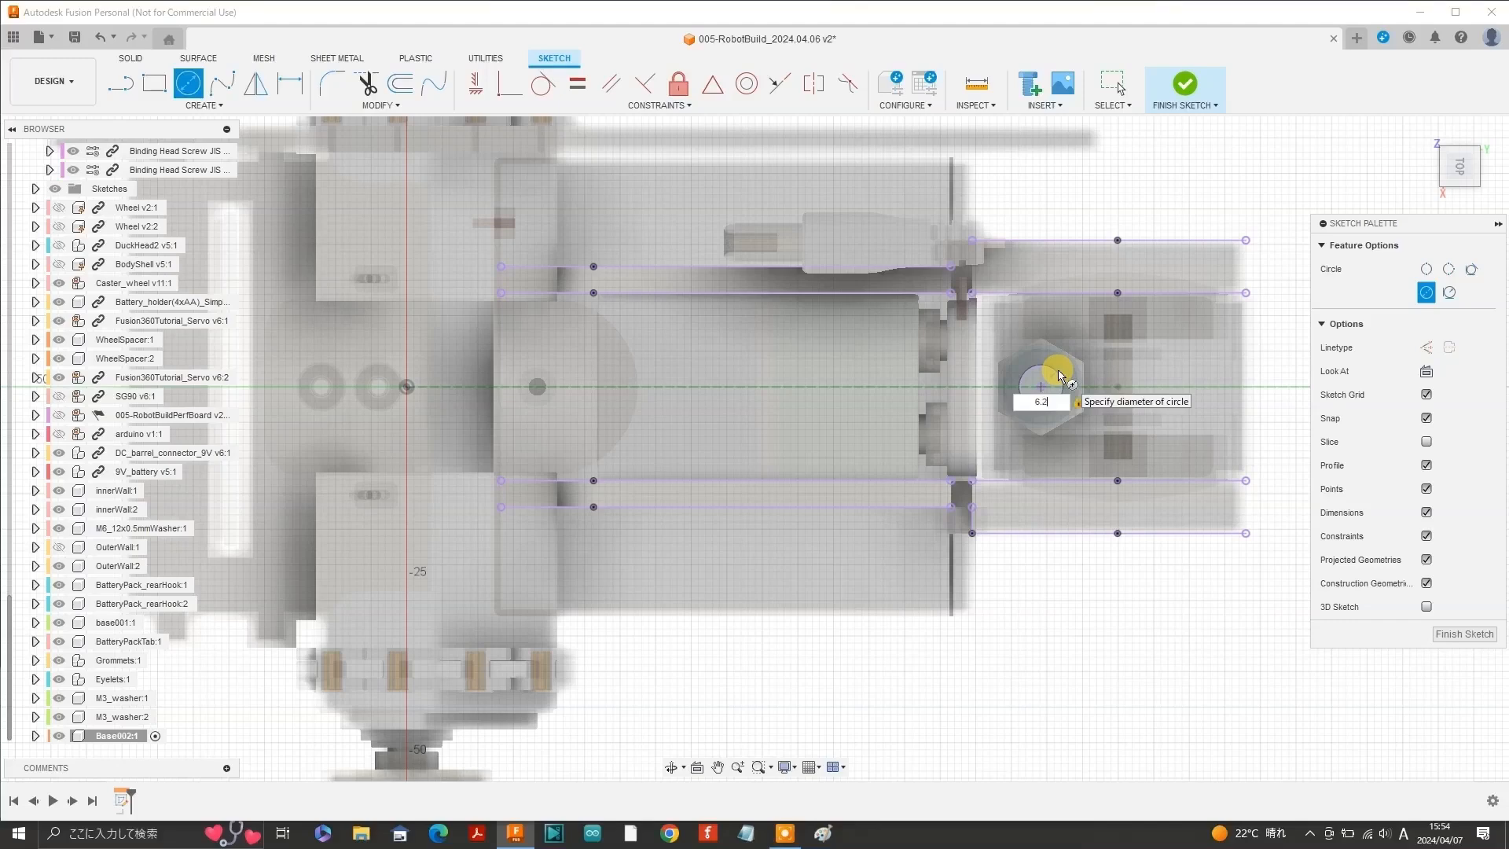
pyautogui.press('Return')
# Connect the inner wall edges at the caster end with a line and draw a 73 mm construction centreline from the bolt circle's centre towards the servos.
pyautogui.press('l')
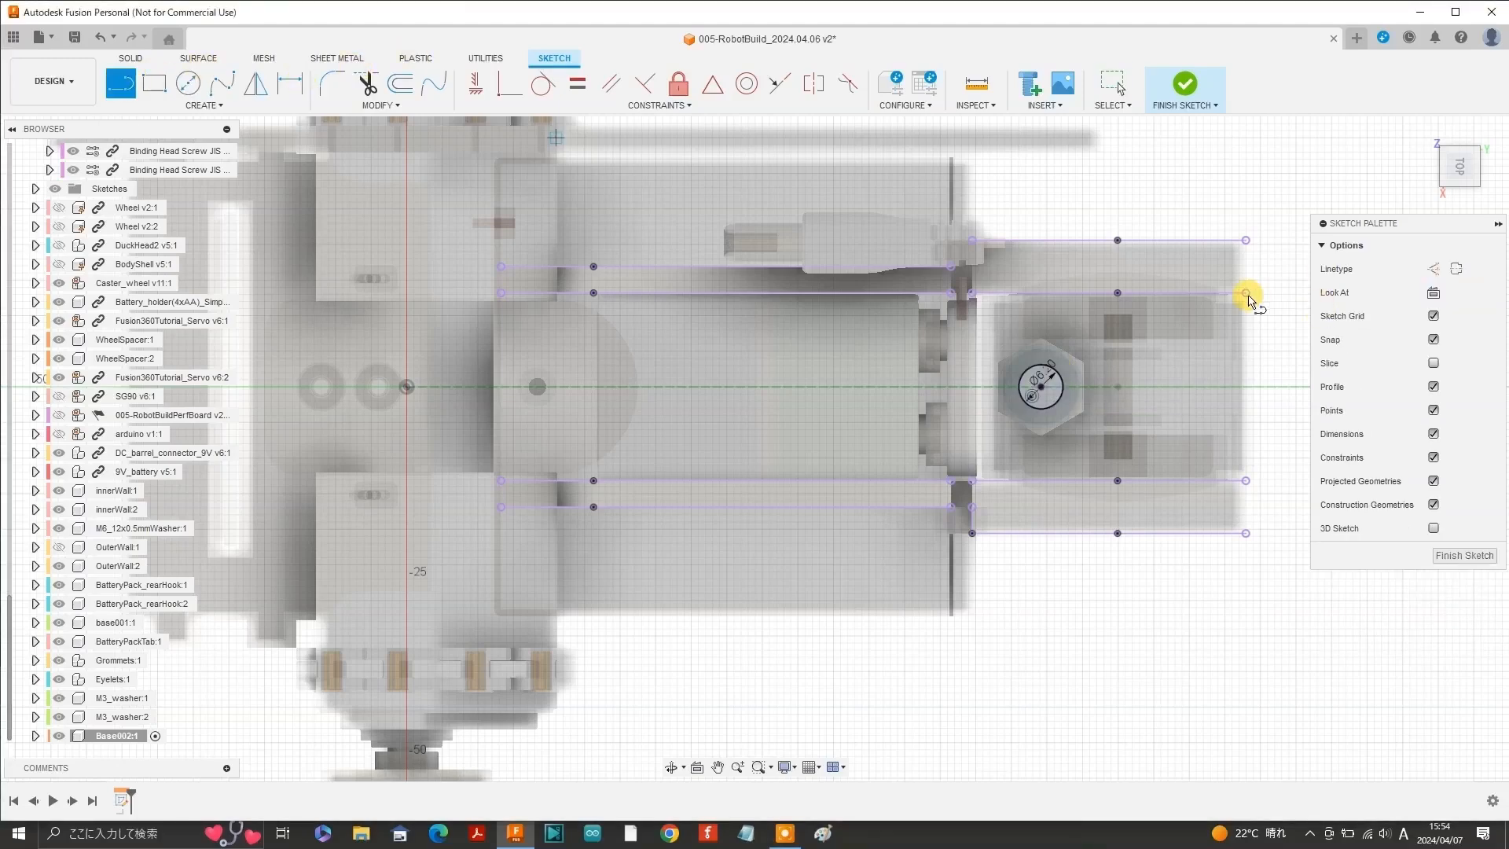
pyautogui.click(1246, 294)
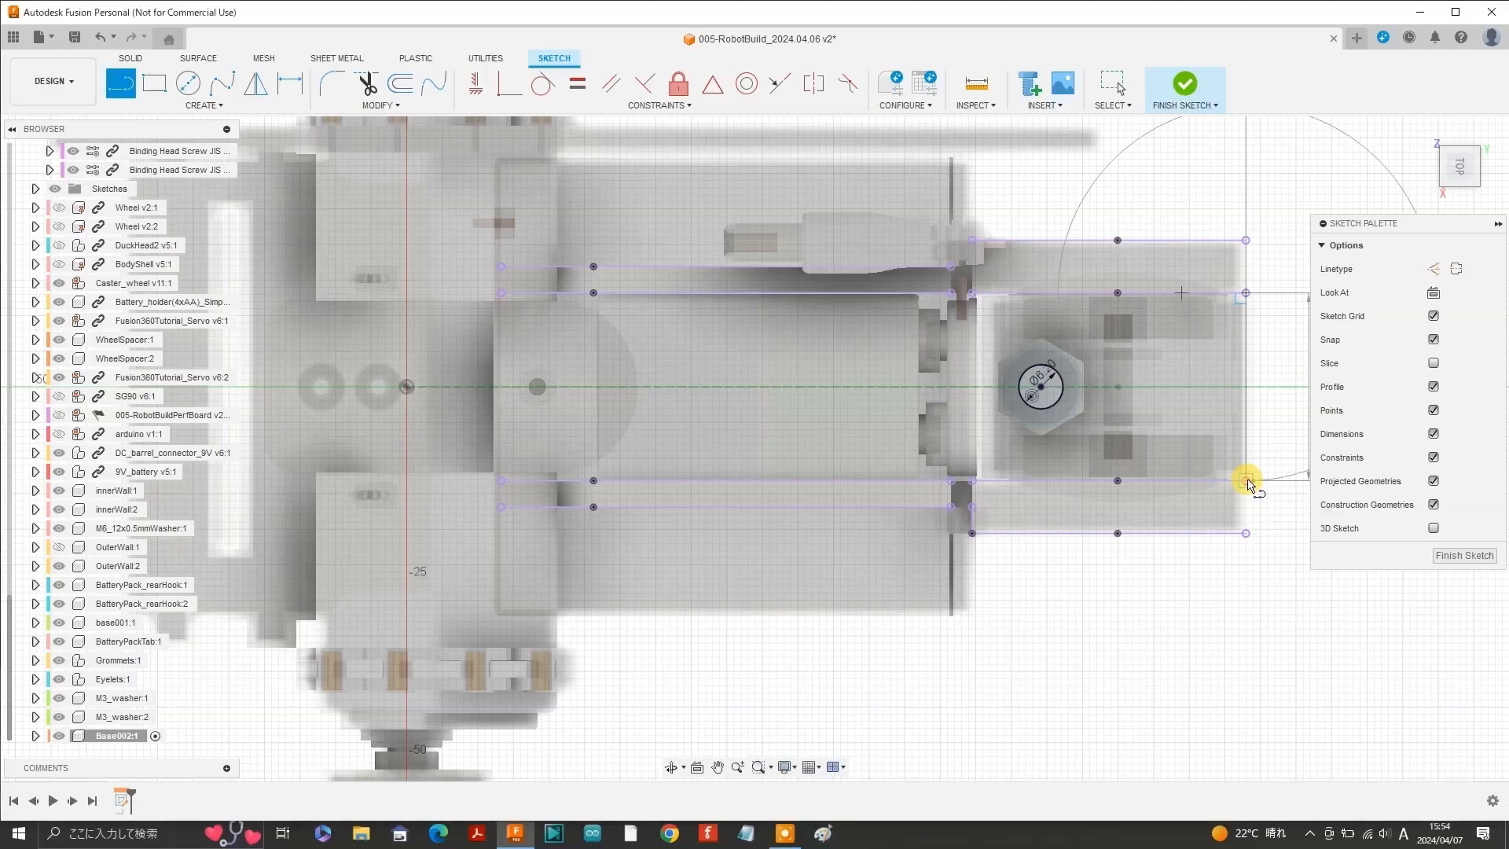
pyautogui.click(1247, 481)
pyautogui.click(1434, 269)
pyautogui.click(1042, 387)
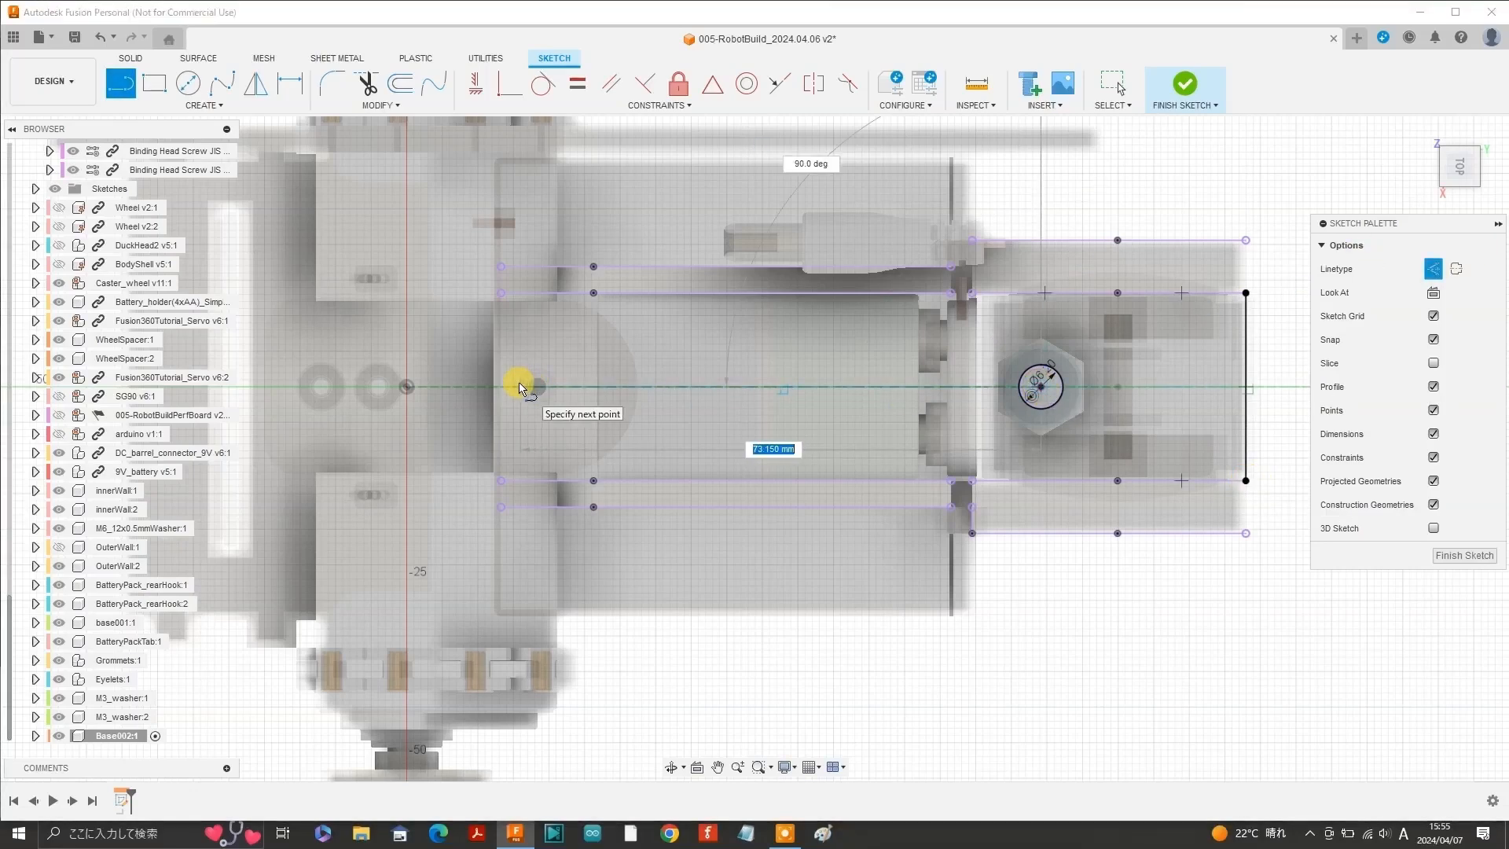
pyautogui.write('73')
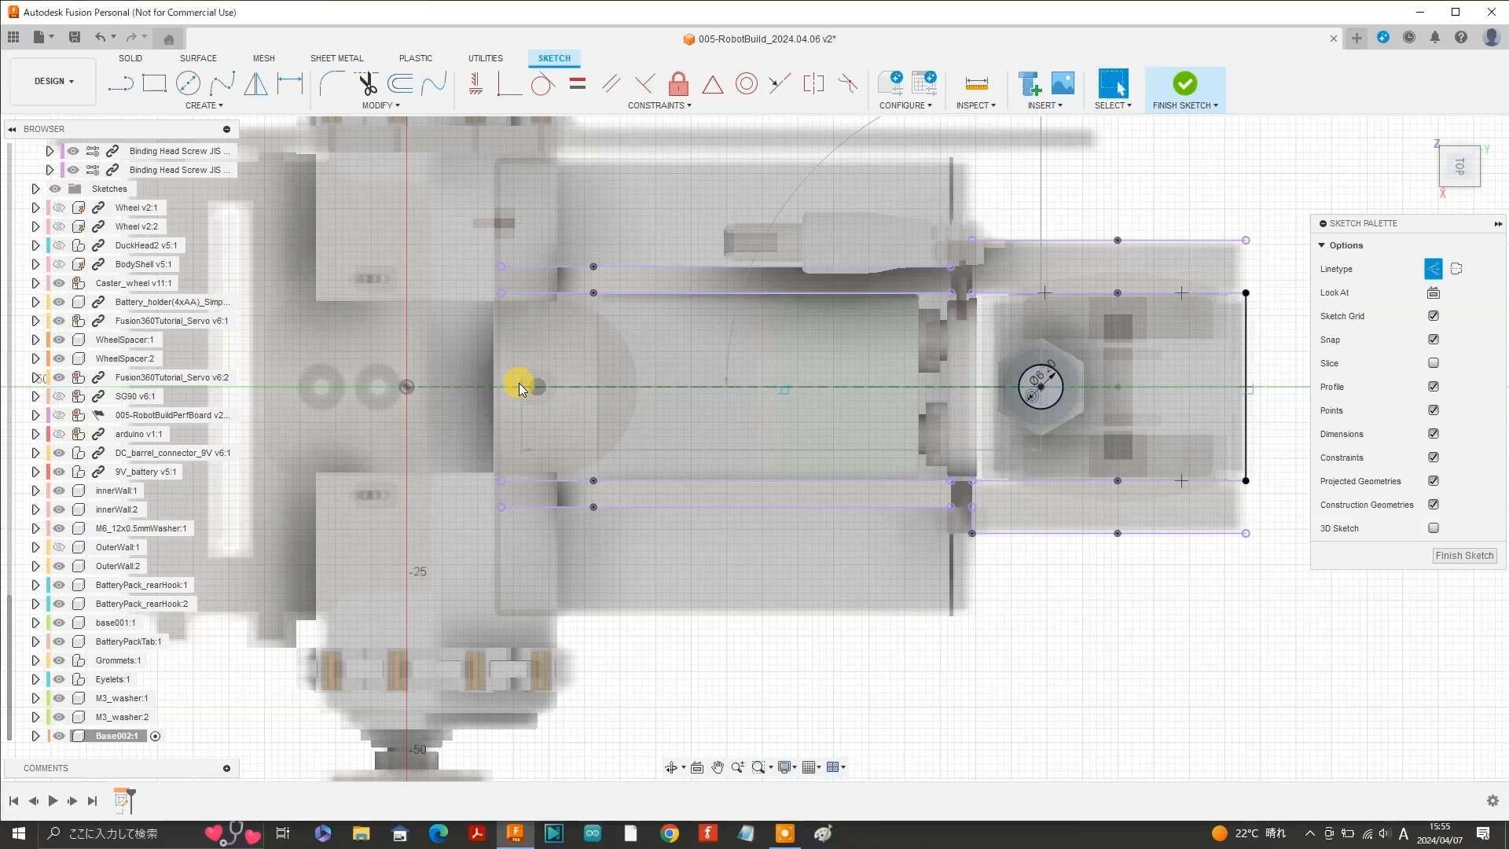
pyautogui.press('Return')
# Draw the plate's end line from the centreline's free end to the inner wall's inner edge, continuing 8 mm along that edge.
pyautogui.click(126, 84)
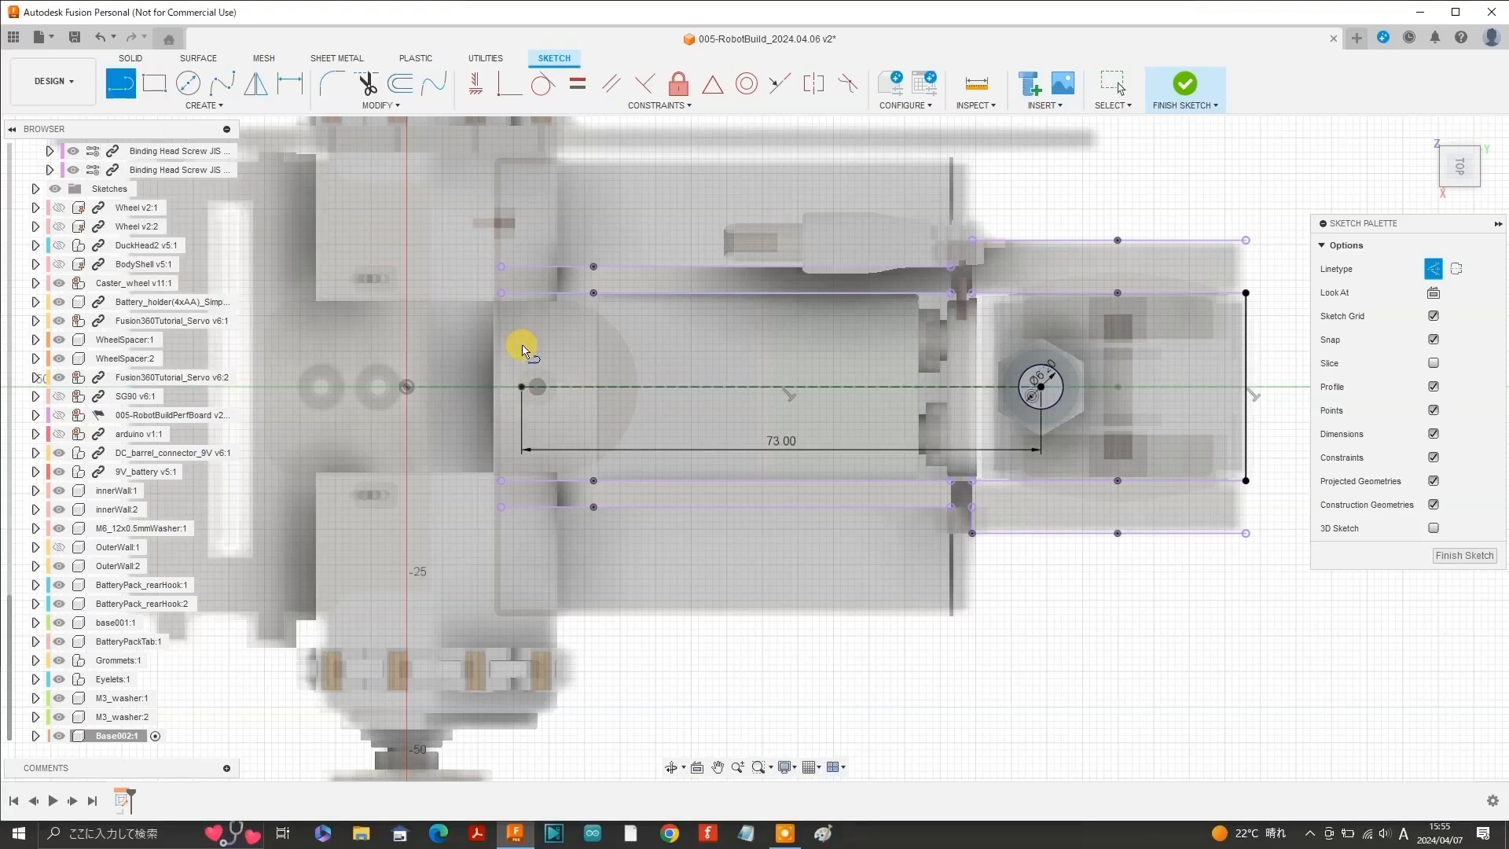
pyautogui.click(520, 297)
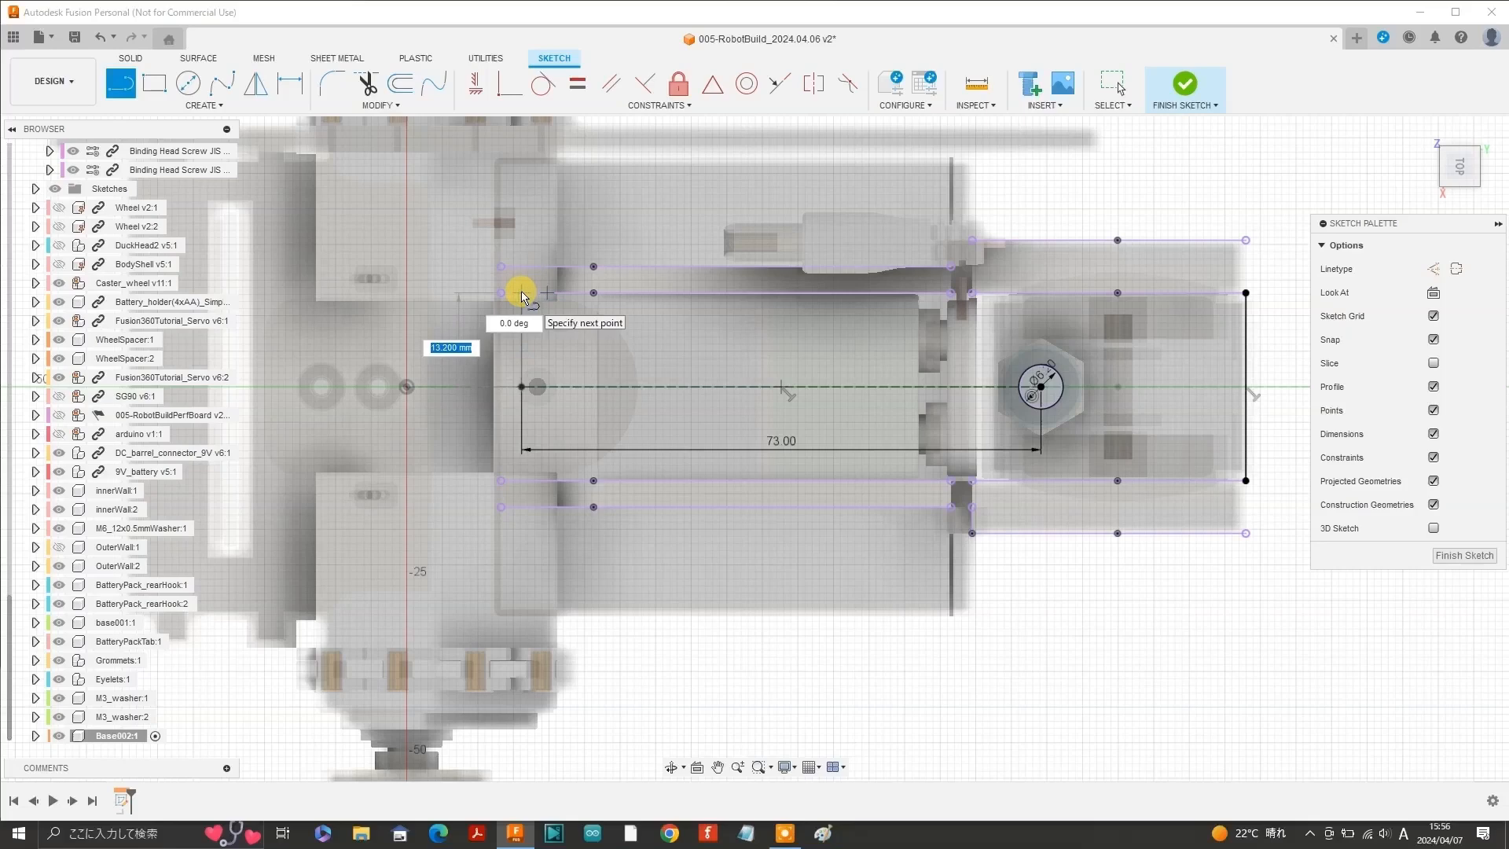
pyautogui.click(521, 294)
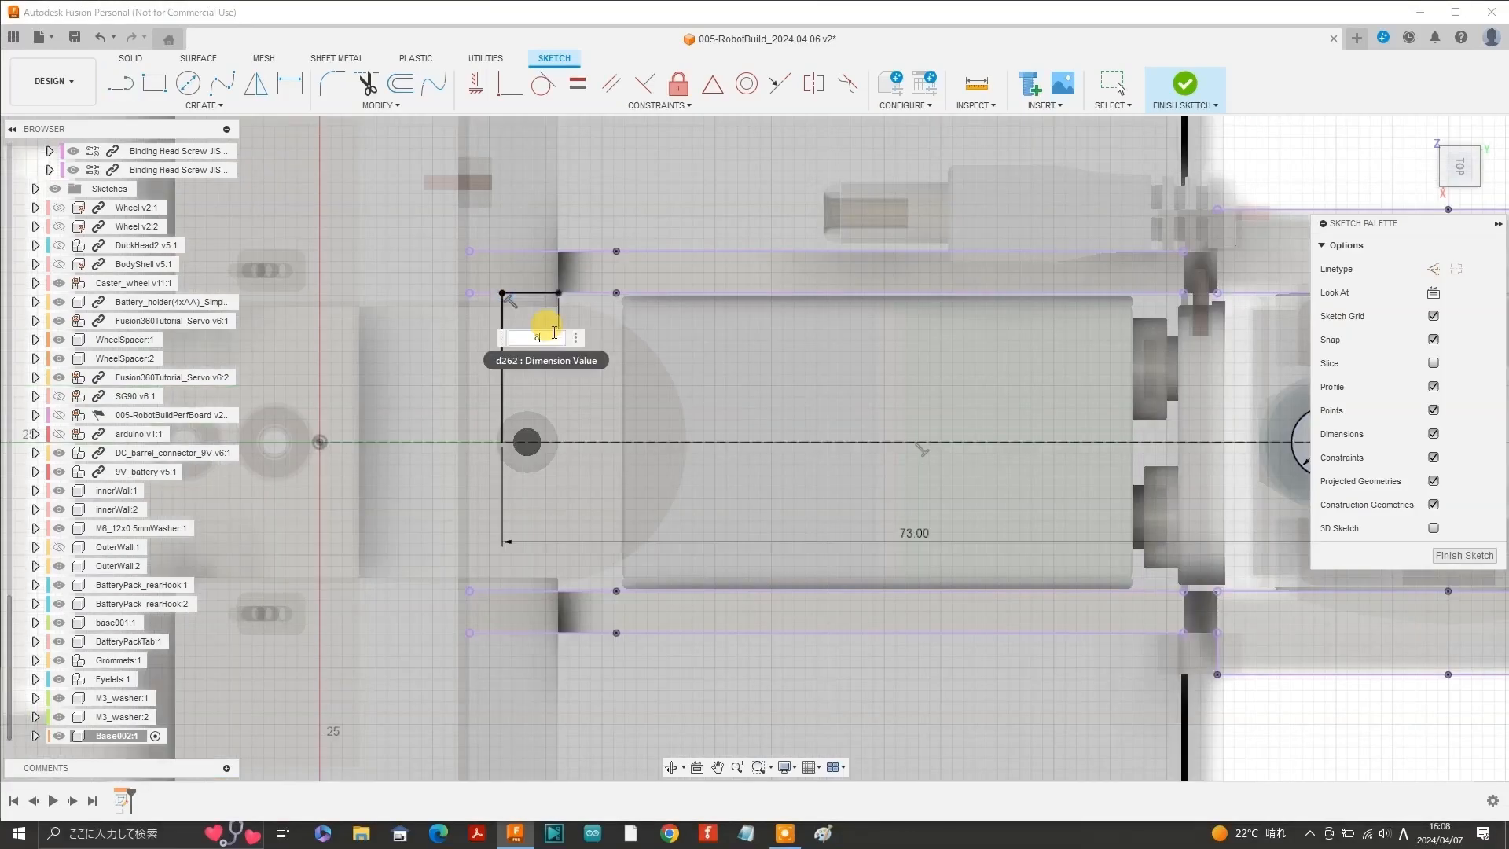
pyautogui.click(593, 292)
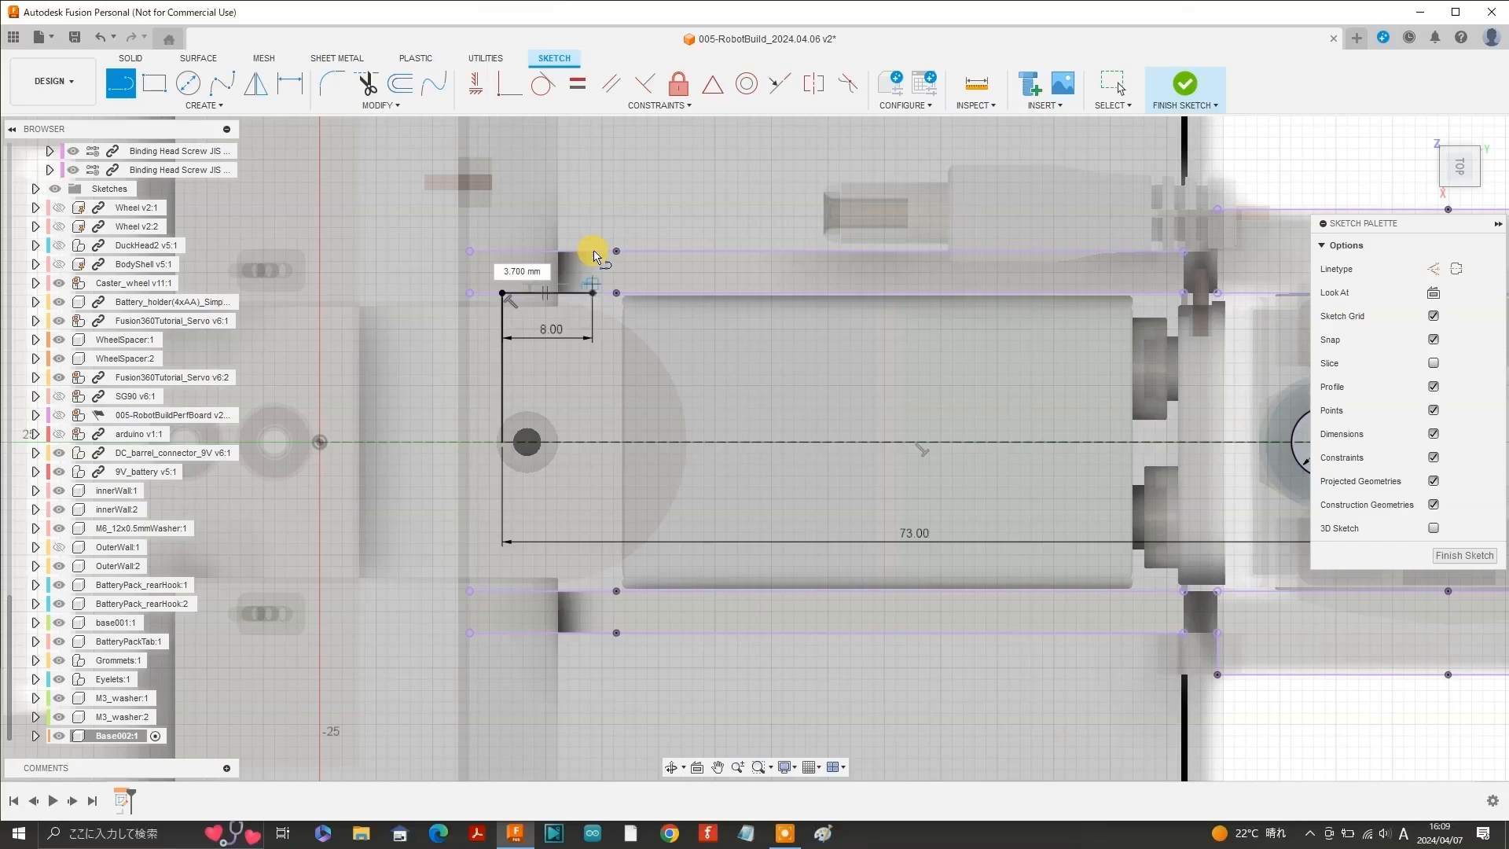
# Draw an 8 mm wide tab reaching out to the wall's outer edge and back to its inner edge.
pyautogui.click(594, 251)
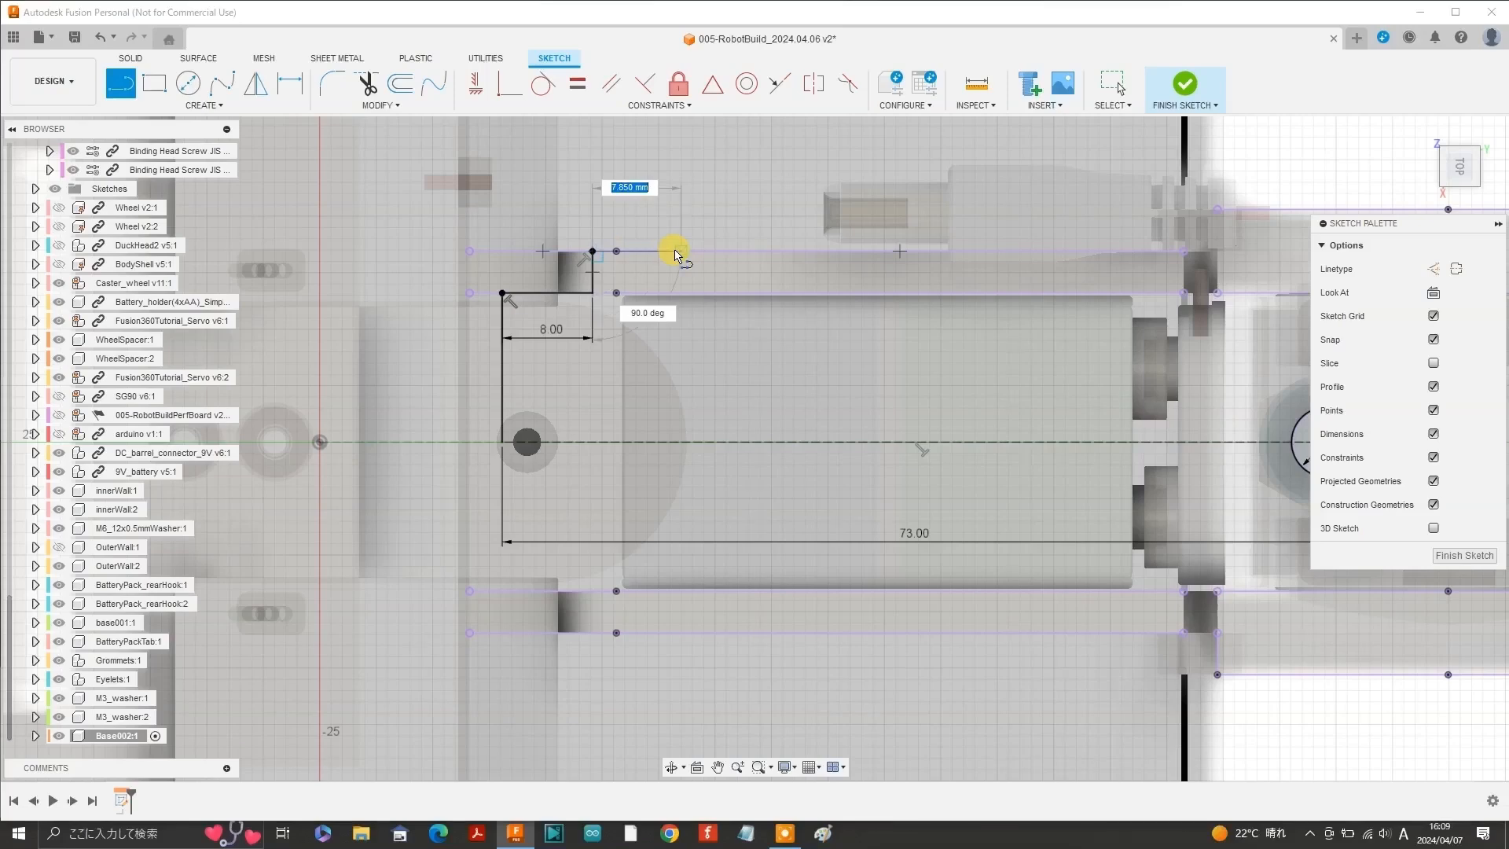
pyautogui.write('8')
pyautogui.press('Return')
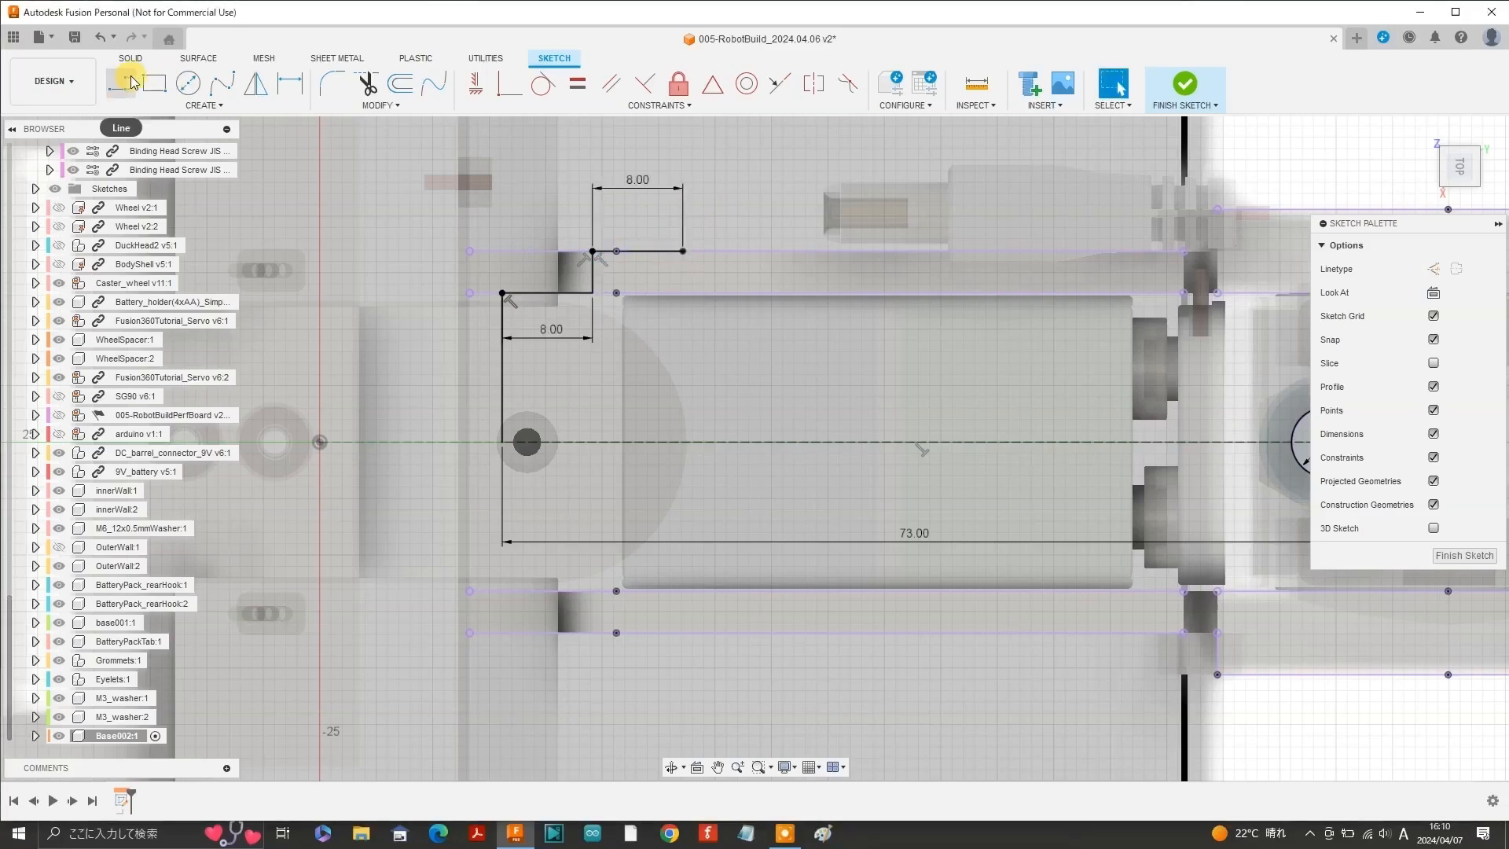
pyautogui.click(128, 79)
pyautogui.click(683, 252)
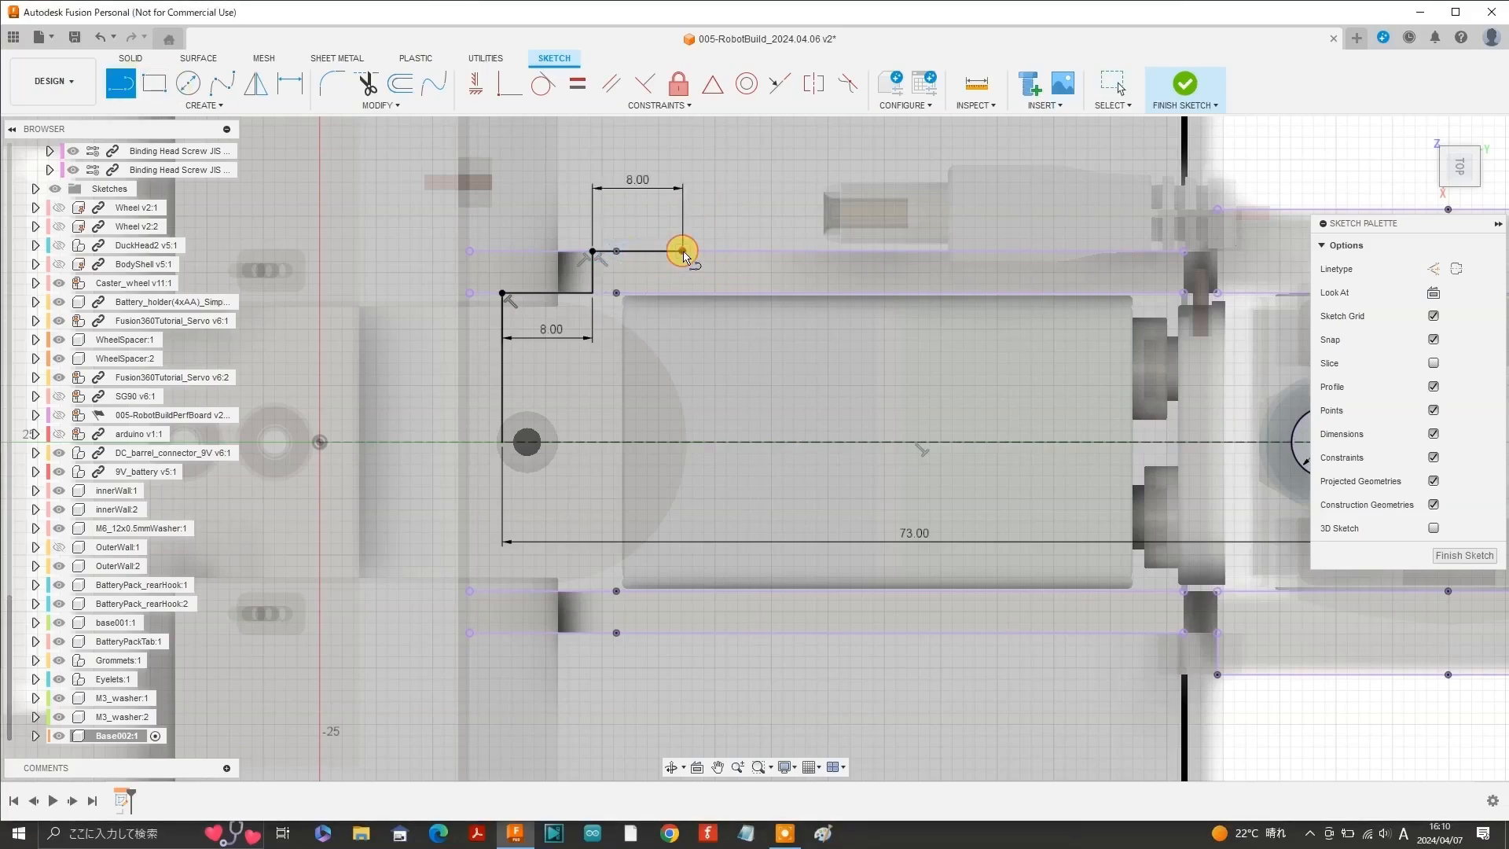
pyautogui.click(681, 294)
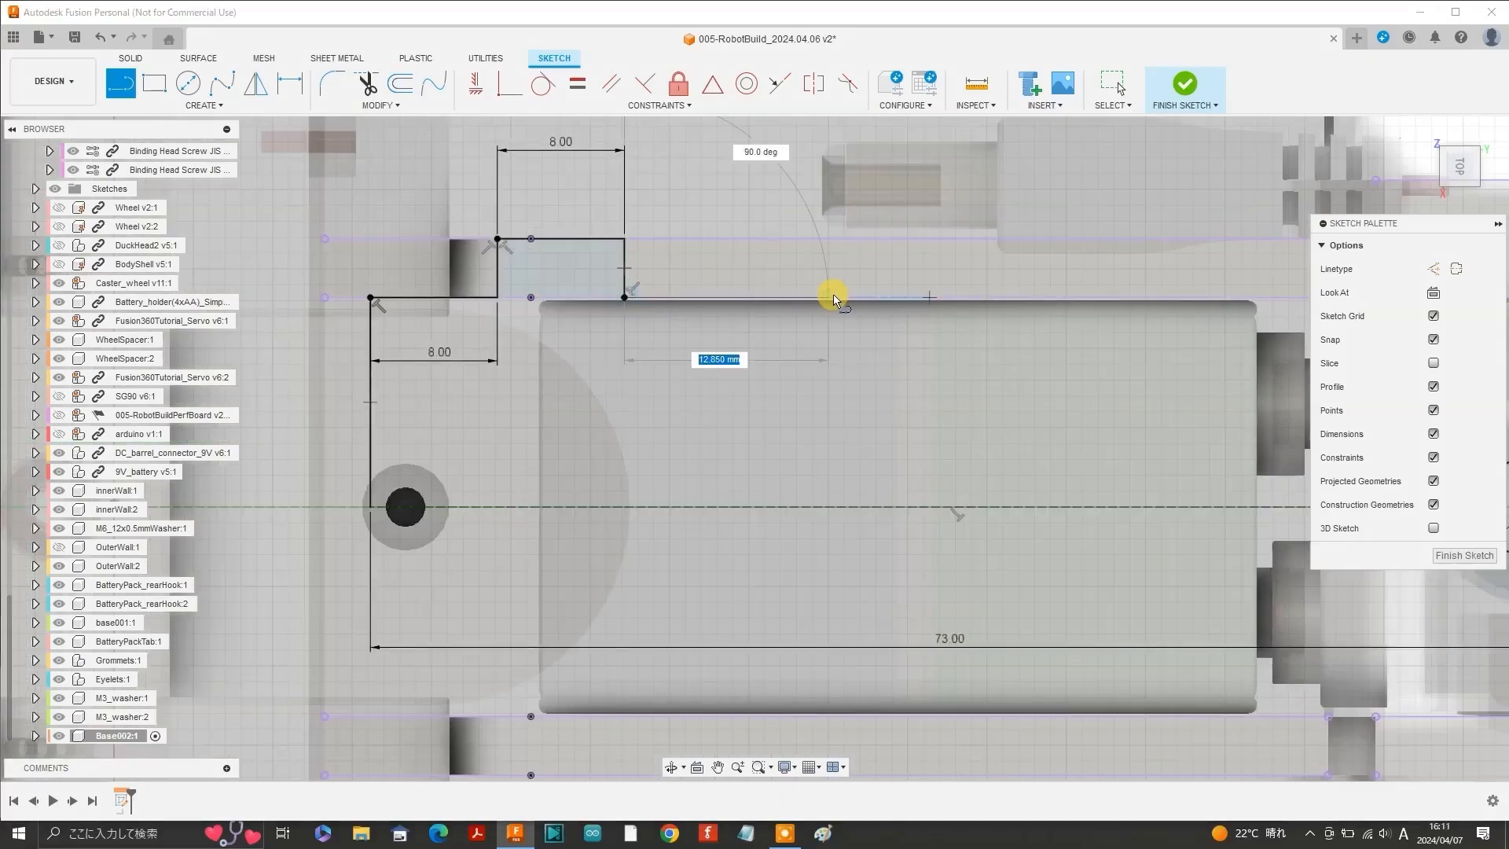
# Continue the outline 16 mm along the inner edge and draw a second 8 mm wide tab out to the wall's outer edge.
pyautogui.write('16')
pyautogui.press('Return')
pyautogui.click(806, 260)
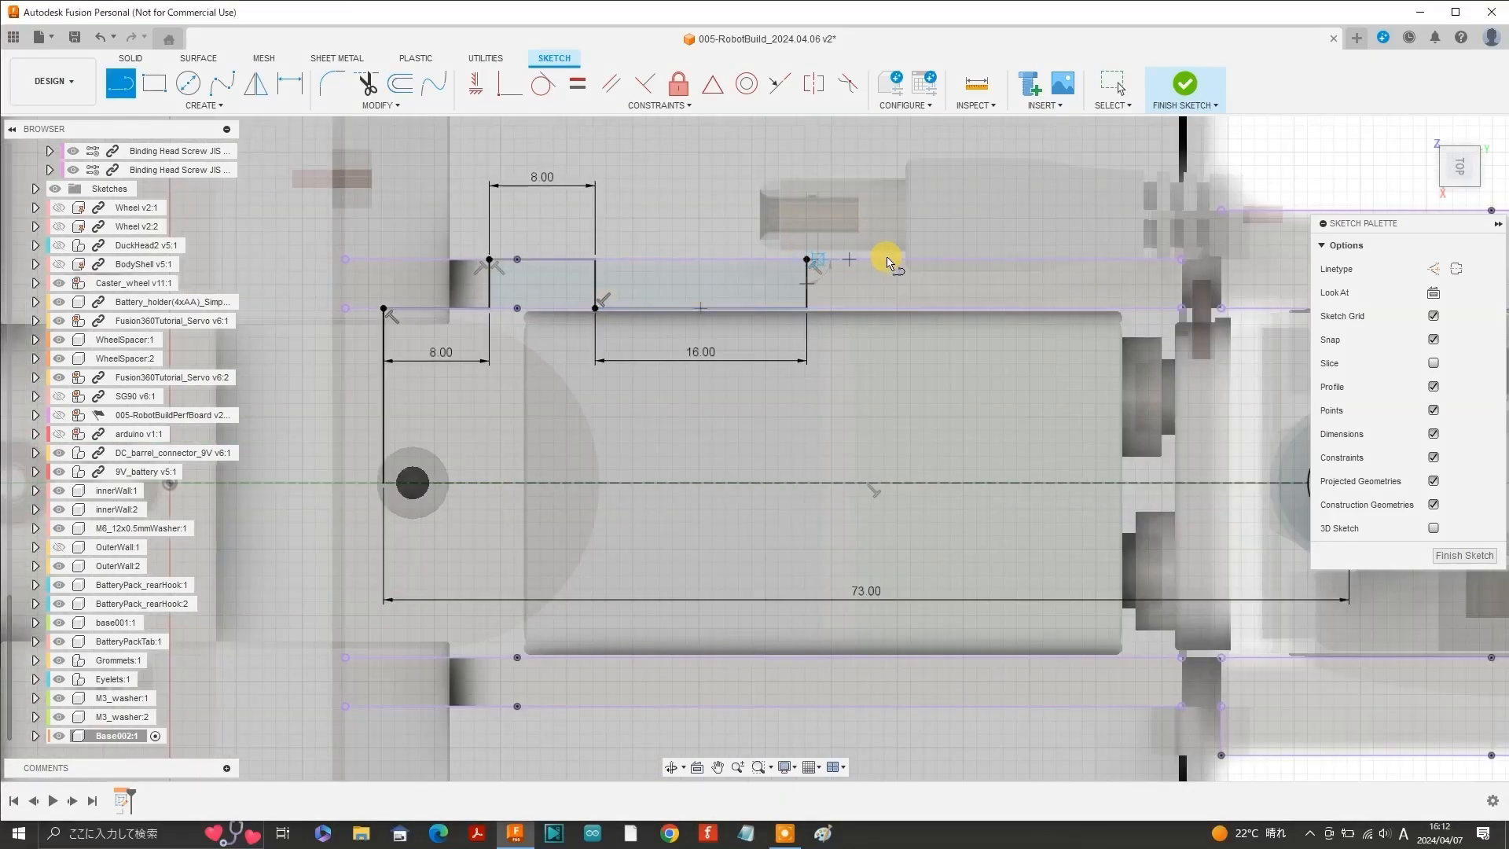
pyautogui.write('8')
pyautogui.press('Return')
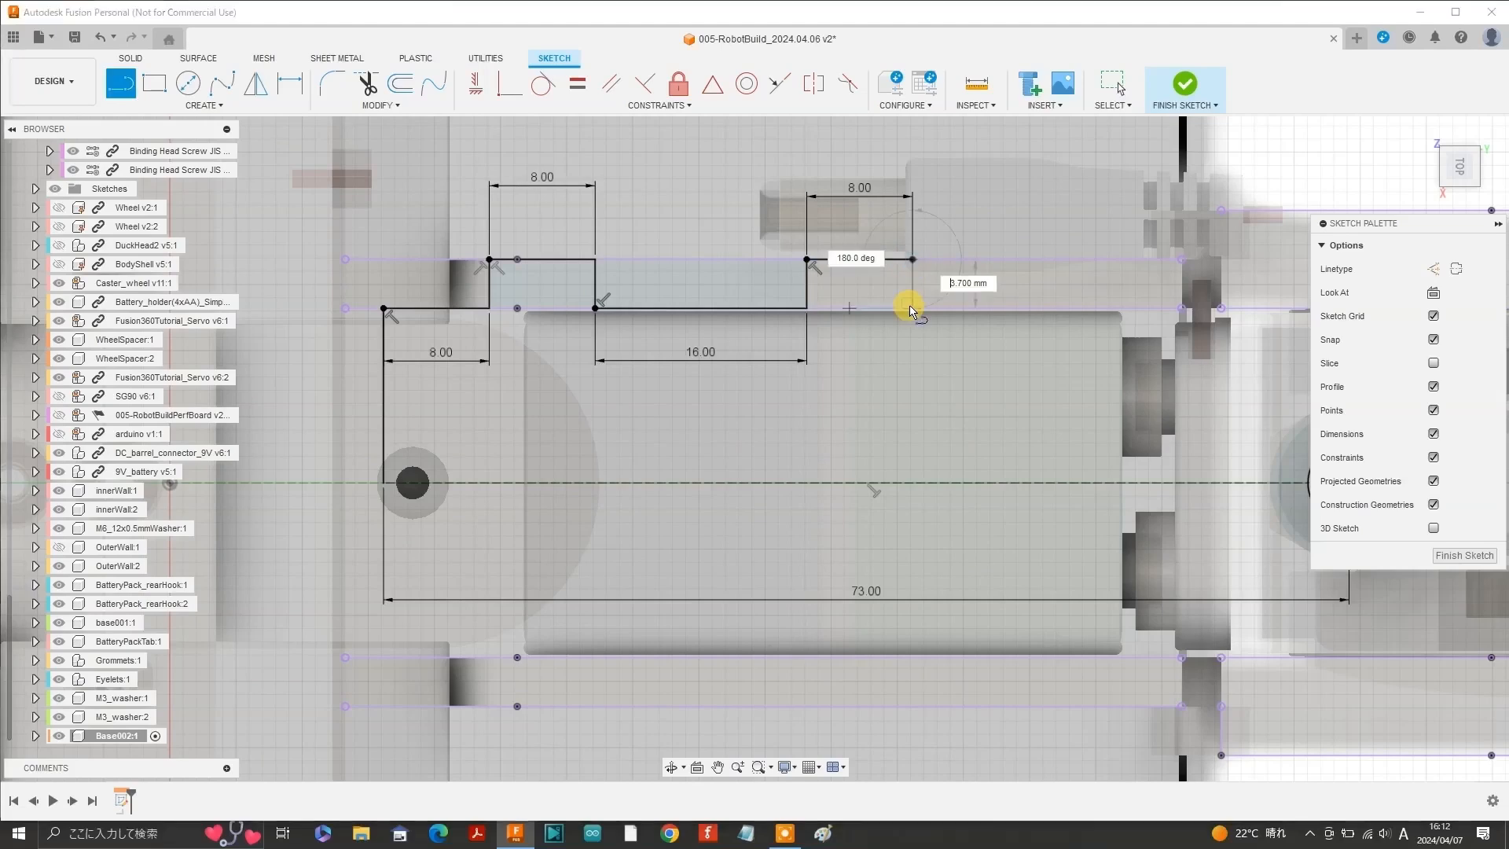
pyautogui.click(912, 309)
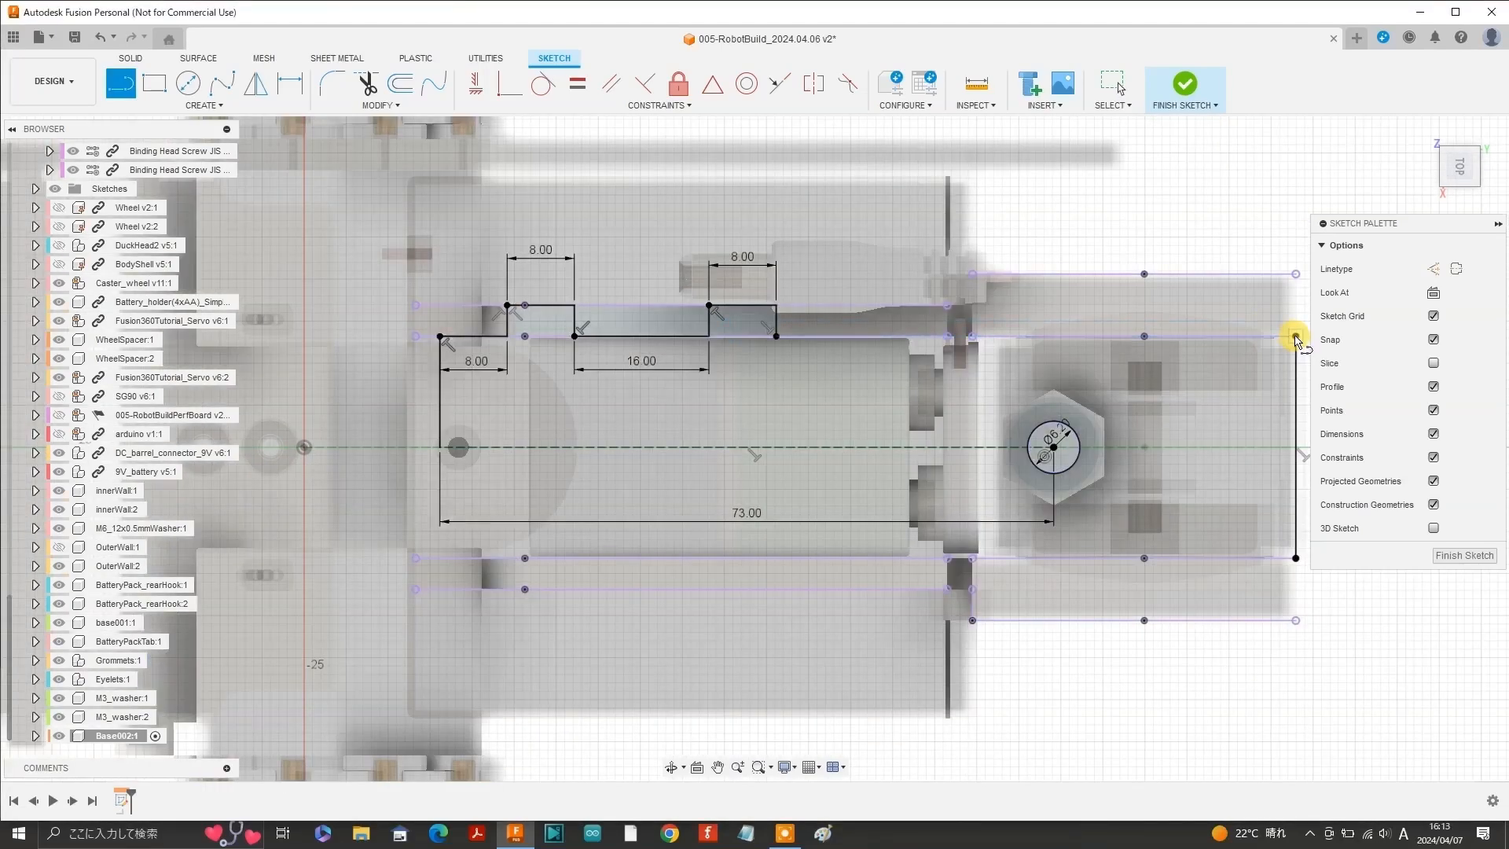
# Draw an 8 mm line along the wall's inner edge from the corner at the caster end.
pyautogui.click(1237, 339)
pyautogui.write('8')
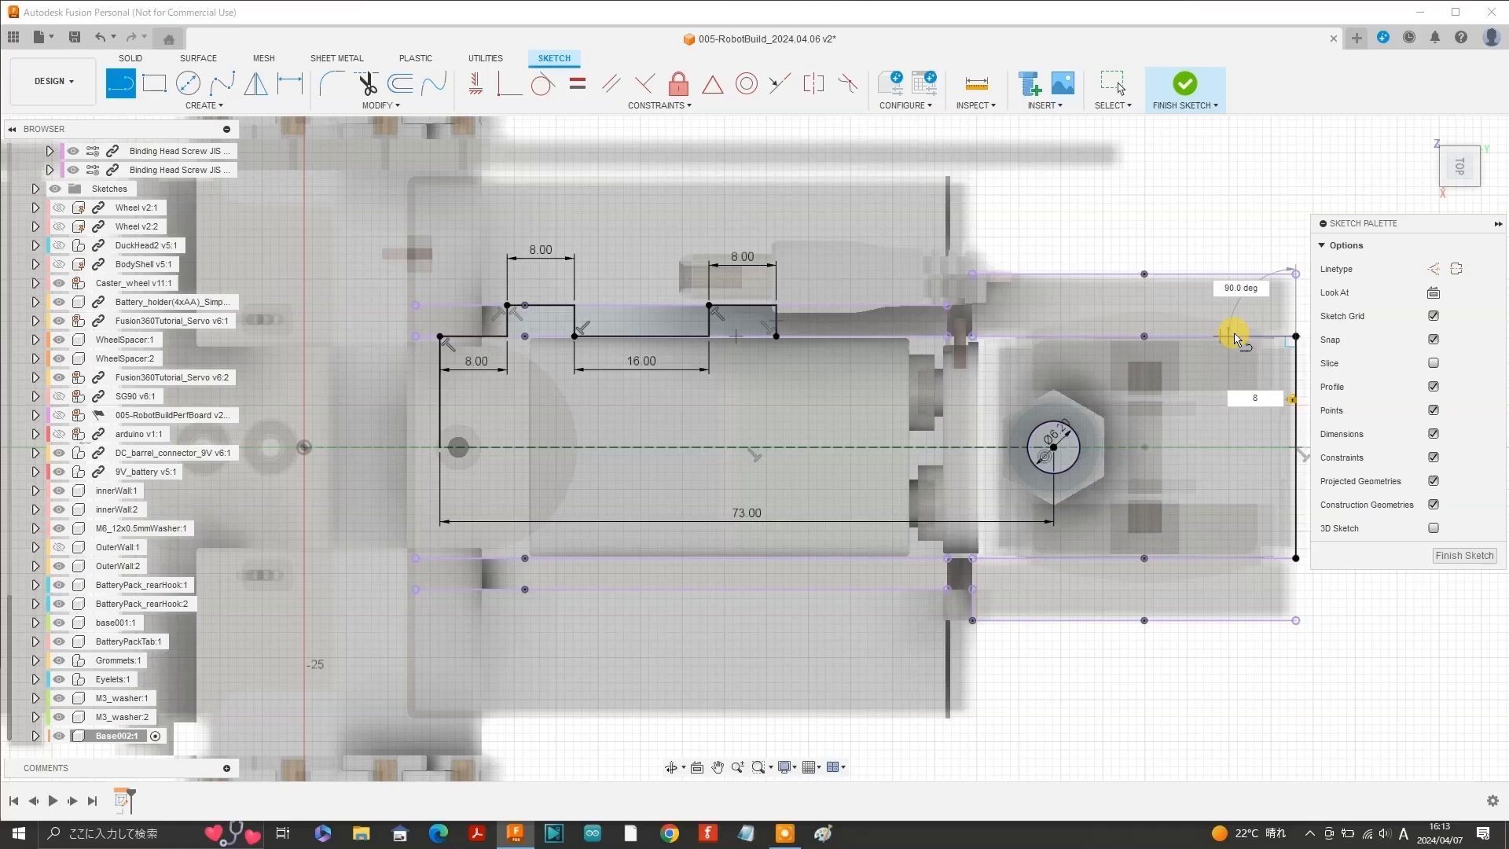
pyautogui.press('Return')
pyautogui.press('Escape')
# Draw a 16 mm wide tab beside the caster bolt out to the wall's outer edge, and connect it to the second 8 mm tab.
pyautogui.press('l')
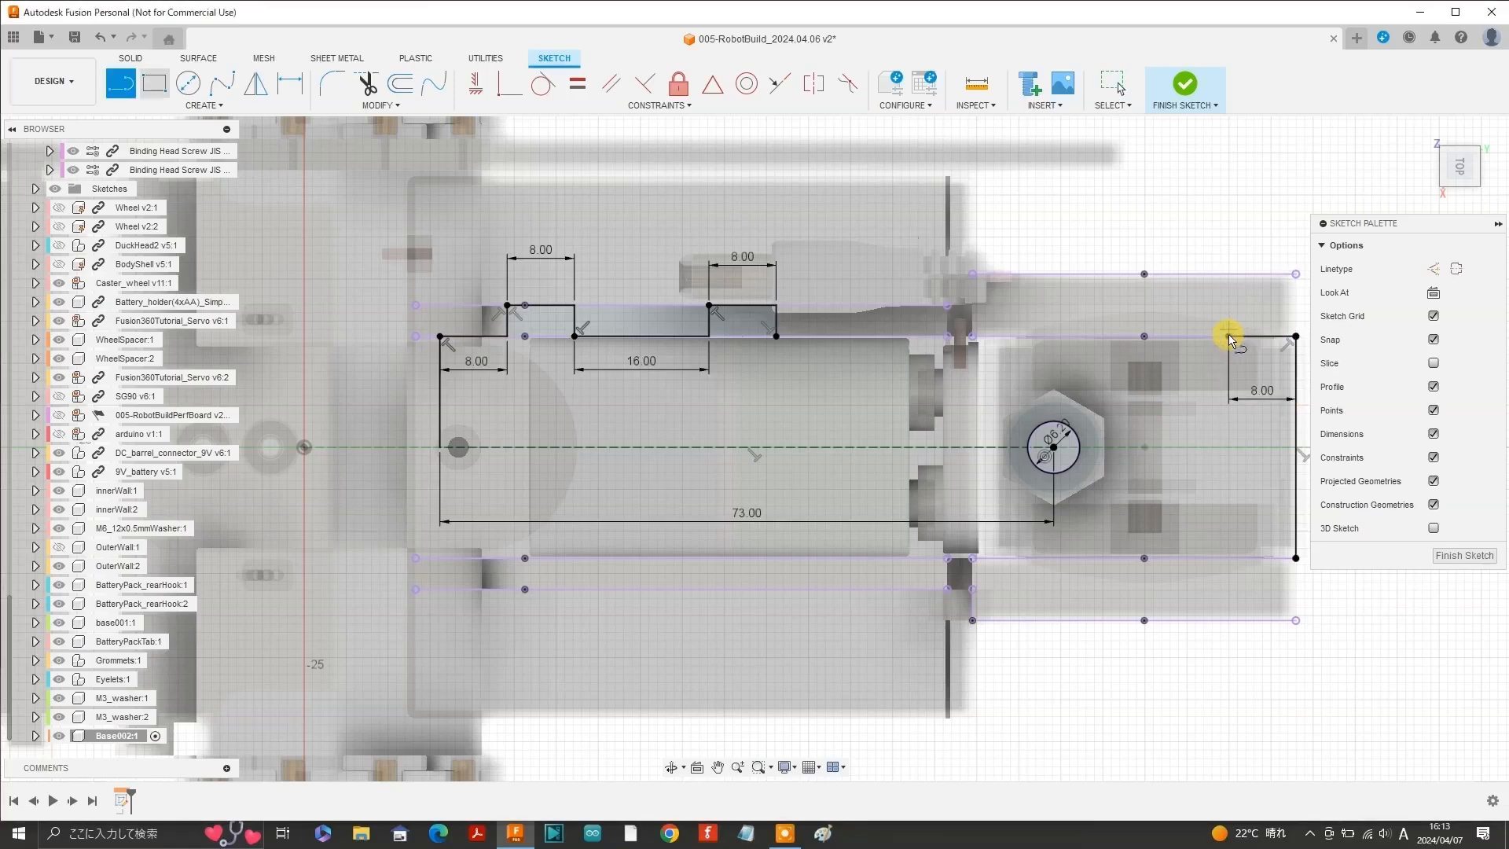
pyautogui.click(1231, 335)
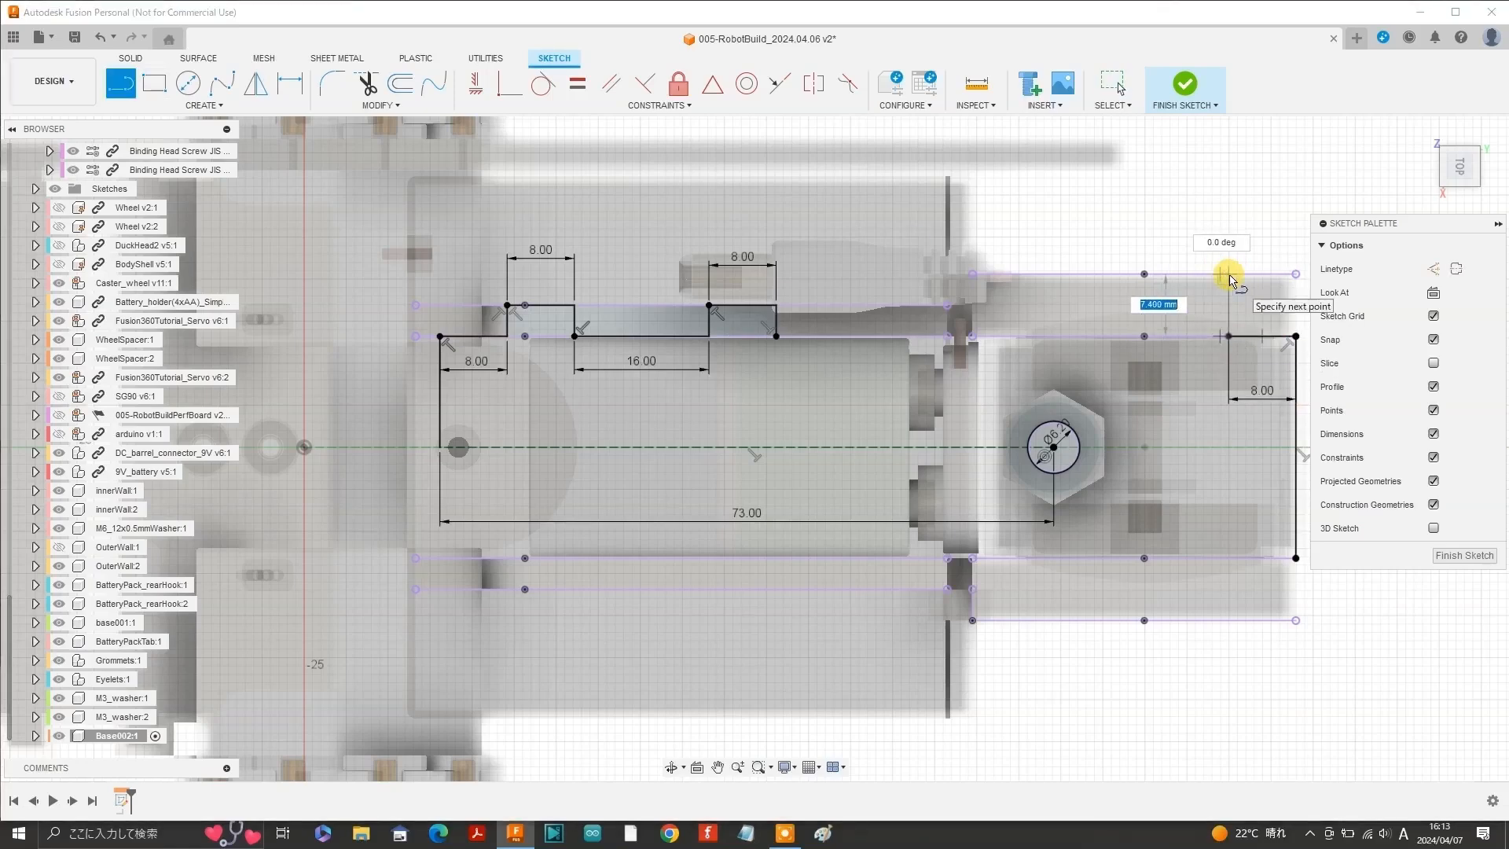
pyautogui.scroll(-1, 1232, 279)
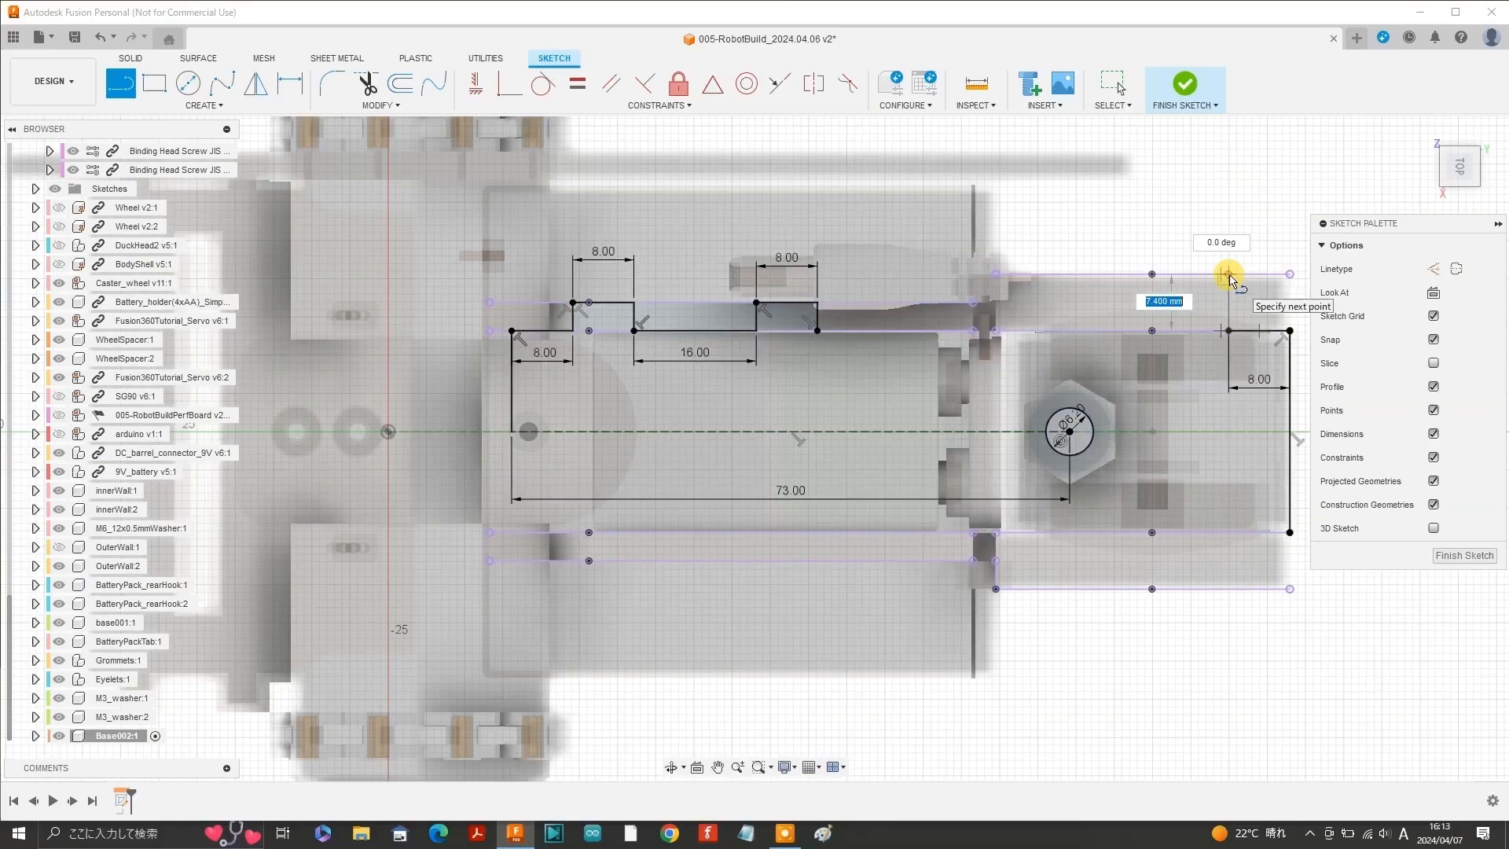
pyautogui.click(1230, 276)
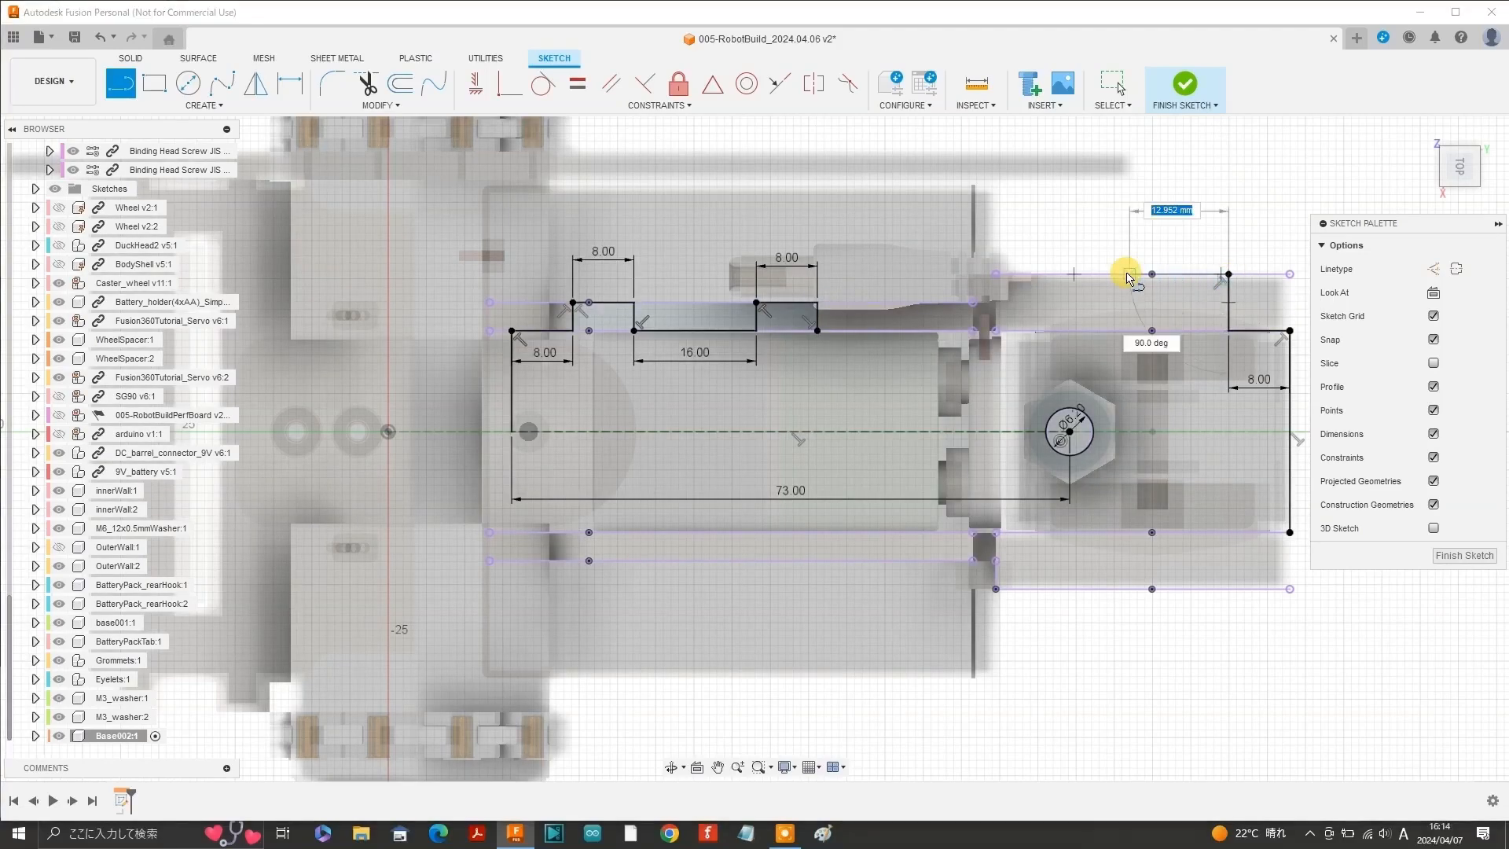
pyautogui.write('16')
pyautogui.press('Return')
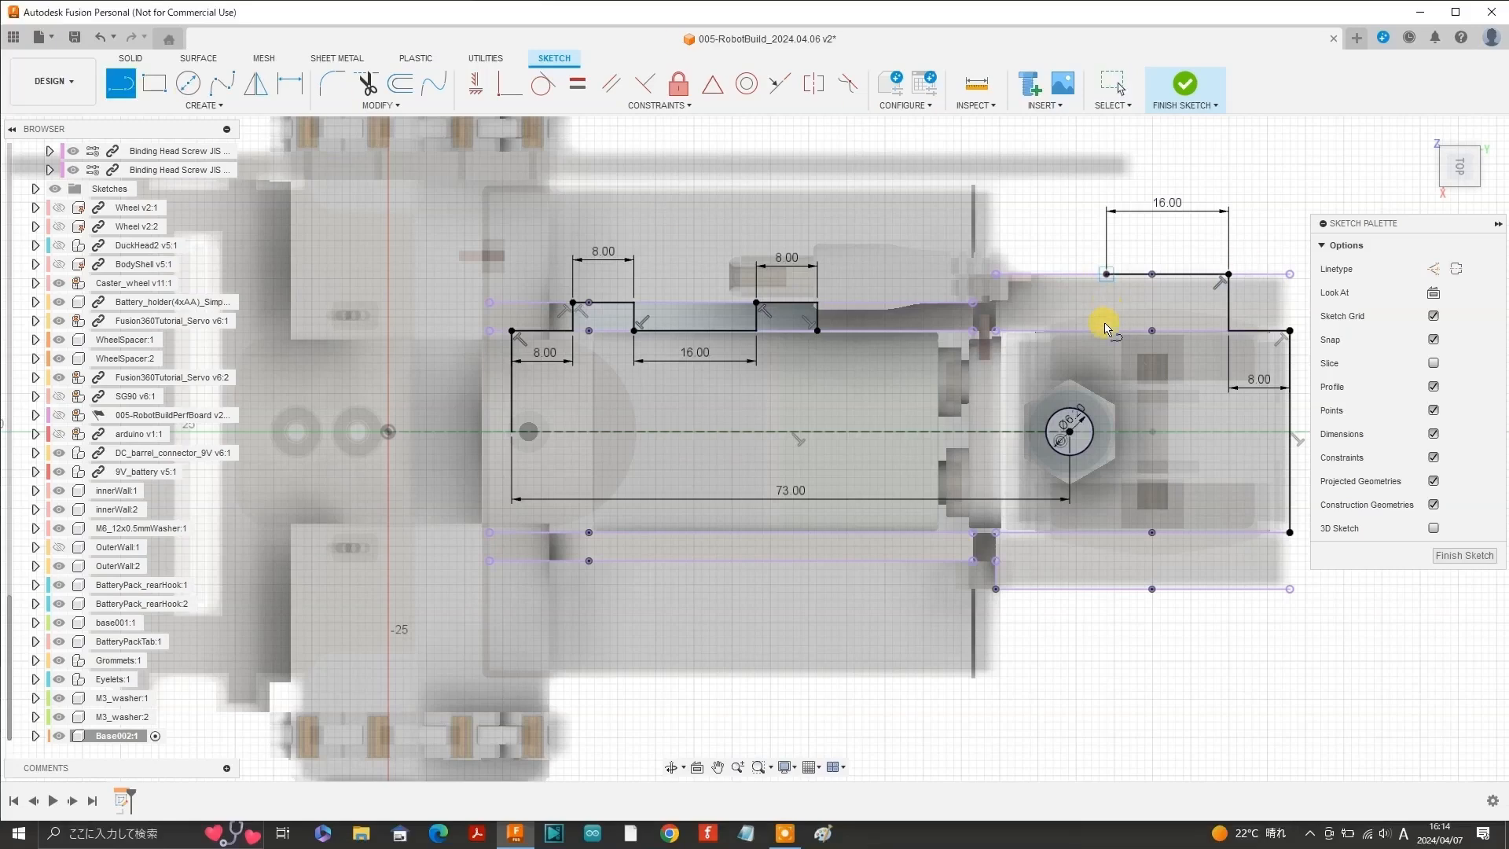
pyautogui.click(1107, 330)
pyautogui.click(817, 330)
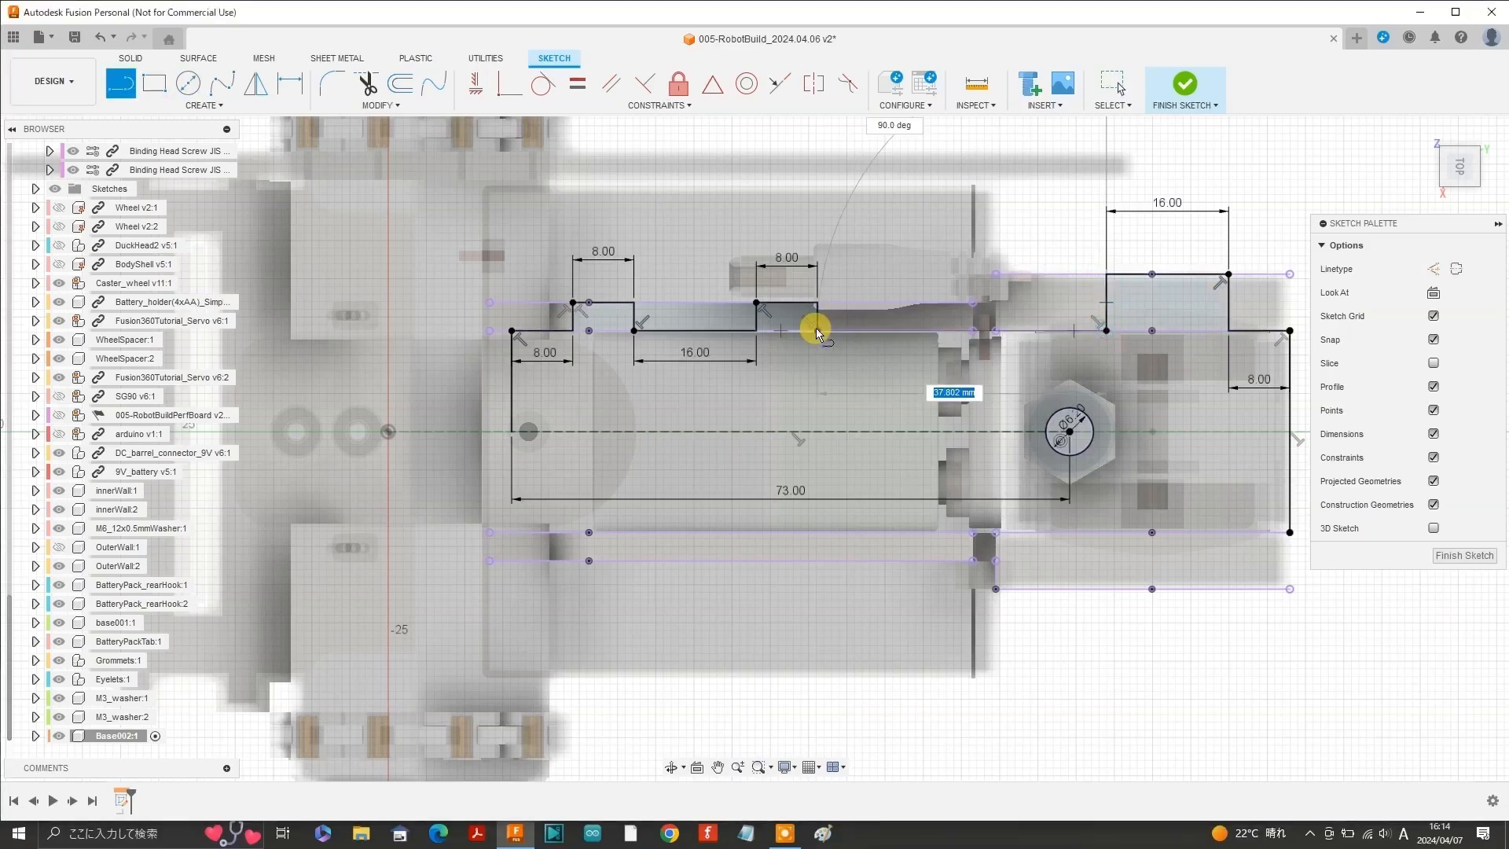
pyautogui.press('Escape')
# Mirror the drawn half outline of Base002, with its two 8 mm tabs and 16 mm tab, about the dashed centreline.
pyautogui.click(35, 736)
pyautogui.click(49, 735)
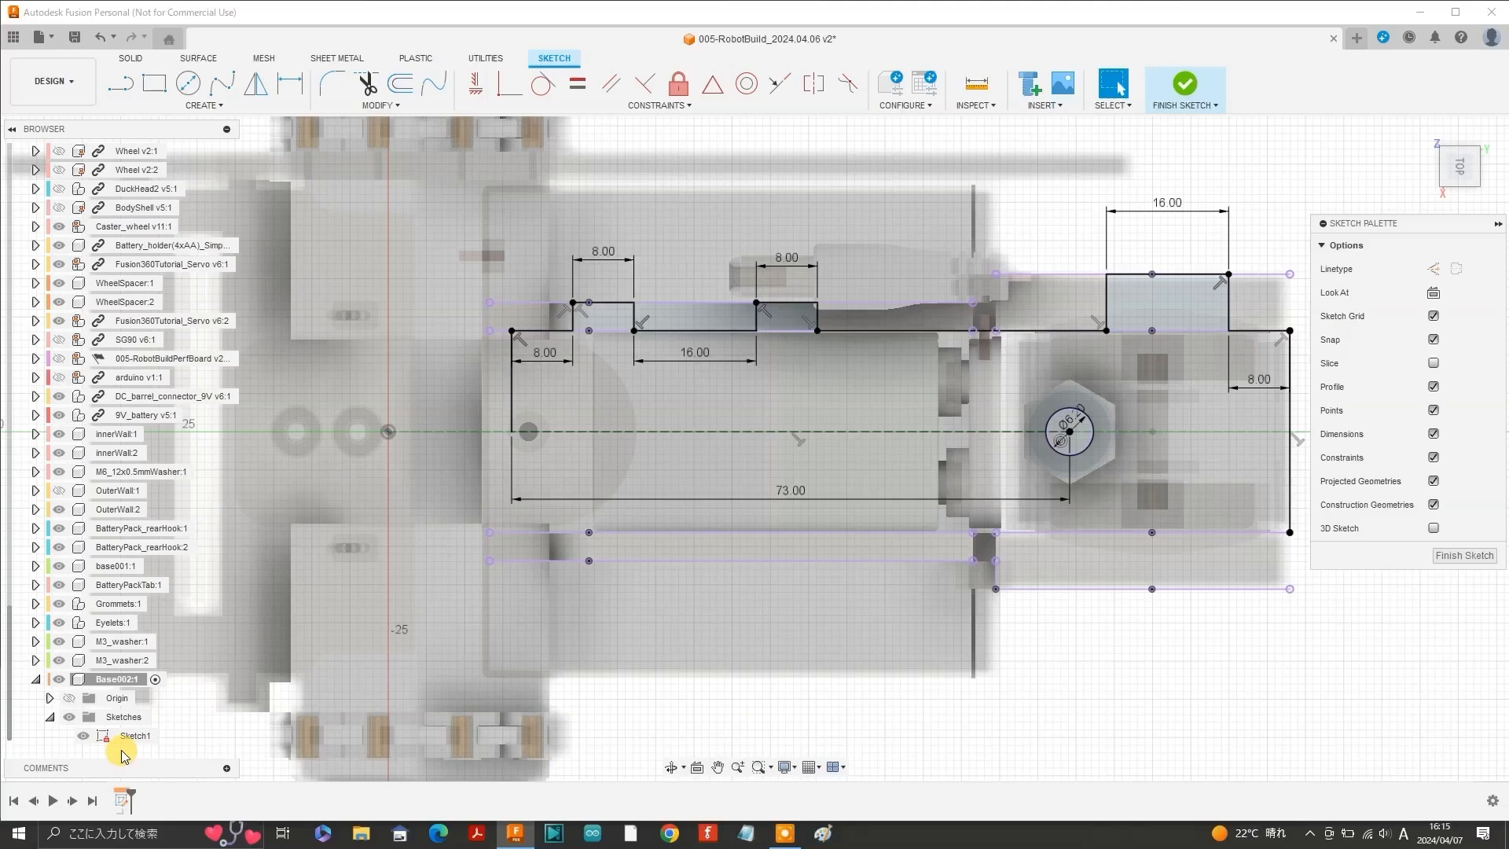
pyautogui.click(256, 82)
pyautogui.click(512, 377)
pyautogui.click(539, 330)
pyautogui.click(573, 316)
pyautogui.click(609, 302)
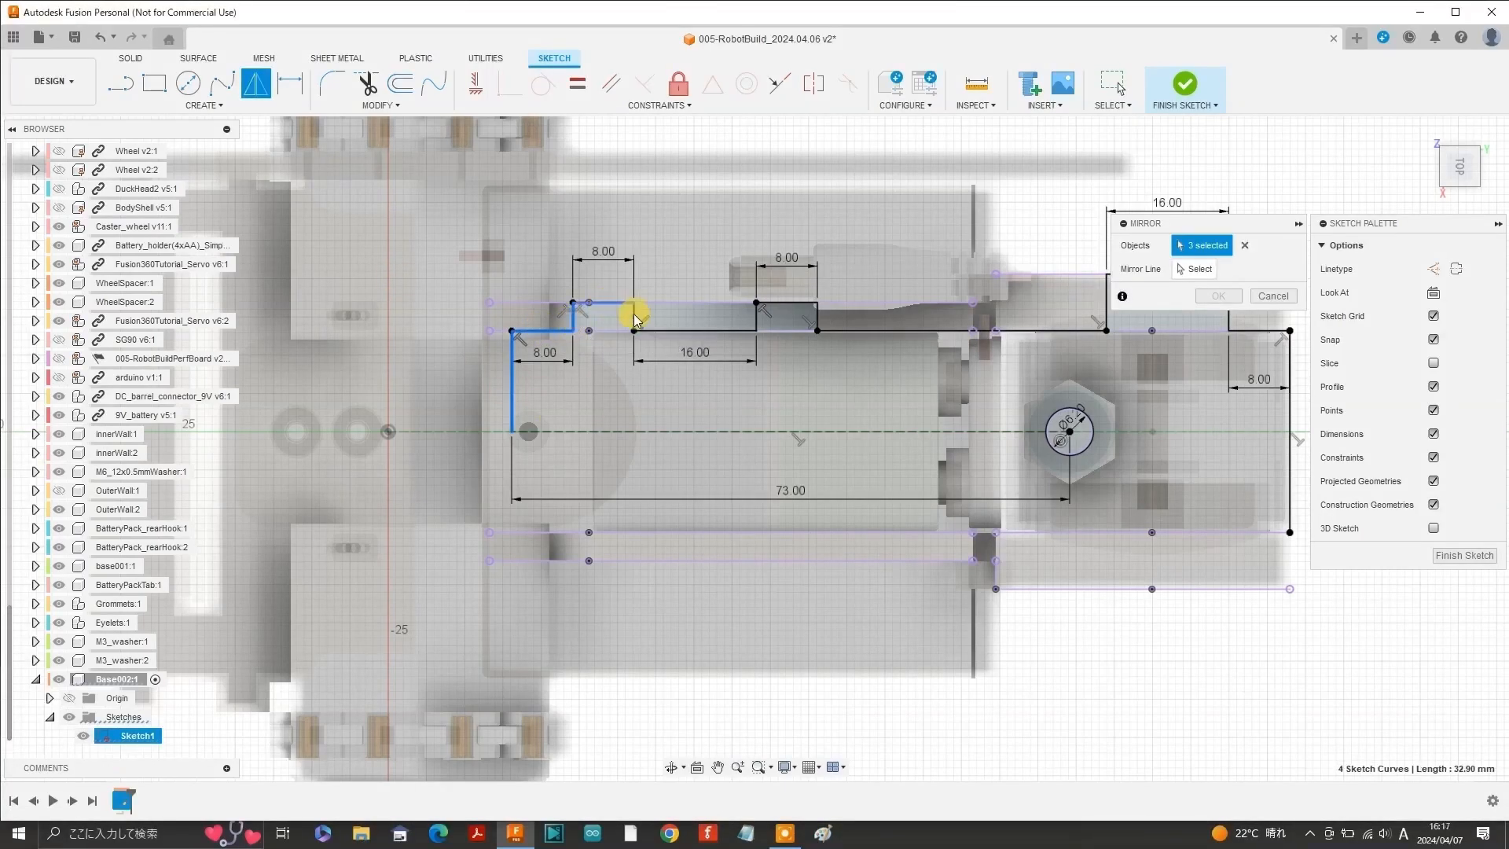
pyautogui.click(635, 316)
pyautogui.click(668, 330)
pyautogui.click(757, 314)
pyautogui.click(787, 302)
pyautogui.click(818, 320)
pyautogui.click(932, 330)
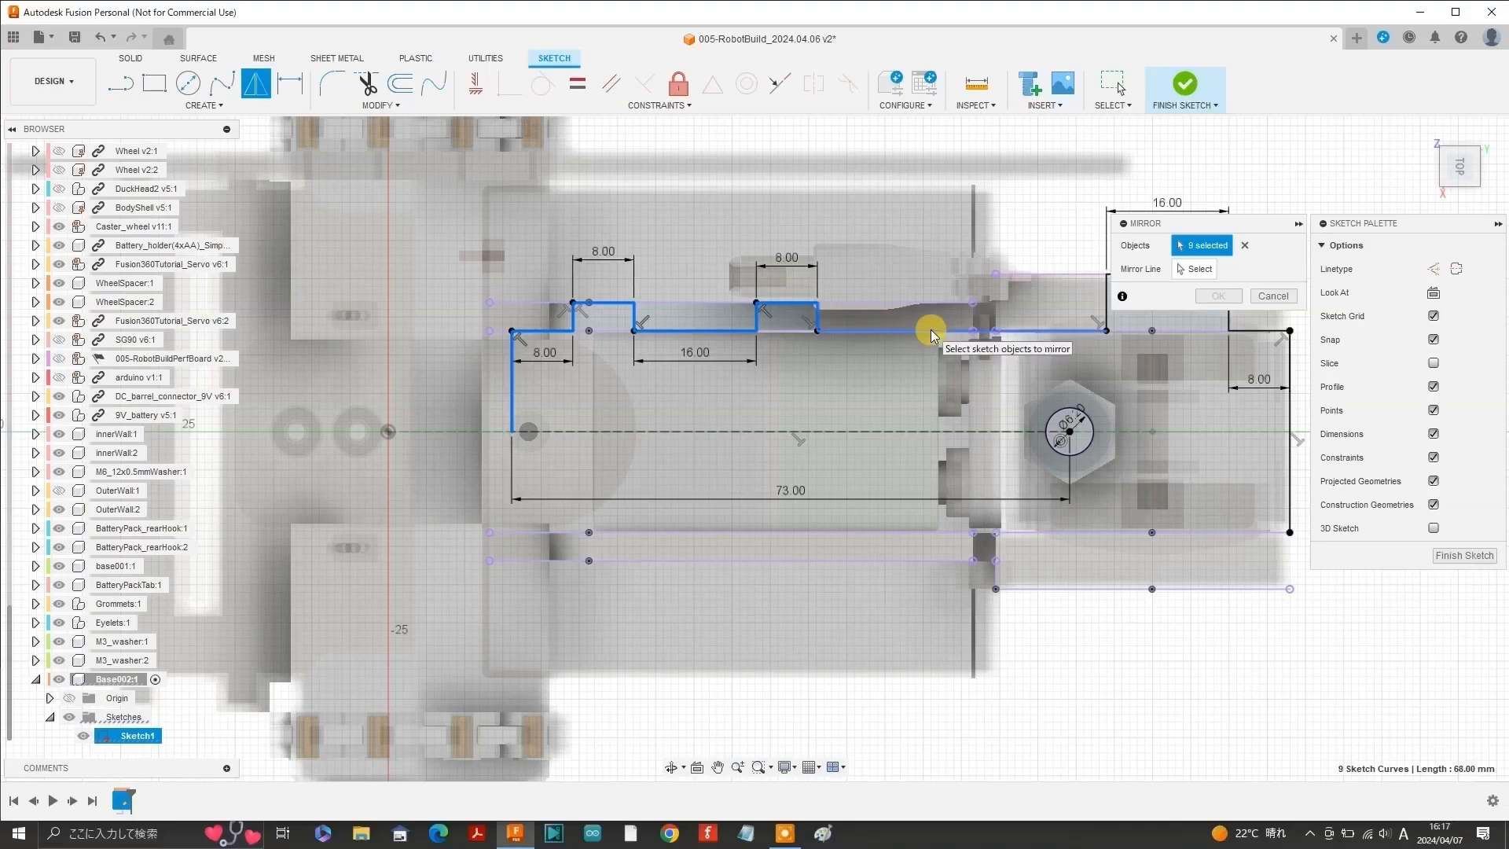
pyautogui.click(931, 331)
pyautogui.scroll(-2, 566, 431)
pyautogui.scroll(3, 899, 332)
pyautogui.click(898, 331)
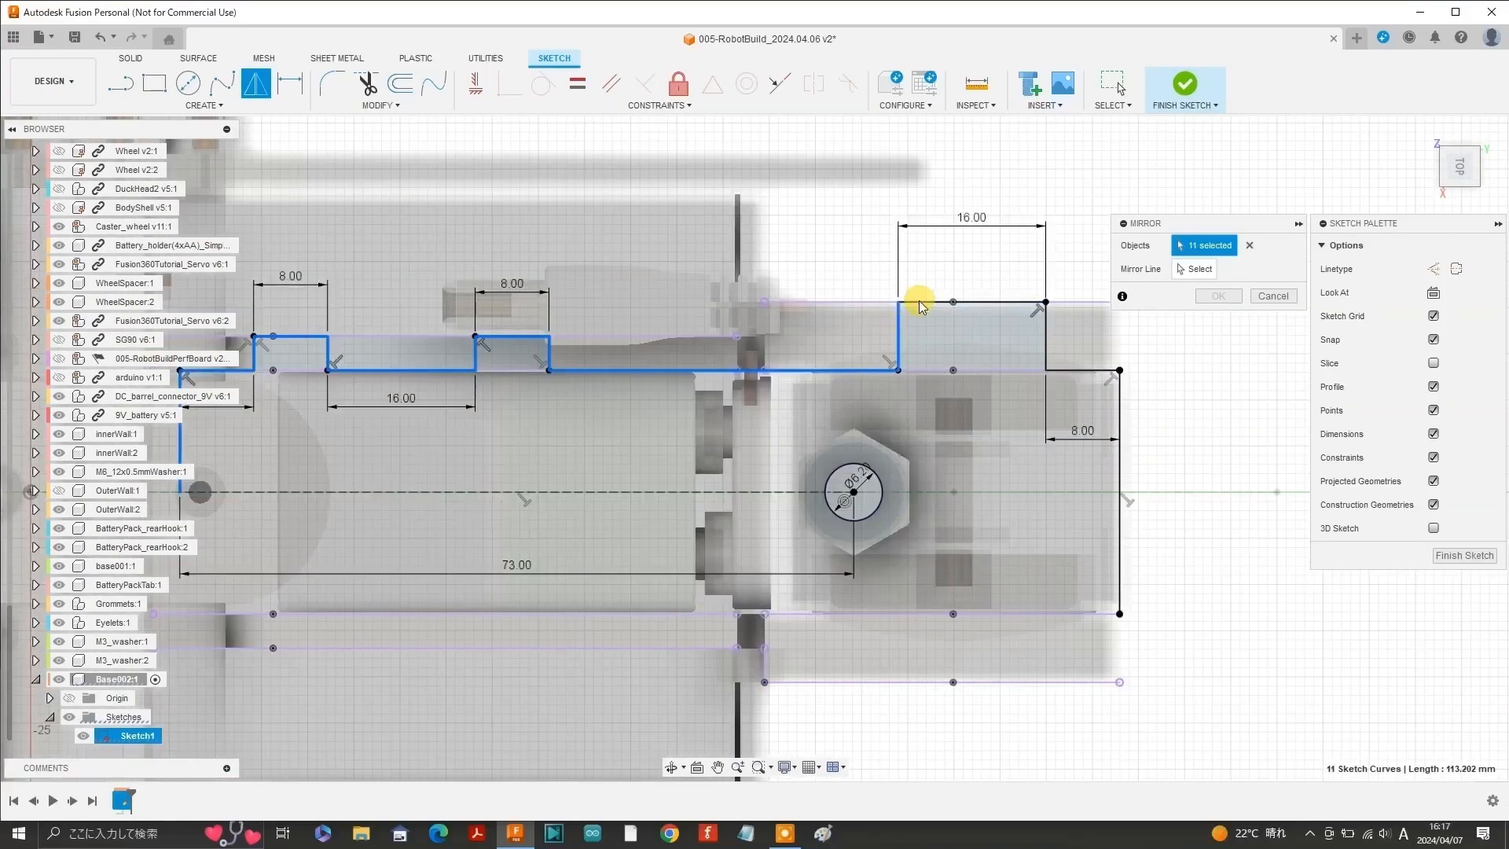
pyautogui.click(921, 303)
pyautogui.click(1046, 343)
pyautogui.click(1066, 370)
pyautogui.scroll(-2, 1172, 414)
pyautogui.click(1191, 271)
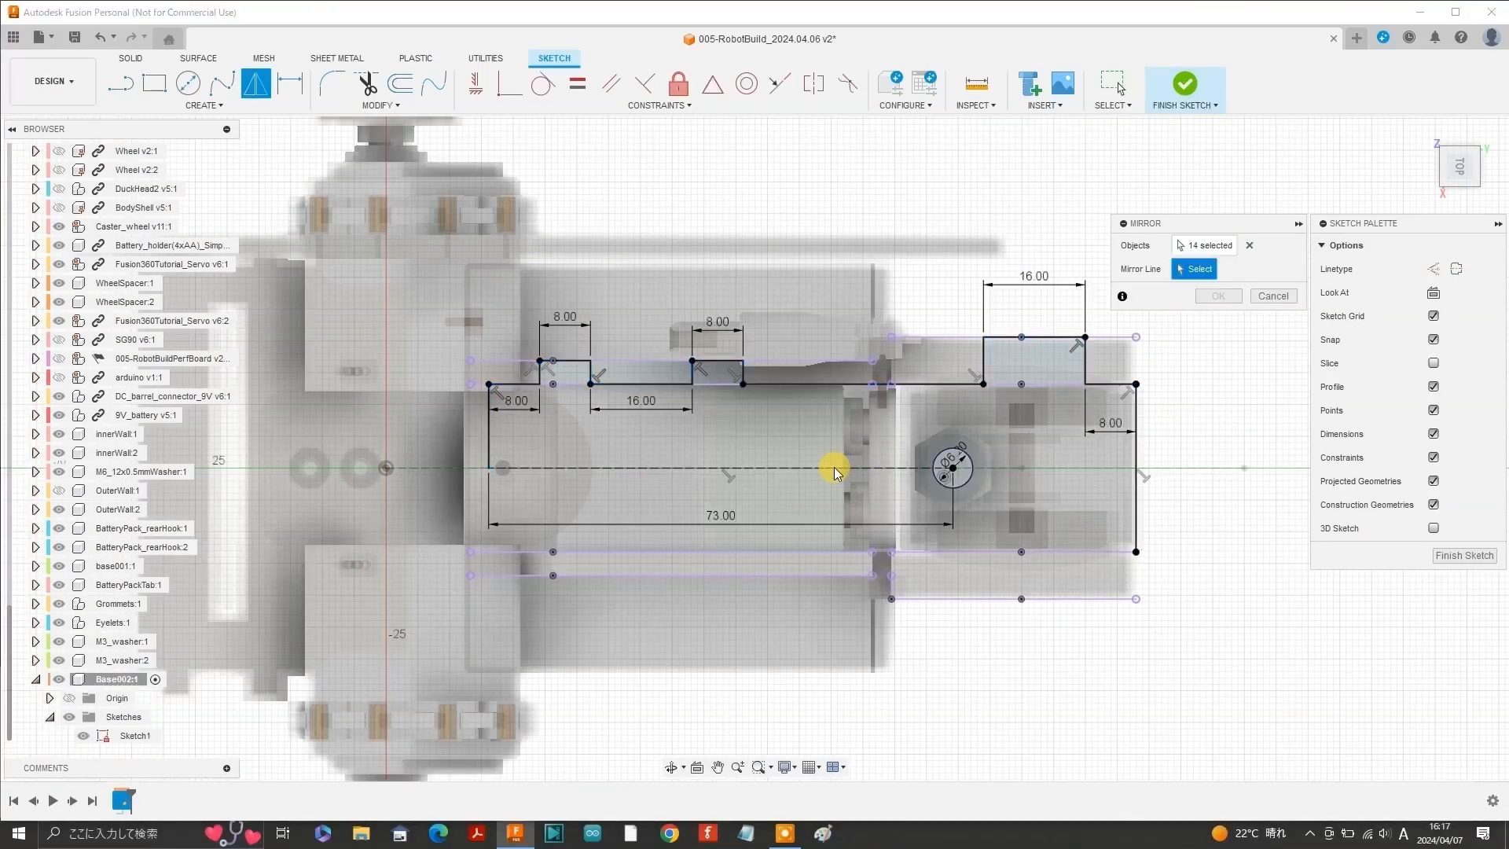
pyautogui.click(835, 470)
pyautogui.click(1218, 295)
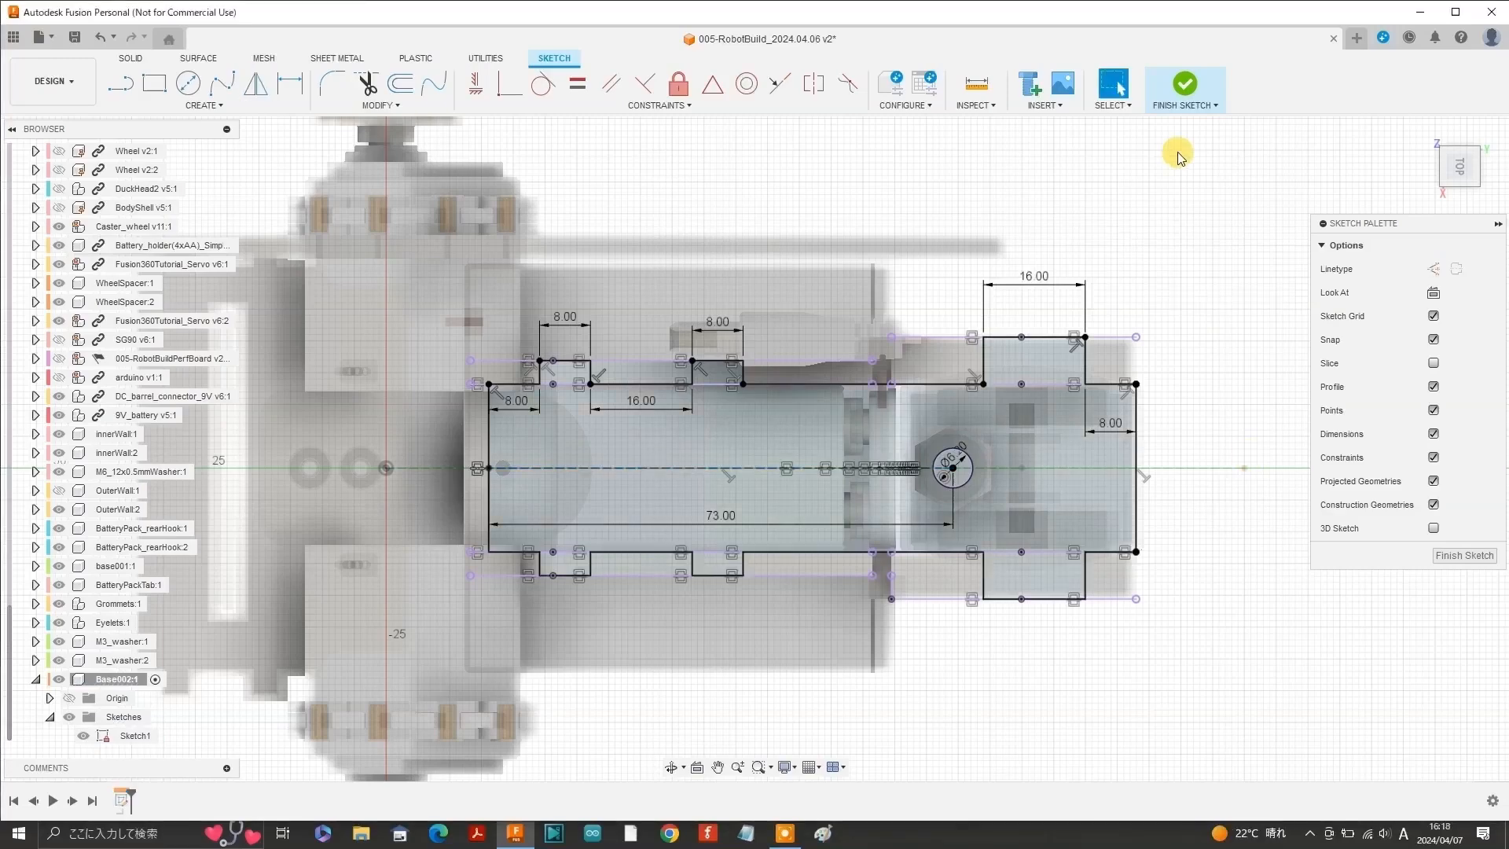
# Finish the sketch and start extruding the plate's main profile around the caster bolt hole.
pyautogui.click(1185, 85)
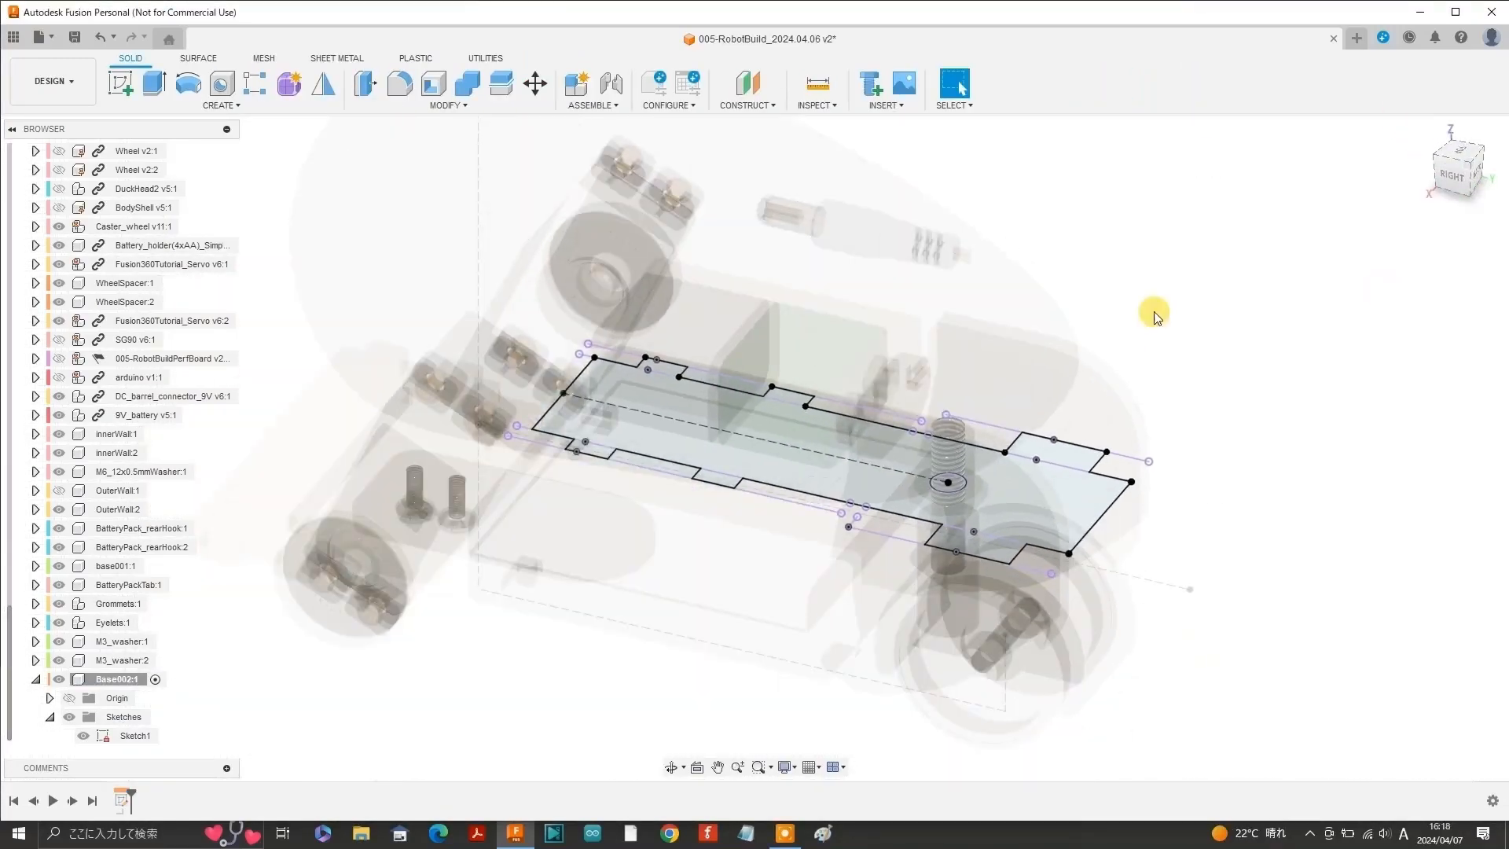
pyautogui.press('e')
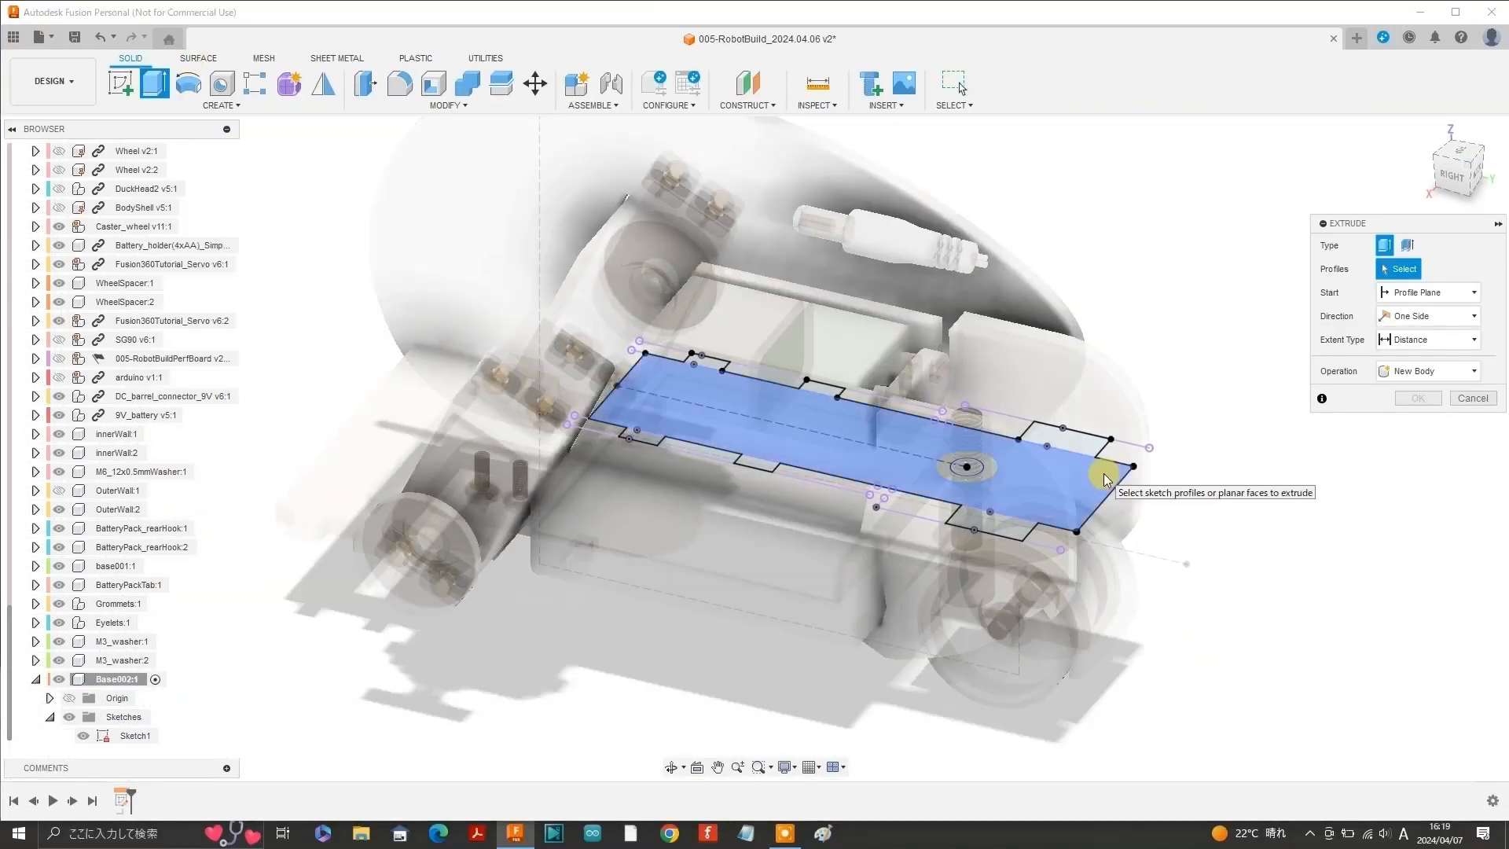
pyautogui.click(1104, 477)
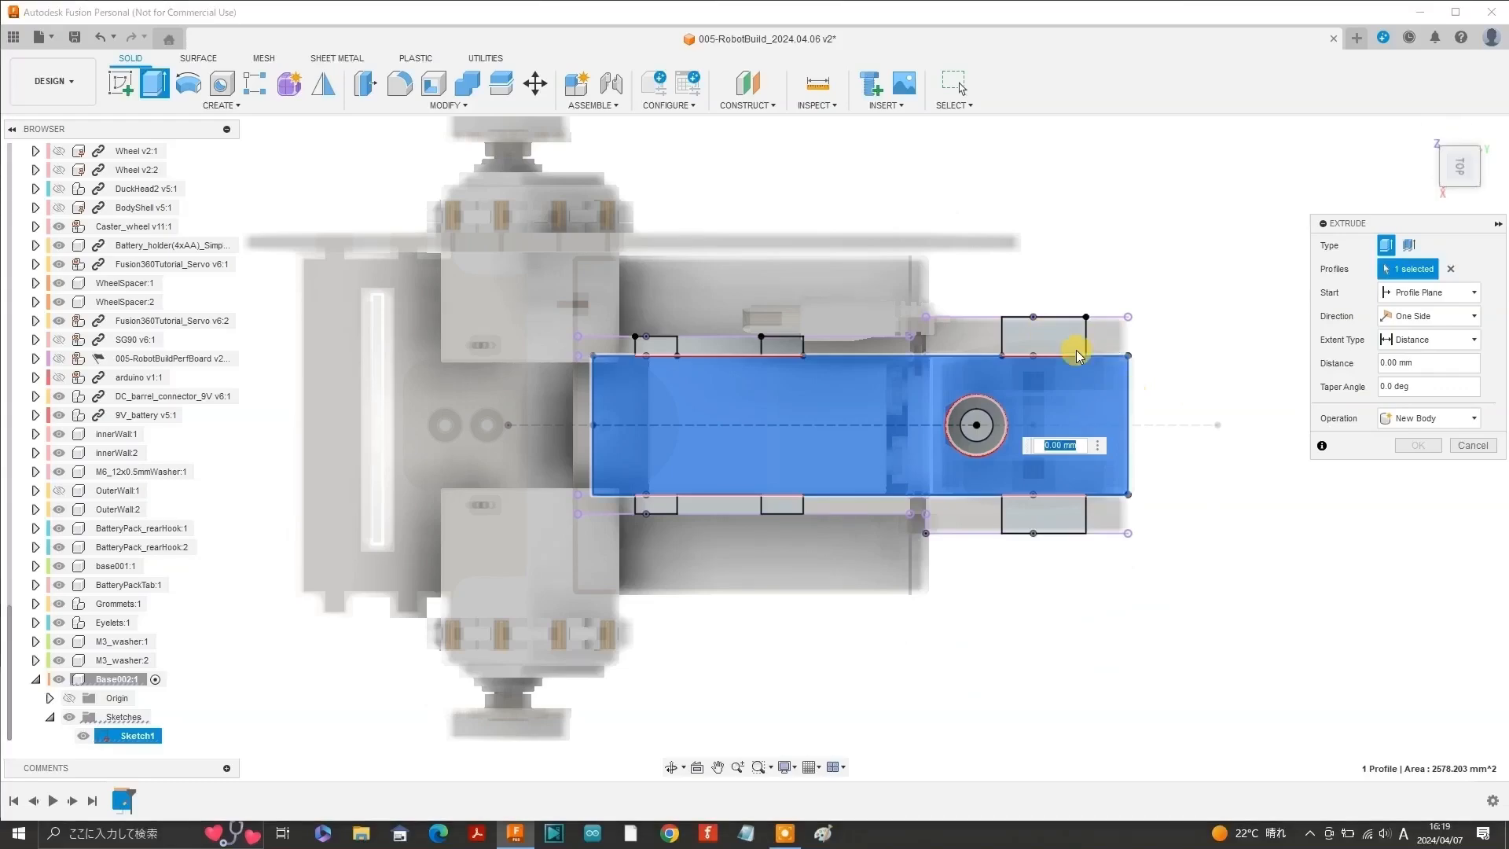
# Add the side tab profiles of Base002:1 to the plate profile for a new-body extrusion.
pyautogui.moveTo(779, 503); pyautogui.dragTo(1064, 172)
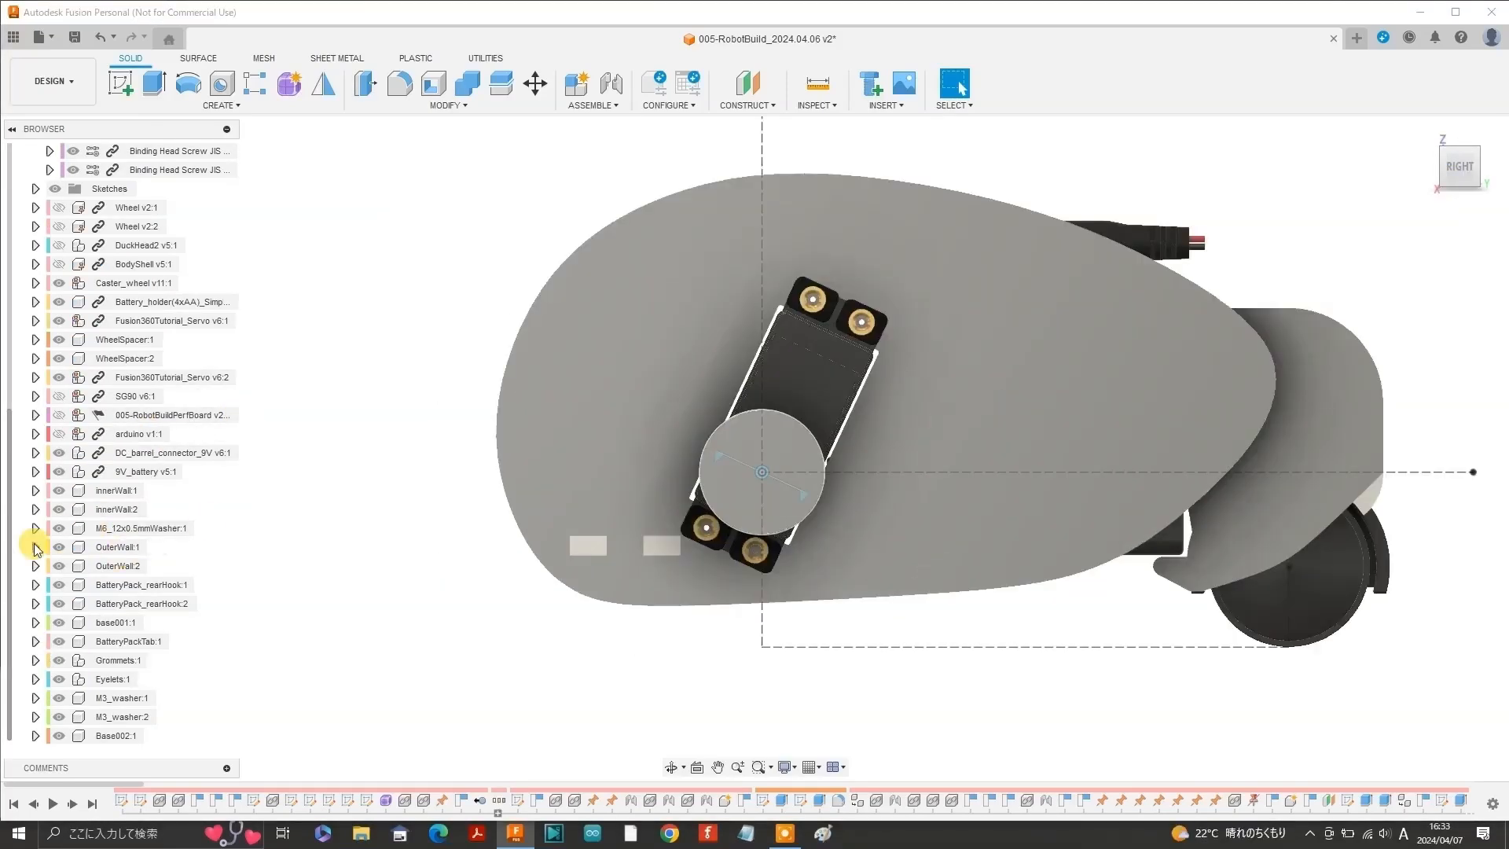
# Activate the OuterWall:1 component and start a sketch on its outer face.
pyautogui.click(35, 547)
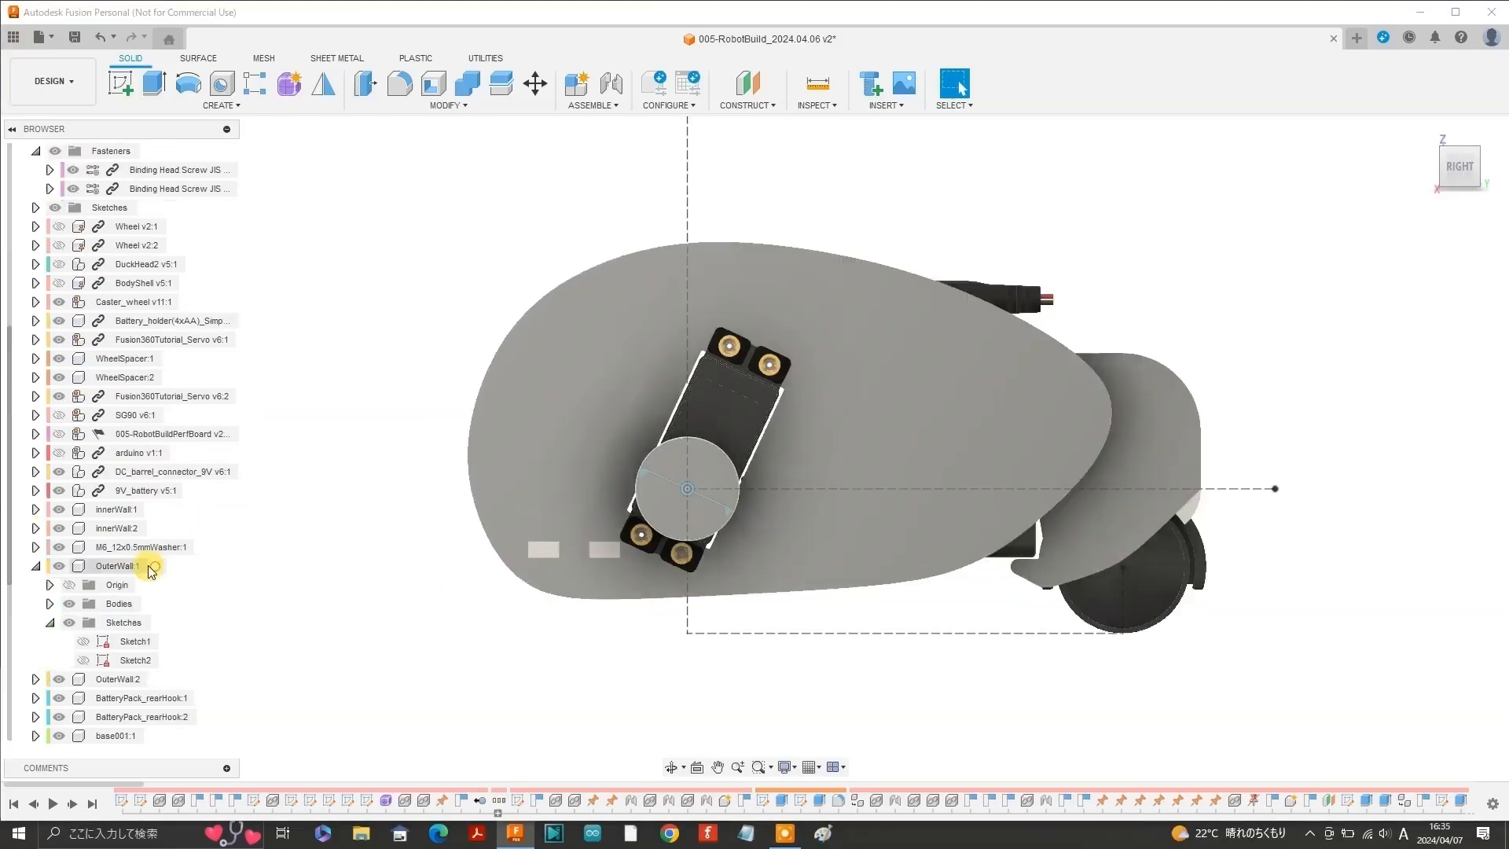
pyautogui.click(161, 566)
pyautogui.click(579, 517)
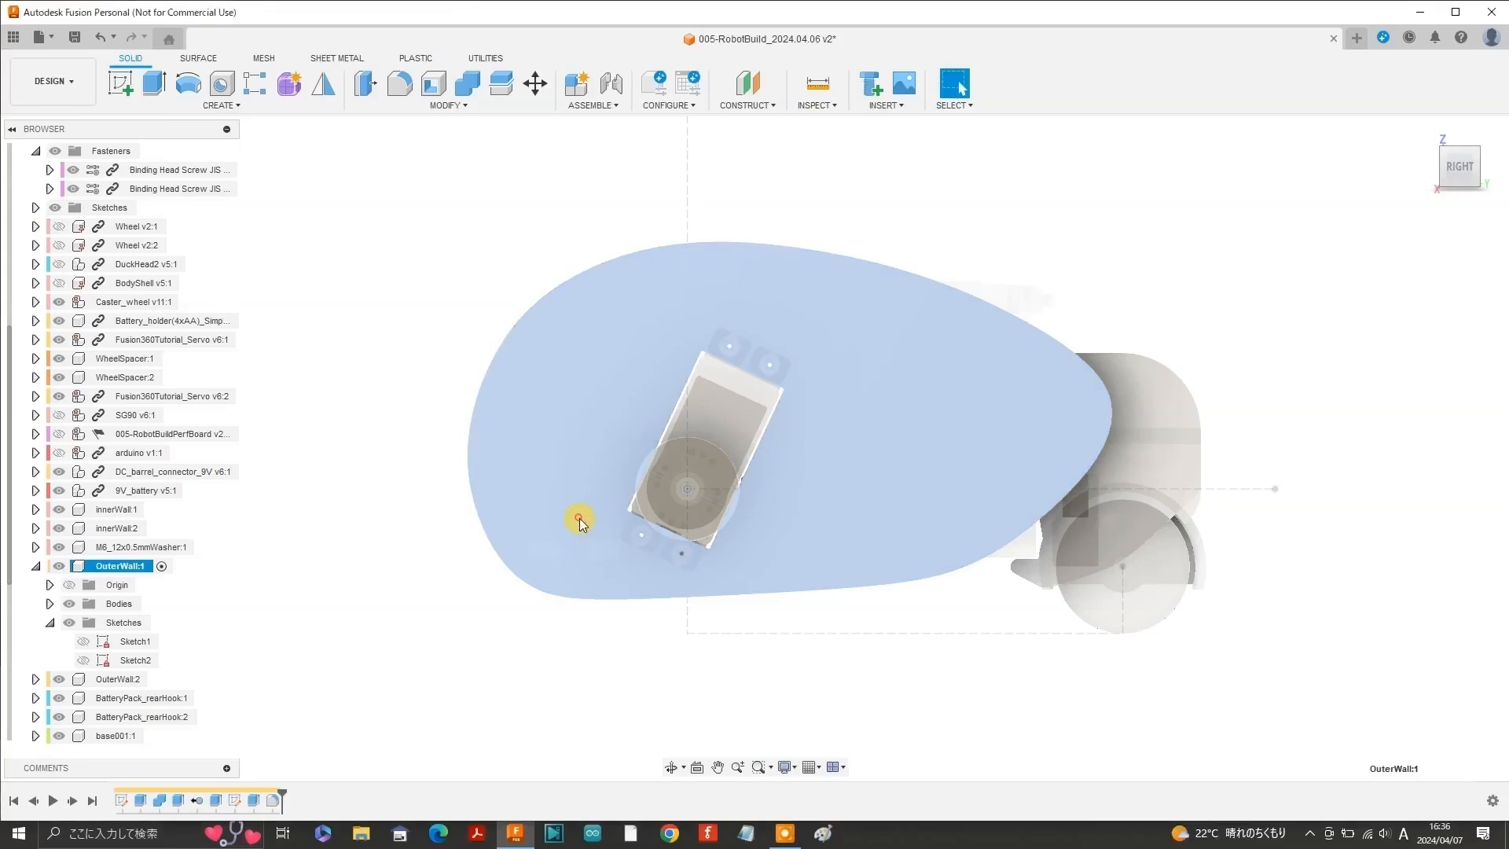
pyautogui.click(122, 93)
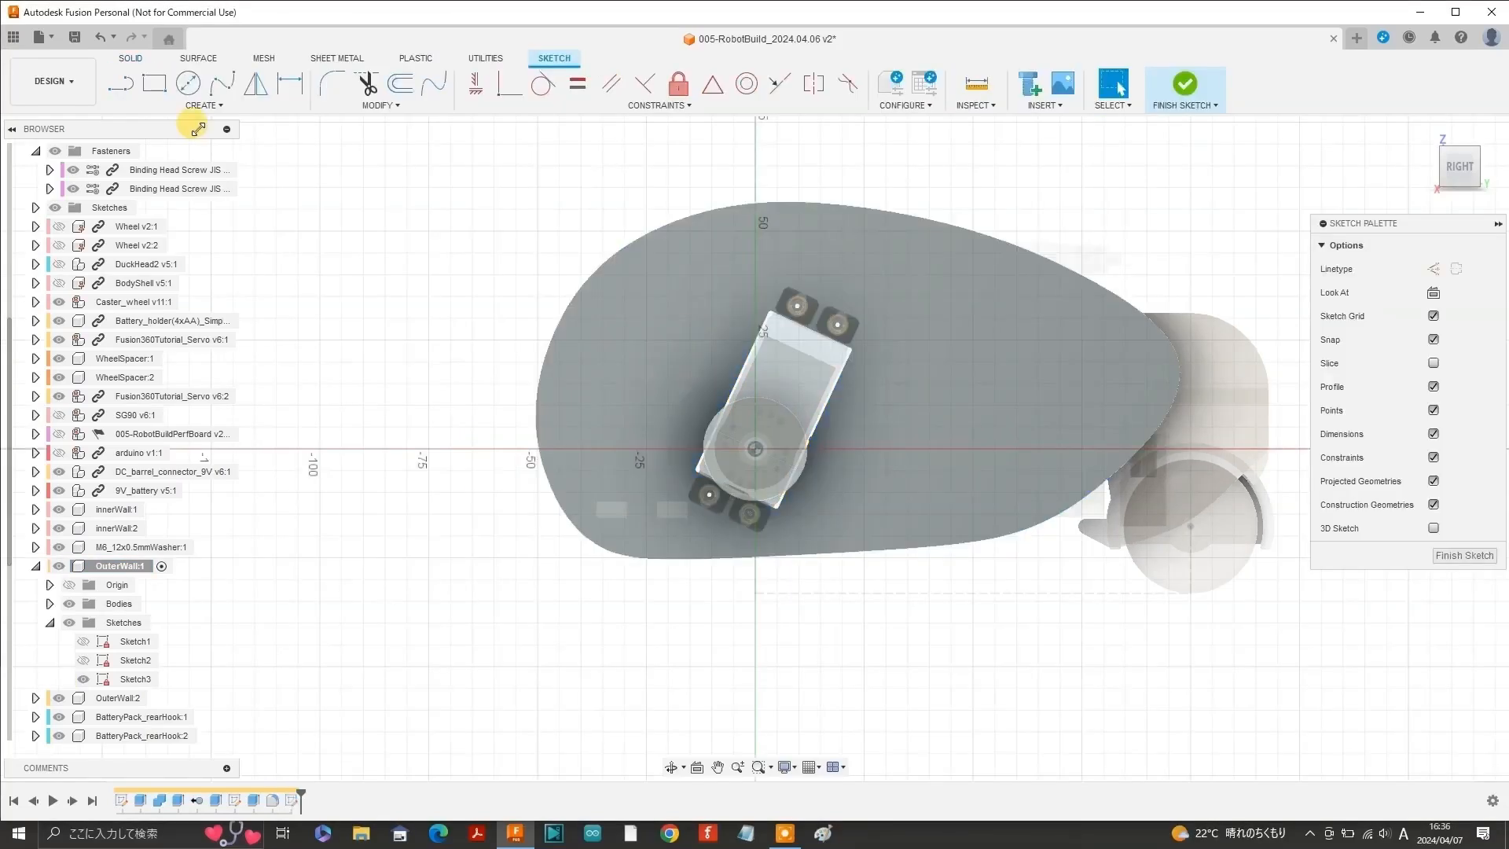
# Project the two rectangular tab end faces into the OuterWall:1 sketch.
pyautogui.press('p')
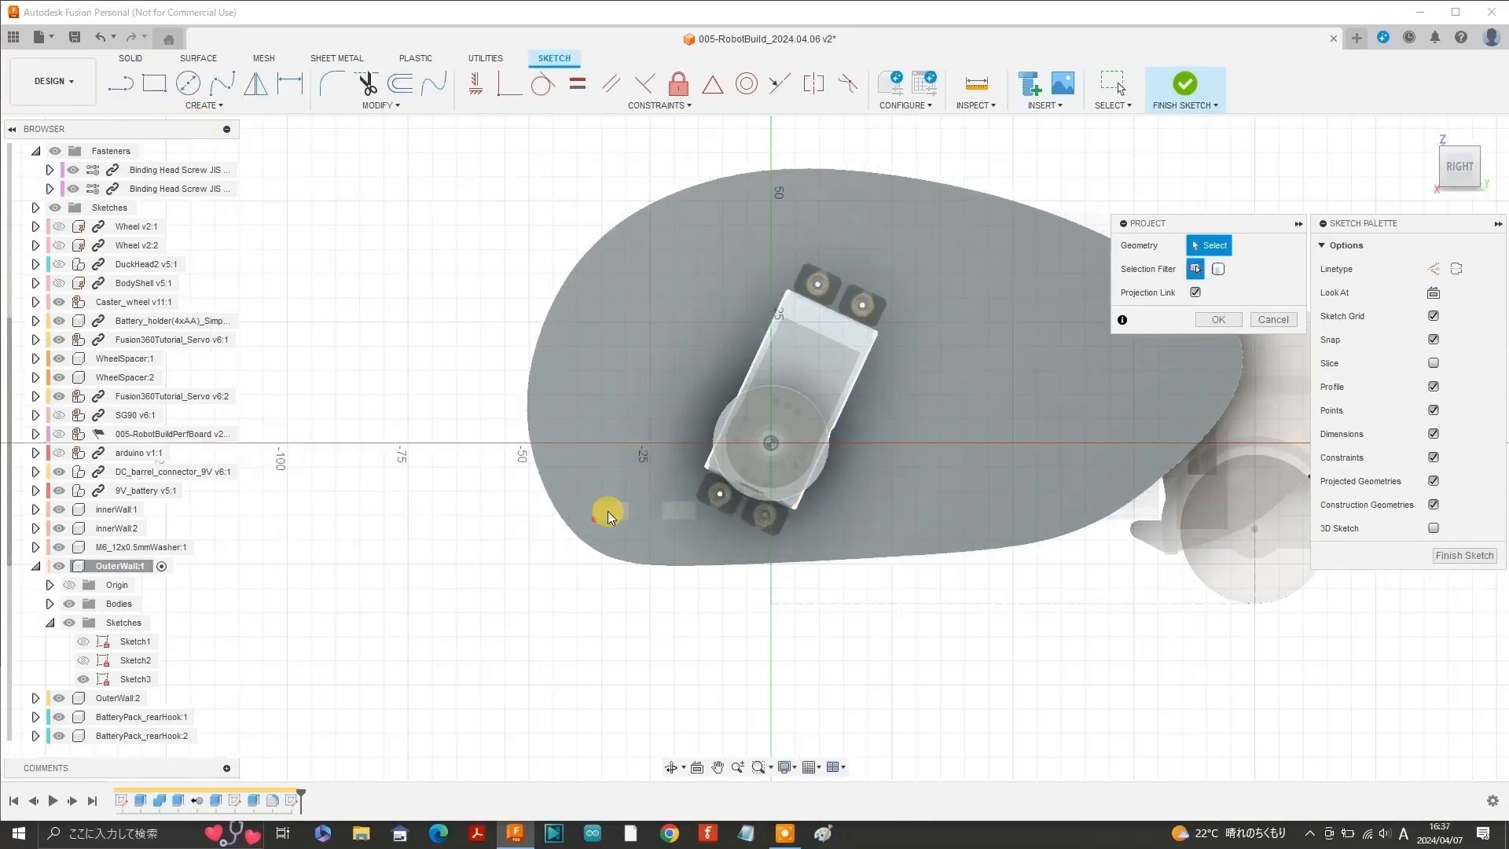
pyautogui.click(611, 509)
pyautogui.scroll(1, 611, 510)
pyautogui.click(675, 513)
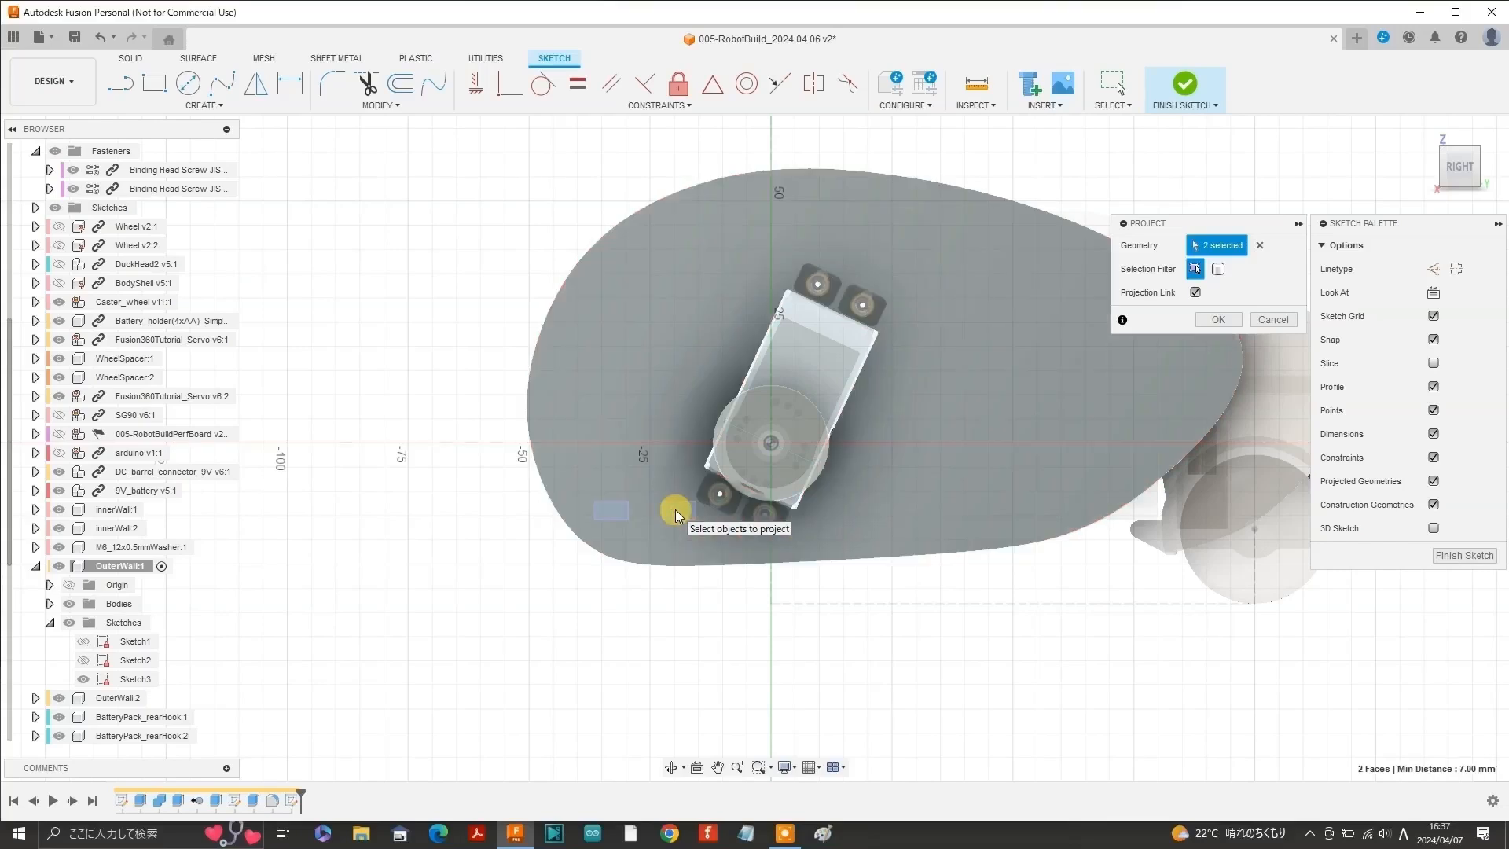
pyautogui.click(1218, 319)
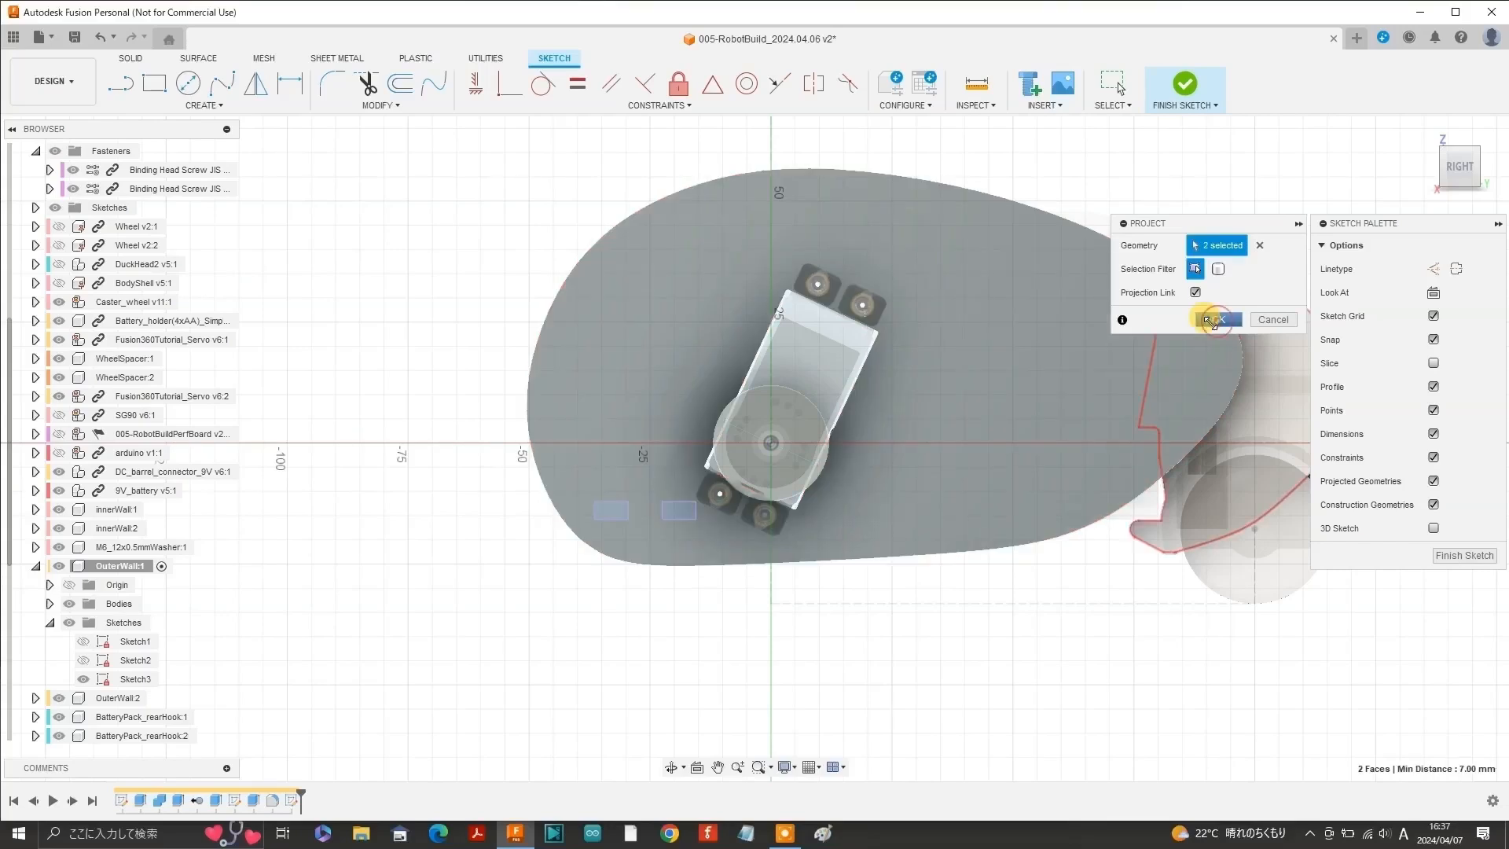
# Offset the projected rectangle farther from the servo outward by 0.2 mm.
pyautogui.click(402, 85)
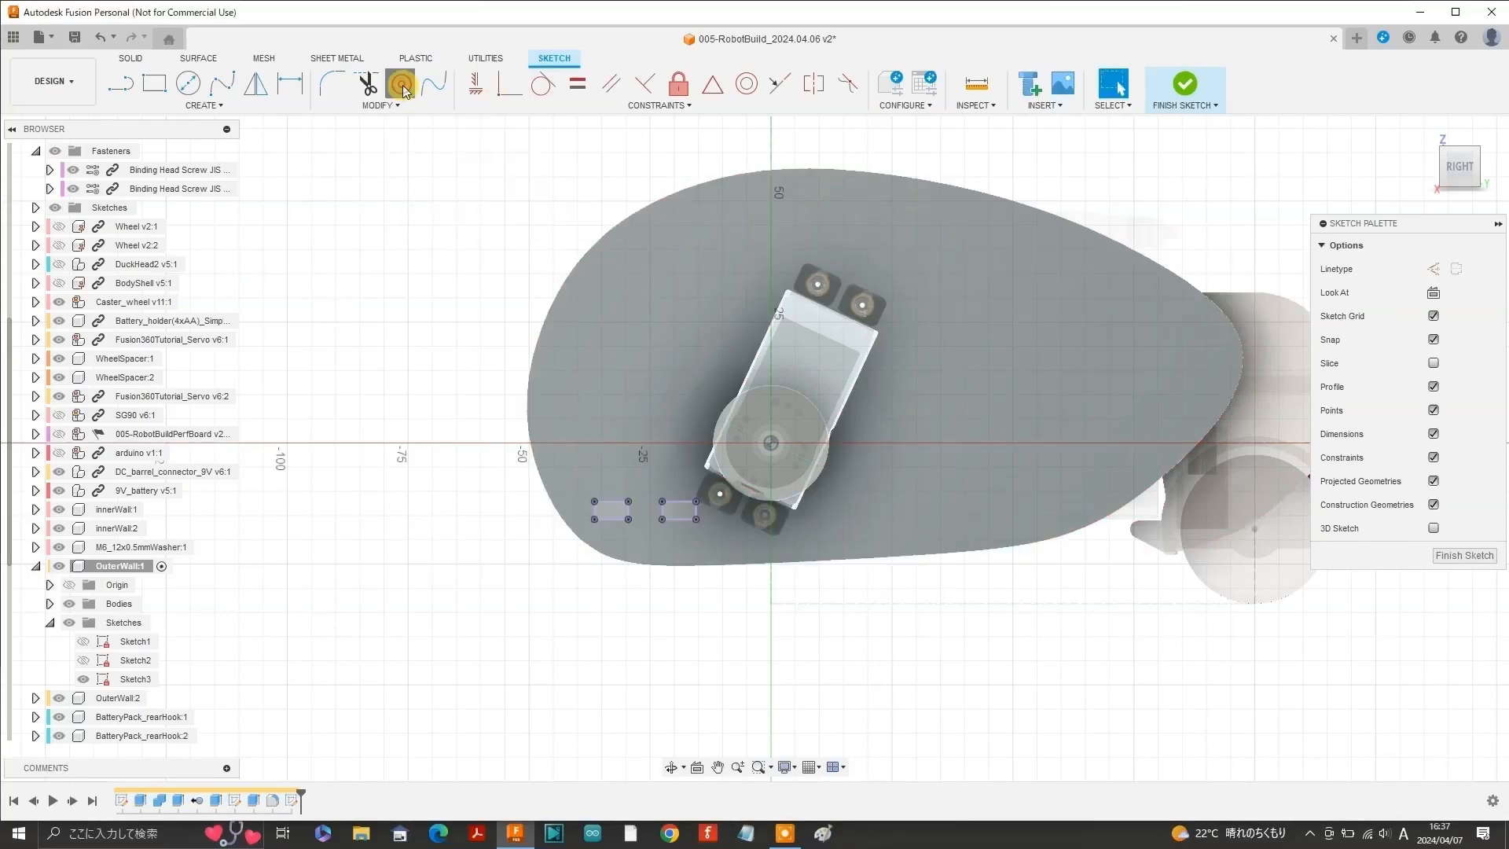
pyautogui.click(616, 504)
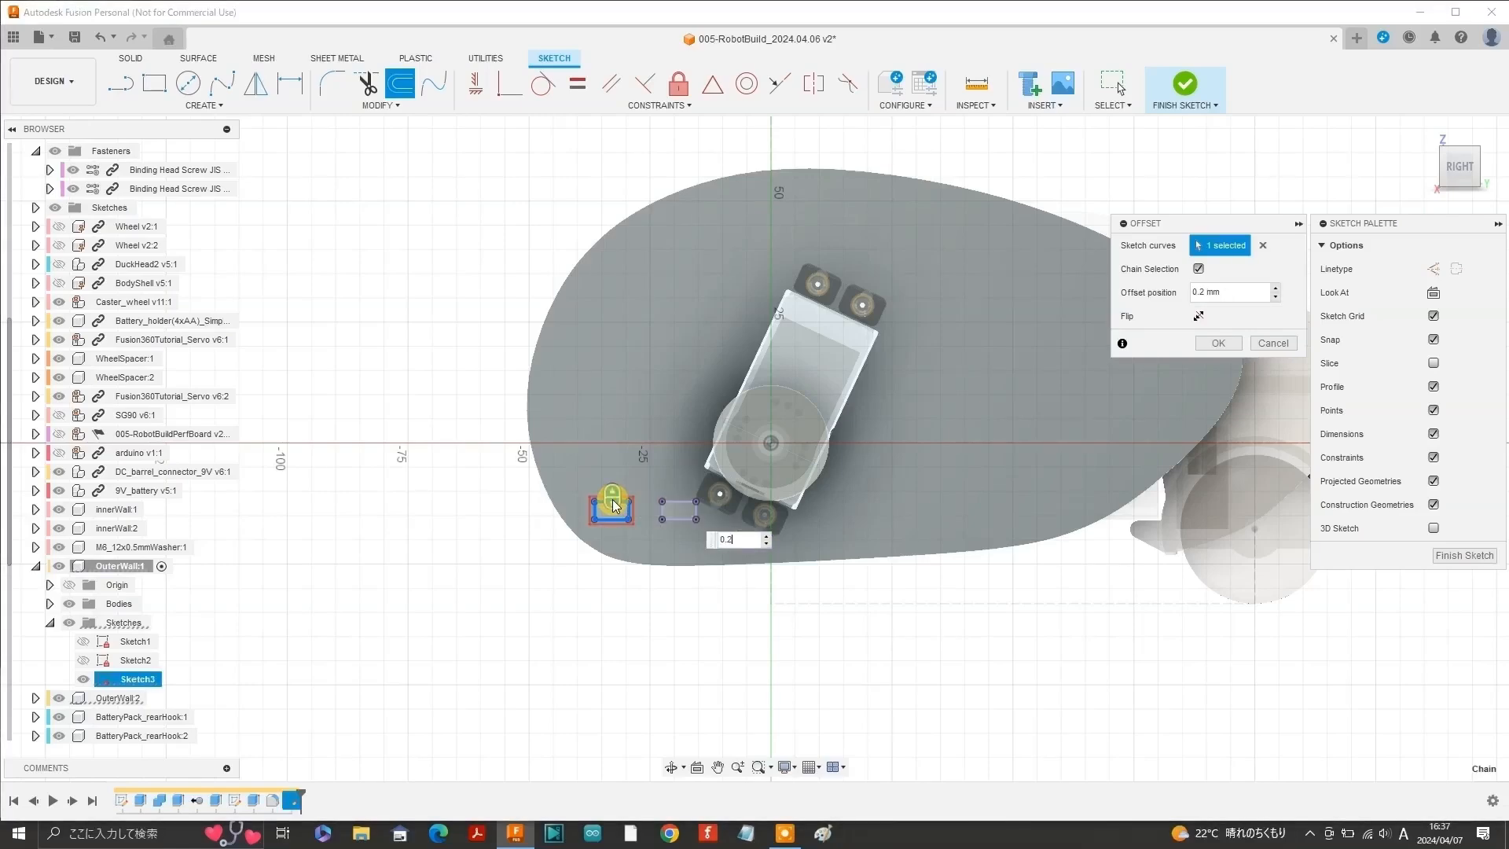
pyautogui.press('Return')
pyautogui.scroll(8, 613, 503)
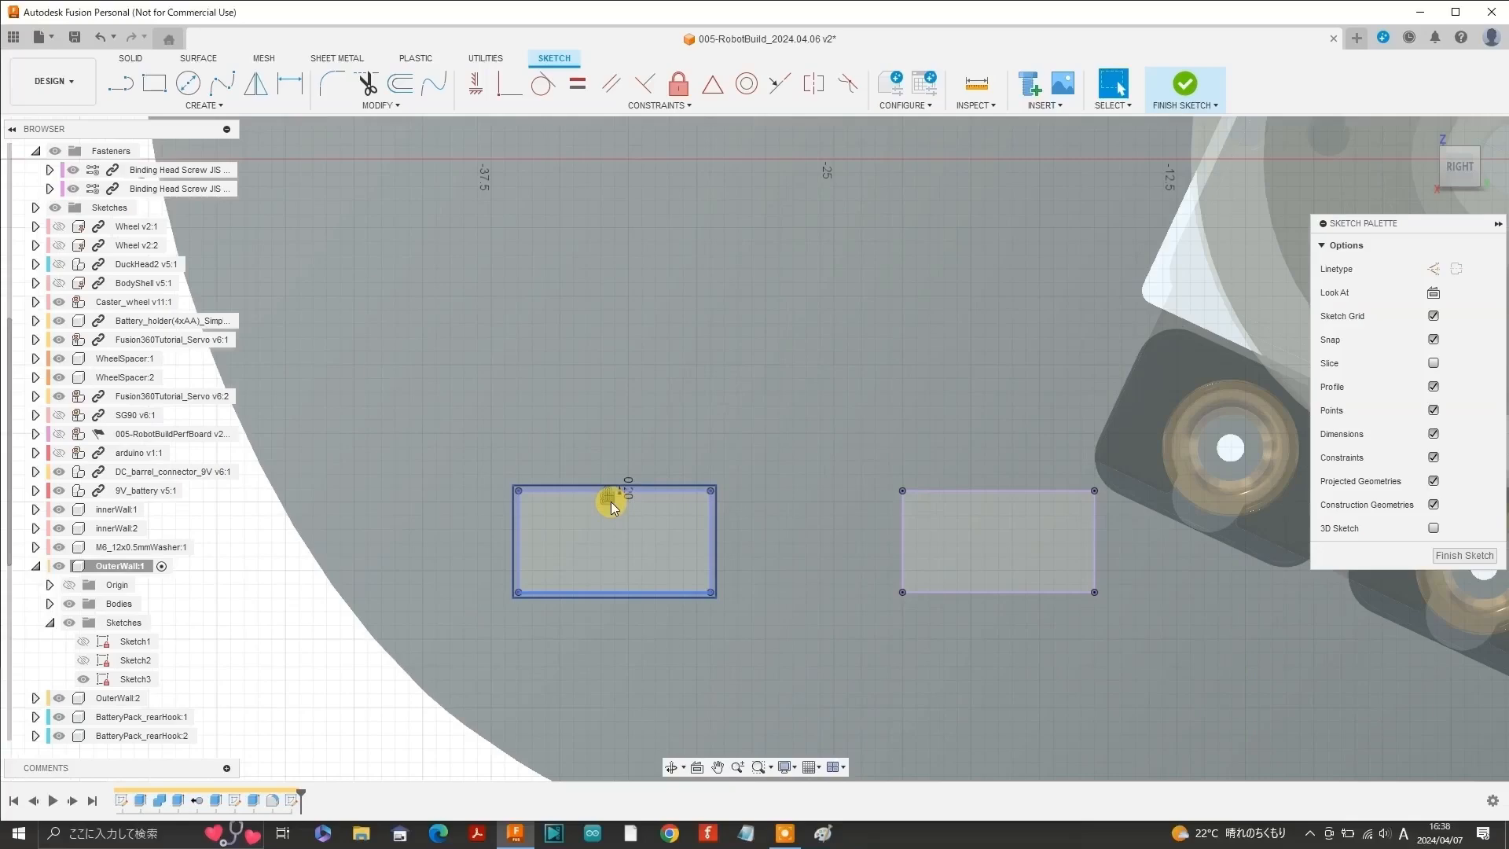
# Offset the projected rectangle nearest the servo outward by 0.2 mm.
pyautogui.click(525, 485)
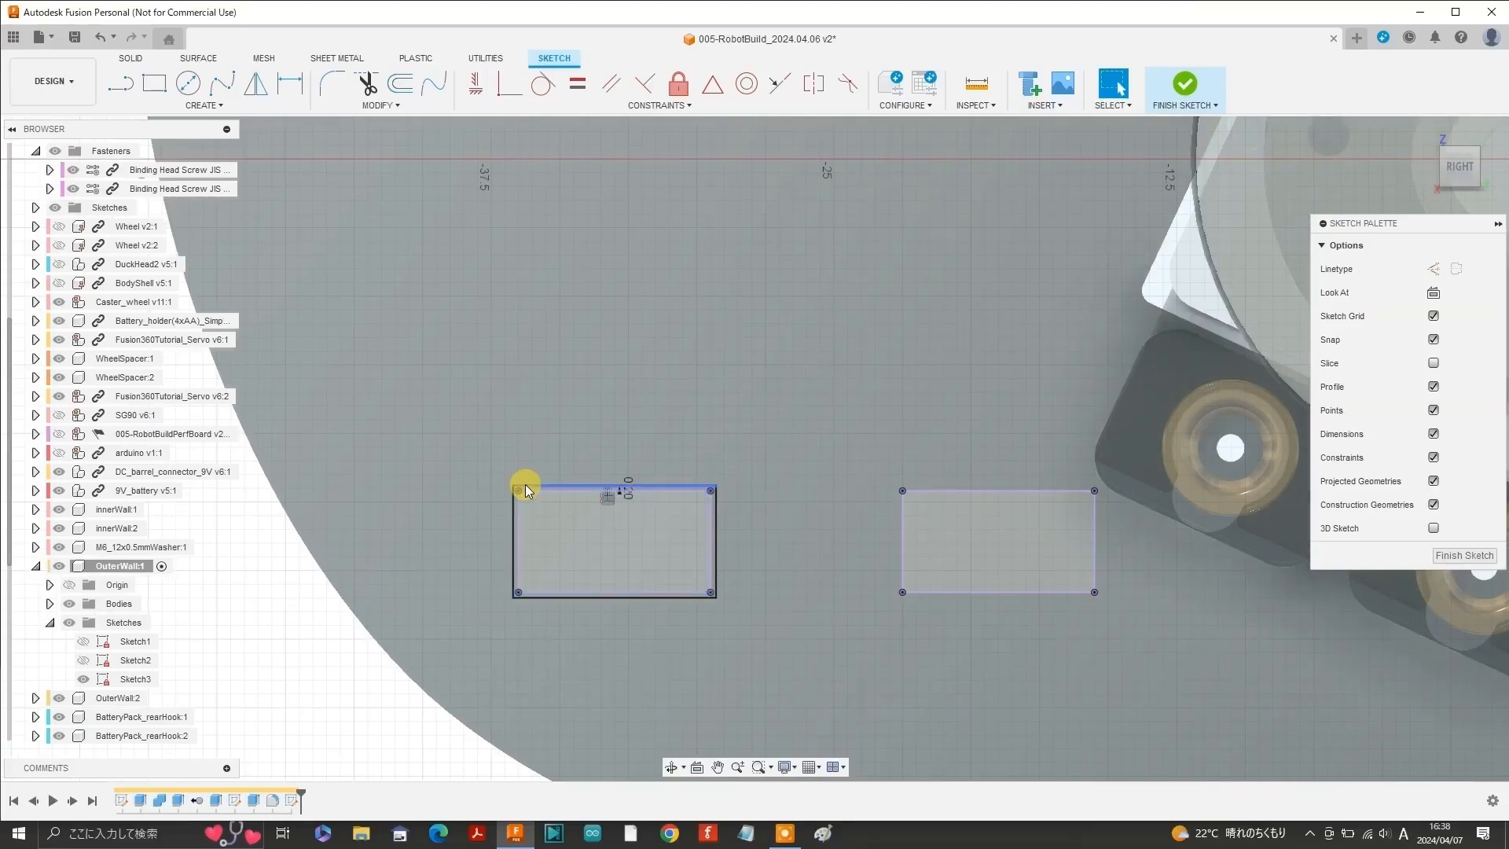
pyautogui.click(970, 488)
pyautogui.press('o')
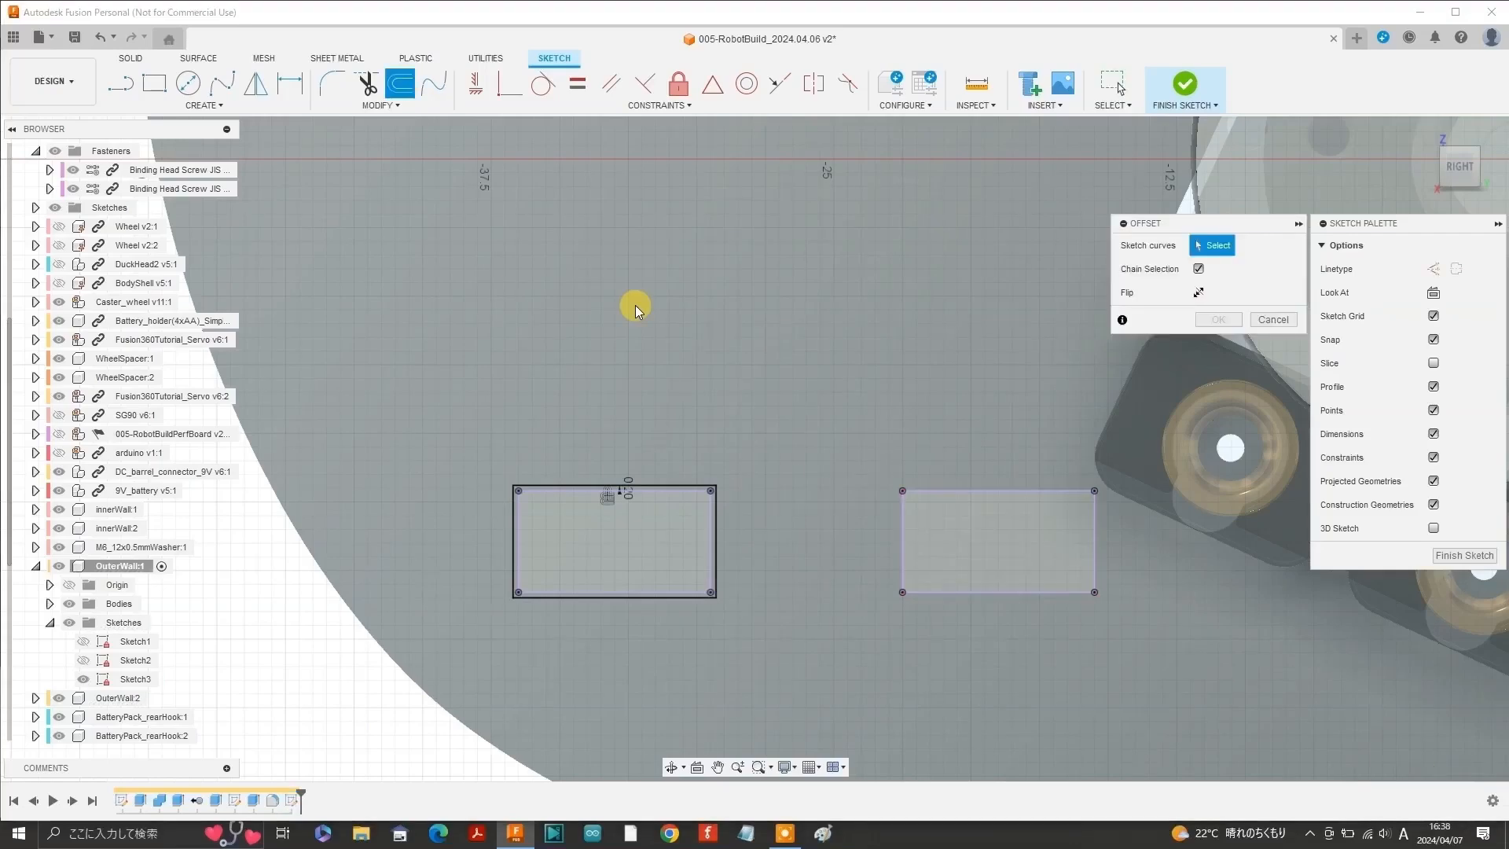
pyautogui.press('Return')
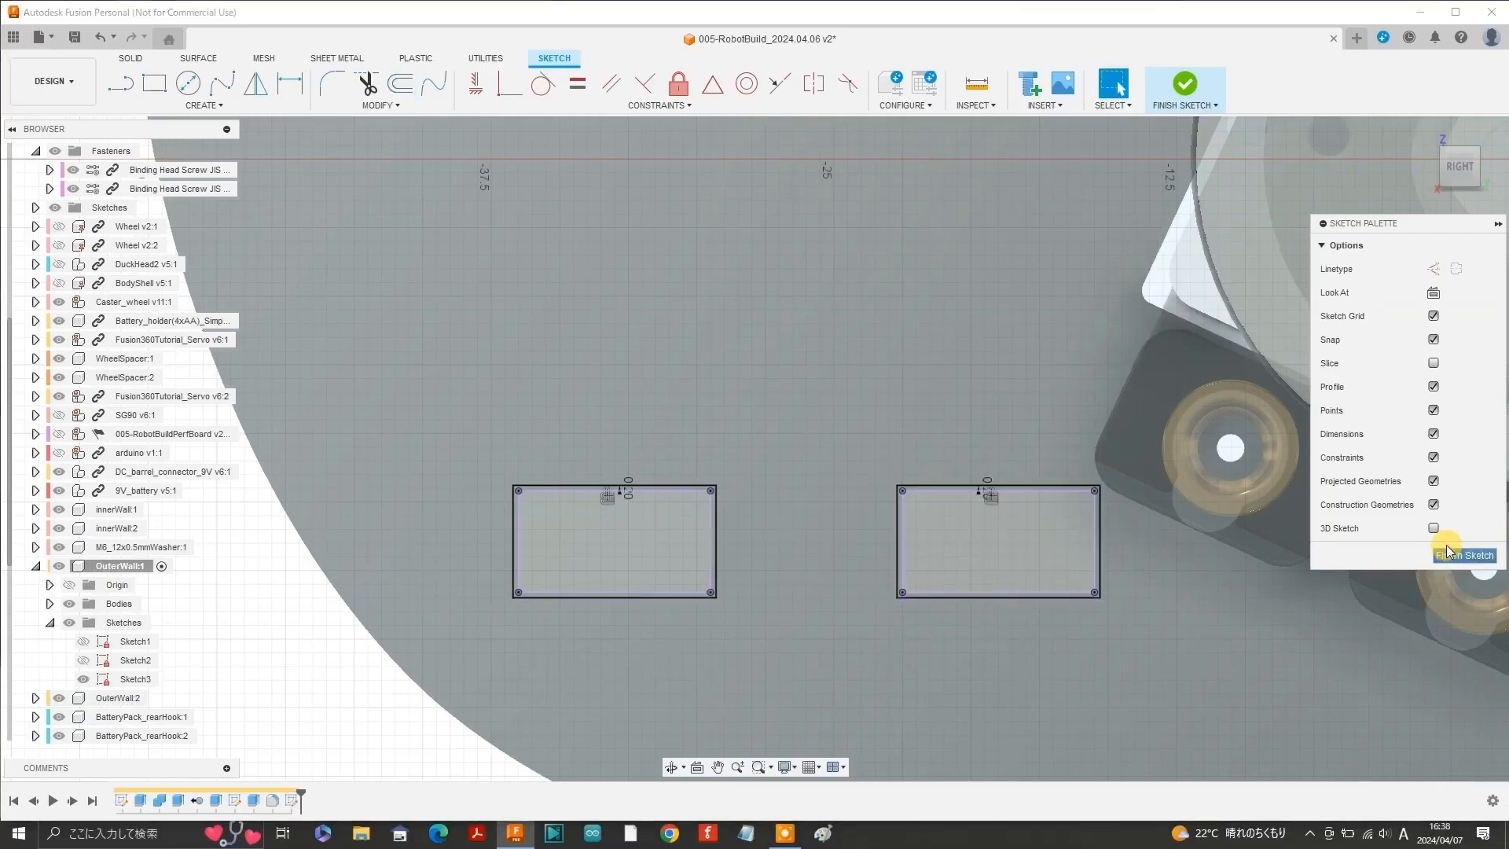
# Finish the OuterWall:1 sketch and start an extrusion of the two inner rectangle profiles.
pyautogui.click(1450, 554)
pyautogui.scroll(-5, 687, 354)
pyautogui.click(668, 454)
pyautogui.click(833, 447)
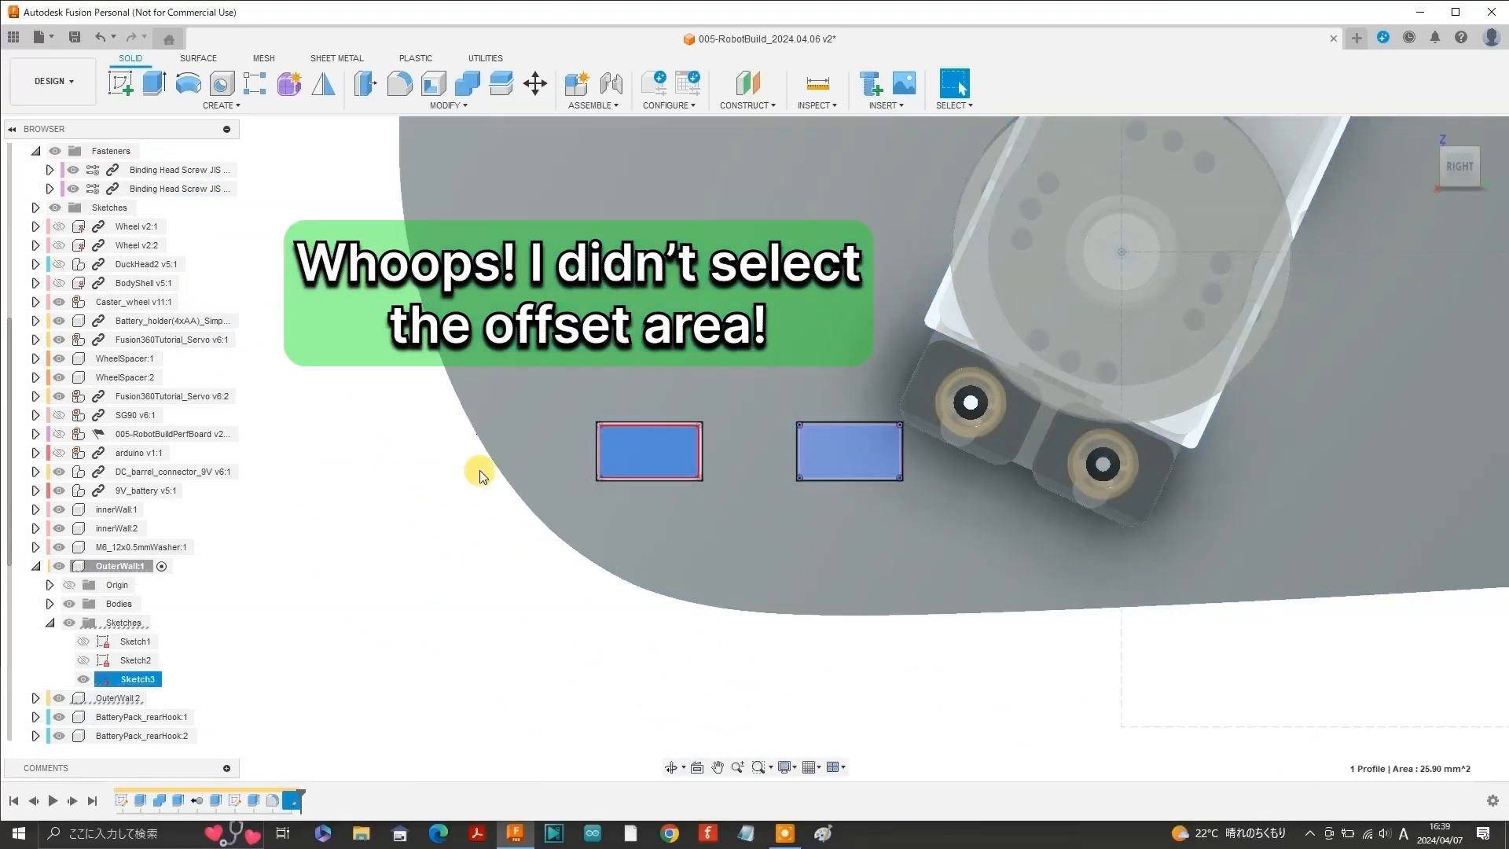
pyautogui.moveTo(755, 449)
pyautogui.keyDown('shift'); pyautogui.mouseDown(button='middle')
pyautogui.moveTo(786, 440)
pyautogui.moveTo(390, 484)
pyautogui.moveTo(338, 432)
pyautogui.mouseUp(button='middle'); pyautogui.keyUp('shift')
pyautogui.press('e')
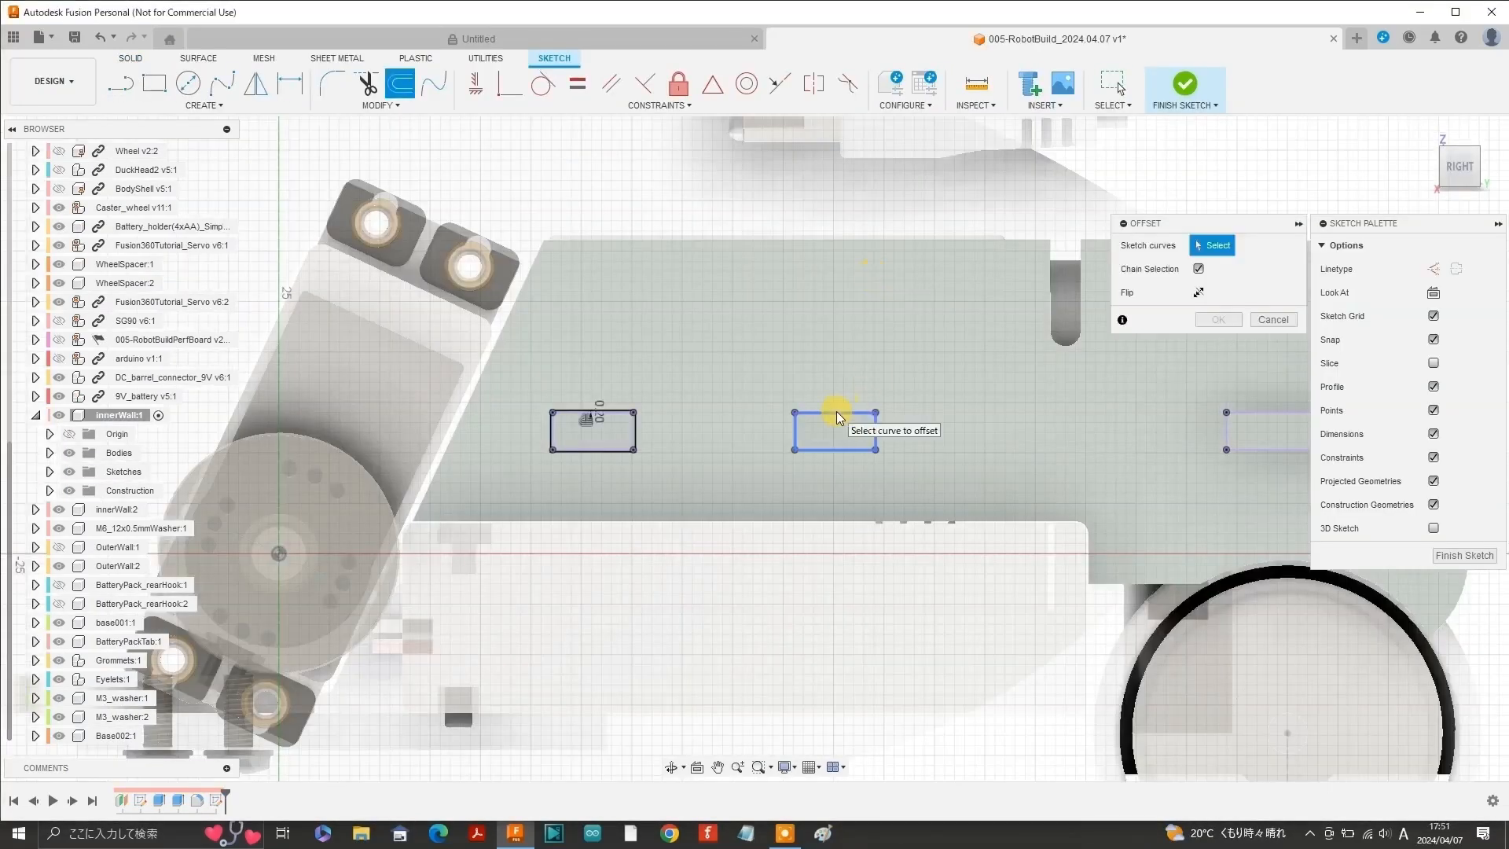
# Select the middle projected rectangle in the innerWall:1 sketch as the curve chain to offset.
pyautogui.click(837, 412)
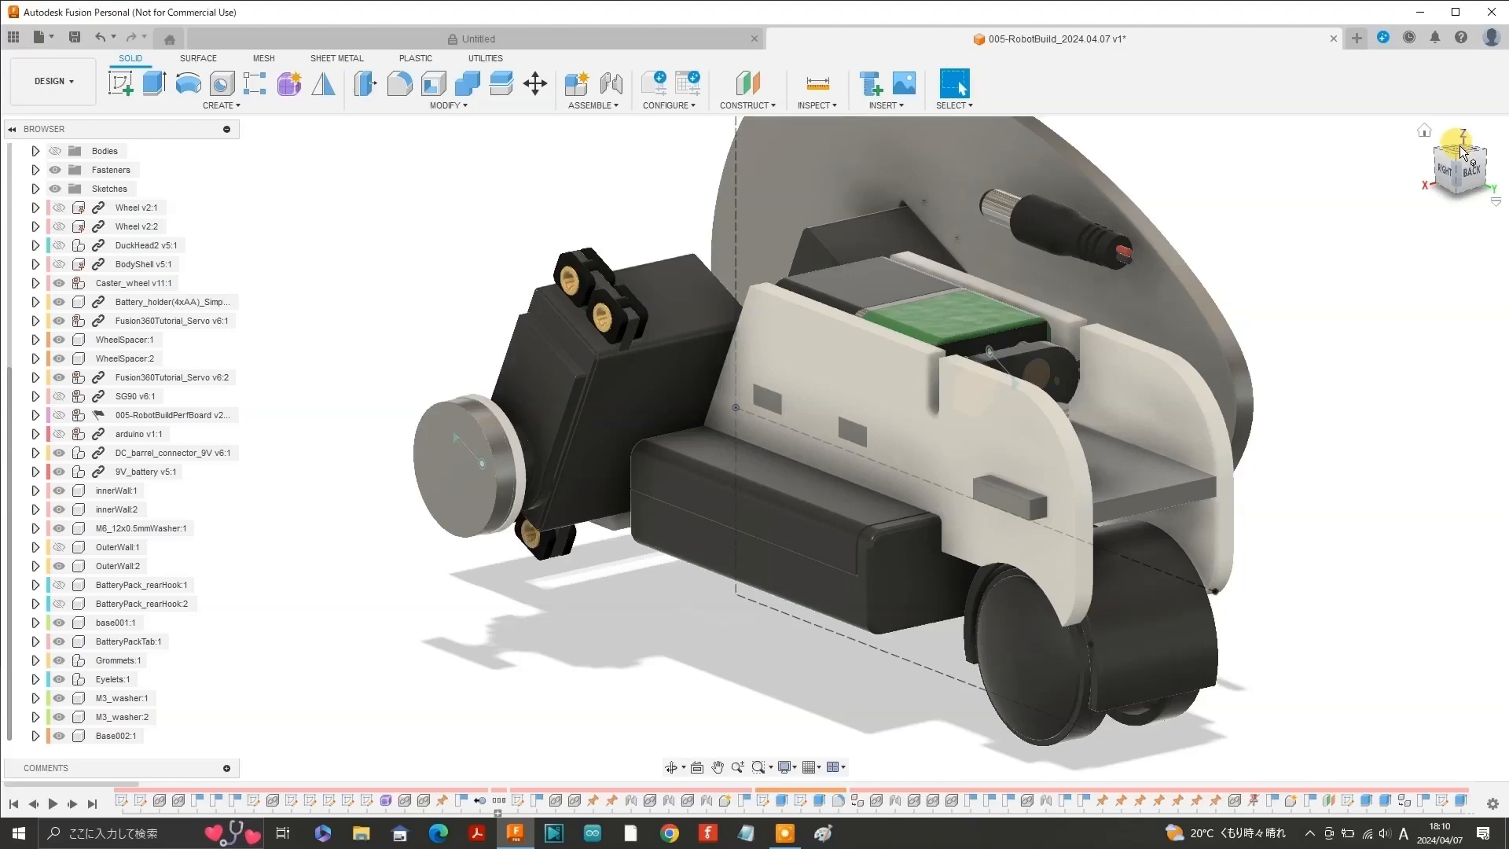
# Offset the projected tab rectangle in the BatteryPack_rearHook:1 sketch.
pyautogui.moveTo(1460, 151); pyautogui.dragTo(1391, 164)
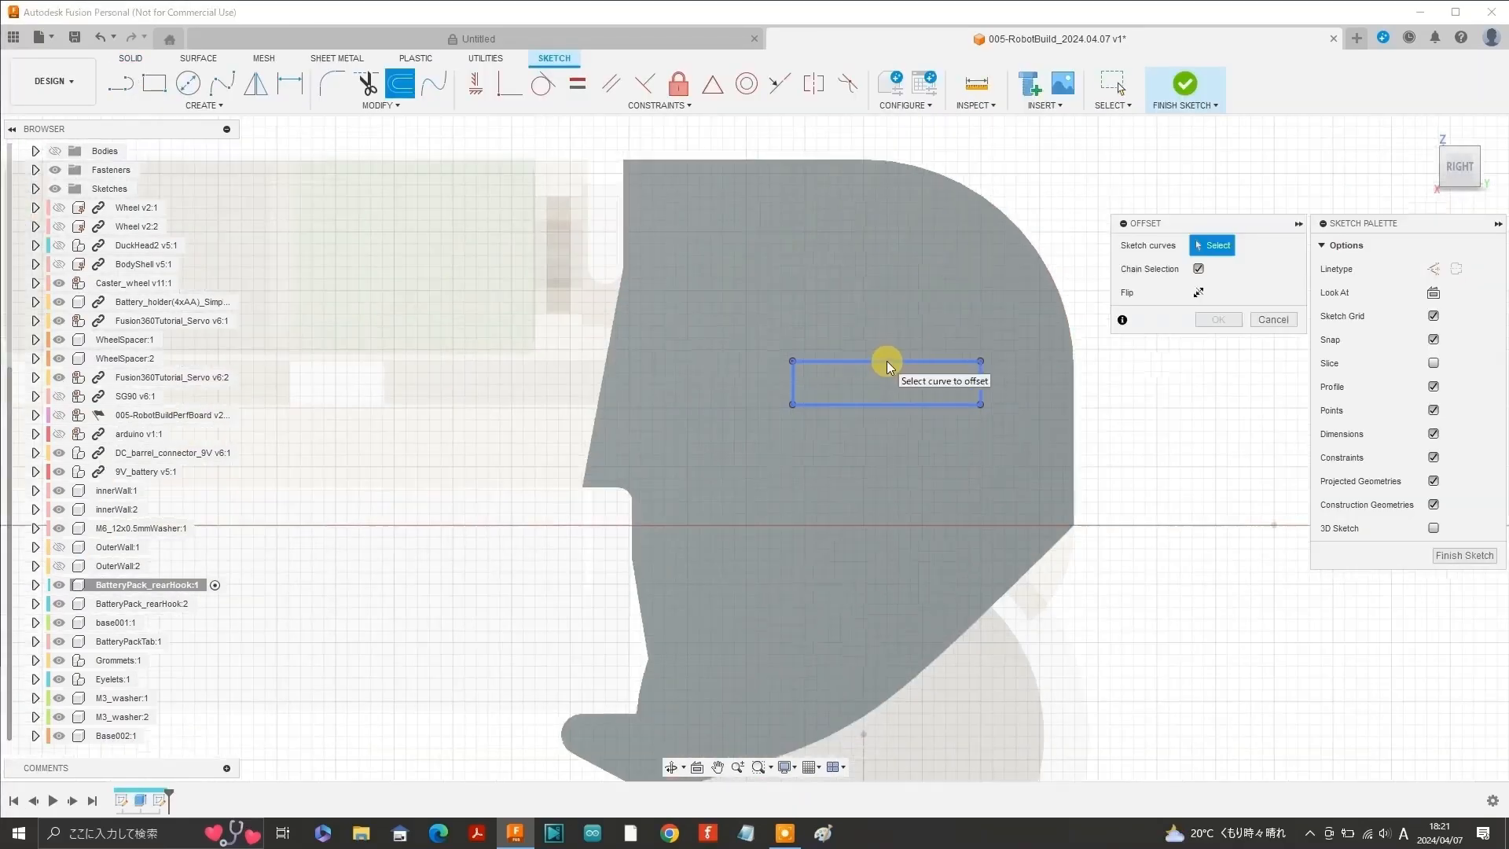
pyautogui.click(886, 364)
pyautogui.click(1199, 346)
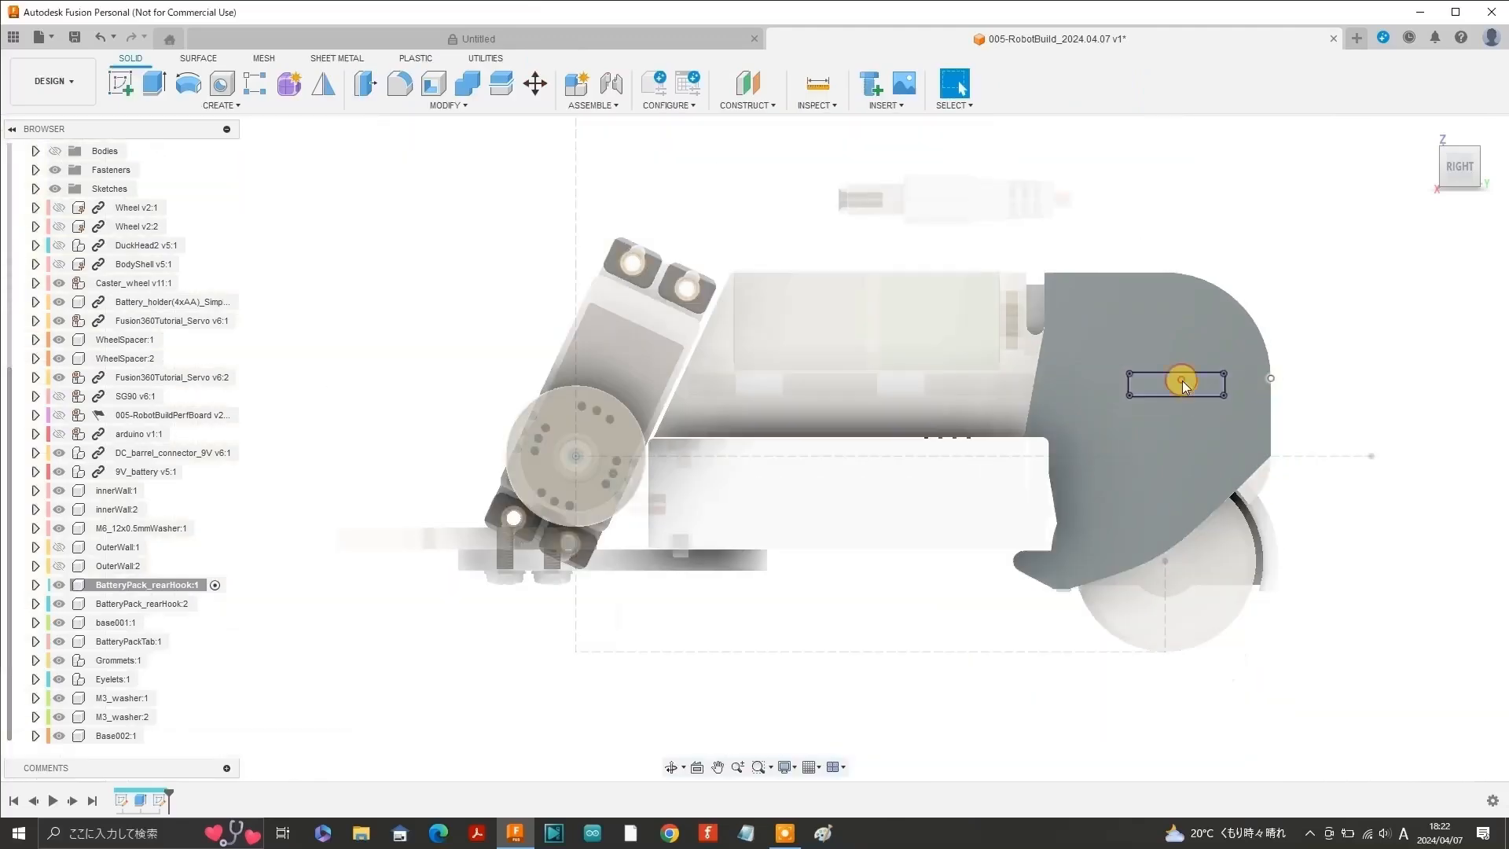
# Cut the tab slot through BatteryPack_rearHook:1 by extruding the inner rectangle together with its offset border.
pyautogui.click(1183, 380)
pyautogui.press('e')
pyautogui.scroll(10, 1154, 376)
pyautogui.click(1099, 288)
pyautogui.scroll(-10, 1168, 302)
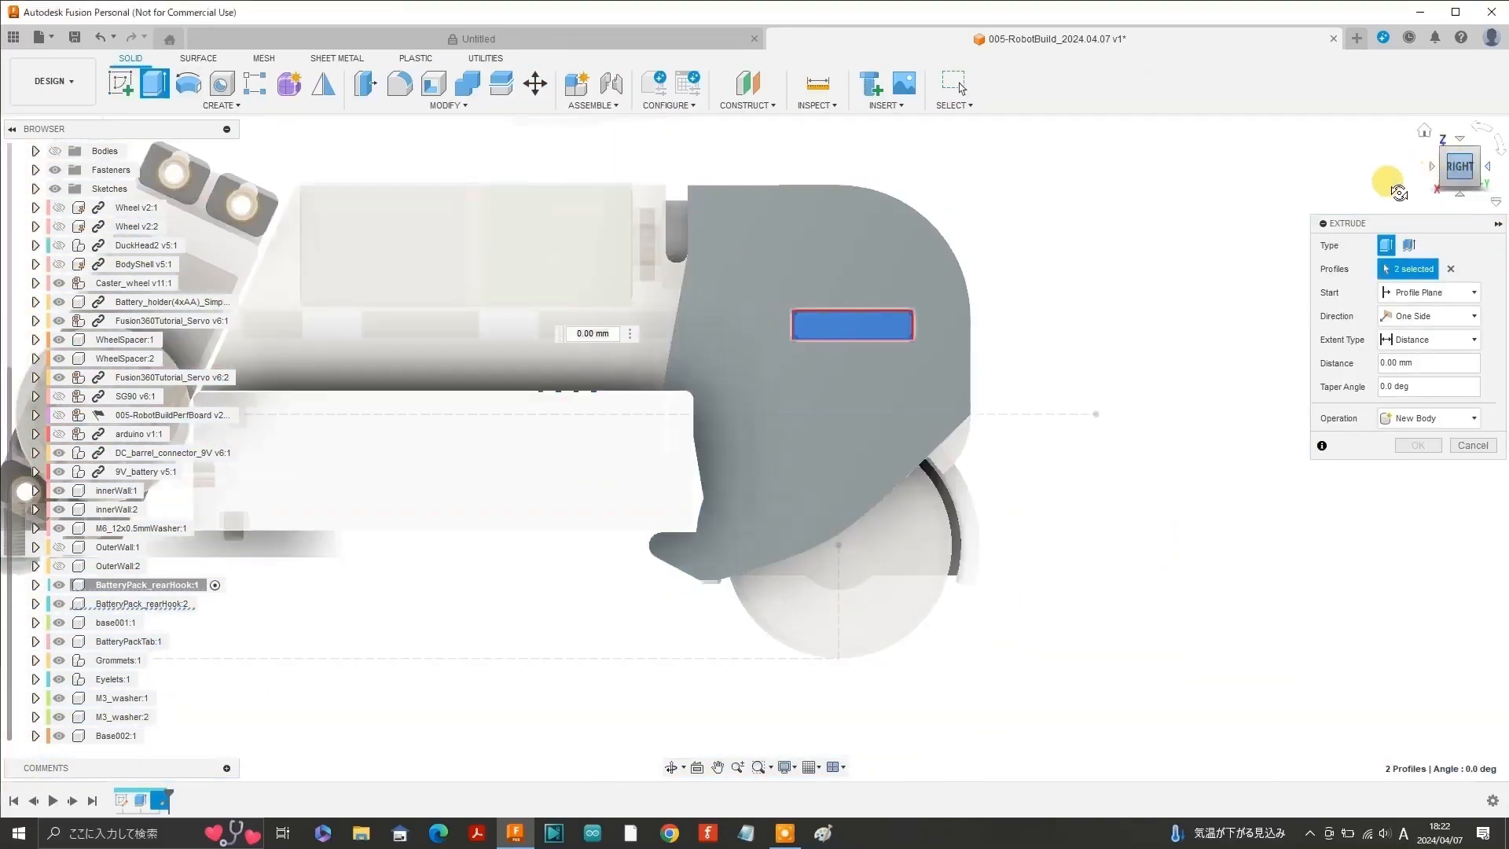
pyautogui.moveTo(1399, 192); pyautogui.dragTo(1360, 214)
pyautogui.moveTo(853, 358); pyautogui.dragTo(606, 350)
pyautogui.click(1418, 469)
# Hide Base002:1 and examine the tab slots in the walls from several angles.
pyautogui.click(59, 736)
pyautogui.moveTo(1460, 174)
pyautogui.mouseDown()
pyautogui.moveTo(1415, 185)
pyautogui.moveTo(1485, 183)
pyautogui.mouseUp()
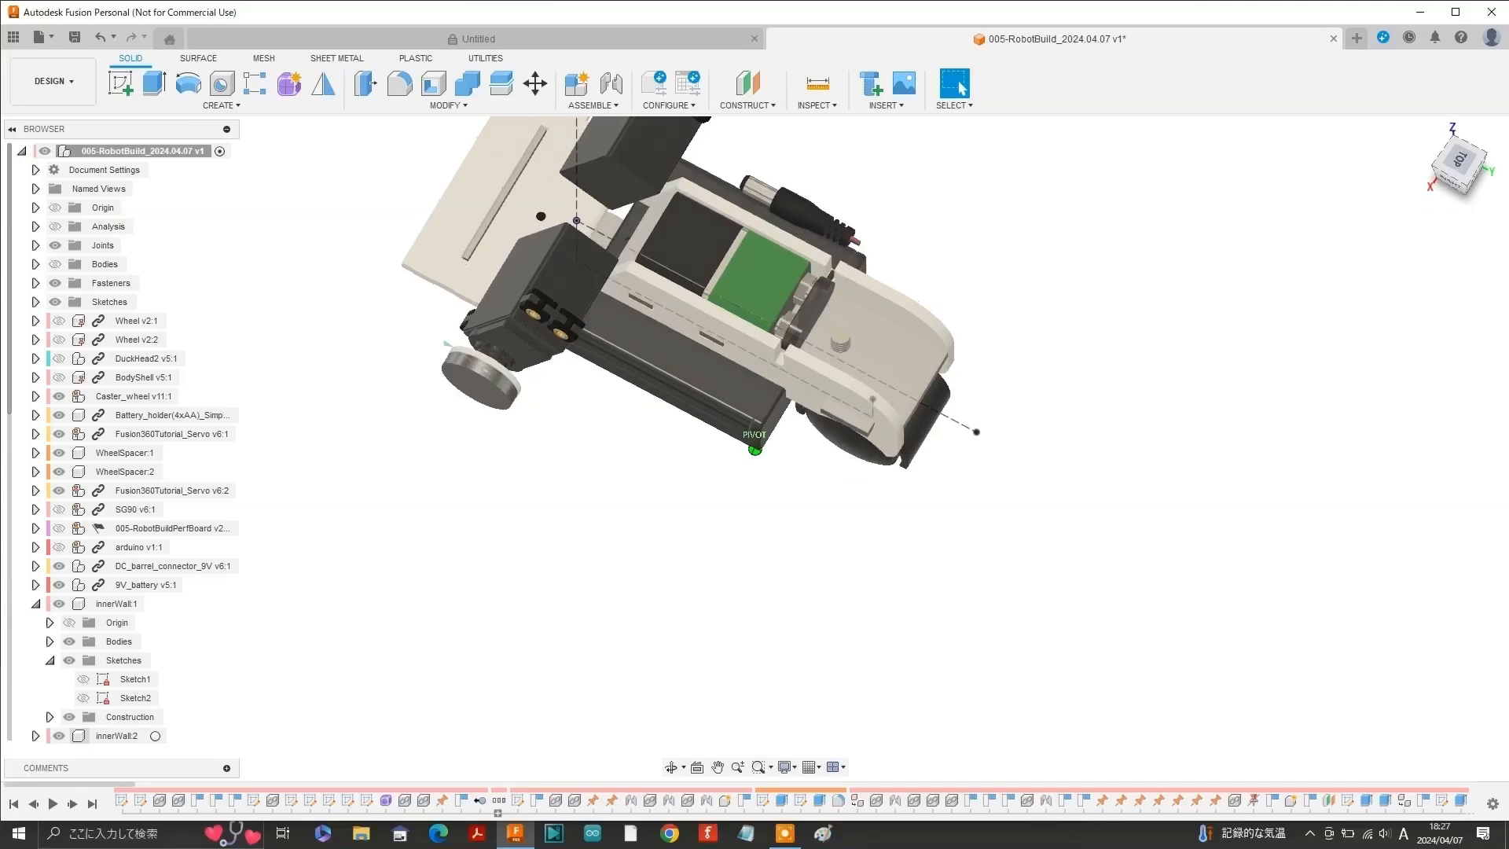
pyautogui.moveTo(1460, 161); pyautogui.dragTo(1387, 147)
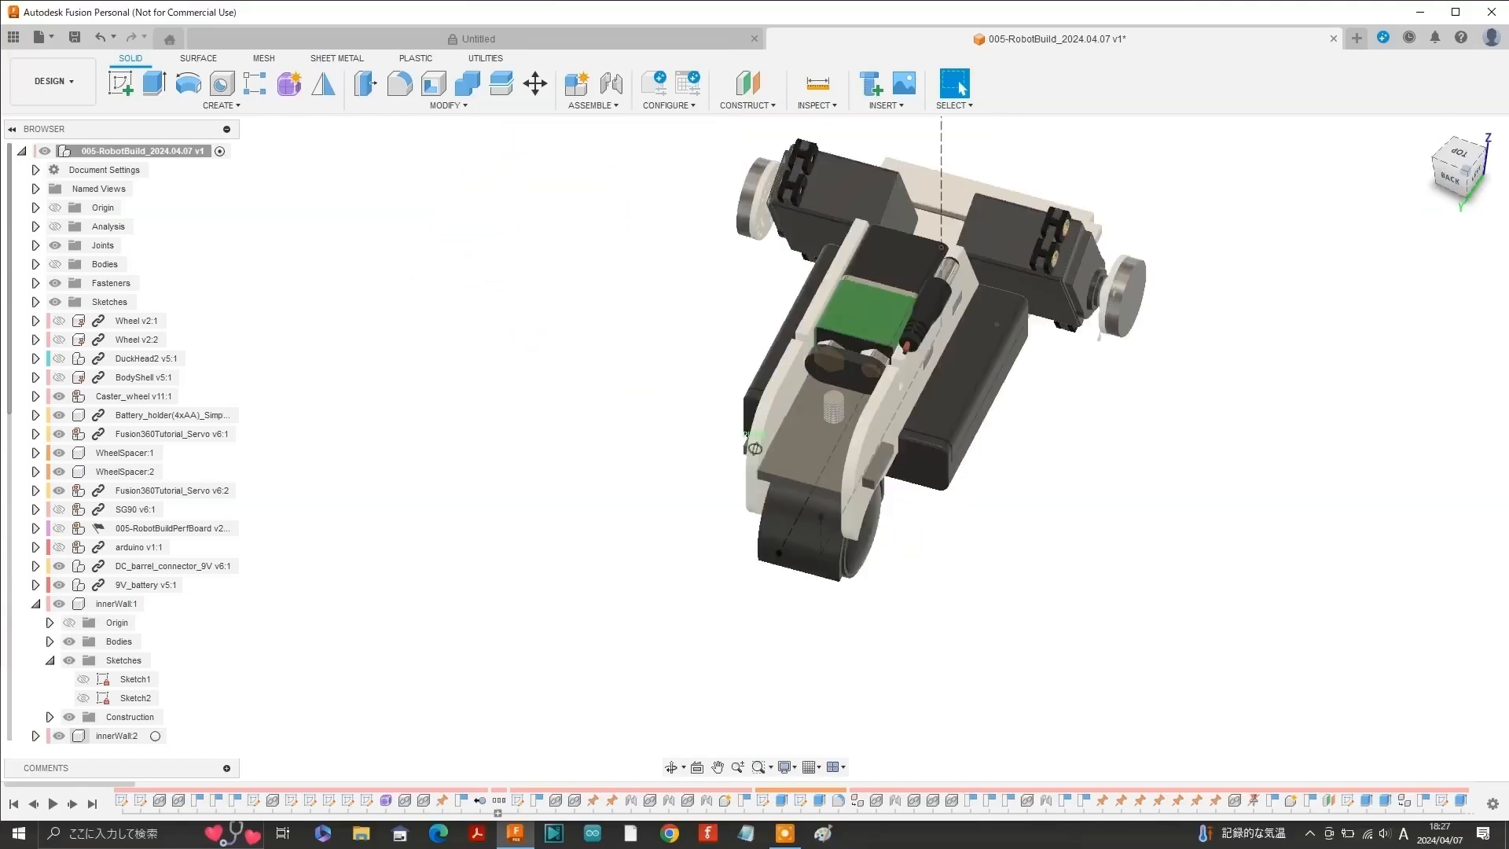
pyautogui.keyDown('shift'); pyautogui.moveTo(755, 449); pyautogui.dragTo(606, 448, button='middle'); pyautogui.keyUp('shift')
# Show BatteryPack_rearHook:1 and BatteryPack_rearHook:2, and hide innerWall:1.
pyautogui.click(59, 585)
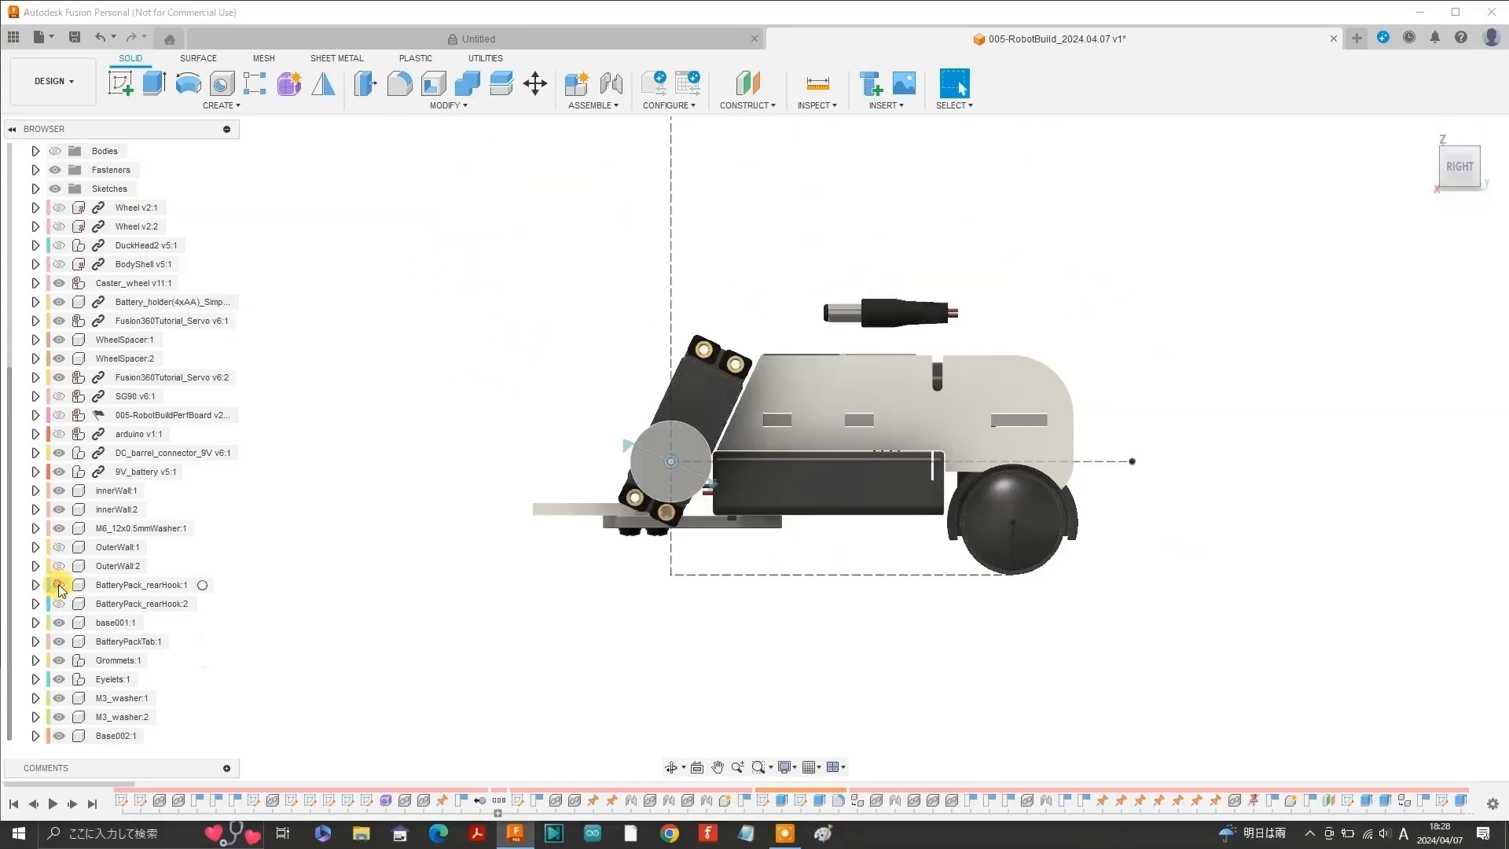
pyautogui.click(59, 604)
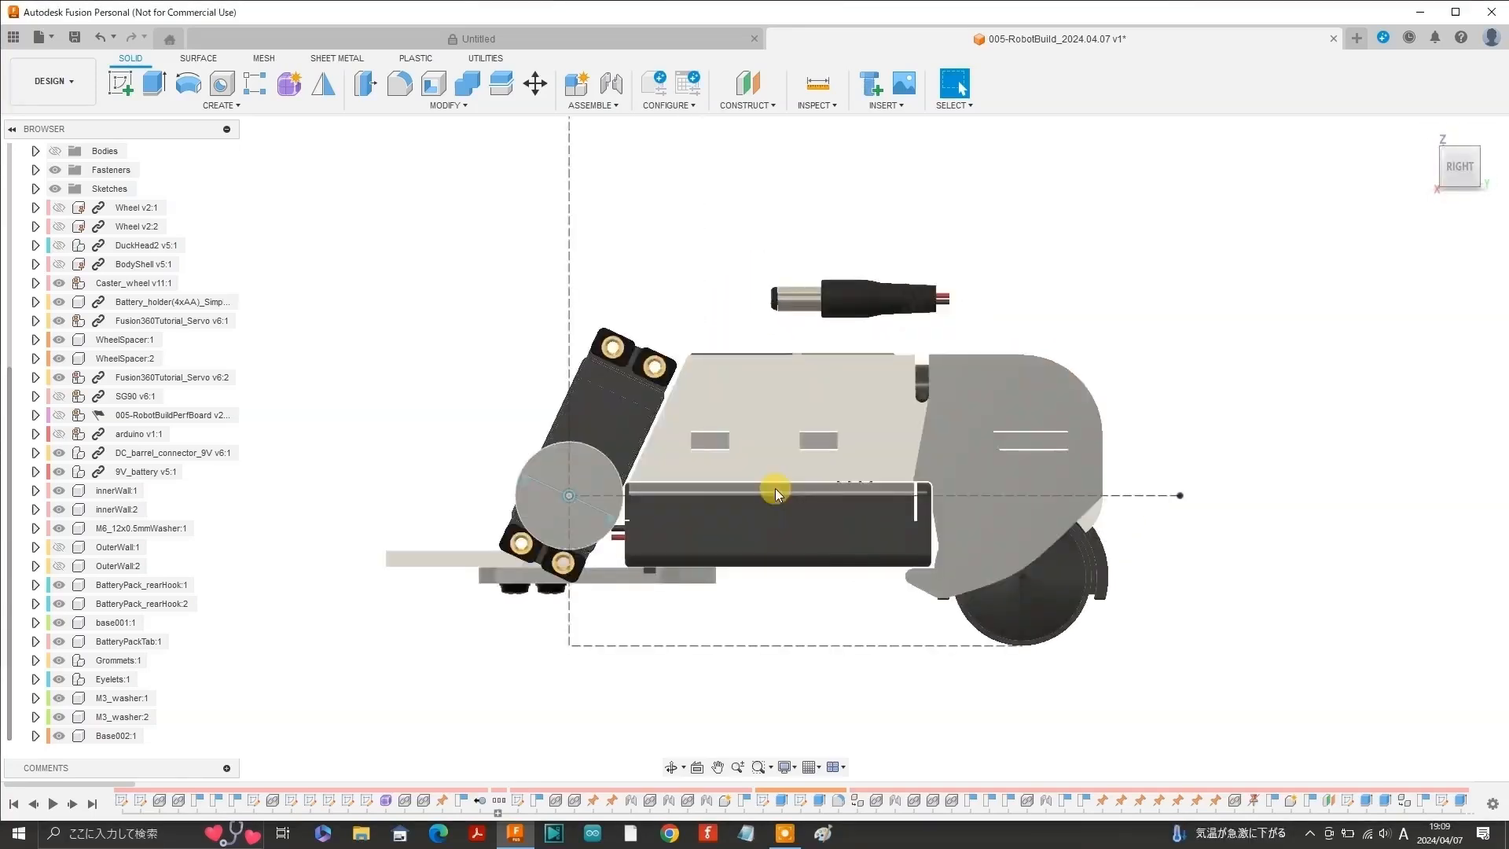
pyautogui.click(58, 494)
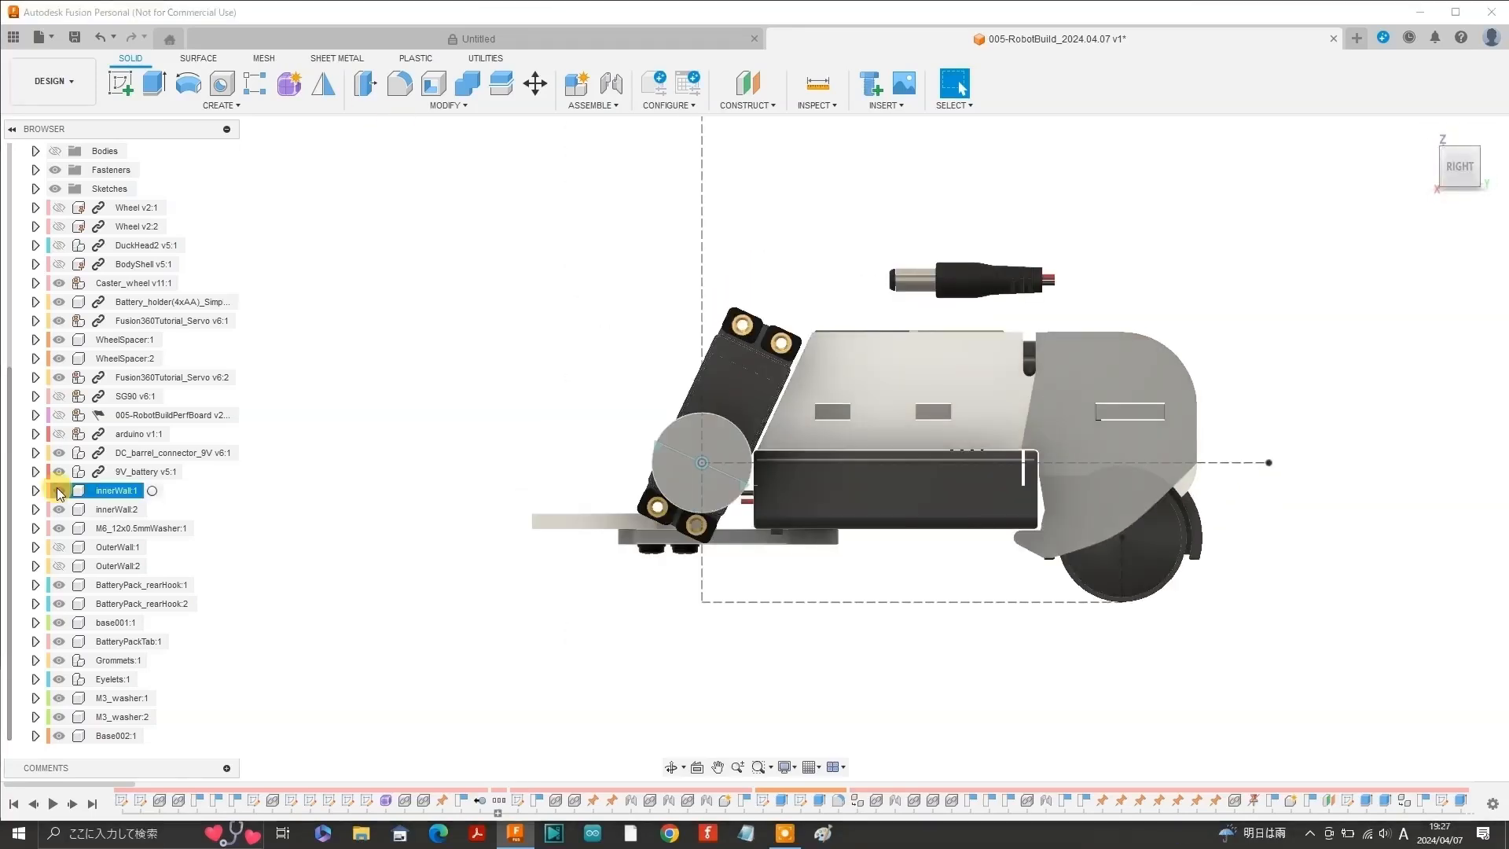
# Move the 9V_battery component 45 mm upward along Z, clear of the chassis.
pyautogui.moveTo(1460, 162); pyautogui.dragTo(1456, 175)
pyautogui.click(1461, 162)
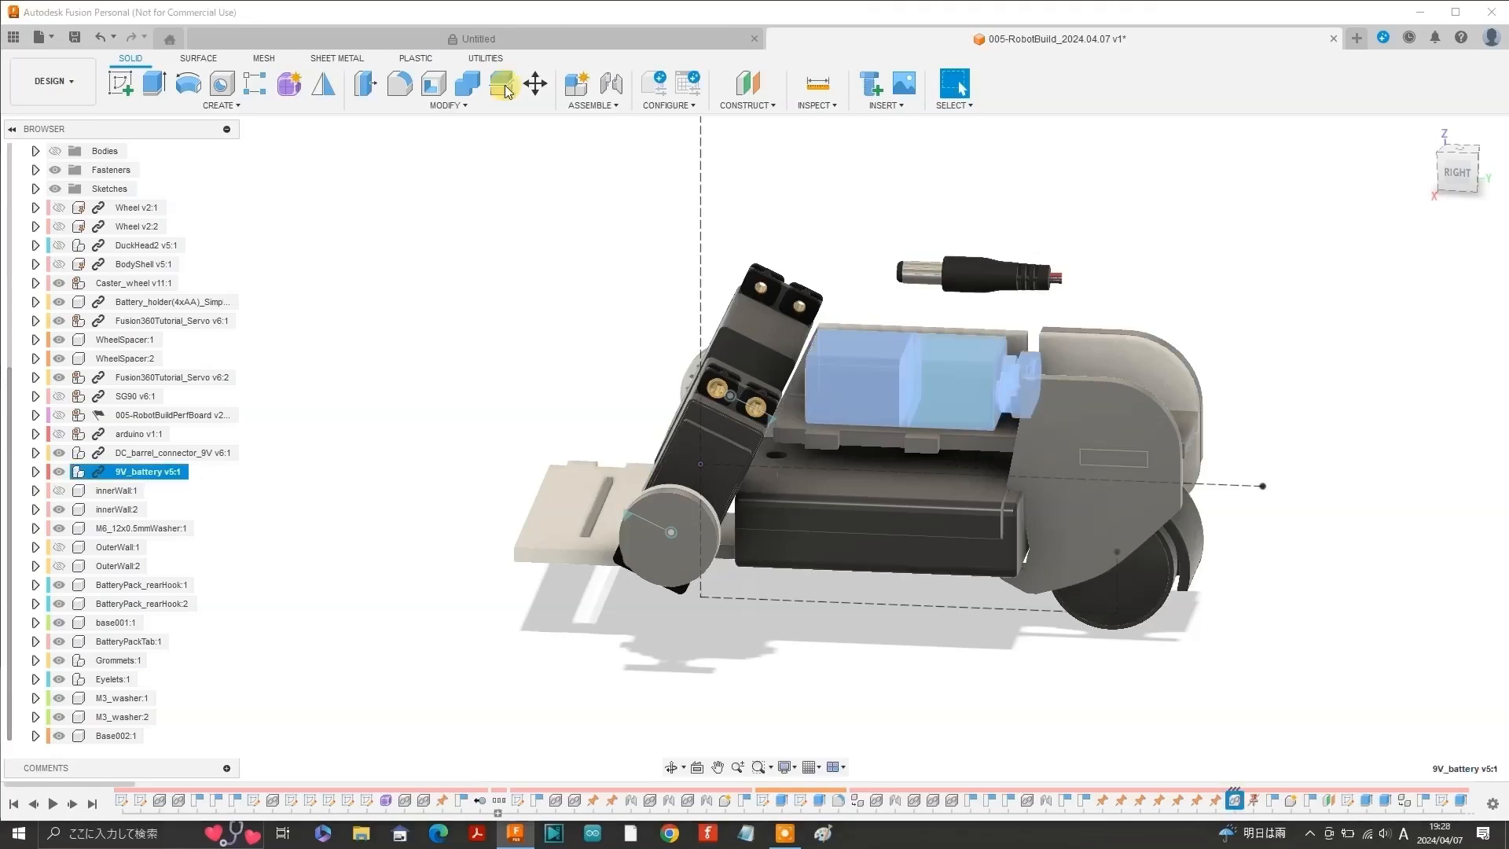
pyautogui.press('m')
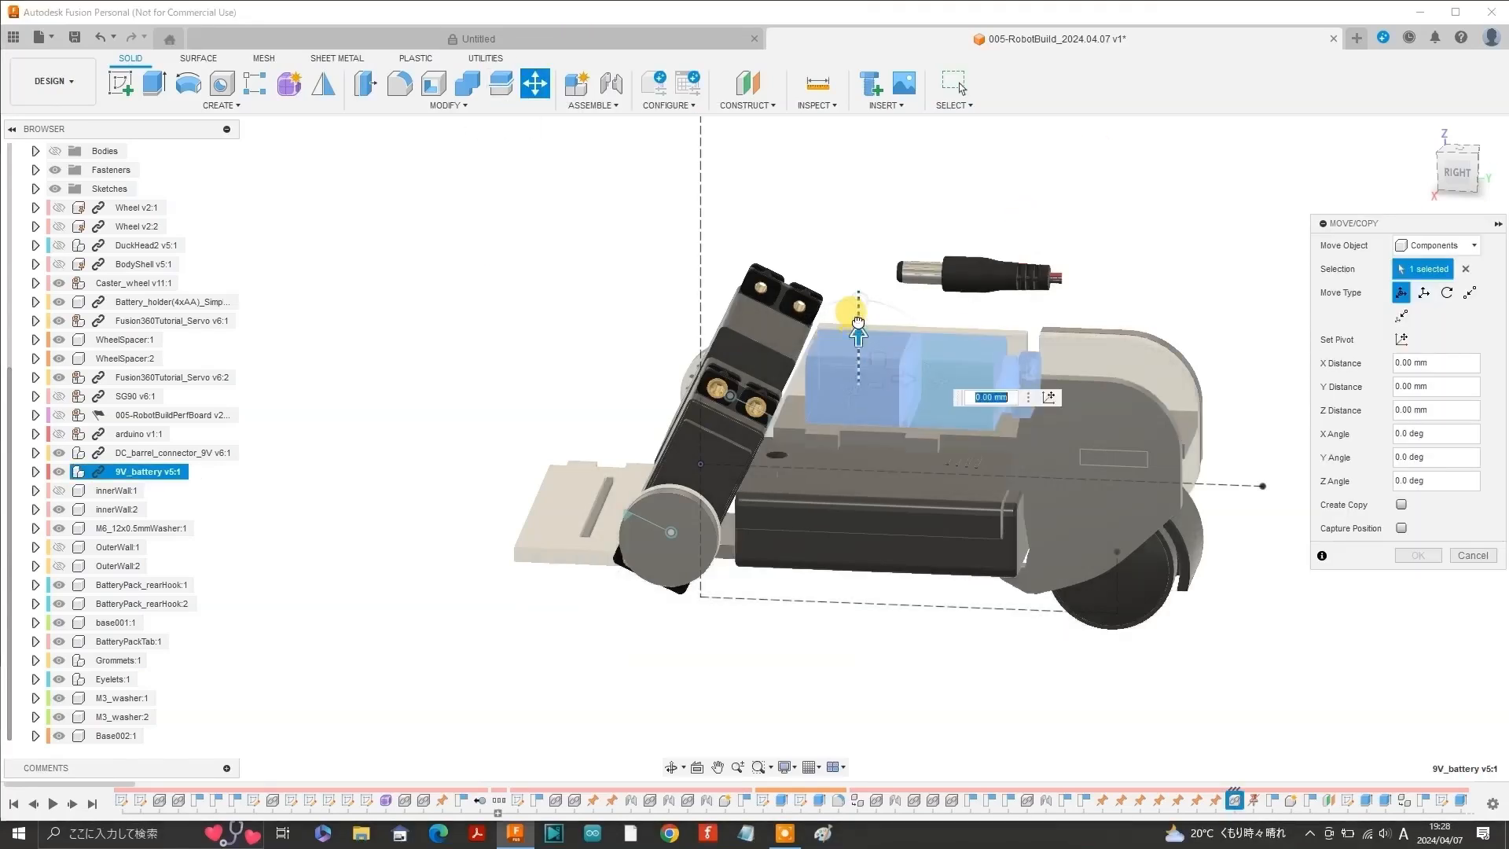
pyautogui.moveTo(858, 322); pyautogui.dragTo(859, 149)
pyautogui.click(1419, 556)
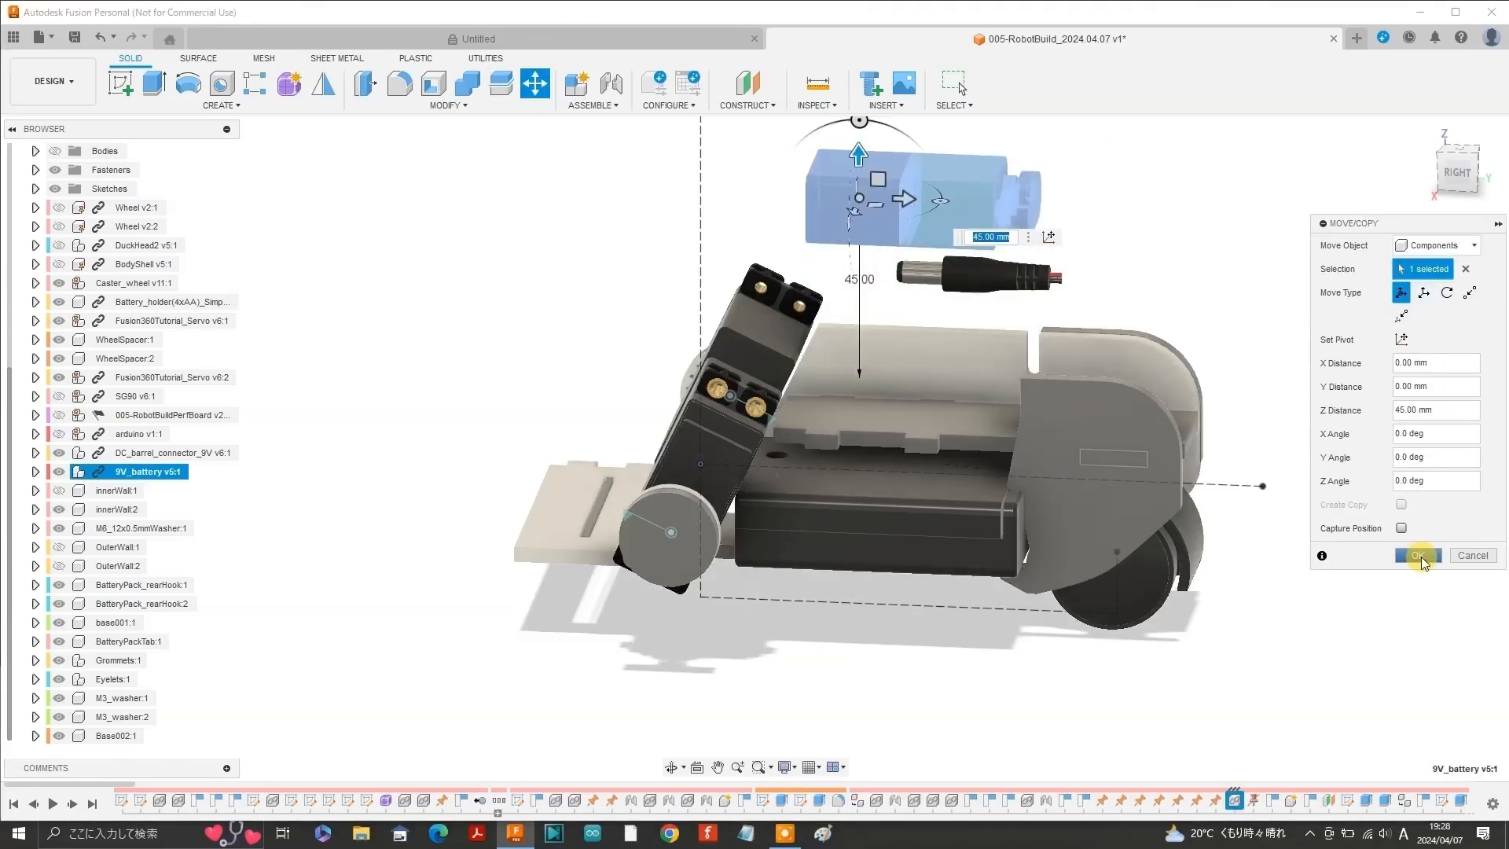
# Align the bottom face of the 9V battery to the top face of the Base002:1 plate.
pyautogui.moveTo(1458, 169); pyautogui.dragTo(1451, 193)
pyautogui.click(464, 105)
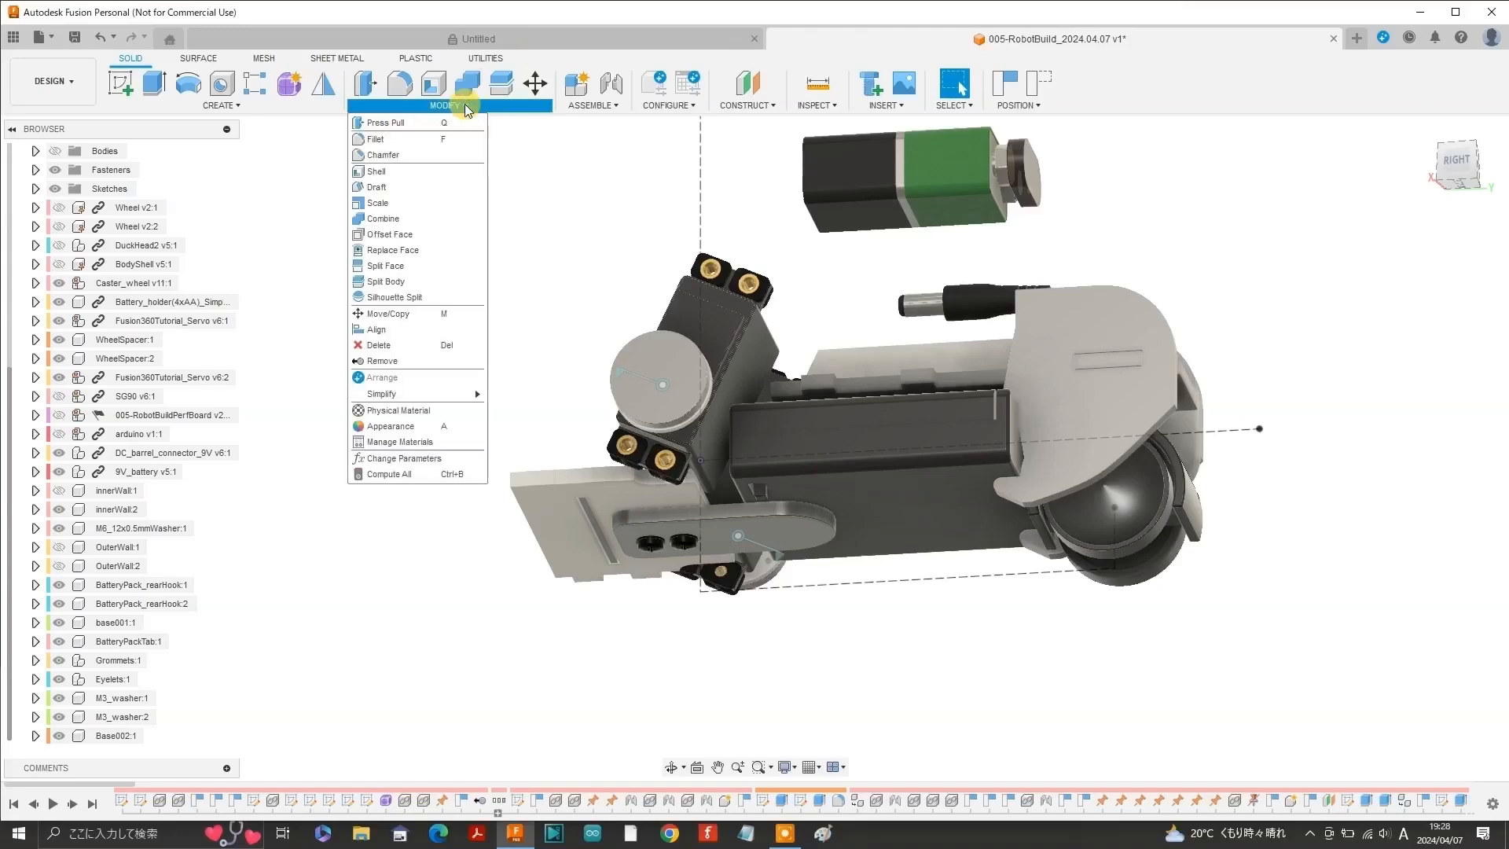
pyautogui.click(375, 330)
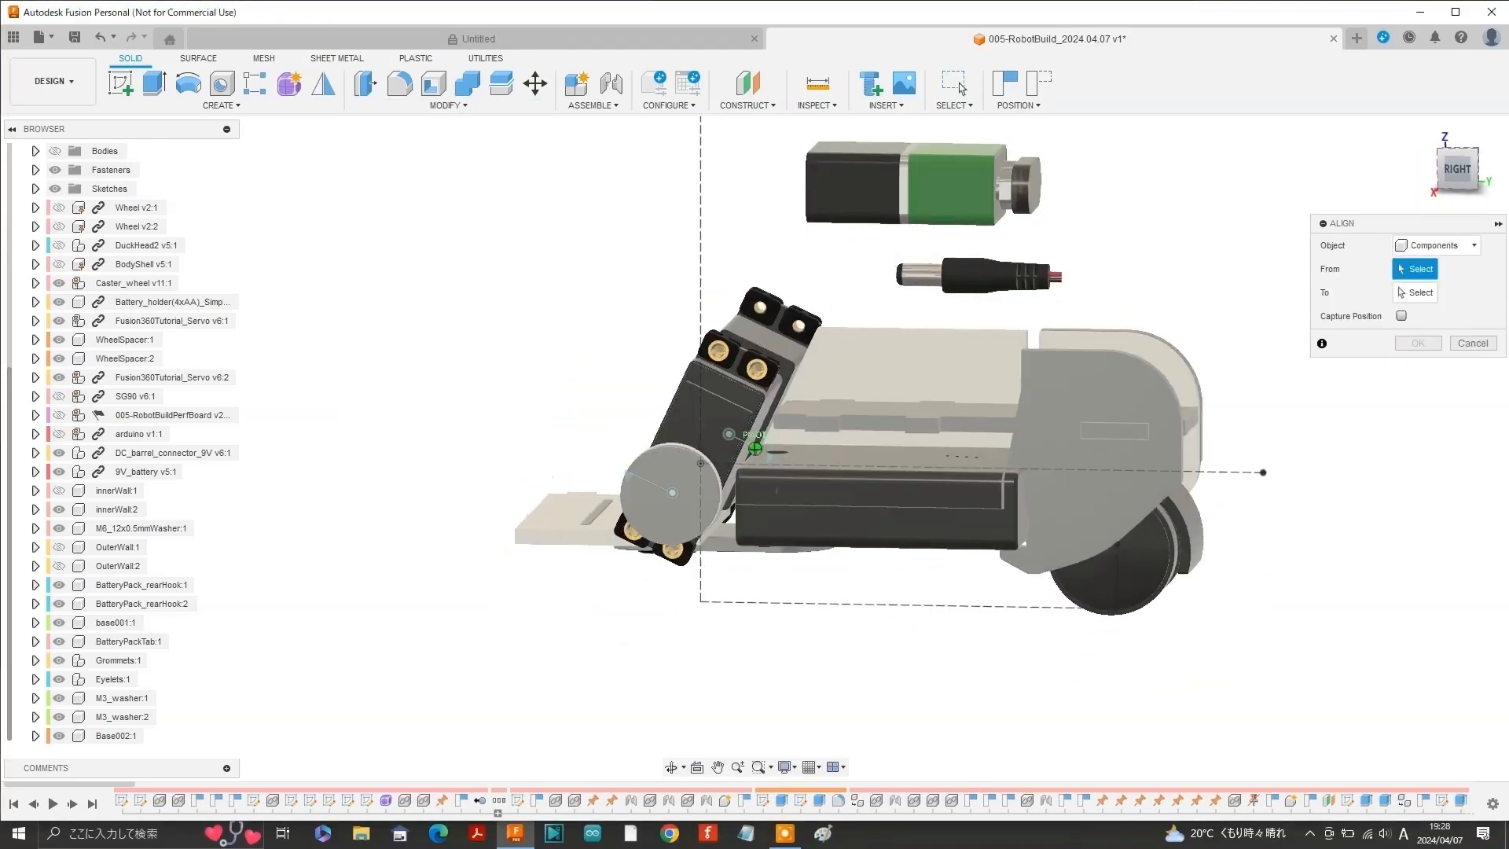
pyautogui.click(856, 217)
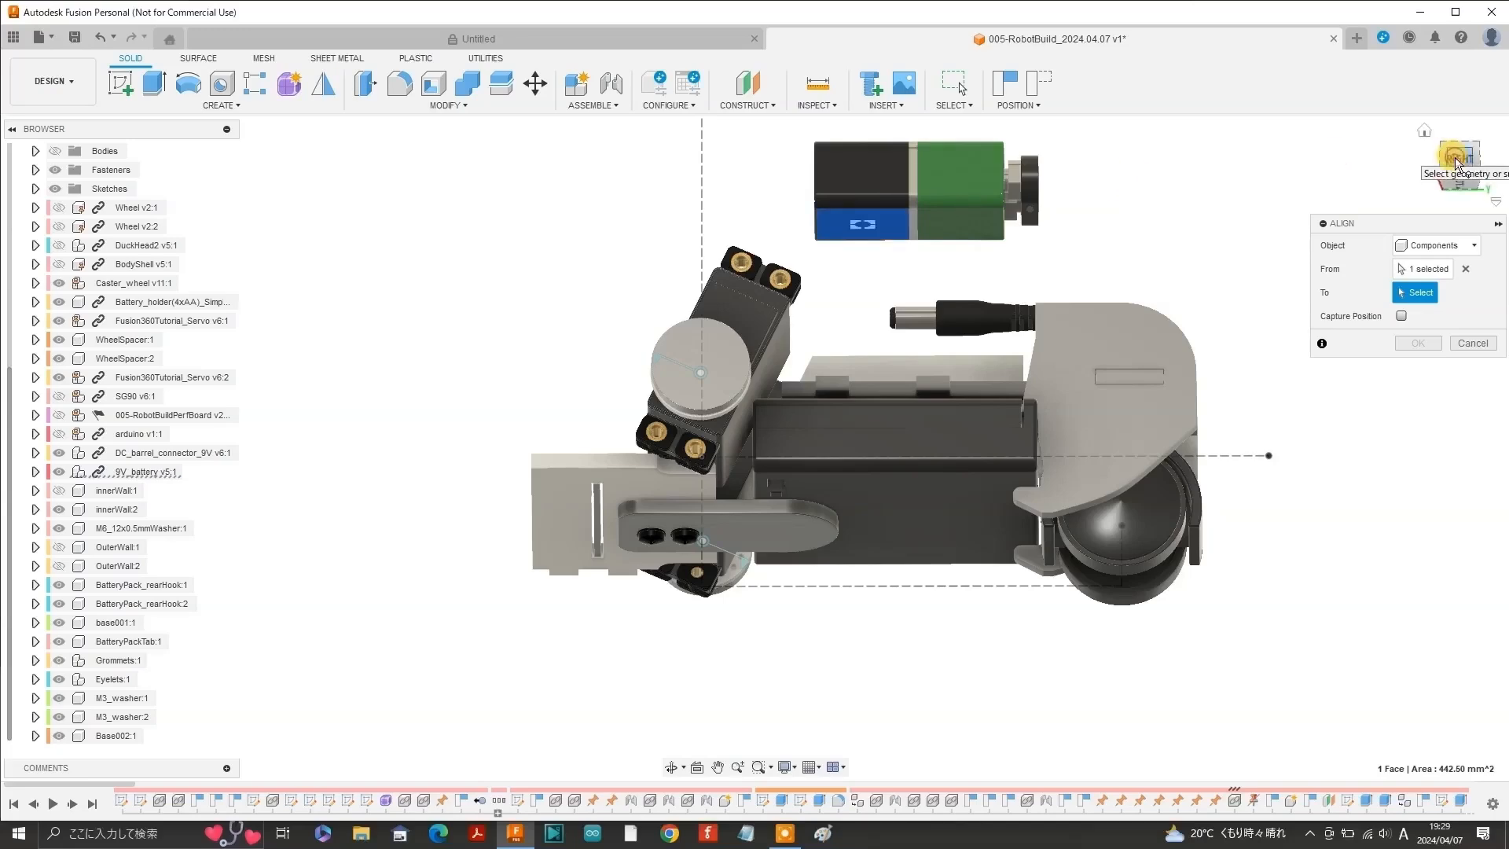
pyautogui.moveTo(1455, 157); pyautogui.dragTo(1413, 163)
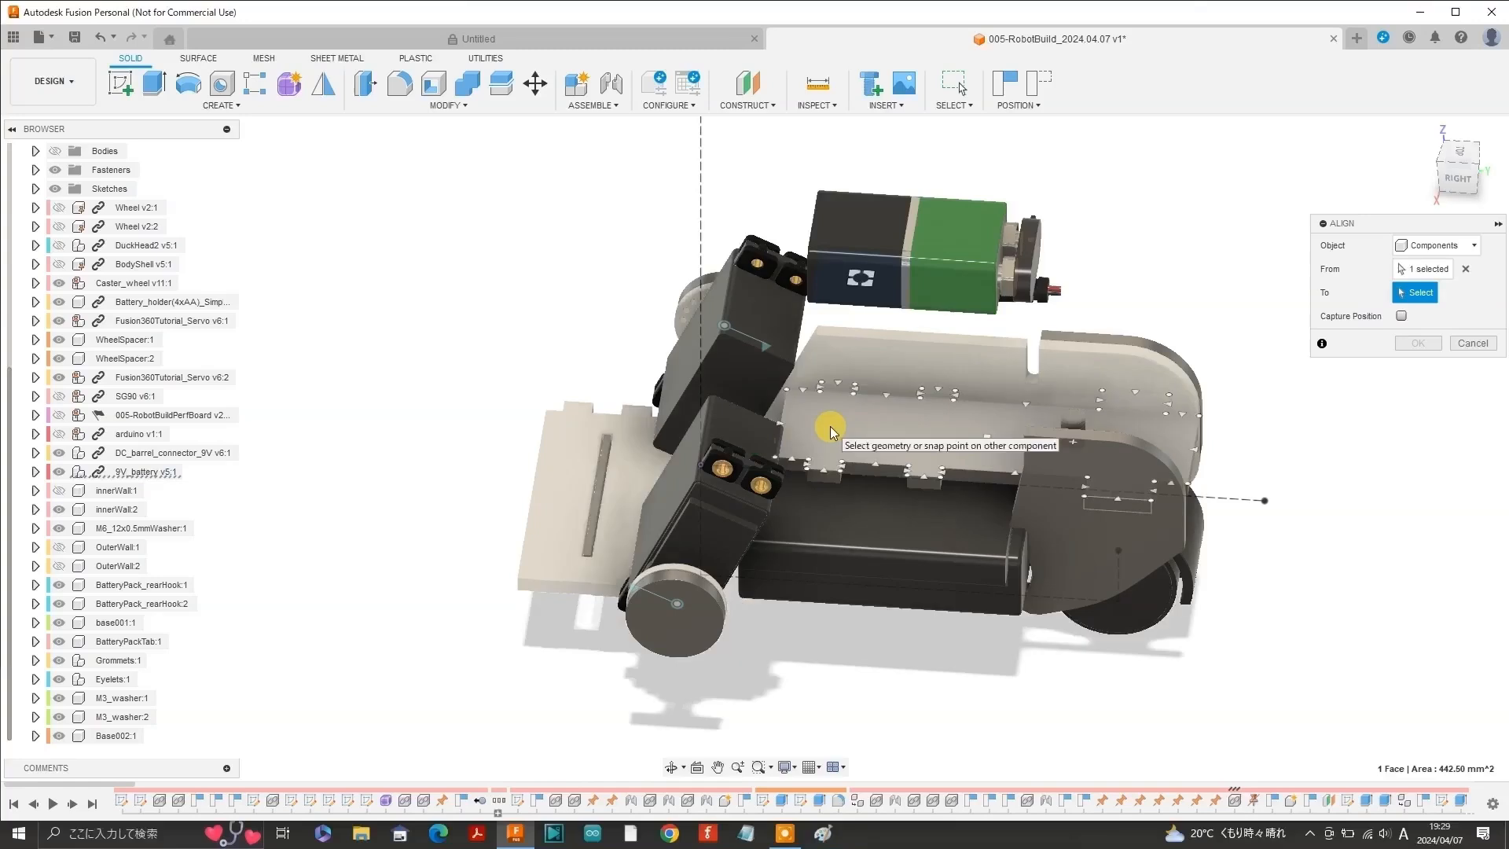
pyautogui.click(830, 426)
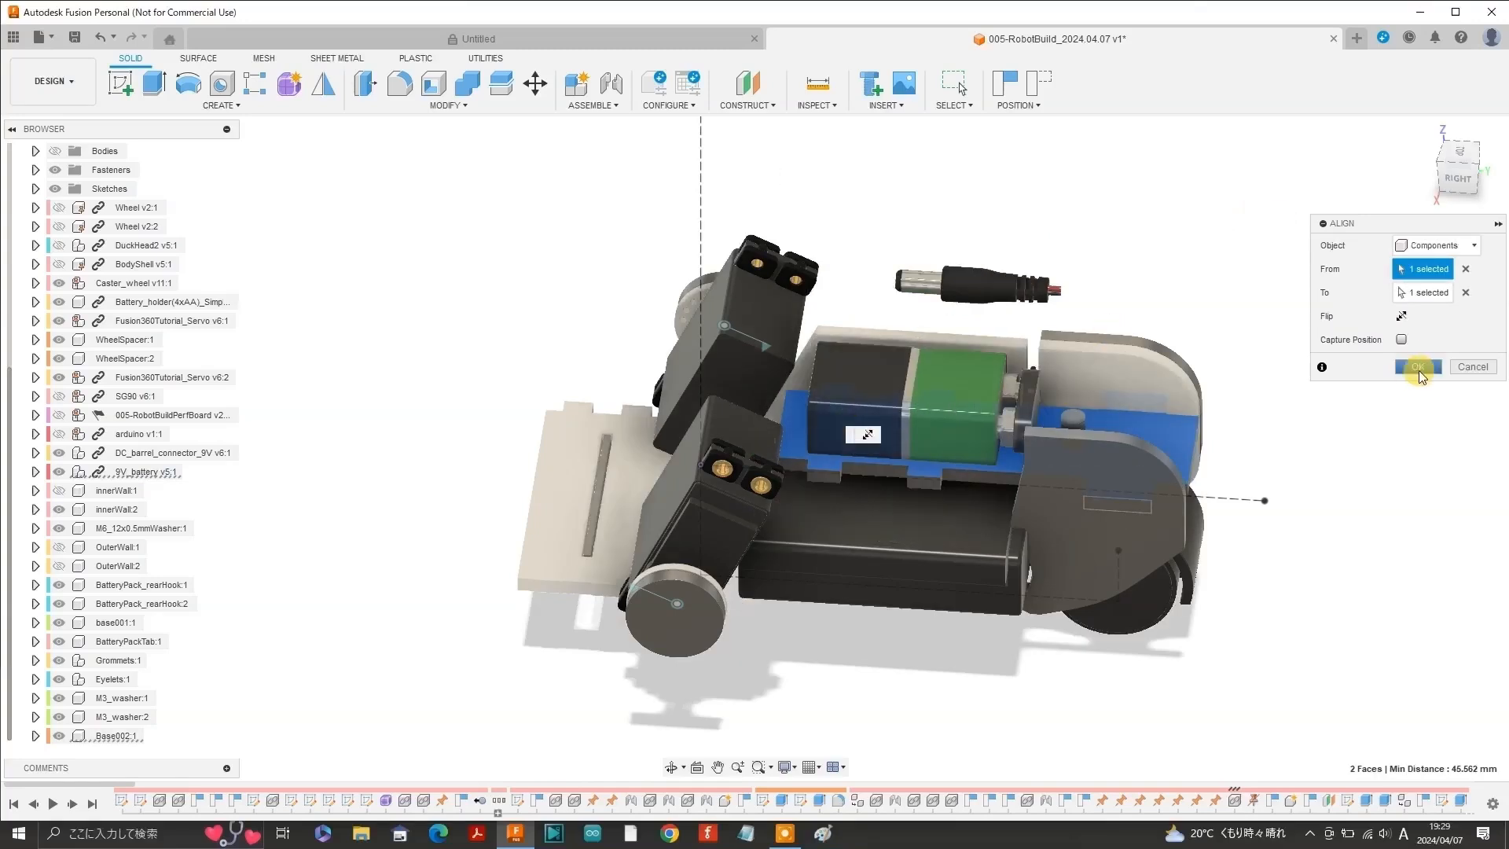
pyautogui.click(1417, 365)
# Show OuterWall:2 and inspect the assembly from the side and from below.
pyautogui.click(1456, 176)
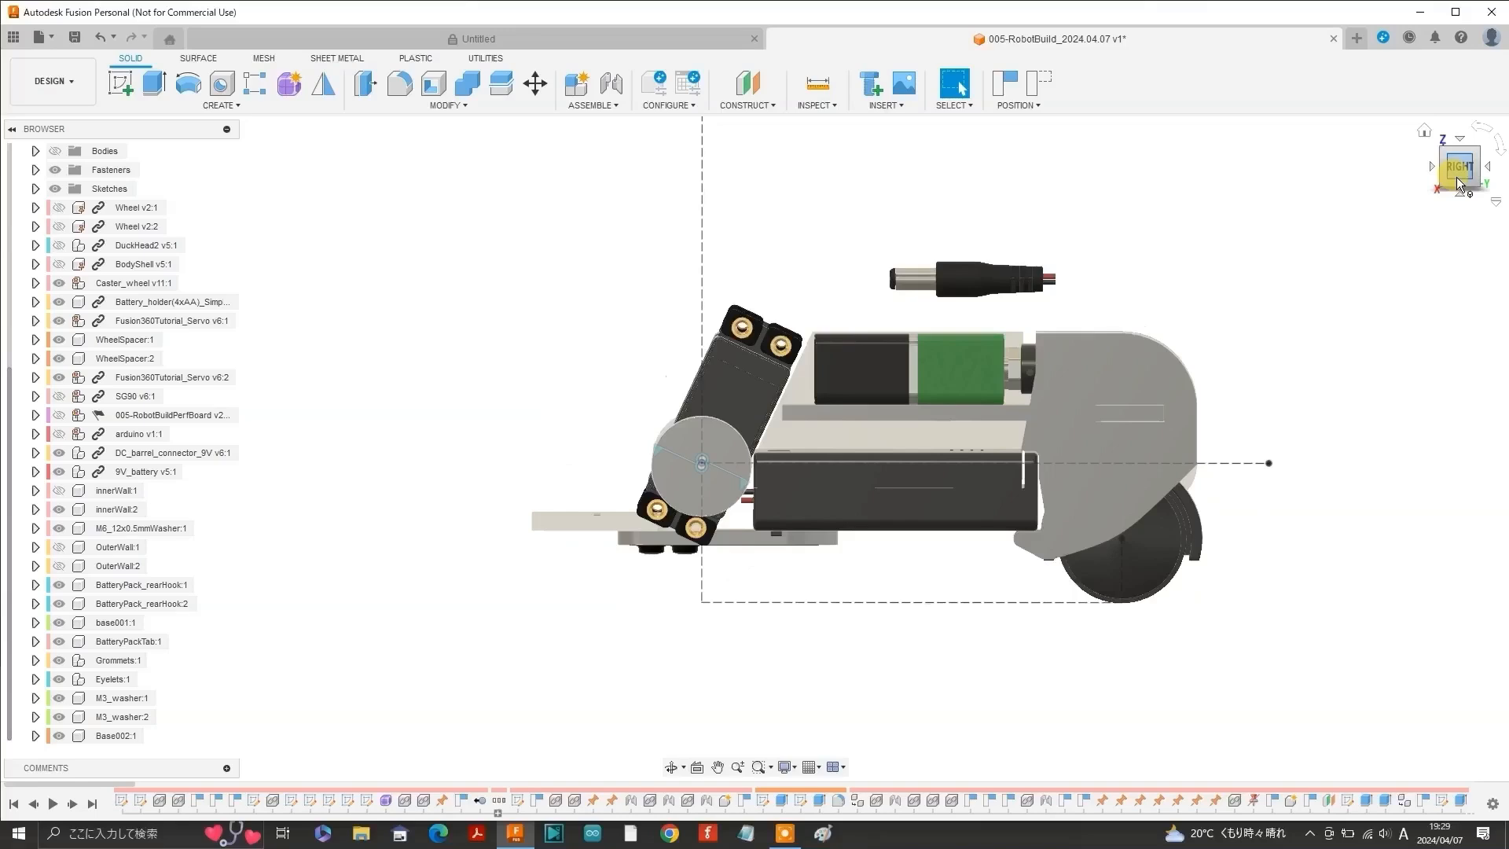
pyautogui.click(59, 566)
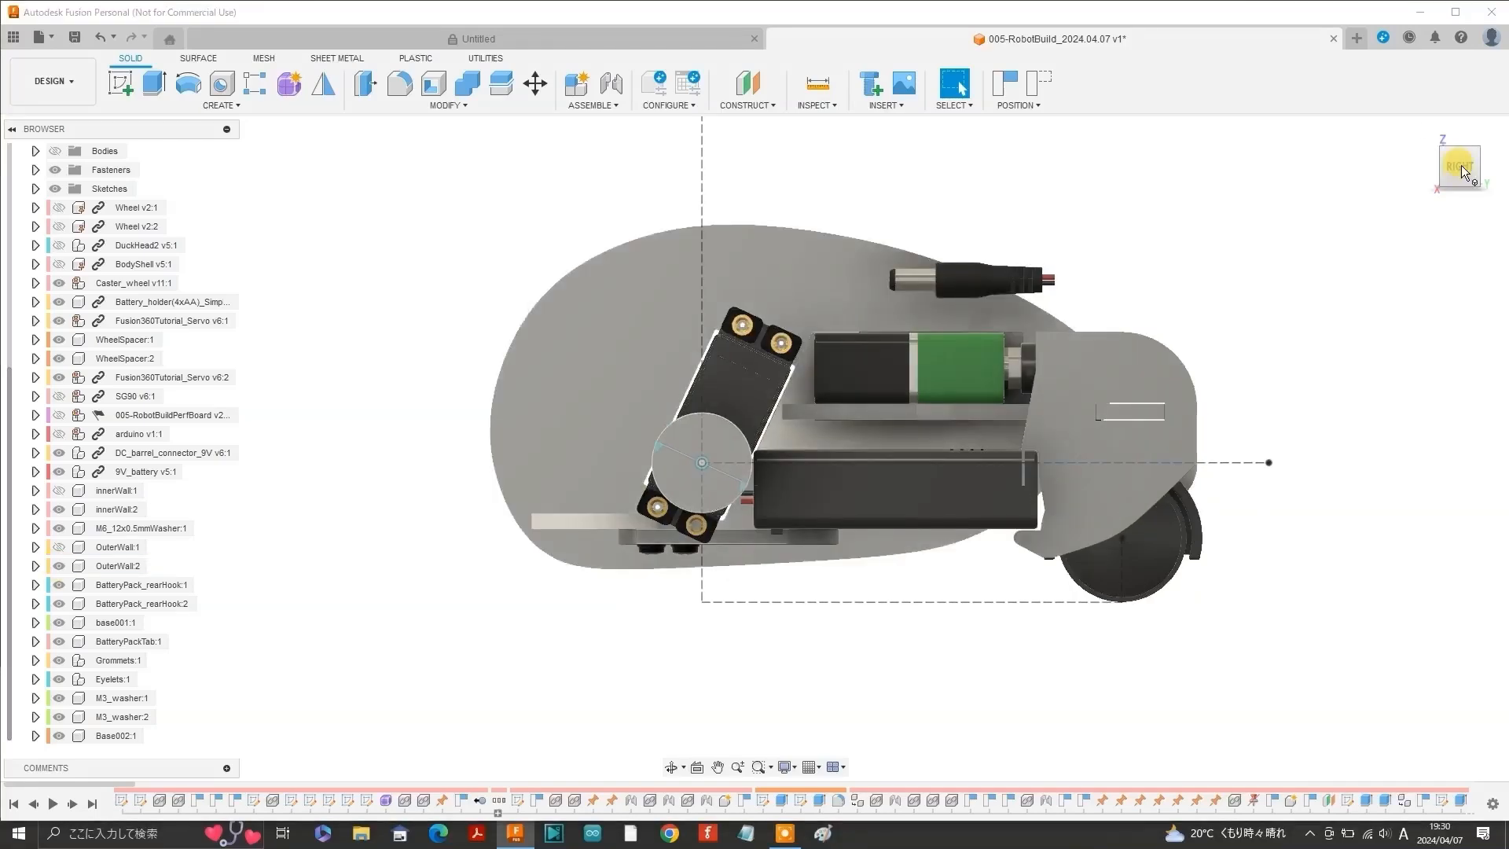
pyautogui.moveTo(1463, 170); pyautogui.dragTo(1490, 14)
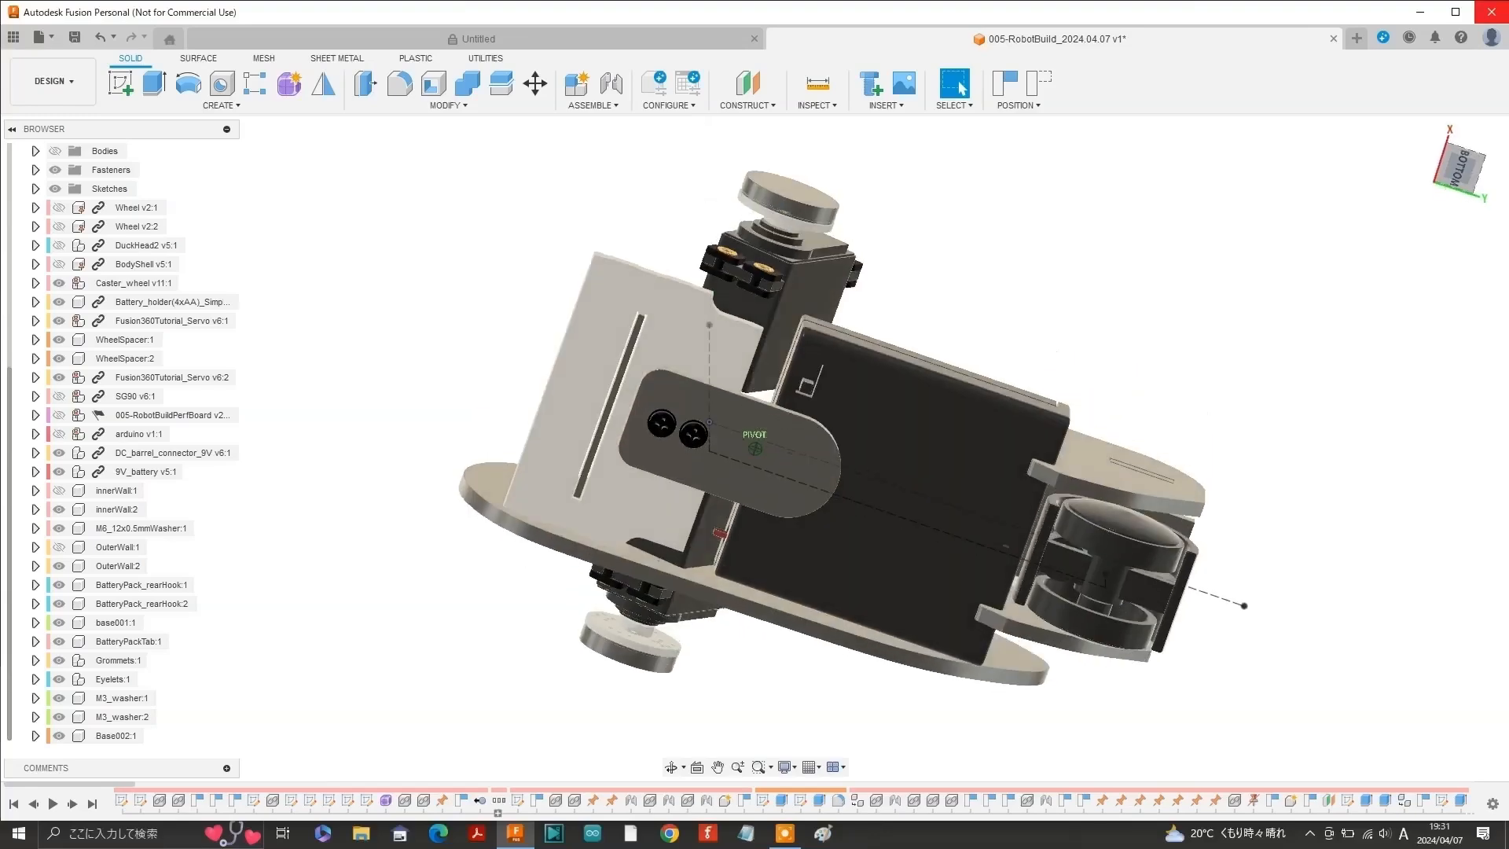
# Activate the base001:1 component and show its Sketch1 for reuse.
pyautogui.scroll(8, 535, 422)
pyautogui.scroll(-5, 534, 421)
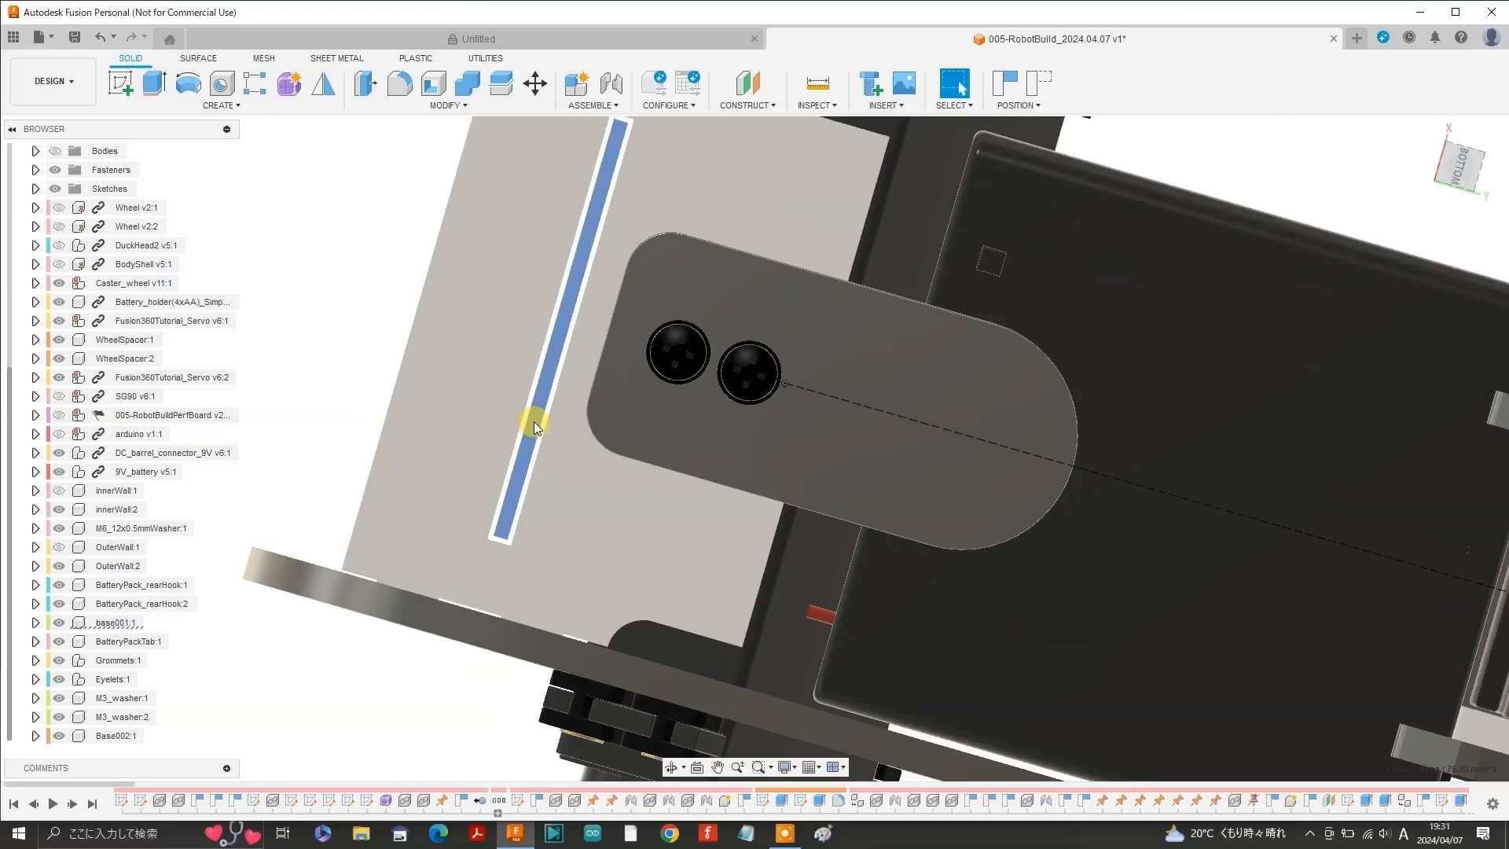
pyautogui.scroll(3, 535, 422)
pyautogui.scroll(-3, 534, 421)
pyautogui.doubleClick(535, 422)
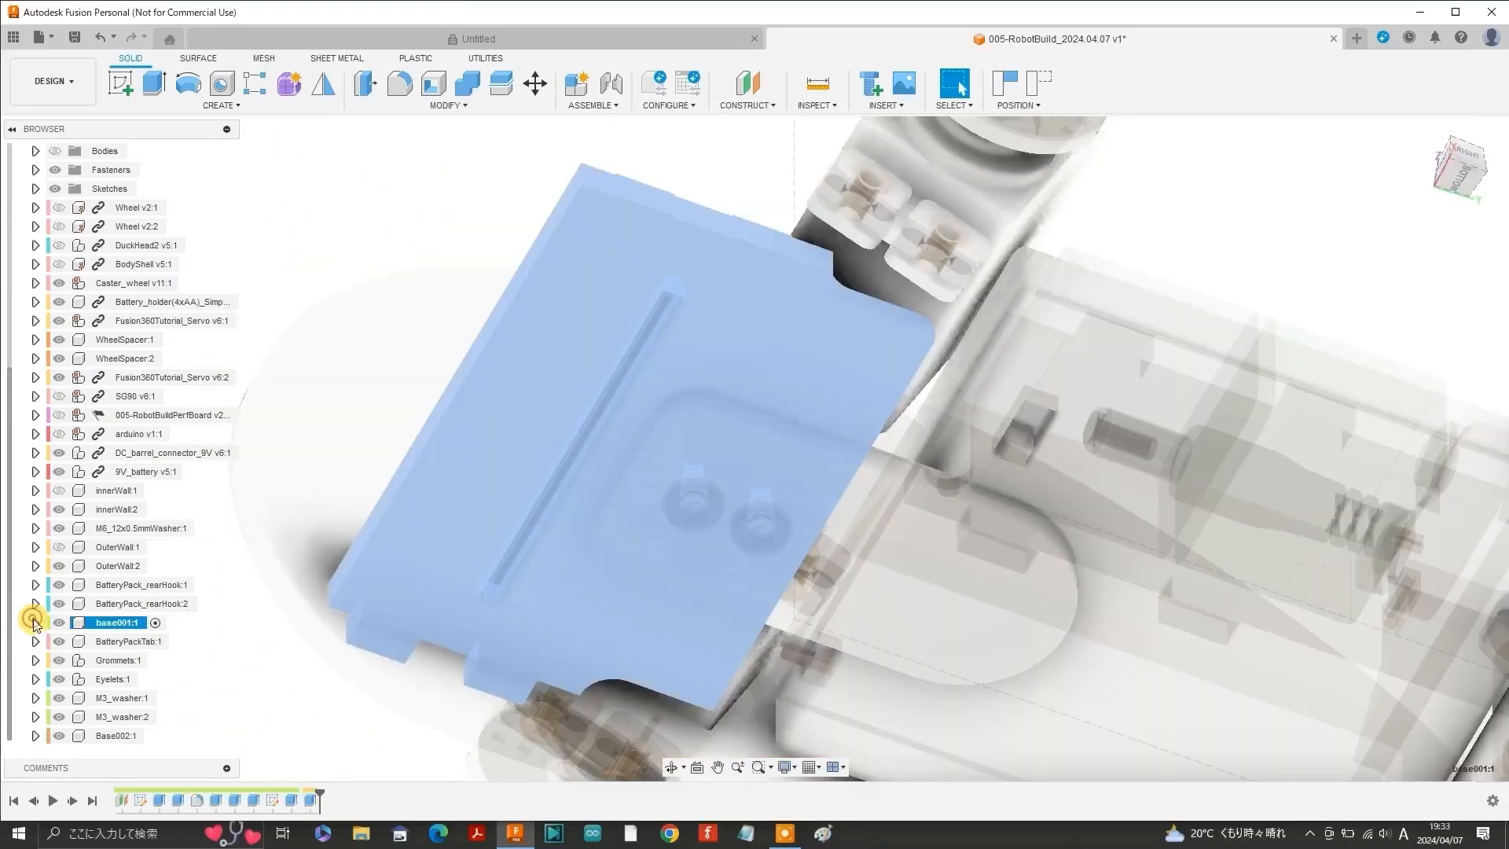
pyautogui.click(36, 622)
pyautogui.click(50, 604)
pyautogui.click(80, 621)
pyautogui.click(80, 620)
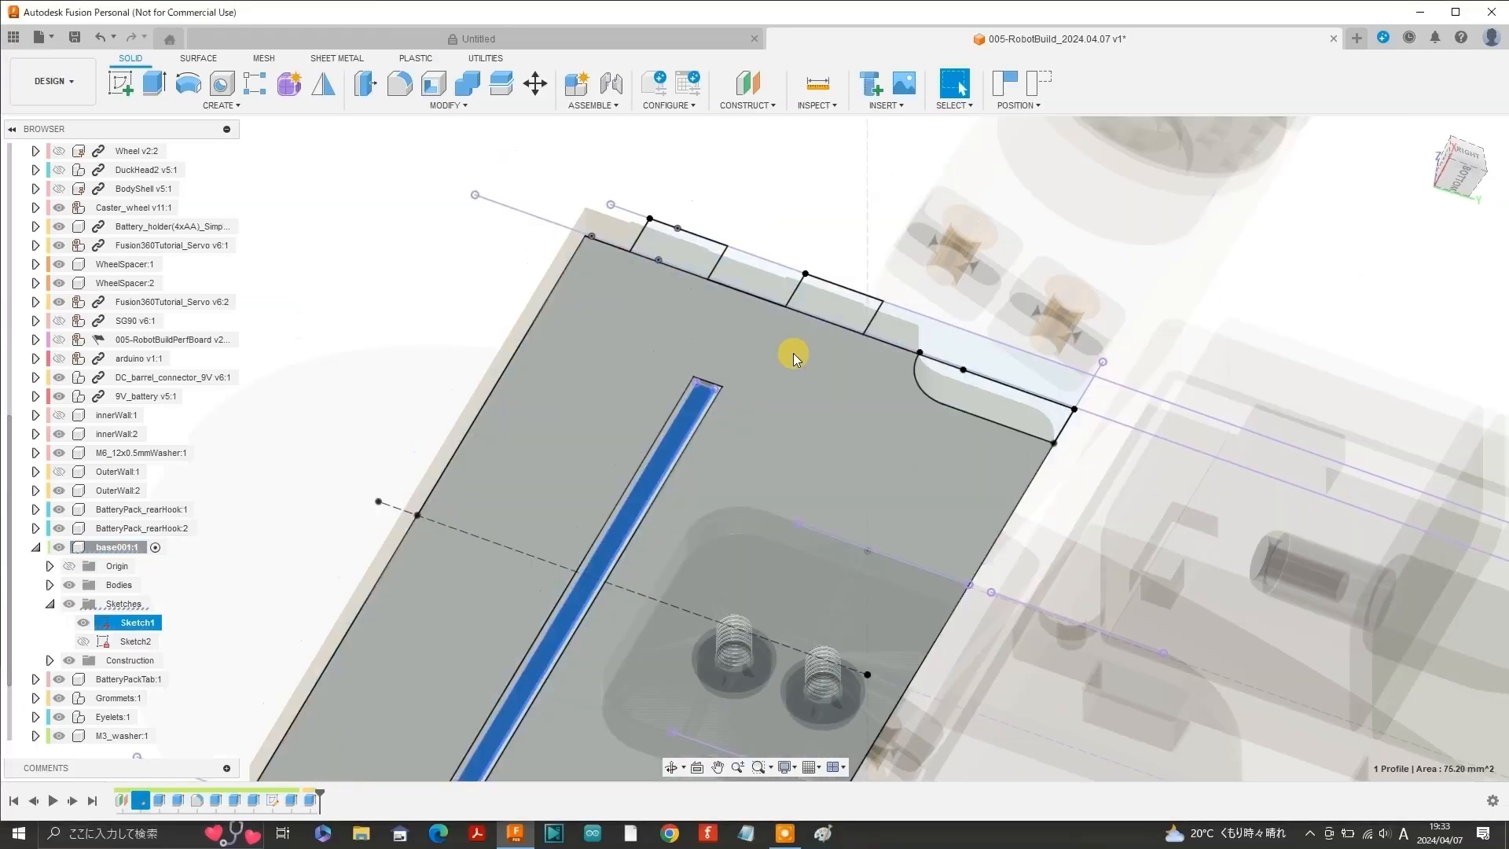
# Extrude the long narrow slot profile of Sketch1 by -3.7 mm as a cut through the base001:1 plate.
pyautogui.click(794, 352)
pyautogui.write('e-5')
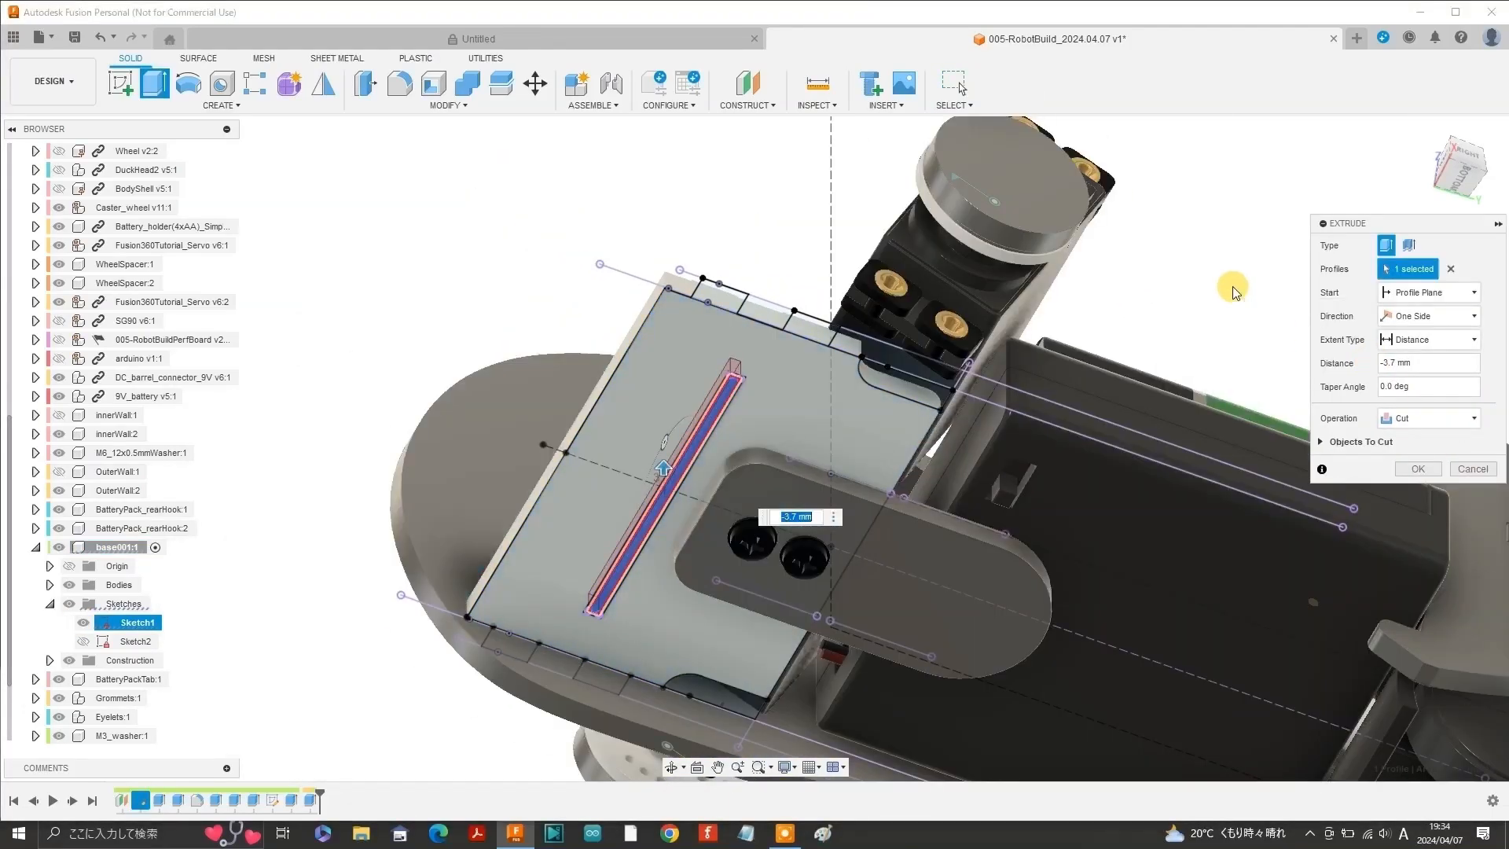
pyautogui.click(1418, 469)
pyautogui.scroll(2, 834, 314)
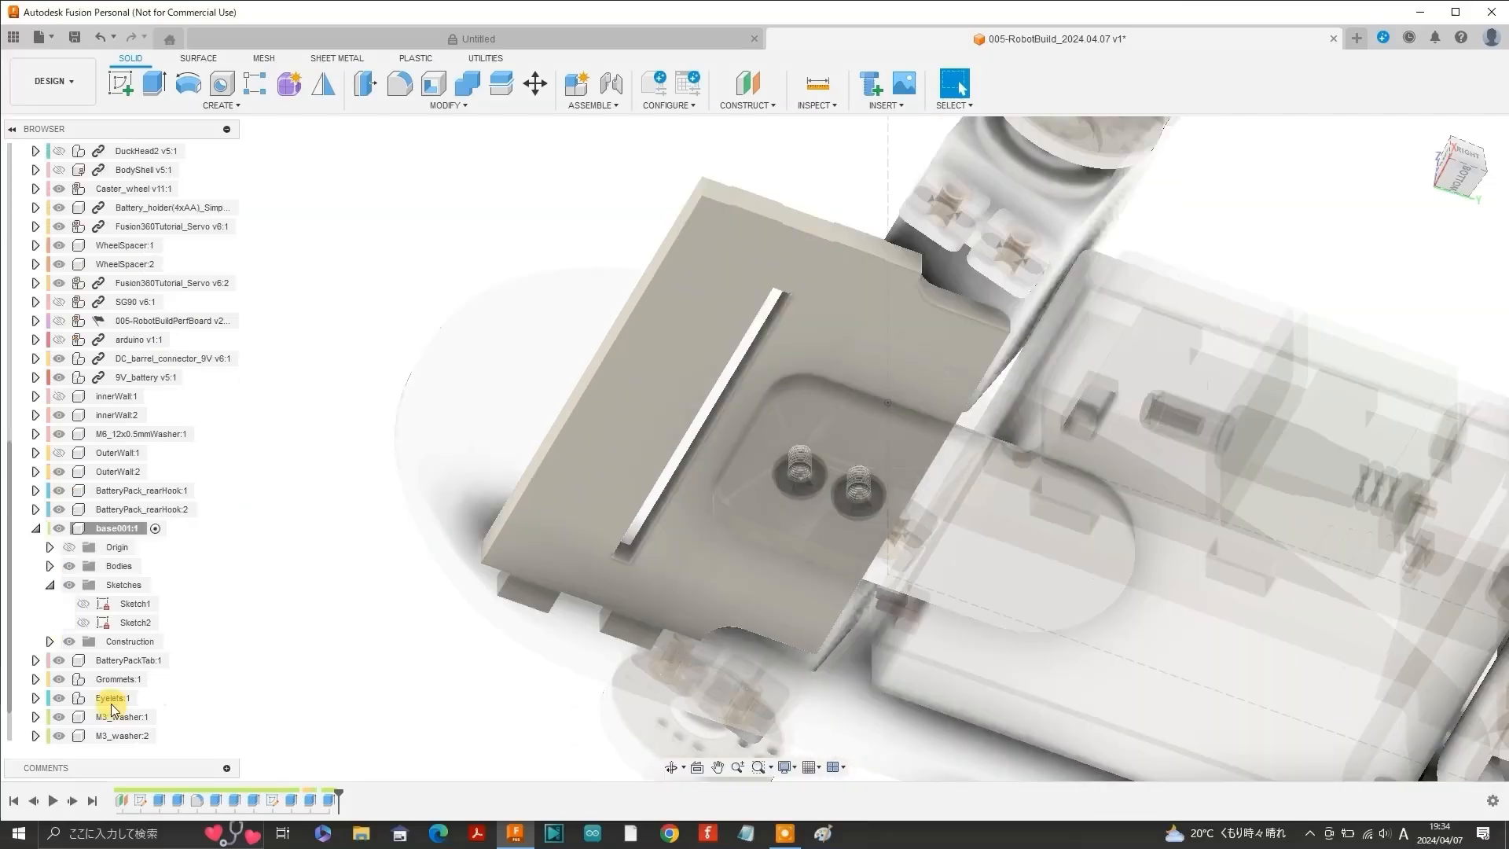
# Show Sketch1 again and extrude the two tab profiles on the plate's side edge by -3.7 mm, joined to base001:1.
pyautogui.click(83, 604)
pyautogui.click(766, 205)
pyautogui.keyDown('ctrl'); pyautogui.click(866, 239); pyautogui.keyUp('ctrl')
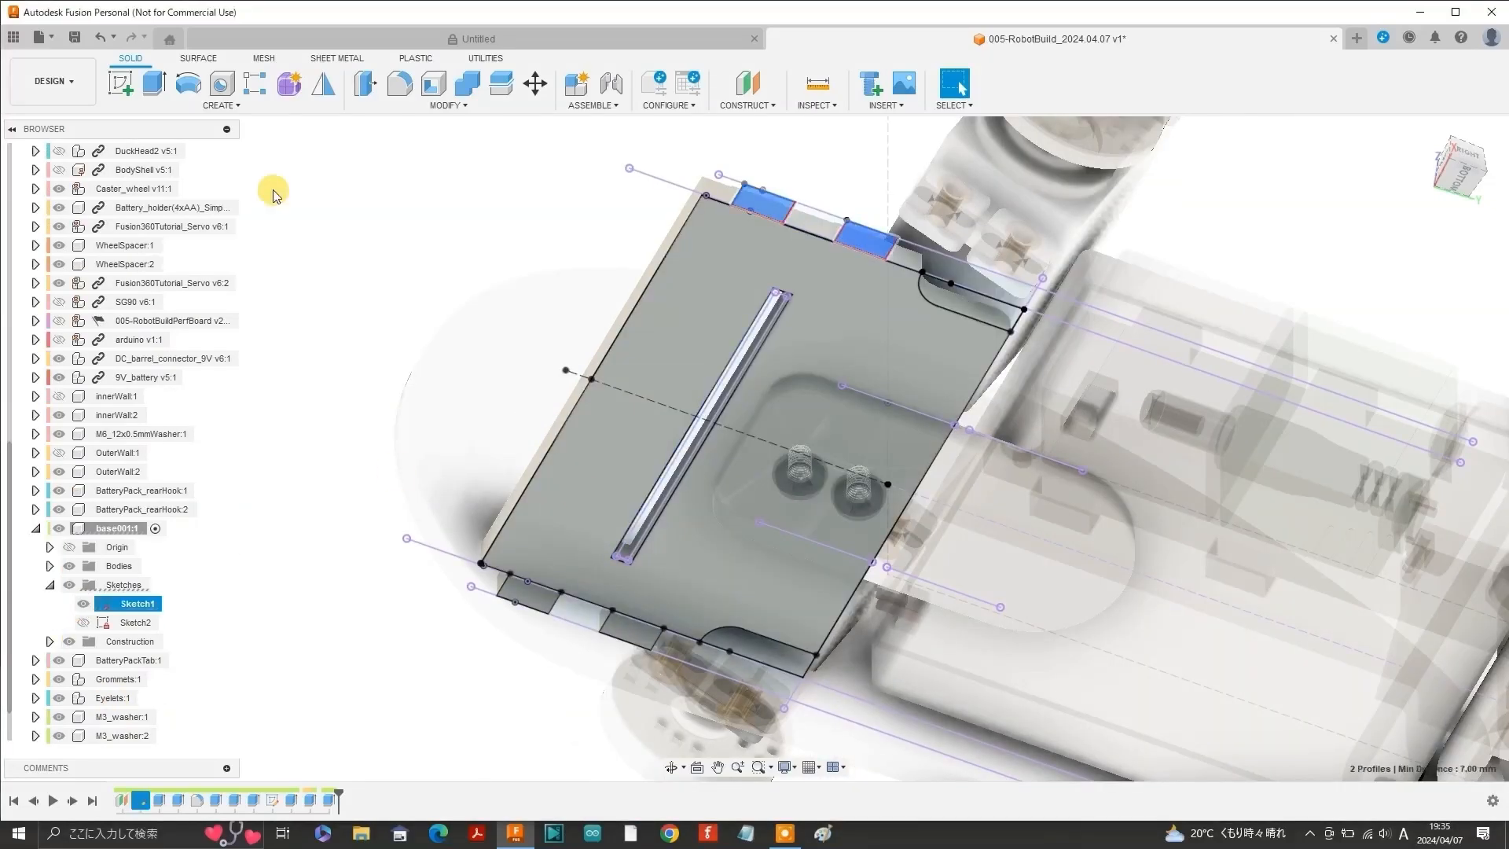
pyautogui.press('e')
pyautogui.click(1035, 259)
pyautogui.click(1002, 298)
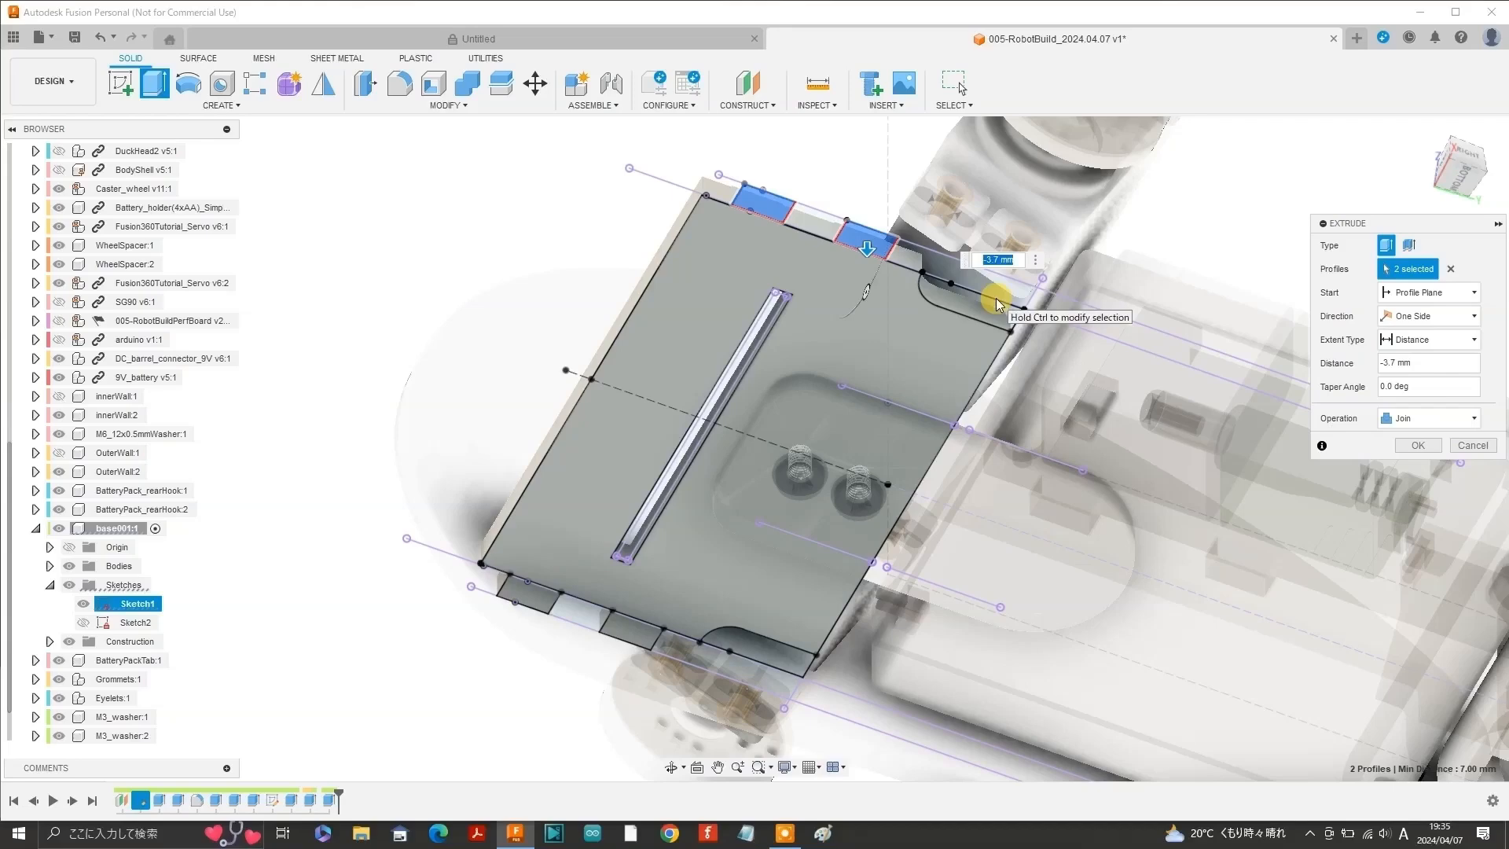
pyautogui.click(1420, 446)
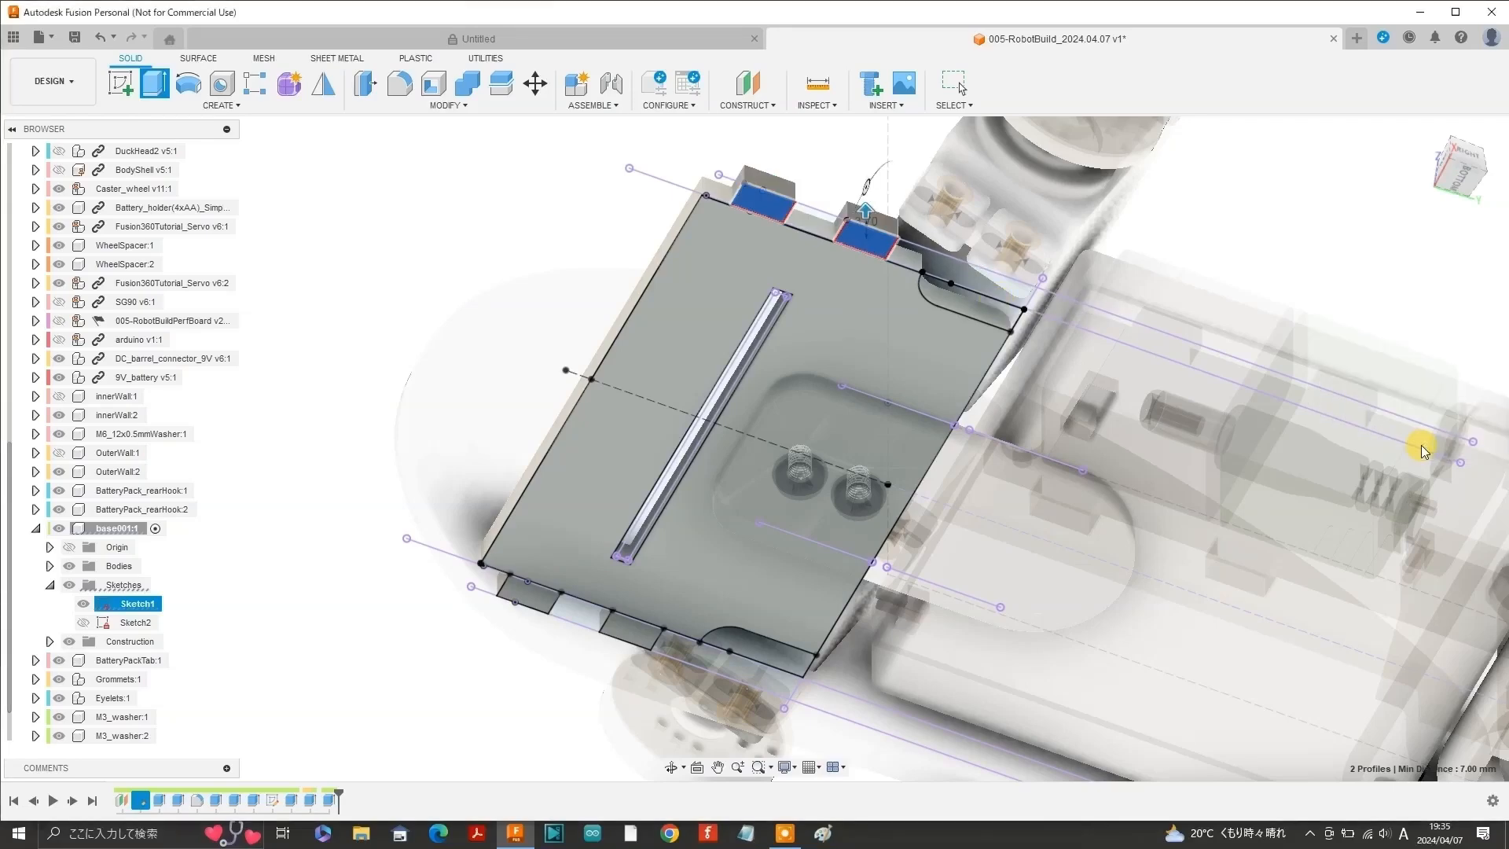
# Reactivate the top-level assembly and show the 005-RobotBuildPerfBoard and OuterWall:2 components.
pyautogui.scroll(5, 124, 393)
pyautogui.click(219, 151)
pyautogui.click(118, 661)
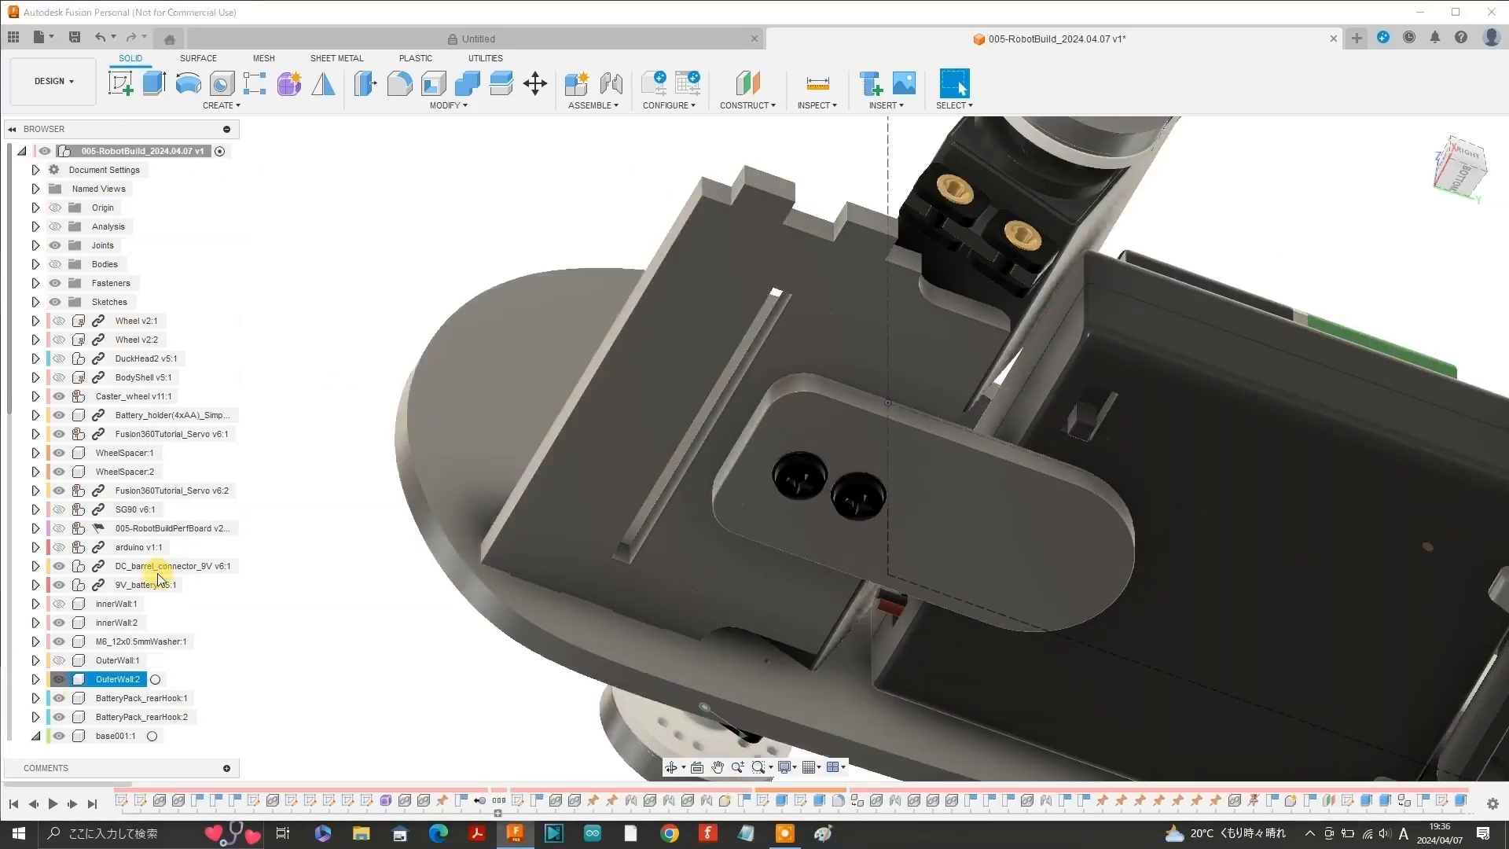
pyautogui.press('a')
pyautogui.click(1475, 742)
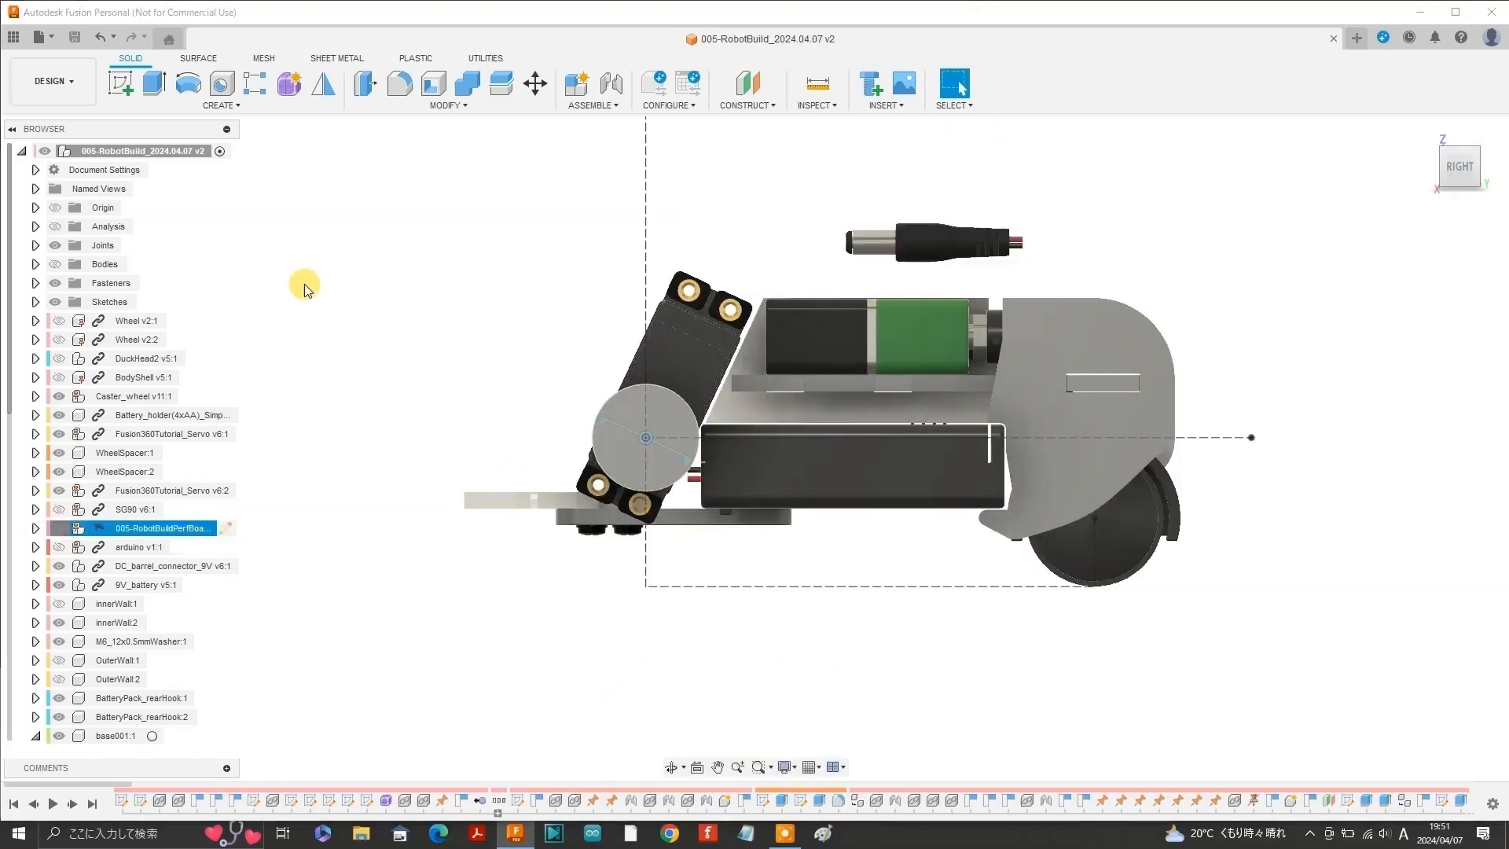
pyautogui.click(305, 285)
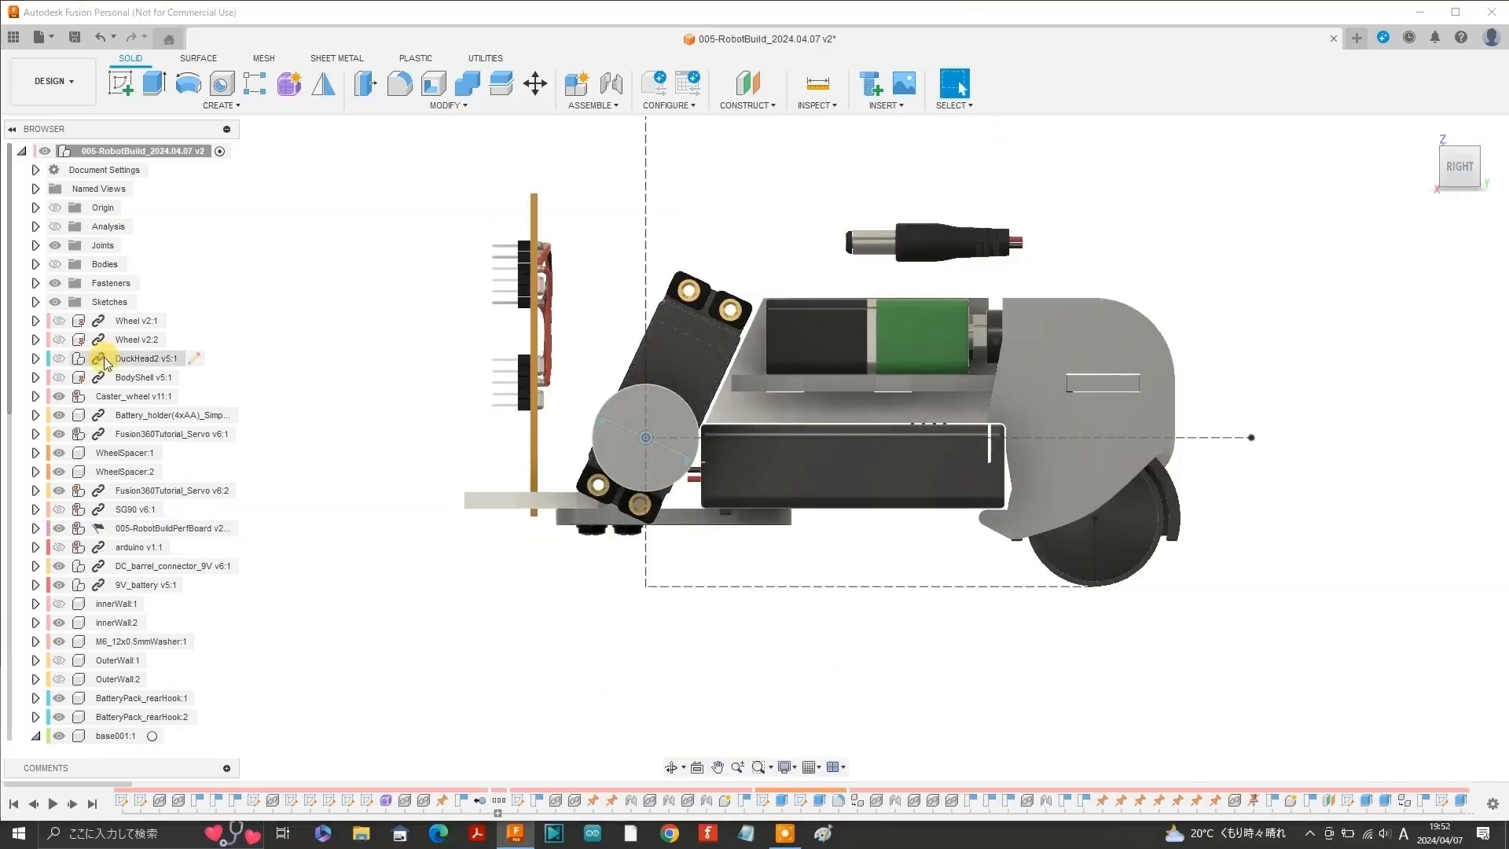
pyautogui.click(59, 680)
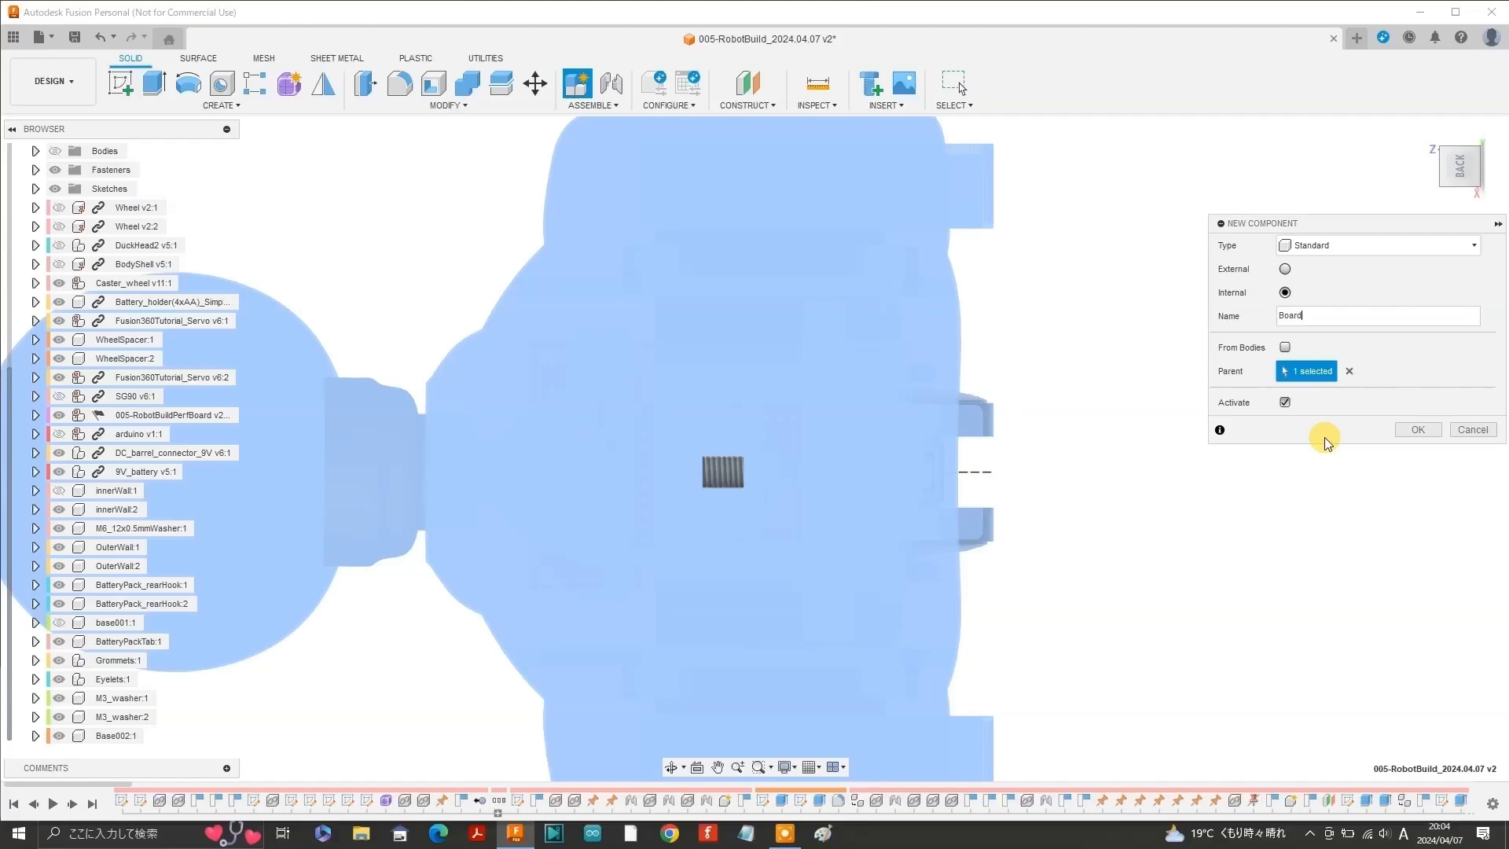
# Create a new internal standard component named BoardGuard in the top-level assembly and view the robot from the front.
pyautogui.write('Mount')
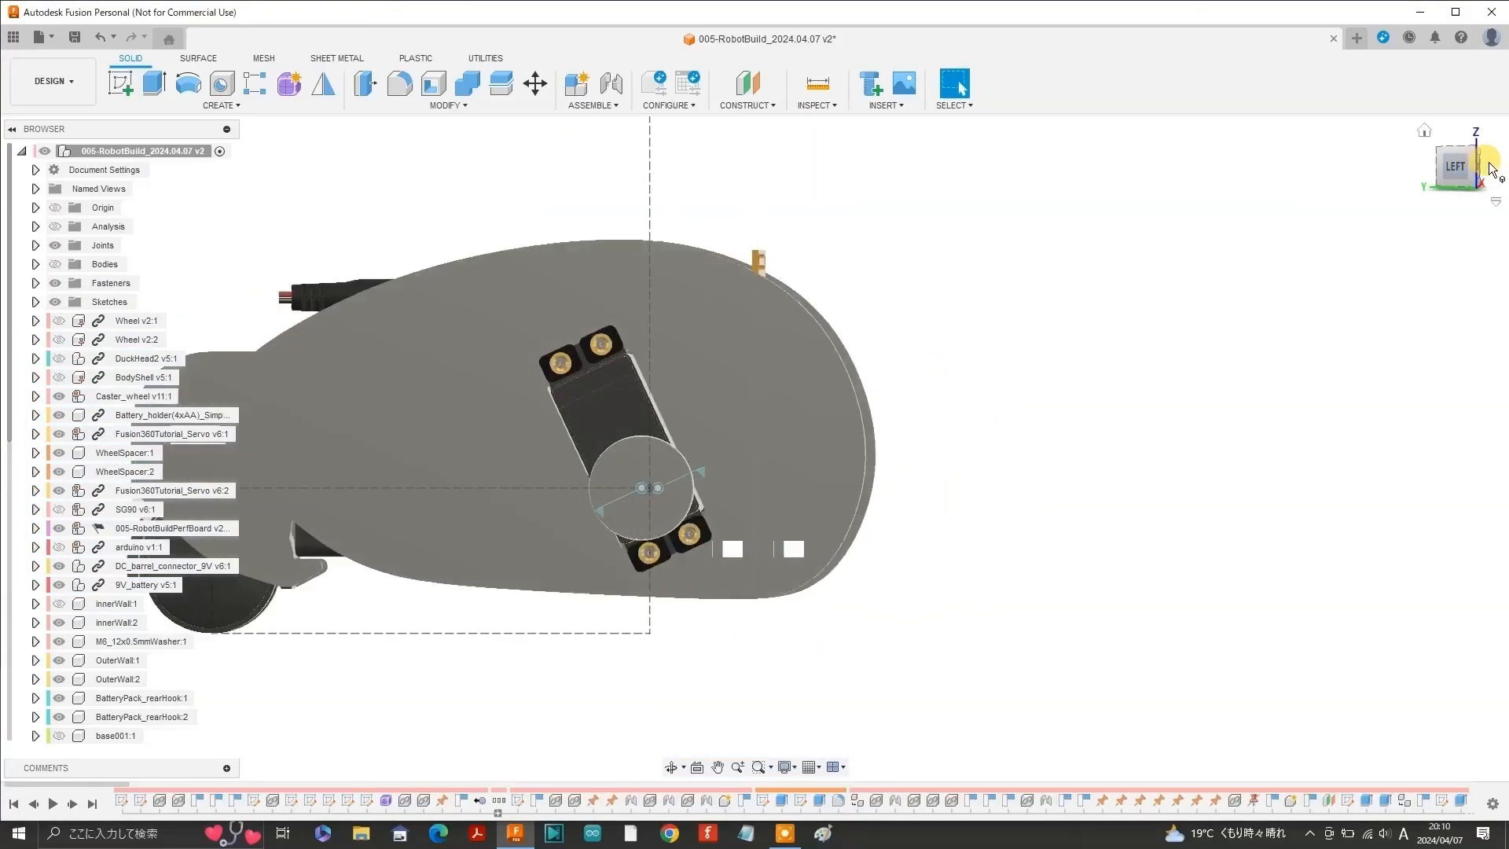
pyautogui.click(1492, 168)
pyautogui.scroll(-3, 126, 511)
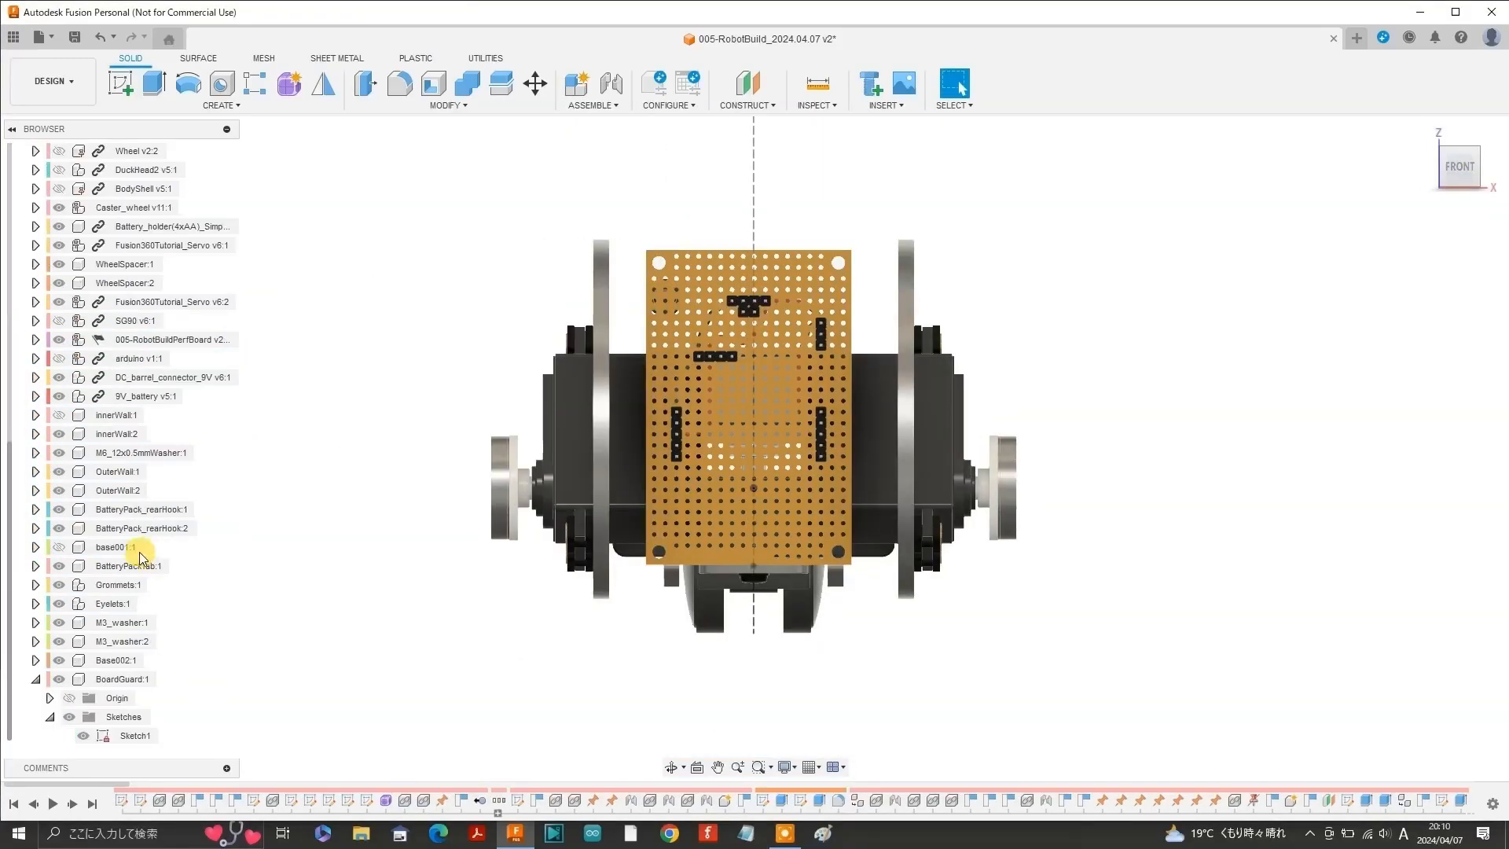
# Show base001:1 and move the 005-RobotBuildPerfBoard component 2.258/2 mm along X.
pyautogui.click(57, 548)
pyautogui.click(54, 545)
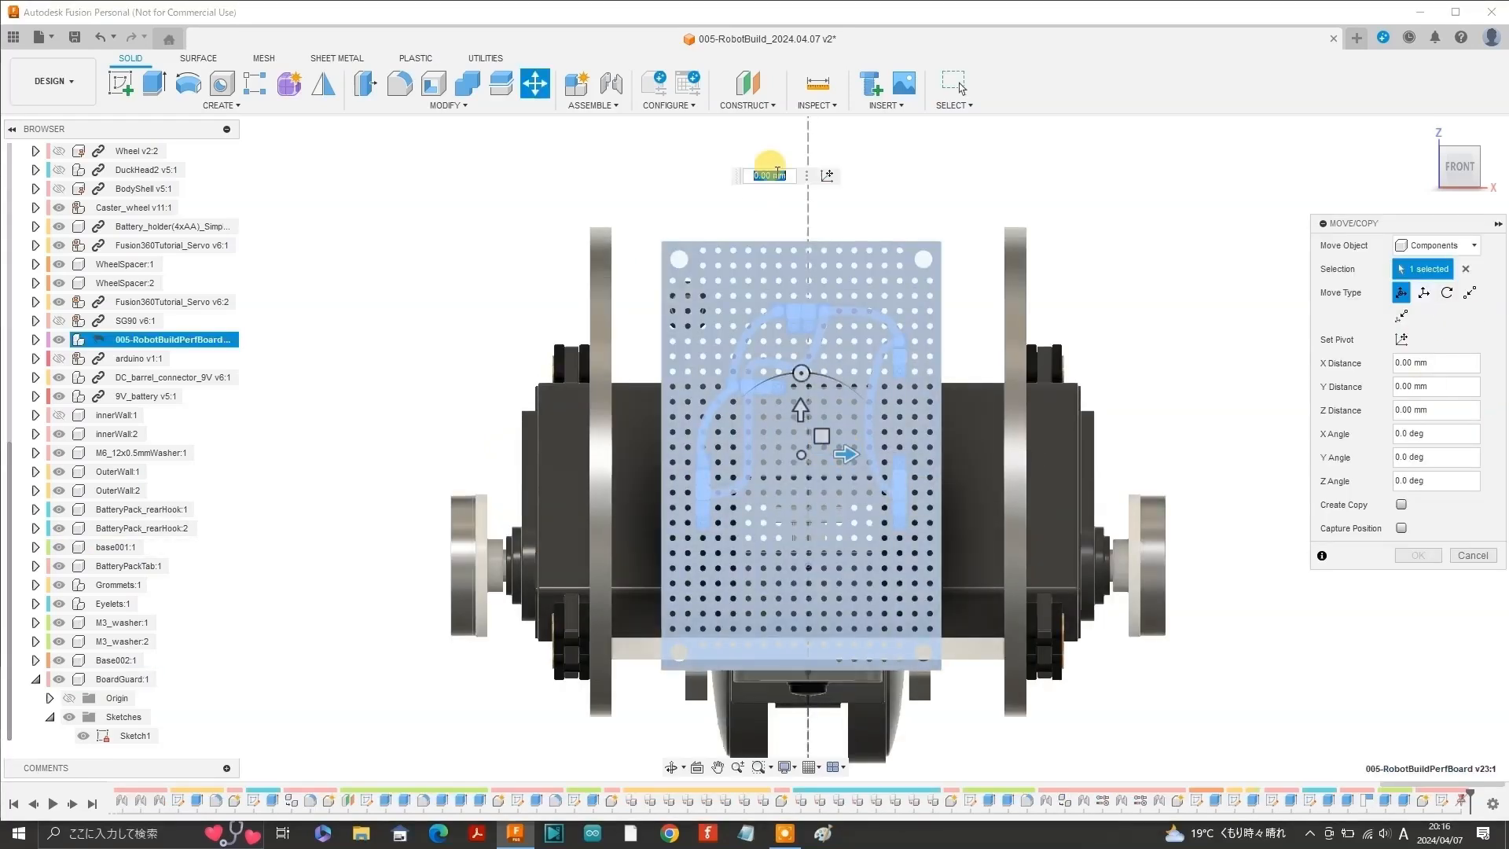
pyautogui.write('2.258/2')
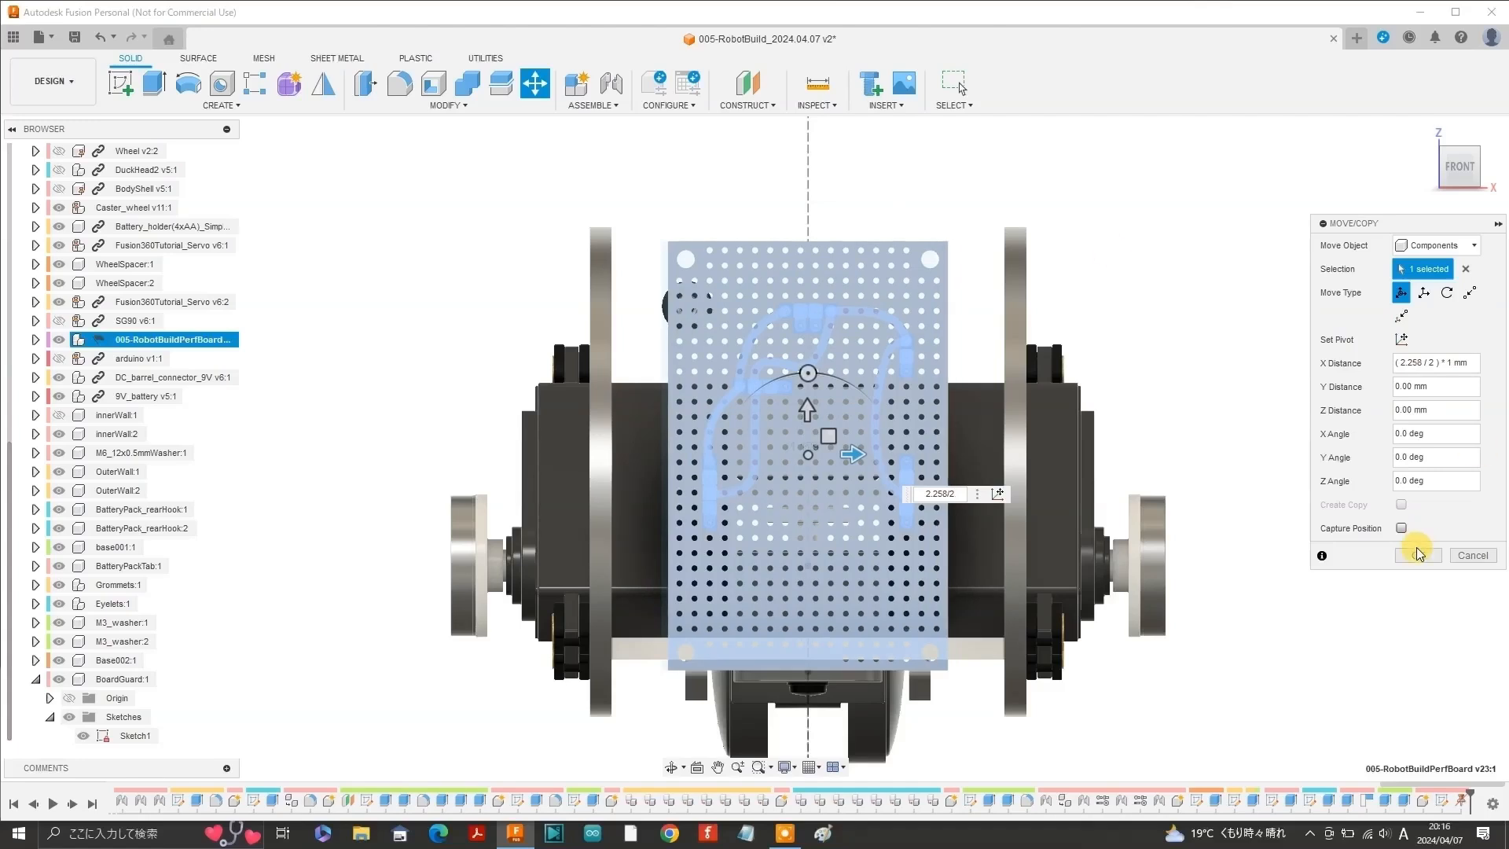
pyautogui.click(1418, 555)
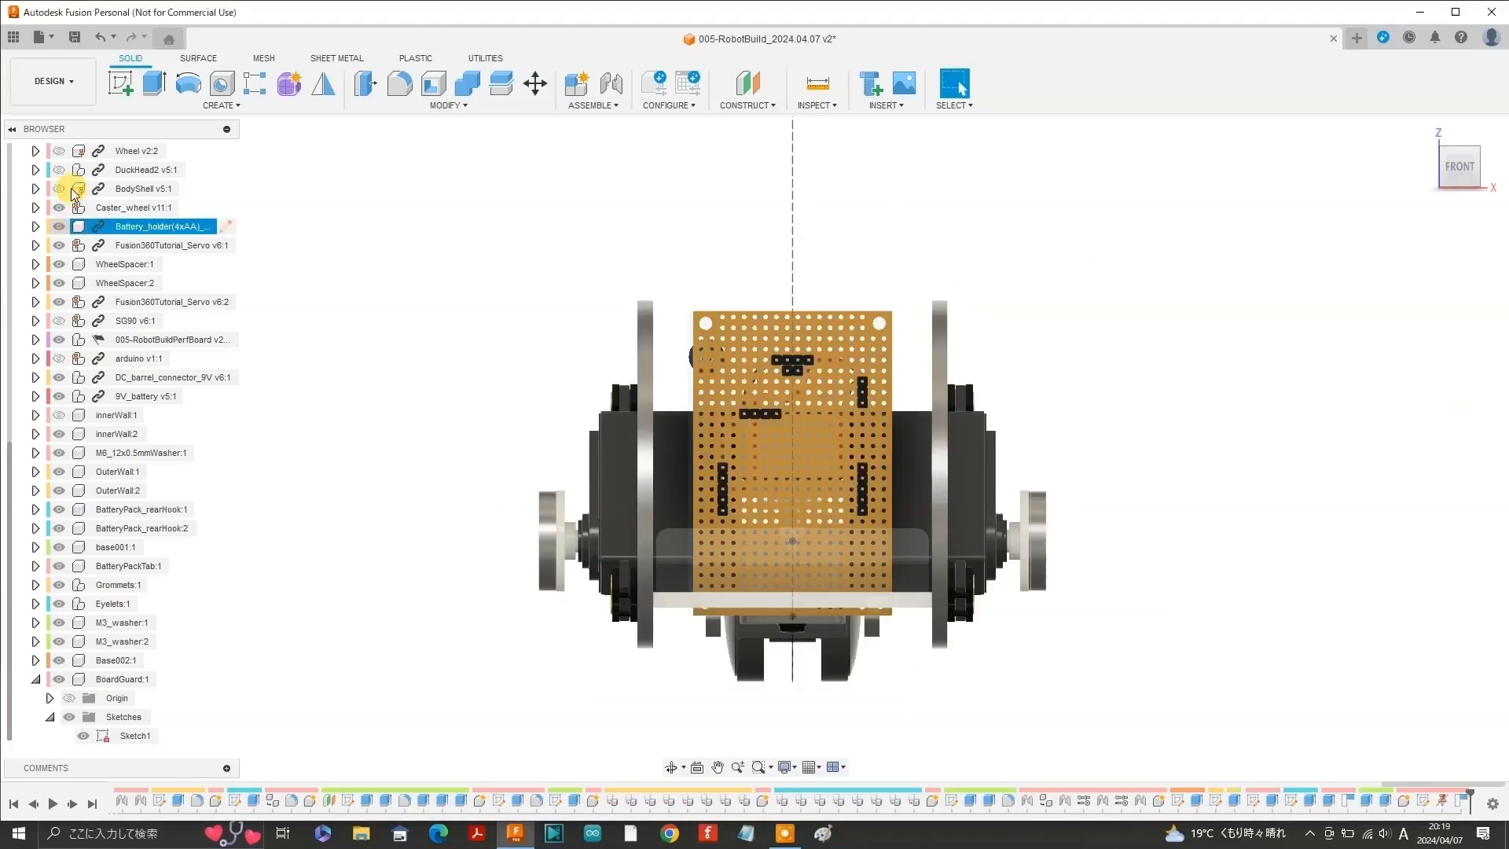
# Show BodyShell and create a section analysis on the perf board's face with a distance of -1 mm.
pyautogui.click(61, 191)
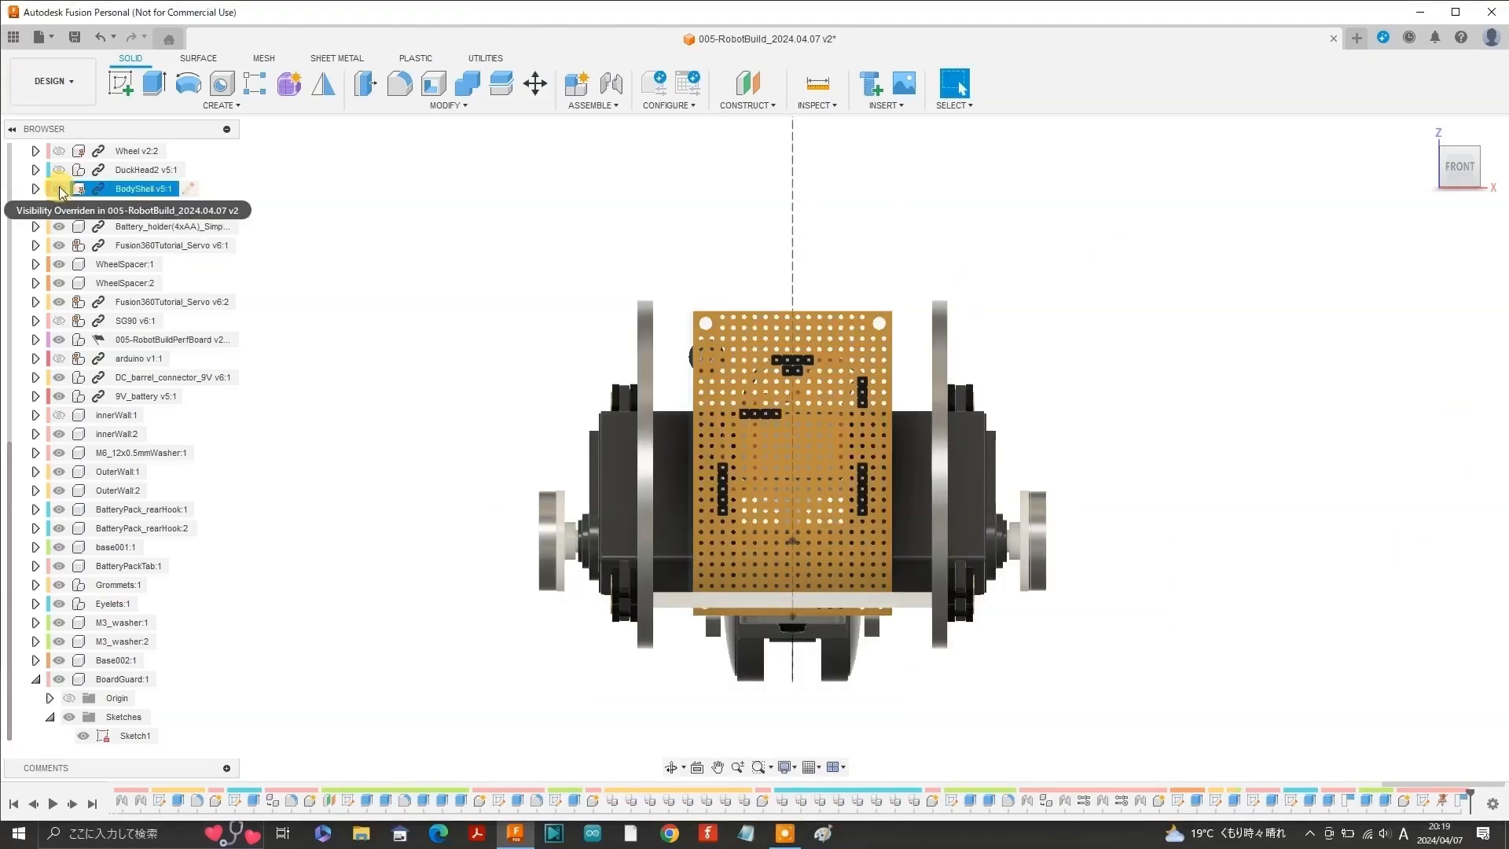
pyautogui.click(59, 189)
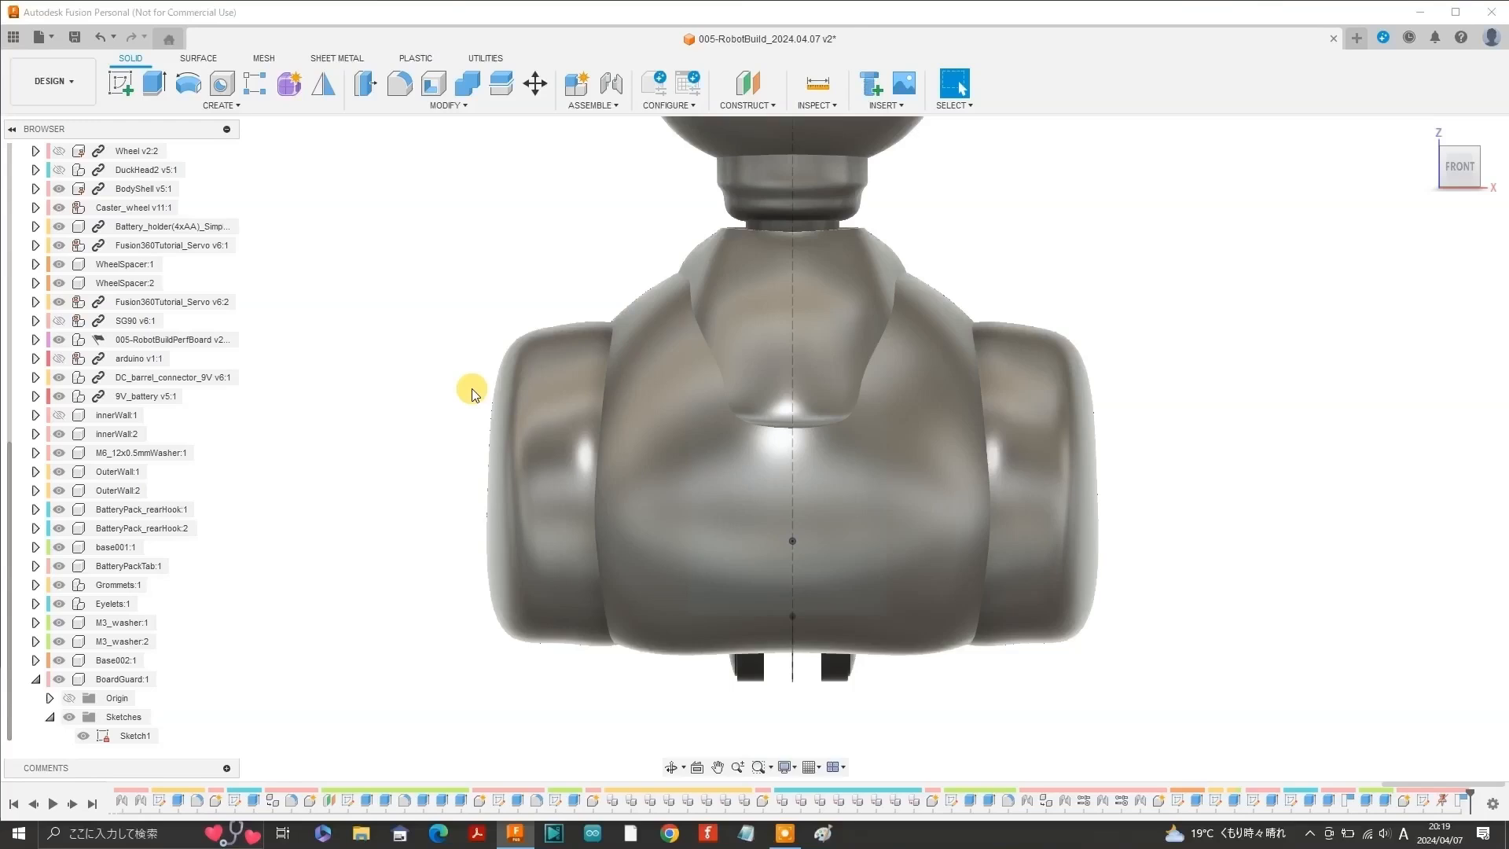
pyautogui.click(838, 107)
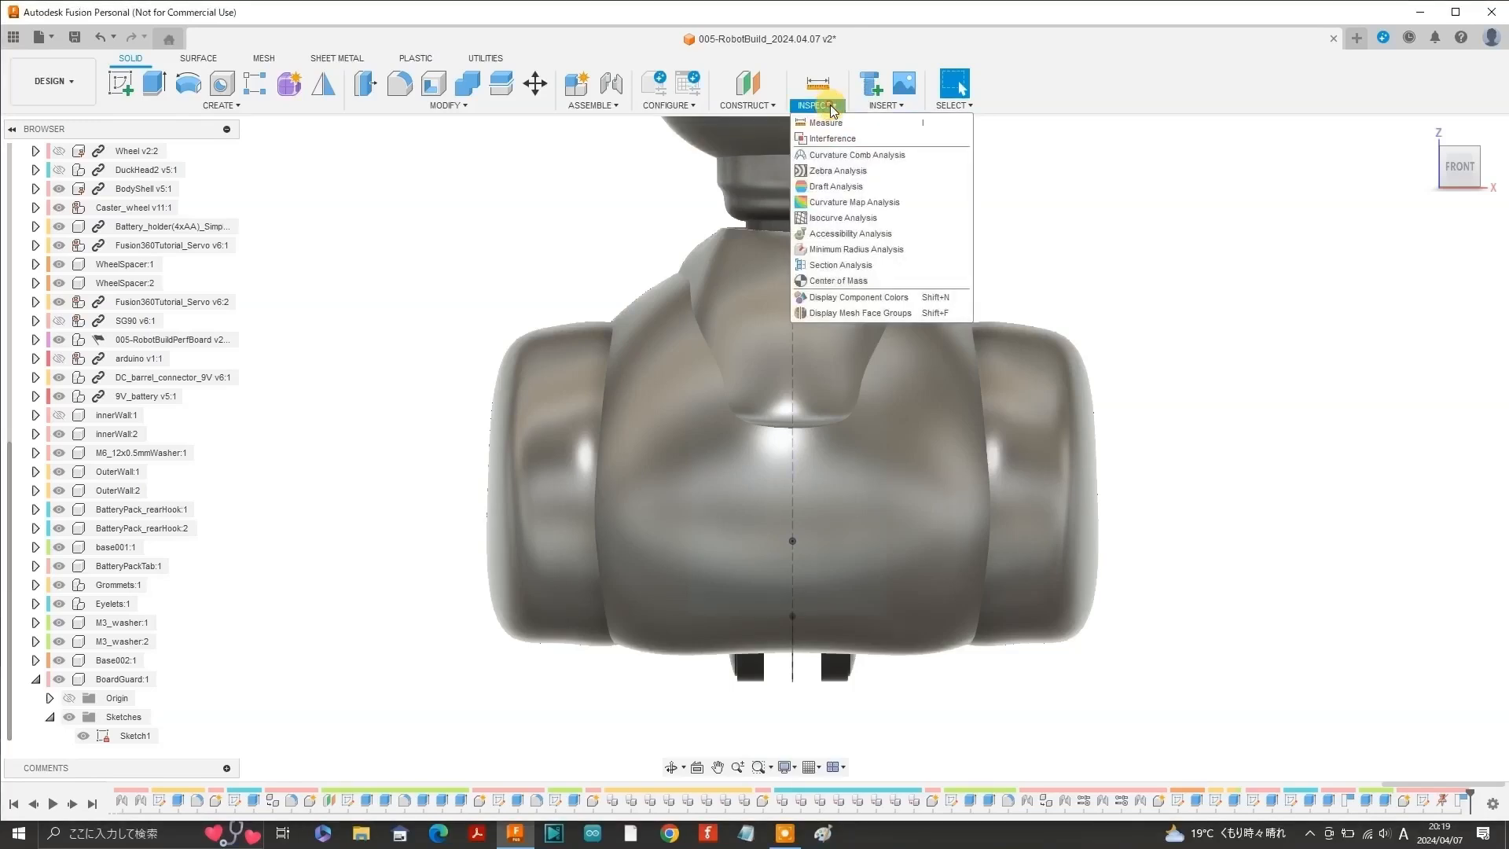
pyautogui.click(840, 268)
pyautogui.click(833, 494)
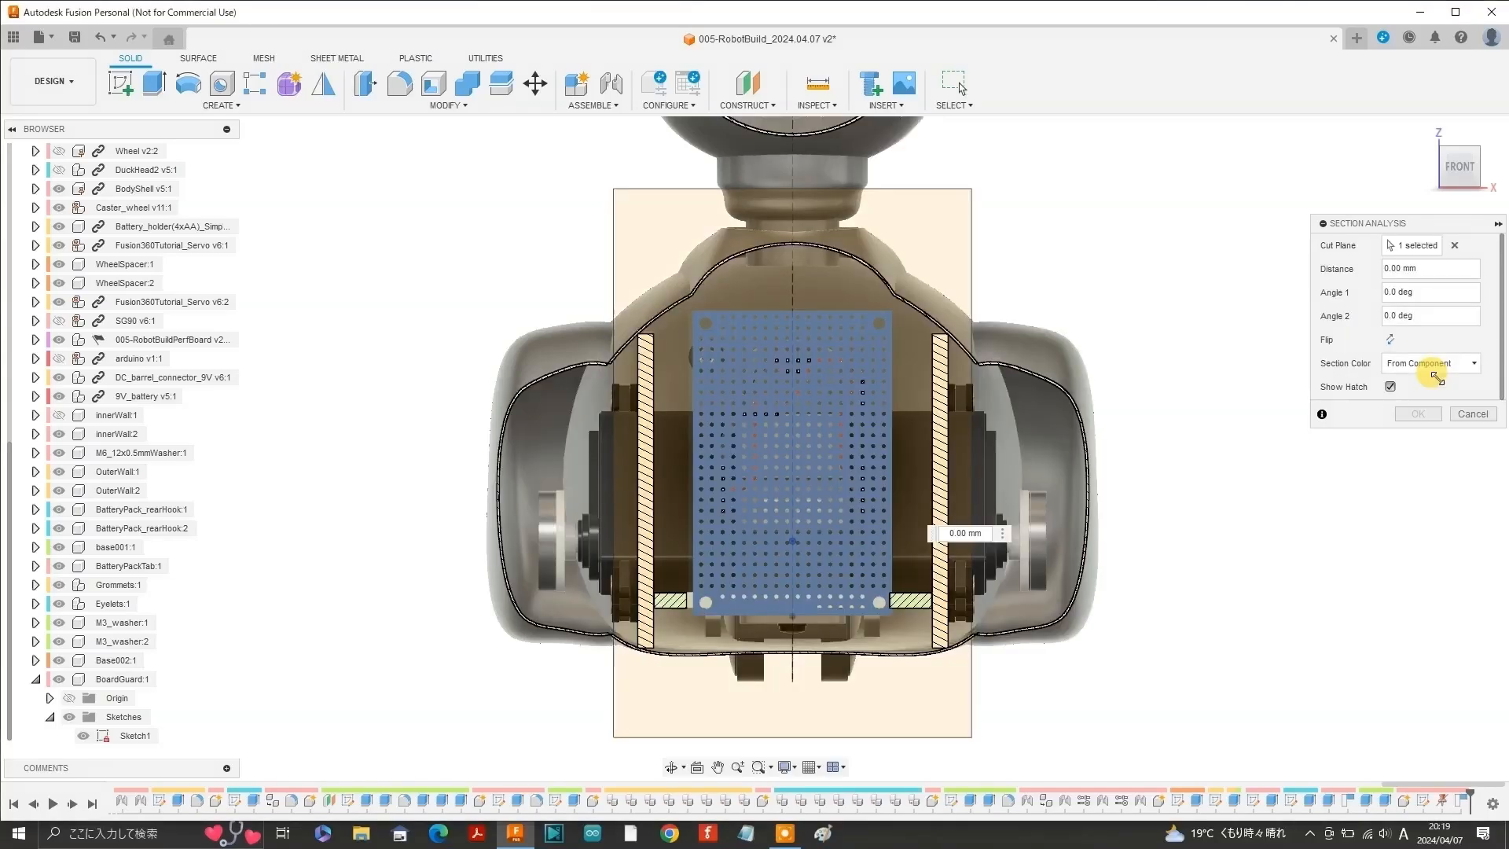
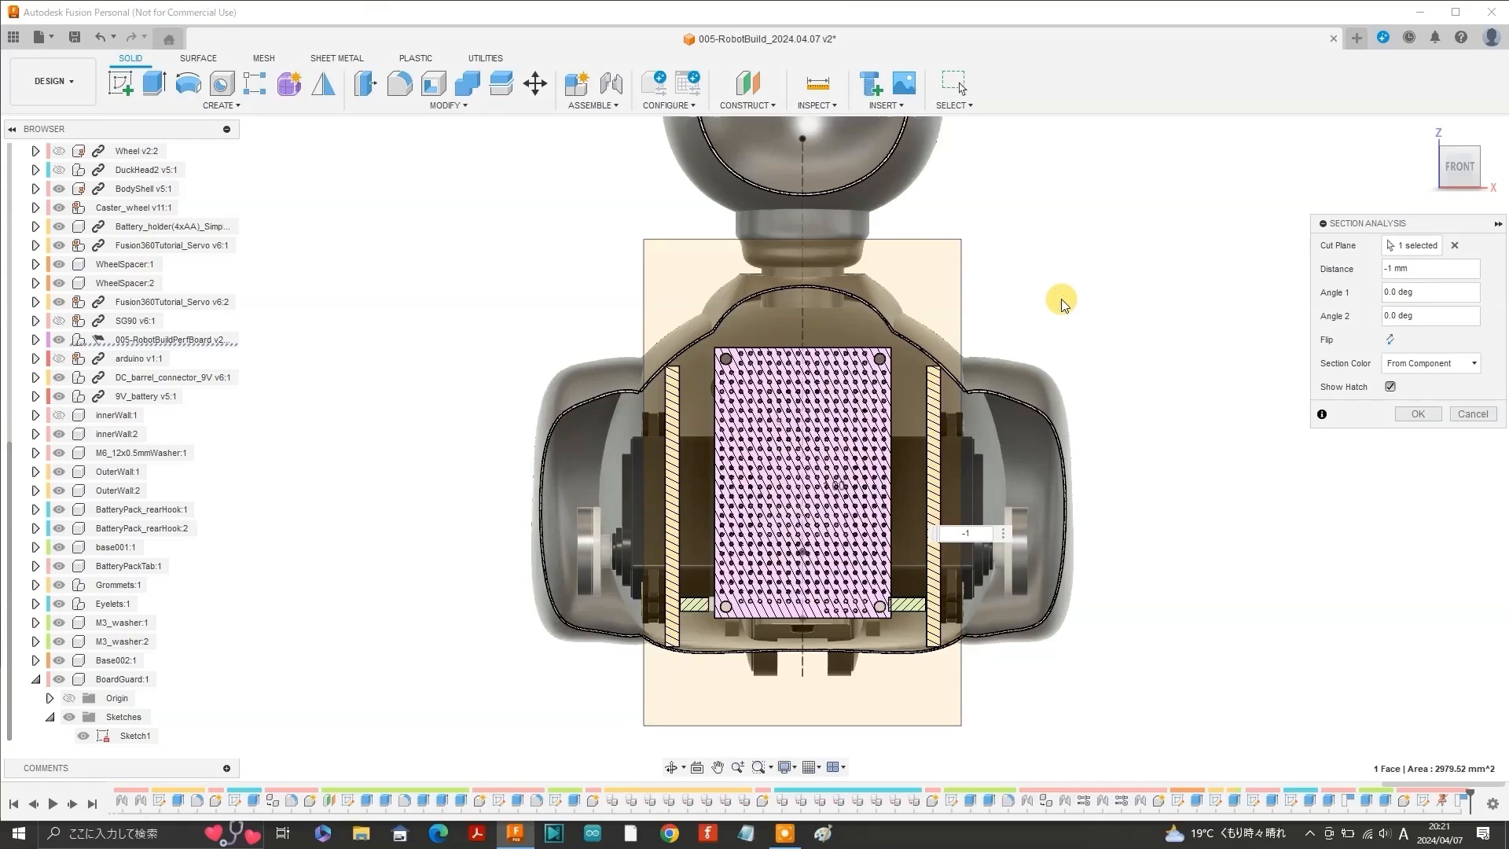
pyautogui.rightClick(1061, 303)
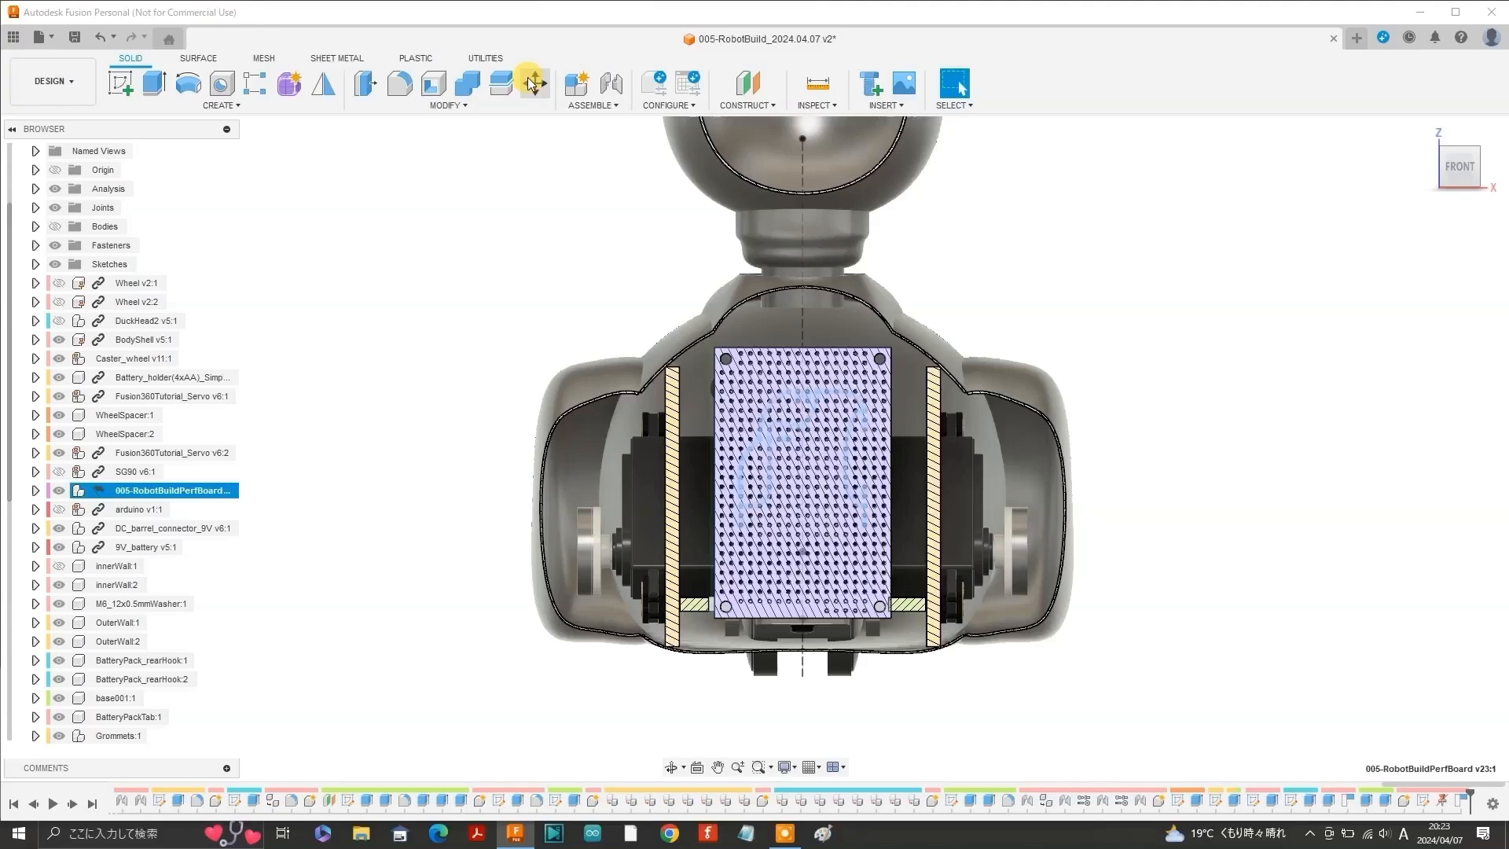
# Move the 005-RobotBuildPerfBoard component -6 mm along Z, down towards the base slot.
pyautogui.click(534, 82)
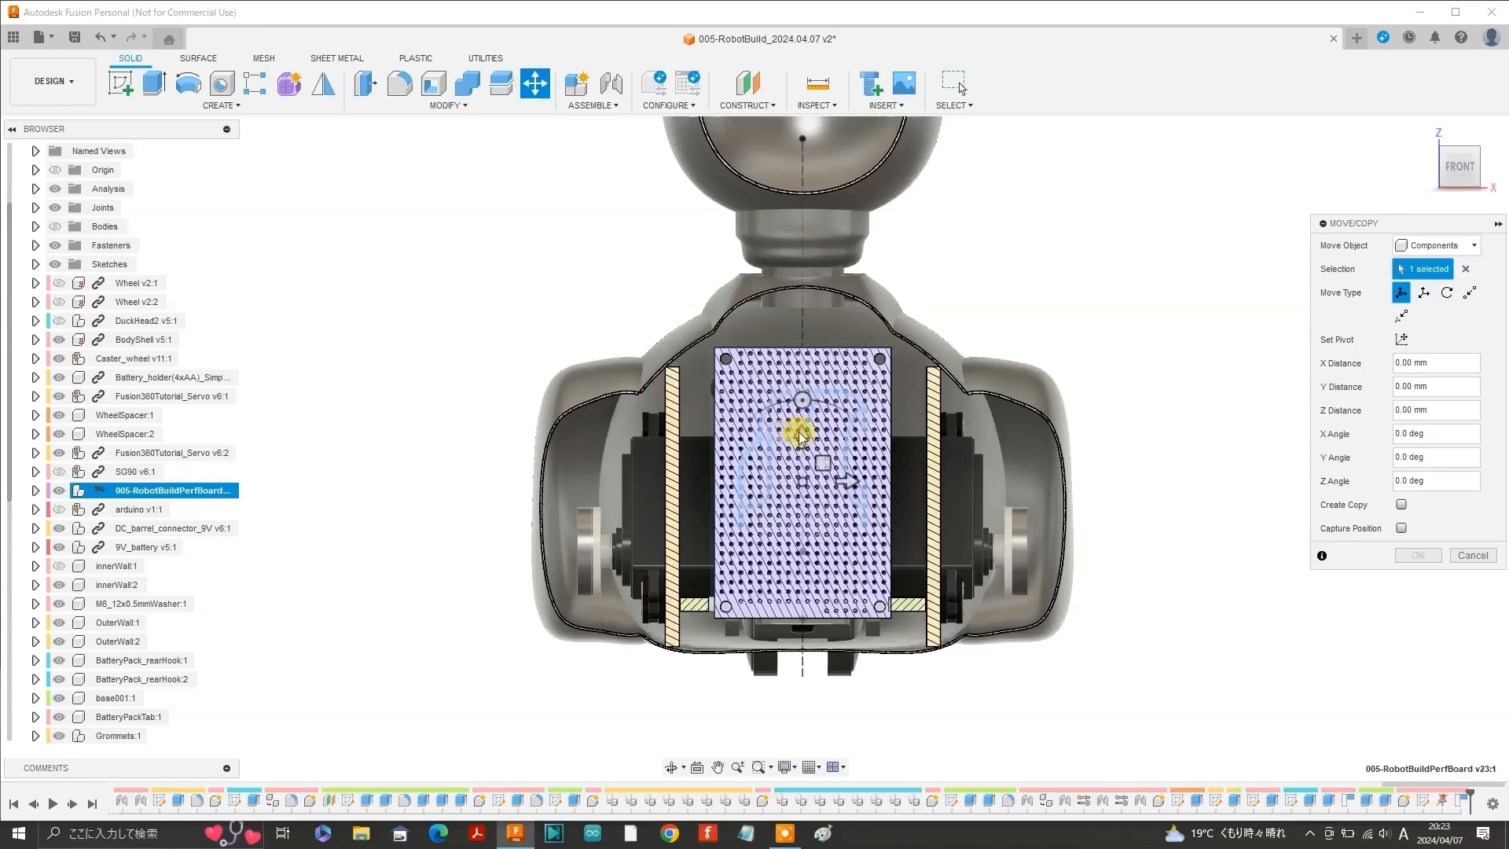
pyautogui.write('-6')
pyautogui.press('Return')
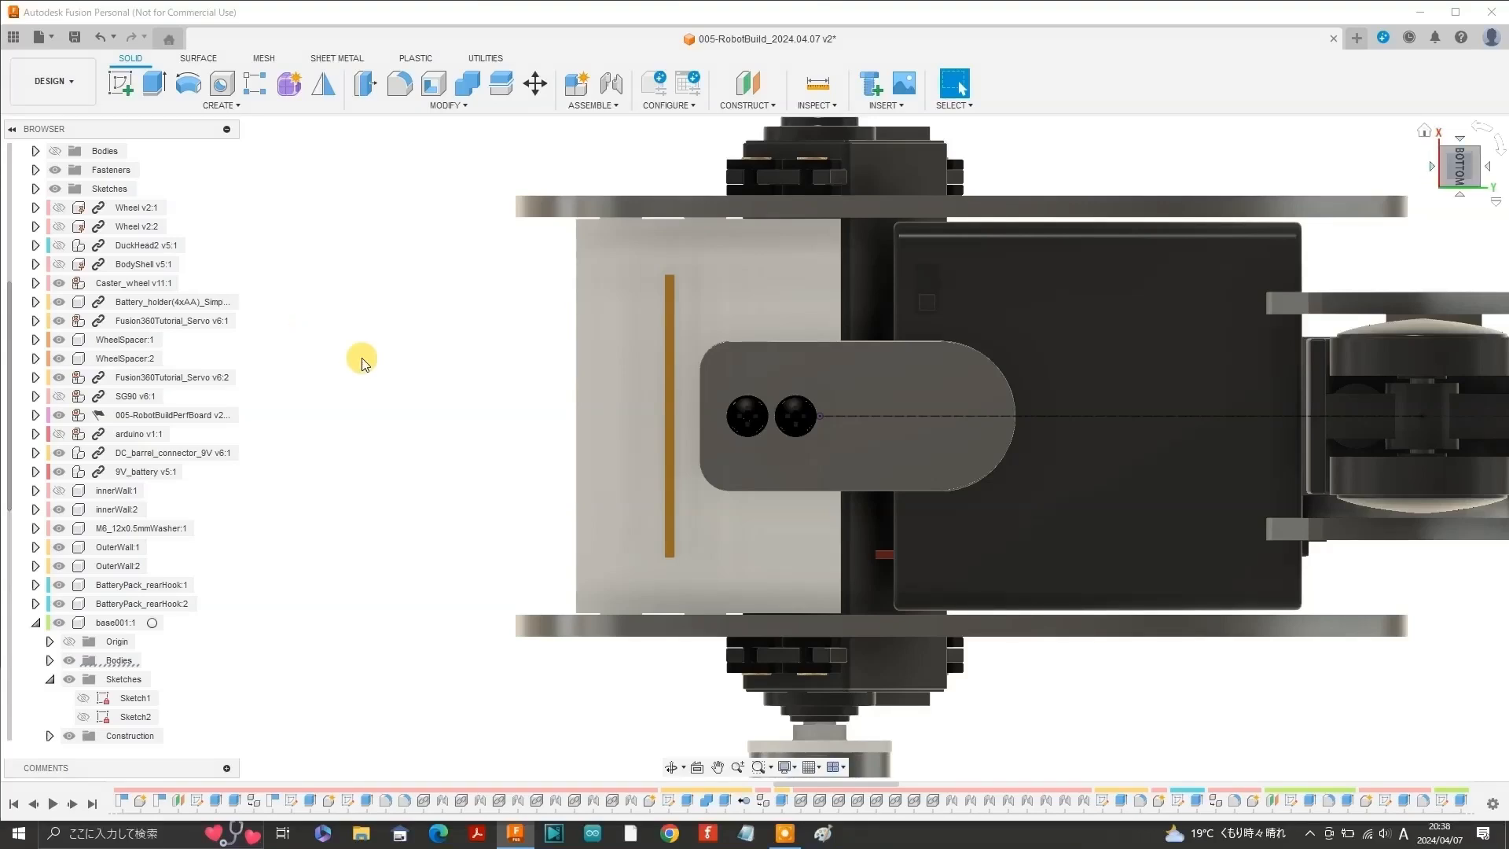
# Inspect the perf board's fit in the base slot from below and activate the BoardGuard:1 component.
pyautogui.scroll(-2, 363, 364)
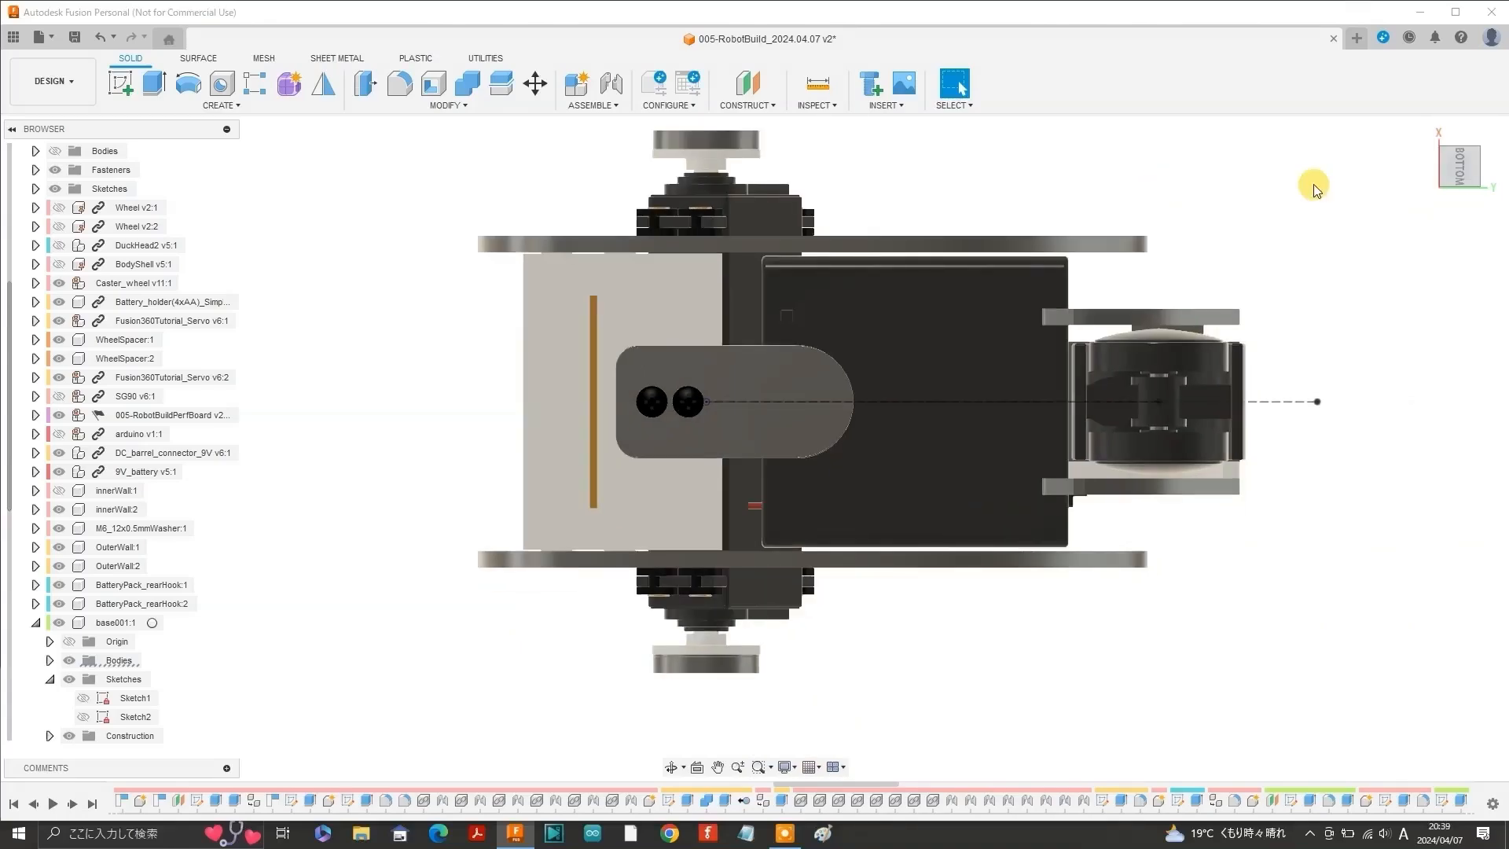
pyautogui.click(1460, 138)
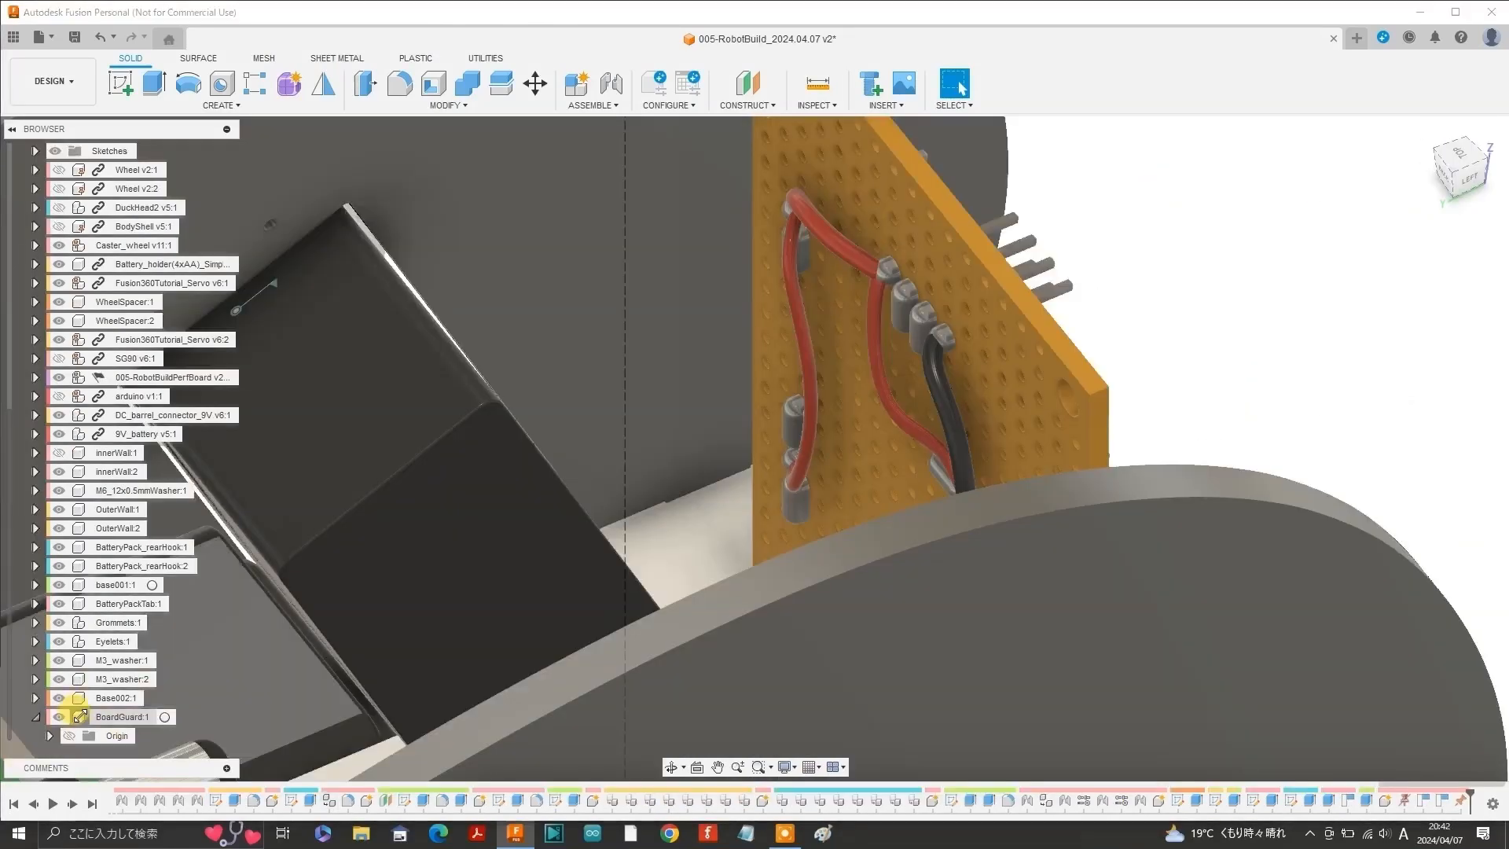
pyautogui.click(125, 717)
pyautogui.click(171, 716)
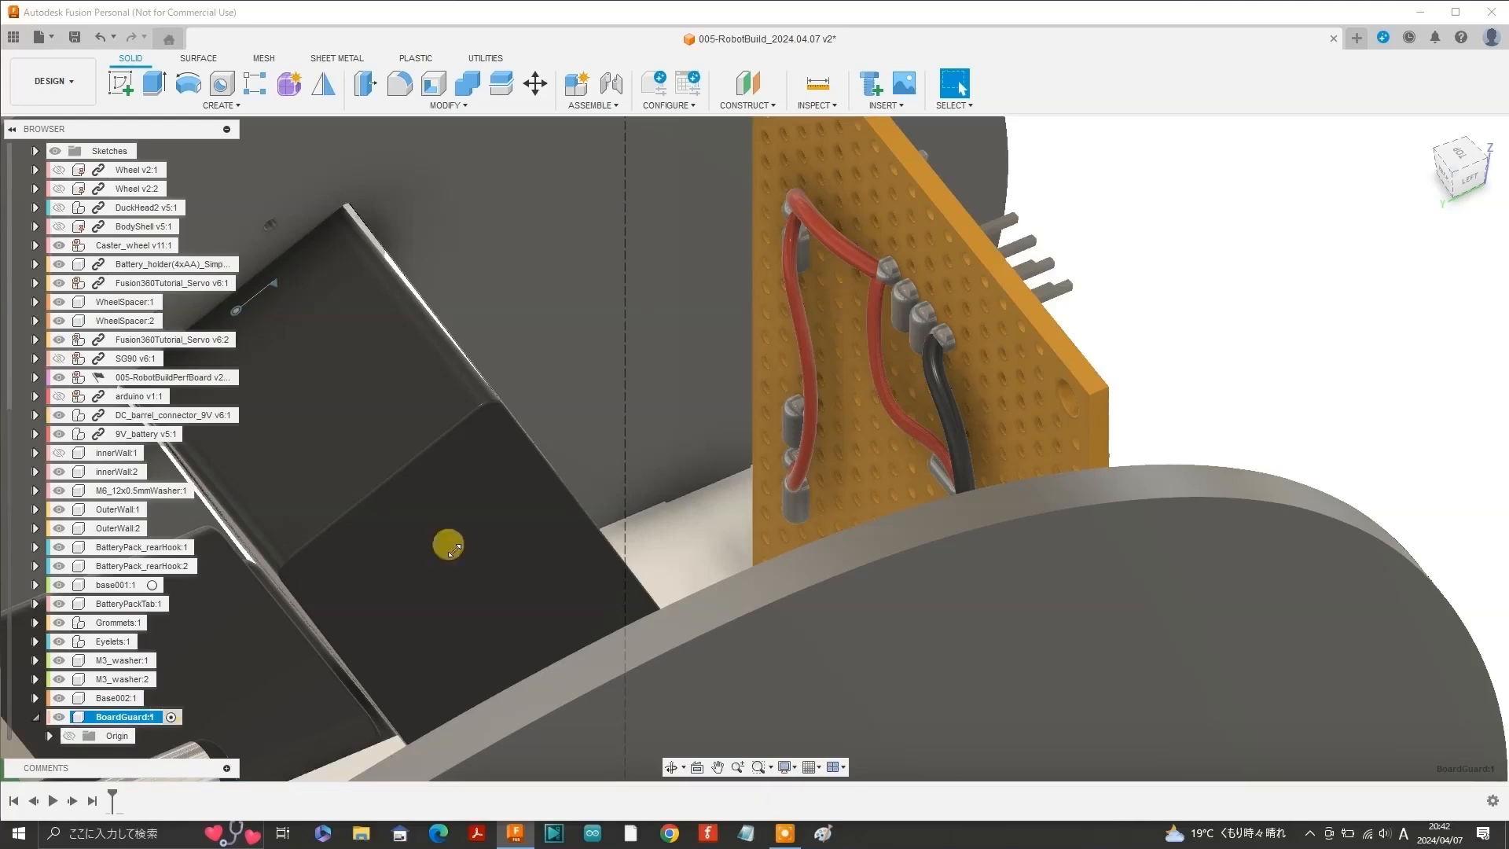
pyautogui.scroll(10, 623, 437)
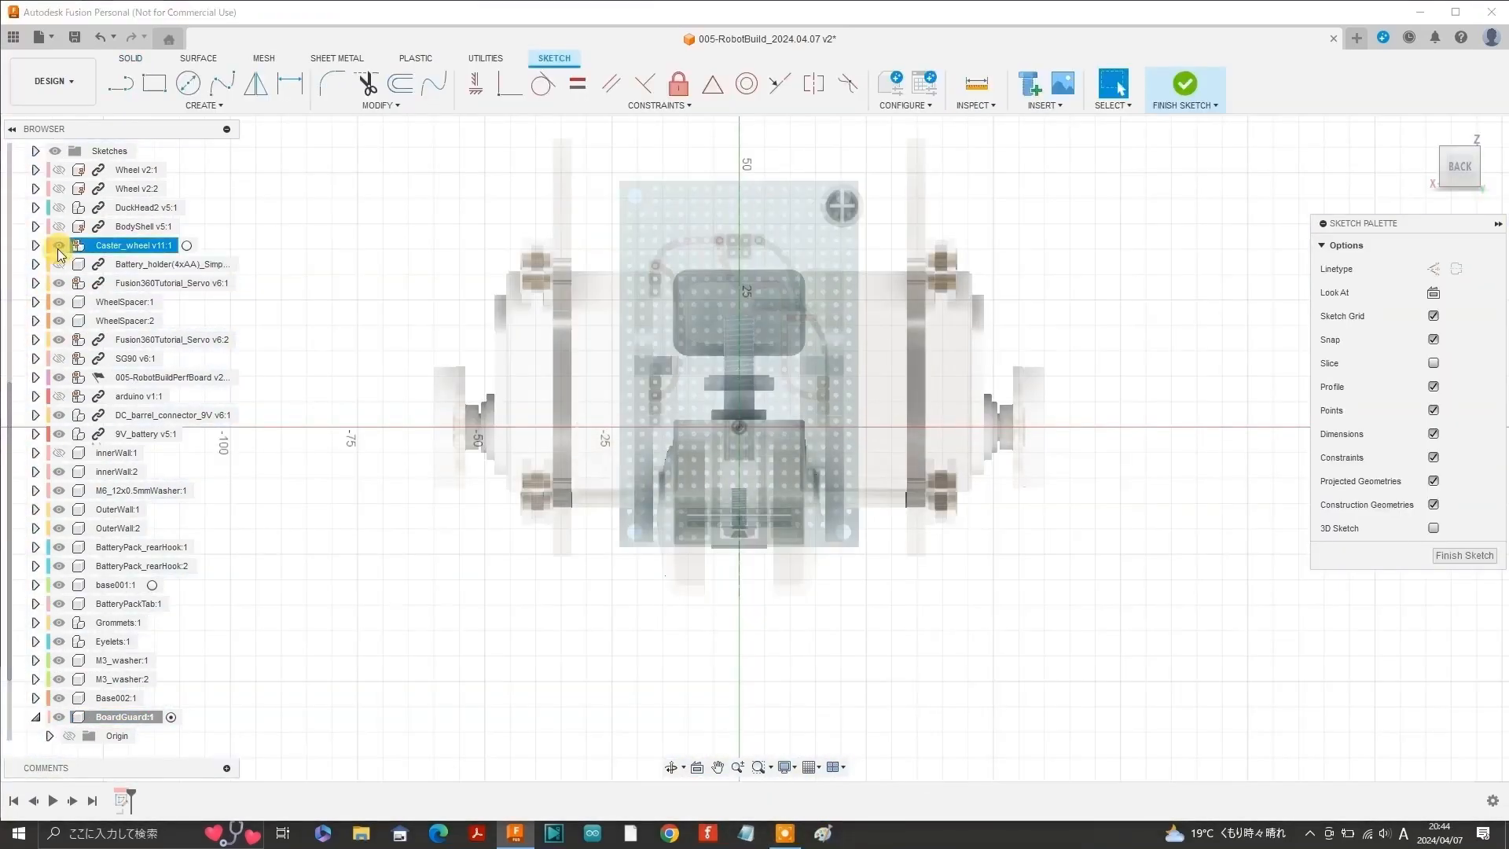
# Hide the caster wheel, battery holder, both drive servos, DC barrel connector, 9V battery and base001:1 around the sketch.
pyautogui.click(57, 284)
pyautogui.click(58, 283)
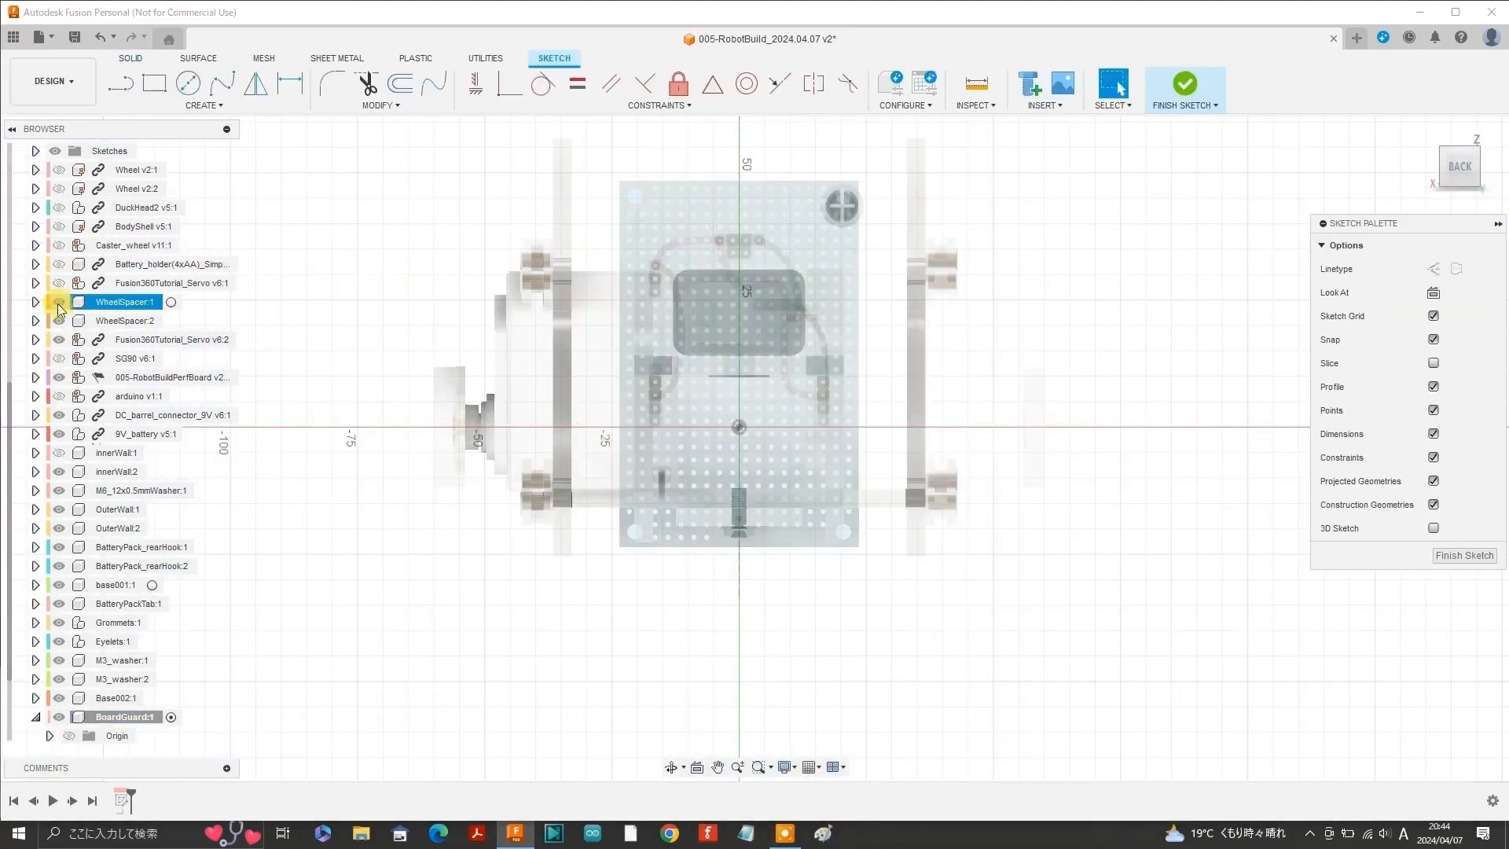
pyautogui.click(59, 340)
pyautogui.click(58, 415)
pyautogui.click(60, 434)
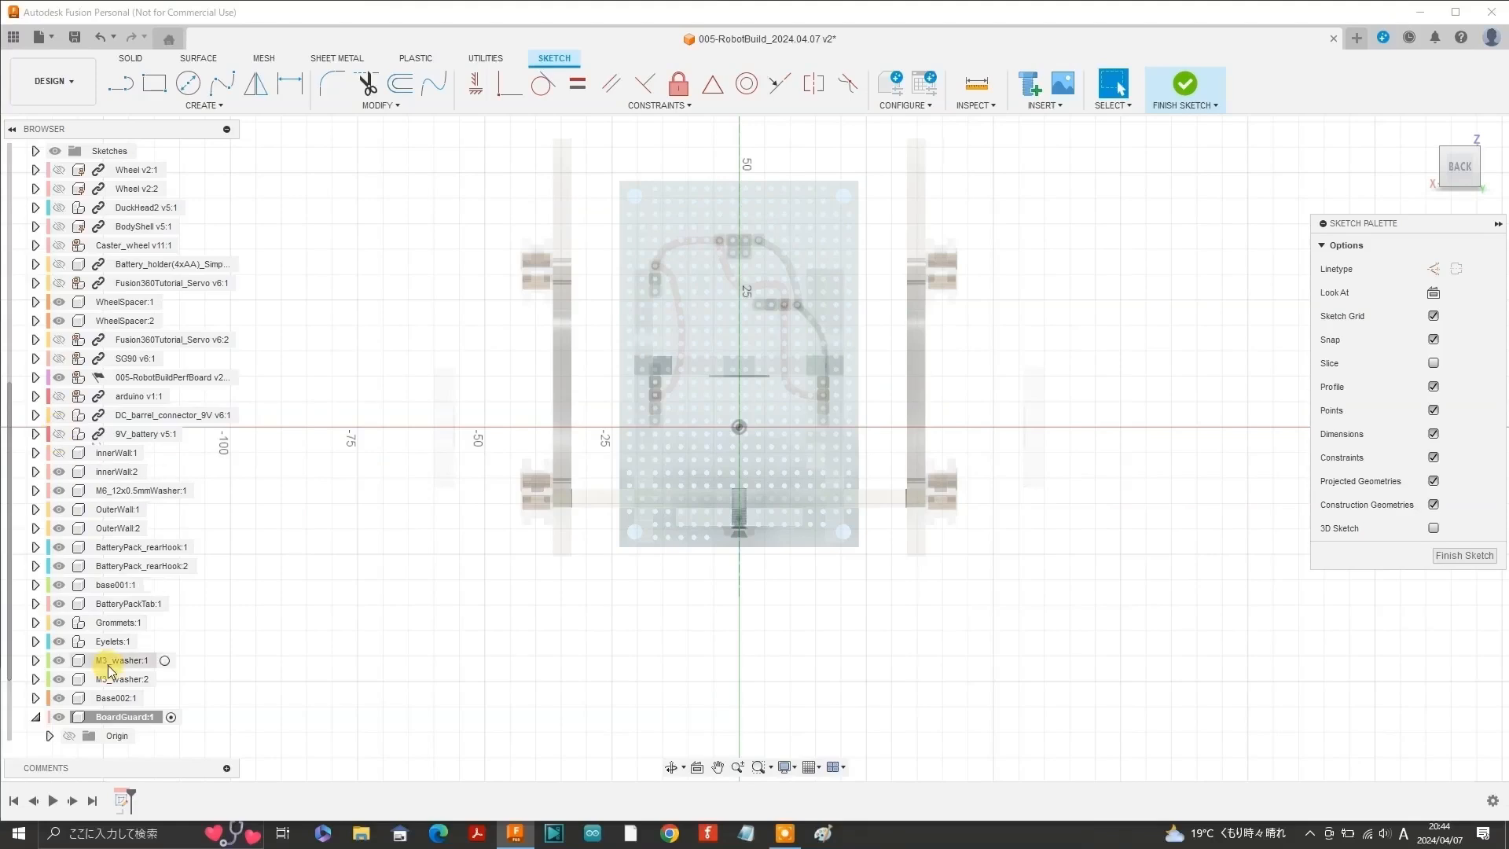
pyautogui.click(59, 585)
# Project the perf board's four outer edges and its corner mounting holes into the BoardGuard sketch.
pyautogui.press('p')
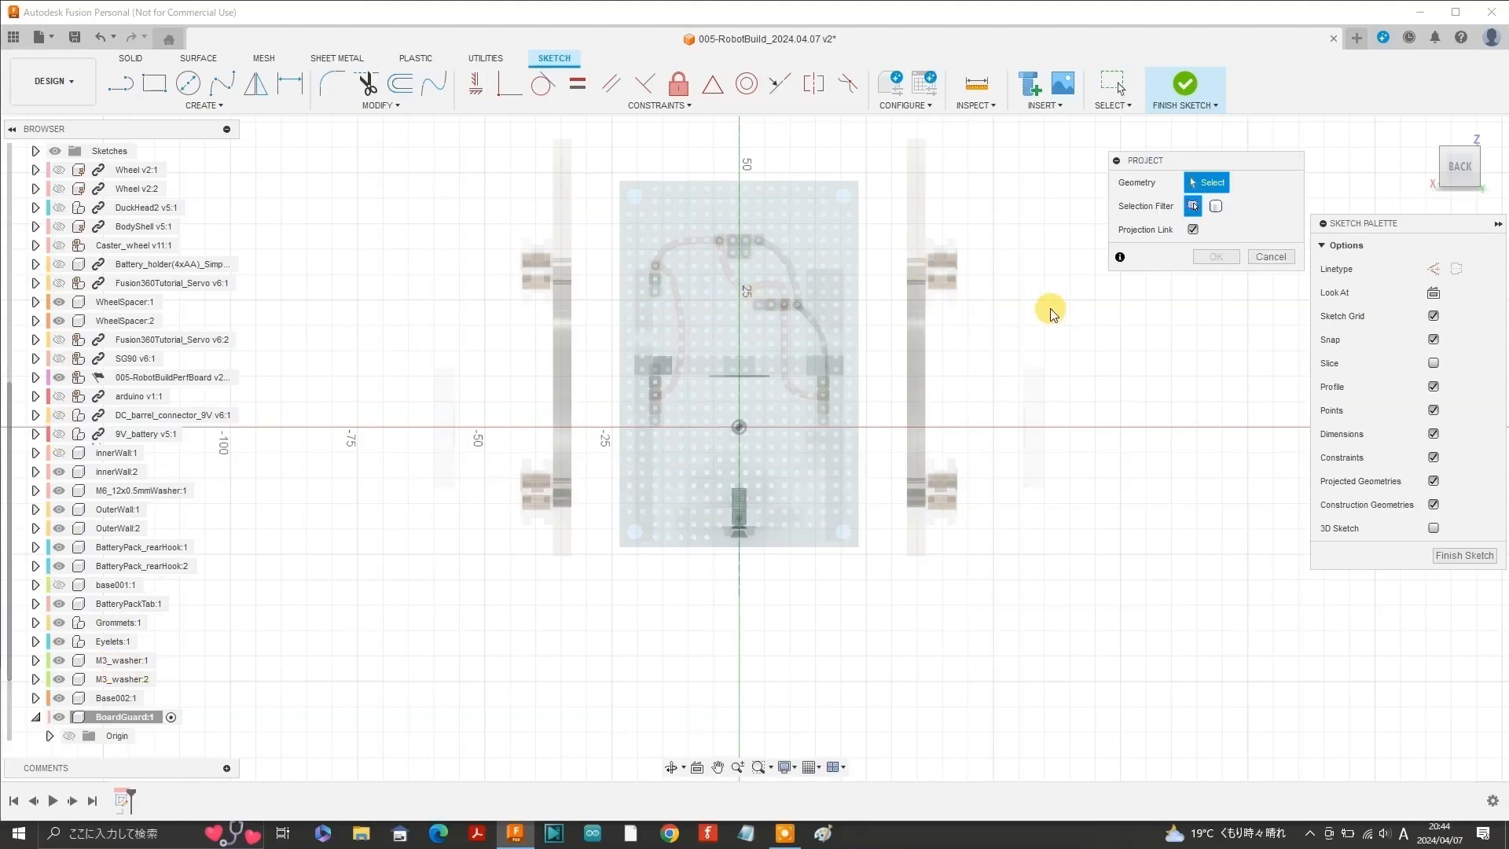
pyautogui.click(837, 181)
pyautogui.click(770, 547)
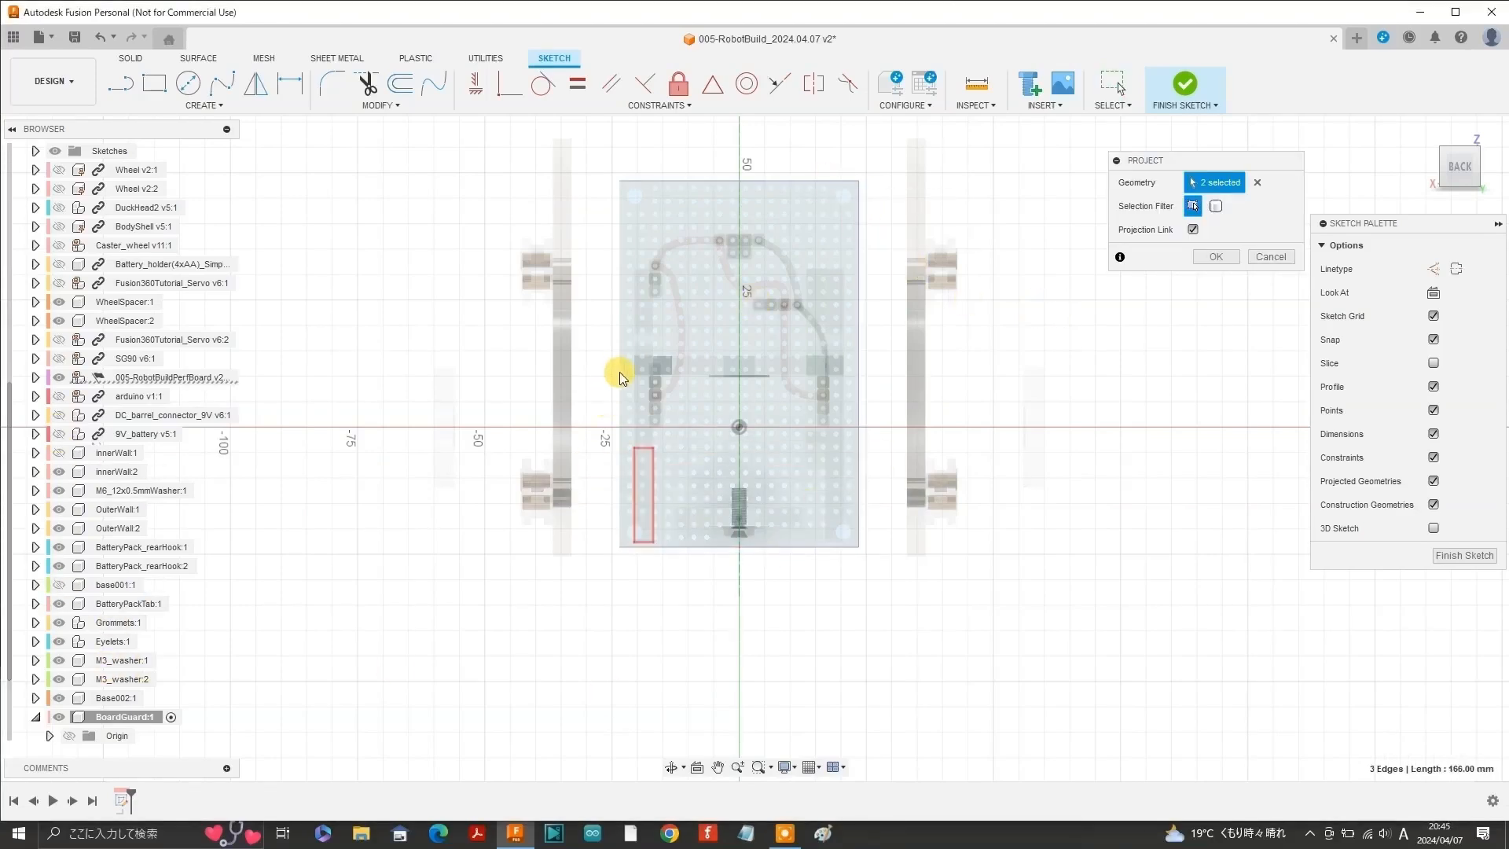
pyautogui.click(620, 374)
pyautogui.click(857, 203)
pyautogui.click(632, 192)
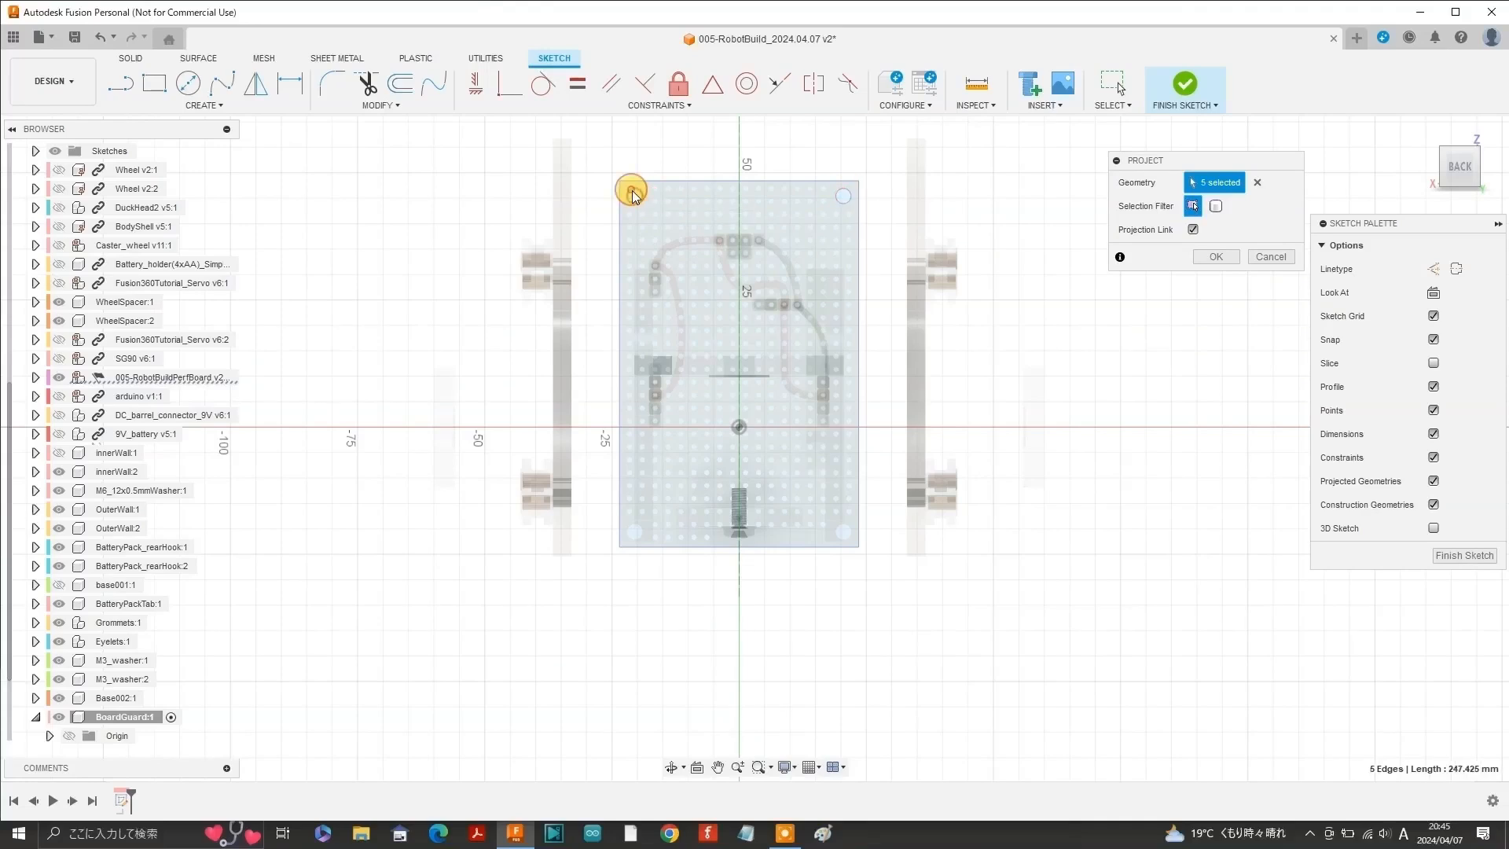
pyautogui.click(629, 528)
pyautogui.click(849, 530)
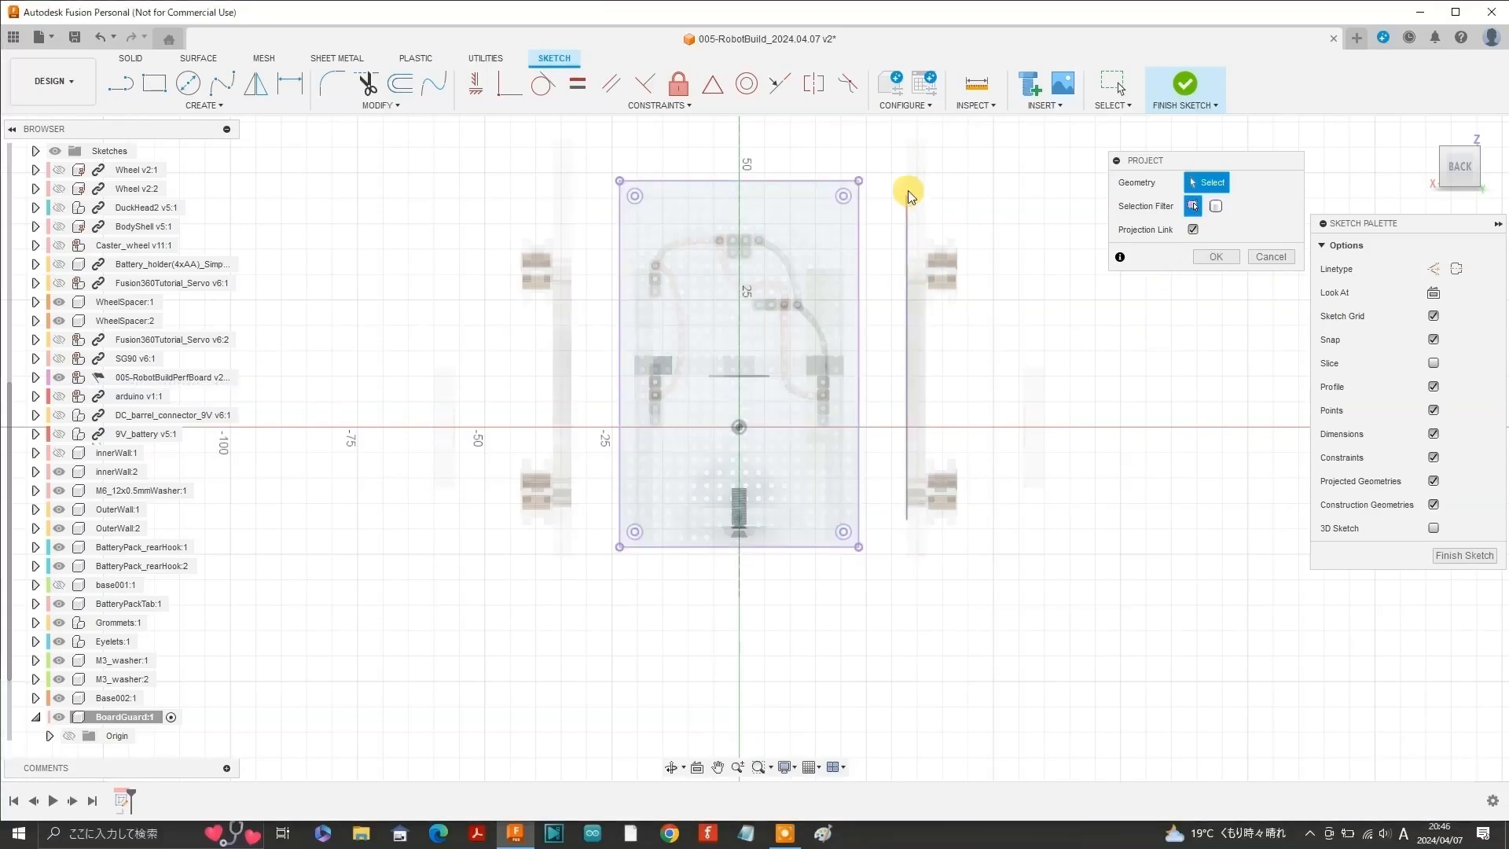
# Project the outer and inner vertical edges of both outer walls into the BoardGuard sketch.
pyautogui.click(907, 191)
pyautogui.click(572, 195)
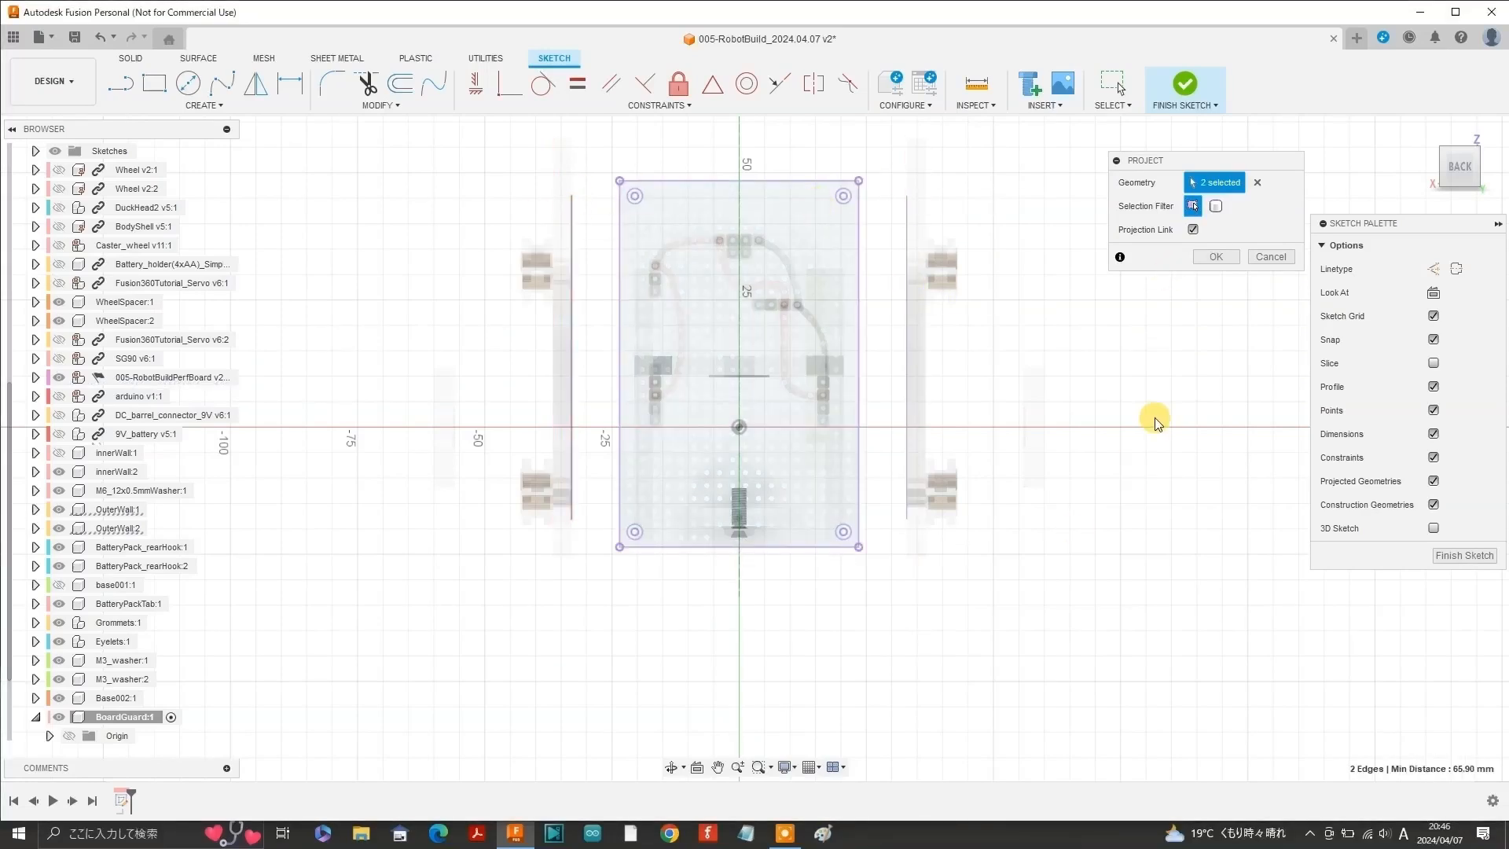
pyautogui.click(926, 394)
pyautogui.click(553, 386)
pyautogui.press('Return')
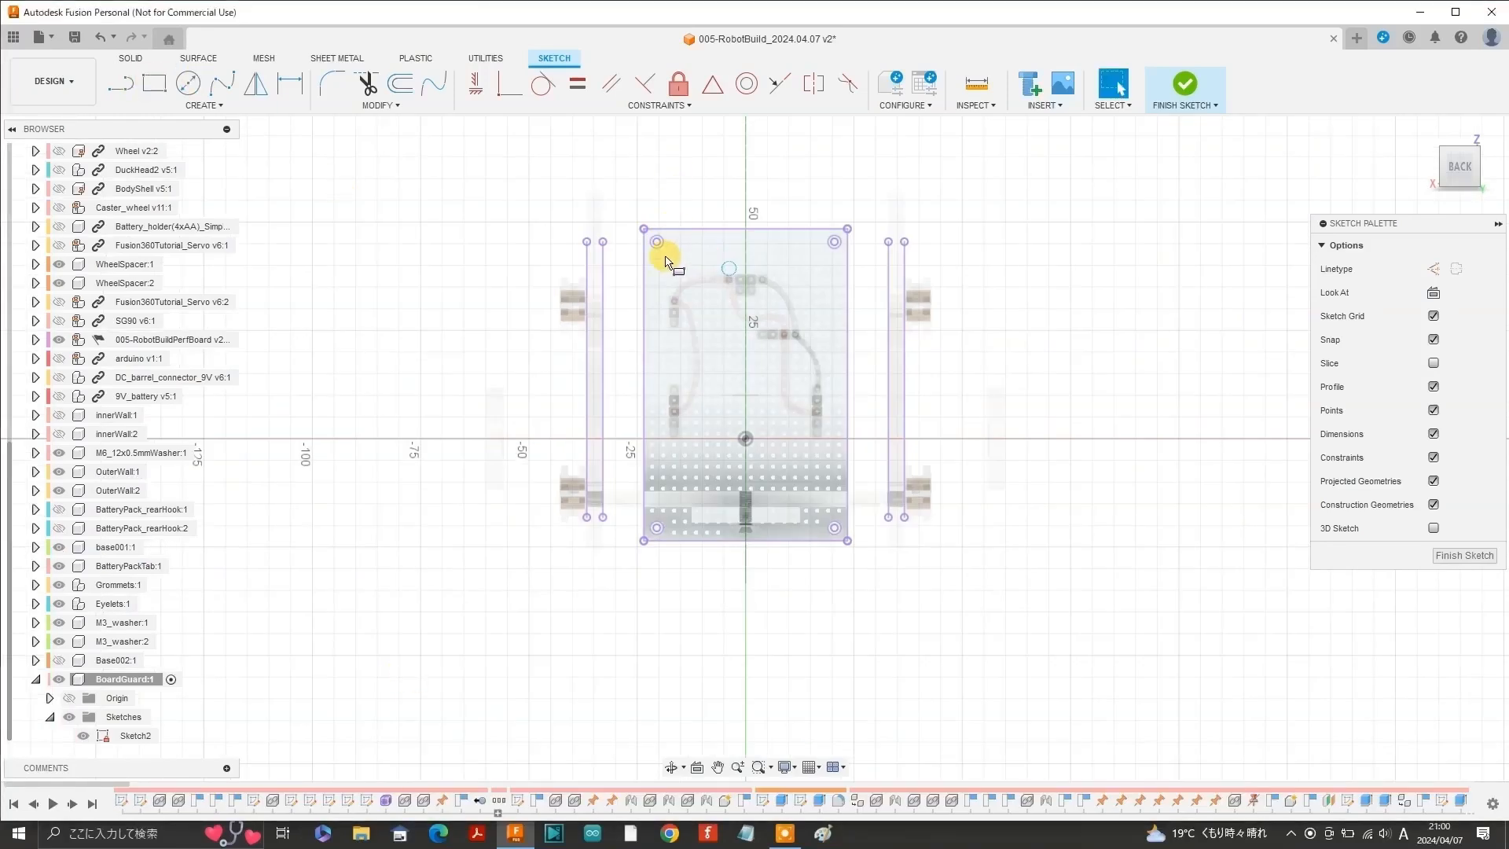
# Sketch a two-point rectangle inside the perf board outline, inset from all four board edges.
pyautogui.press('r')
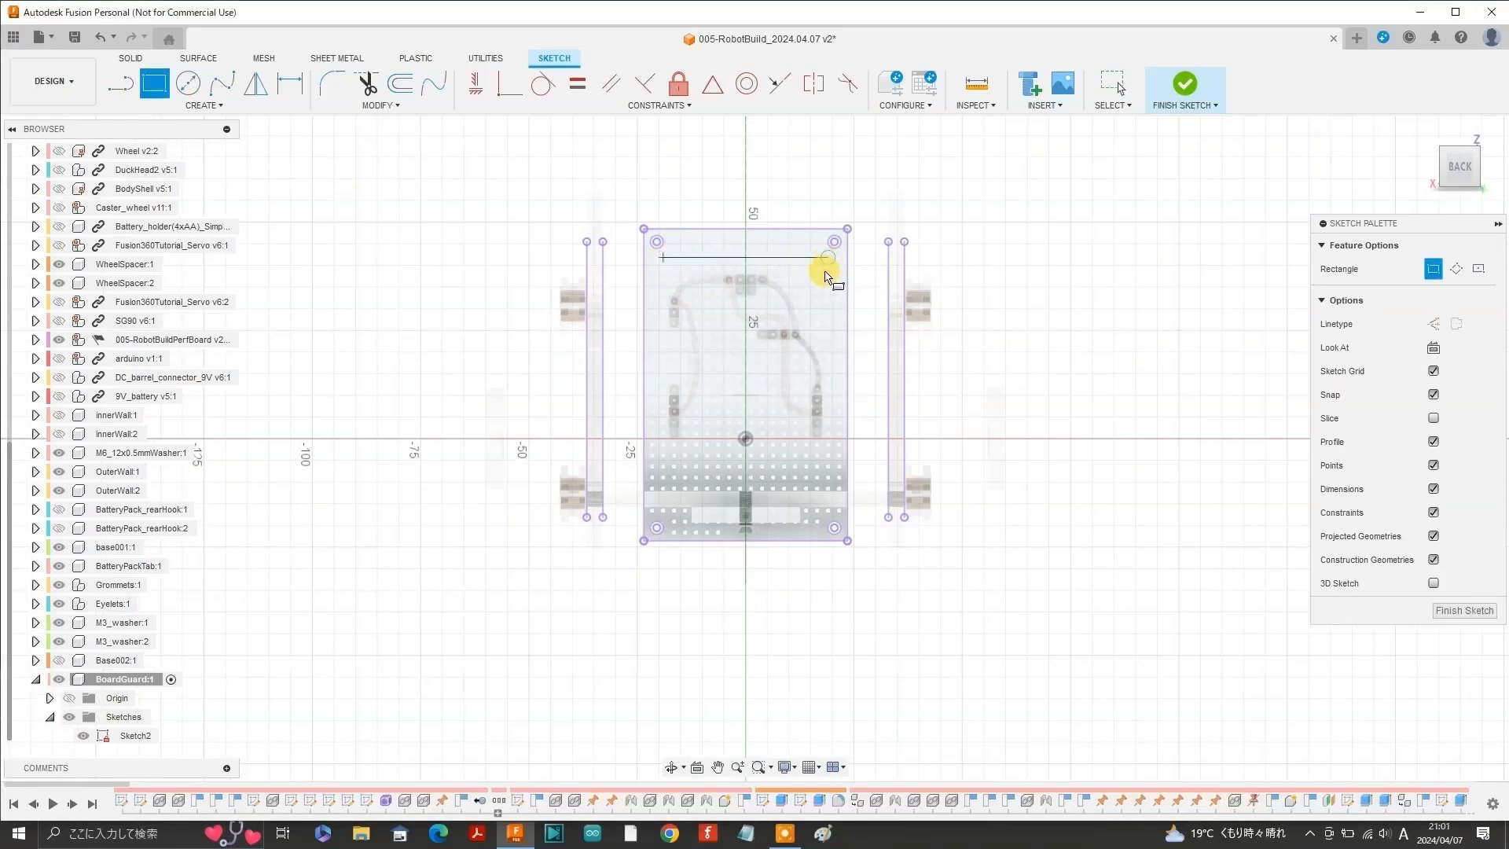
pyautogui.click(831, 519)
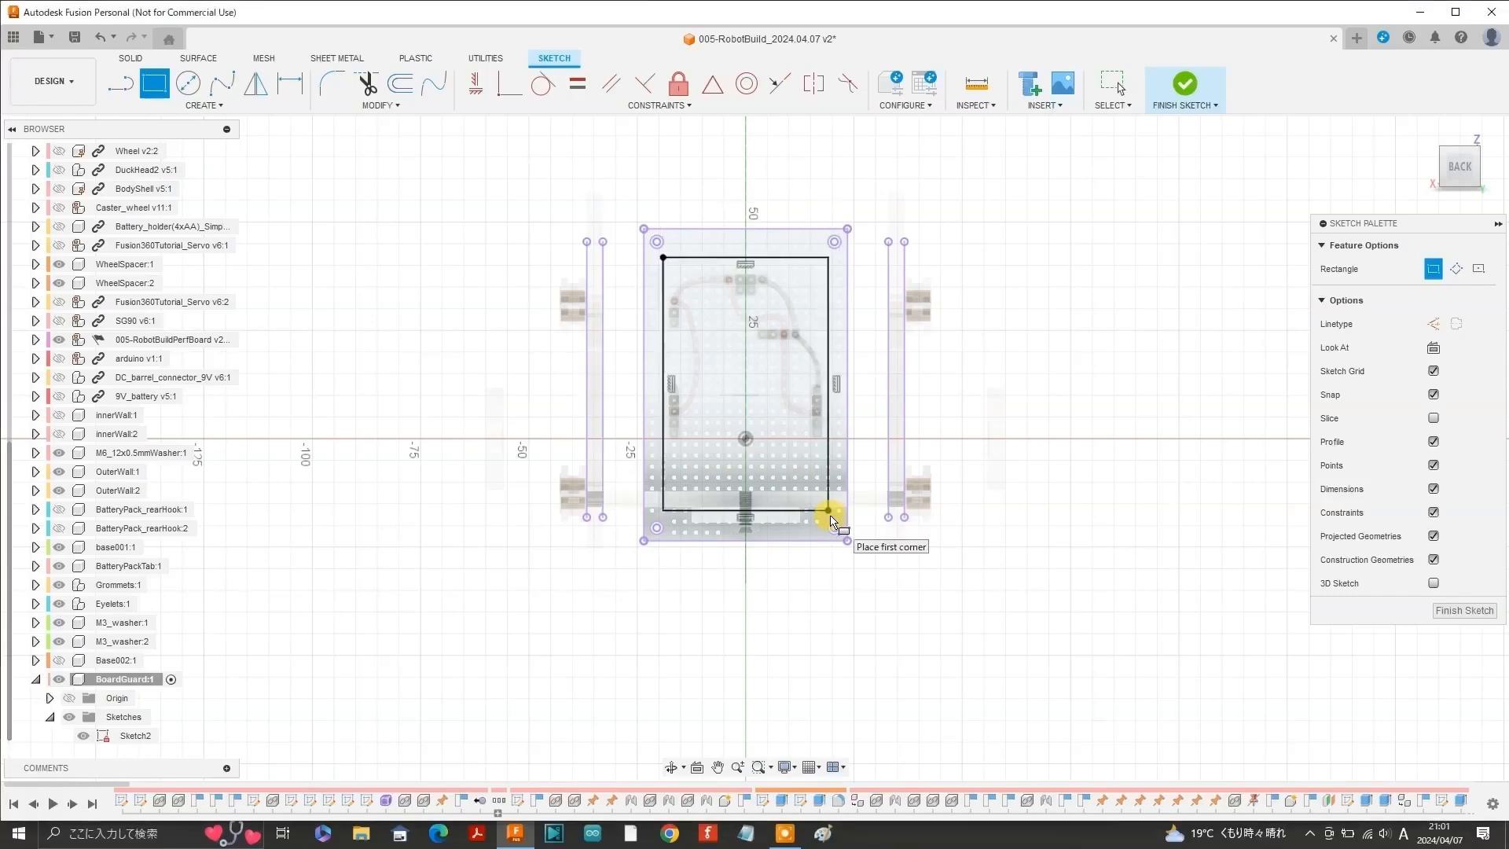
pyautogui.press('Escape')
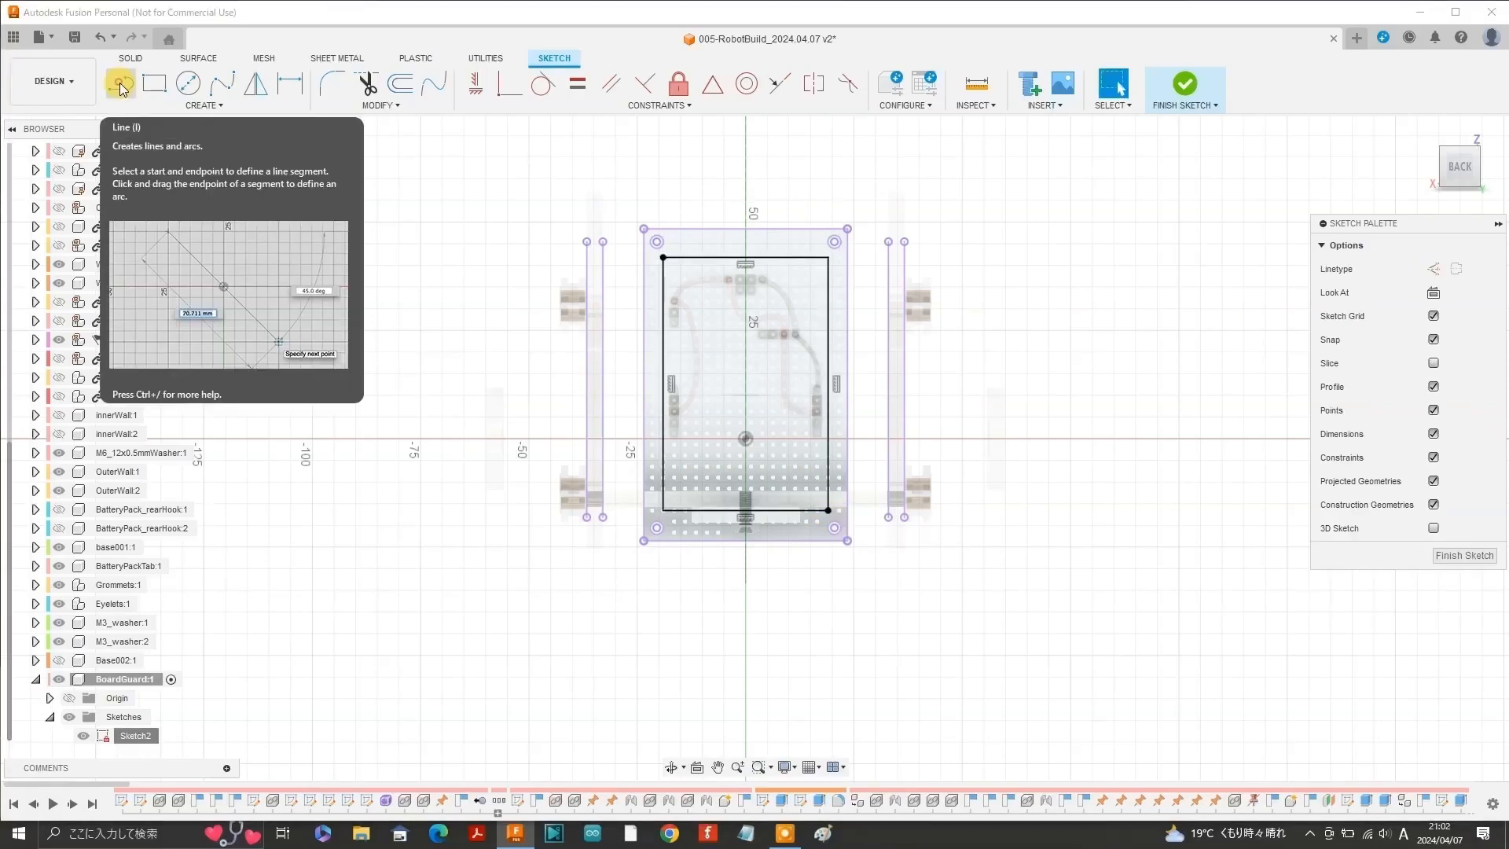
# Draw an 8 mm vertical line down the board's left edge from its upper-left corner.
pyautogui.click(120, 85)
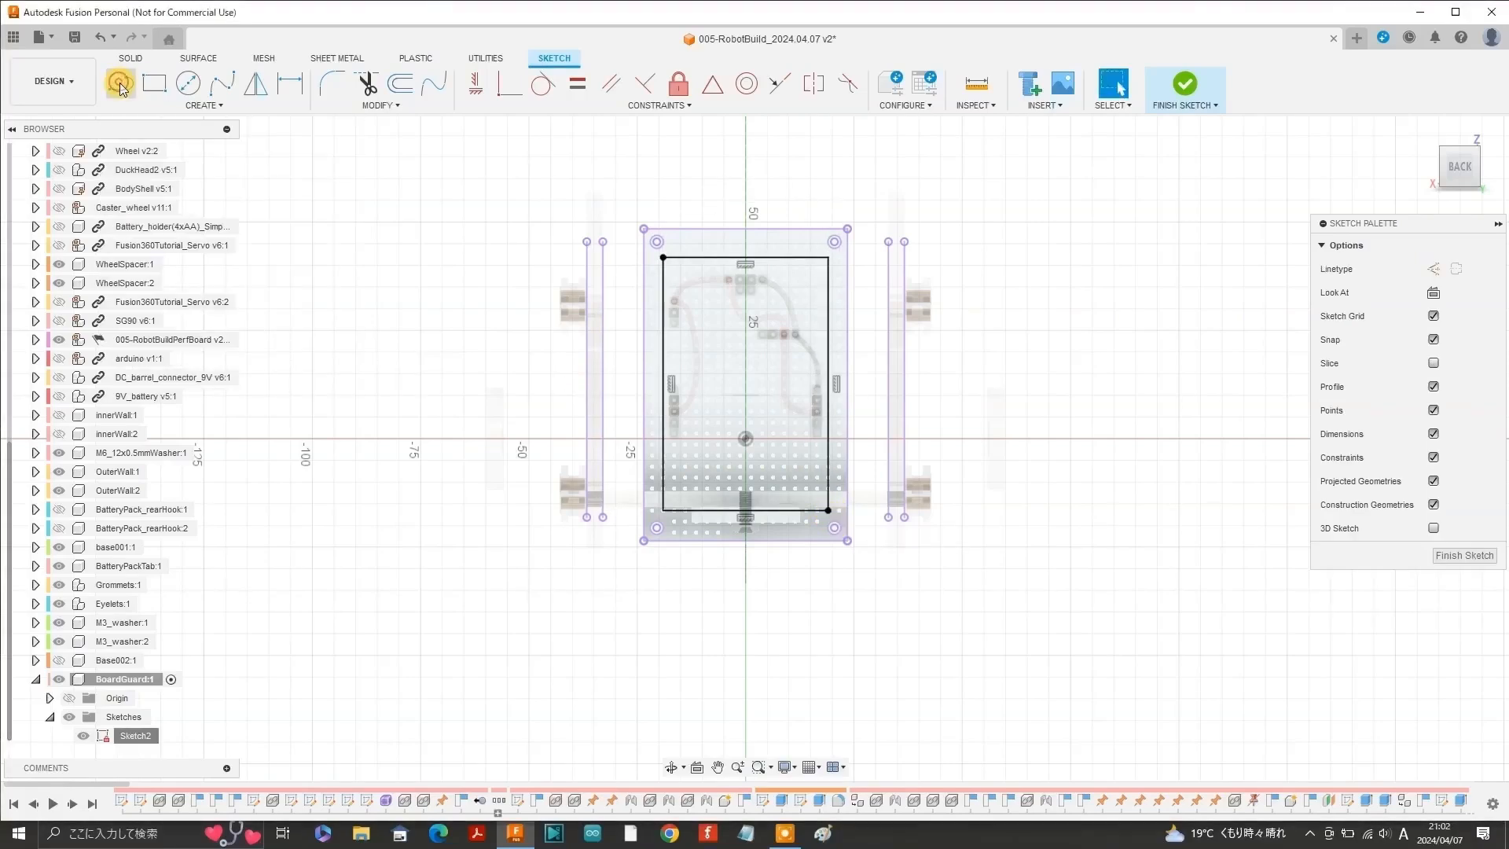
pyautogui.click(644, 228)
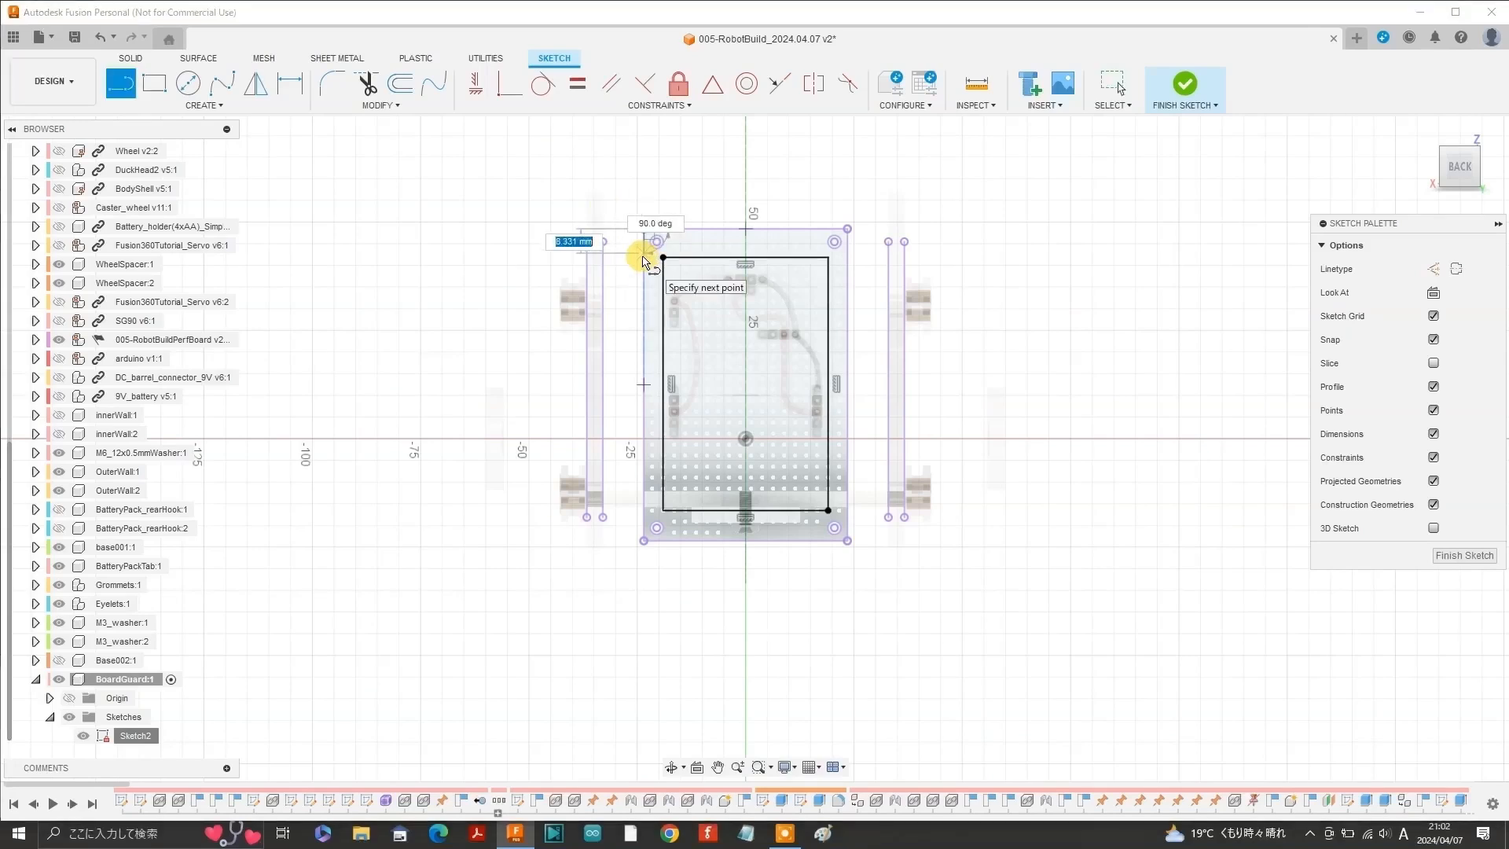
pyautogui.write('8')
pyautogui.press('Return')
pyautogui.press('Escape')
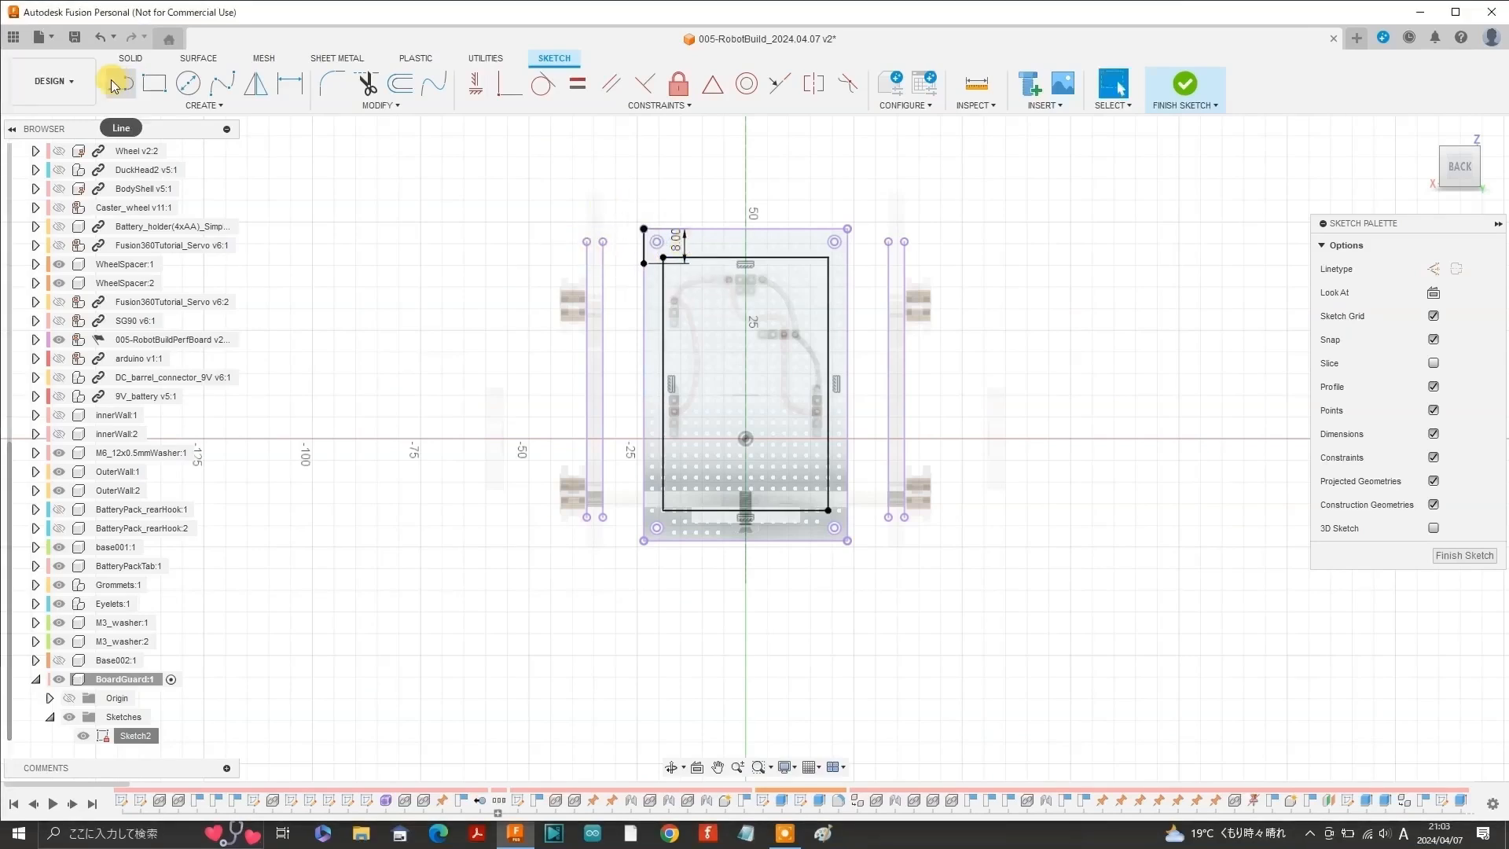
# Draw a horizontal line from the 8 mm line's lower end to the left wall's outer edge and continue 12 mm down.
pyautogui.press('l')
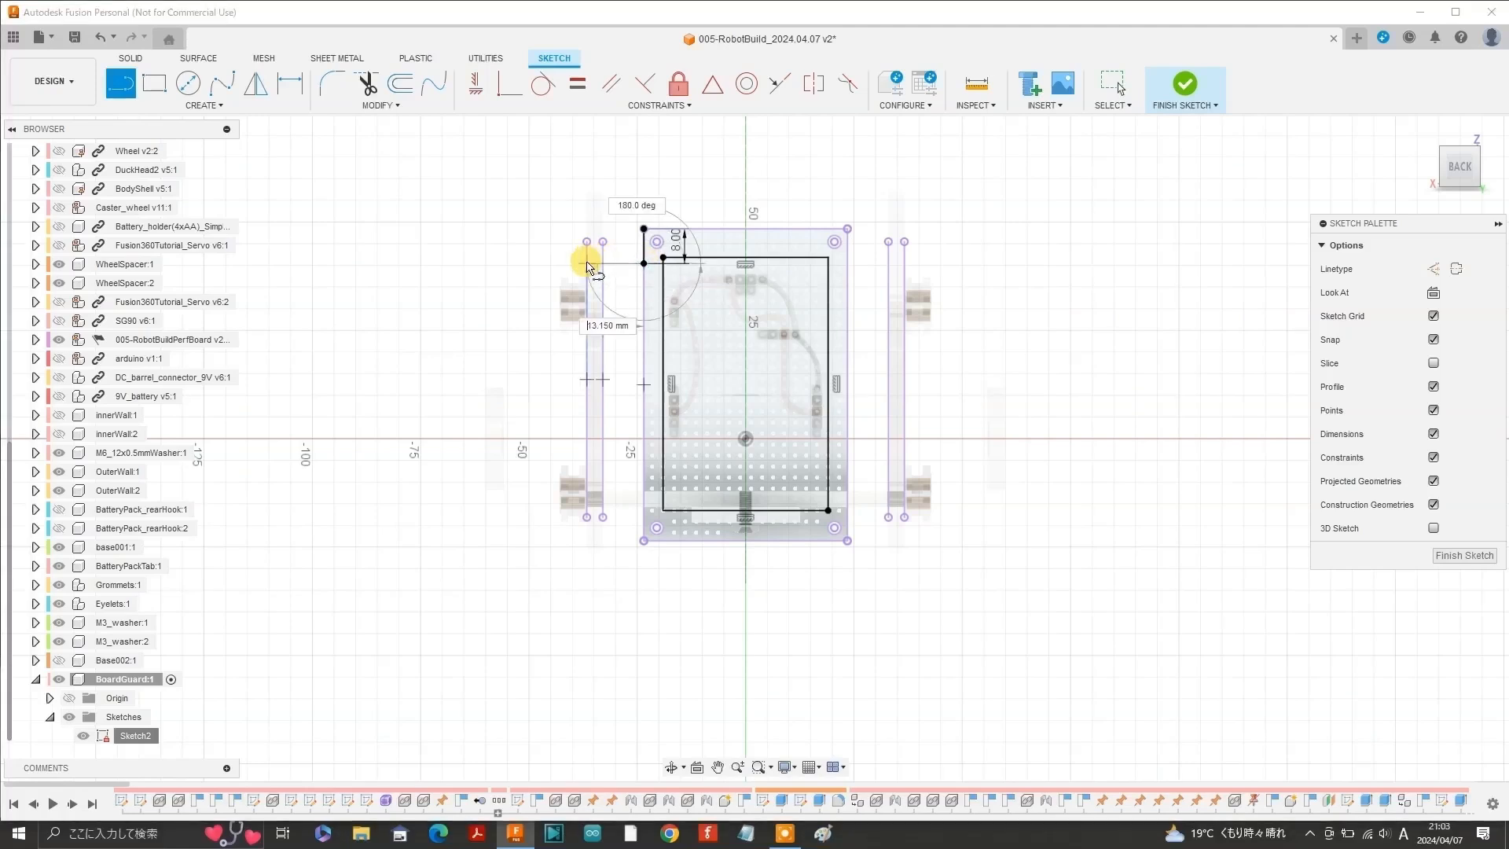
pyautogui.press('Tab')
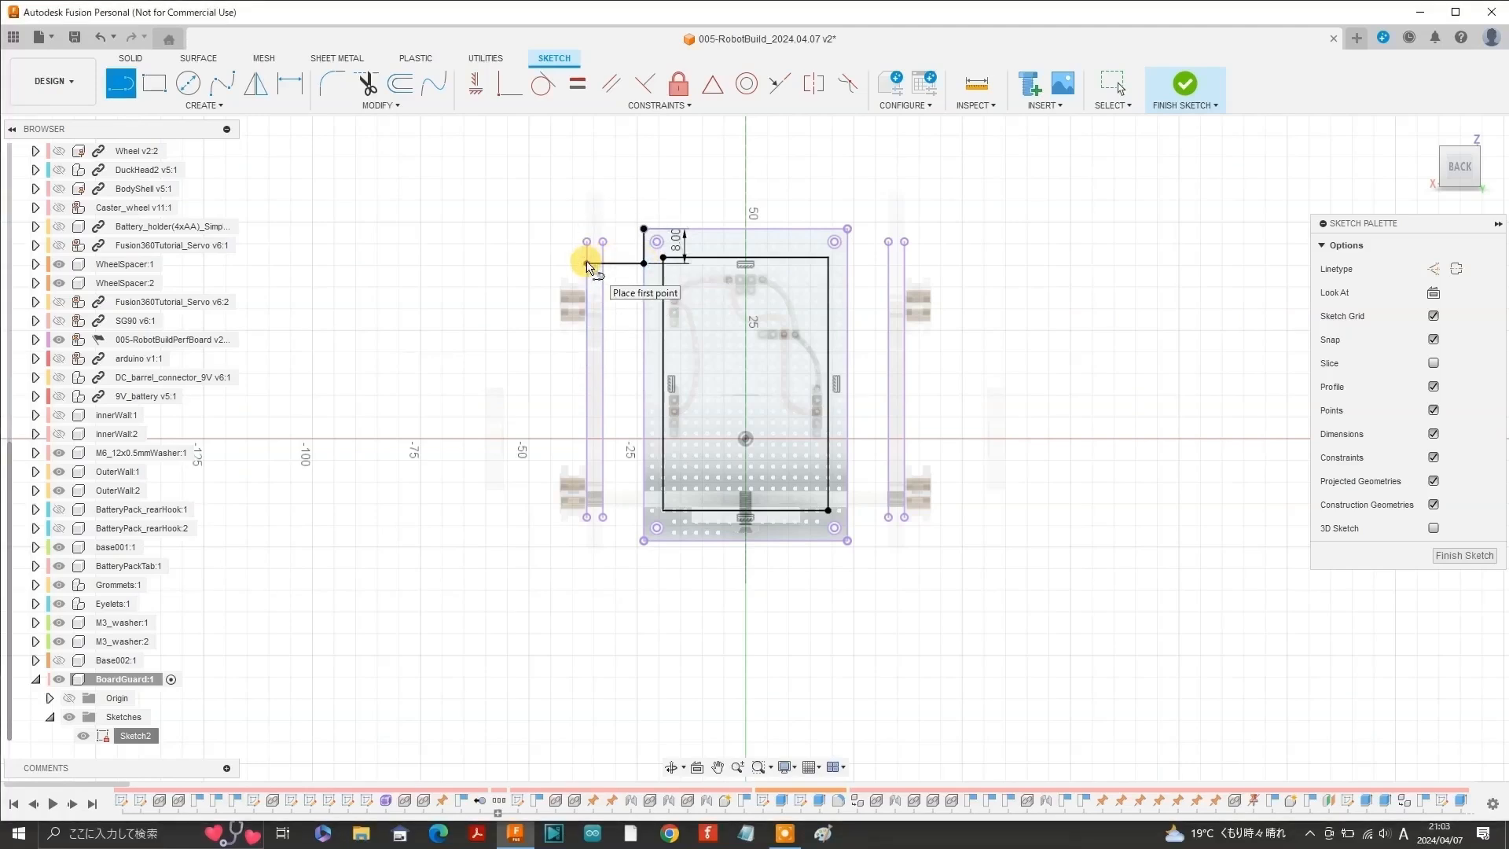
pyautogui.write('12')
pyautogui.press('Return')
pyautogui.press('Escape')
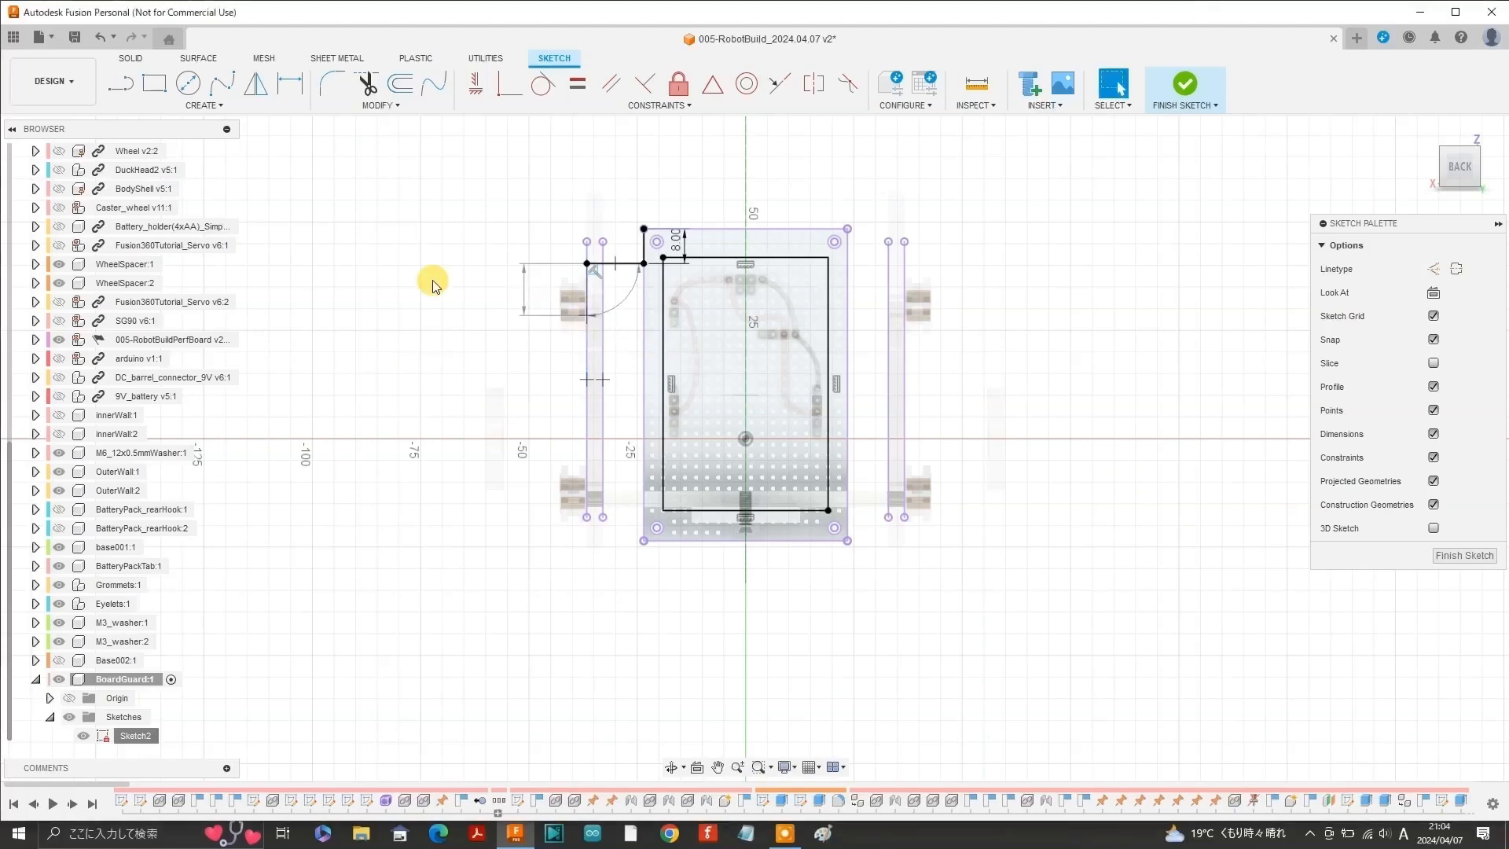
# Close the upper left tab with a horizontal line back to the board edge and draw a 20 mm line down from there.
pyautogui.click(115, 93)
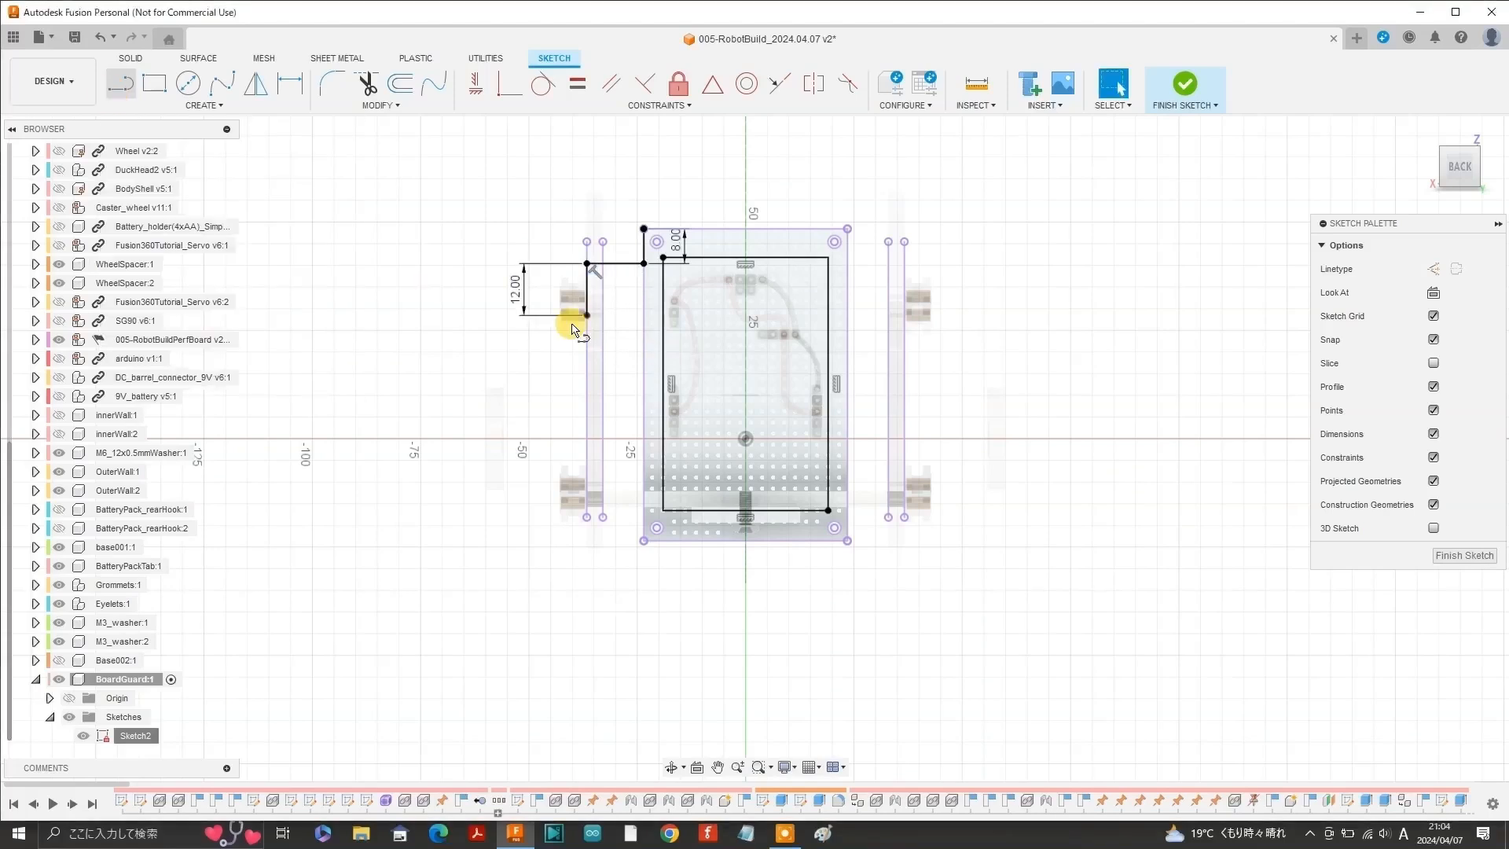
pyautogui.click(643, 317)
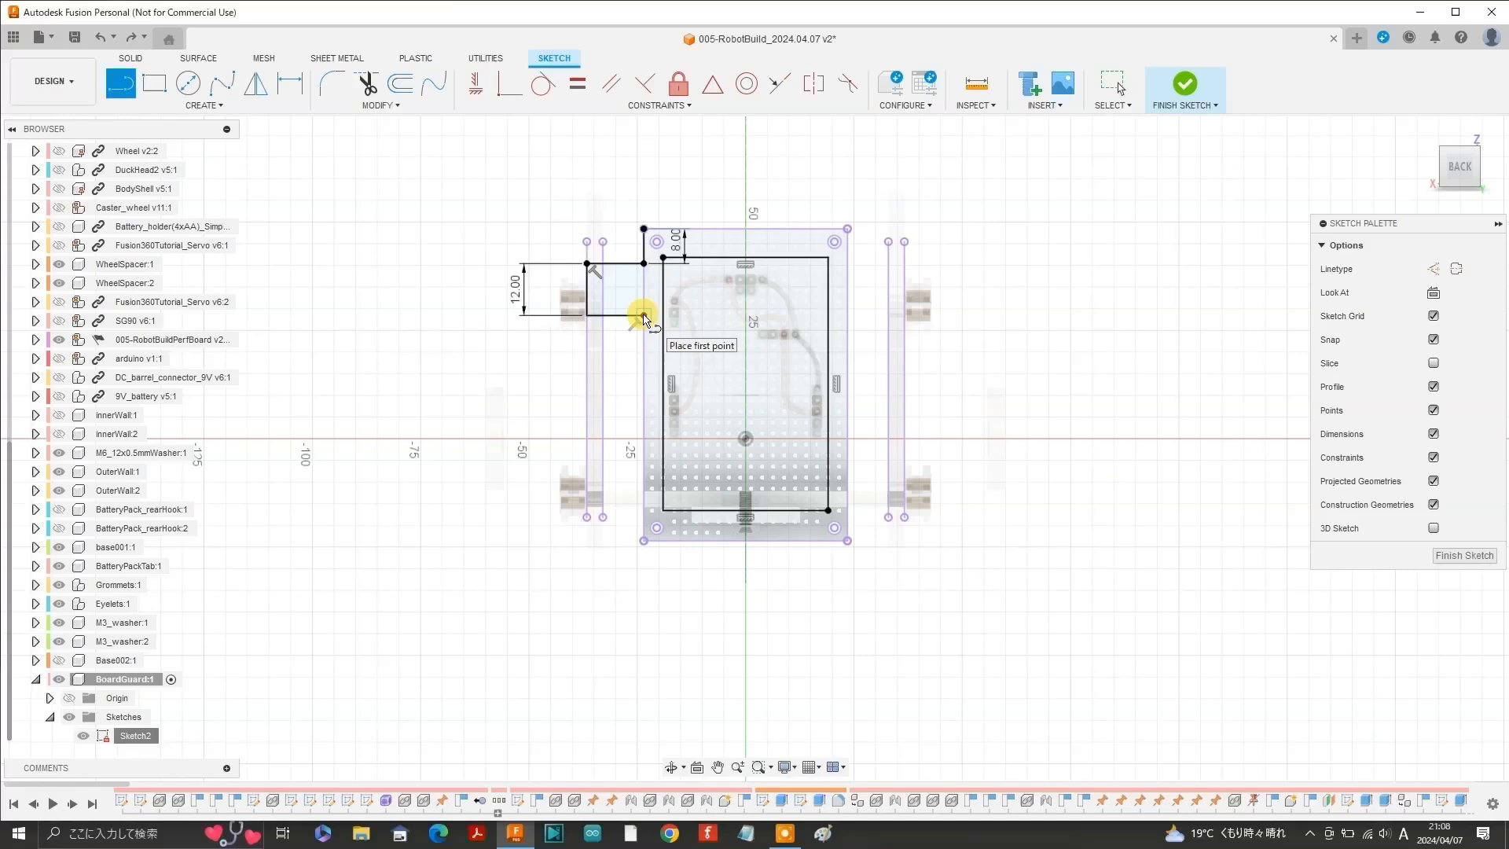
pyautogui.click(643, 317)
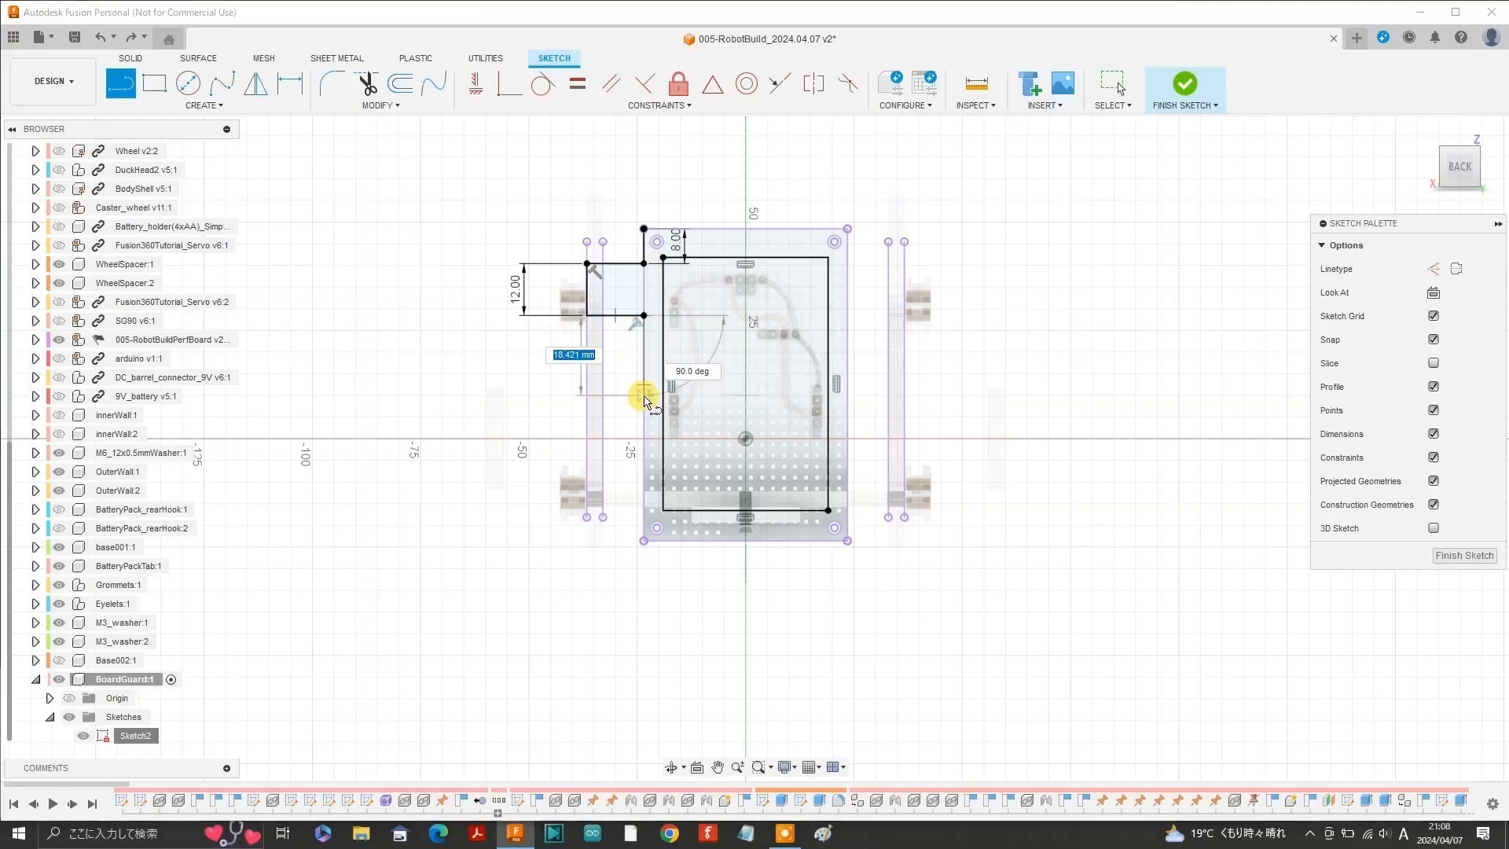
pyautogui.write('20')
pyautogui.press('Return')
pyautogui.press('Escape')
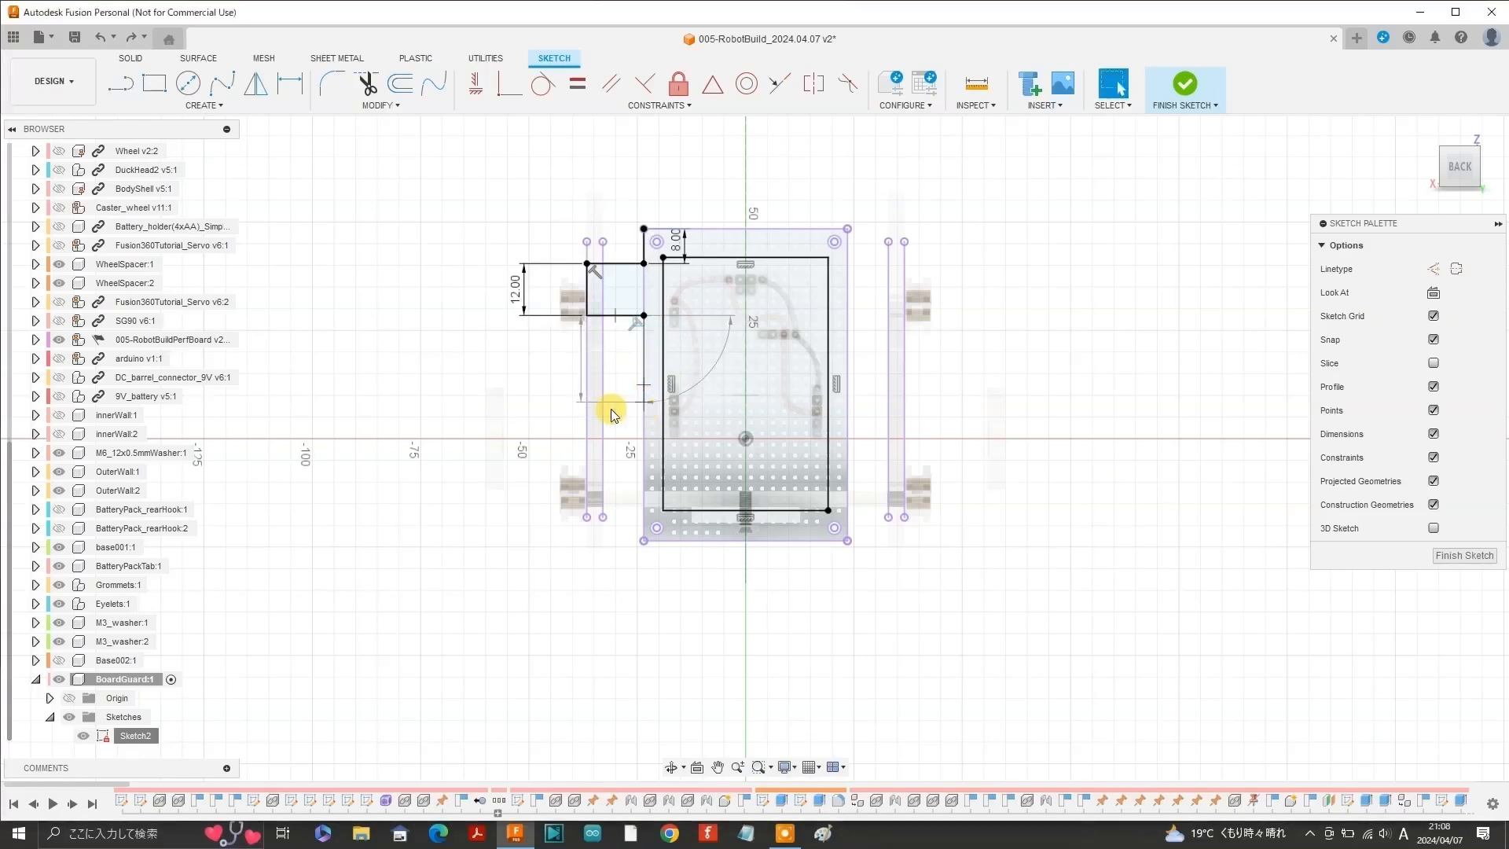
# Outline the lower left tab with horizontal lines between board and outer wall edge and a 12 mm vertical side.
pyautogui.press('l')
pyautogui.click(643, 401)
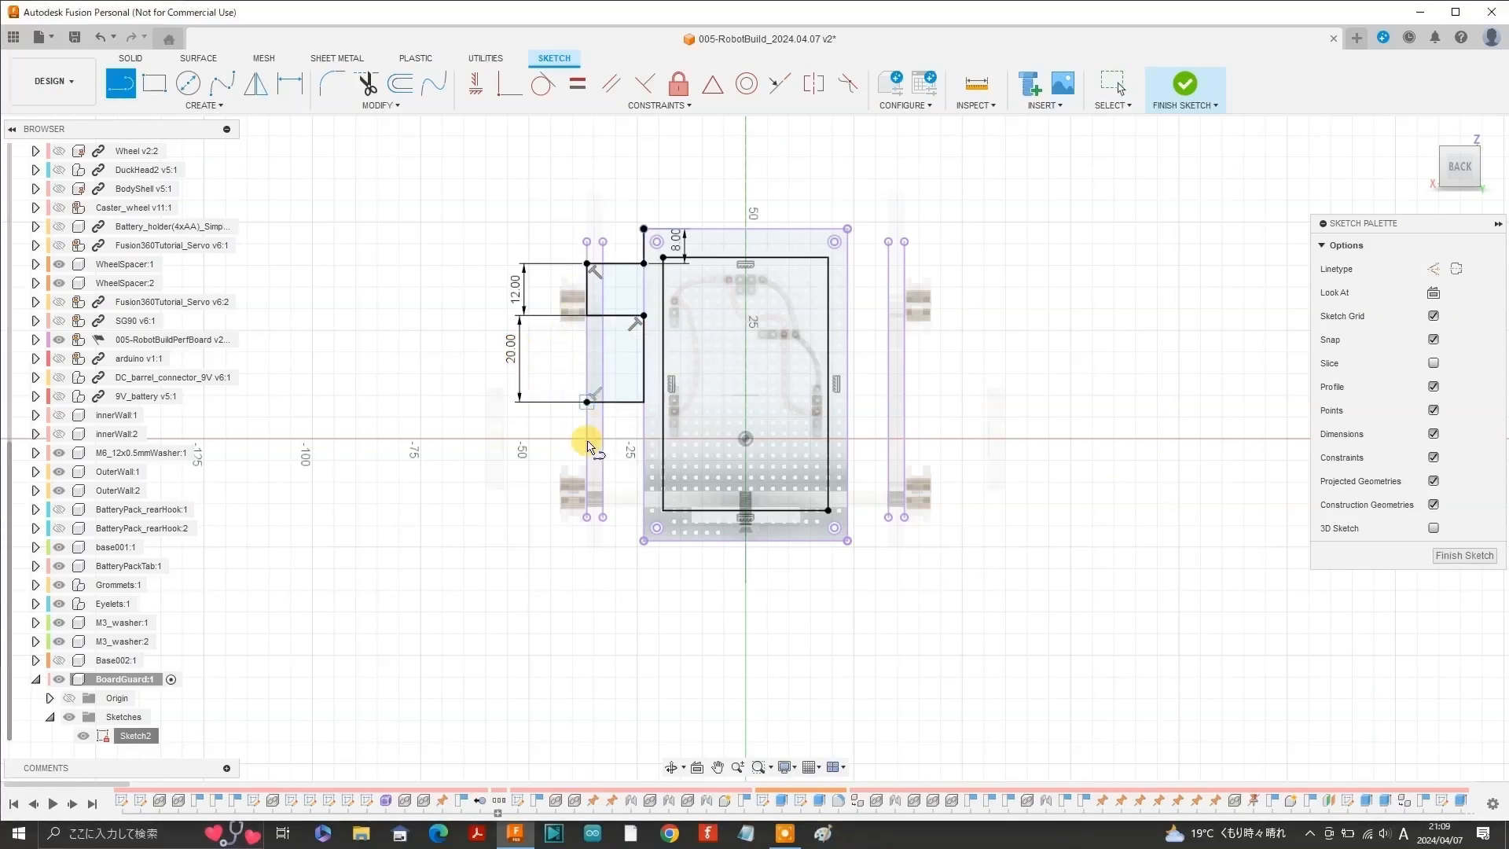
pyautogui.write('12')
pyautogui.press('Tab')
pyautogui.press('Return')
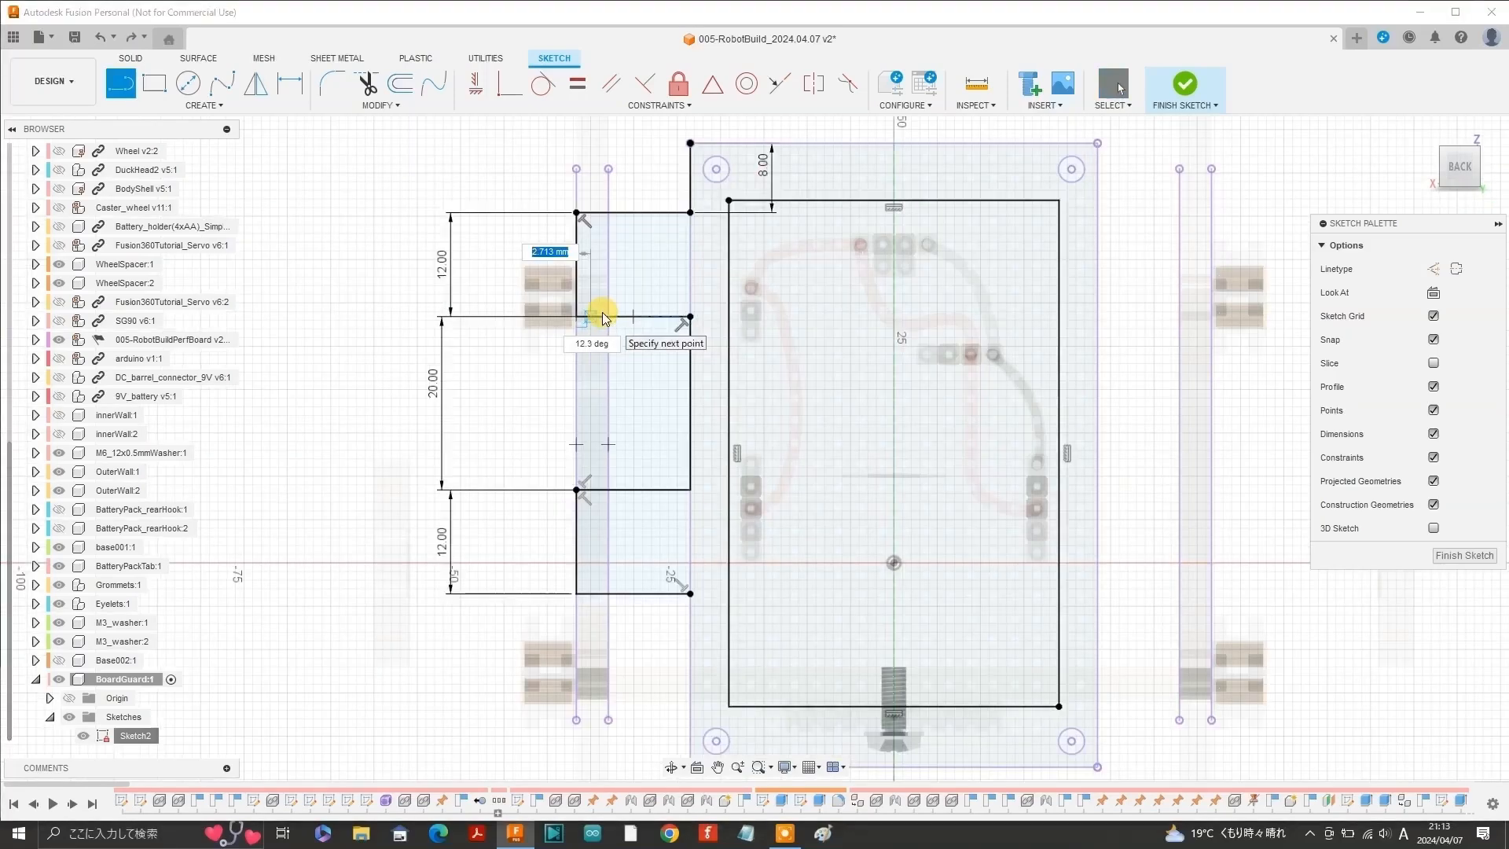
# Draw a vertical line between the two left tabs, just inside the left wall's inner edge.
pyautogui.scroll(5, 603, 318)
pyautogui.click(614, 317)
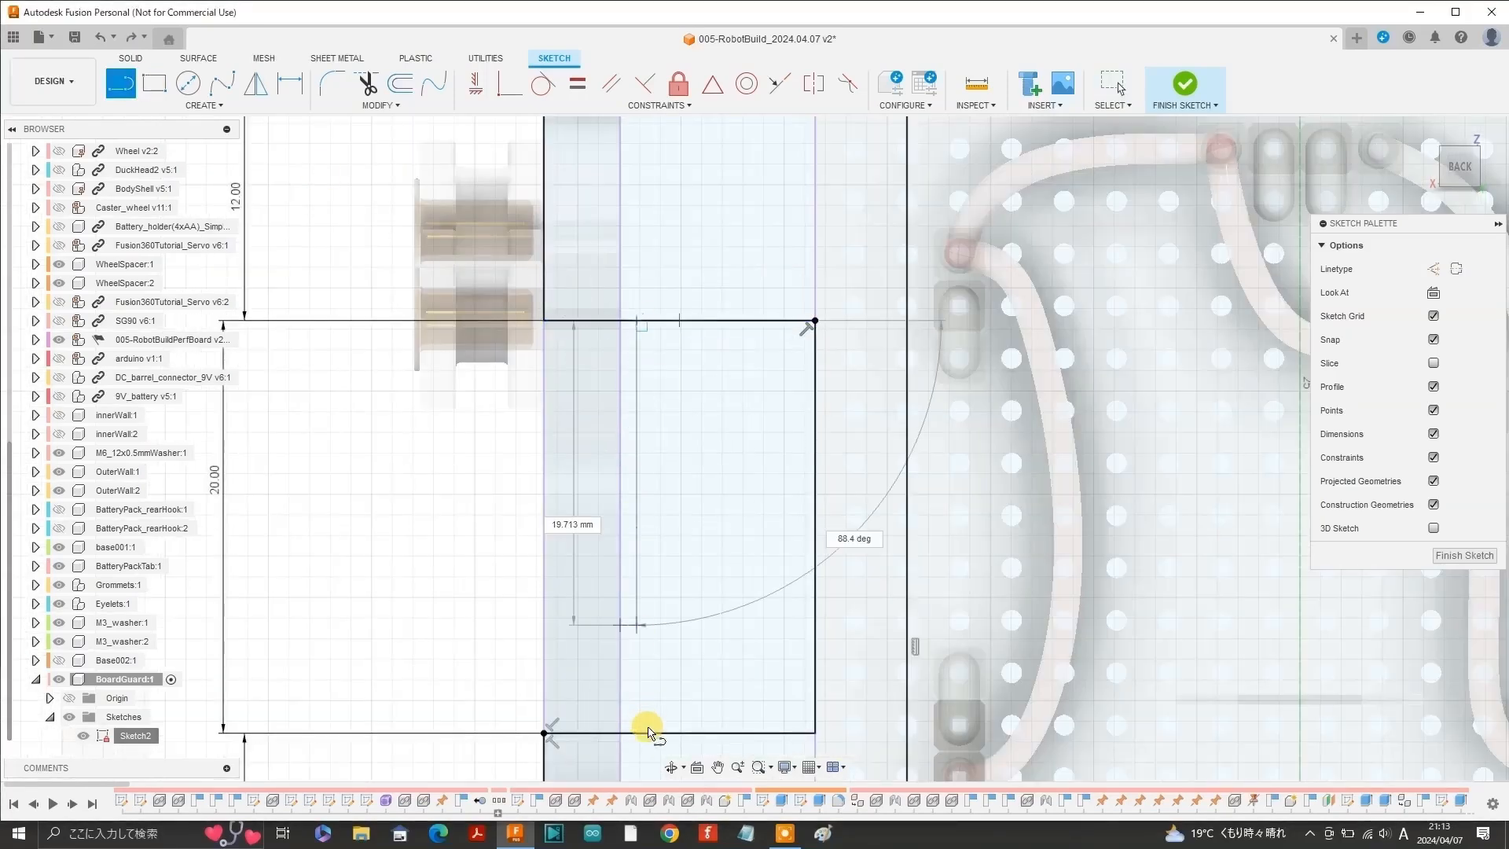
pyautogui.press('Return')
pyautogui.scroll(-3, 708, 422)
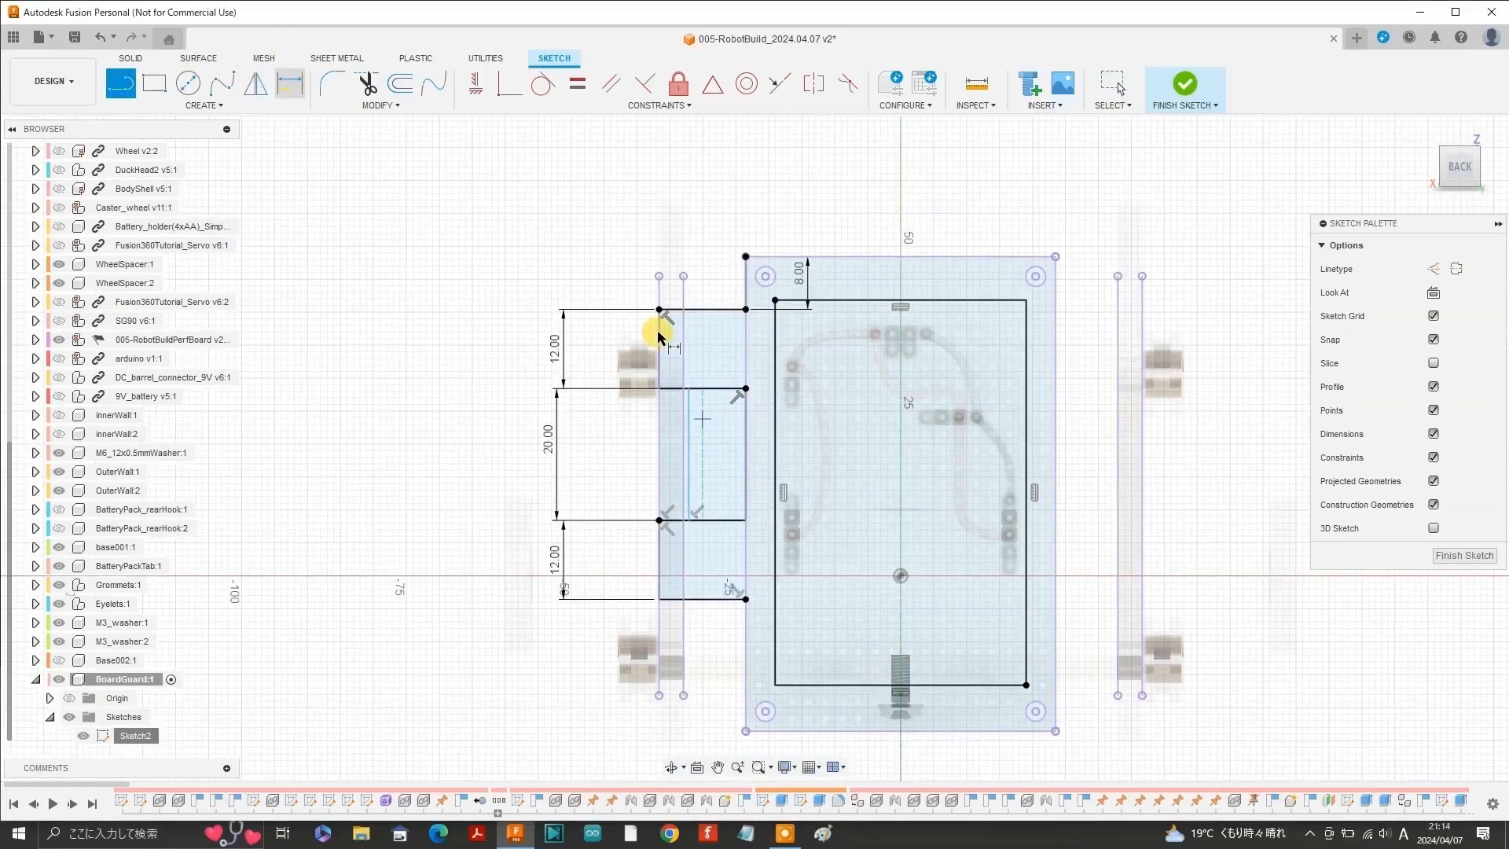
# Dimension the vertical line between the left tabs 0.20 mm from the wall's inner edge.
pyautogui.press('d')
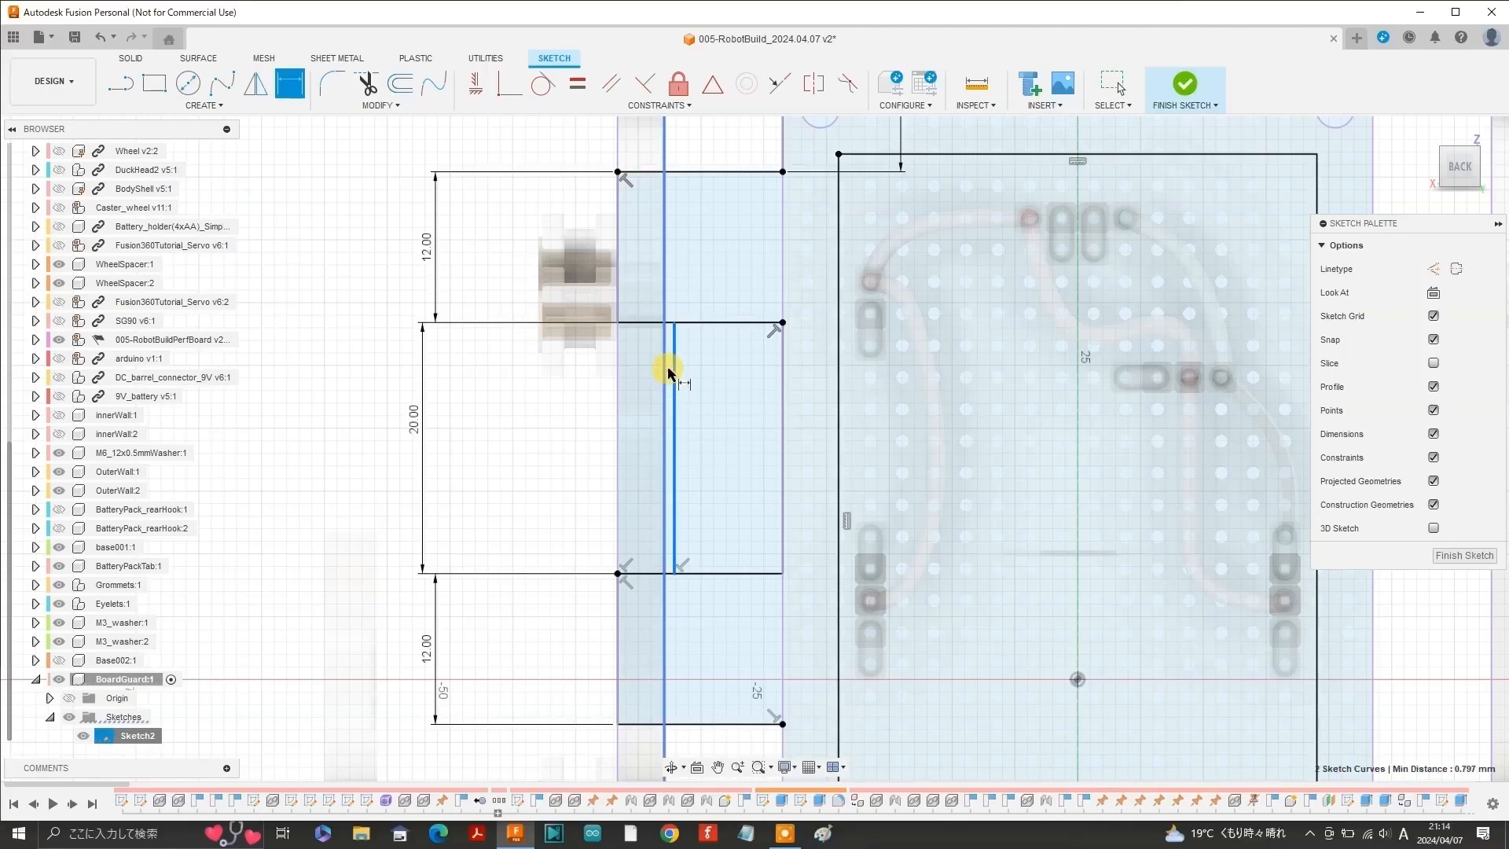
pyautogui.click(666, 256)
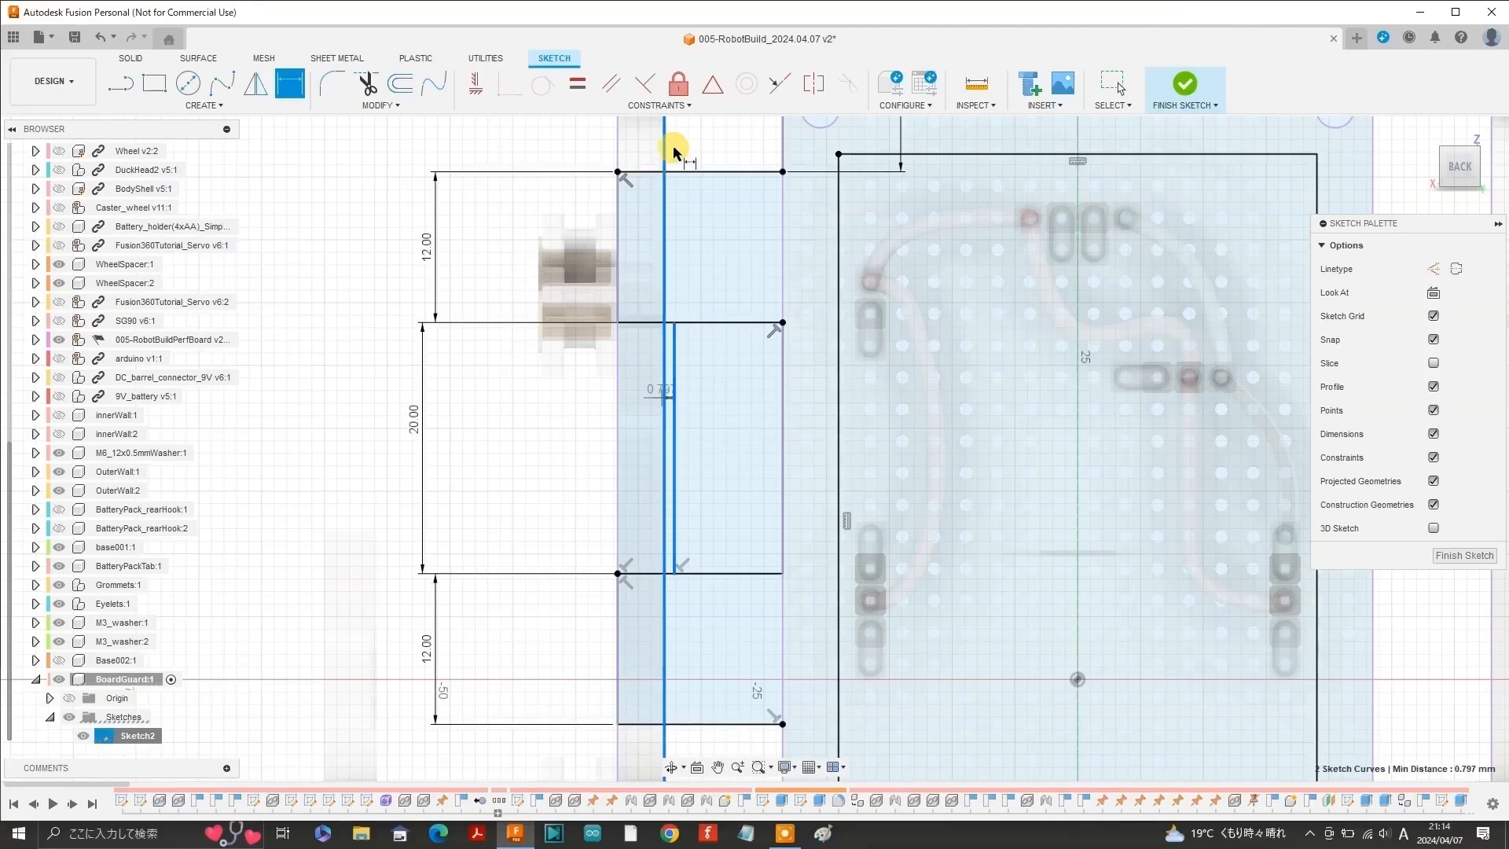
pyautogui.scroll(3, 661, 425)
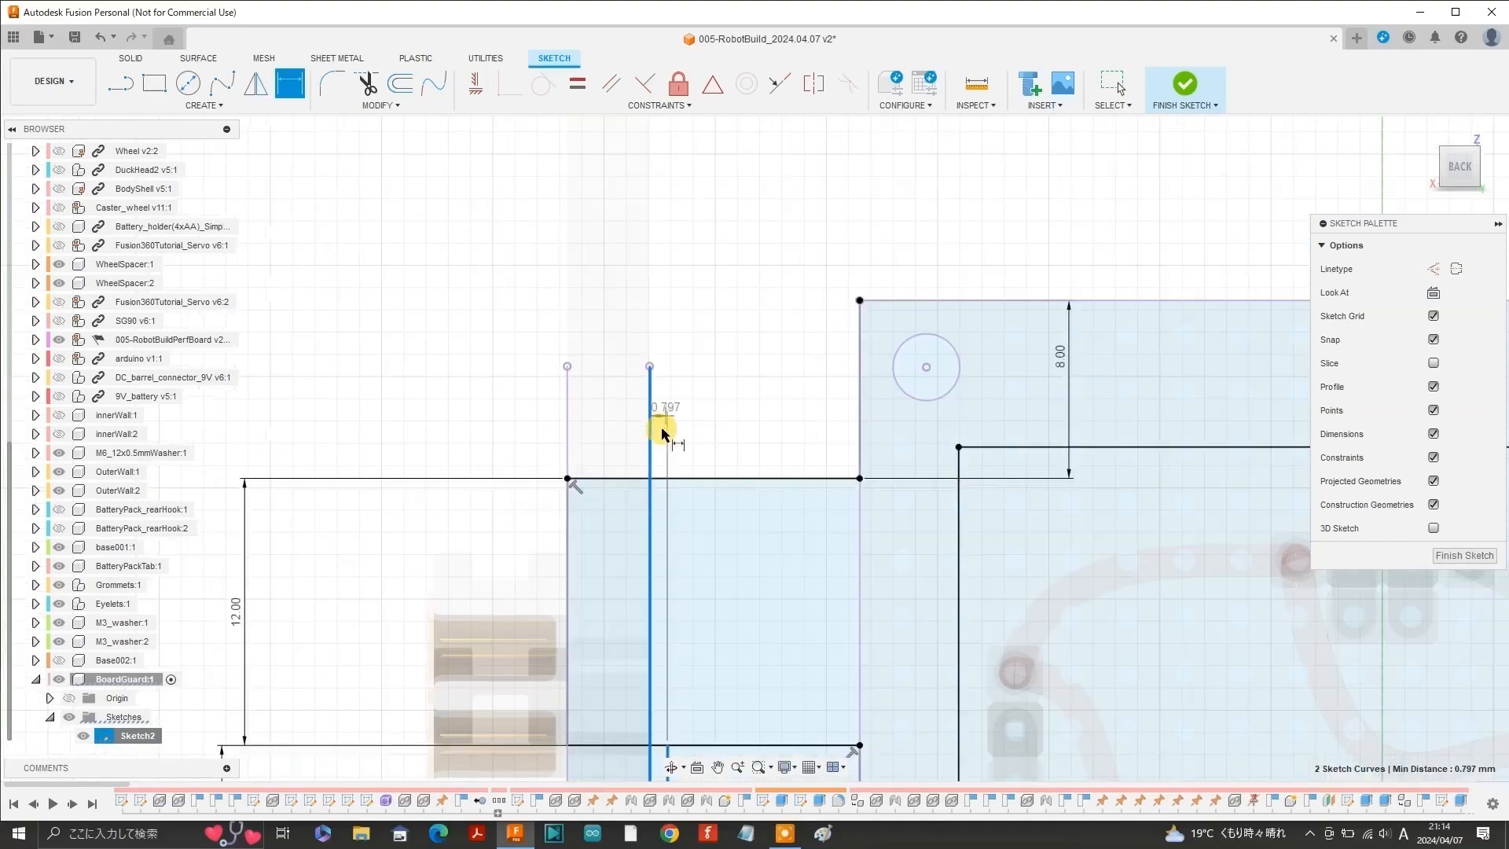
pyautogui.click(661, 421)
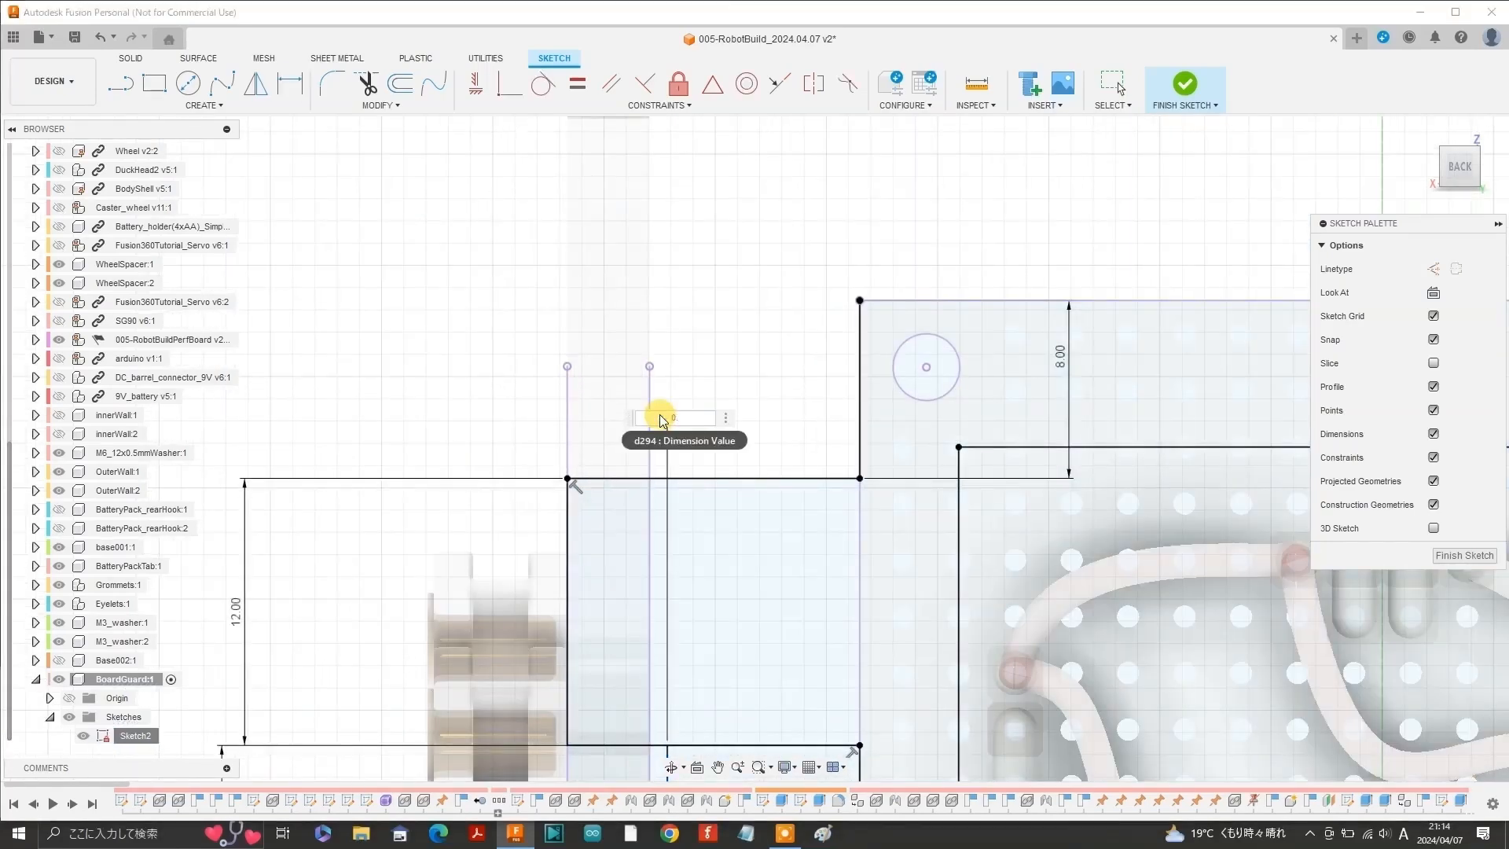
pyautogui.press('Return')
pyautogui.scroll(-3, 718, 320)
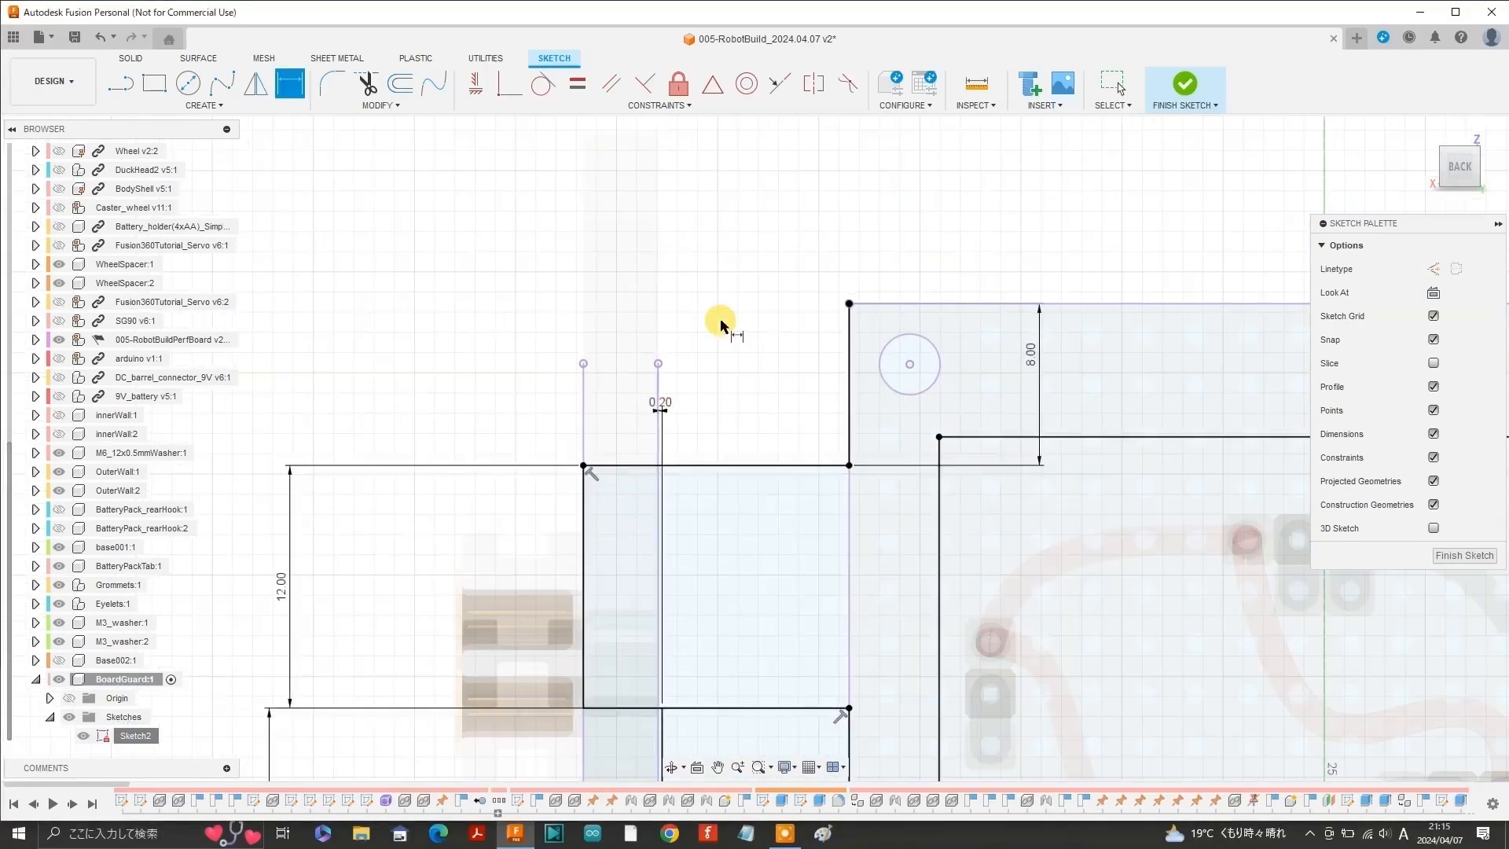
# Draw a vertical construction centerline from the origin up to the board's top edge.
pyautogui.scroll(-2, 717, 321)
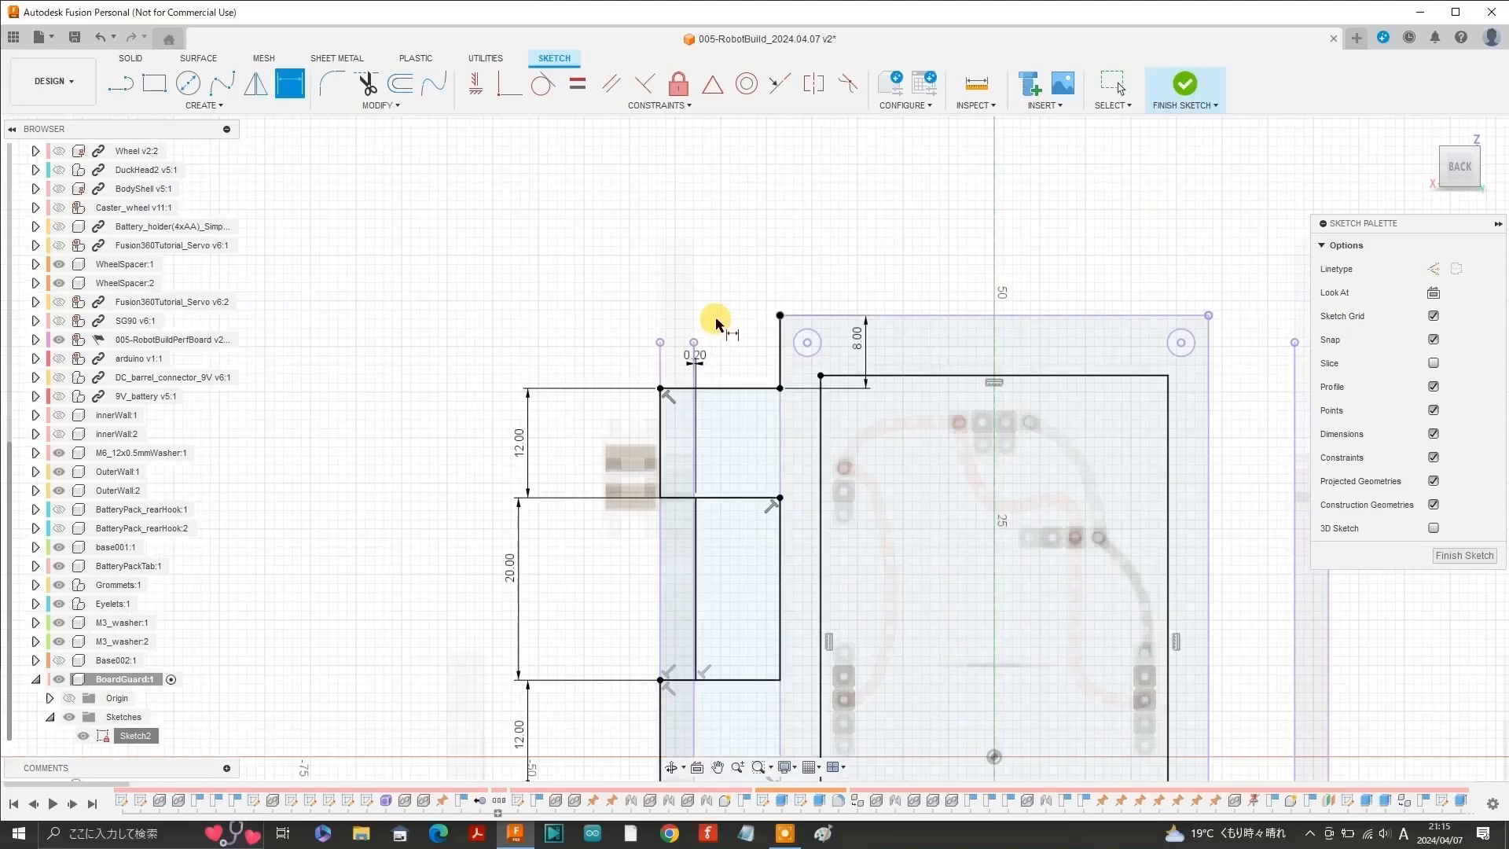
pyautogui.scroll(-2, 718, 321)
pyautogui.press('l')
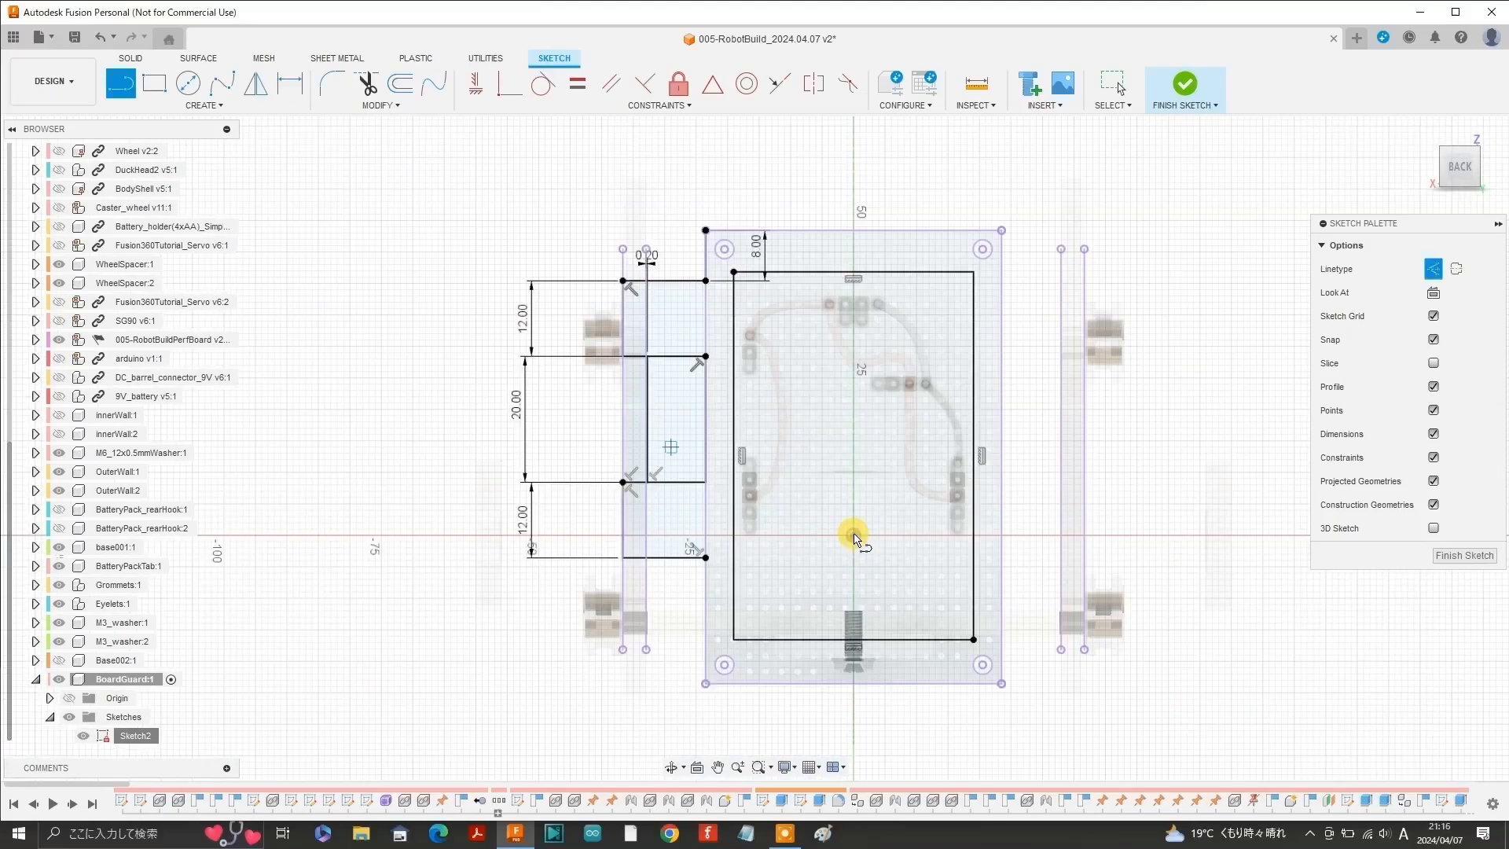
pyautogui.click(855, 237)
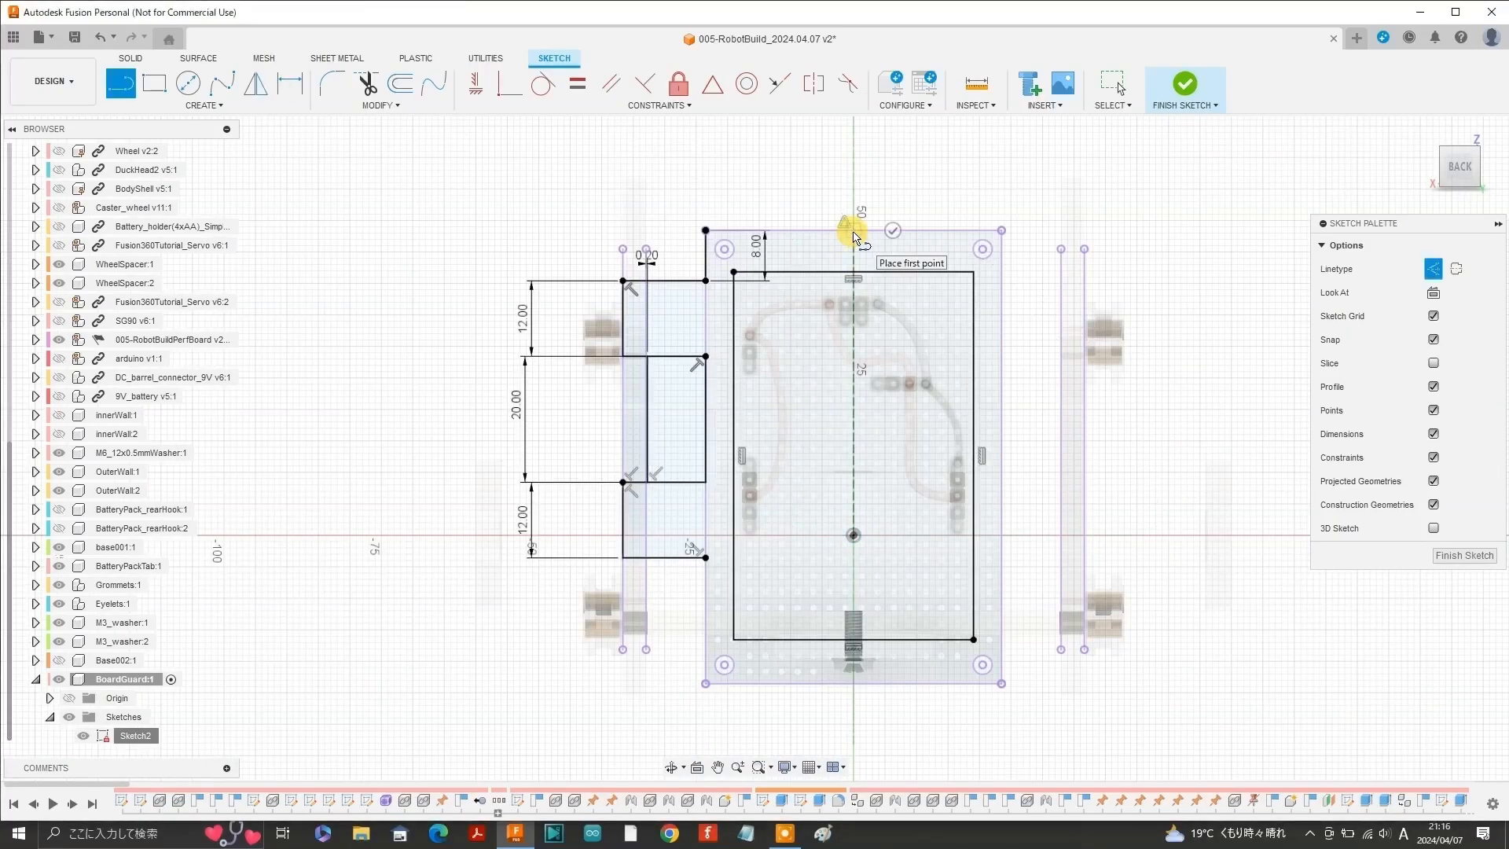
# Mirror the seven lines of the left tab outlines across the vertical construction centerline.
pyautogui.click(257, 84)
pyautogui.click(678, 280)
pyautogui.click(623, 309)
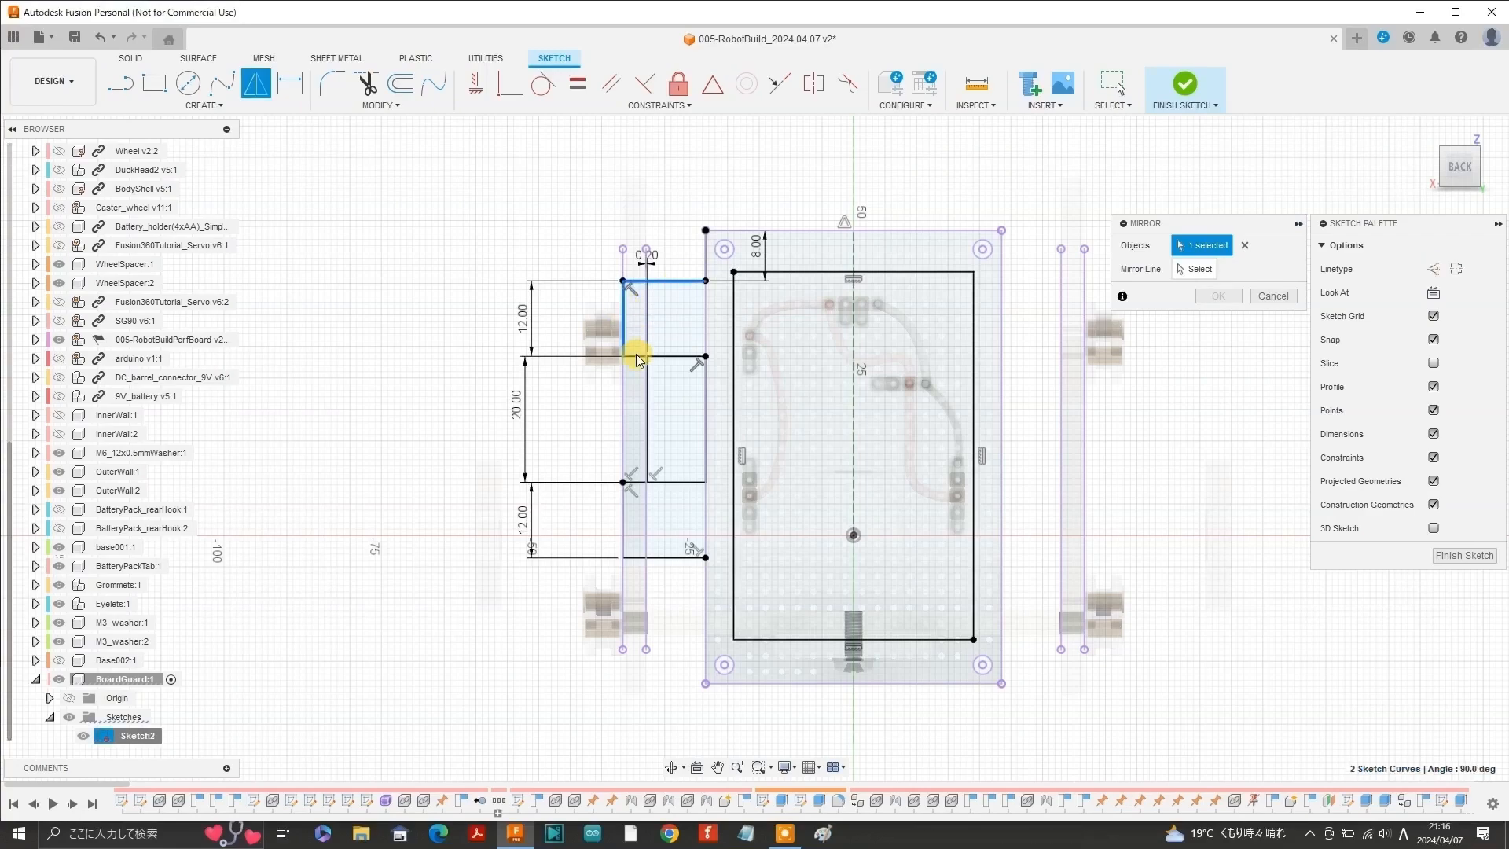
pyautogui.click(636, 356)
pyautogui.click(647, 397)
pyautogui.scroll(5, 648, 397)
pyautogui.click(620, 594)
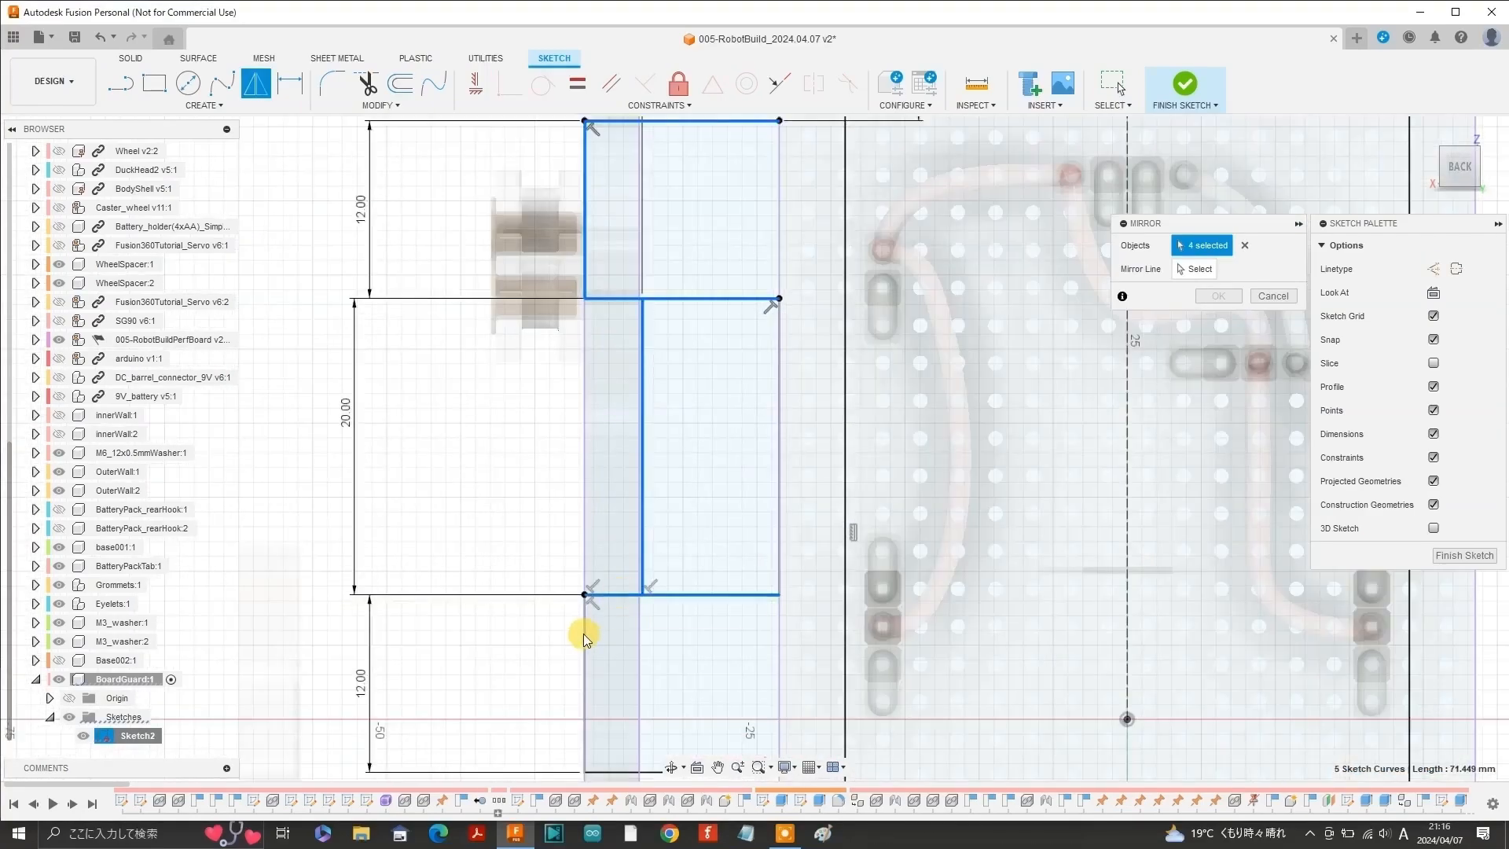
pyautogui.click(583, 633)
pyautogui.scroll(-2, 574, 420)
pyautogui.scroll(-3, 574, 419)
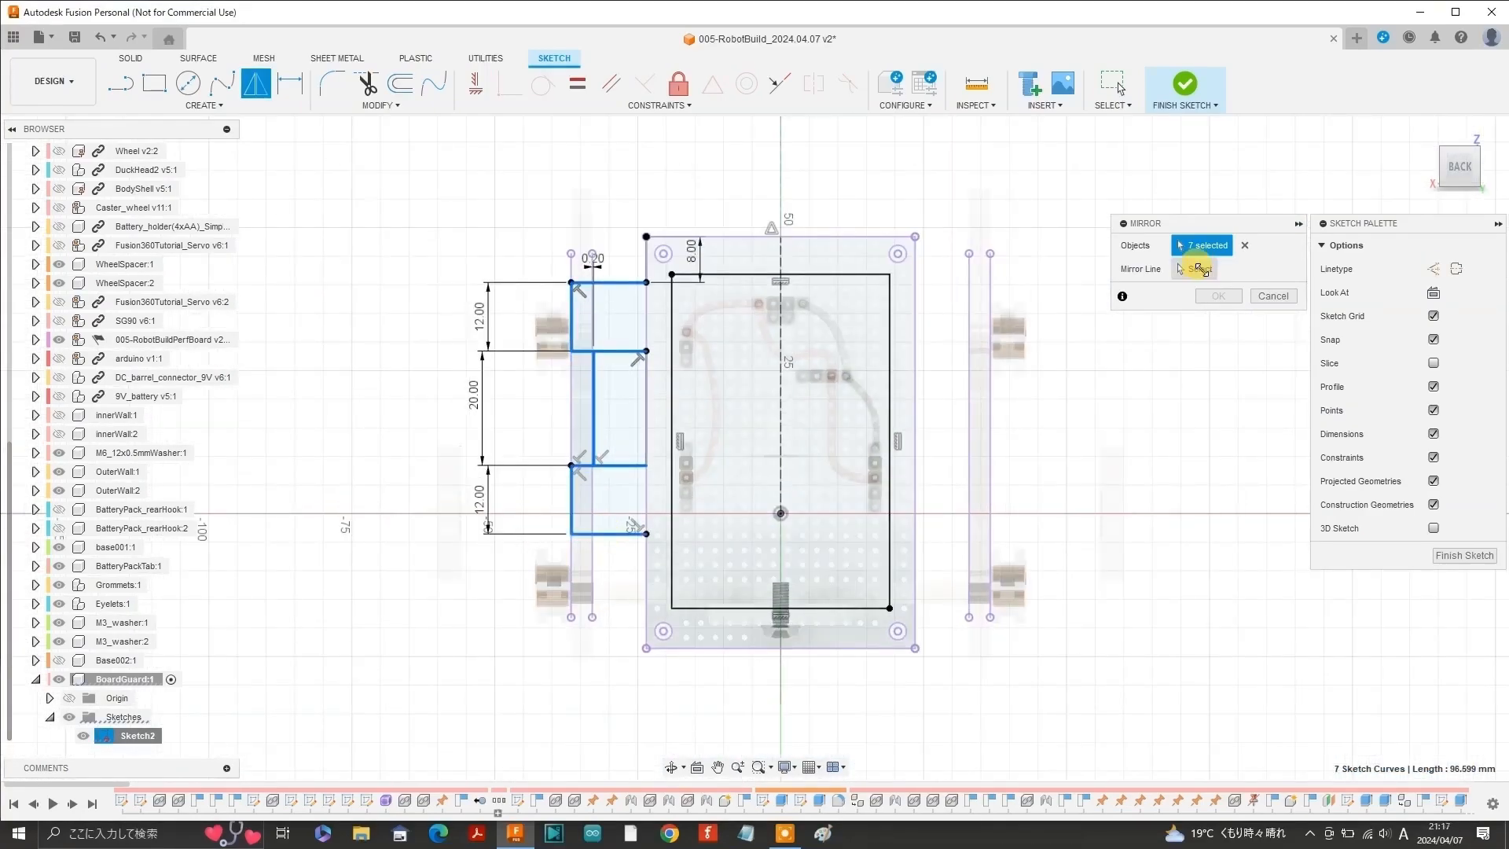
pyautogui.click(782, 381)
pyautogui.click(1217, 296)
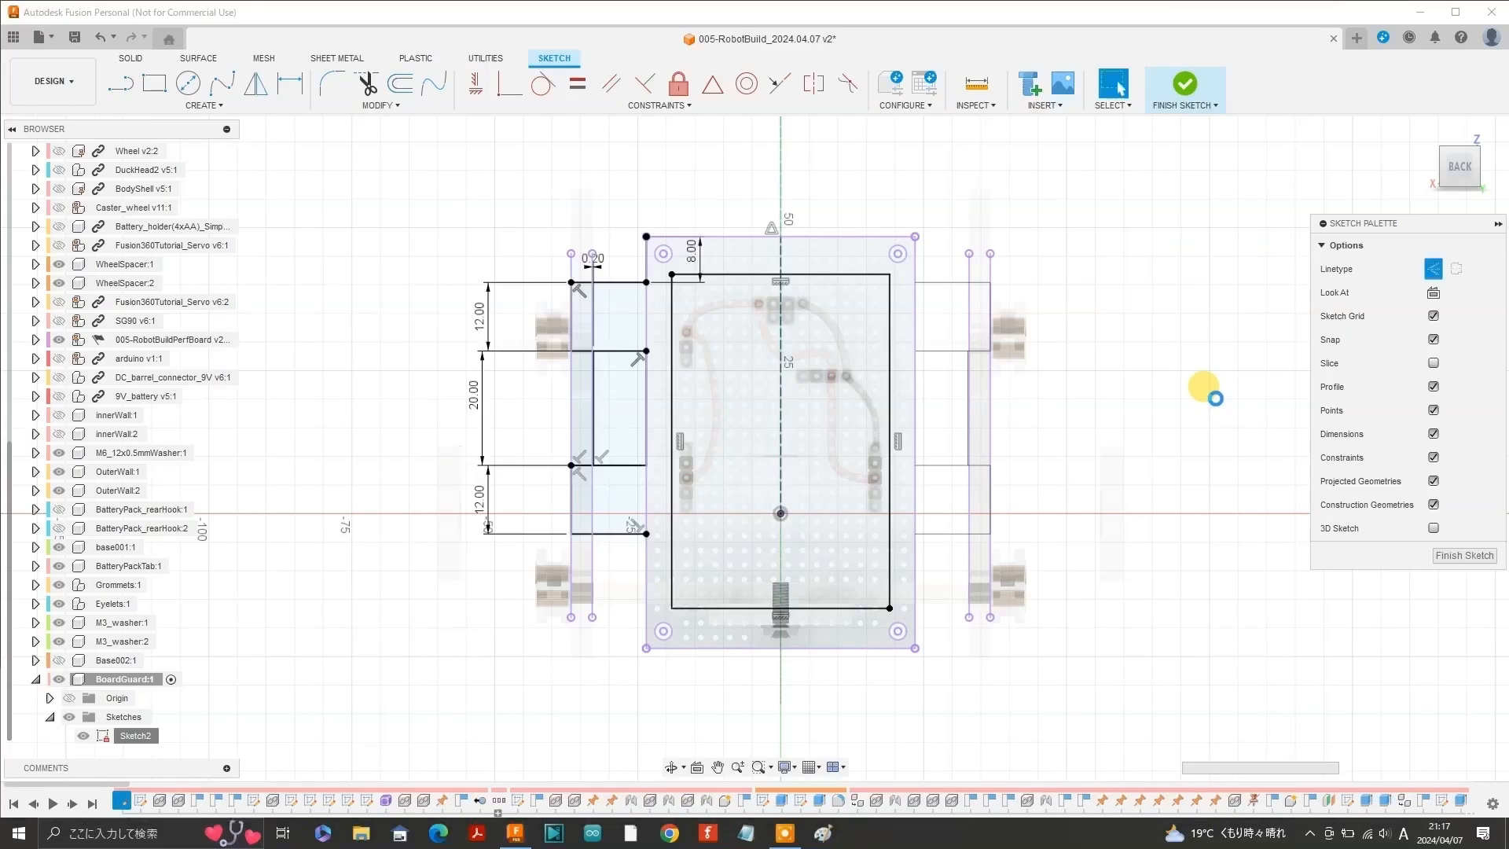
# Draw a vertical construction line near the board's left edge, spanning the 20 mm gap between the left tabs.
pyautogui.click(120, 82)
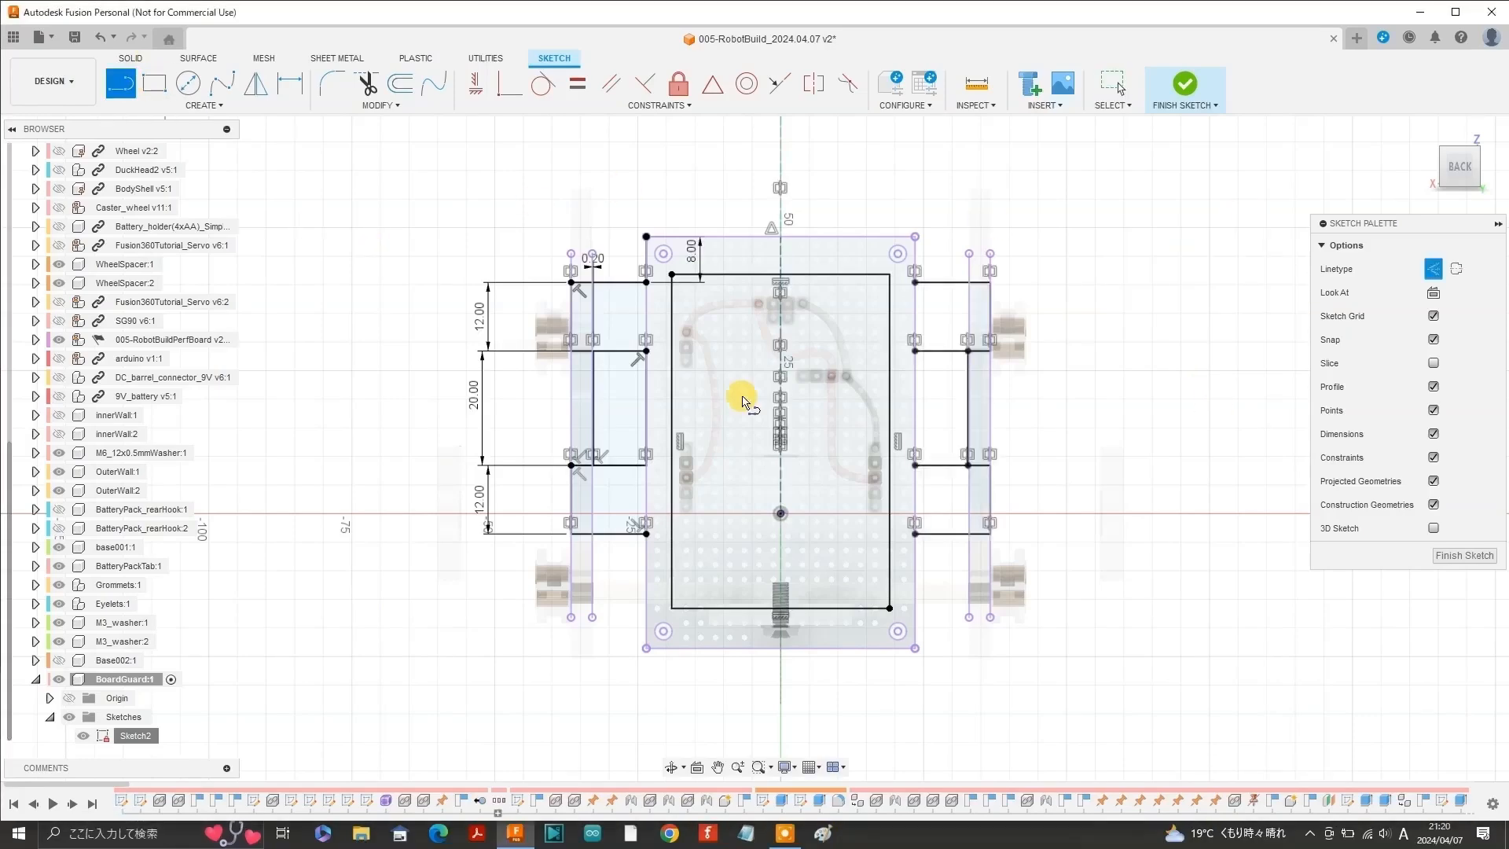
pyautogui.scroll(3, 647, 470)
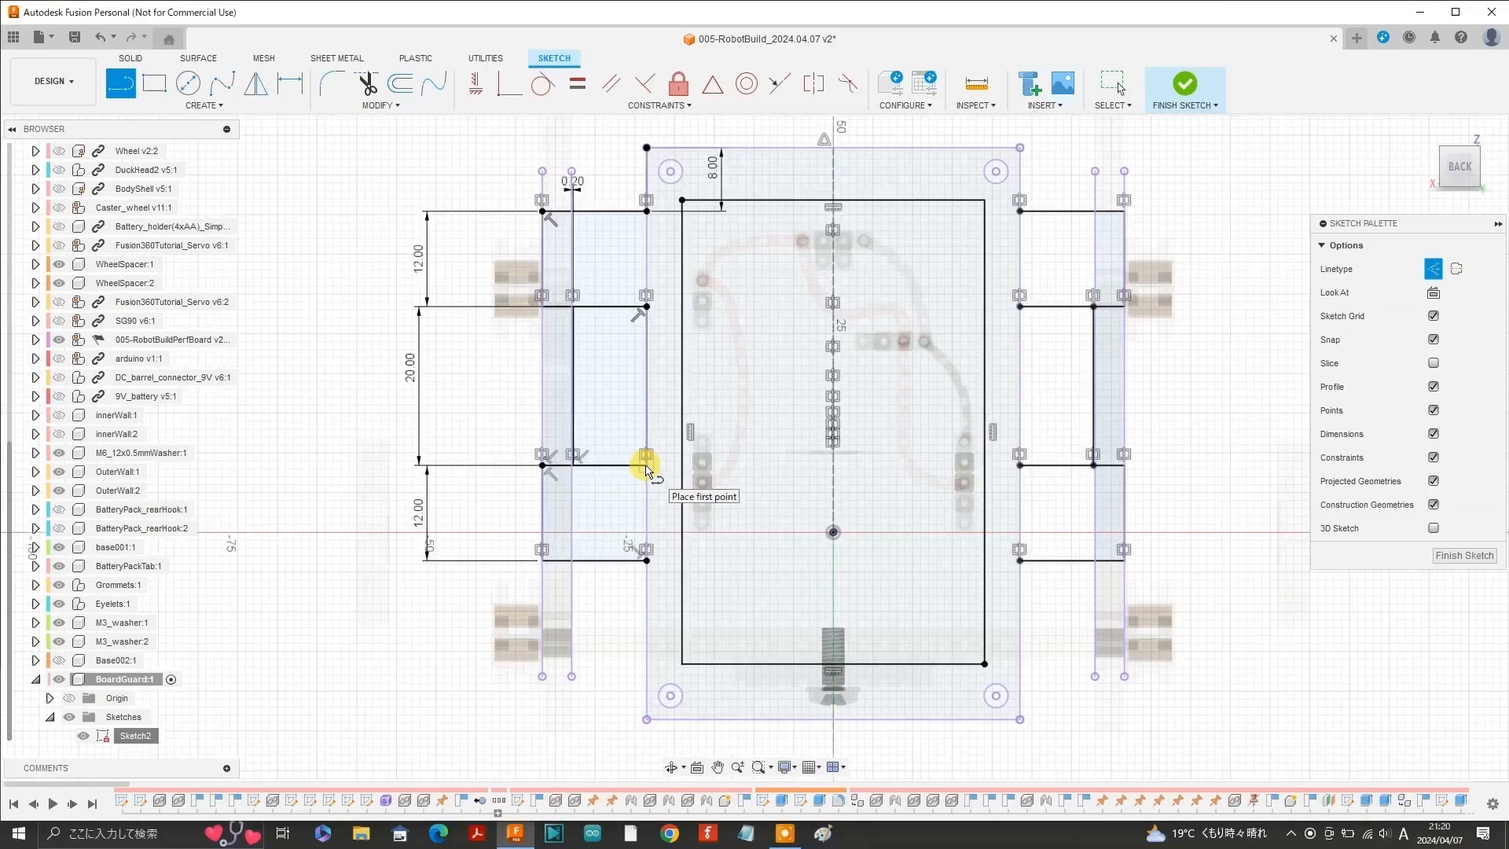
pyautogui.click(632, 466)
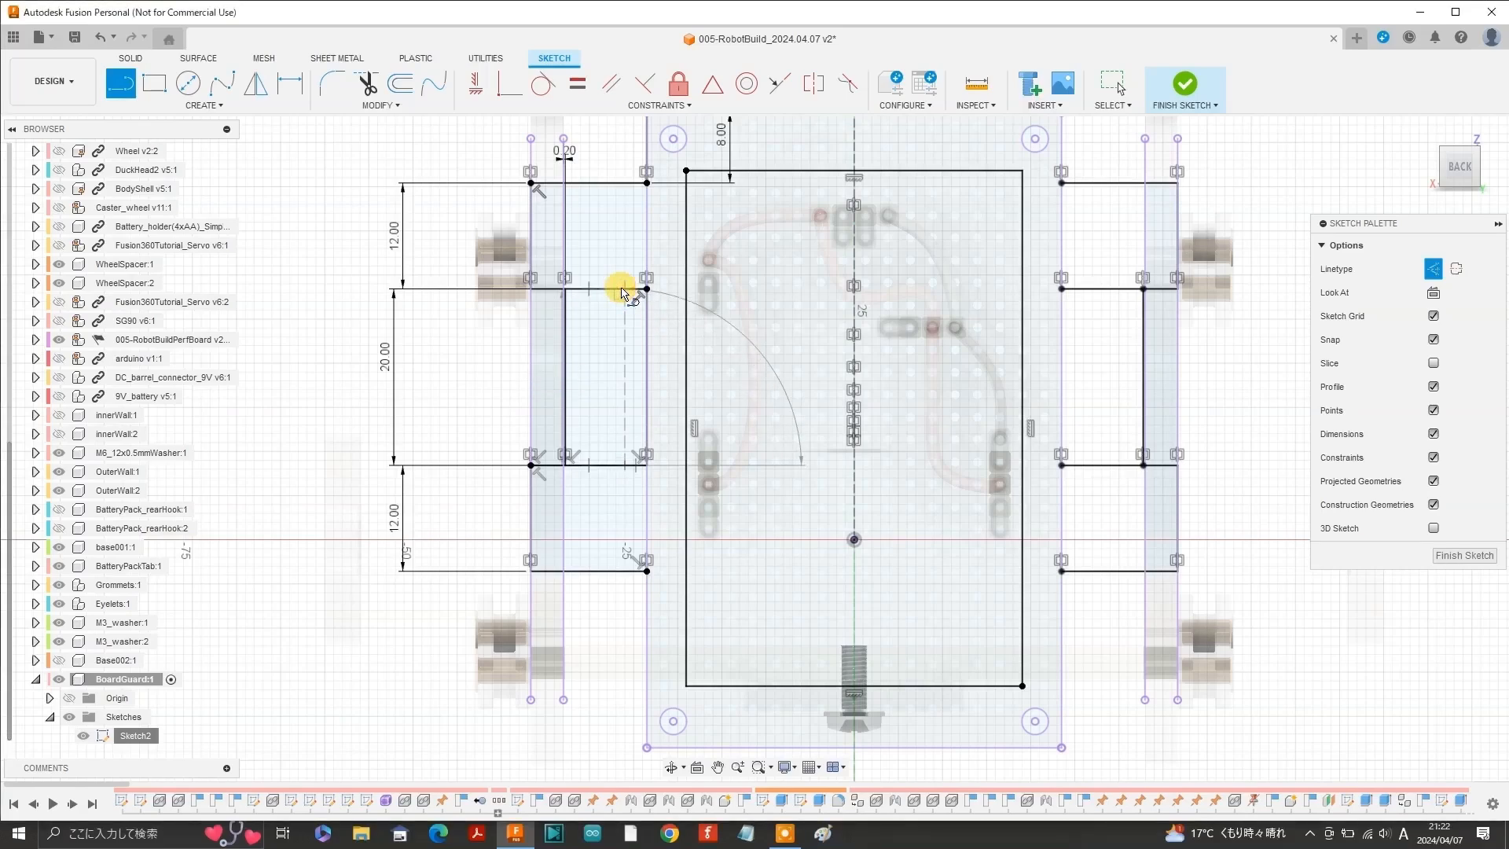
pyautogui.click(622, 288)
# Dimension the vertical construction line between the left tabs 2.5 mm from the board's left edge.
pyautogui.press('d')
pyautogui.click(625, 335)
pyautogui.click(647, 341)
pyautogui.click(628, 234)
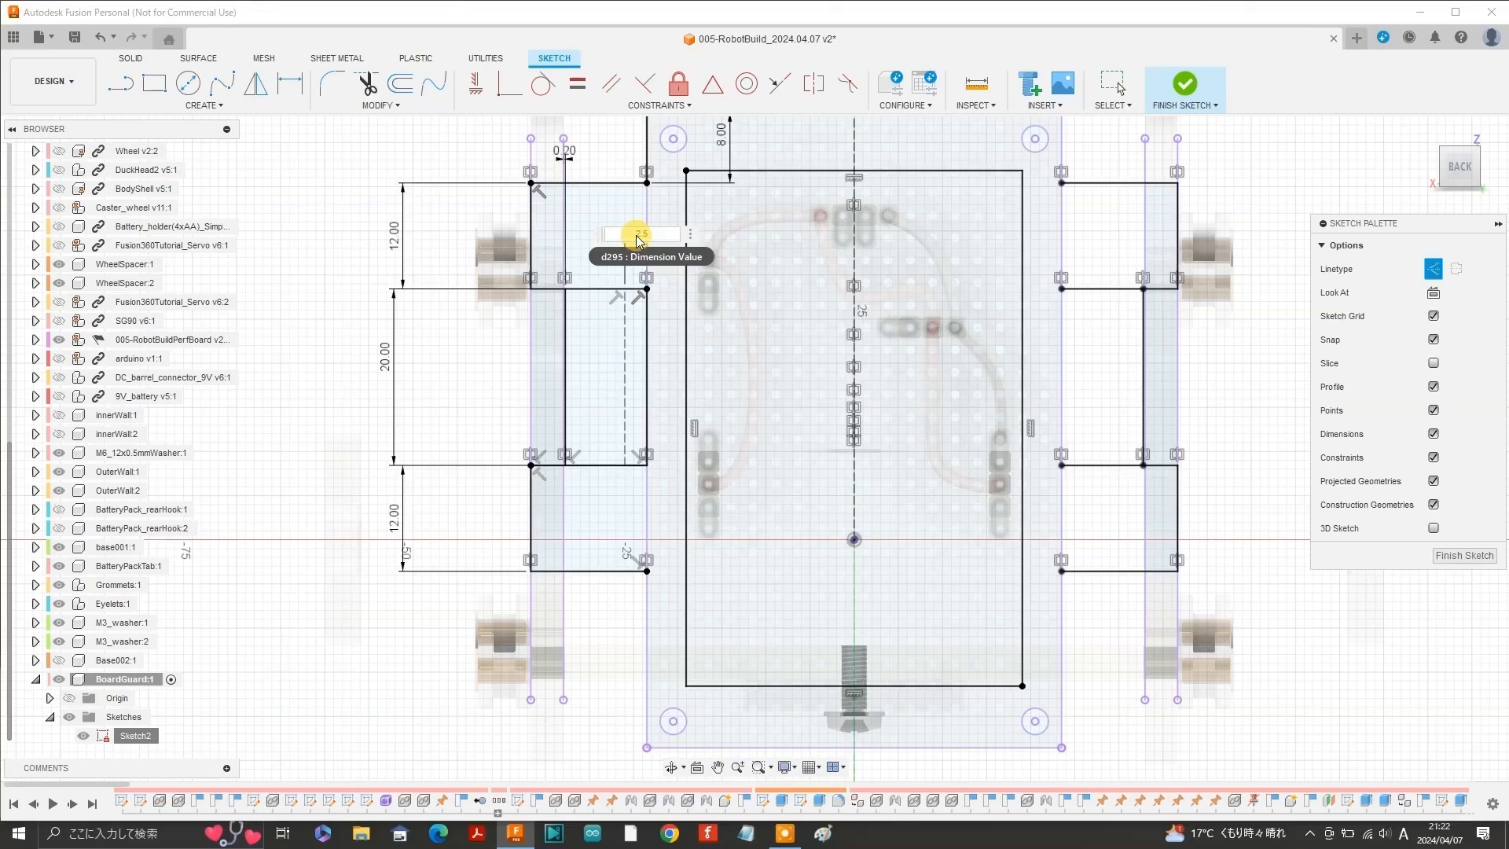
pyautogui.press('Return')
# Draw a center-to-center slot along the 20 mm vertical construction line between the left tabs.
pyautogui.click(230, 105)
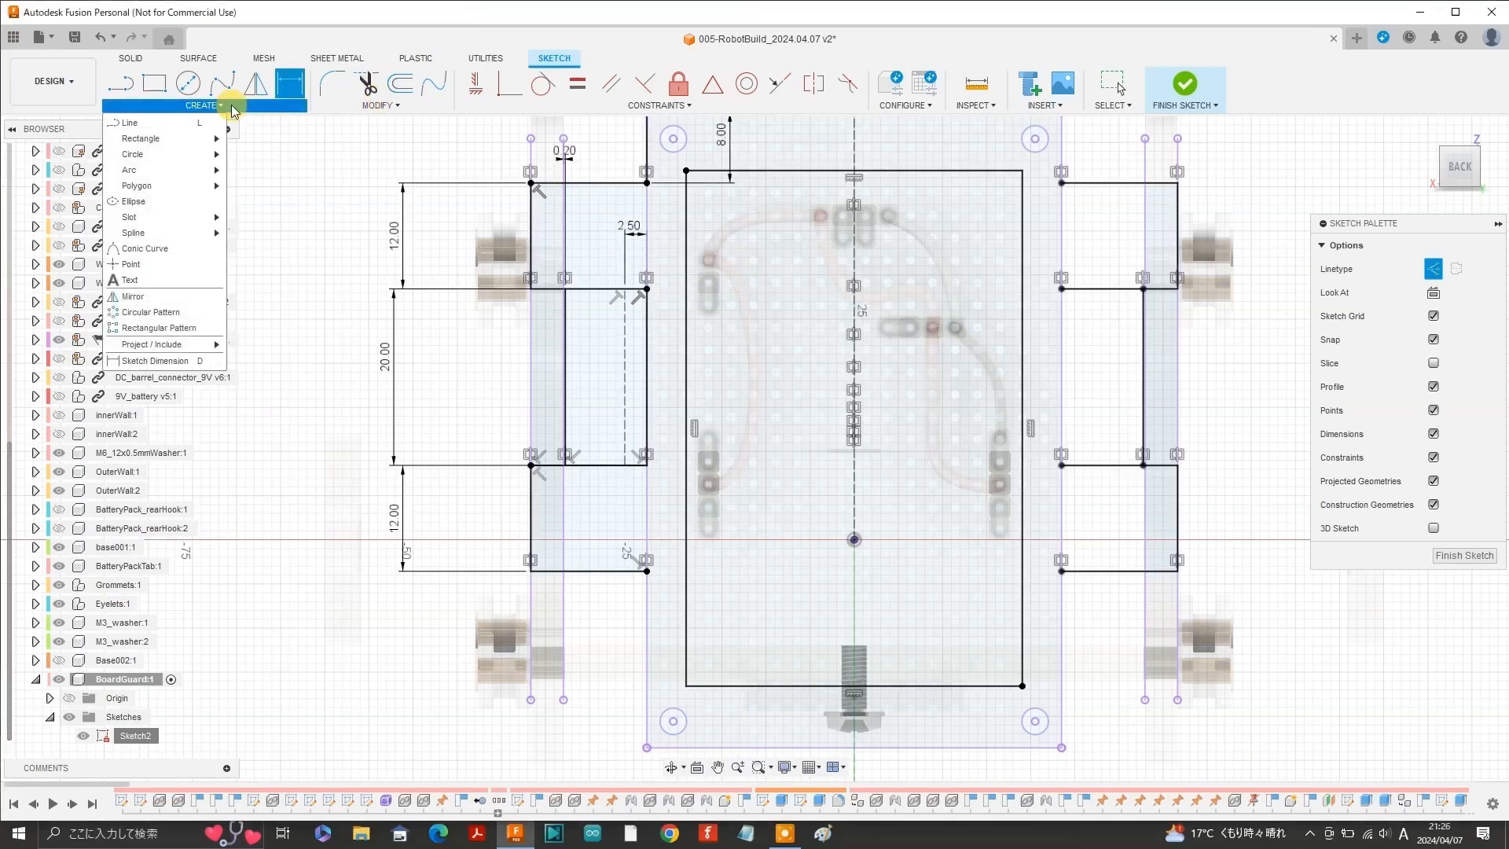
pyautogui.moveTo(209, 217)
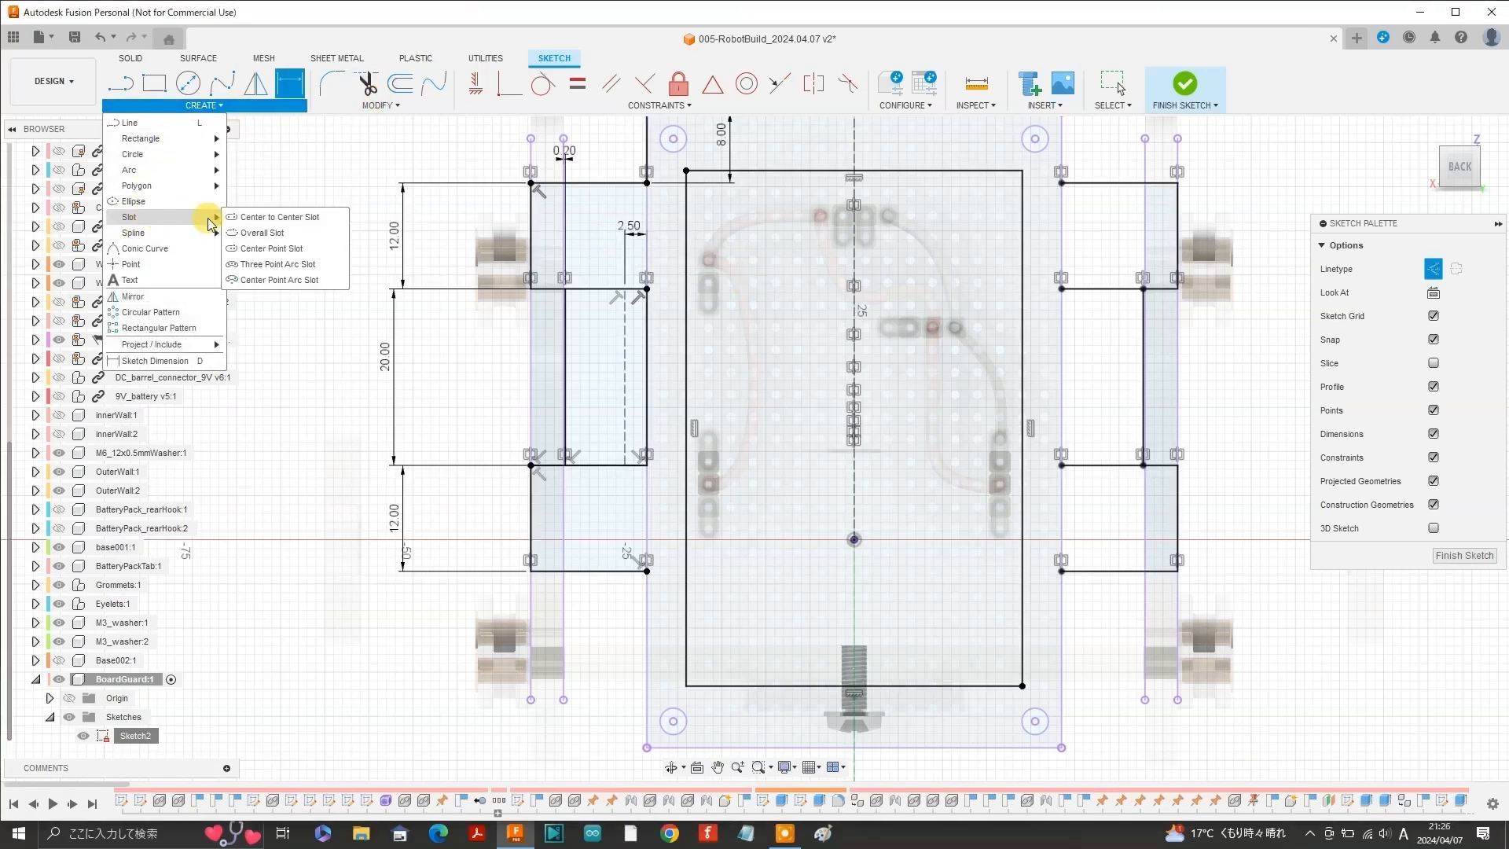
pyautogui.click(271, 217)
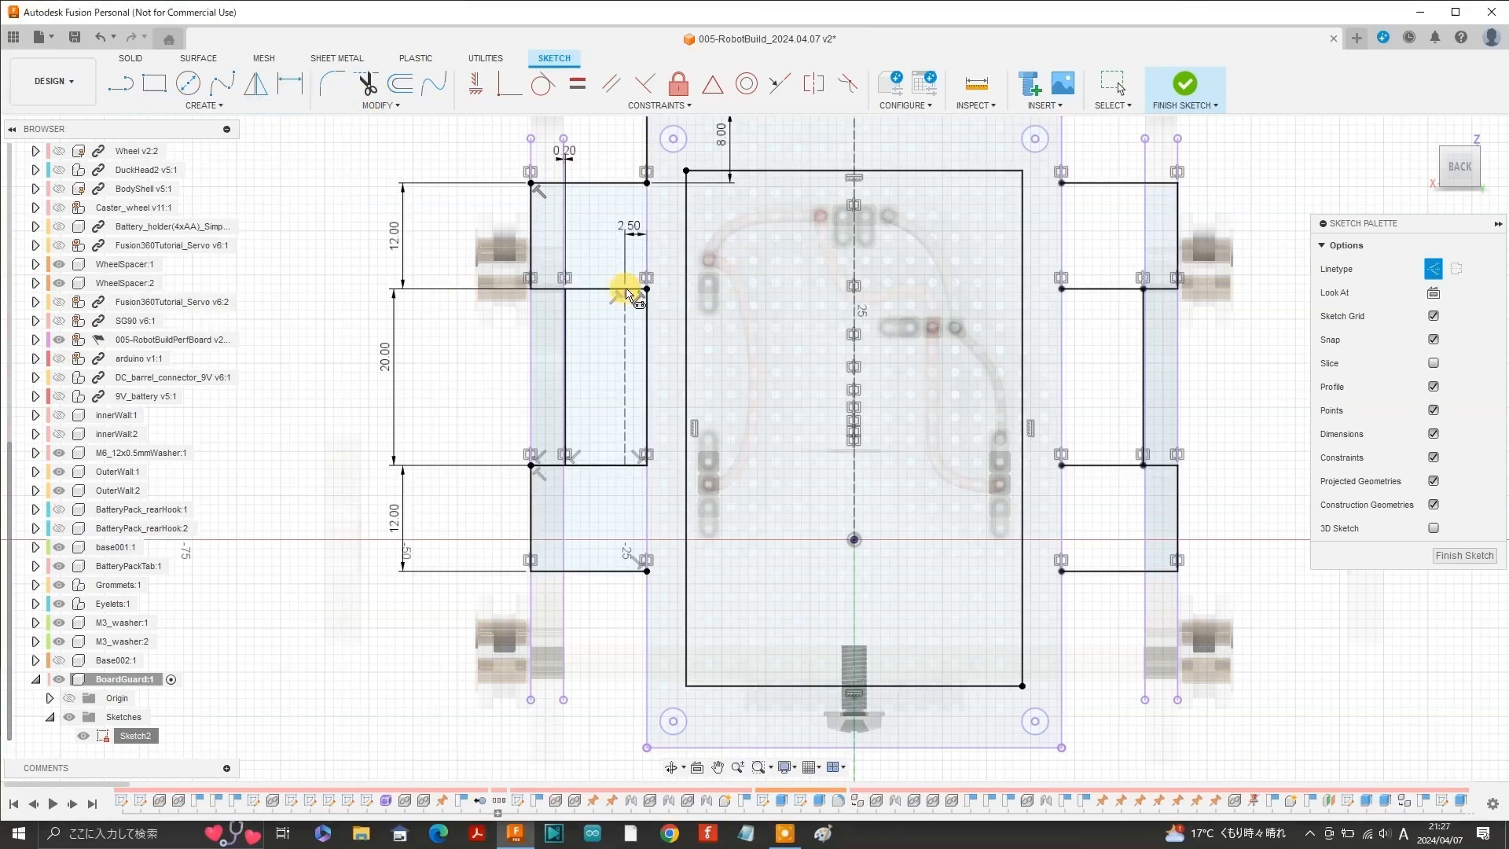
pyautogui.click(625, 466)
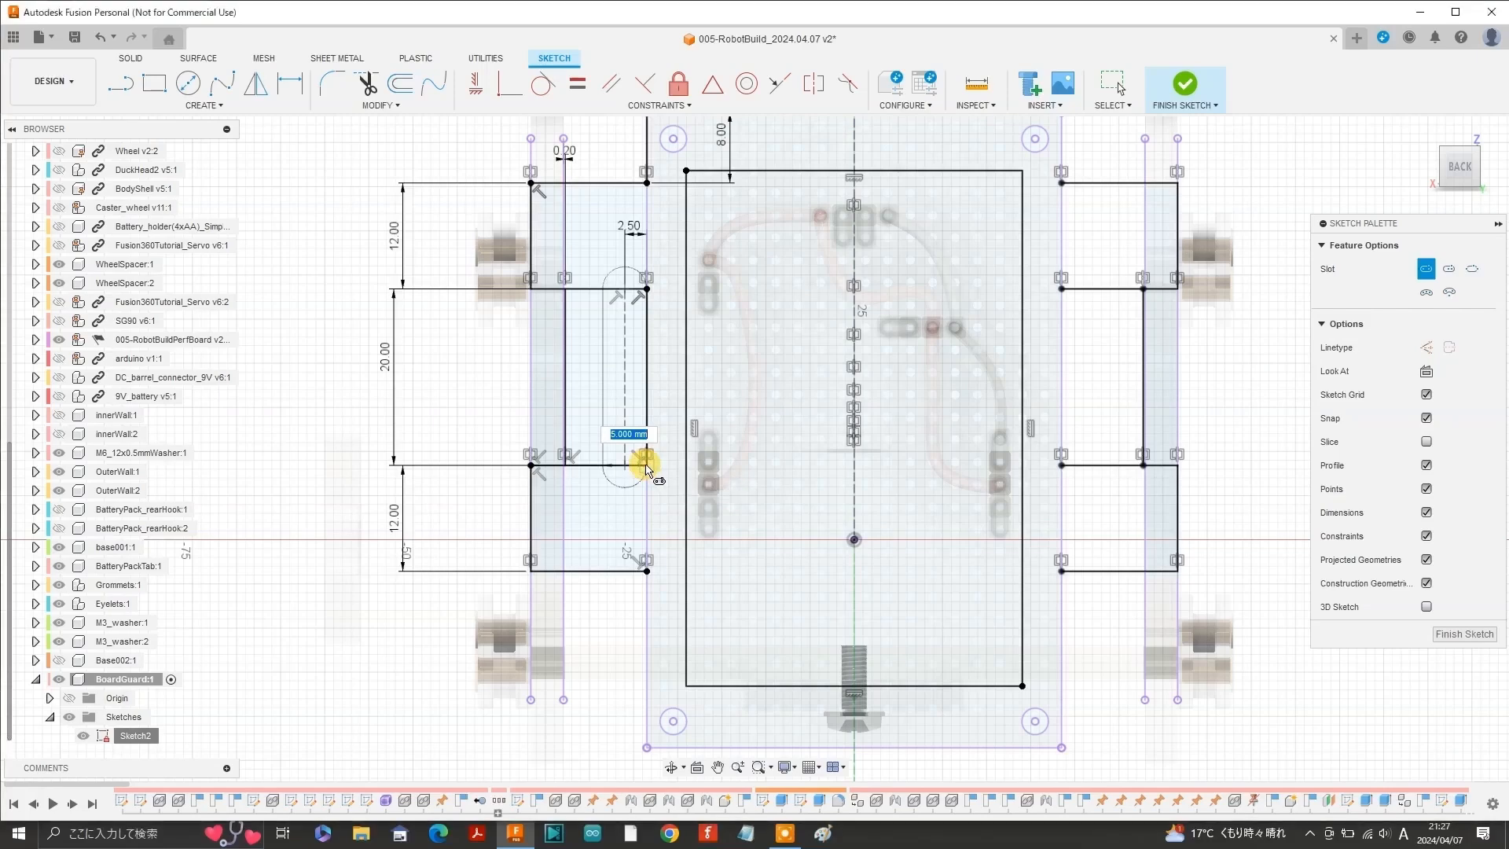
pyautogui.click(638, 467)
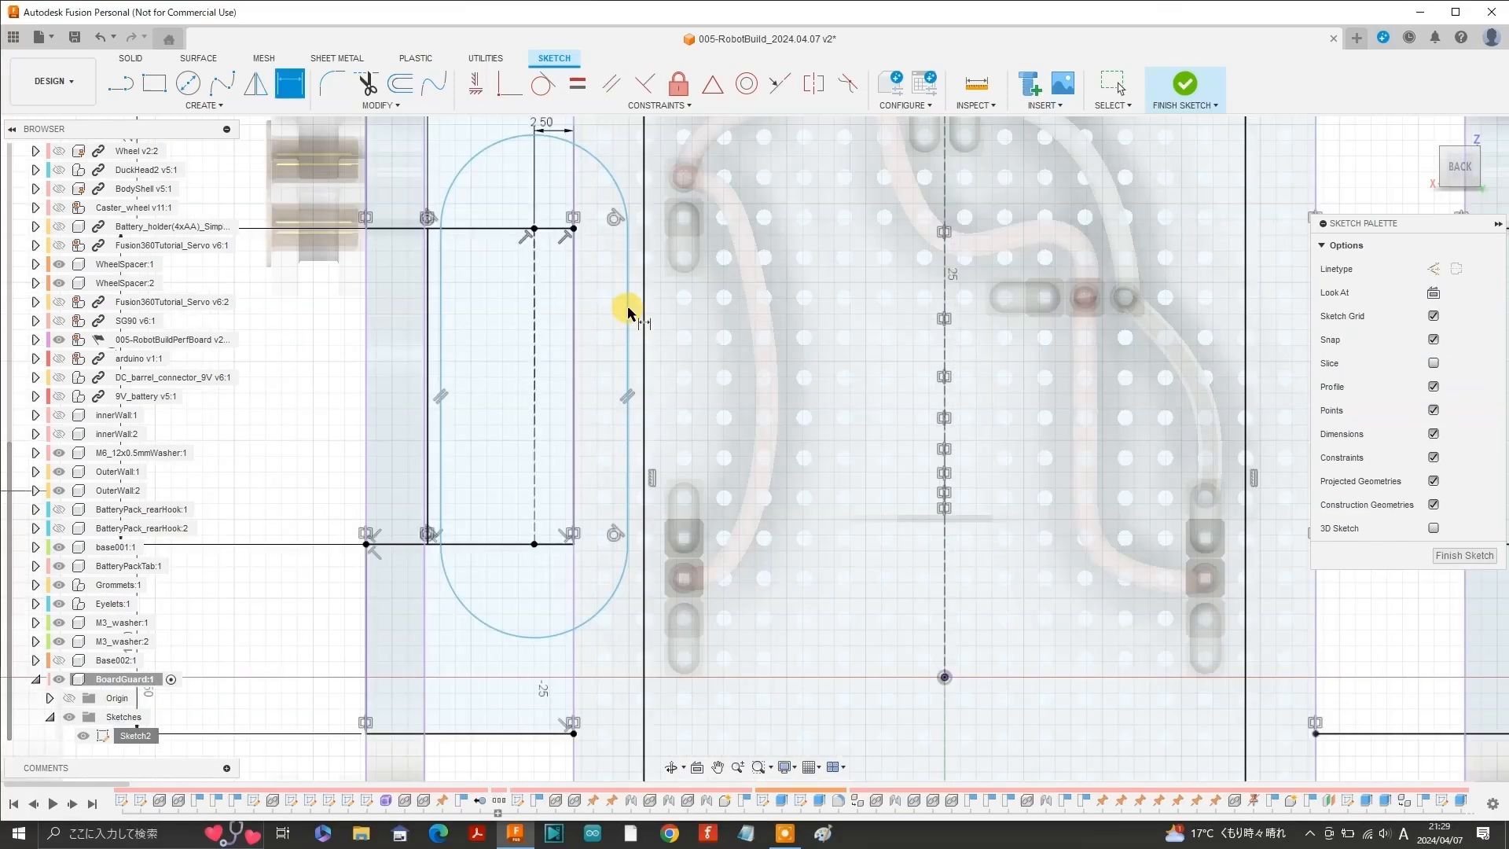
# Dimension the slot's straight side 2.5 mm from its vertical construction line.
pyautogui.click(628, 304)
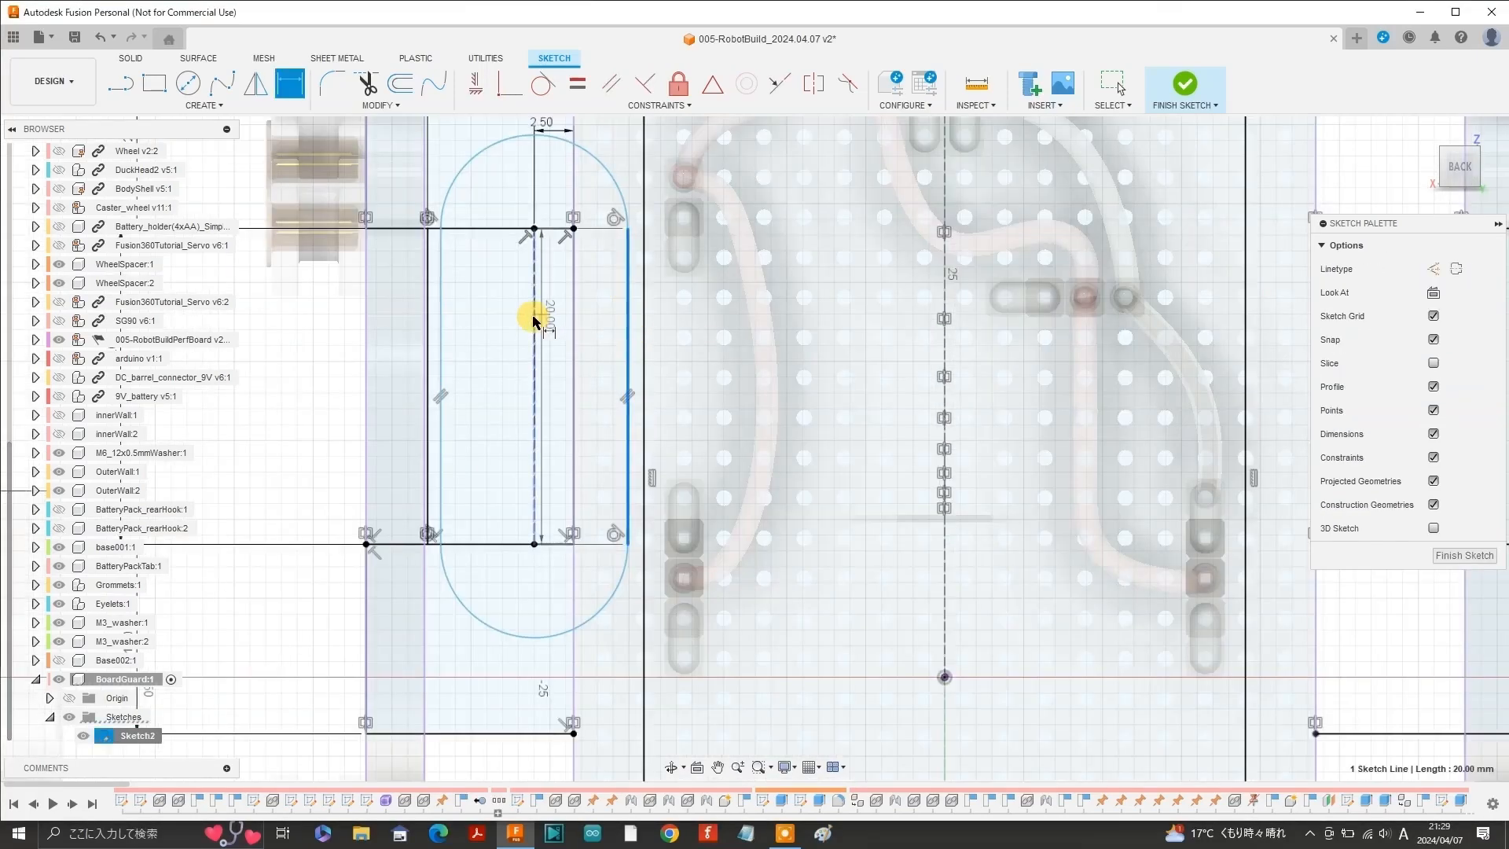
pyautogui.click(534, 320)
pyautogui.click(563, 186)
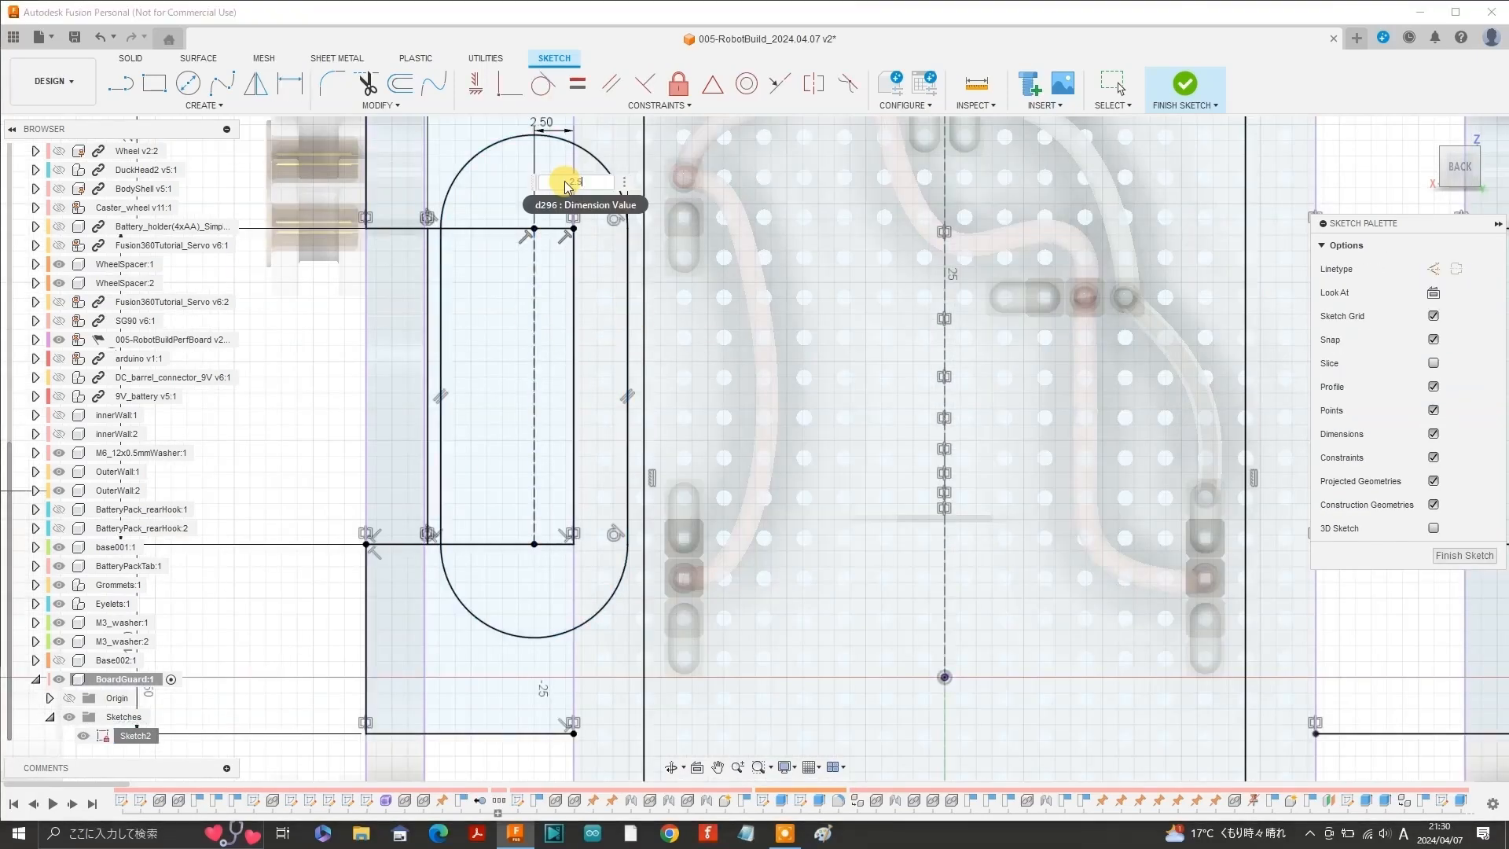
pyautogui.write('2.5')
pyautogui.press('Return')
pyautogui.scroll(-3, 570, 452)
pyautogui.press('Escape')
# Mirror the slot's two straight sides and two end arcs across the vertical construction centerline.
pyautogui.click(257, 84)
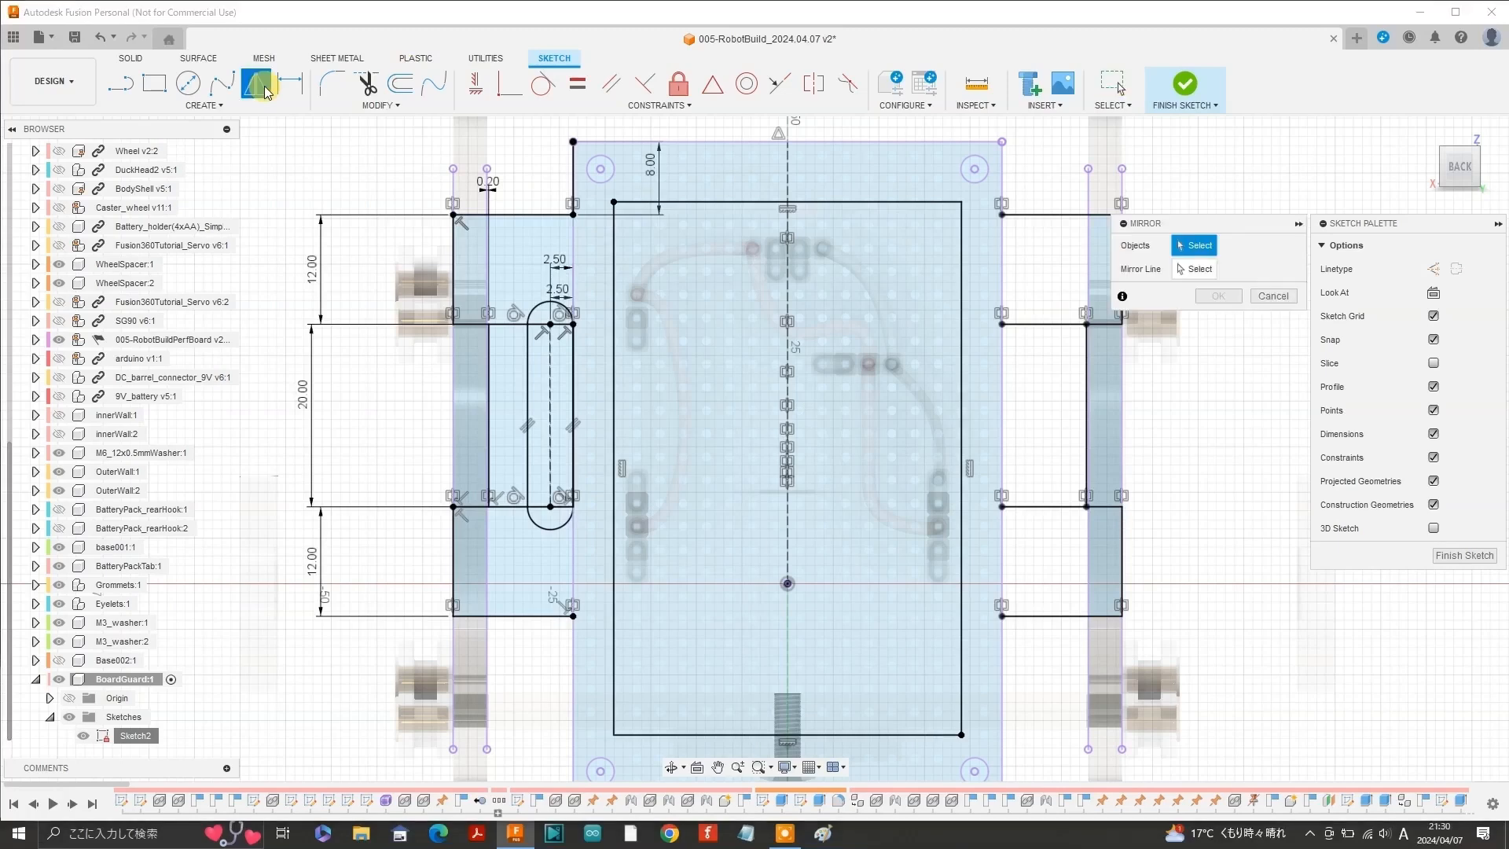
pyautogui.click(526, 354)
pyautogui.click(550, 304)
pyautogui.click(573, 364)
pyautogui.click(563, 524)
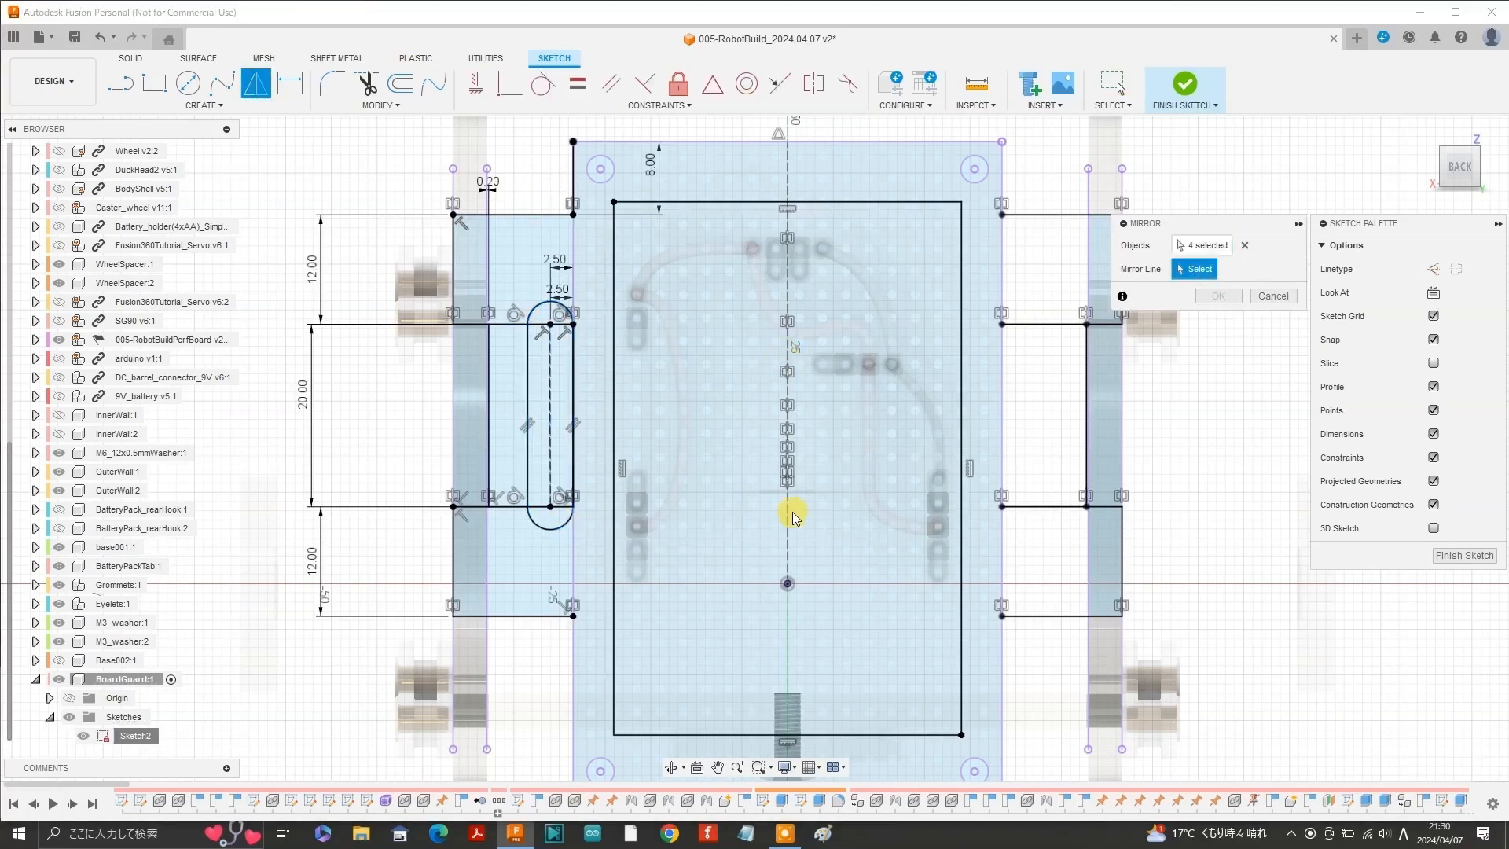
pyautogui.click(789, 562)
pyautogui.click(1218, 295)
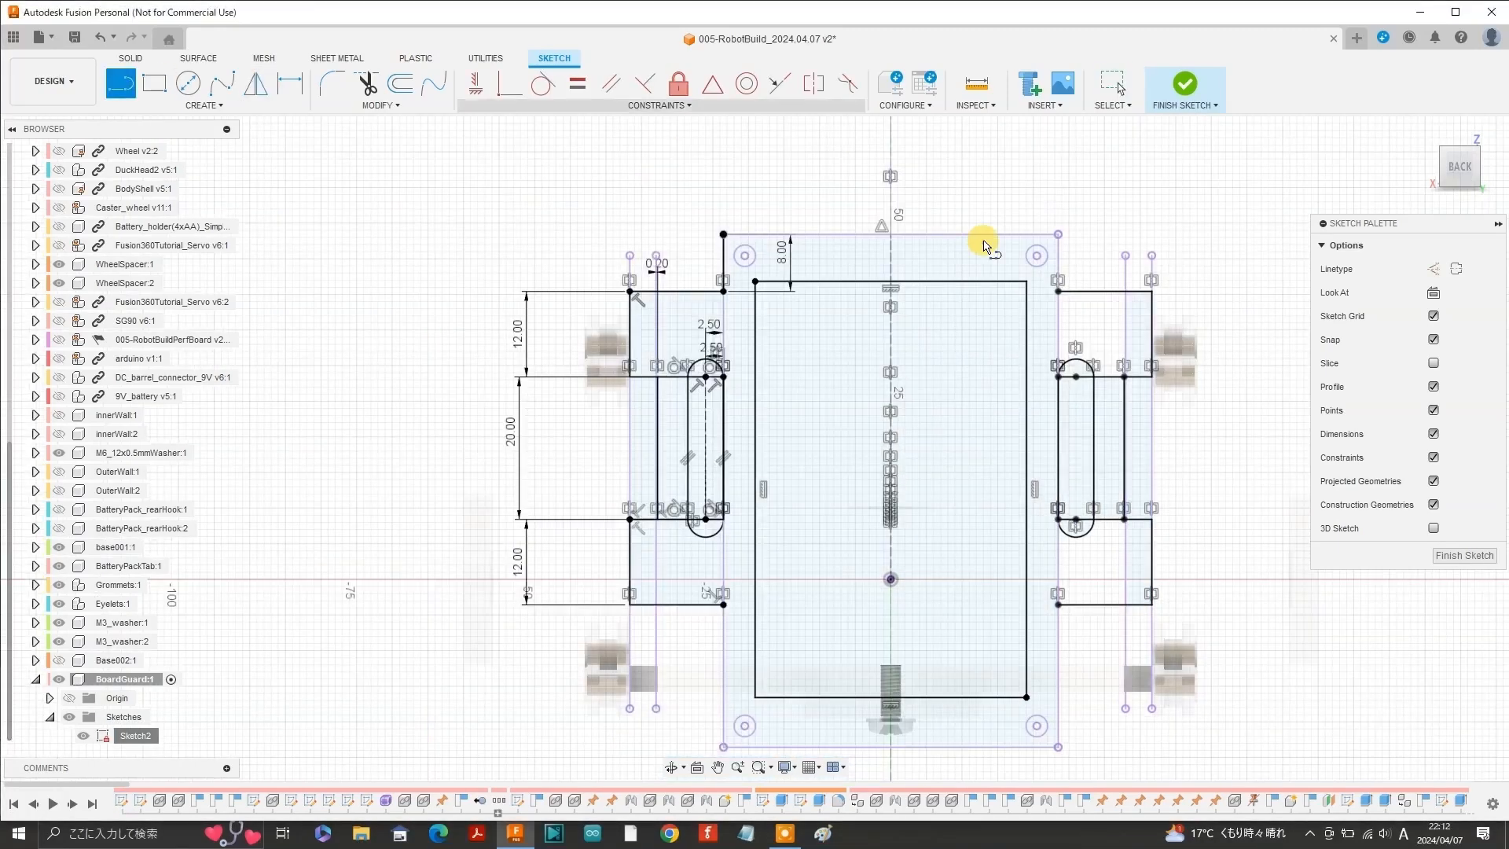
# Draw the missing outline lines along the board's top, side and bottom edges to close the frame between the tabs, and finish the sketch.
pyautogui.click(1058, 292)
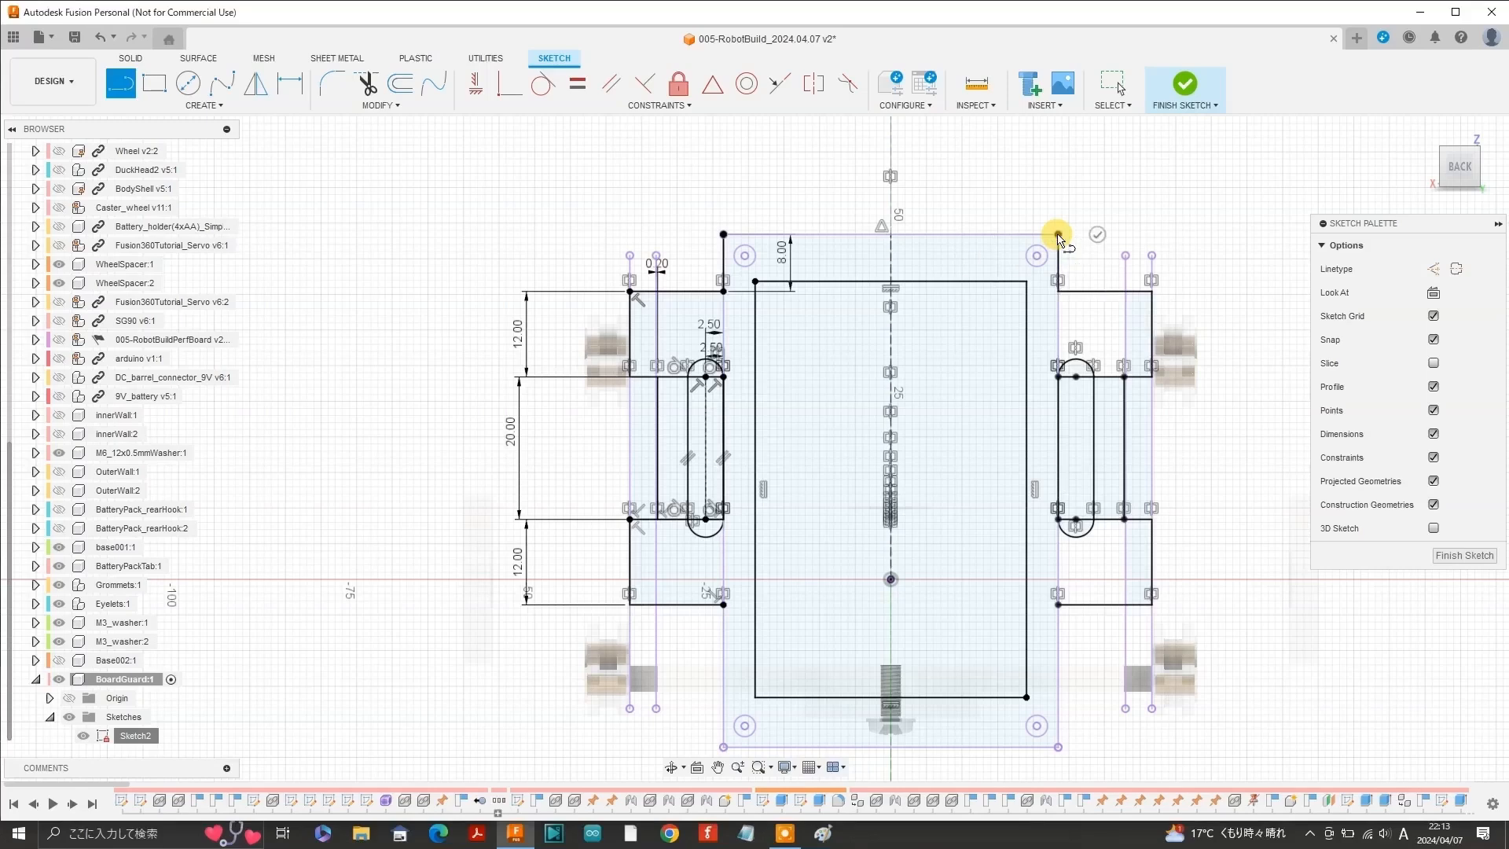
pyautogui.click(1058, 604)
pyautogui.click(1058, 747)
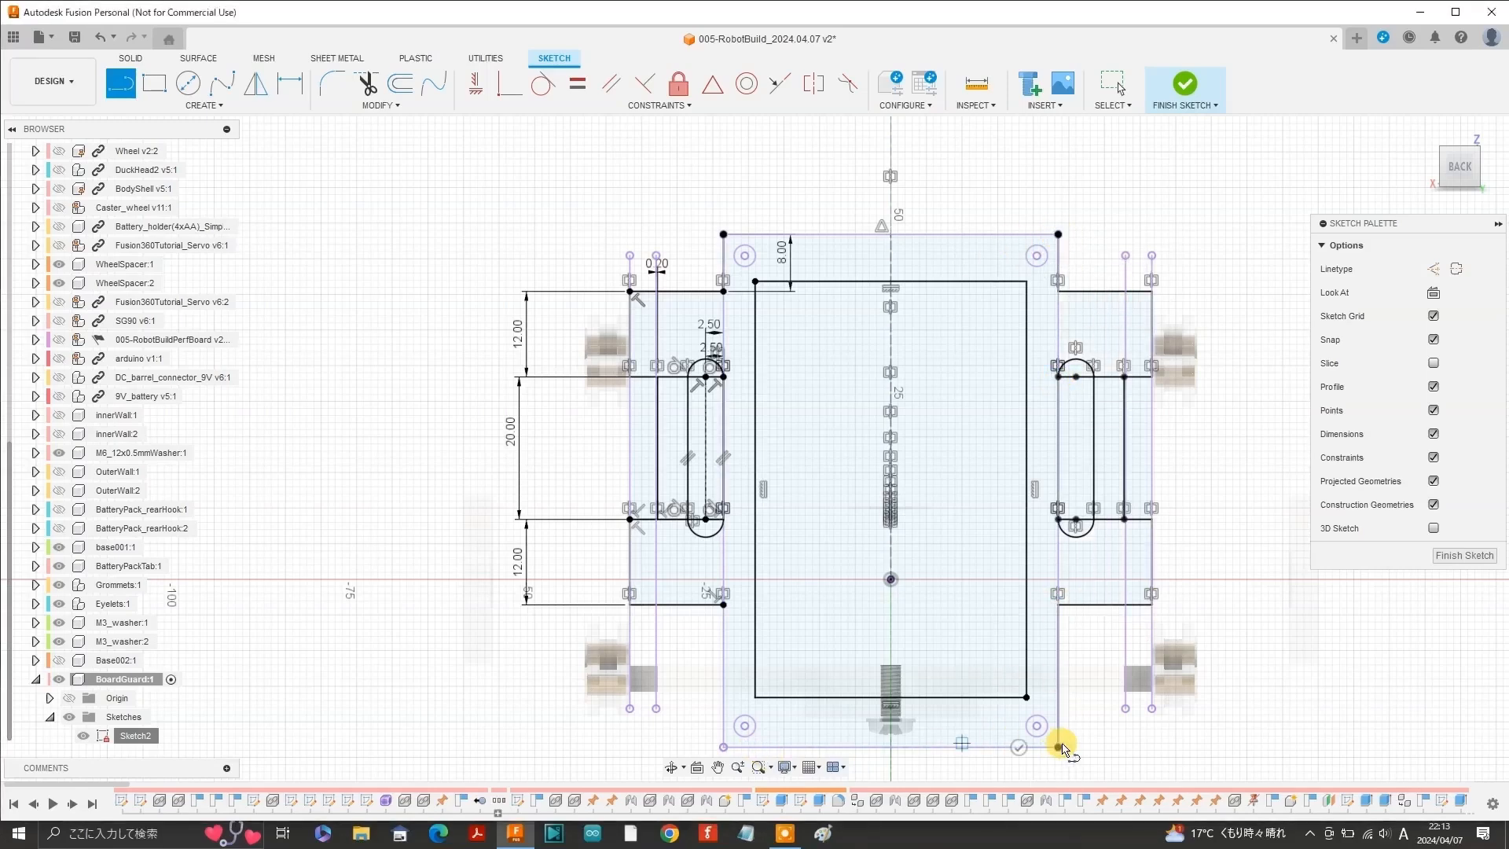
pyautogui.click(723, 747)
pyautogui.click(723, 604)
pyautogui.click(724, 234)
pyautogui.click(1058, 234)
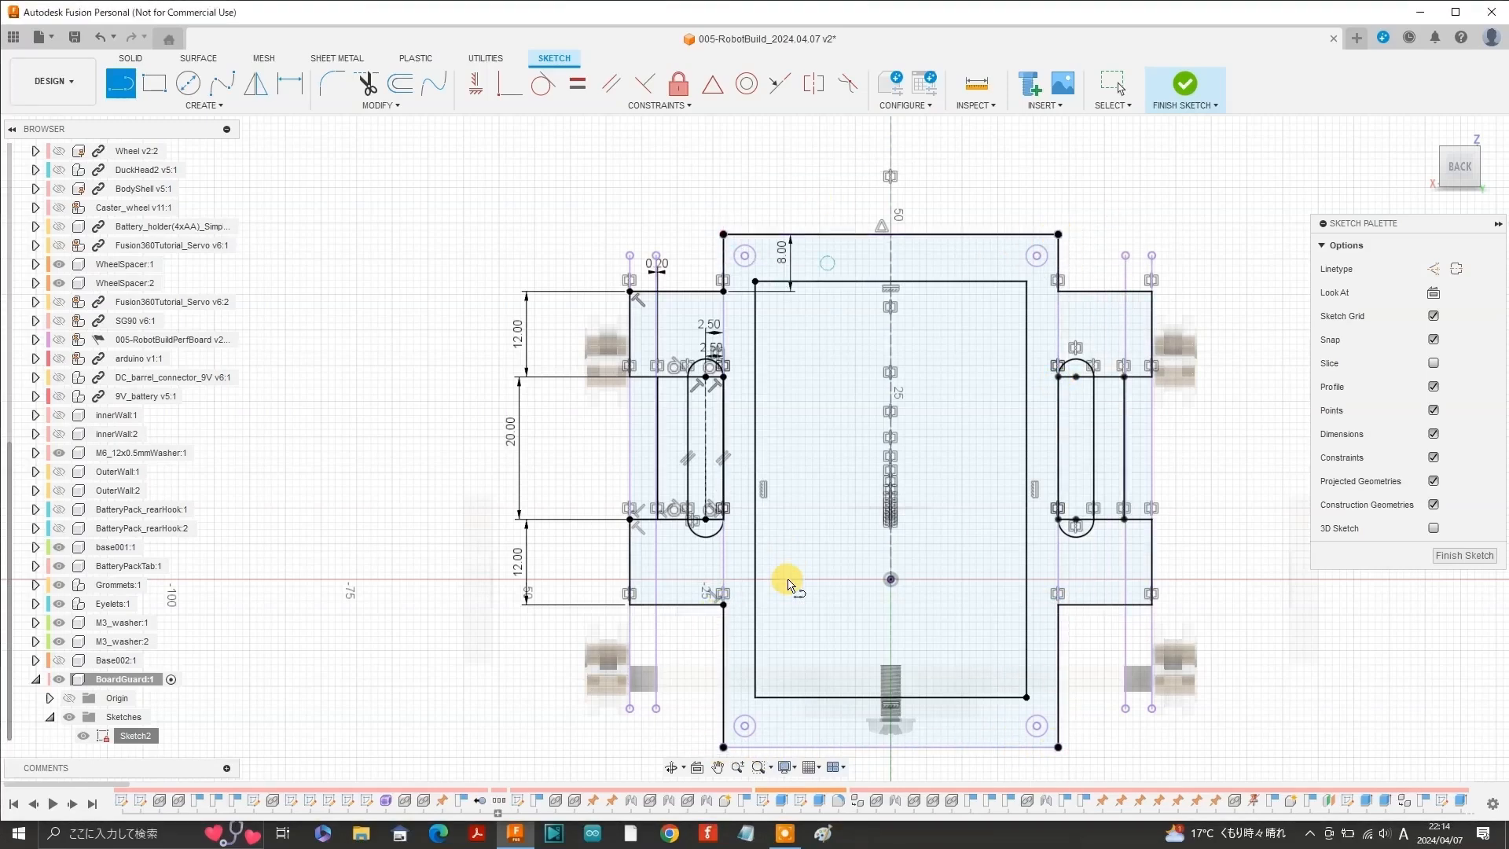
pyautogui.scroll(-2, 782, 579)
pyautogui.click(746, 620)
pyautogui.click(1004, 620)
pyautogui.click(1184, 84)
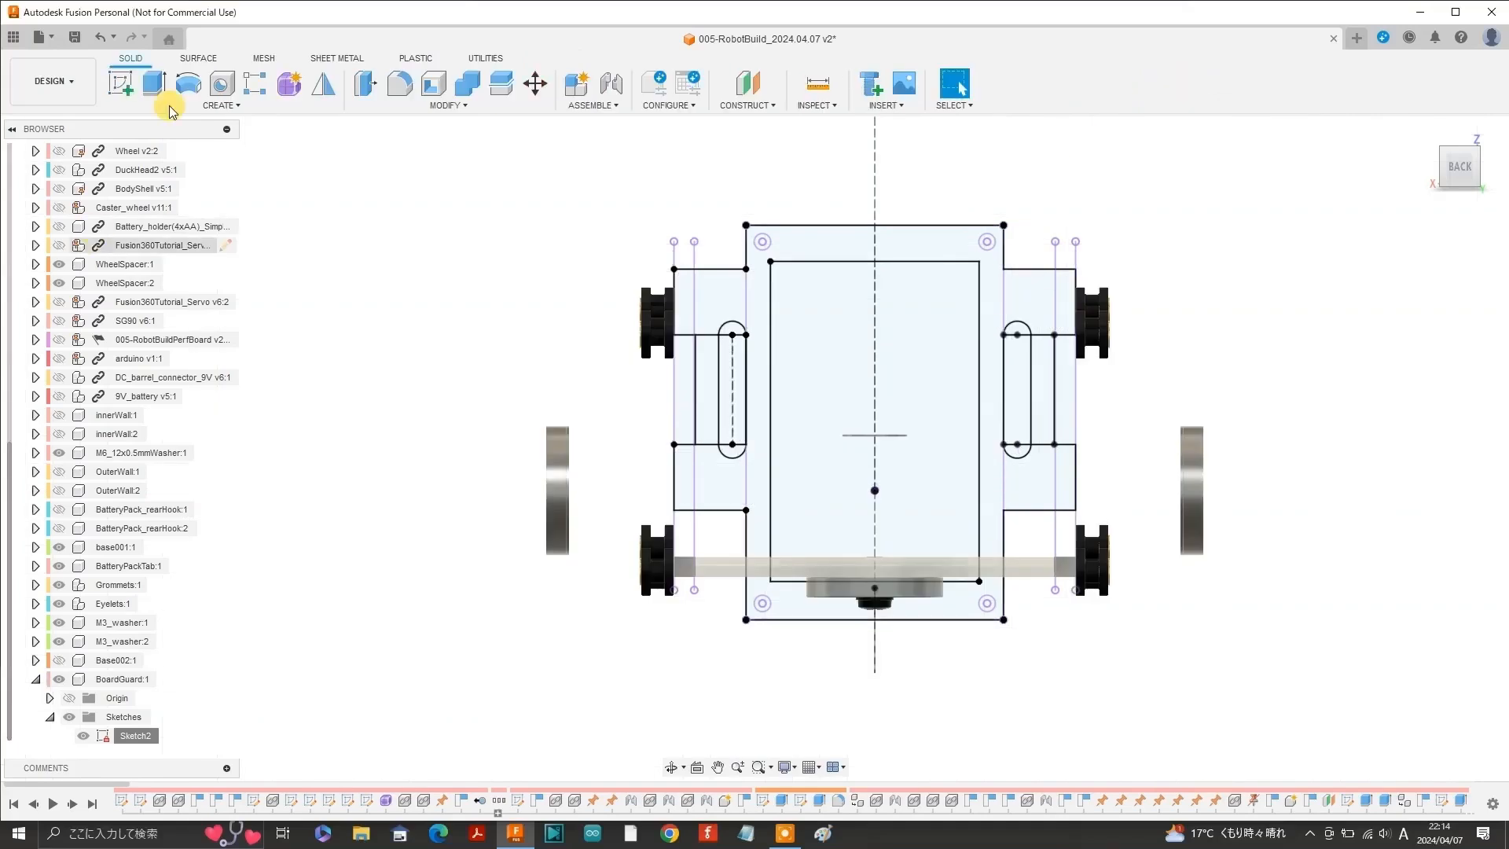
# Start a new-body Extrude with the left and right tab regions and the frame region around the board as profiles.
pyautogui.click(153, 83)
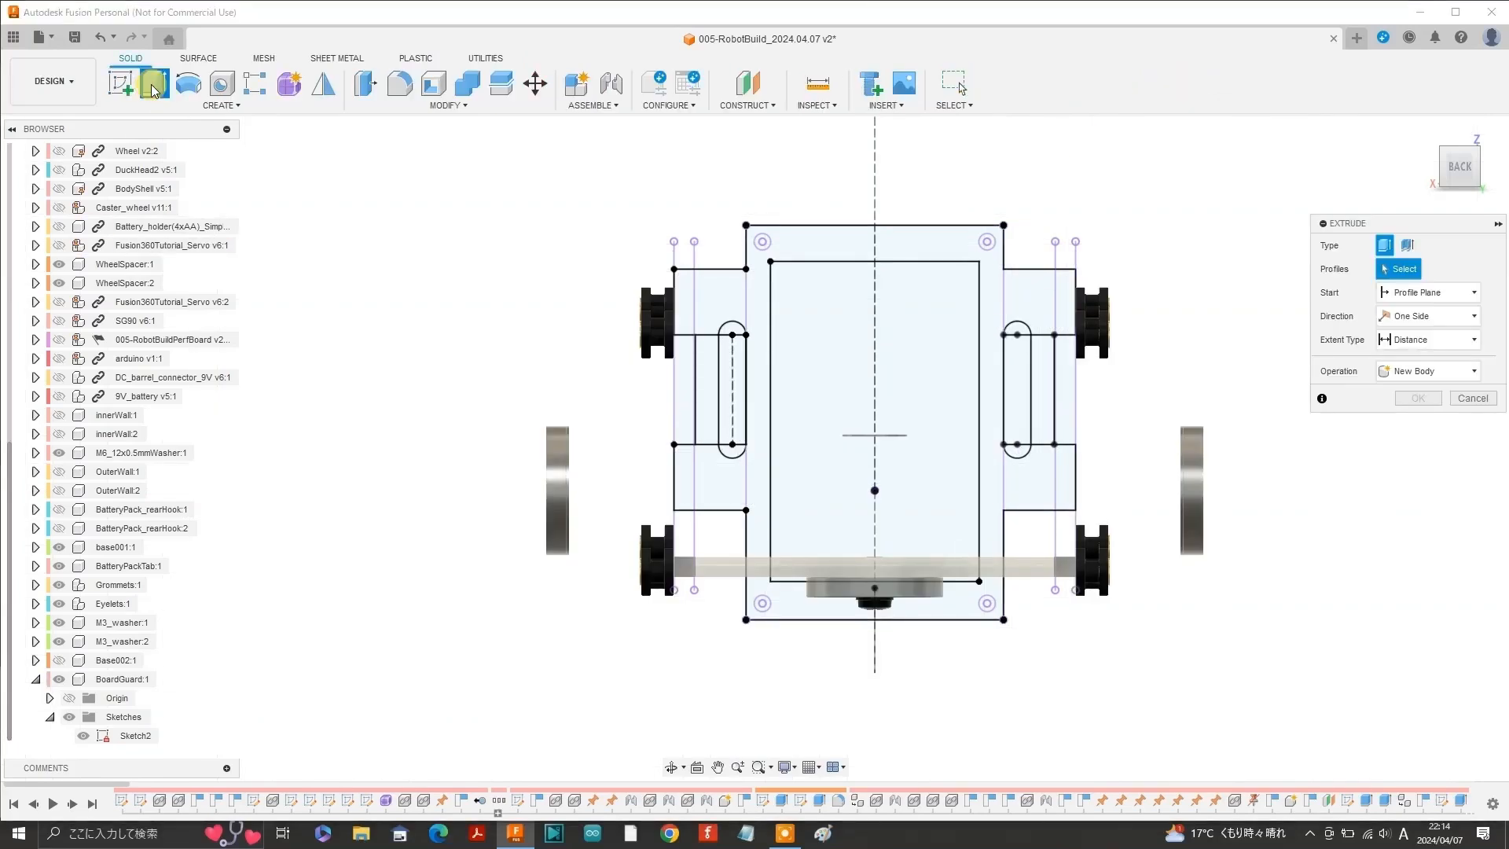
pyautogui.click(719, 480)
pyautogui.click(684, 481)
pyautogui.click(684, 305)
pyautogui.click(717, 301)
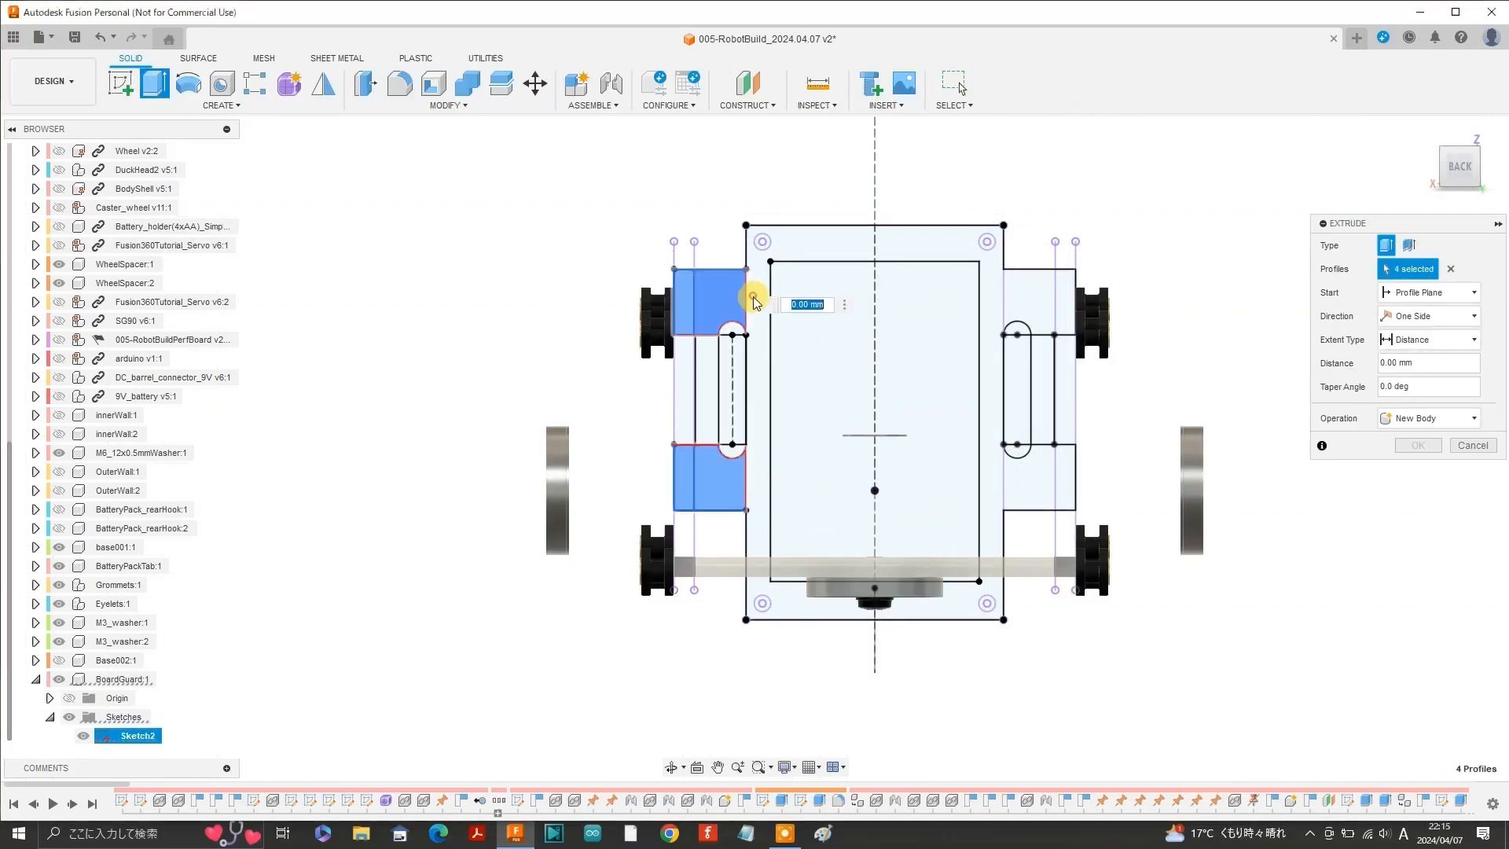
pyautogui.click(755, 297)
pyautogui.click(1028, 302)
pyautogui.click(1032, 478)
pyautogui.click(1066, 296)
# Add the small perf board hole regions within the frame to the Extrude profiles, leaving out the corner mounting holes.
pyautogui.scroll(6, 780, 258)
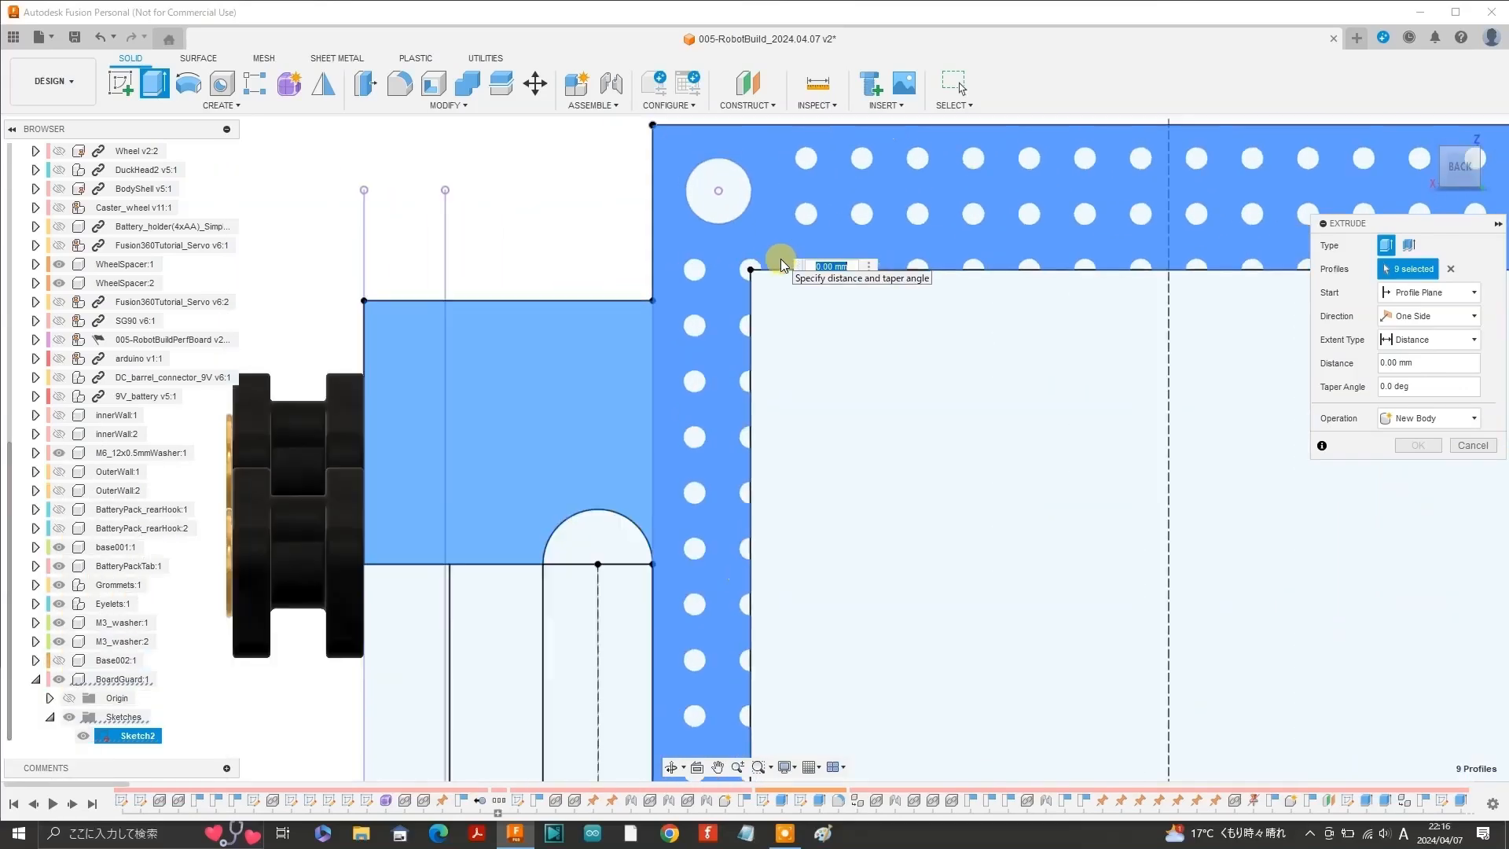
pyautogui.click(806, 158)
pyautogui.click(861, 159)
pyautogui.click(917, 159)
pyautogui.click(973, 159)
pyautogui.click(1029, 159)
pyautogui.moveTo(1250, 157)
pyautogui.mouseDown()
pyautogui.moveTo(1038, 210)
pyautogui.moveTo(692, 265)
pyautogui.moveTo(1253, 262)
pyautogui.mouseUp()
pyautogui.click(1253, 265)
pyautogui.click(1197, 157)
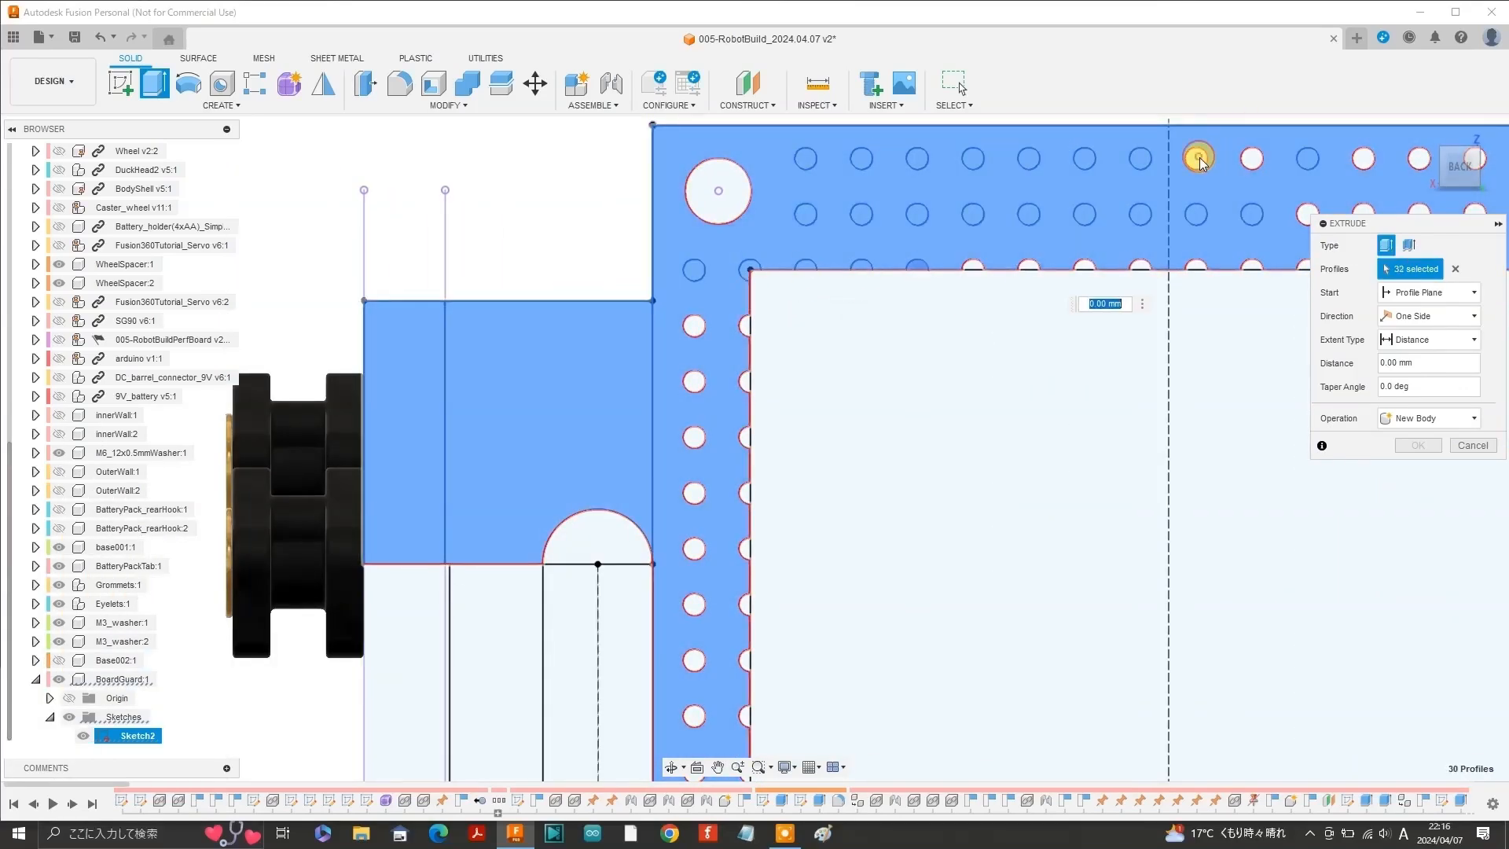
pyautogui.click(1252, 157)
pyautogui.click(1364, 156)
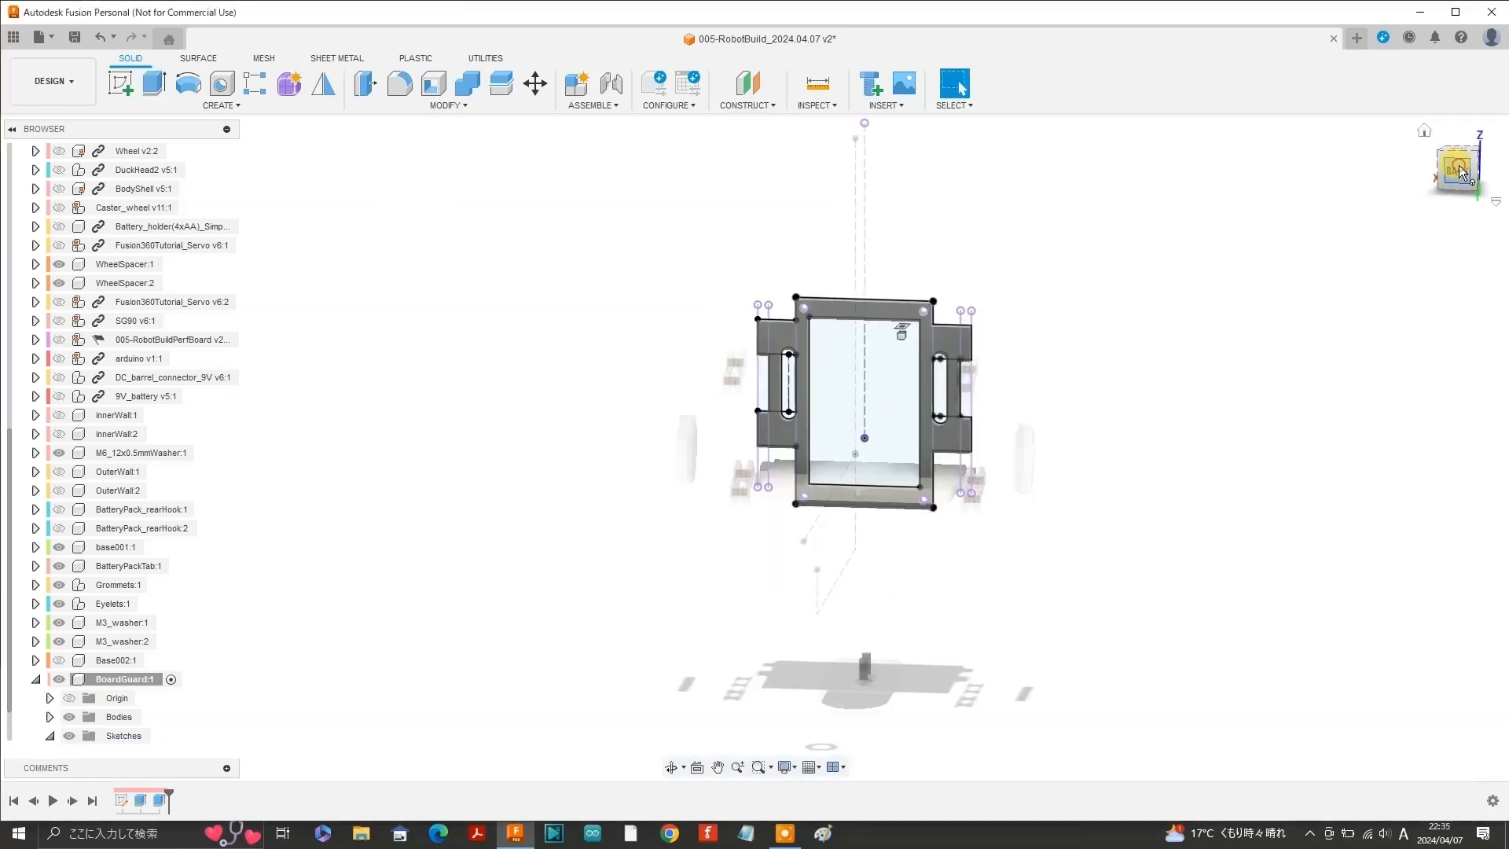
# Hide the BoardGuard sketch and activate the top-level robot assembly.
pyautogui.keyDown('shift'); pyautogui.moveTo(865, 361); pyautogui.dragTo(929, 343, button='middle'); pyautogui.keyUp('shift')
pyautogui.scroll(-1, 87, 731)
pyautogui.click(84, 735)
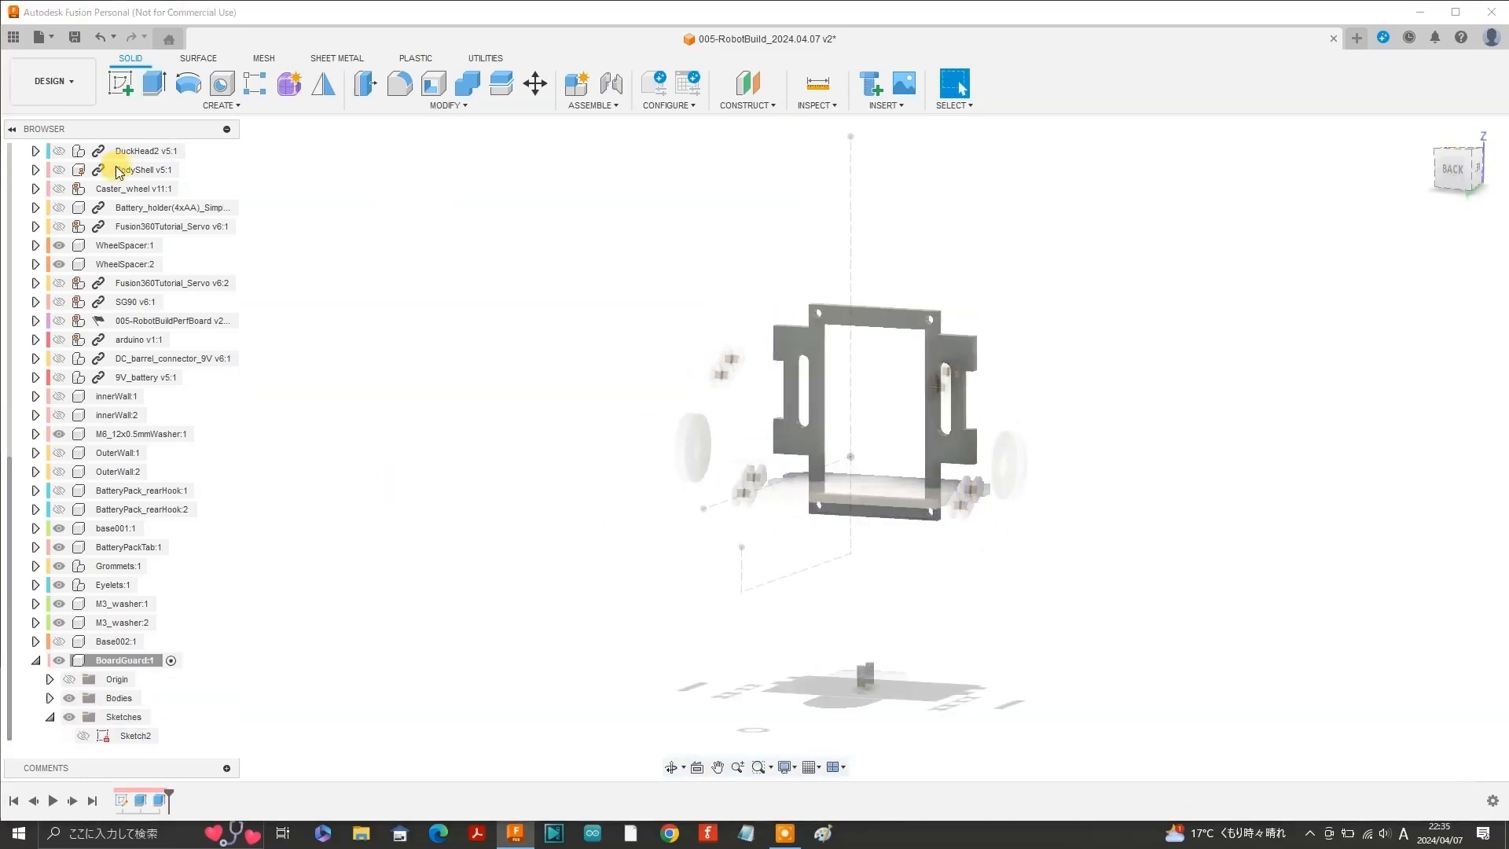
pyautogui.scroll(3, 121, 167)
pyautogui.click(213, 150)
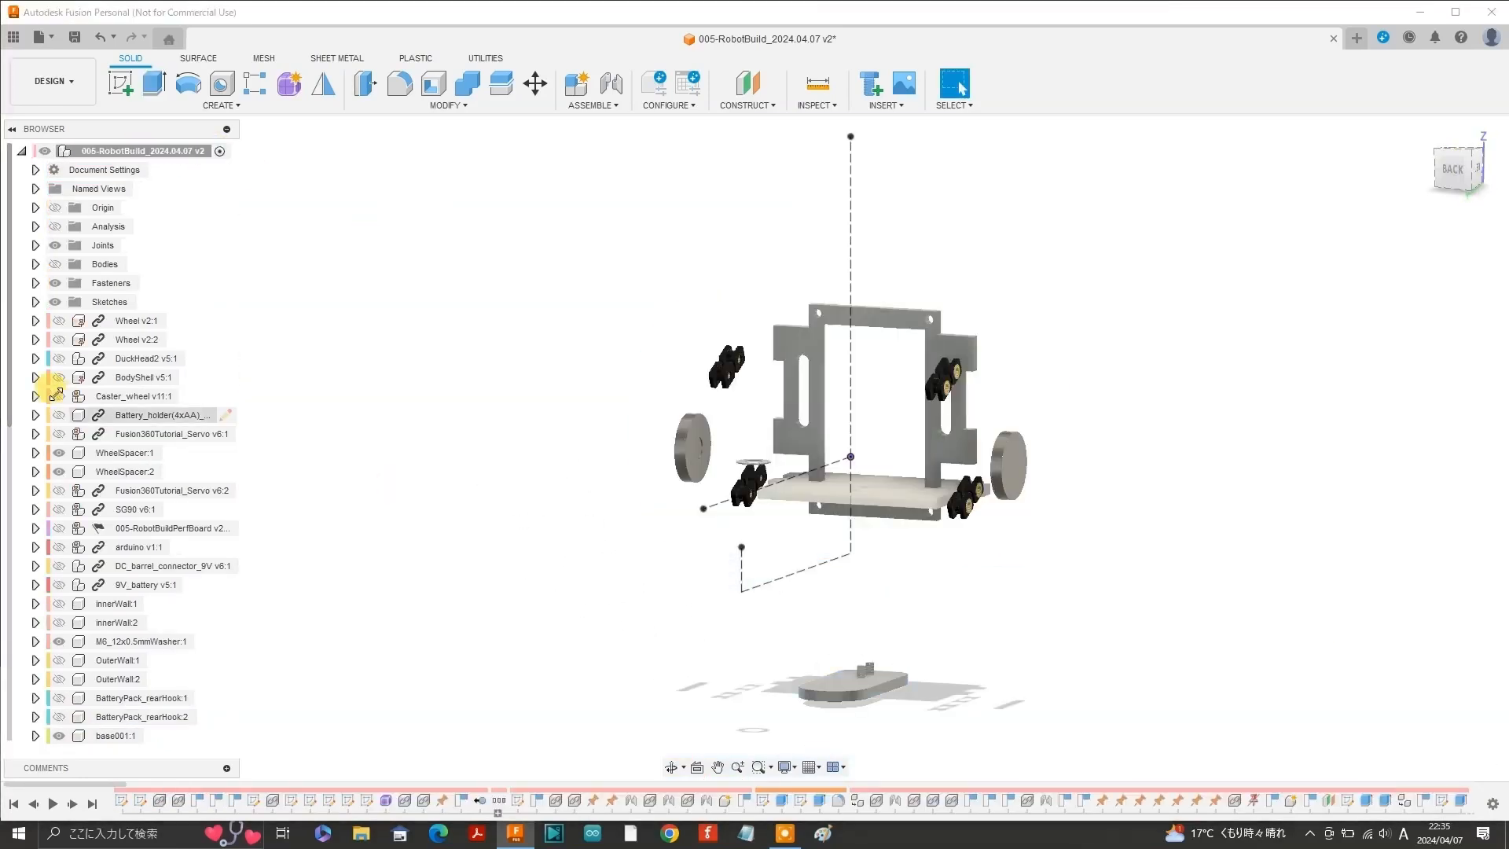
# Show the caster wheel, battery holder, both Fusion360Tutorial_Servo components, perf board, inner and outer walls, rear hooks and 9V battery.
pyautogui.click(59, 396)
pyautogui.click(59, 415)
pyautogui.click(59, 434)
pyautogui.click(58, 490)
pyautogui.click(59, 528)
pyautogui.click(59, 604)
pyautogui.click(59, 622)
pyautogui.click(59, 660)
pyautogui.click(59, 679)
pyautogui.click(59, 698)
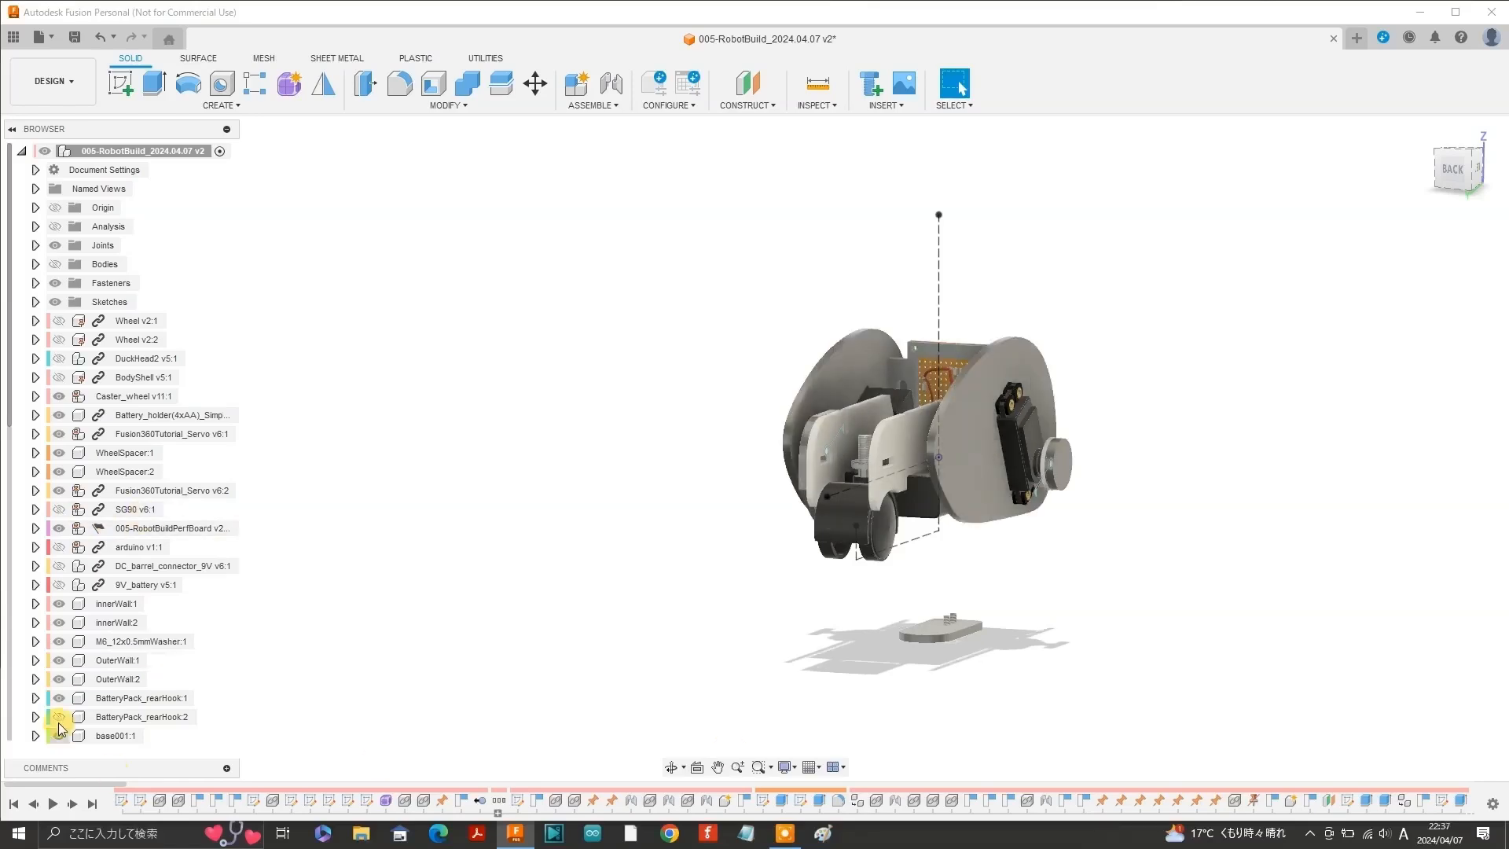
pyautogui.click(59, 717)
pyautogui.click(59, 585)
# Create a joint that attaches the BatteryPackTab with its screws to the underside of base001.
pyautogui.moveTo(1418, 124); pyautogui.dragTo(1391, 49)
pyautogui.scroll(-4, 121, 550)
pyautogui.moveTo(1459, 167); pyautogui.dragTo(1391, 228)
pyautogui.click(1476, 171)
pyautogui.scroll(8, 577, 633)
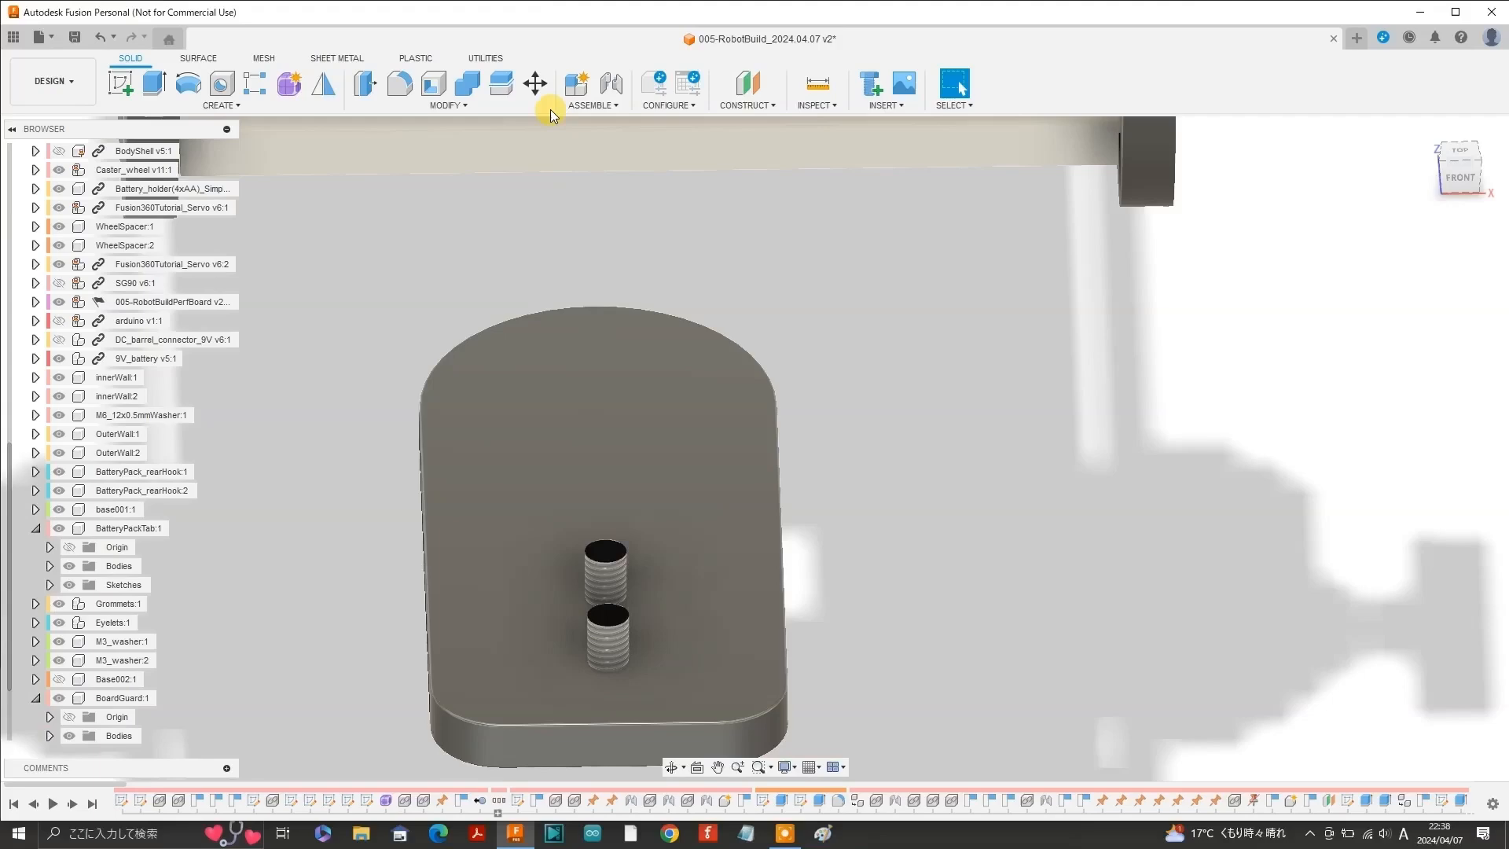
pyautogui.click(592, 105)
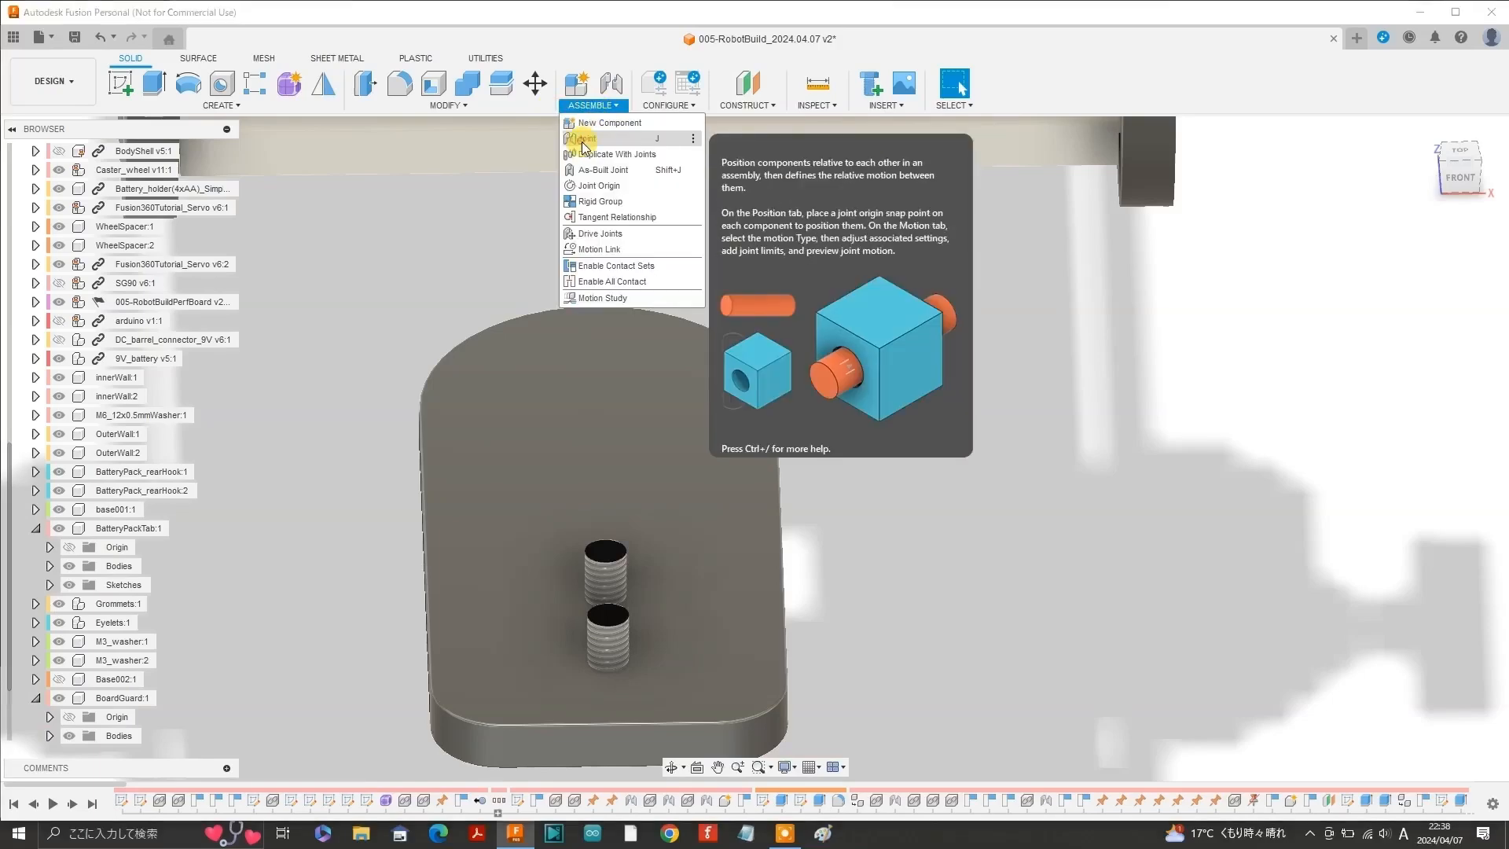
pyautogui.click(602, 141)
pyautogui.click(606, 659)
pyautogui.keyDown('shift'); pyautogui.moveTo(606, 659); pyautogui.dragTo(967, 374, button='middle'); pyautogui.keyUp('shift')
pyautogui.click(797, 449)
pyautogui.click(1442, 556)
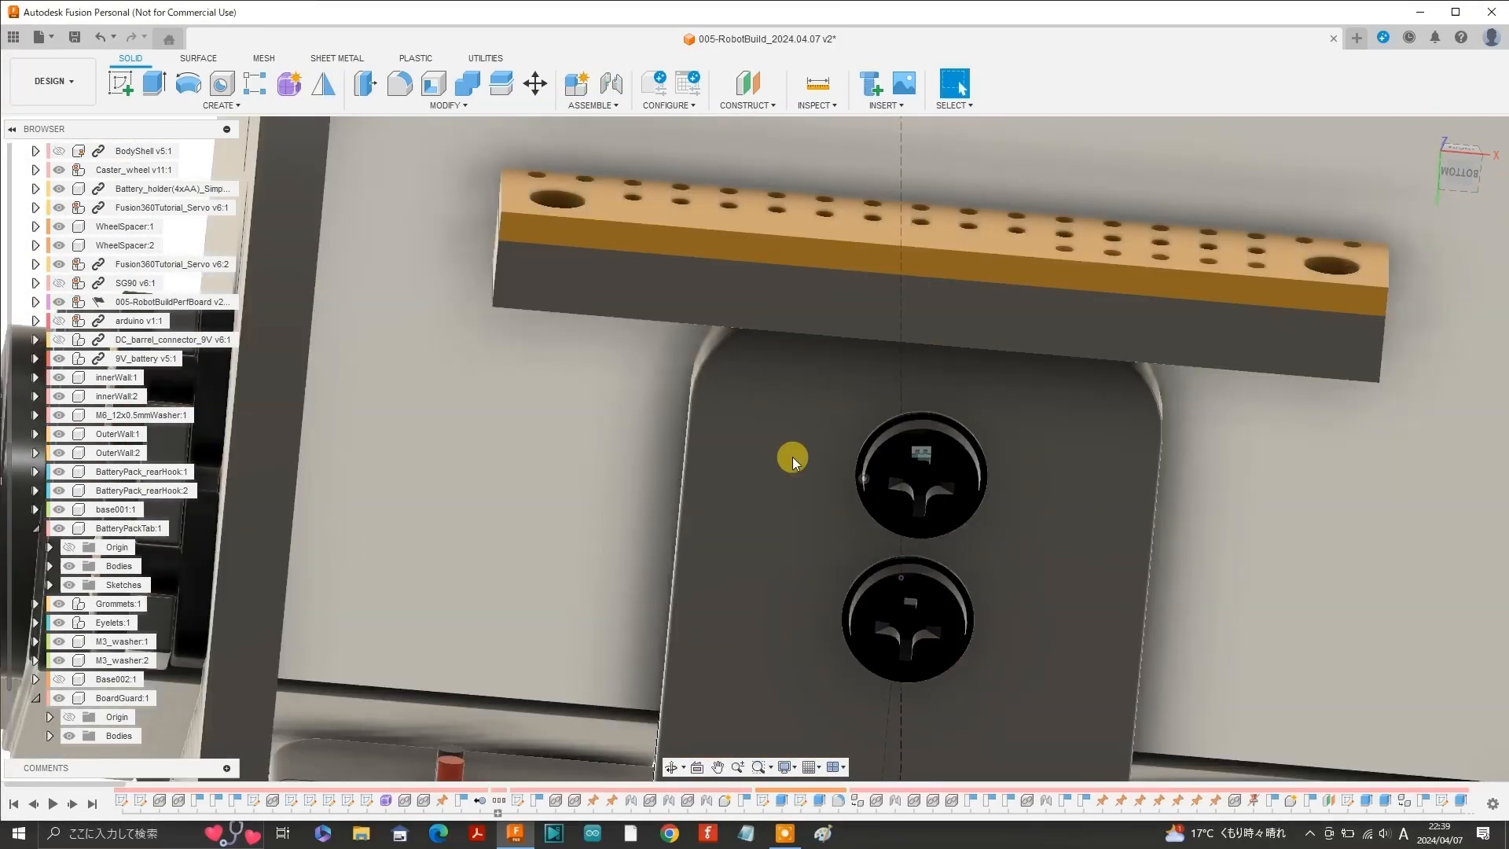
# Collapse the Joints folder and hide OuterWall:1 to expose the robot's interior.
pyautogui.scroll(-6, 793, 460)
pyautogui.click(1422, 135)
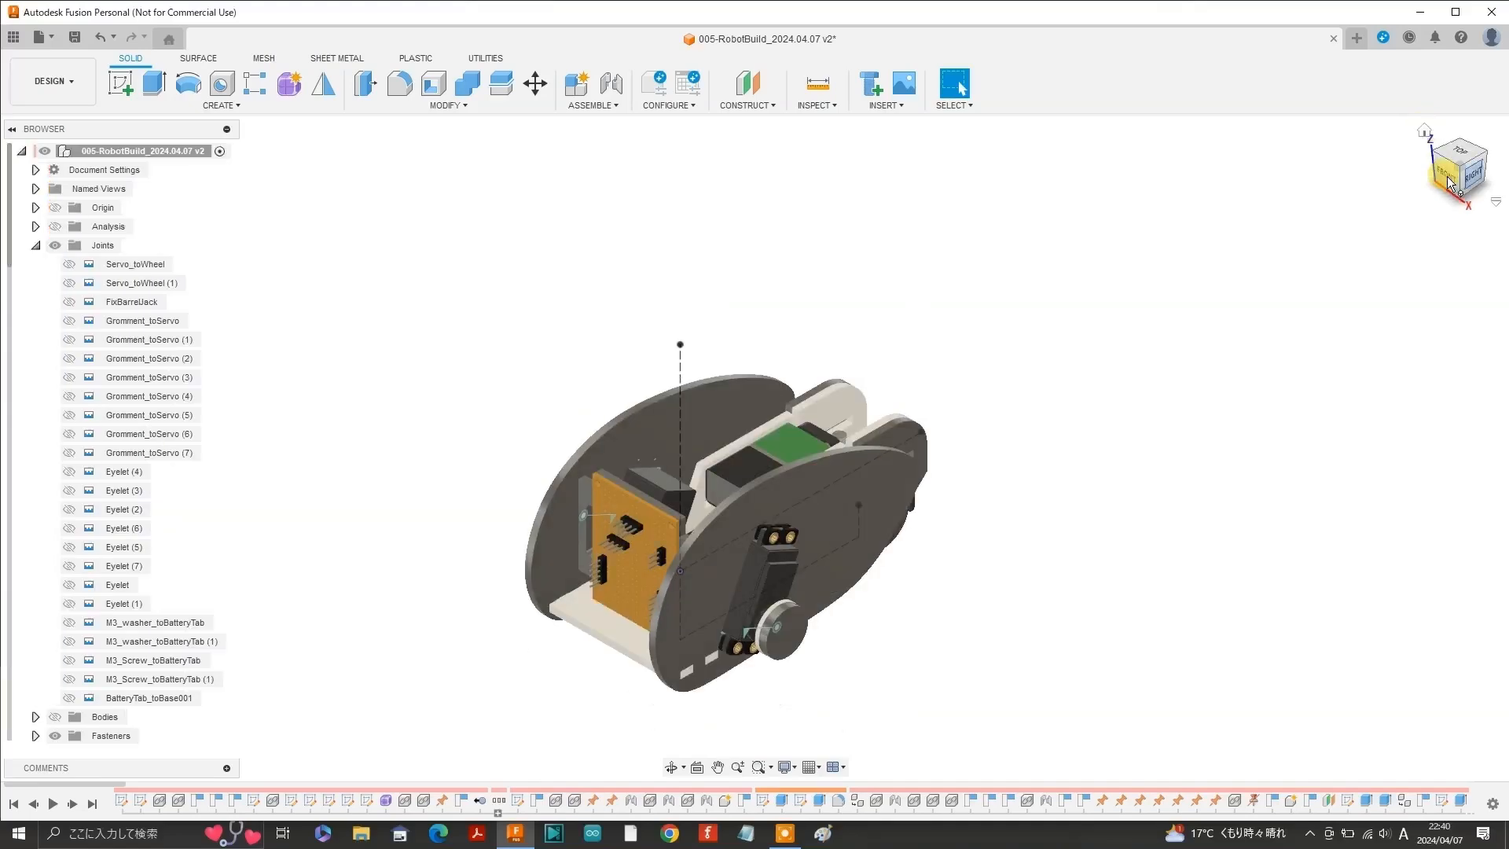
pyautogui.keyDown('shift'); pyautogui.moveTo(1077, 370); pyautogui.dragTo(950, 306, button='middle'); pyautogui.keyUp('shift')
pyautogui.scroll(3, 833, 409)
pyautogui.click(36, 245)
pyautogui.click(58, 661)
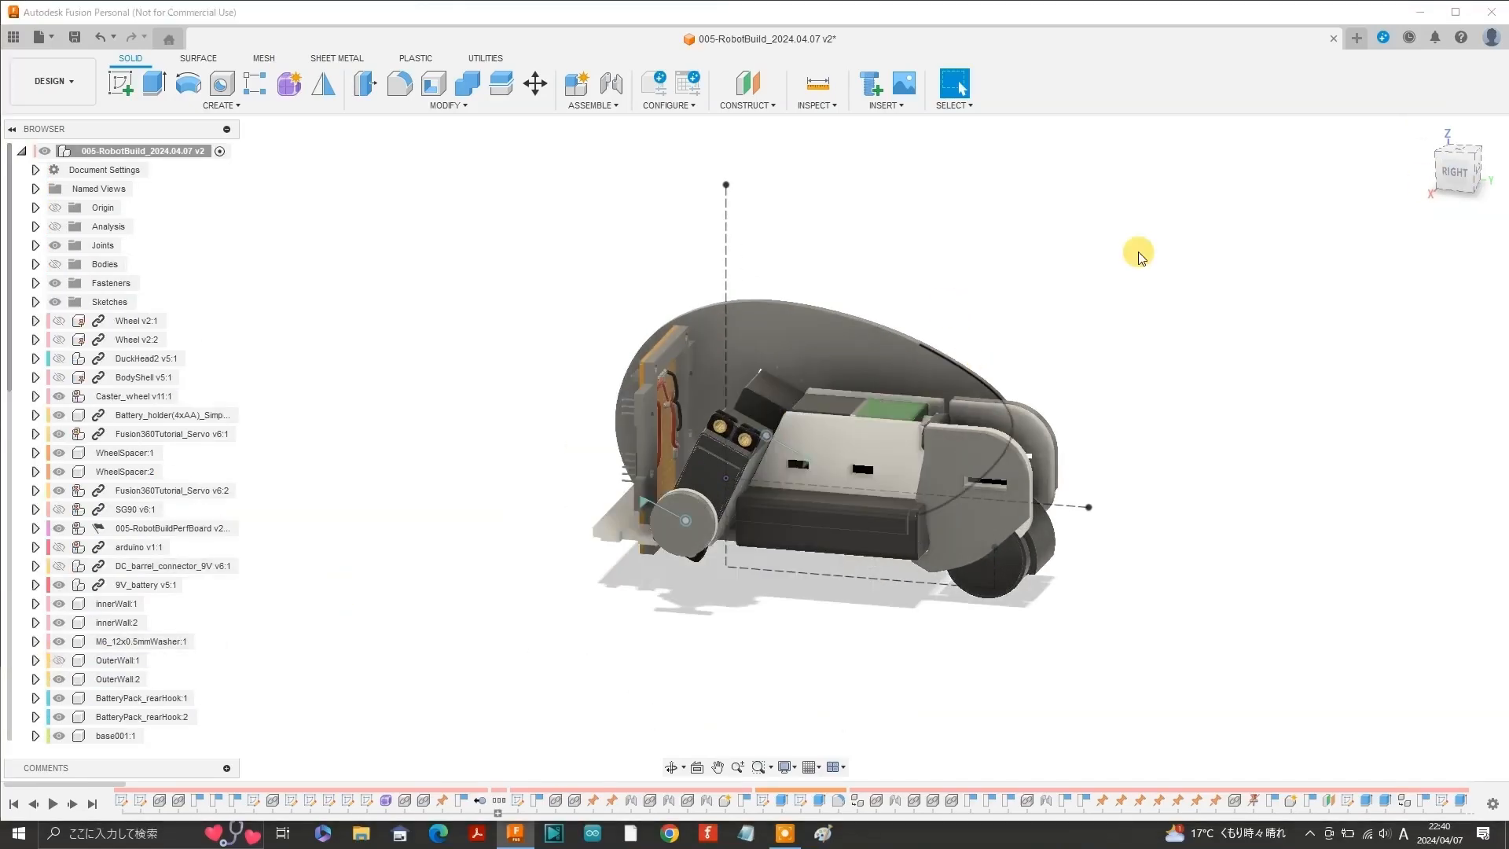
# Apply the white appearance already used in this design to the BoardGuard component.
pyautogui.keyDown('shift'); pyautogui.moveTo(1139, 252); pyautogui.dragTo(701, 385, button='middle'); pyautogui.keyUp('shift')
pyautogui.scroll(3, 701, 385)
pyautogui.scroll(2, 701, 385)
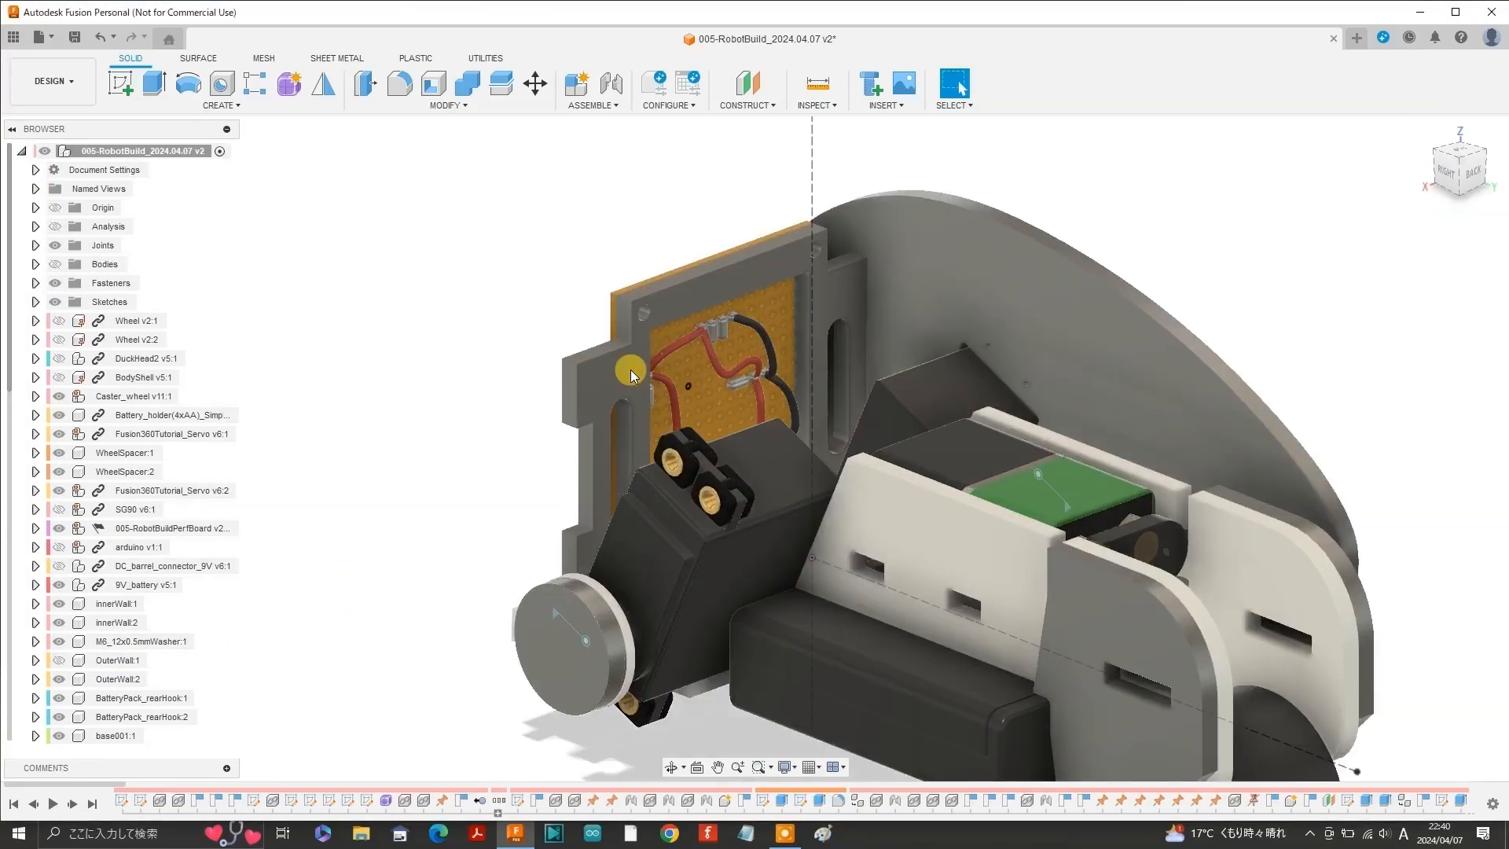
pyautogui.press('a')
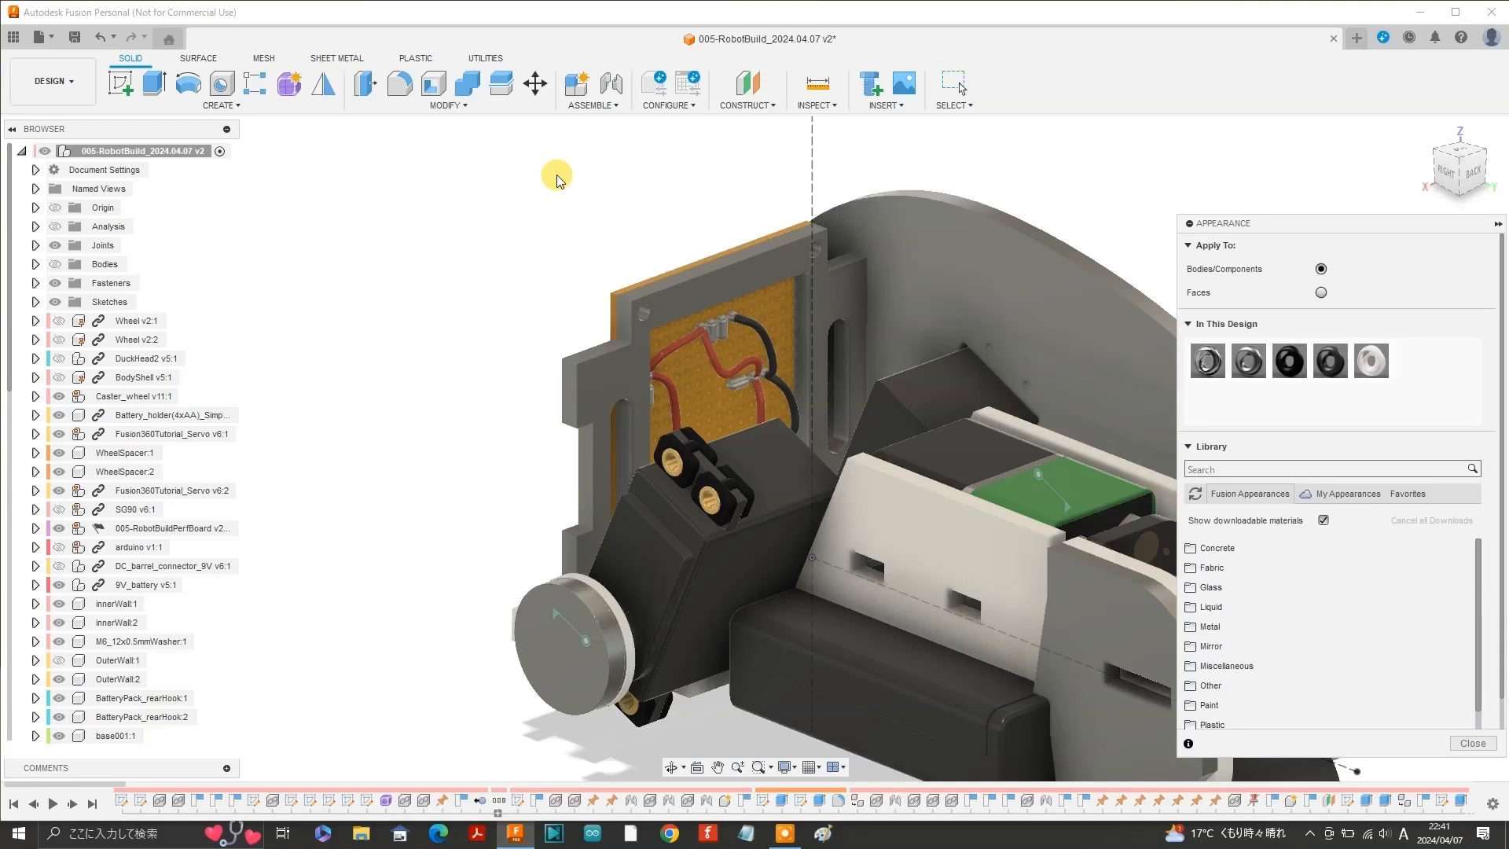
pyautogui.click(1470, 744)
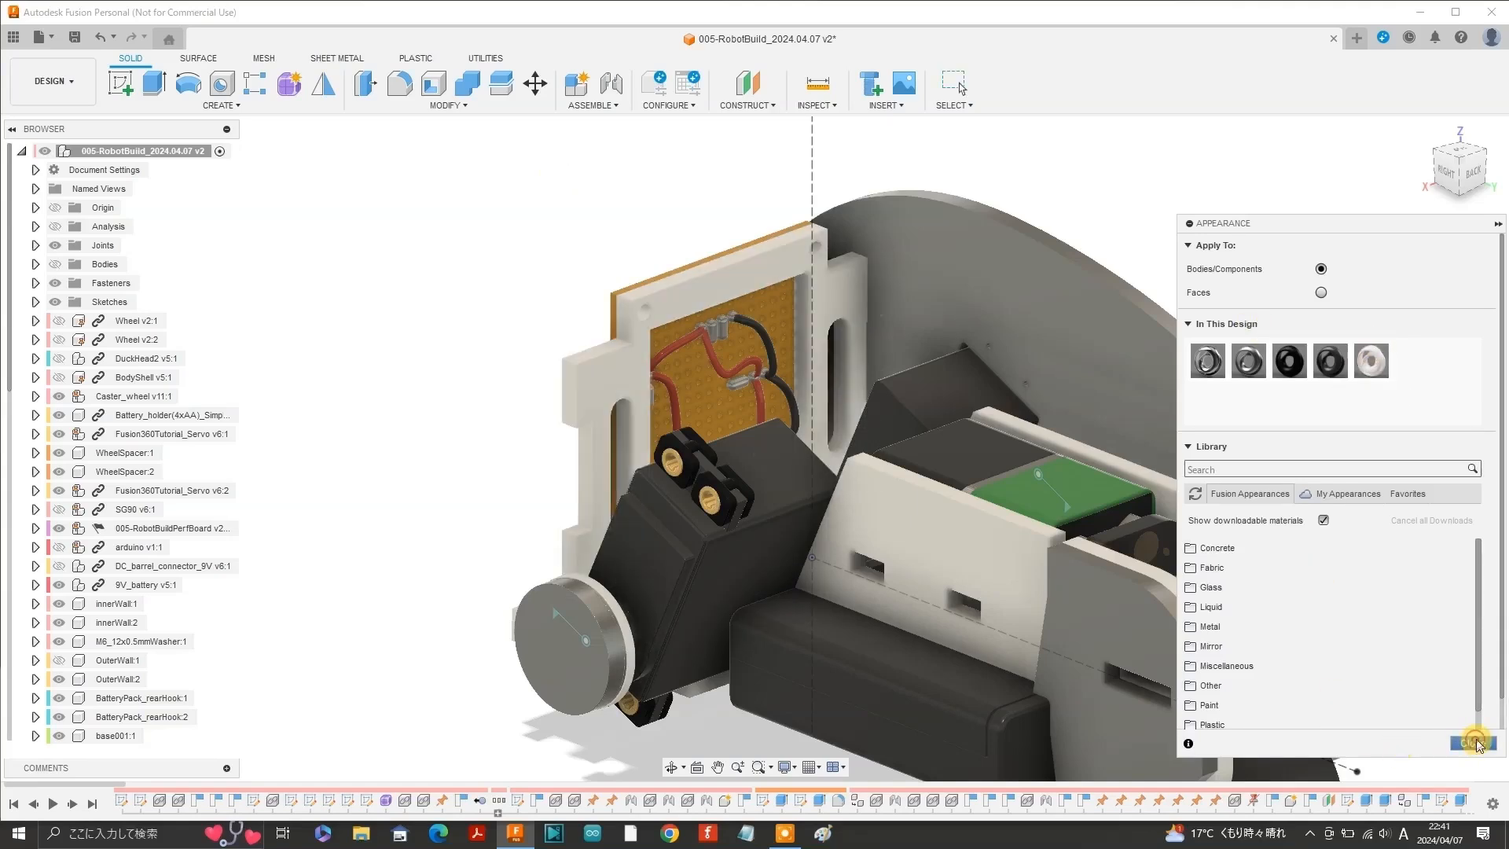
pyautogui.scroll(-5, 77, 527)
pyautogui.click(36, 663)
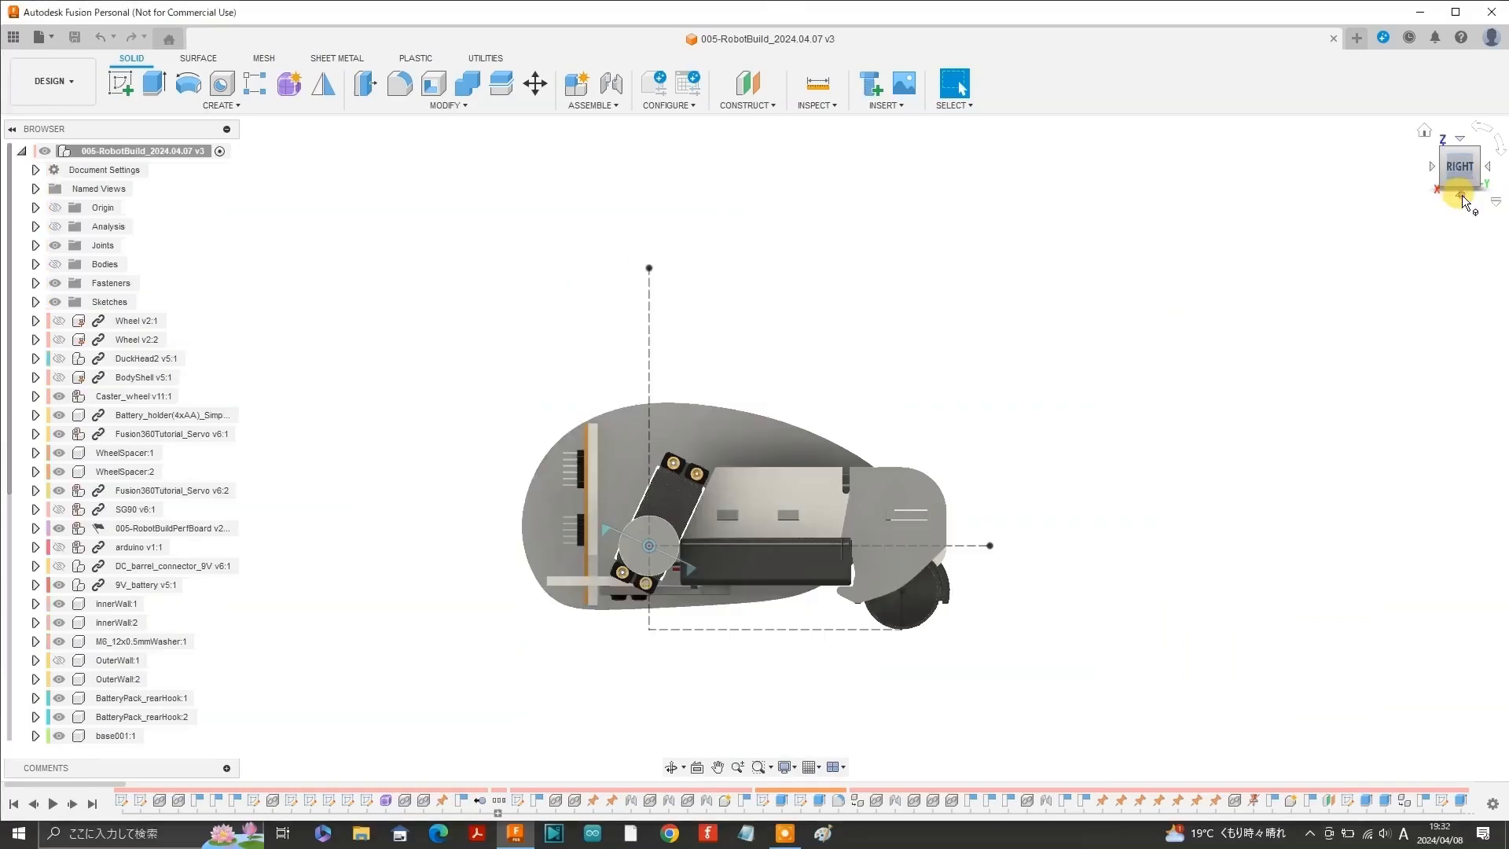
# Activate the base001 component and start a new sketch on its underside face.
pyautogui.scroll(5, 606, 445)
pyautogui.scroll(-3, 102, 535)
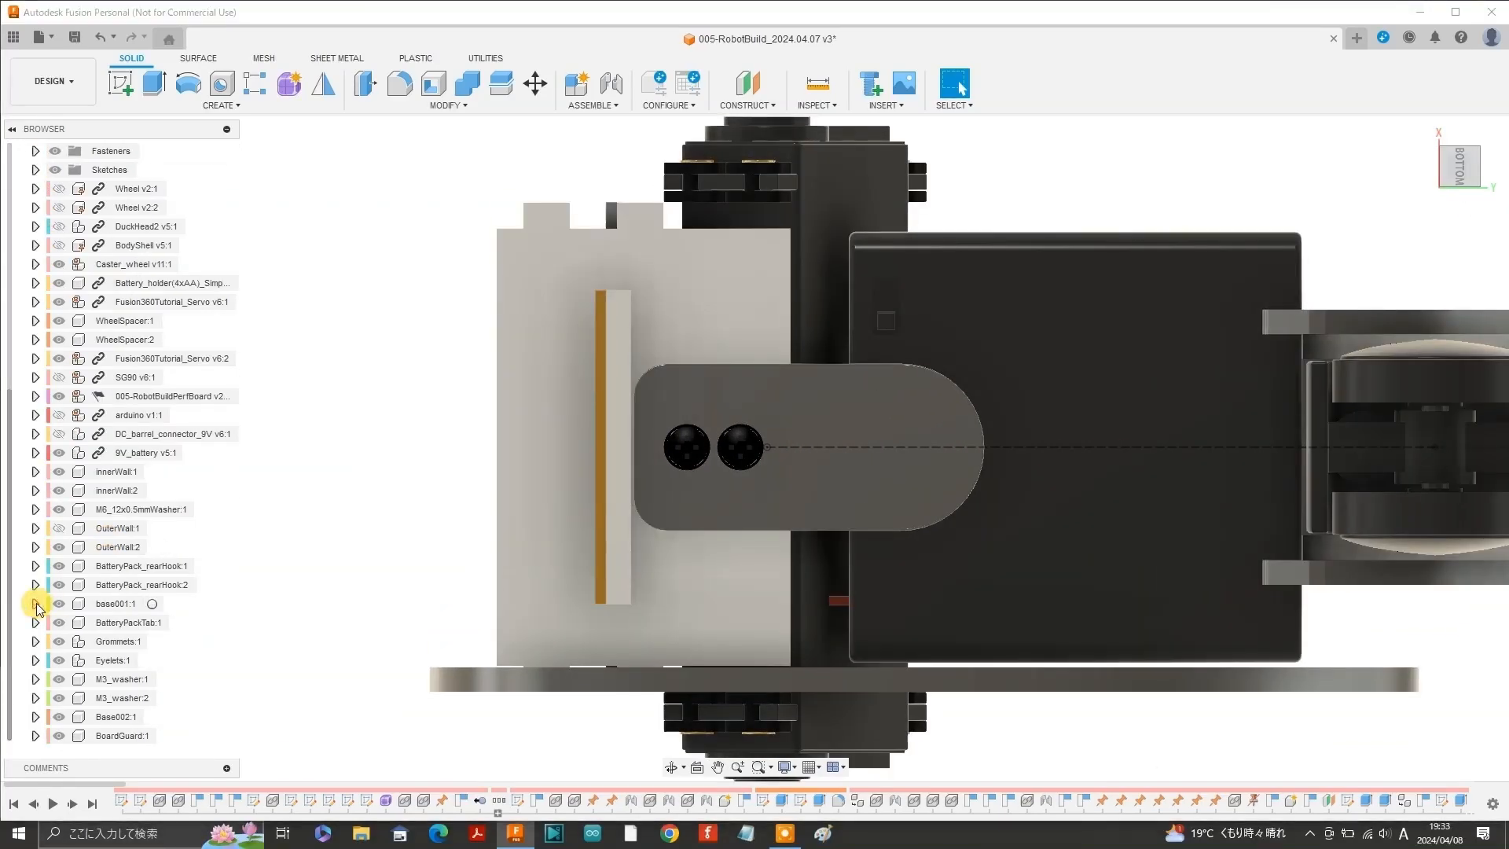
pyautogui.click(35, 604)
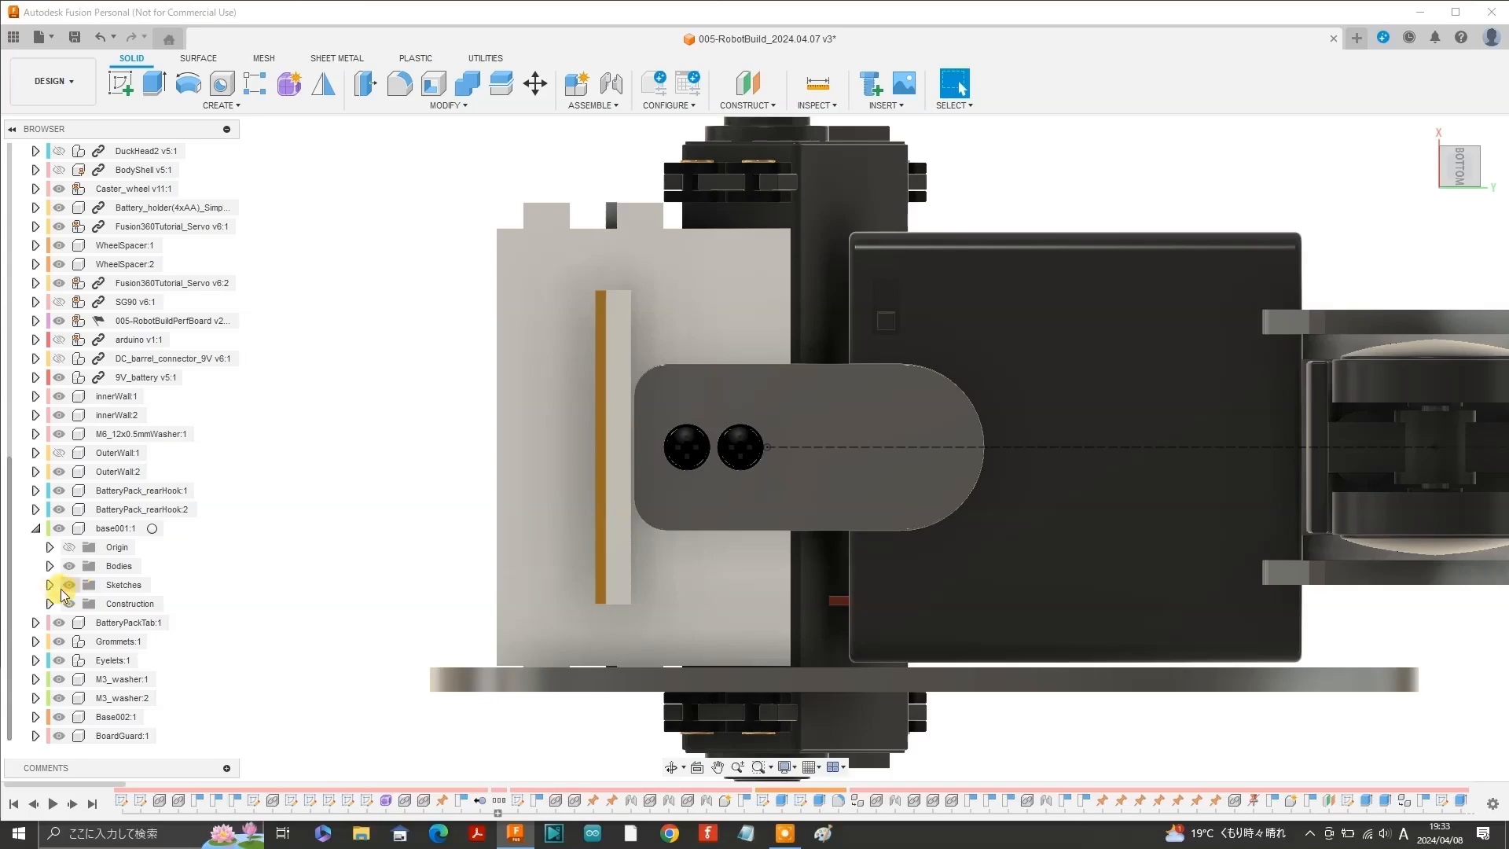
pyautogui.click(49, 587)
pyautogui.scroll(-1, 79, 608)
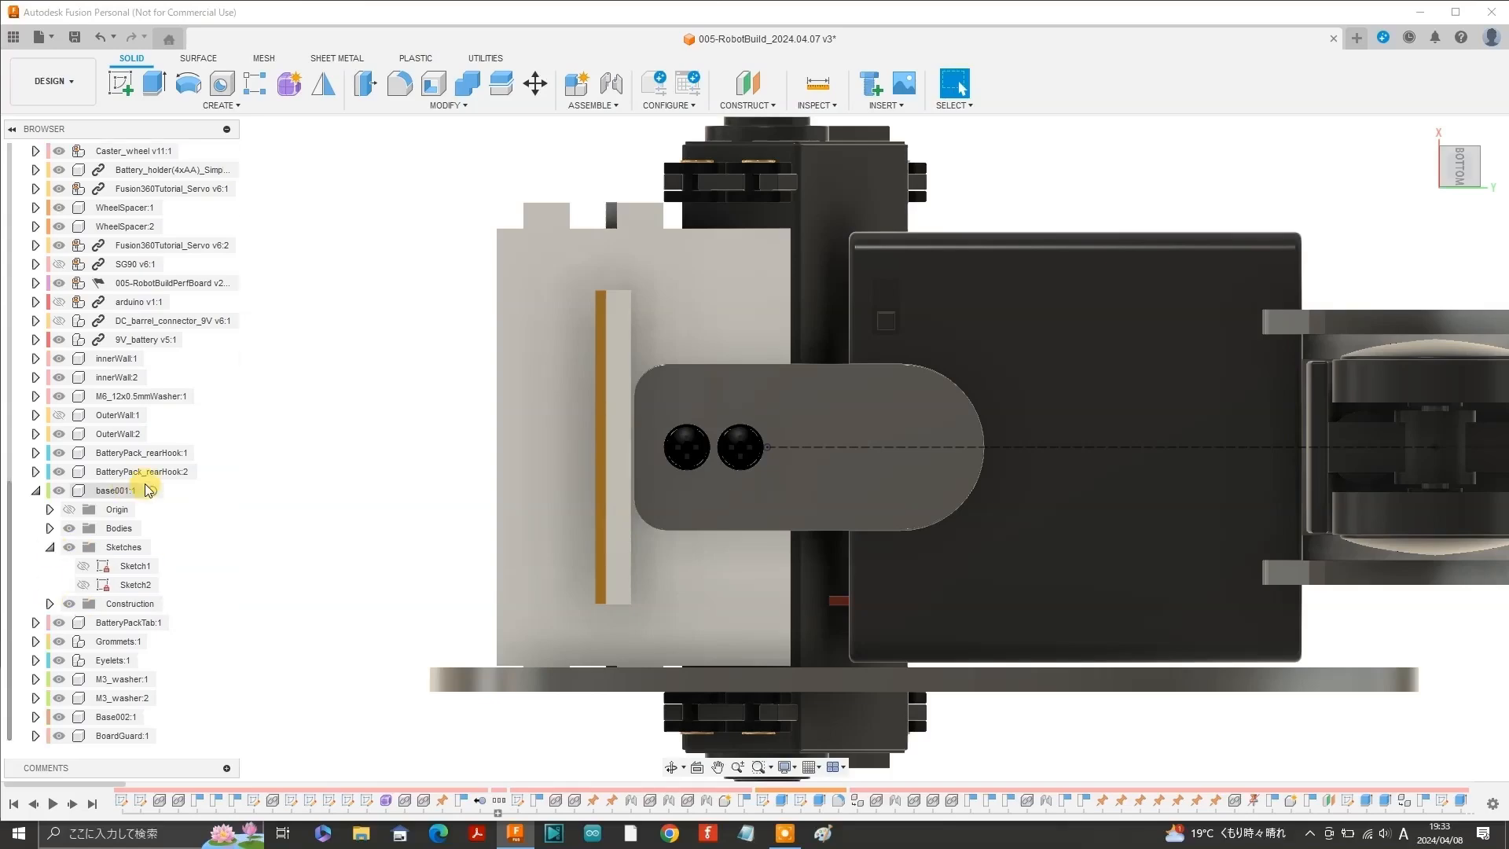
pyautogui.click(152, 490)
pyautogui.click(118, 84)
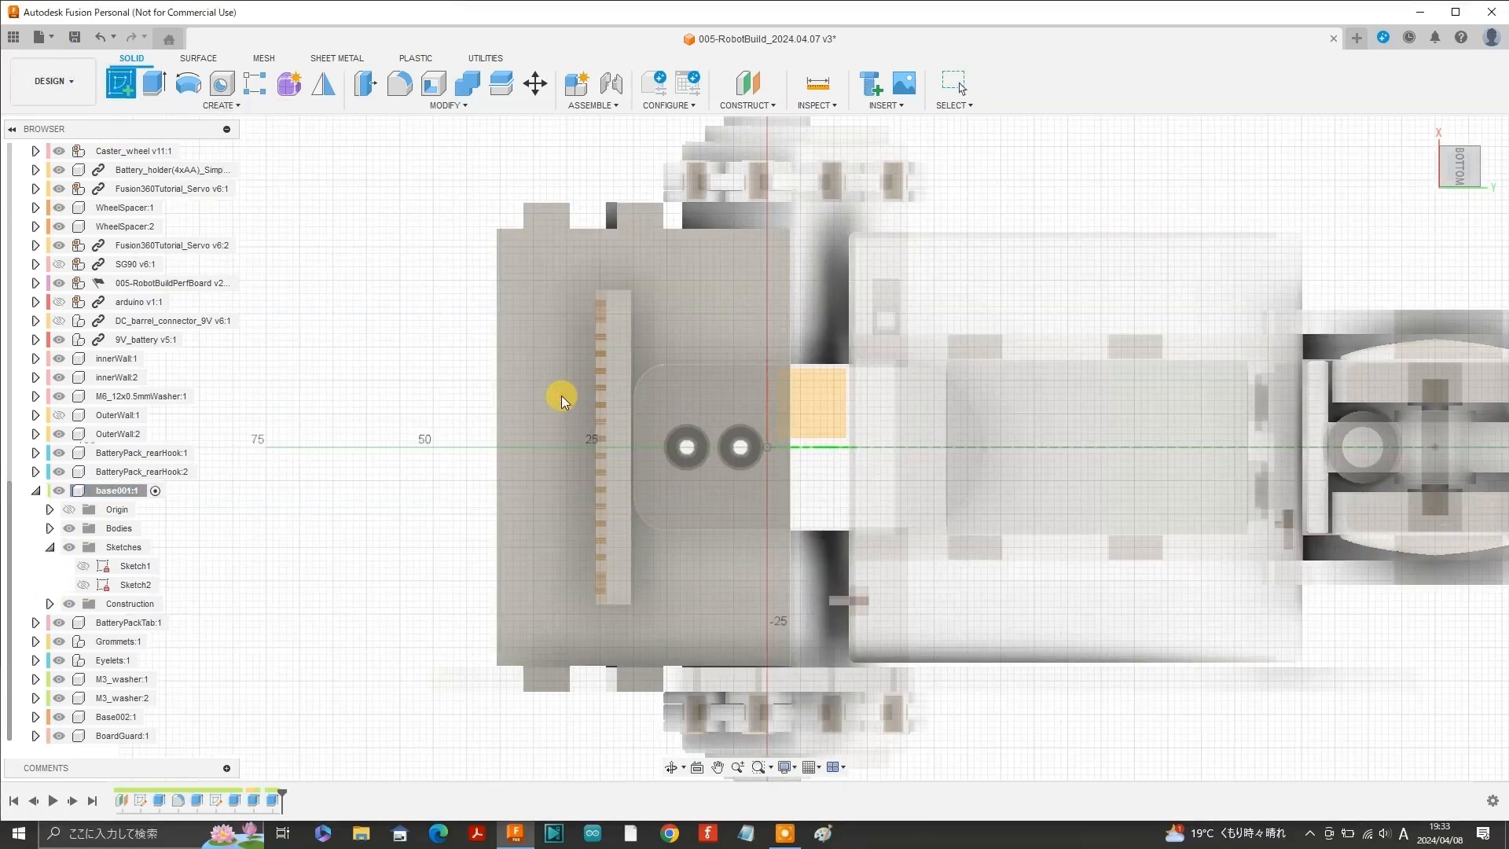
pyautogui.click(562, 399)
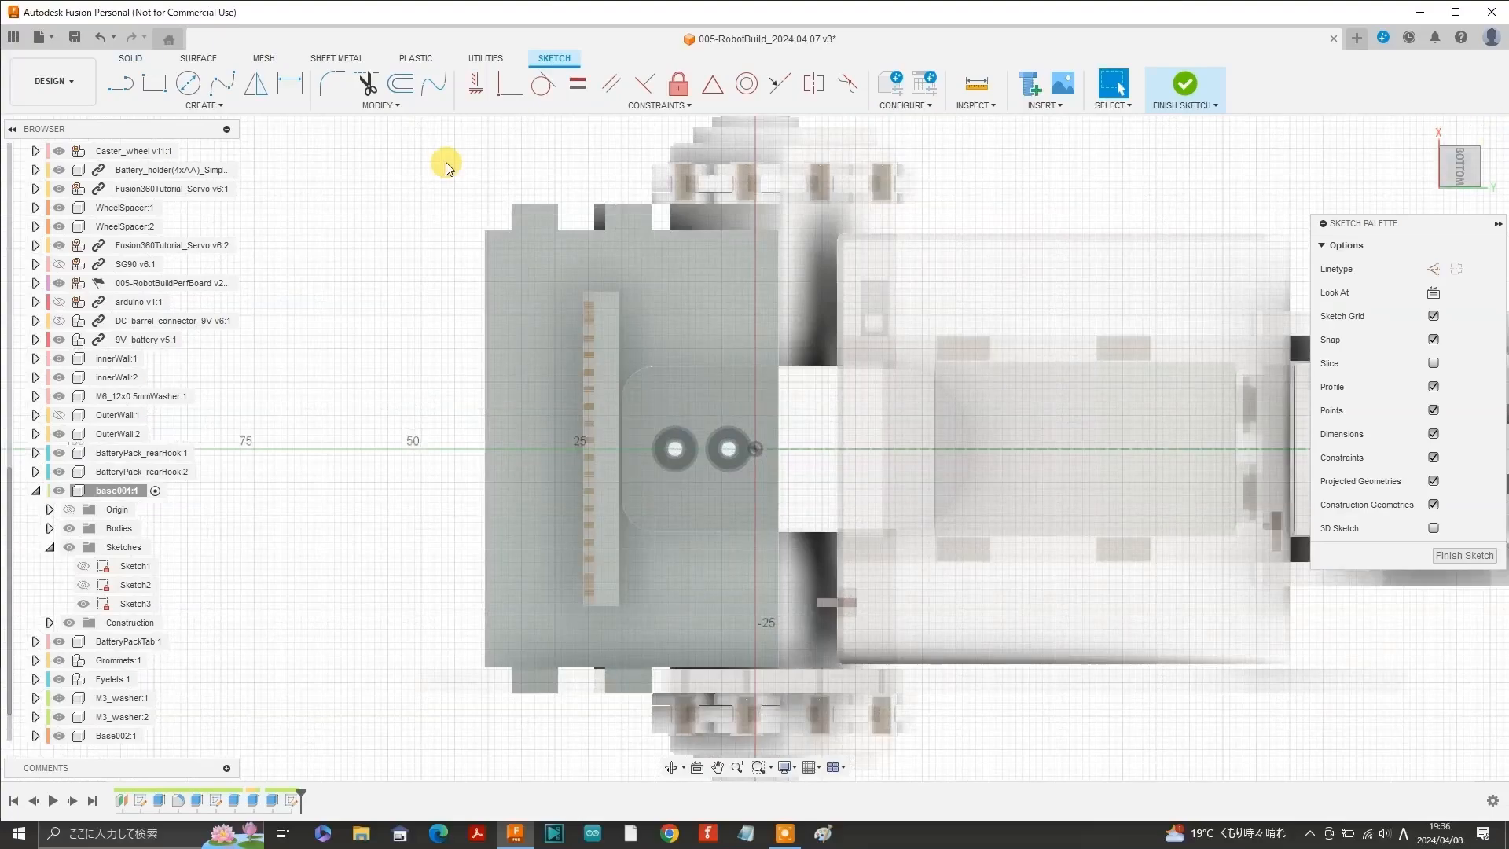
# Project the outline edges of the perf board and BoardGuard into the base001 sketch.
pyautogui.press('p')
pyautogui.scroll(2, 621, 440)
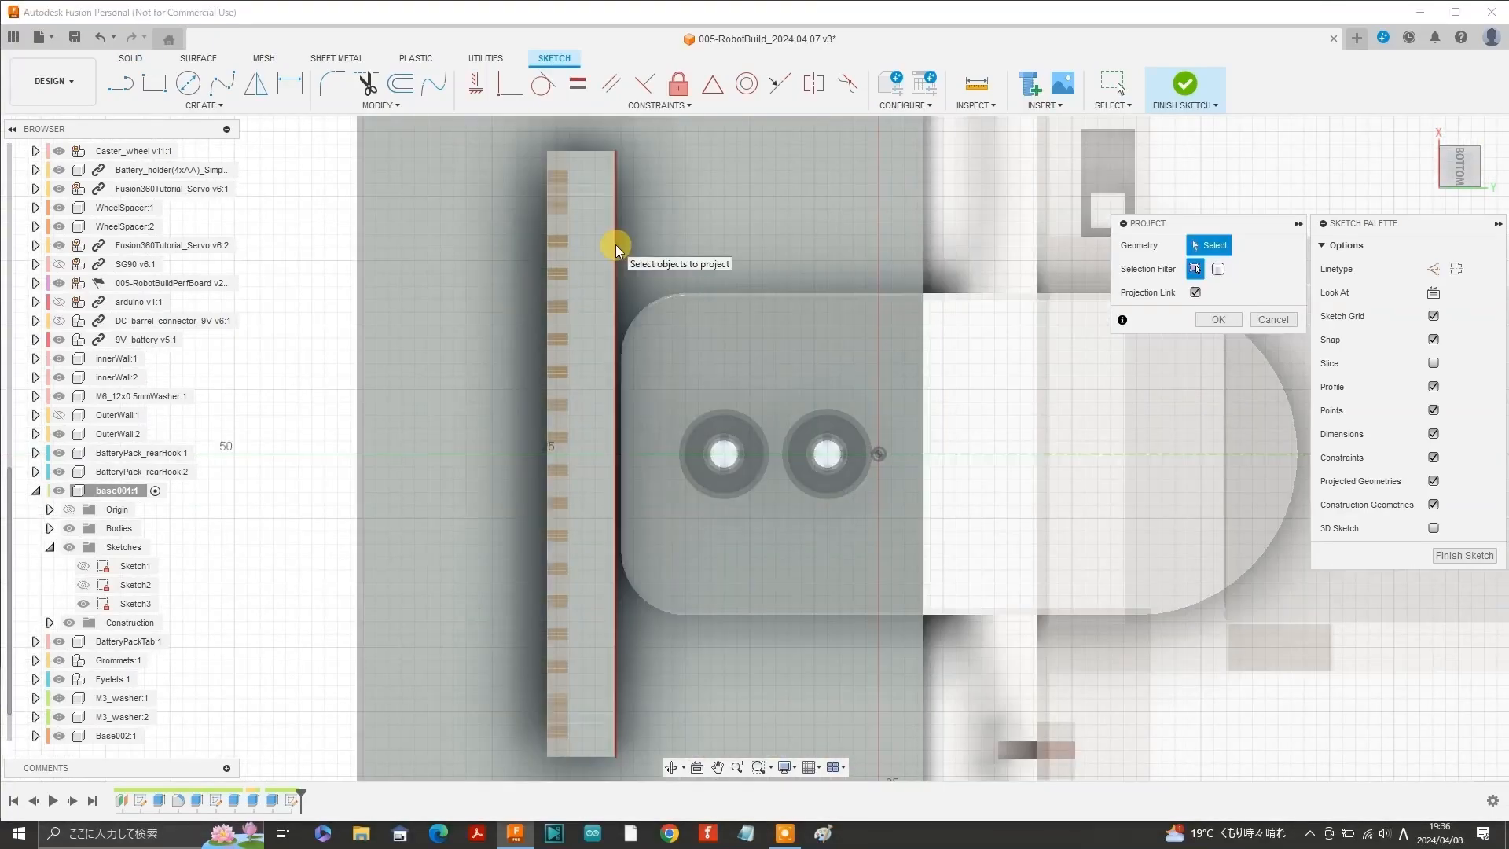
pyautogui.click(615, 243)
pyautogui.click(568, 152)
pyautogui.click(553, 151)
pyautogui.click(547, 161)
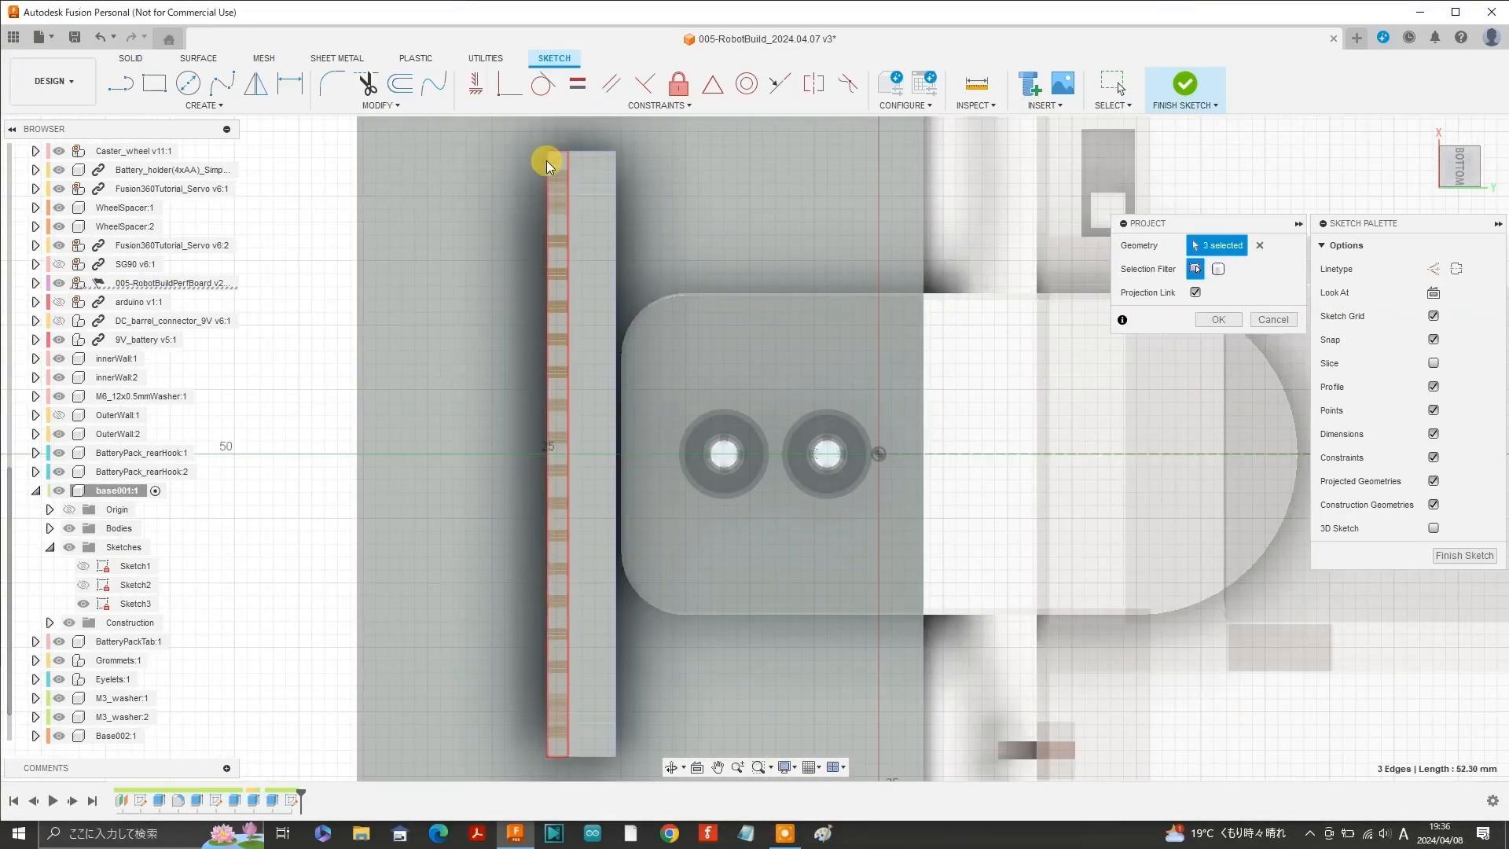
pyautogui.click(553, 756)
pyautogui.click(544, 753)
pyautogui.scroll(-3, 494, 508)
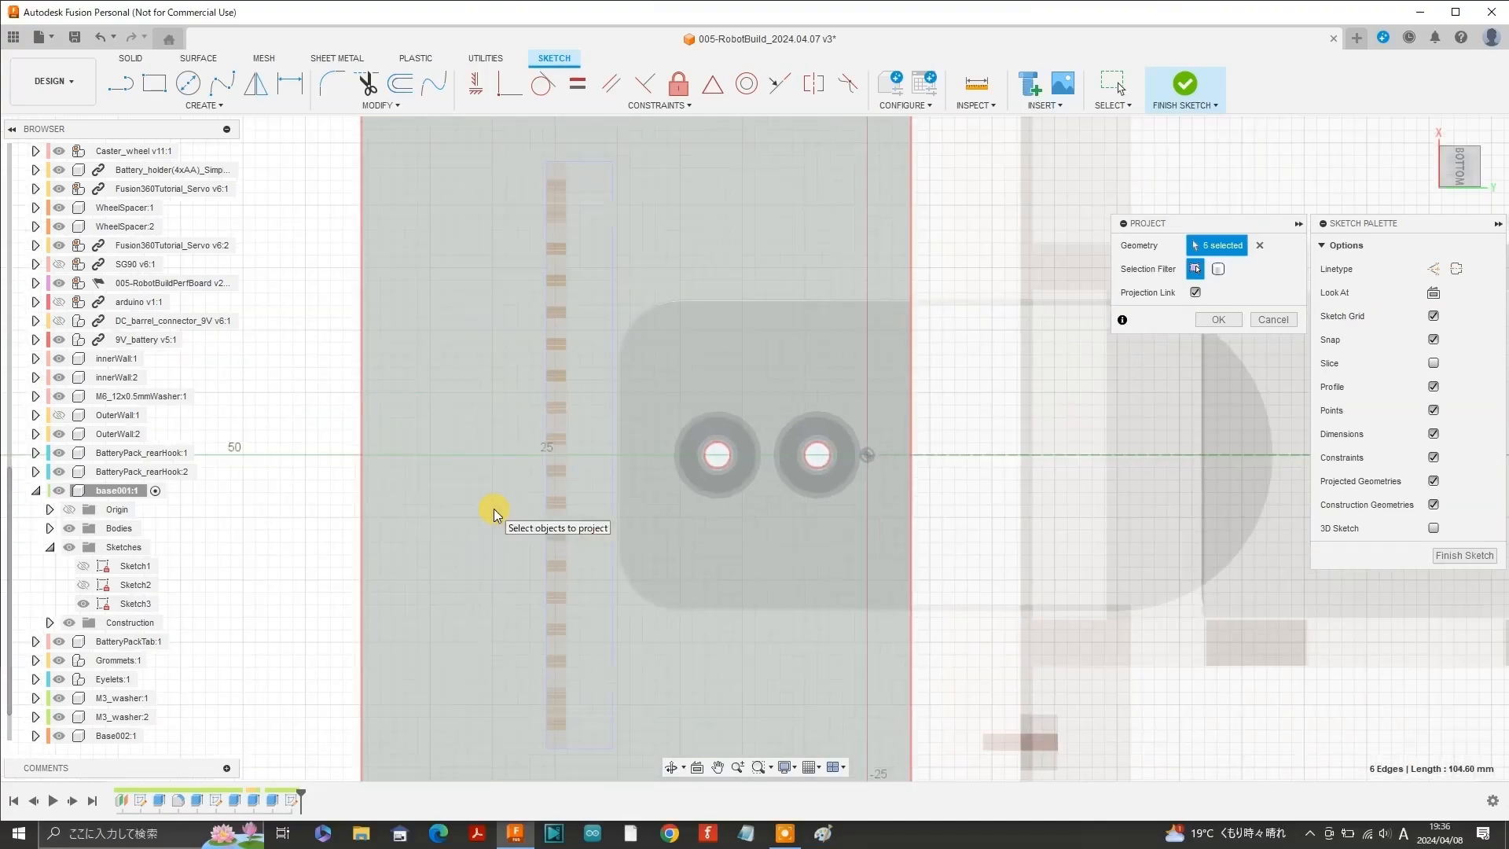
pyautogui.click(1216, 320)
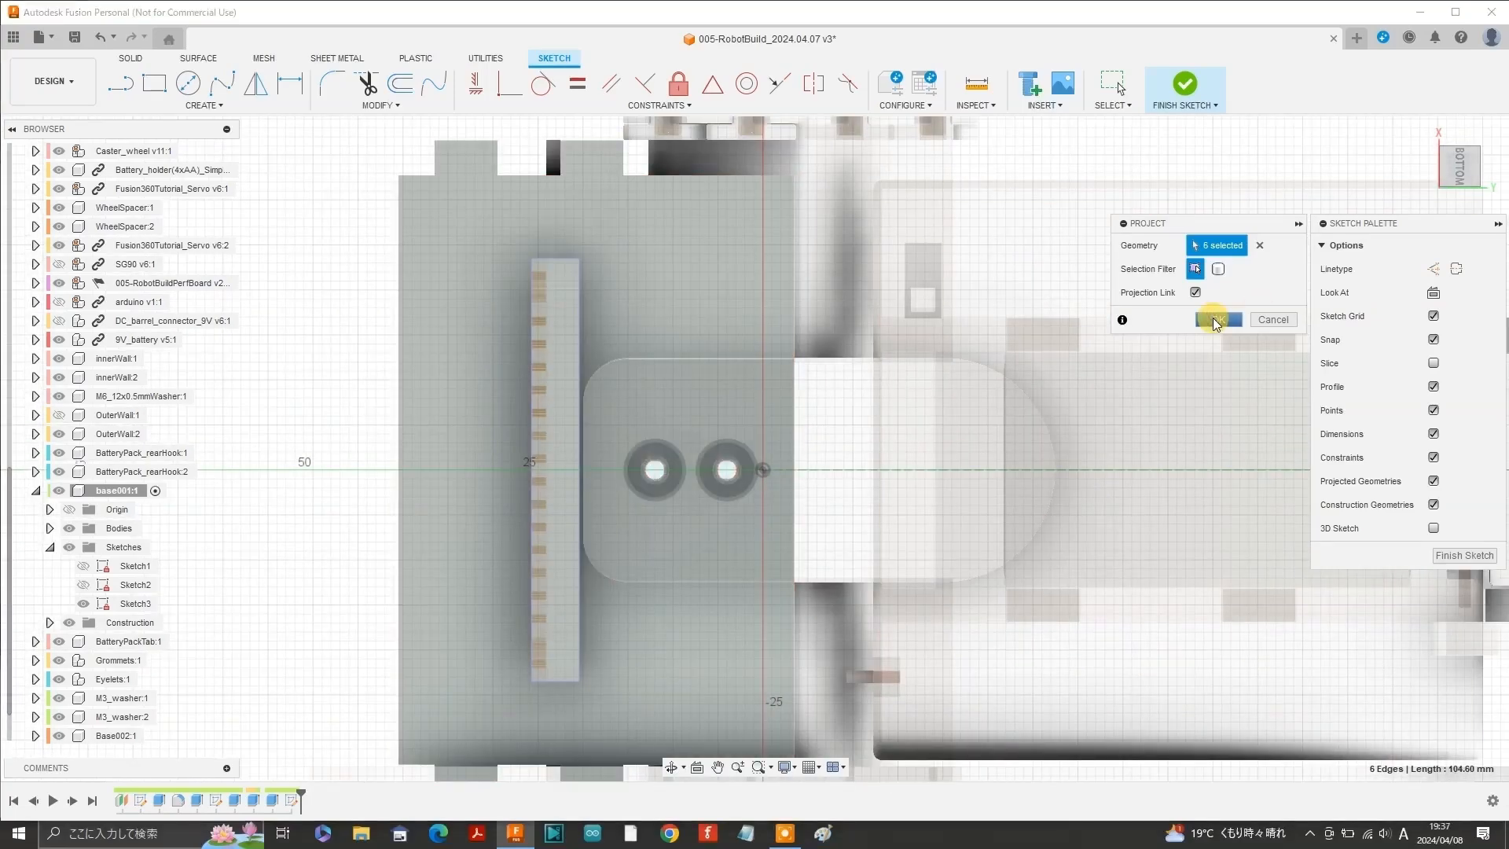
# Offset the projected board outline outward by 0.4 mm with chain selection and finish the sketch.
pyautogui.click(400, 82)
pyautogui.click(529, 254)
pyautogui.scroll(2, 541, 258)
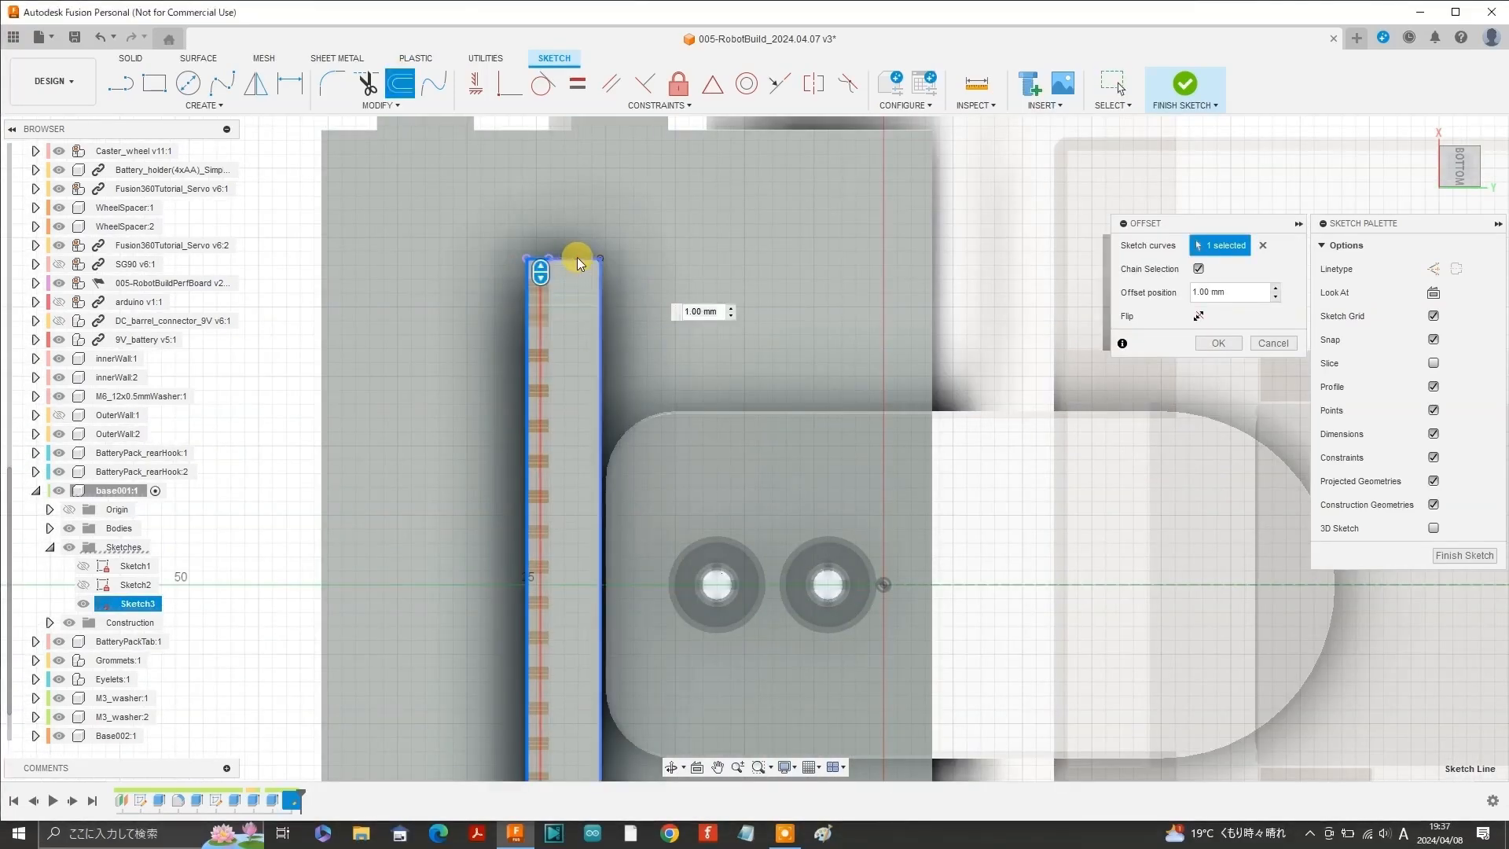
pyautogui.scroll(-4, 533, 508)
pyautogui.scroll(4, 563, 475)
pyautogui.scroll(4, 563, 475)
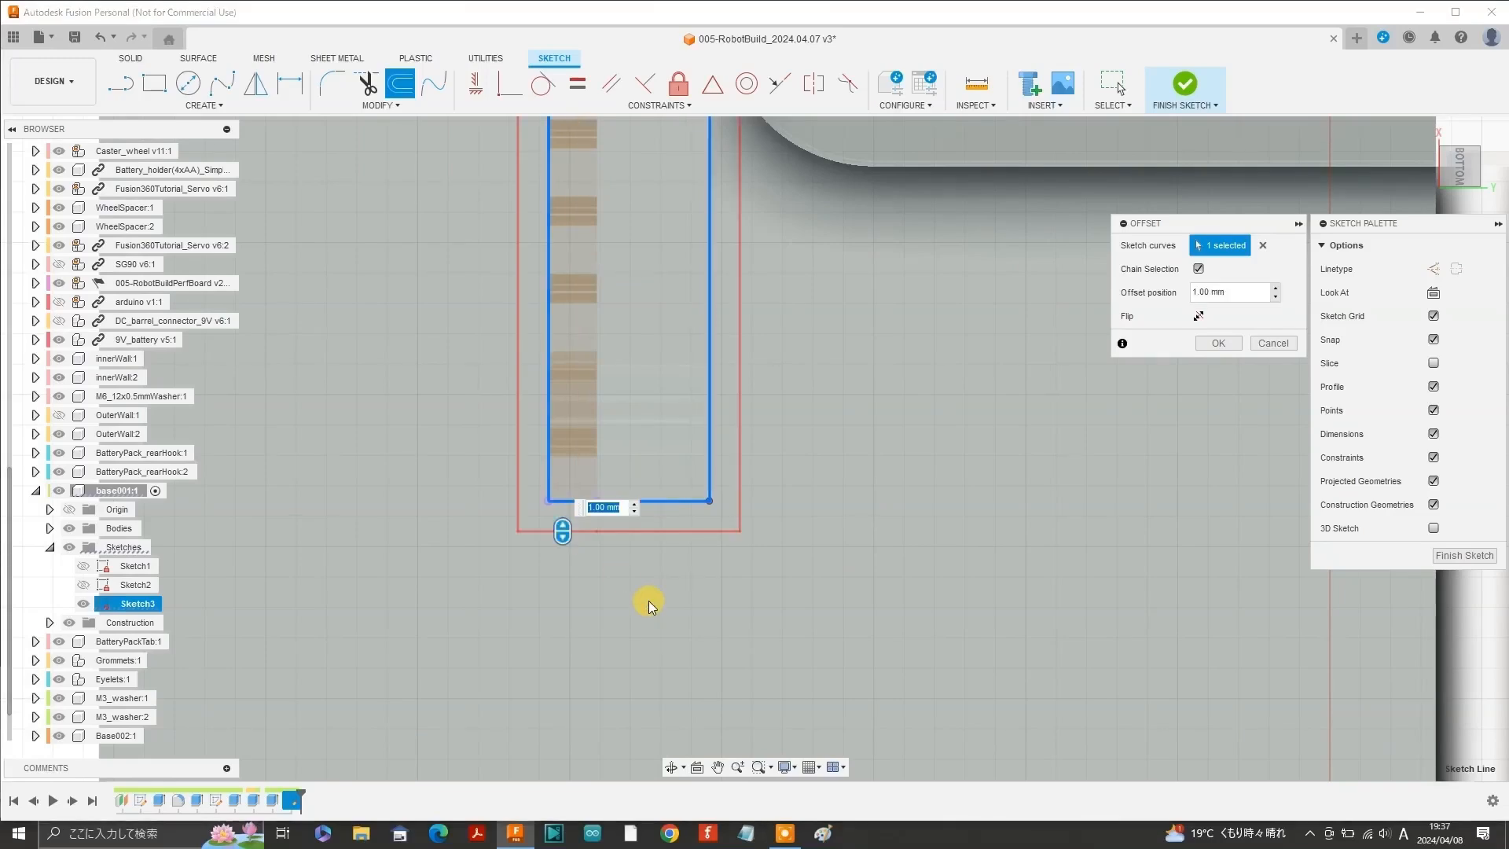
pyautogui.scroll(-2, 626, 597)
pyautogui.write('0.4')
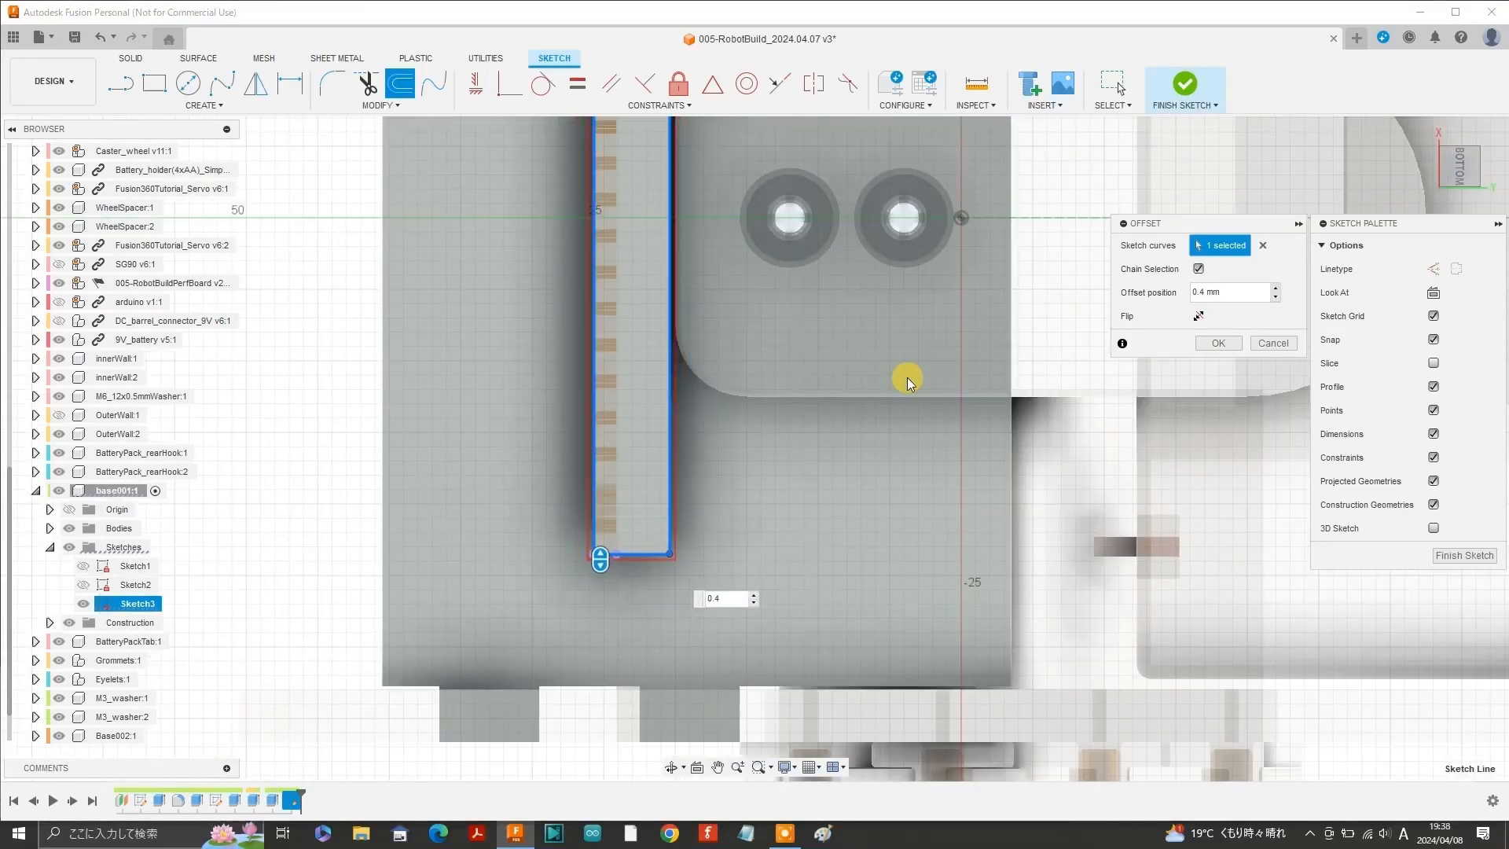
pyautogui.scroll(-2, 672, 403)
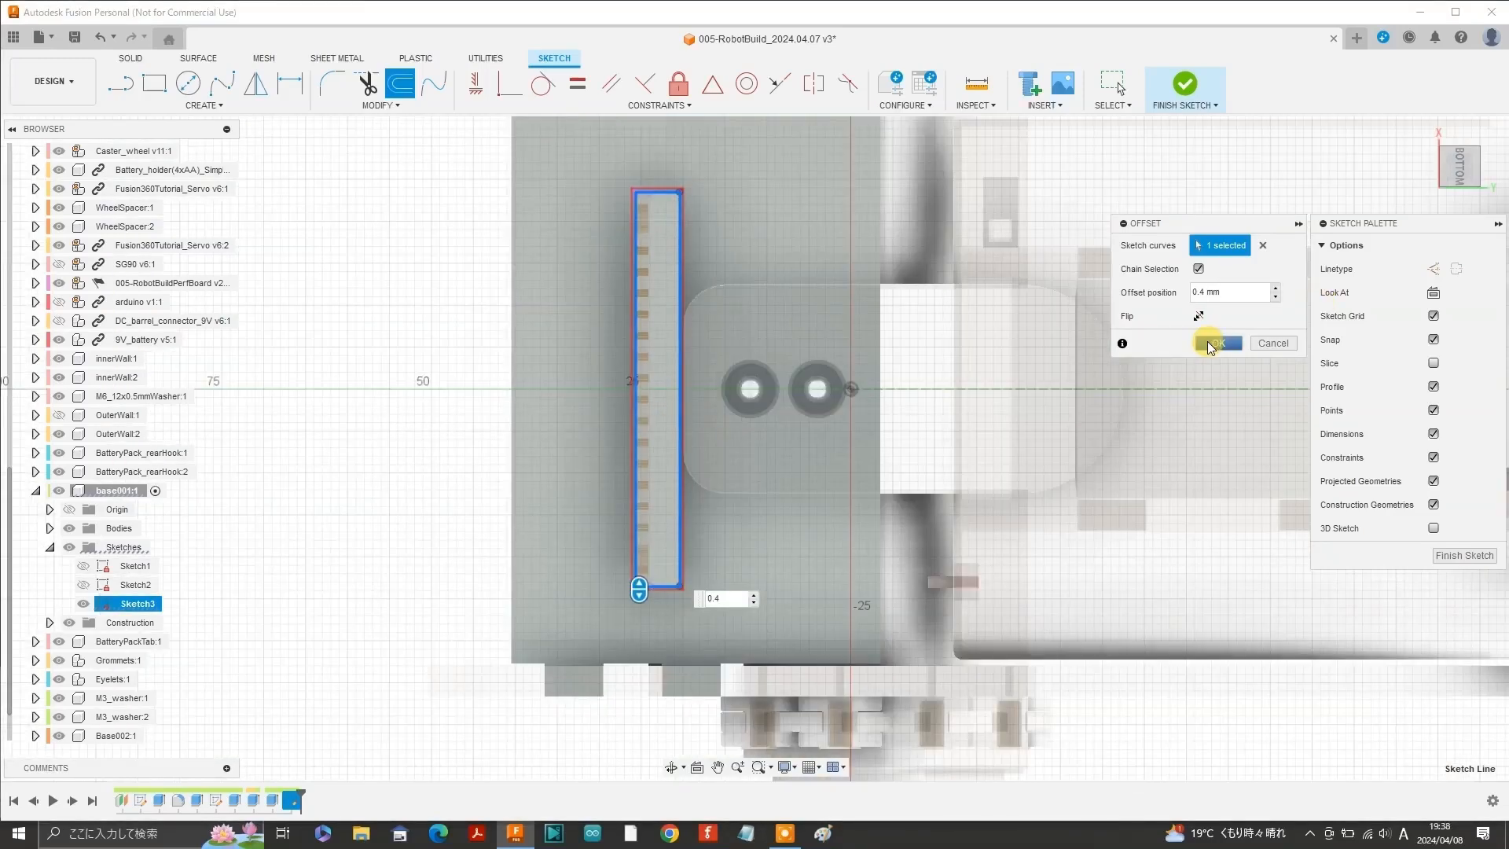
pyautogui.click(1211, 347)
pyautogui.click(1186, 85)
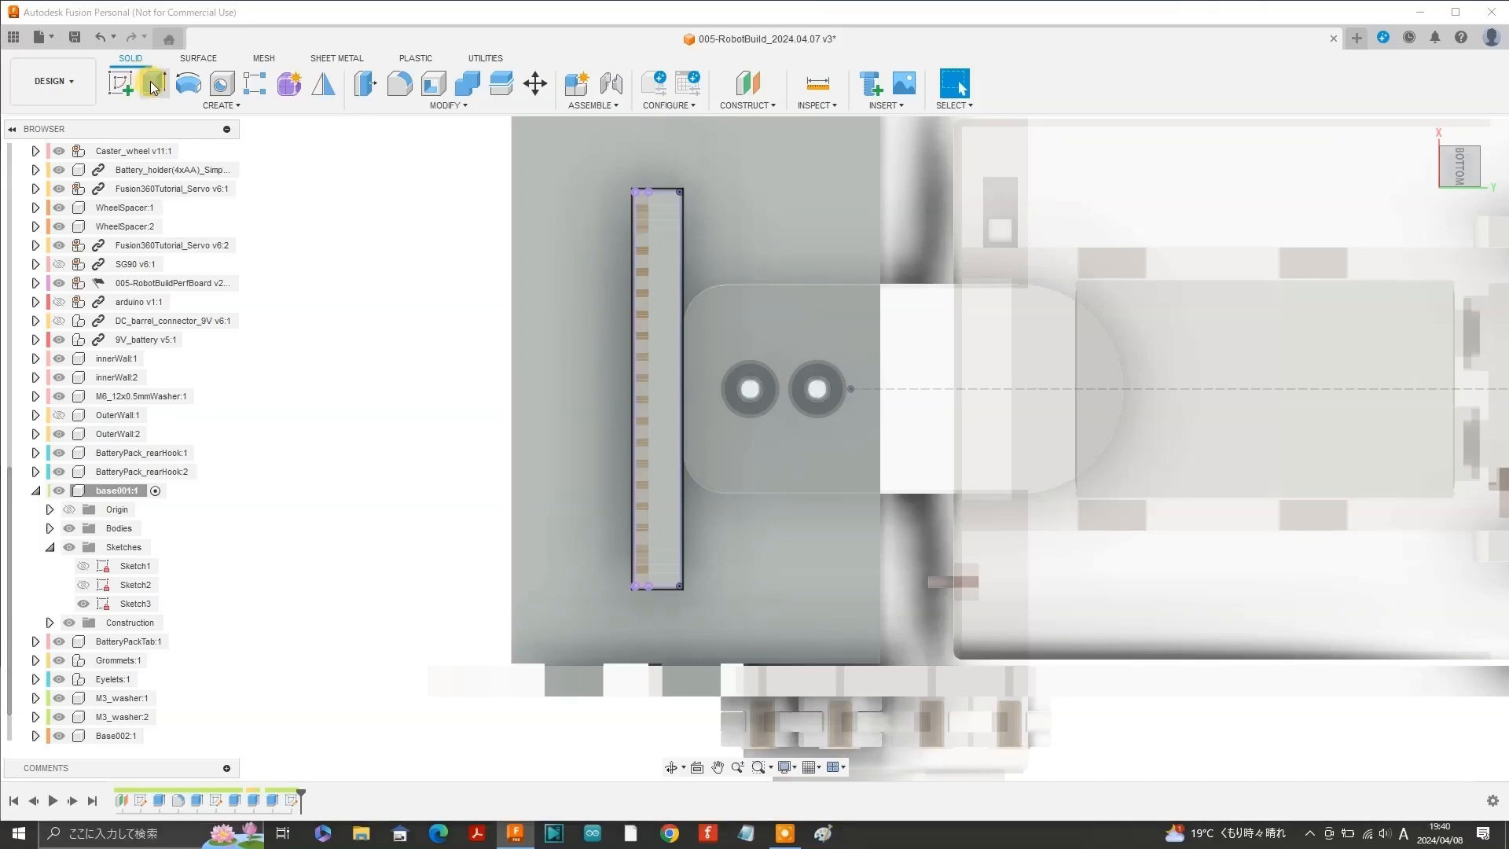
# Hide the perf board and BoardGuard, extrude both slot profiles -3.7 mm to cut through base001, and reactivate the top-level assembly.
pyautogui.click(153, 84)
pyautogui.scroll(3, 657, 236)
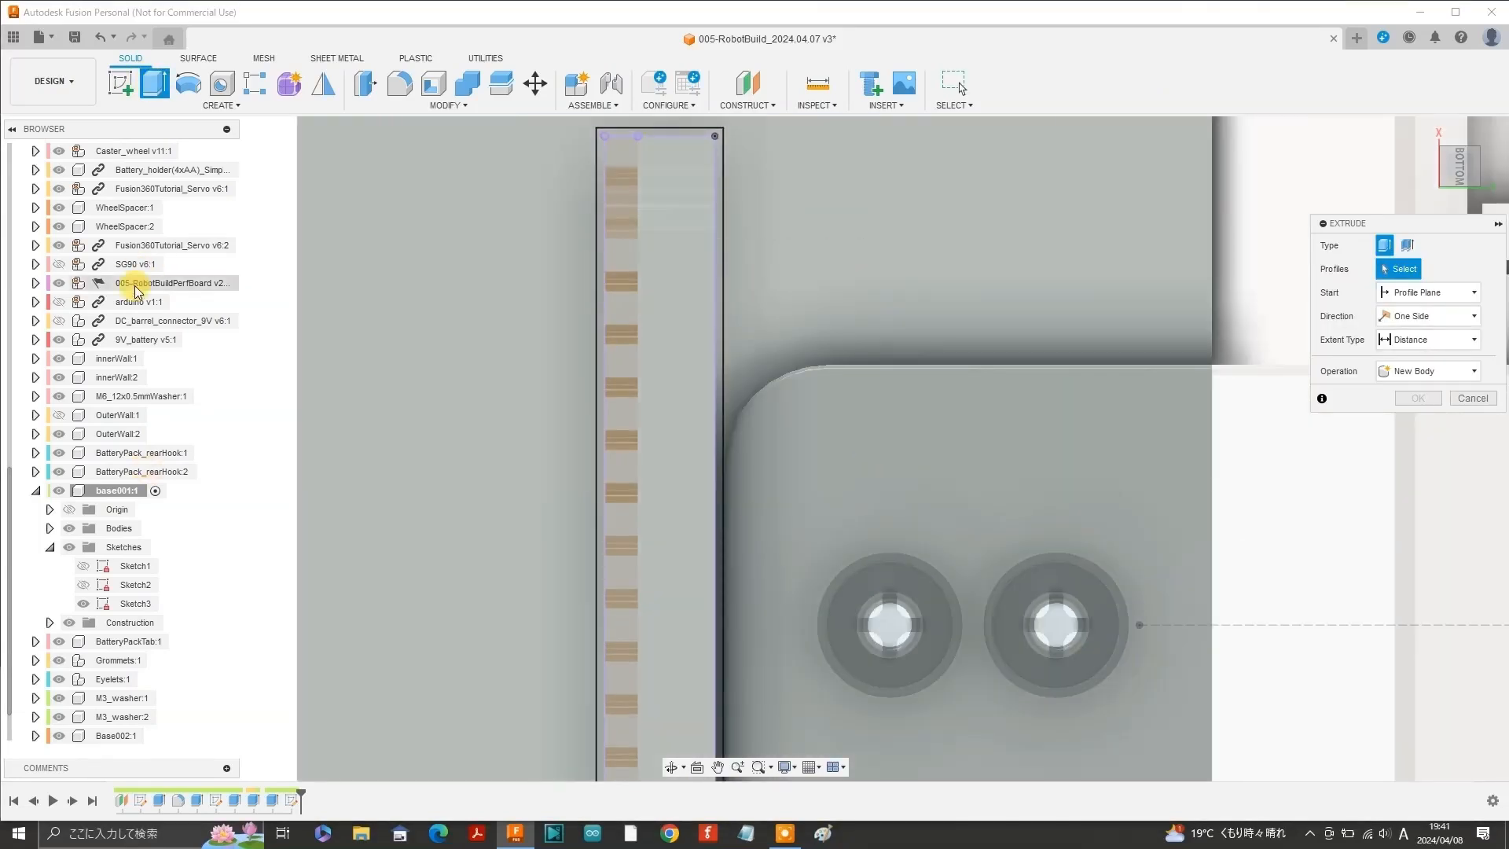
pyautogui.scroll(-3, 337, 480)
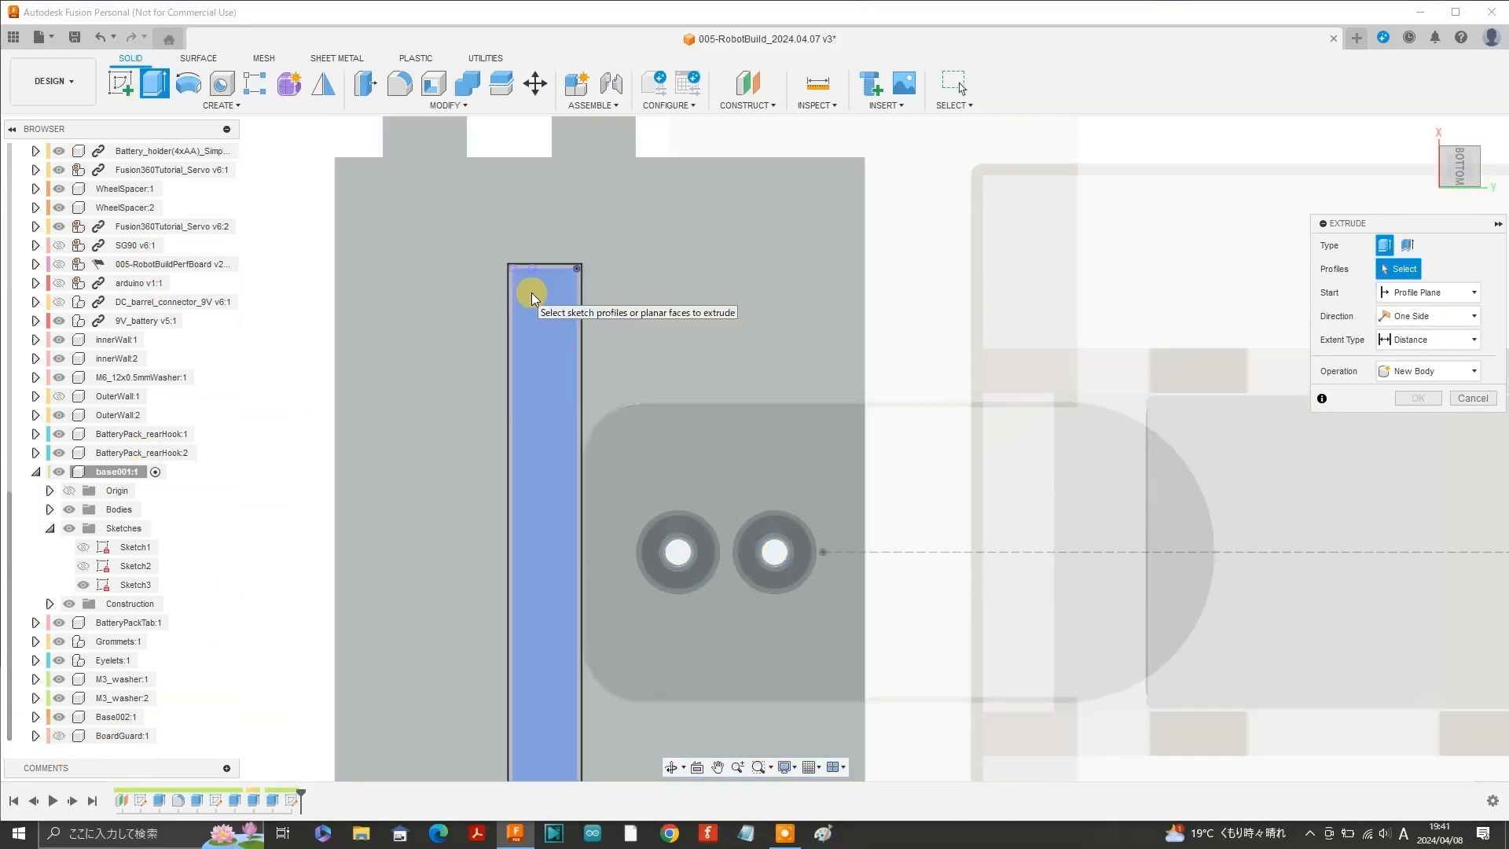
pyautogui.scroll(3, 532, 292)
pyautogui.click(532, 293)
pyautogui.click(496, 269)
pyautogui.scroll(-4, 431, 361)
pyautogui.scroll(-4, 430, 361)
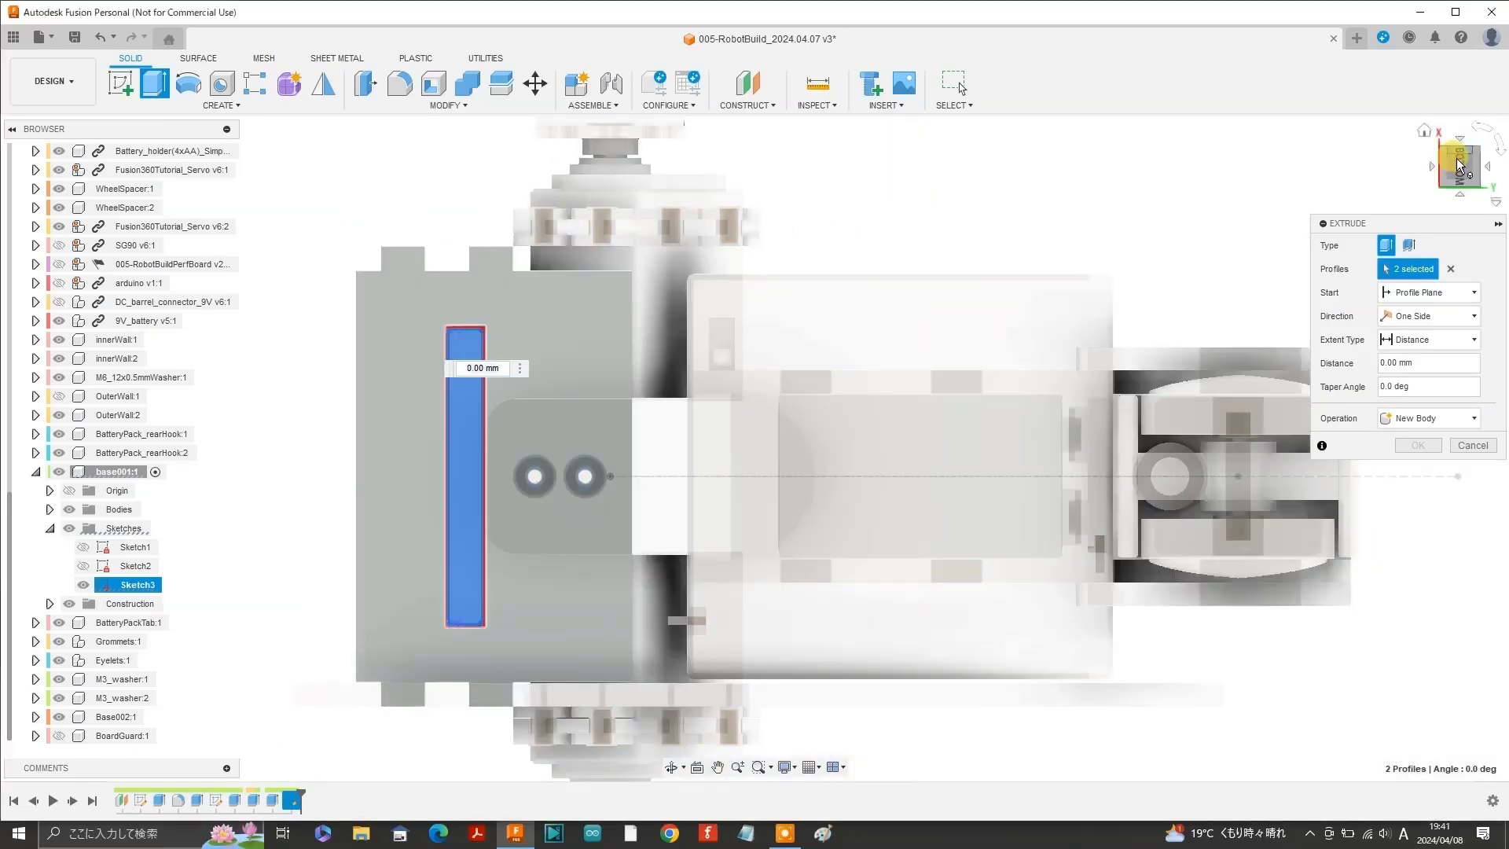
pyautogui.moveTo(1455, 158); pyautogui.dragTo(1407, 233)
pyautogui.click(1457, 159)
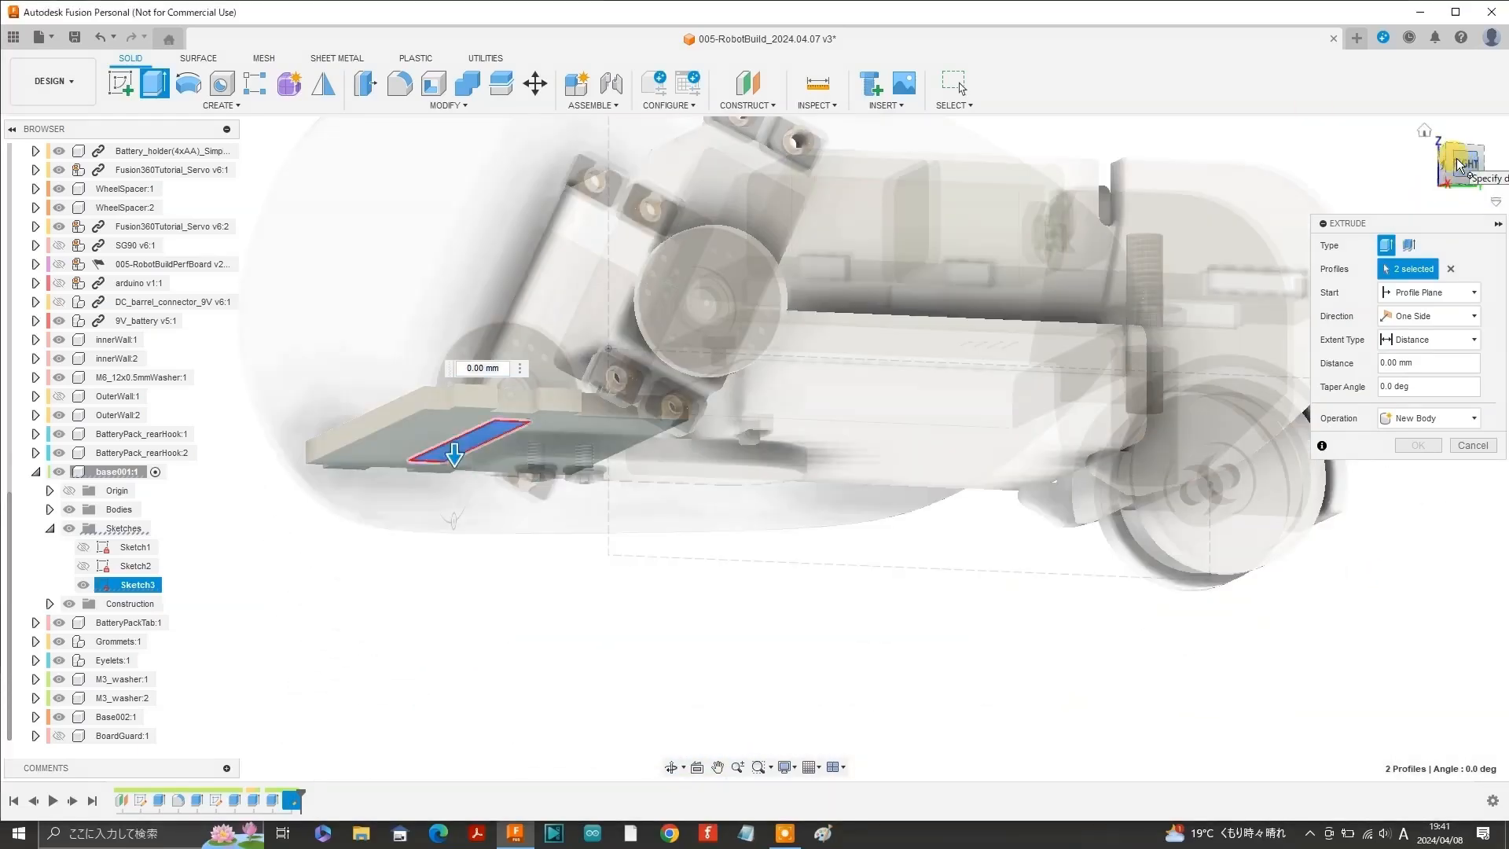
pyautogui.click(520, 369)
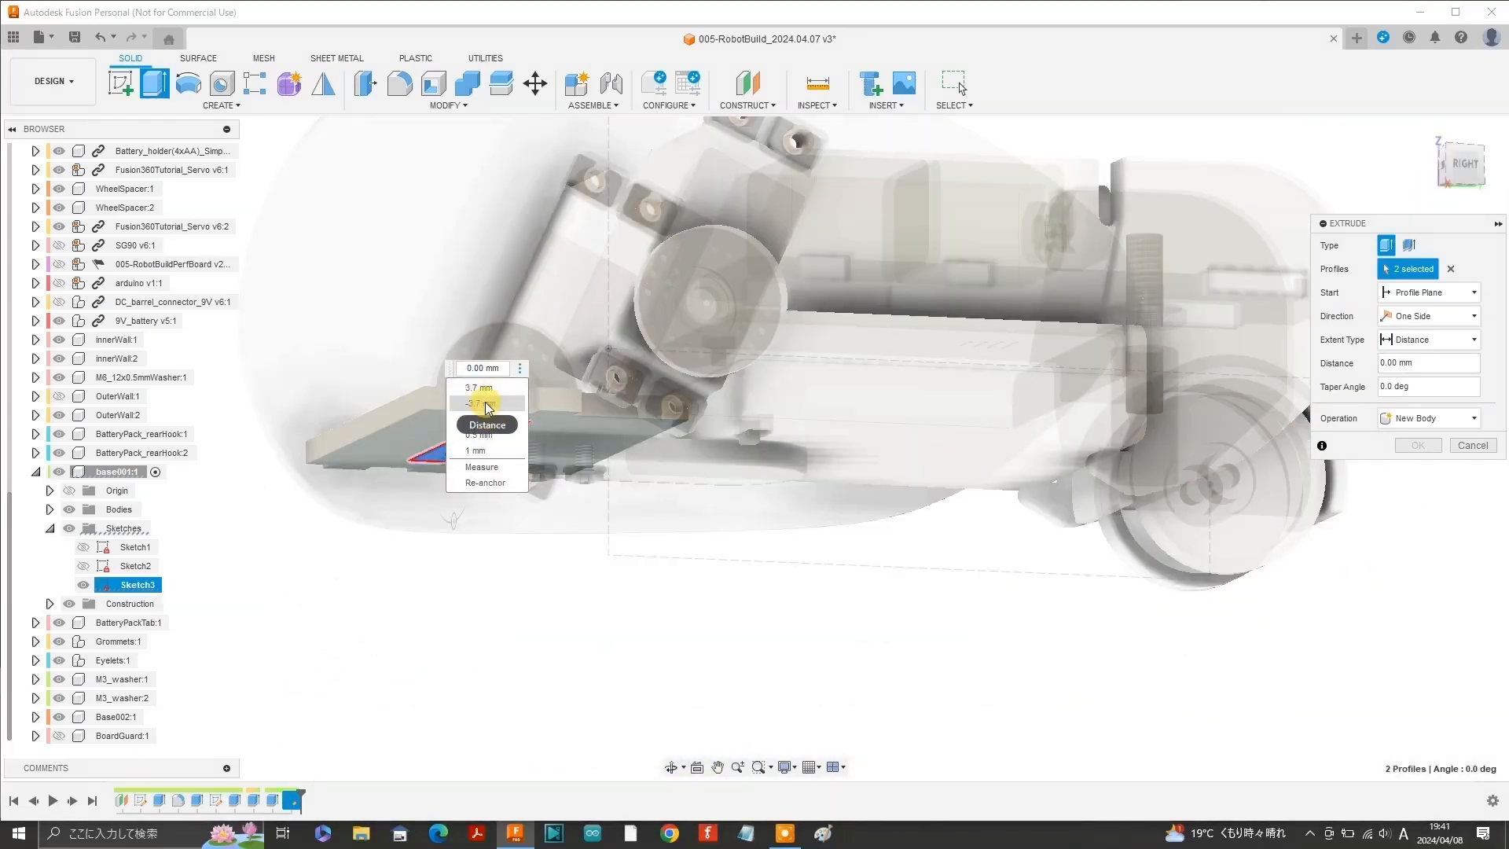
pyautogui.click(484, 403)
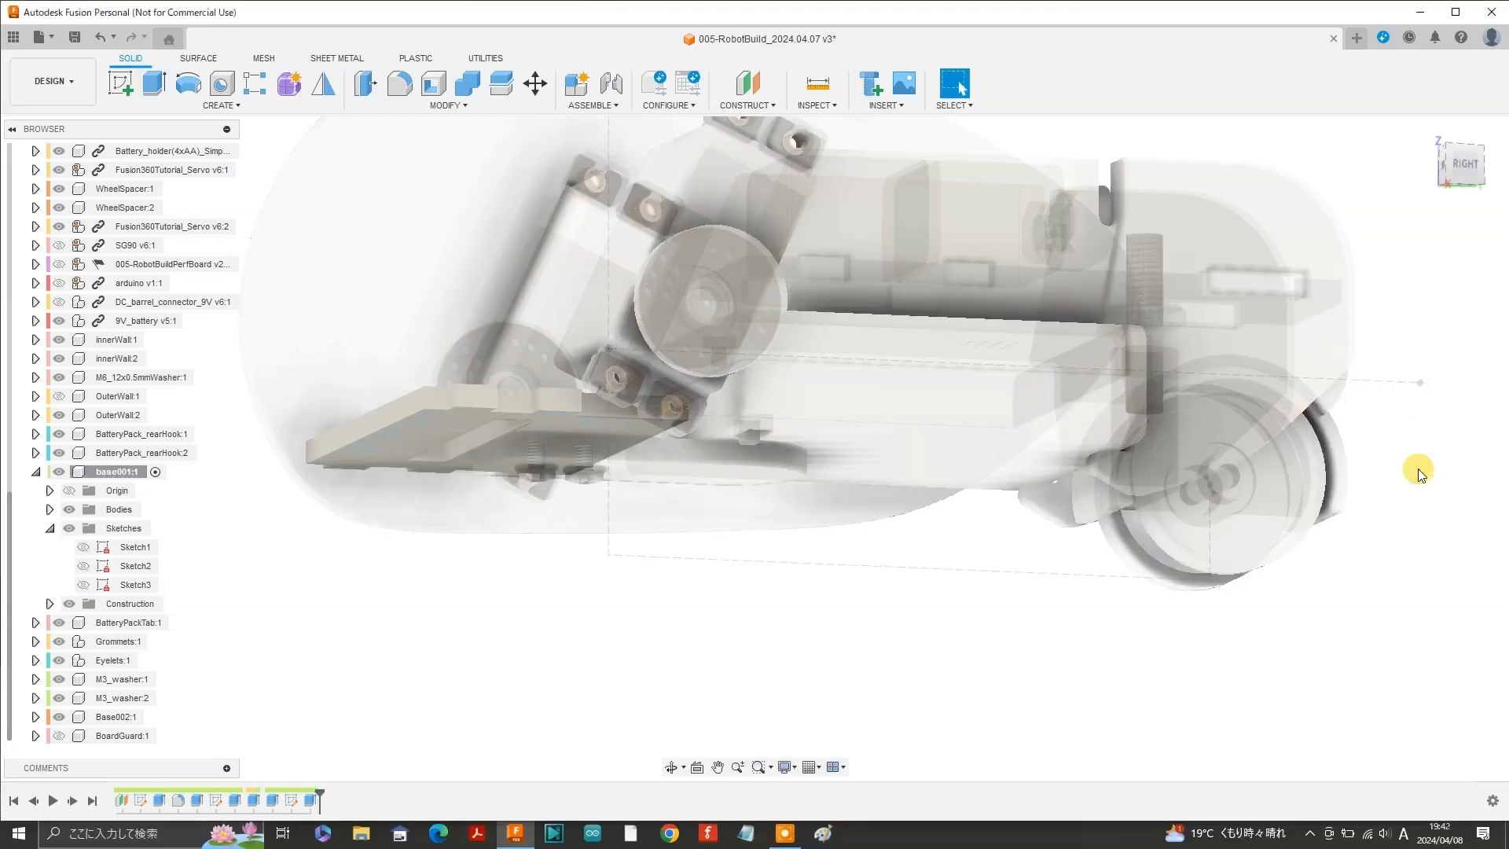
pyautogui.scroll(5, 132, 236)
pyautogui.click(220, 151)
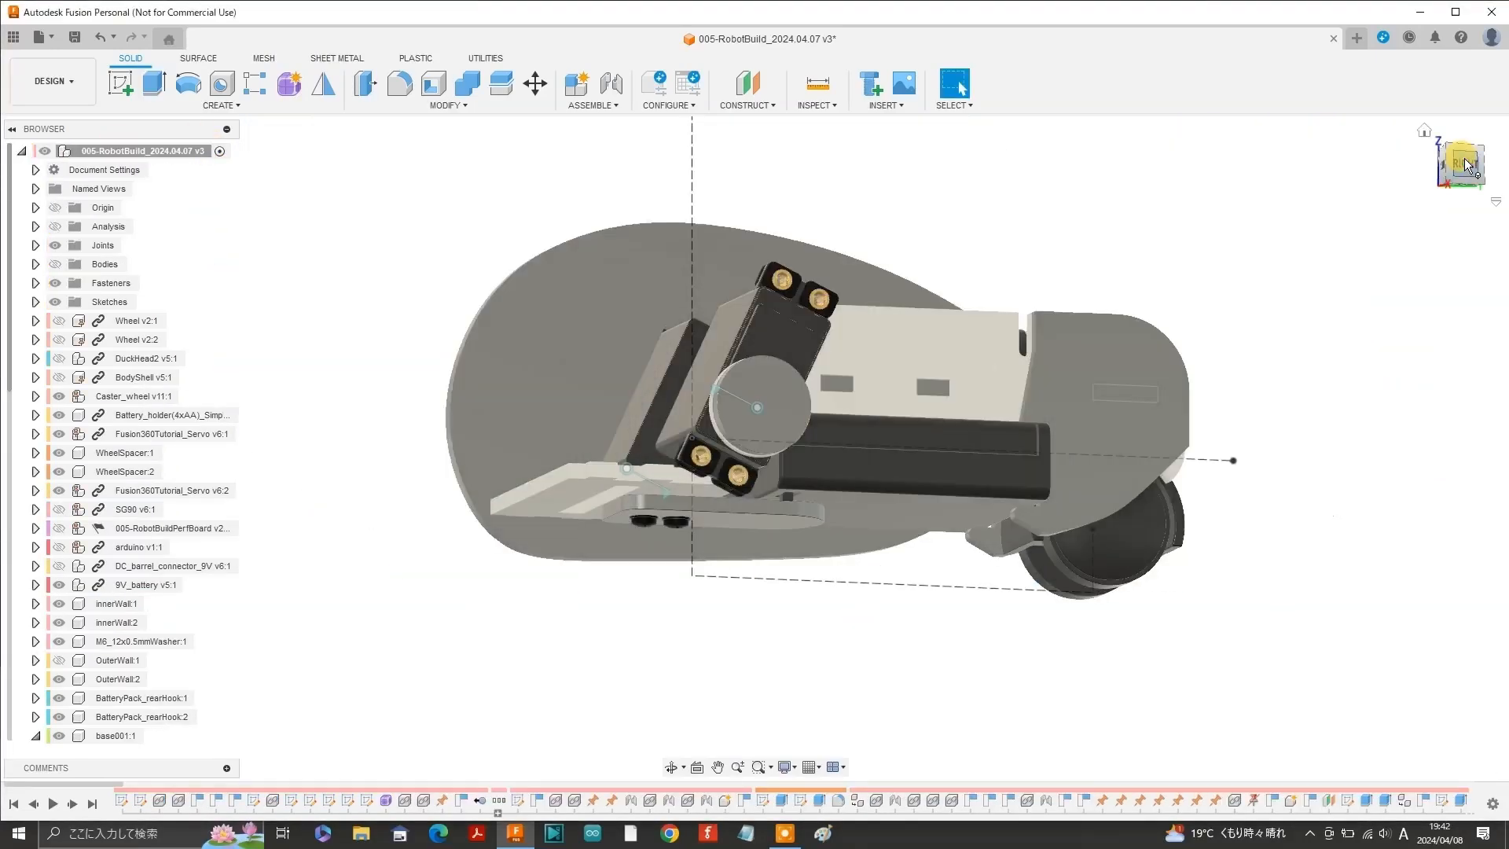
# Measure the distance between the new slot's long inner face and the adjacent end face of the BatteryPackTab.
pyautogui.click(1465, 158)
pyautogui.scroll(5, 667, 503)
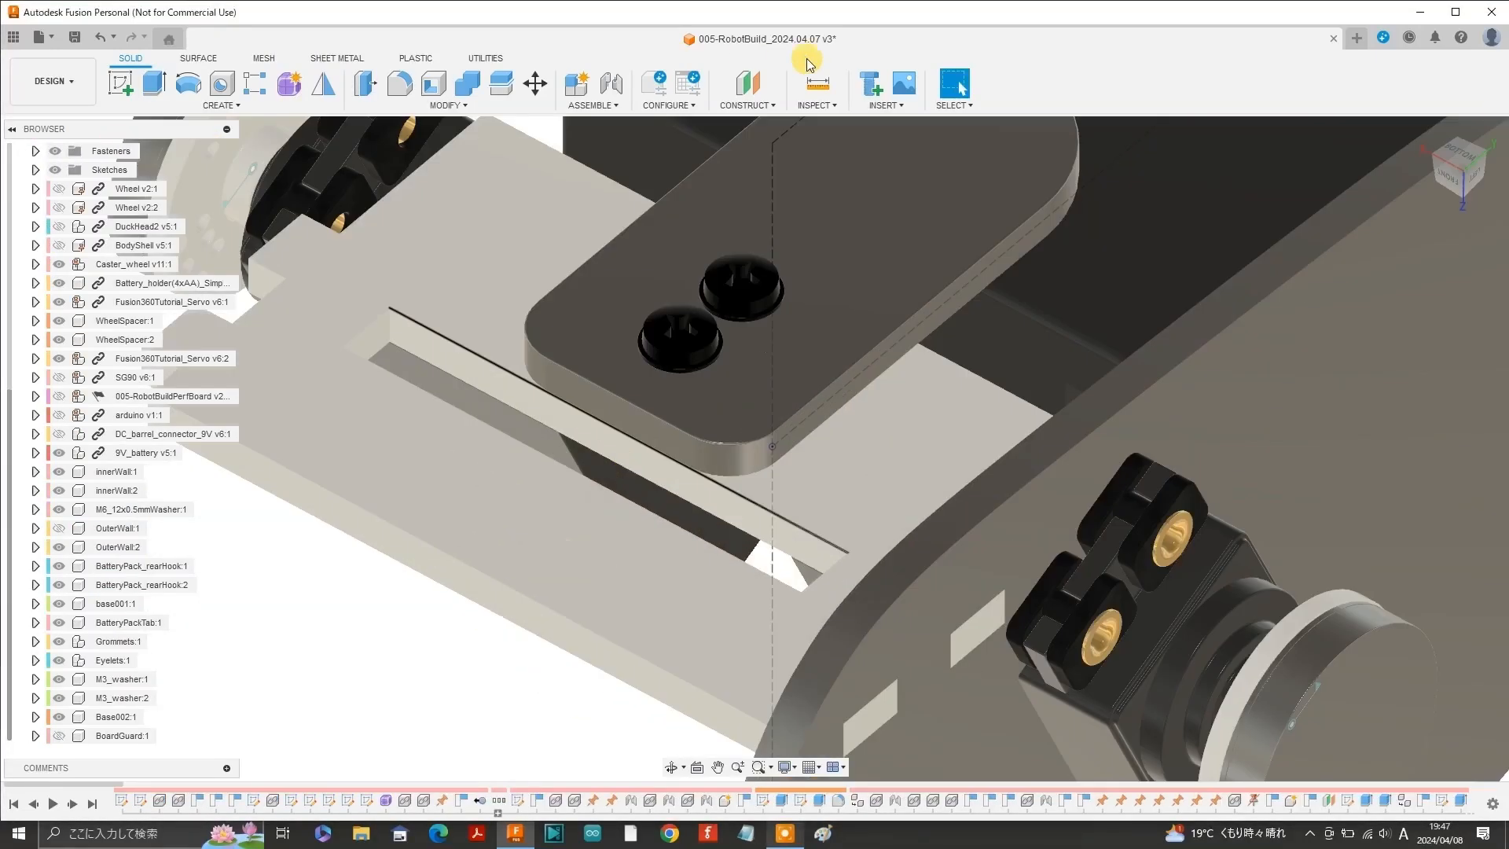
pyautogui.click(818, 83)
pyautogui.click(587, 408)
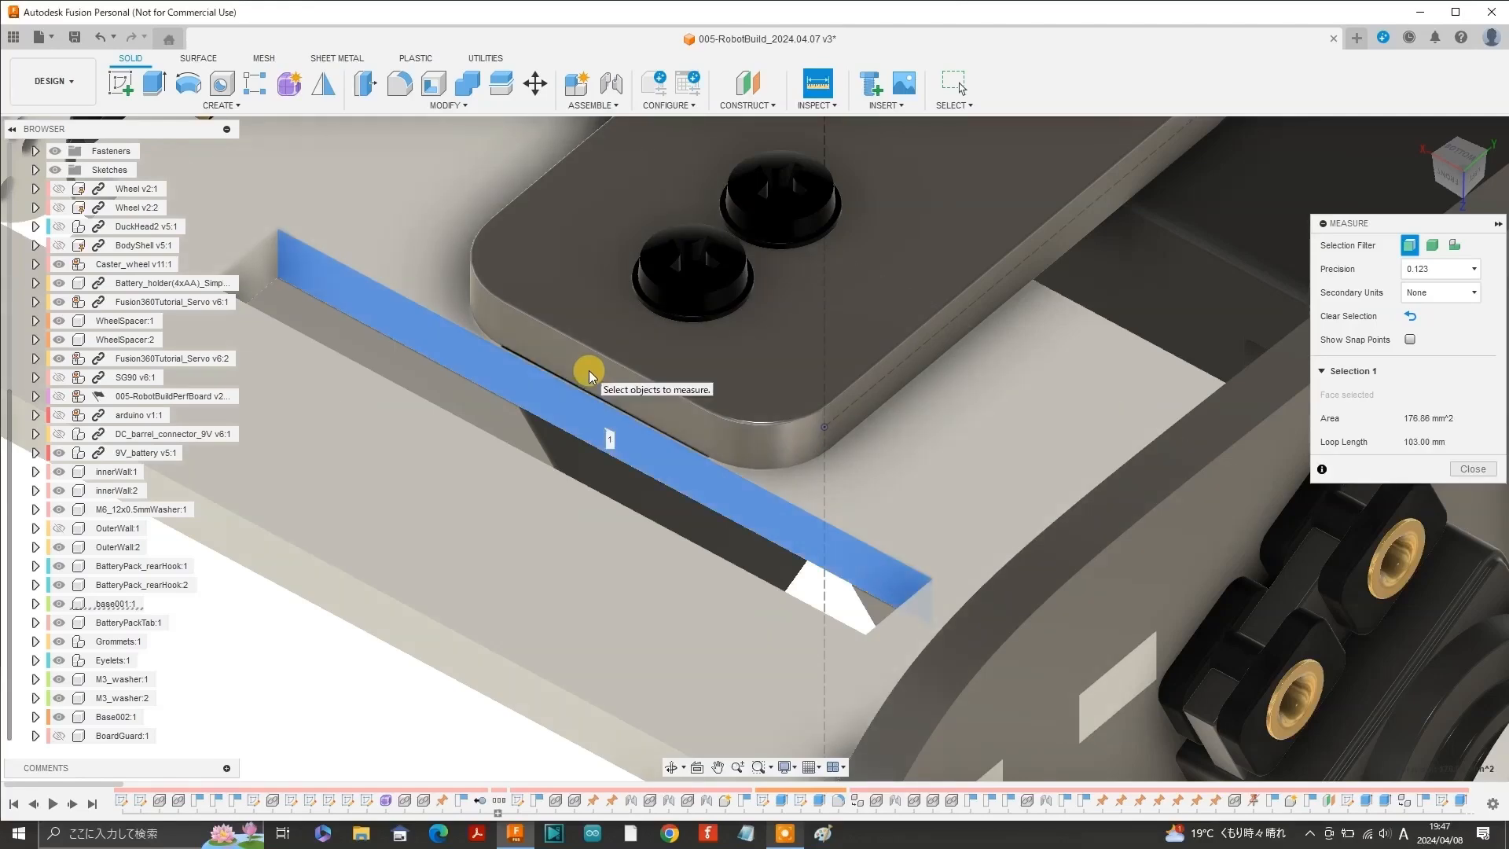
pyautogui.click(588, 370)
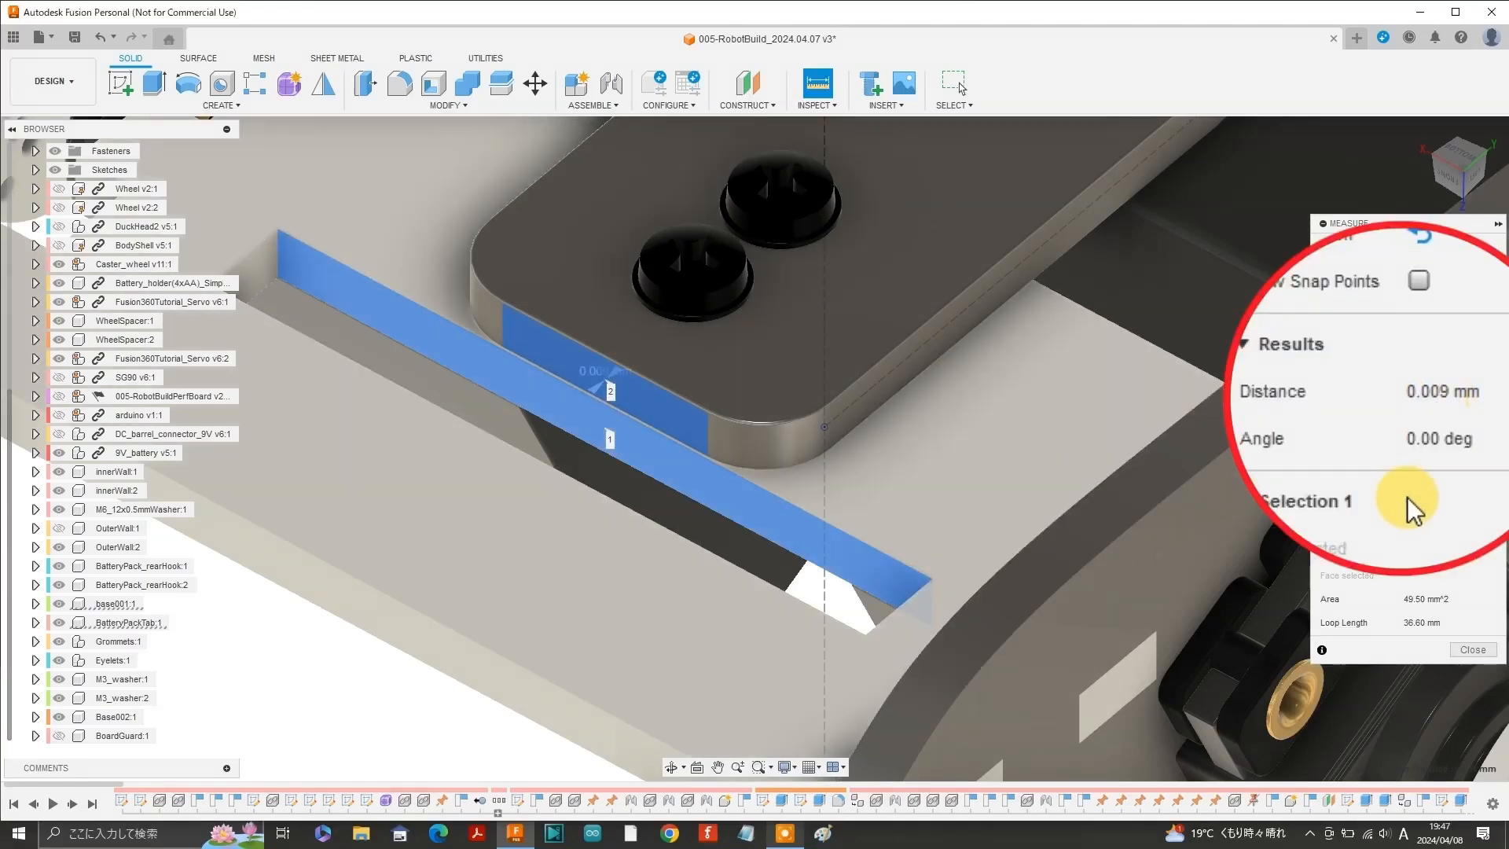
pyautogui.press('Escape')
# Show Sketch1 of the BatteryPackTab component and open it for editing.
pyautogui.click(1459, 151)
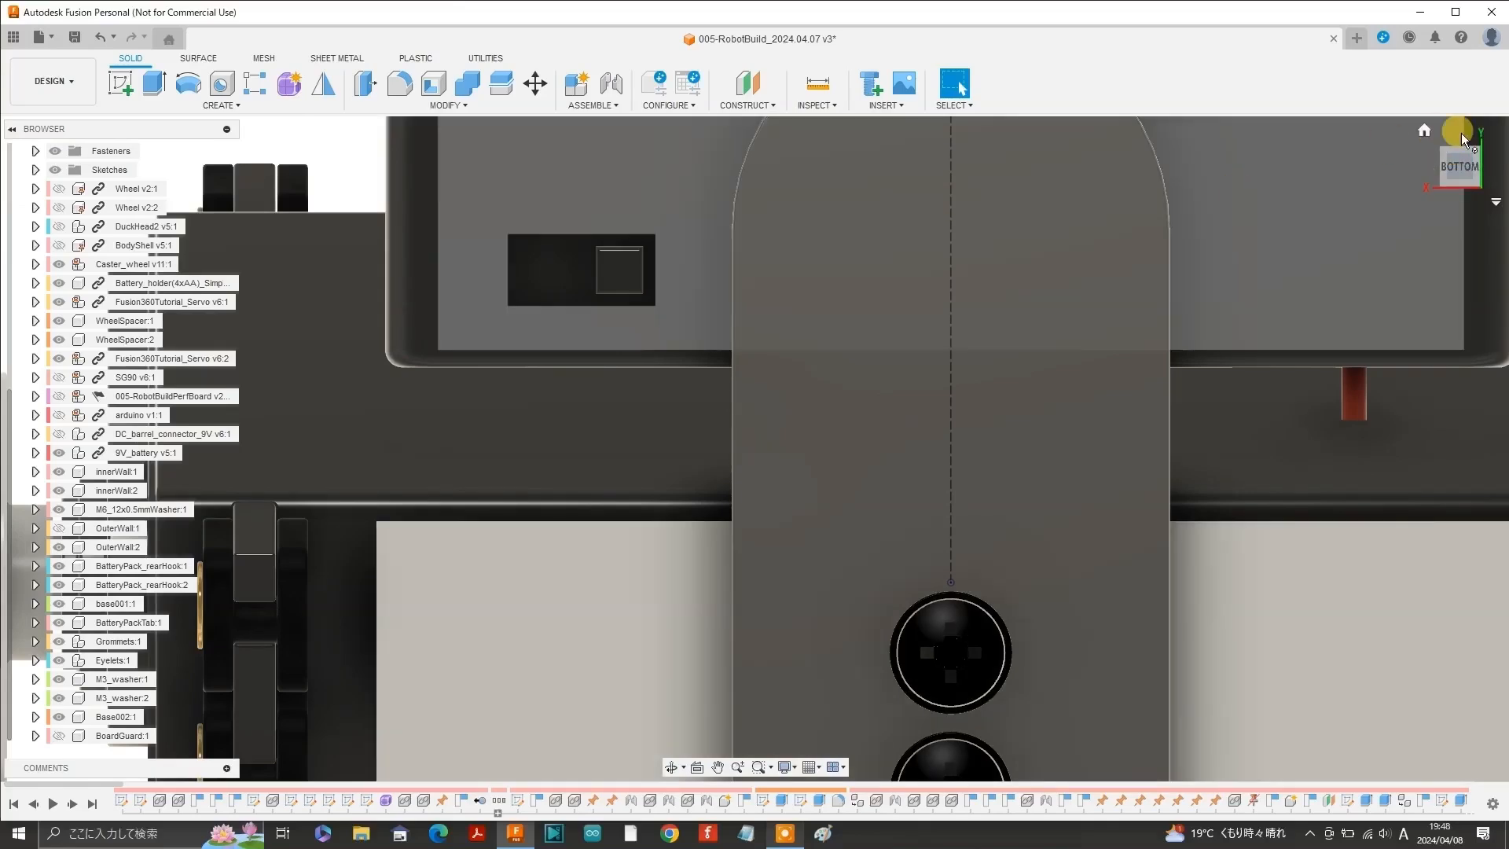
pyautogui.click(1498, 146)
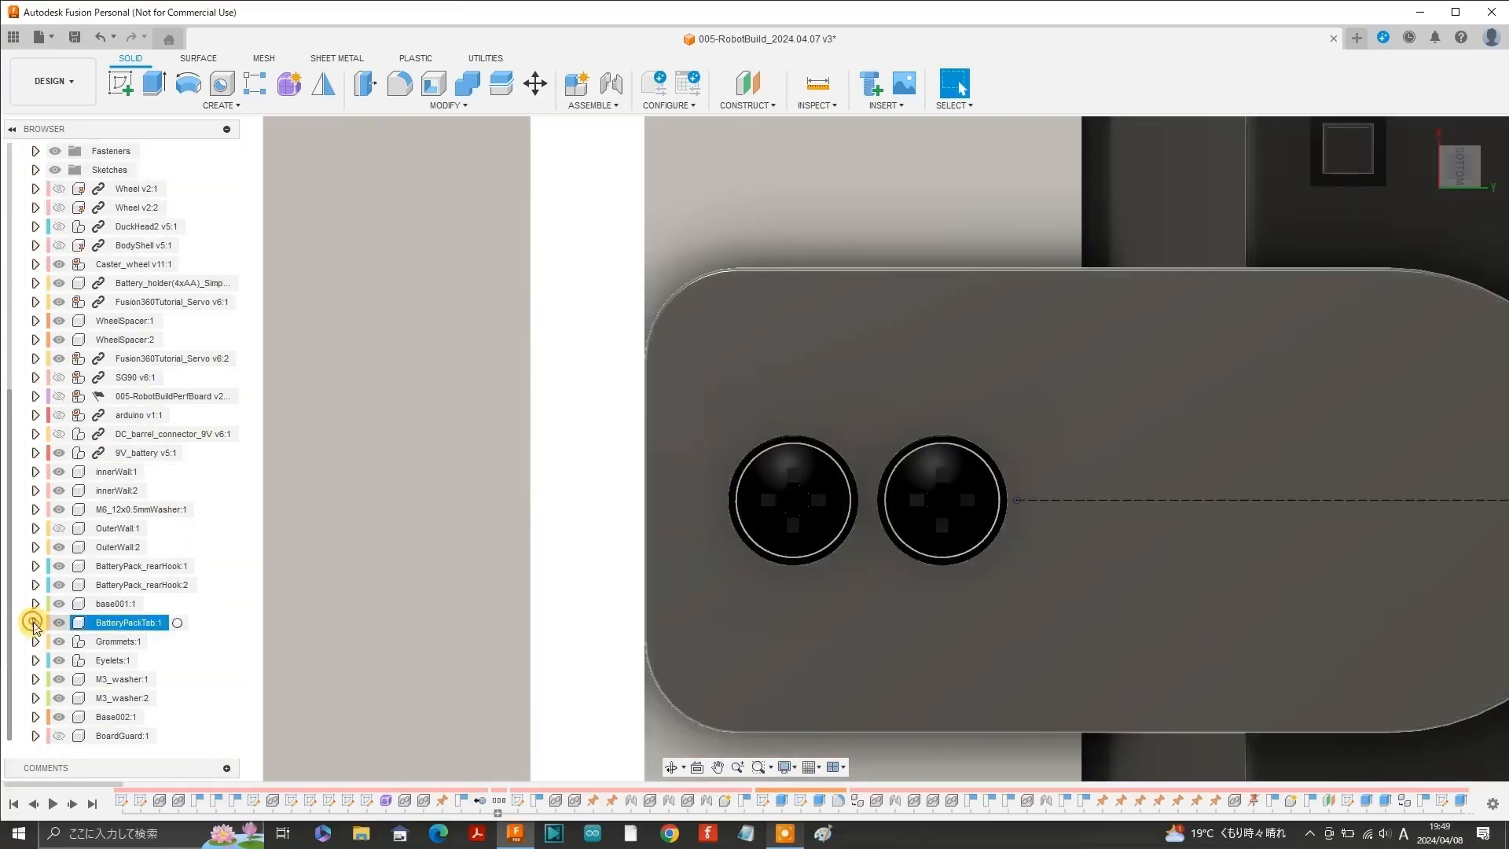
pyautogui.click(35, 621)
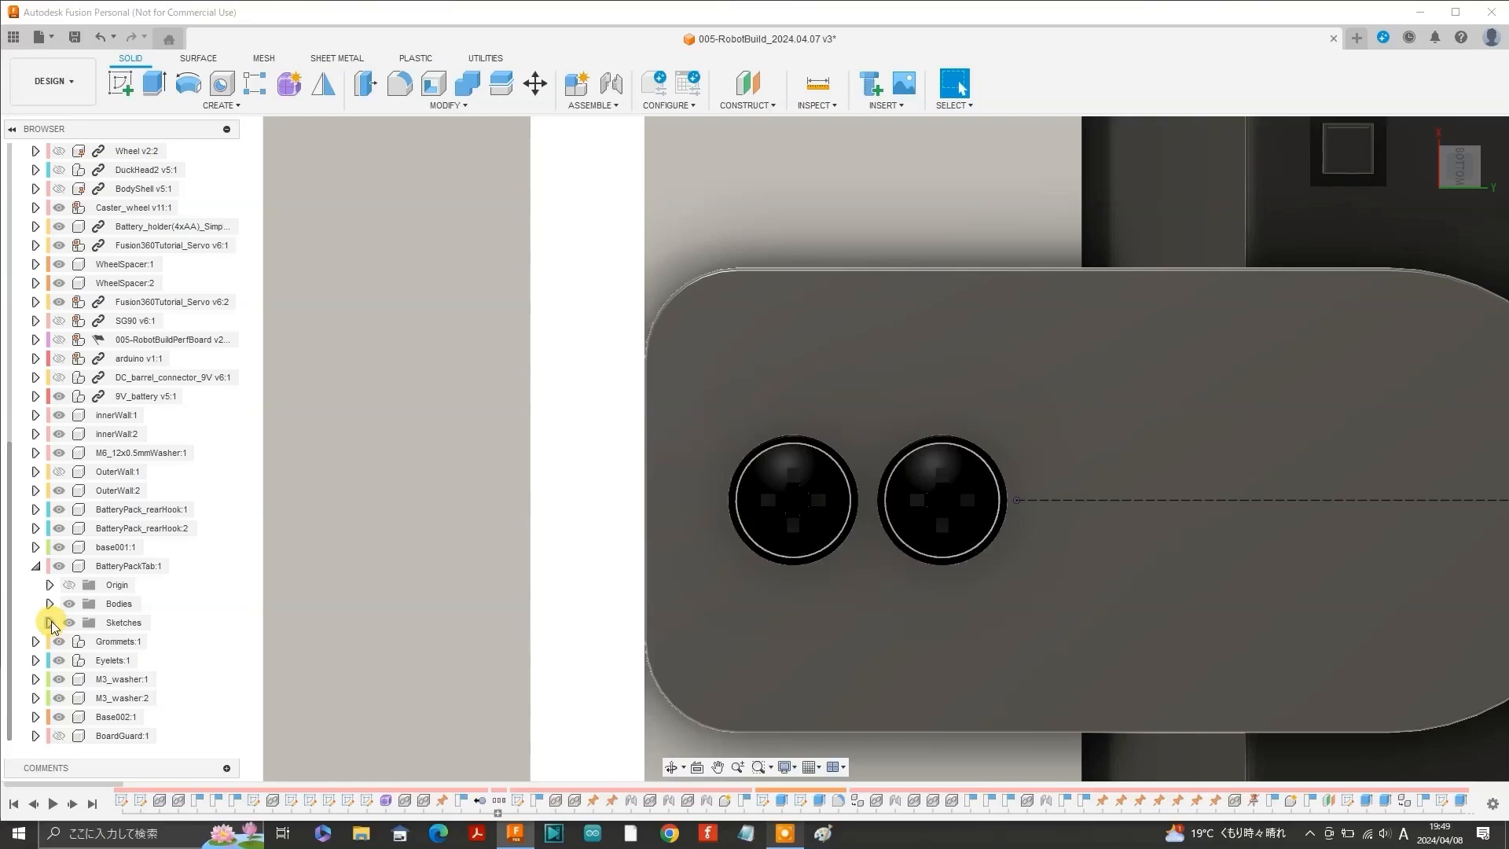
pyautogui.click(50, 622)
pyautogui.click(84, 641)
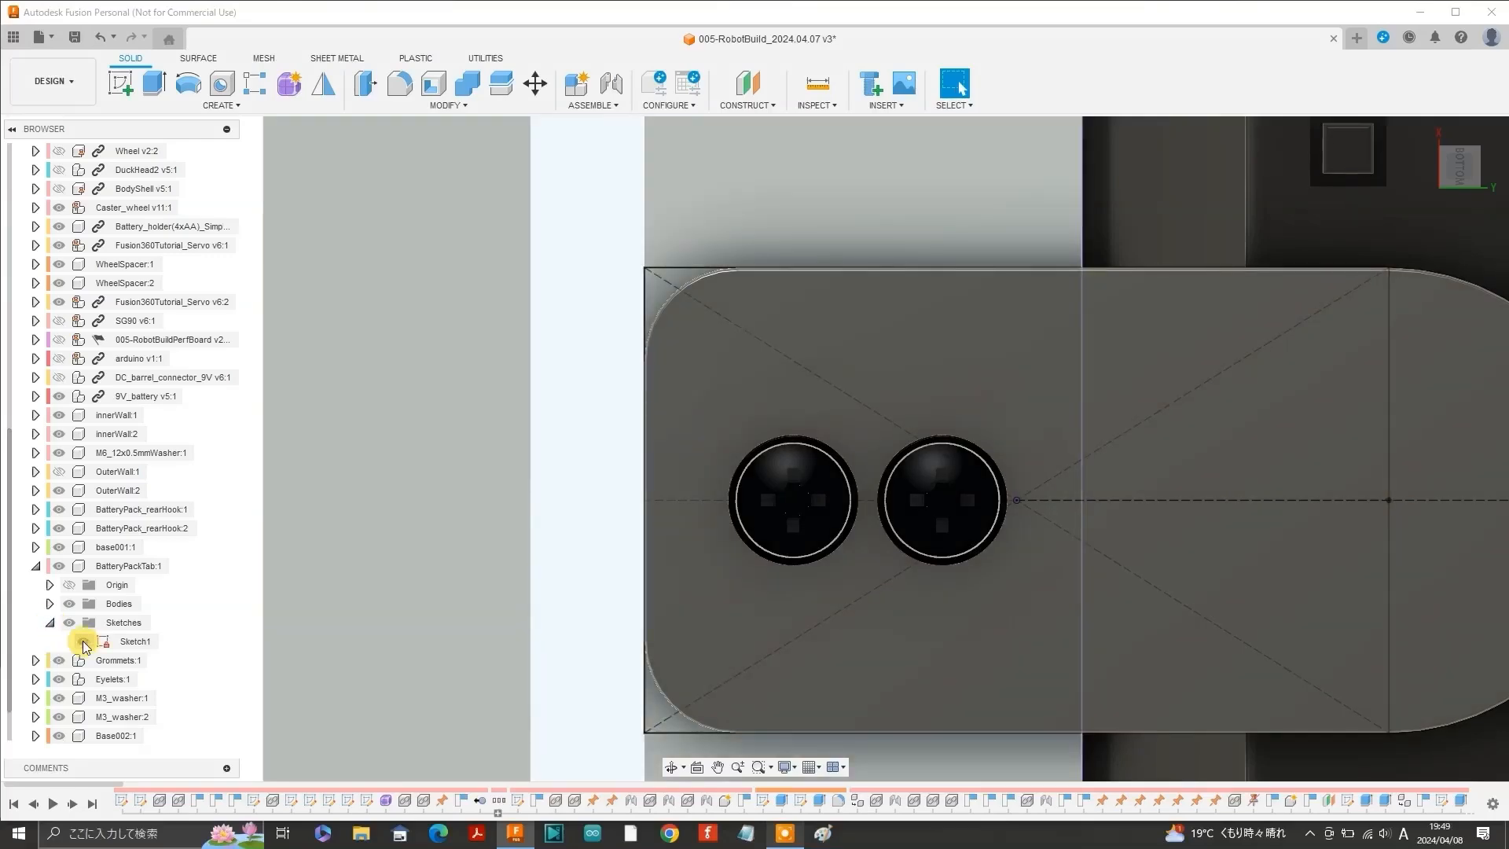
pyautogui.rightClick(114, 643)
pyautogui.click(167, 368)
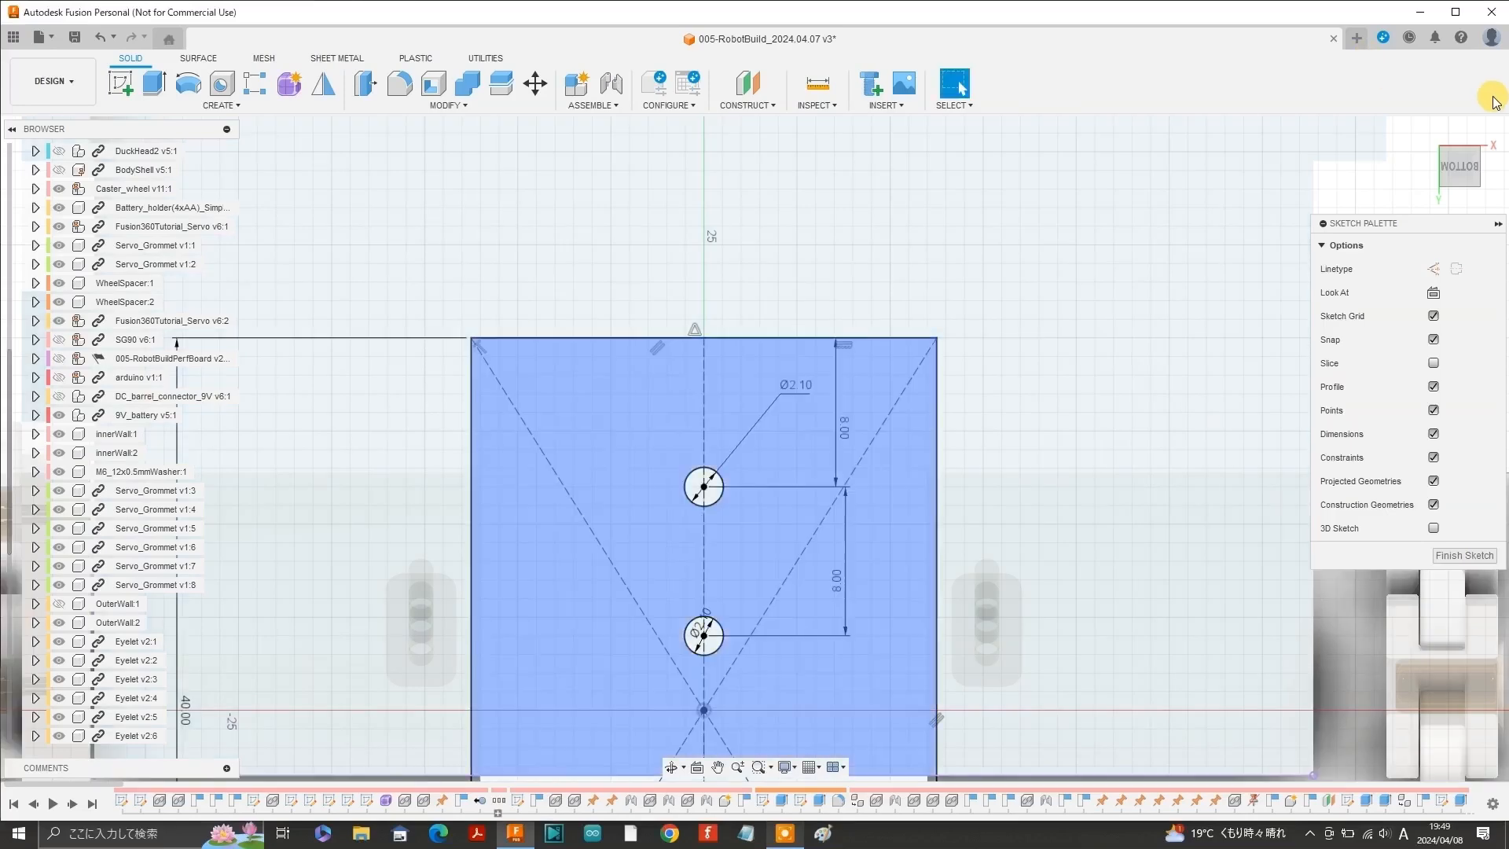
# Set the length of the BatteryPackTab's rectangular section to 38 mm and finish the sketch.
pyautogui.click(1481, 129)
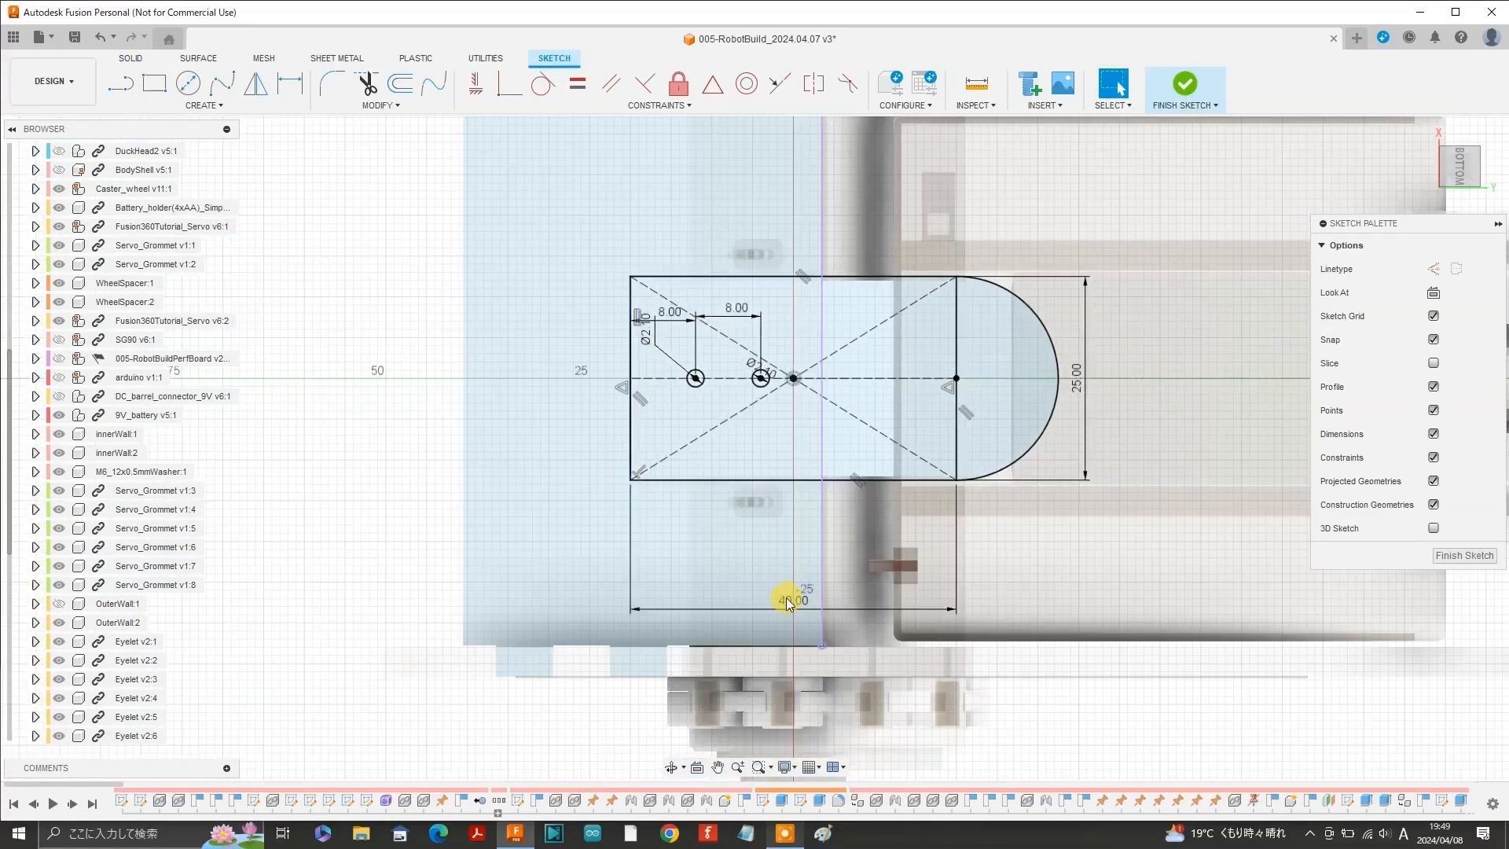
pyautogui.doubleClick(787, 602)
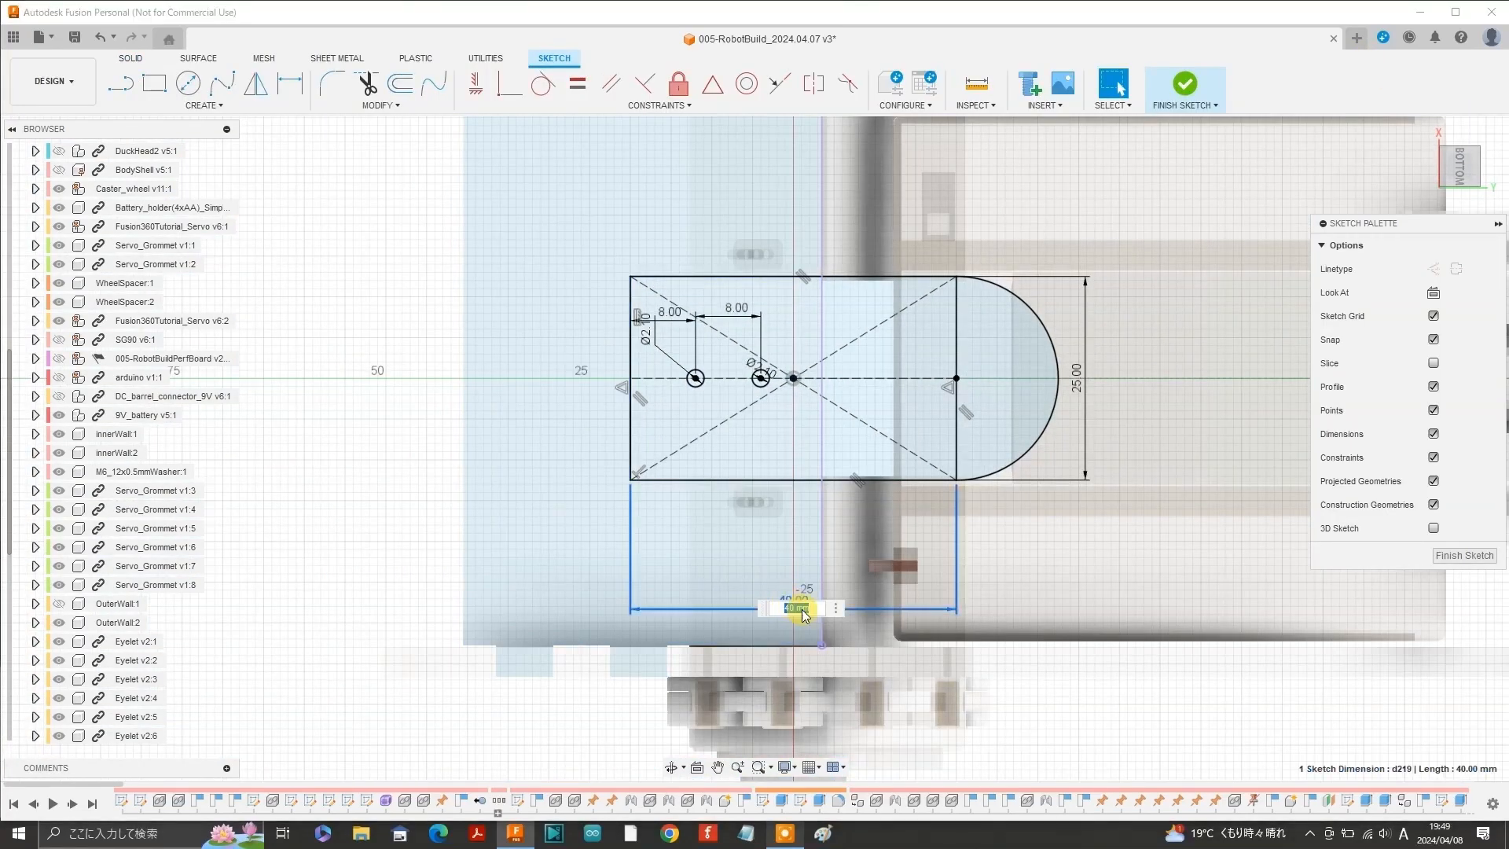
pyautogui.write('38')
pyautogui.press('Return')
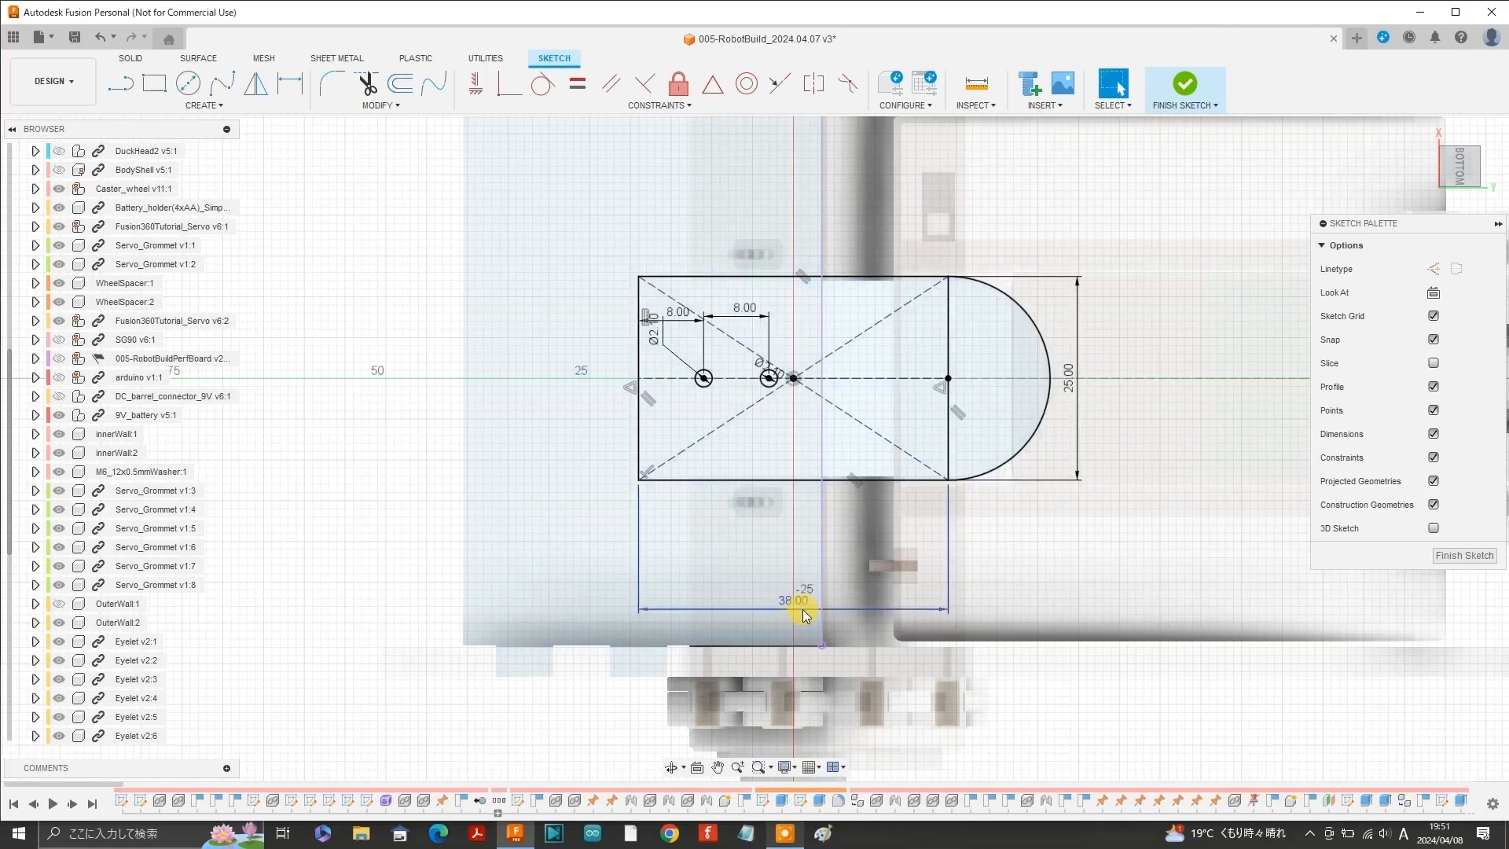
pyautogui.click(1185, 88)
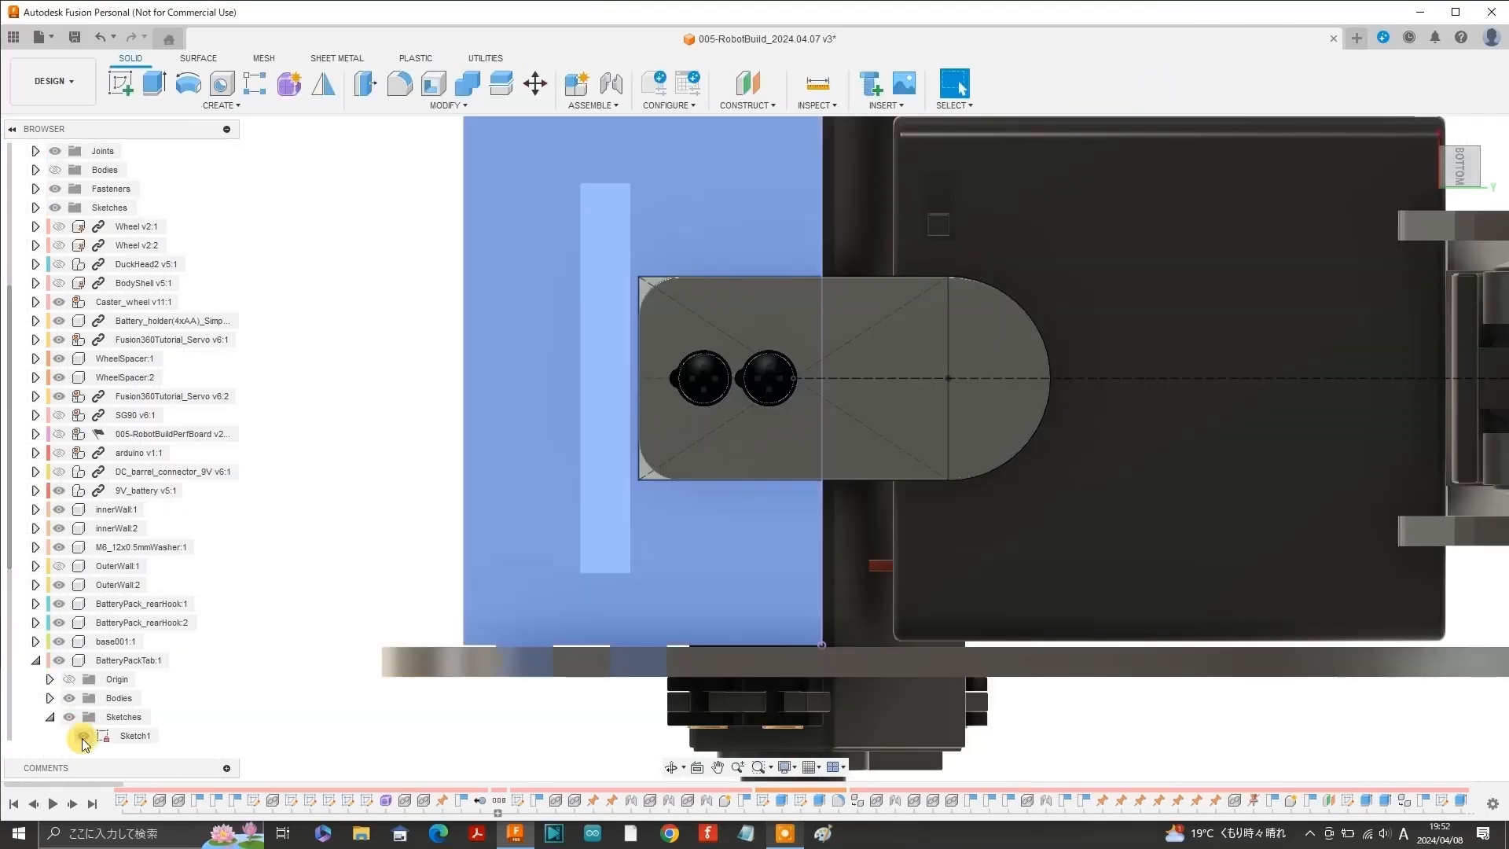
# Hide the BatteryPackTab's Sketch1, collapse that component, and expand base001 to list its sketches.
pyautogui.click(81, 735)
pyautogui.click(37, 661)
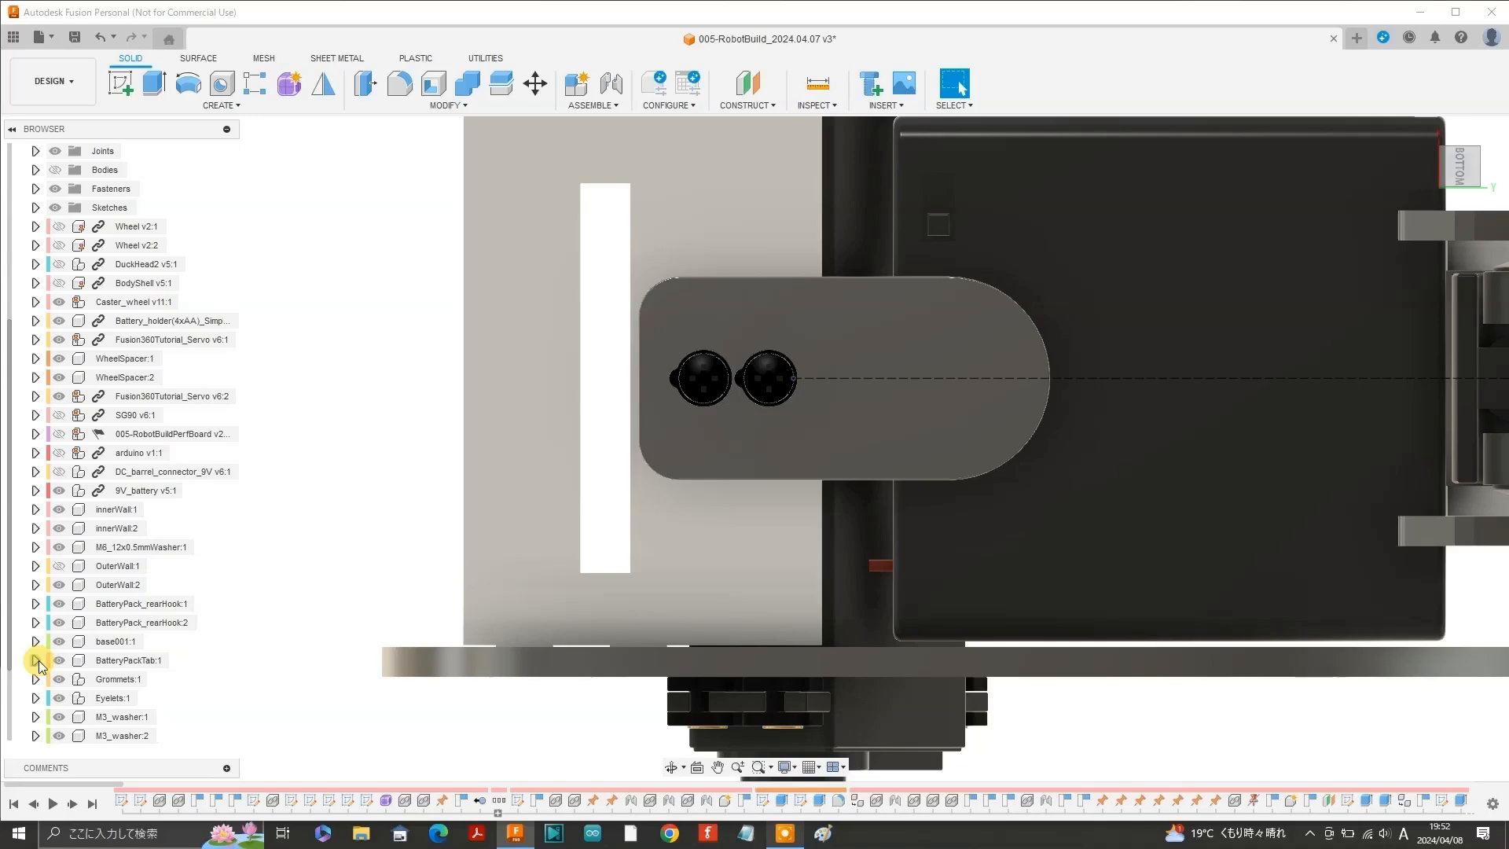
pyautogui.click(35, 641)
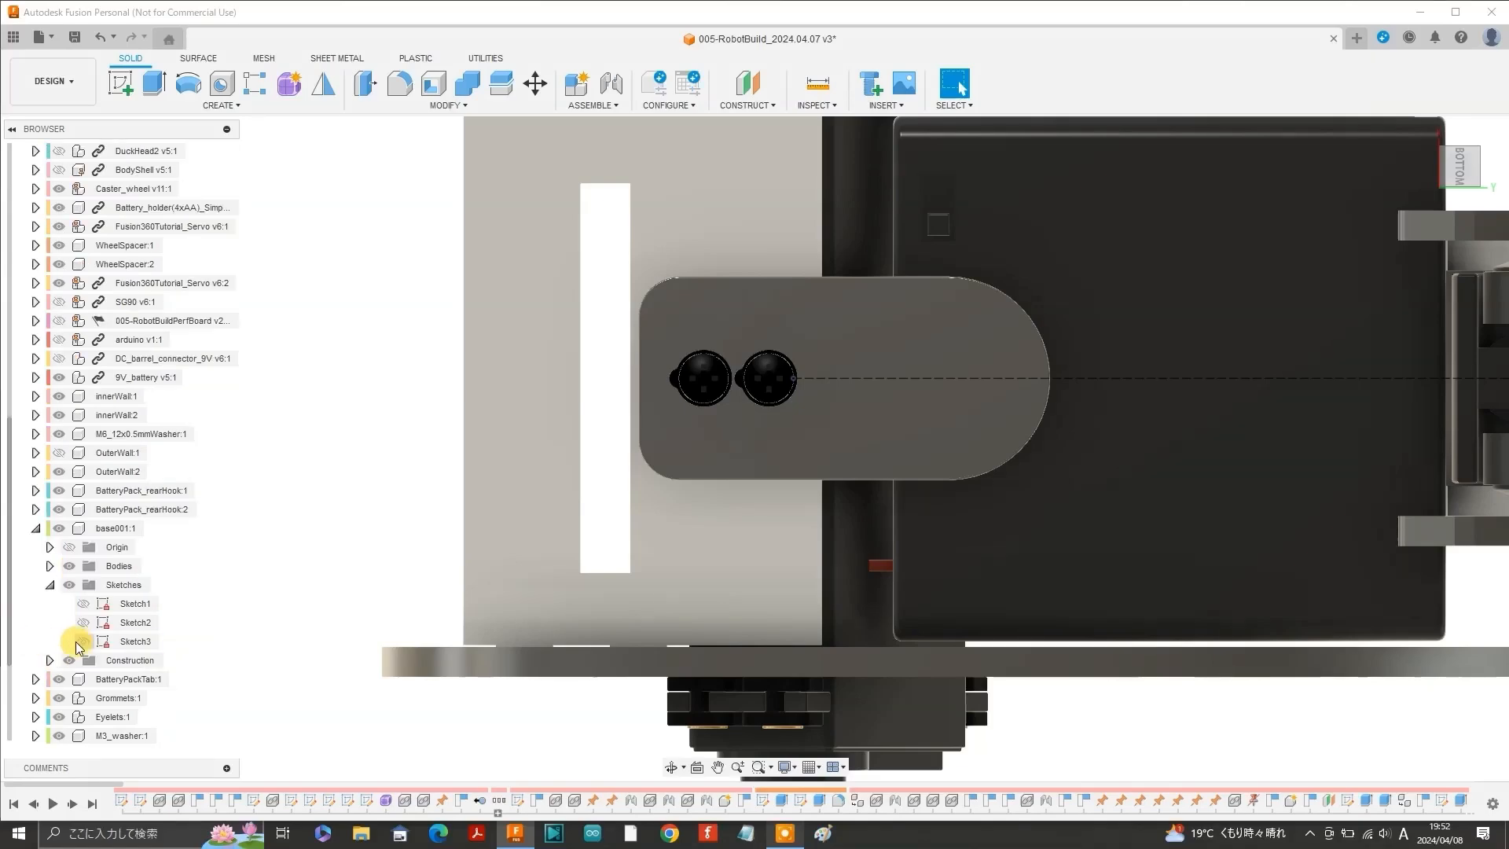
# Edit base001's Sketch3 and draw a full-length rectangle about 1 mm wide against the slot's long edge facing the BatteryPackTab.
pyautogui.rightClick(130, 641)
pyautogui.click(146, 371)
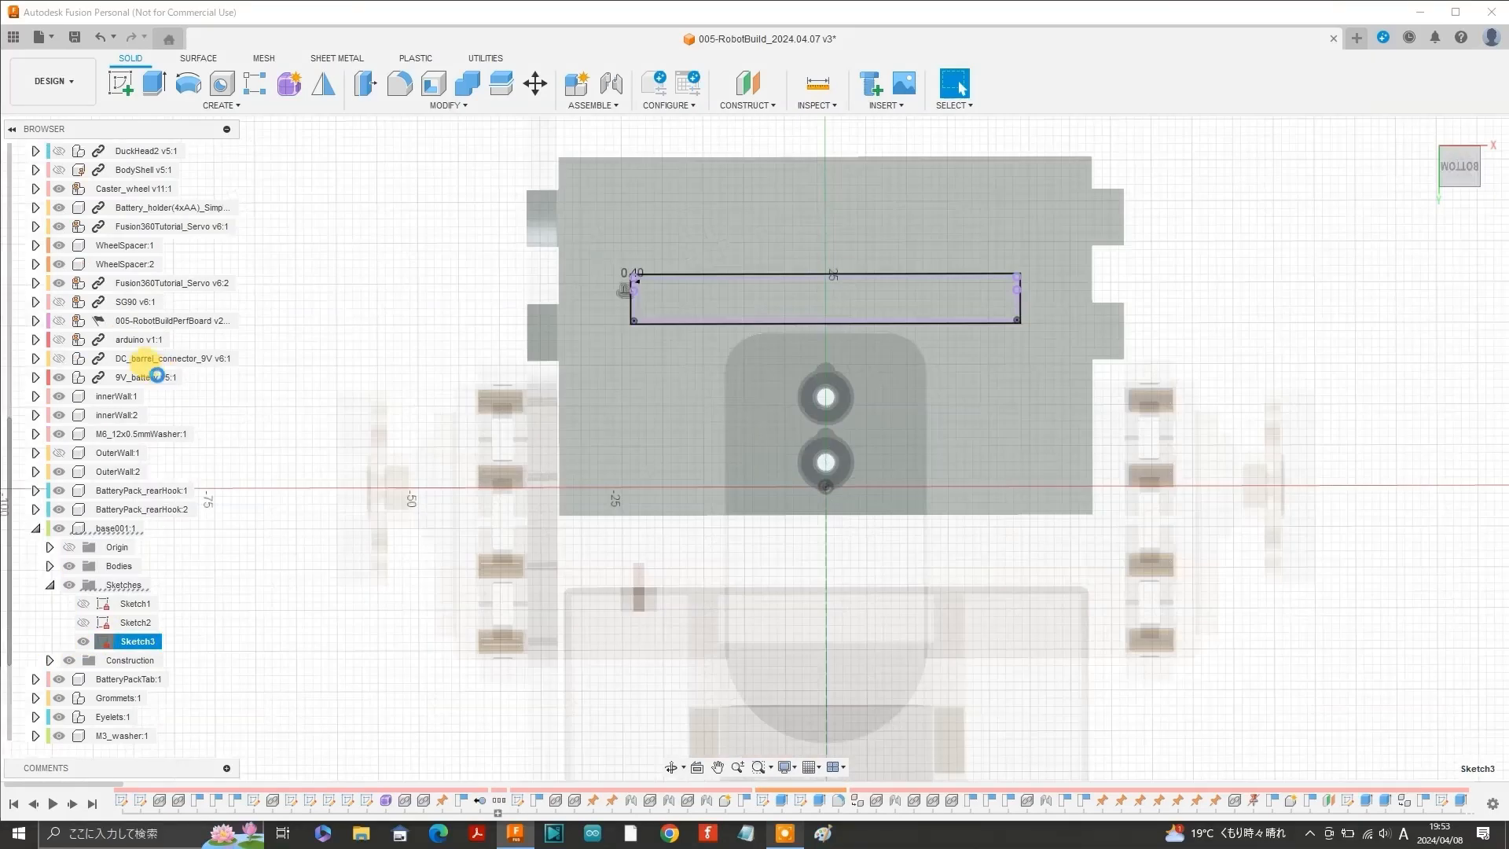
pyautogui.click(155, 84)
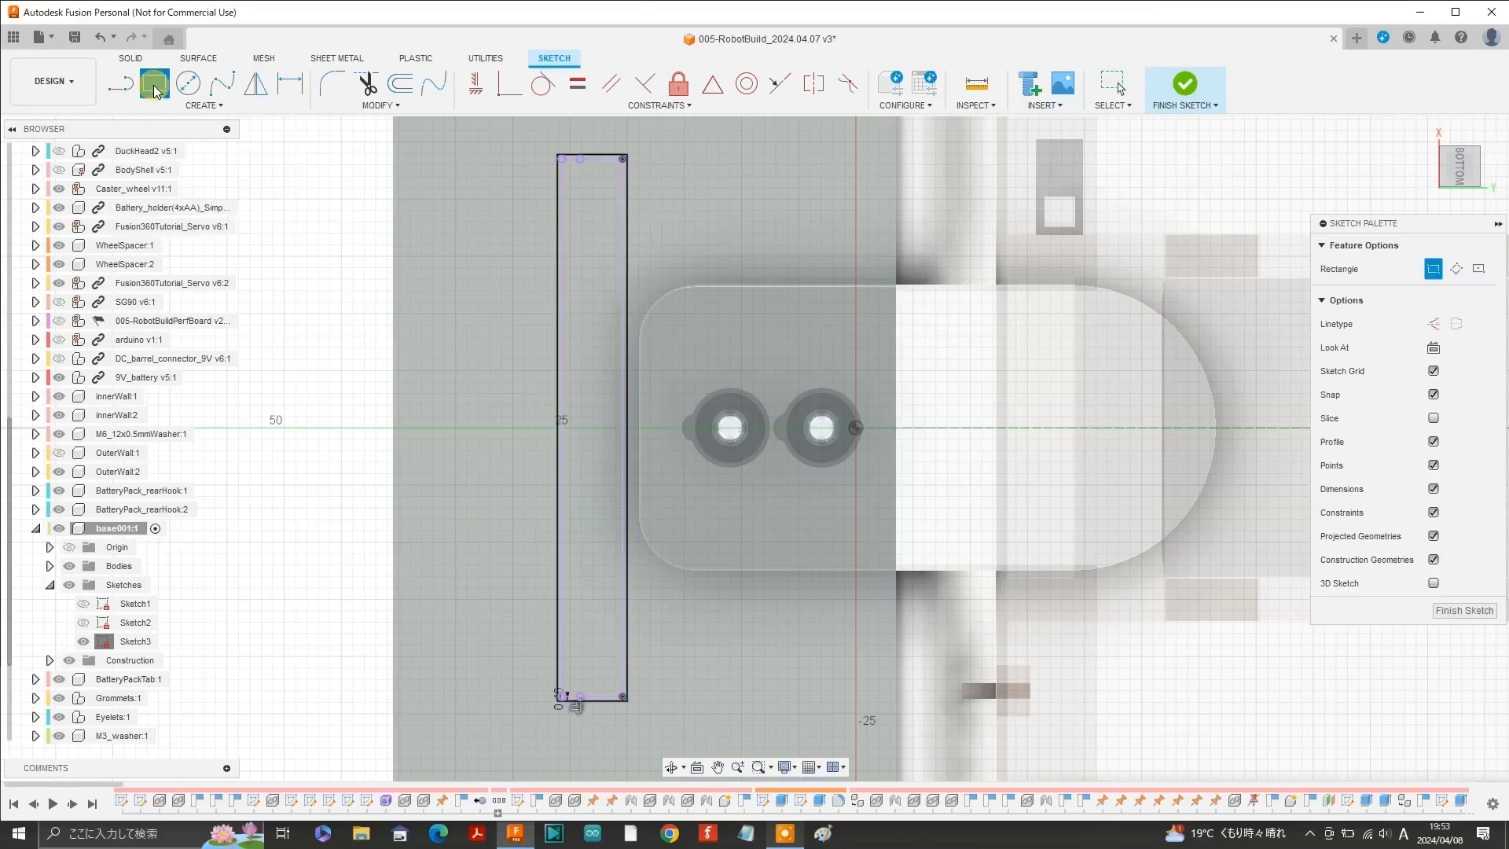
pyautogui.scroll(4, 627, 155)
pyautogui.click(625, 153)
pyautogui.scroll(-8, 652, 464)
pyautogui.scroll(5, 653, 624)
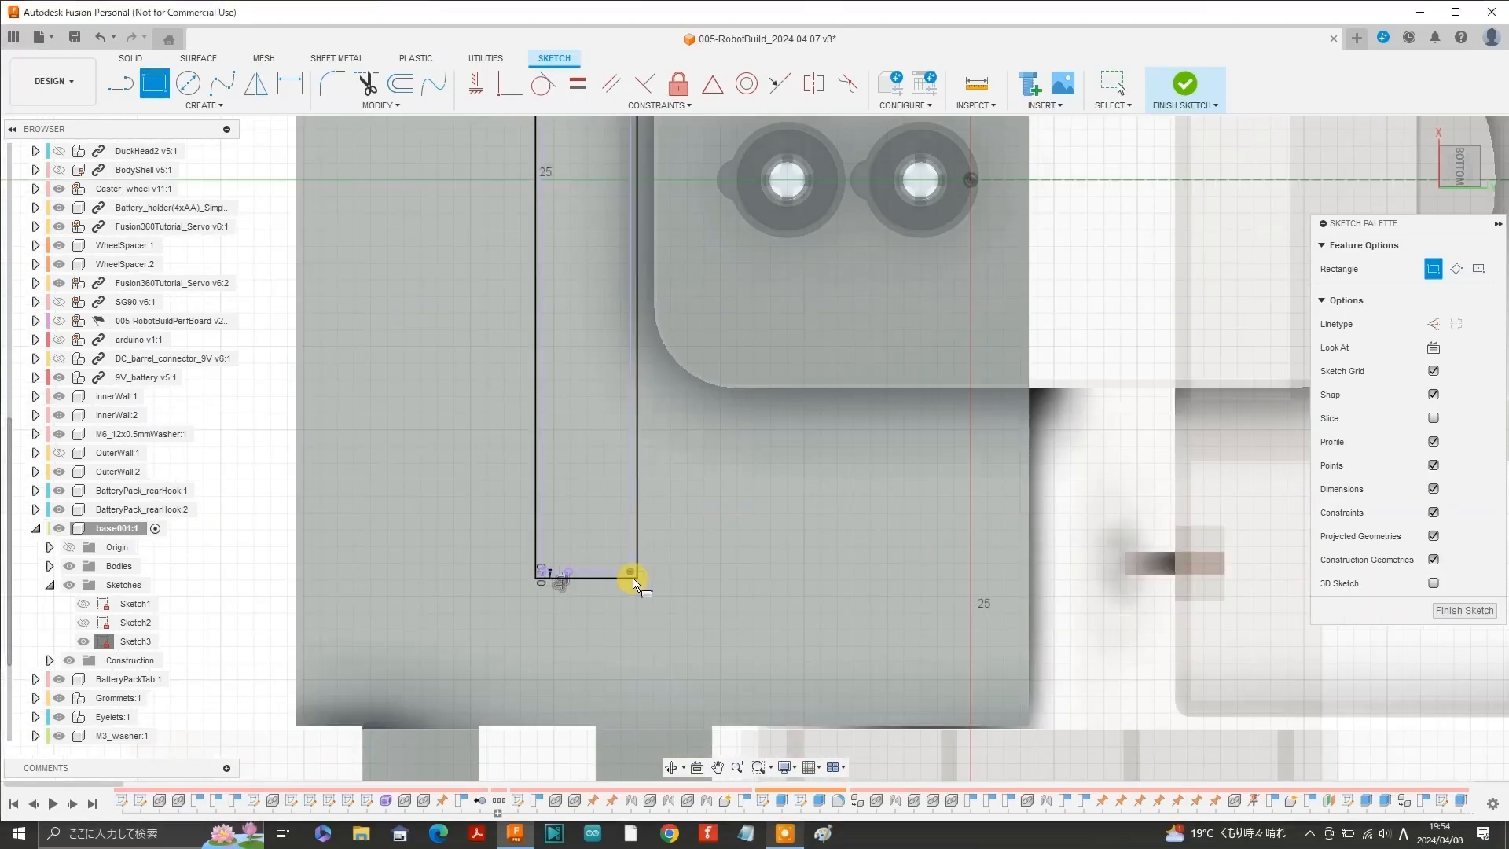
pyautogui.click(646, 577)
# Apply a collinear constraint between the new narrow rectangle's short edge and the adjacent short edge of the slot.
pyautogui.click(510, 83)
pyautogui.scroll(3, 652, 590)
pyautogui.scroll(2, 662, 570)
pyautogui.click(779, 84)
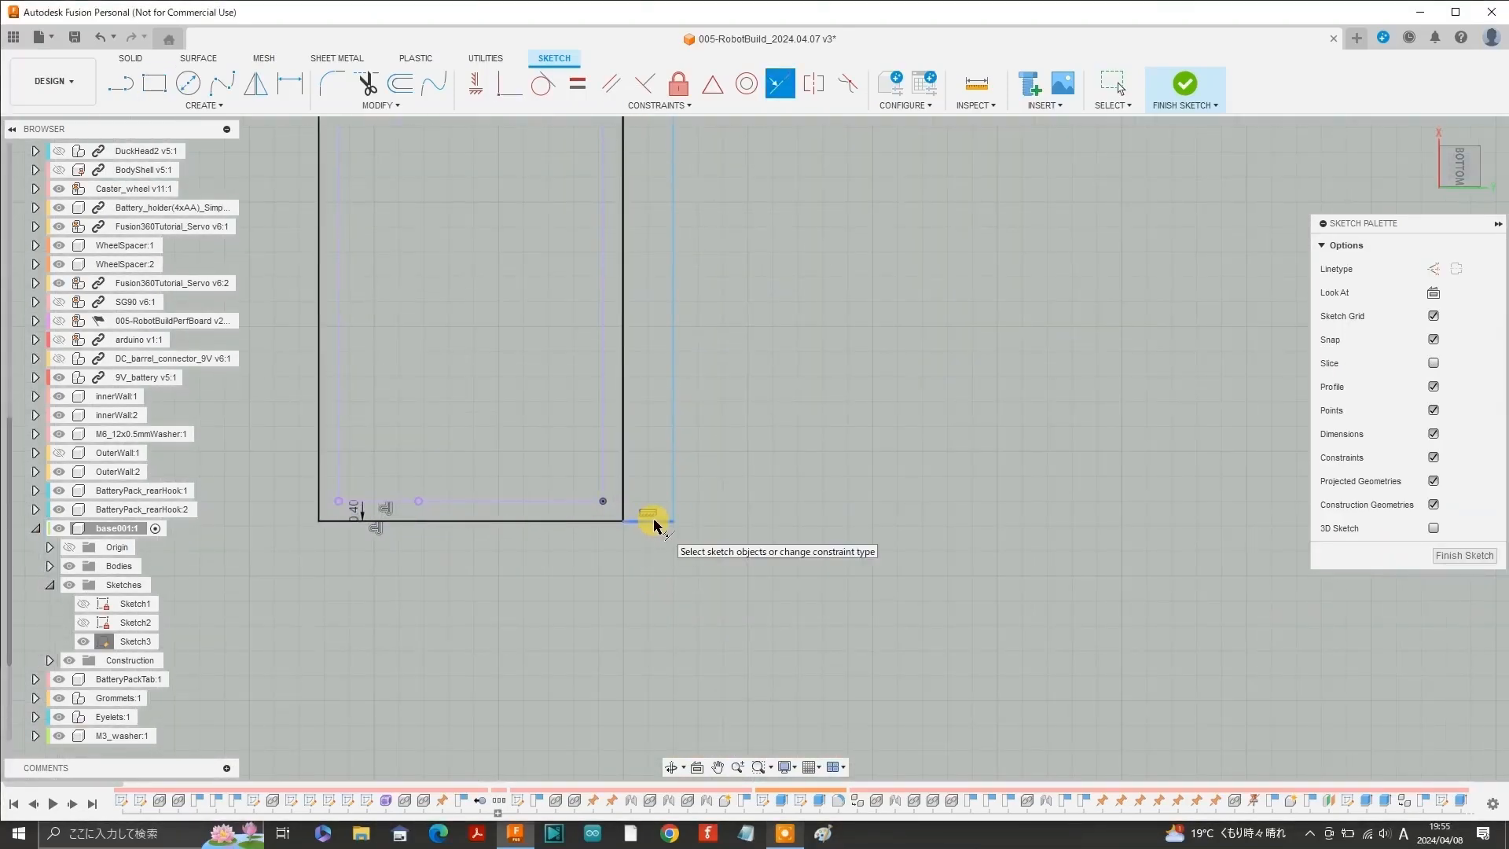
pyautogui.click(655, 522)
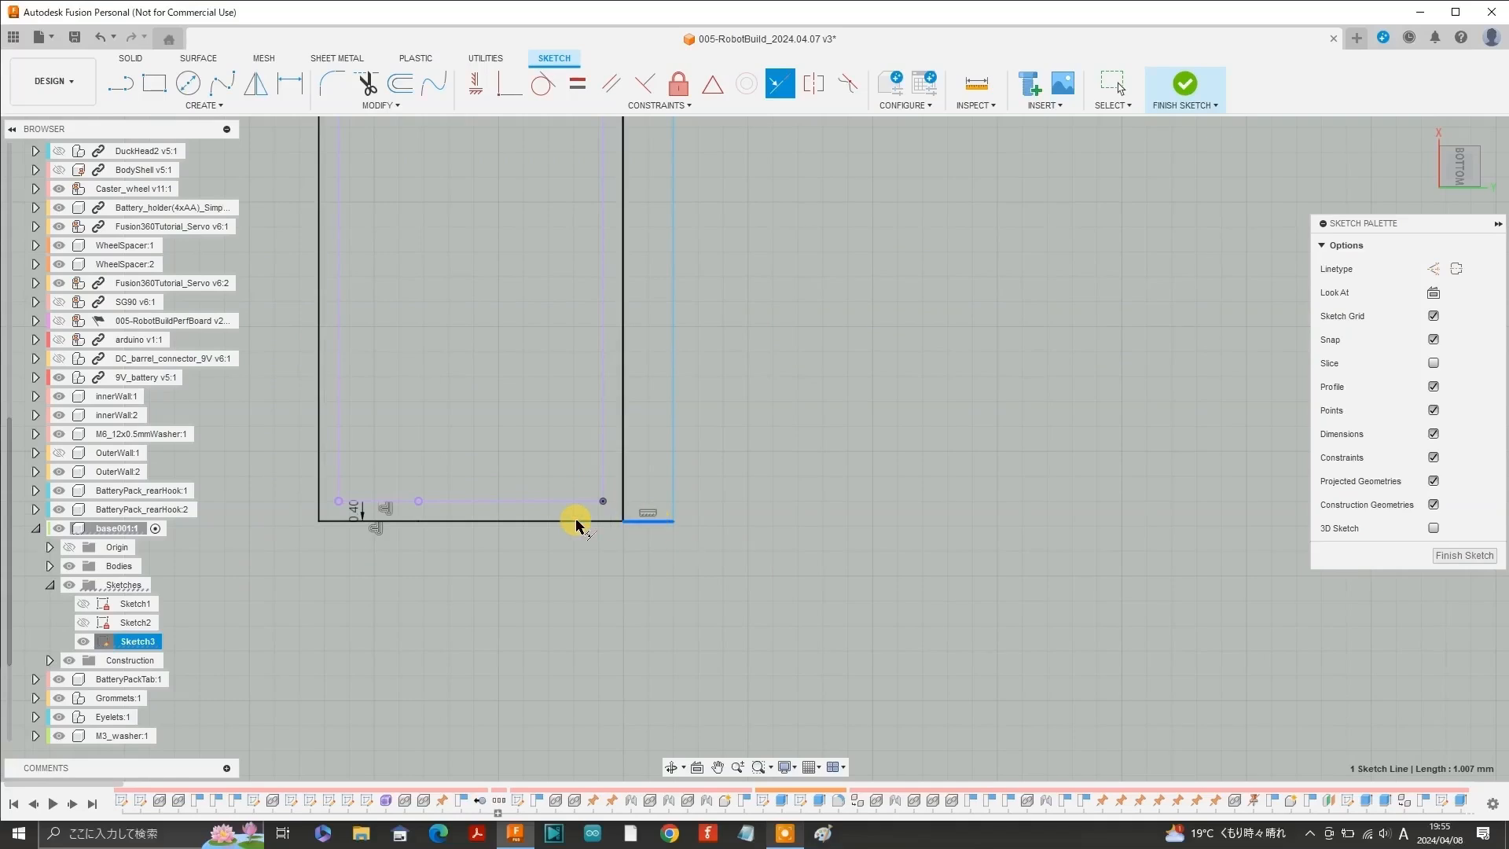
pyautogui.press('Escape')
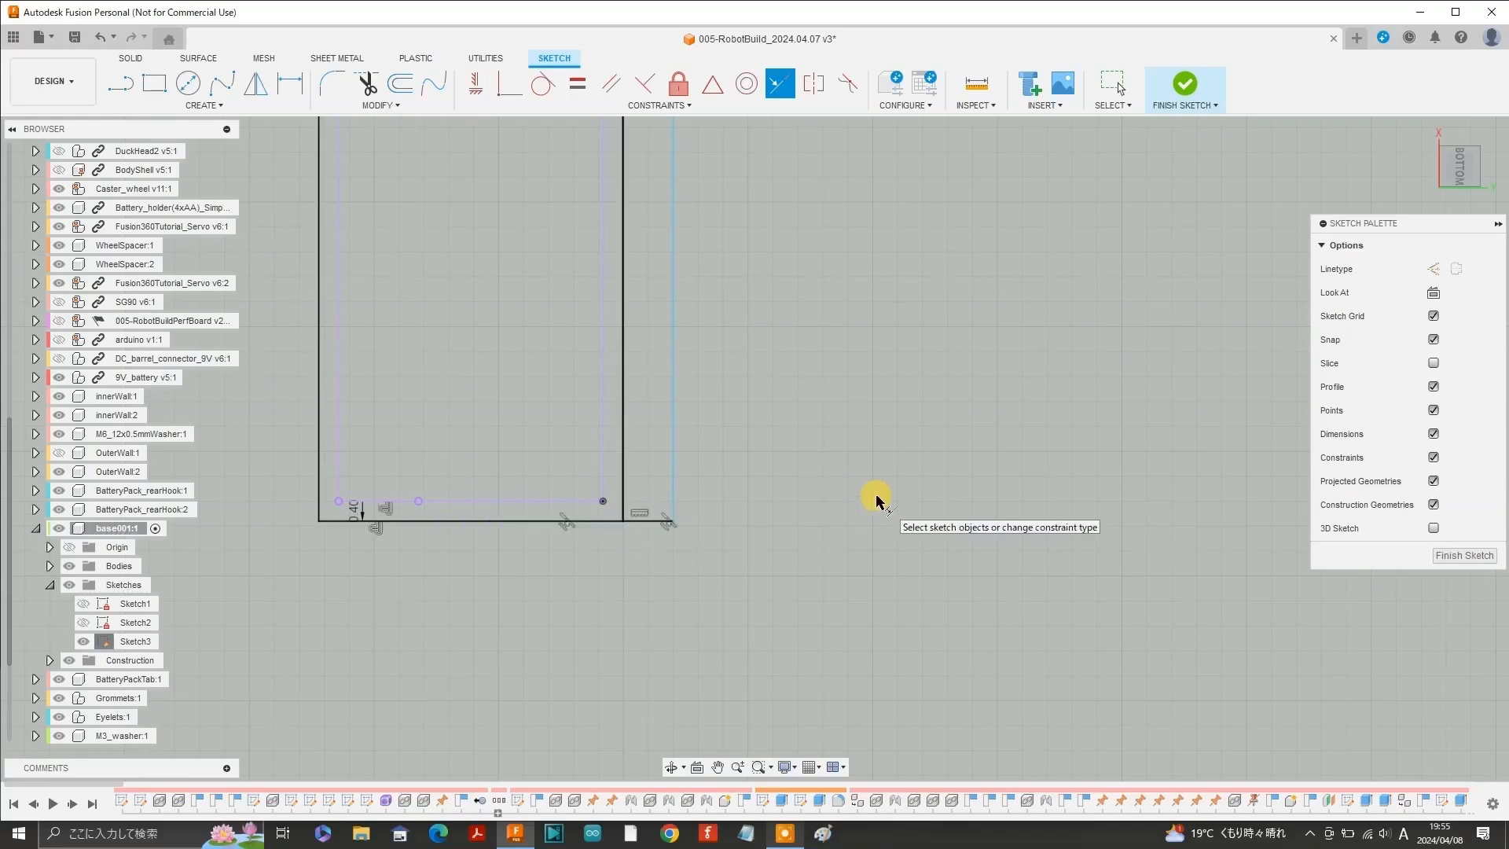
# Dimension the width of the narrow rectangle beside the slot as 0.5 mm.
pyautogui.press('d')
pyautogui.click(623, 370)
pyautogui.click(673, 370)
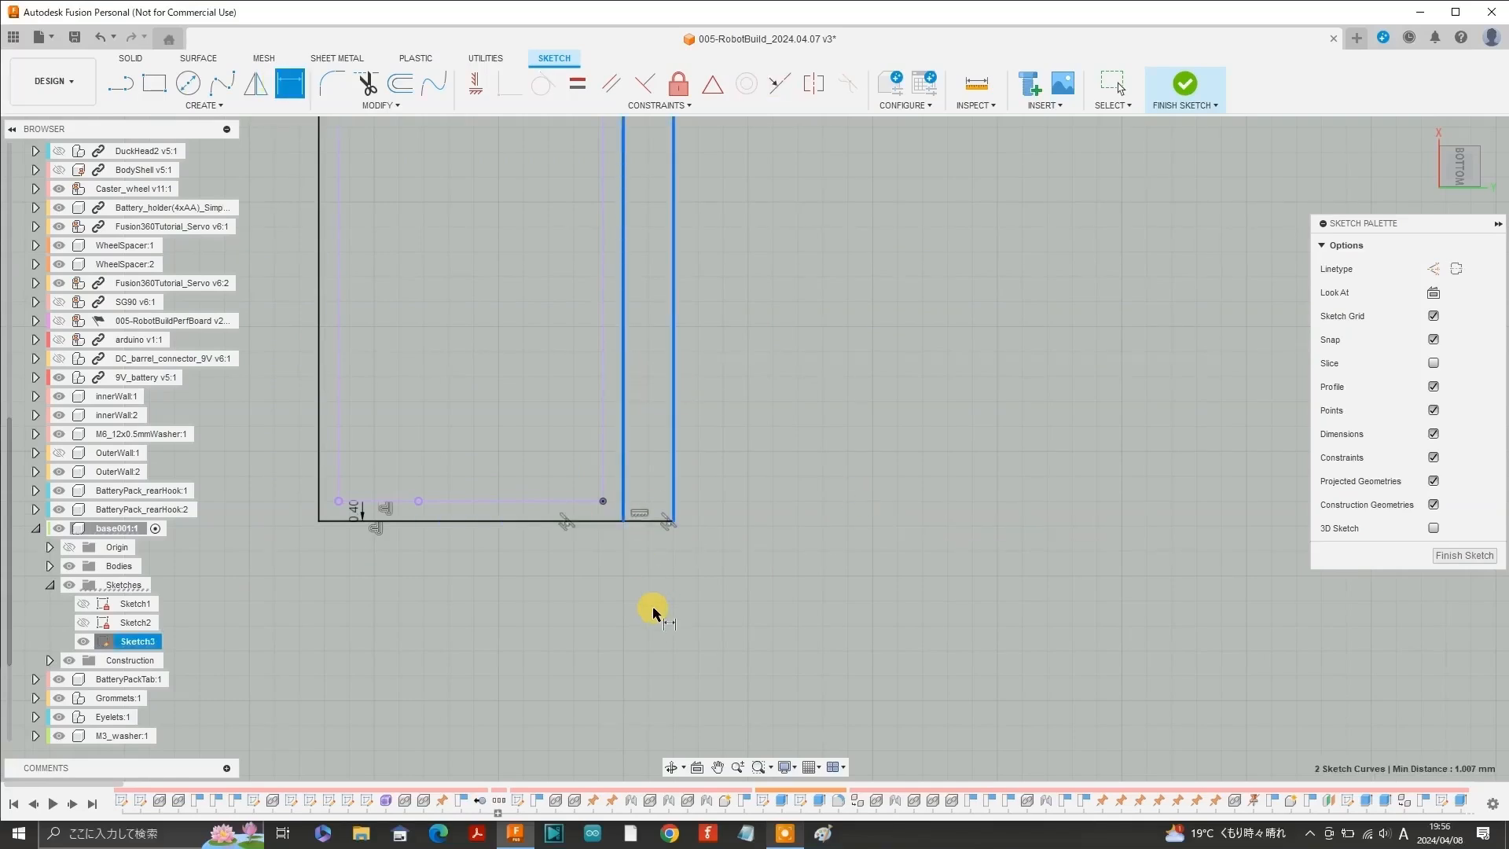
pyautogui.click(653, 611)
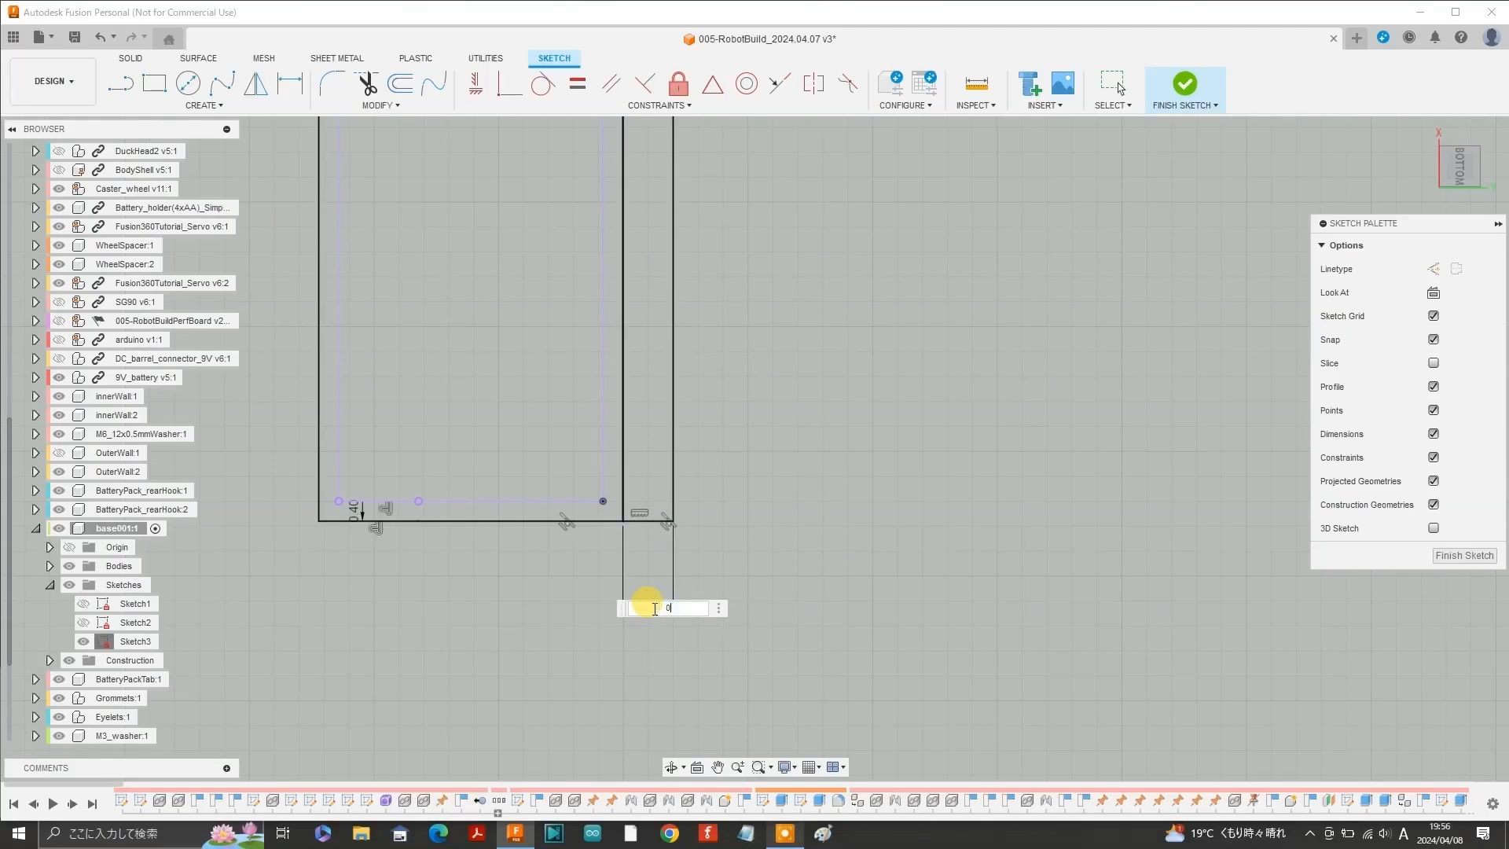
pyautogui.write('0.5')
pyautogui.press('Return')
pyautogui.scroll(-5, 656, 629)
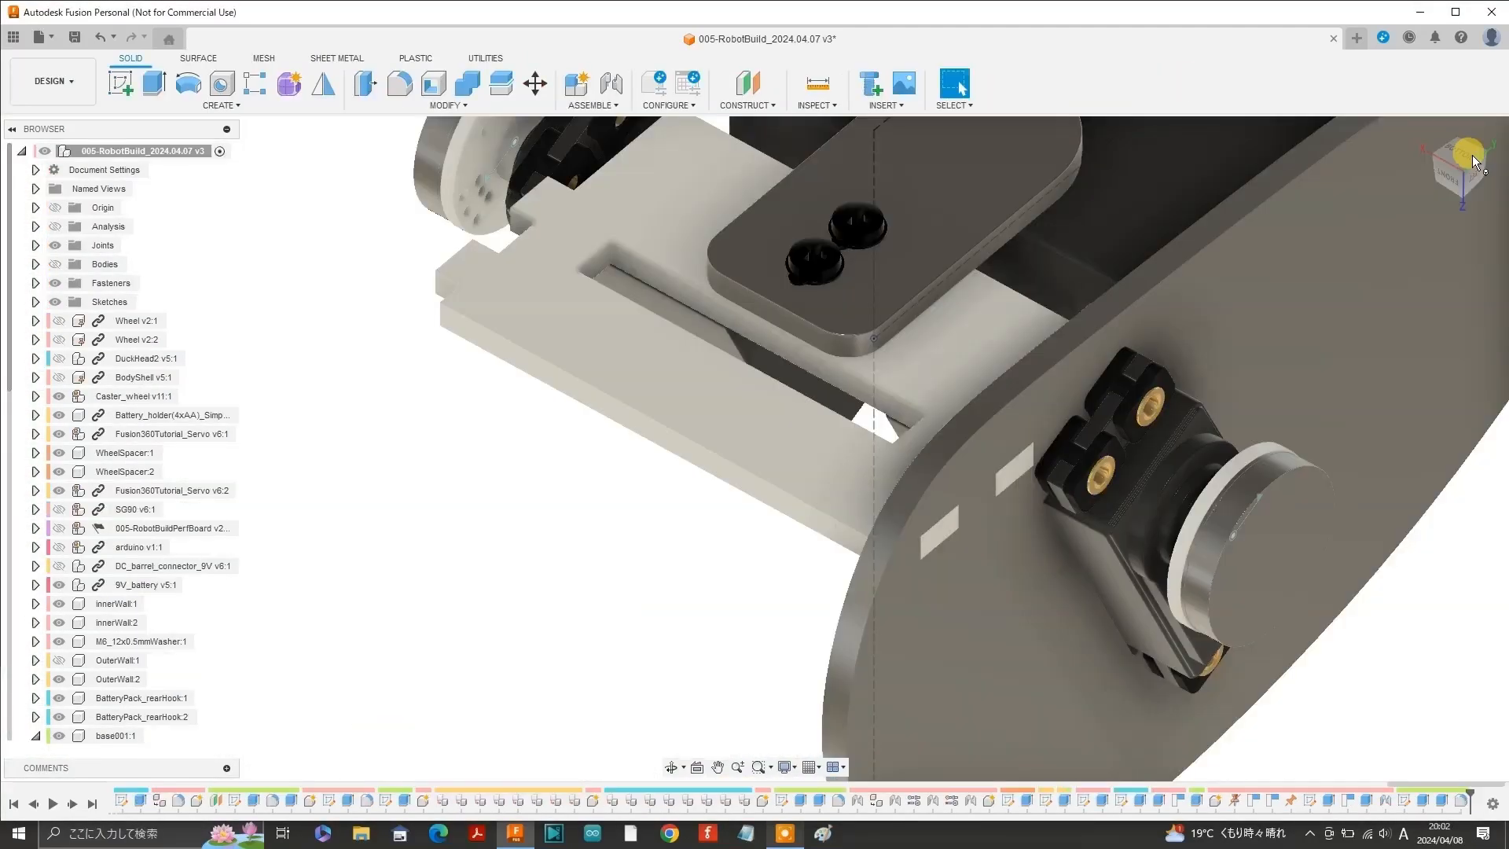
# Collapse base001 in the component tree and show the BoardGuard component.
pyautogui.click(1456, 156)
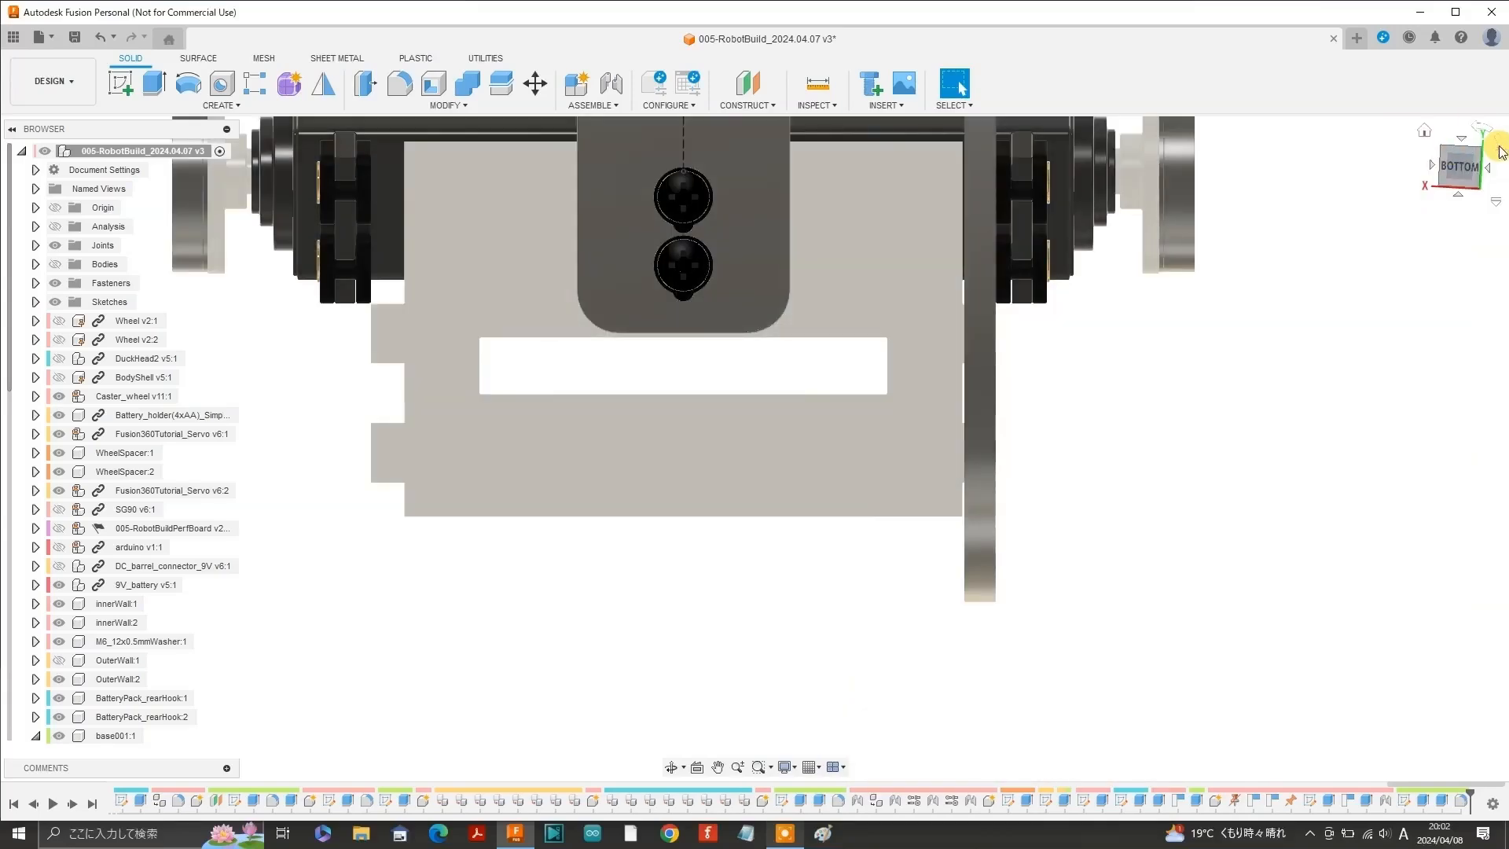
pyautogui.click(1500, 151)
pyautogui.scroll(-3, 491, 278)
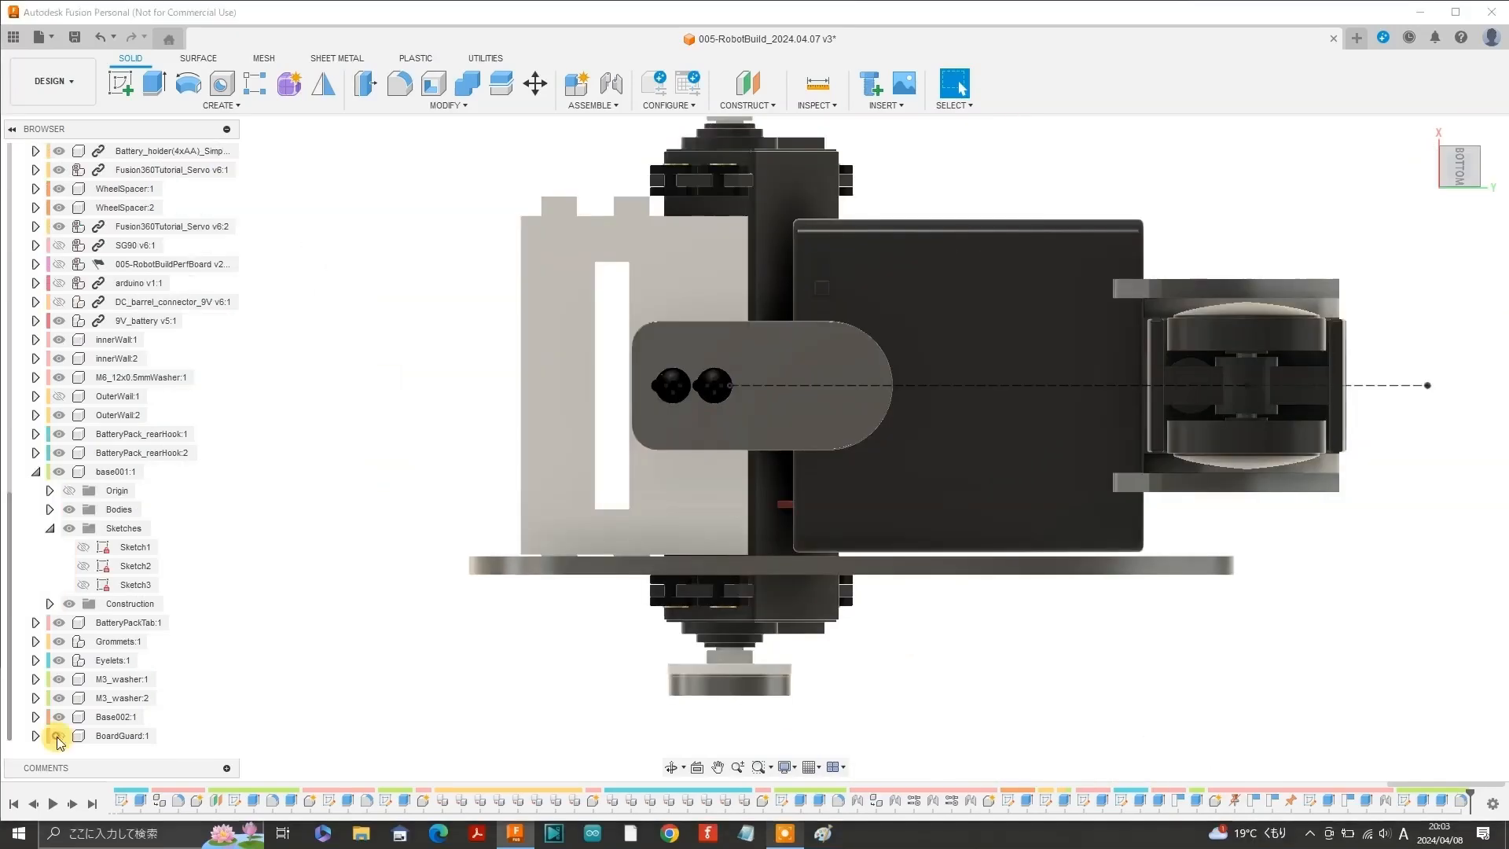
pyautogui.click(58, 738)
pyautogui.click(146, 742)
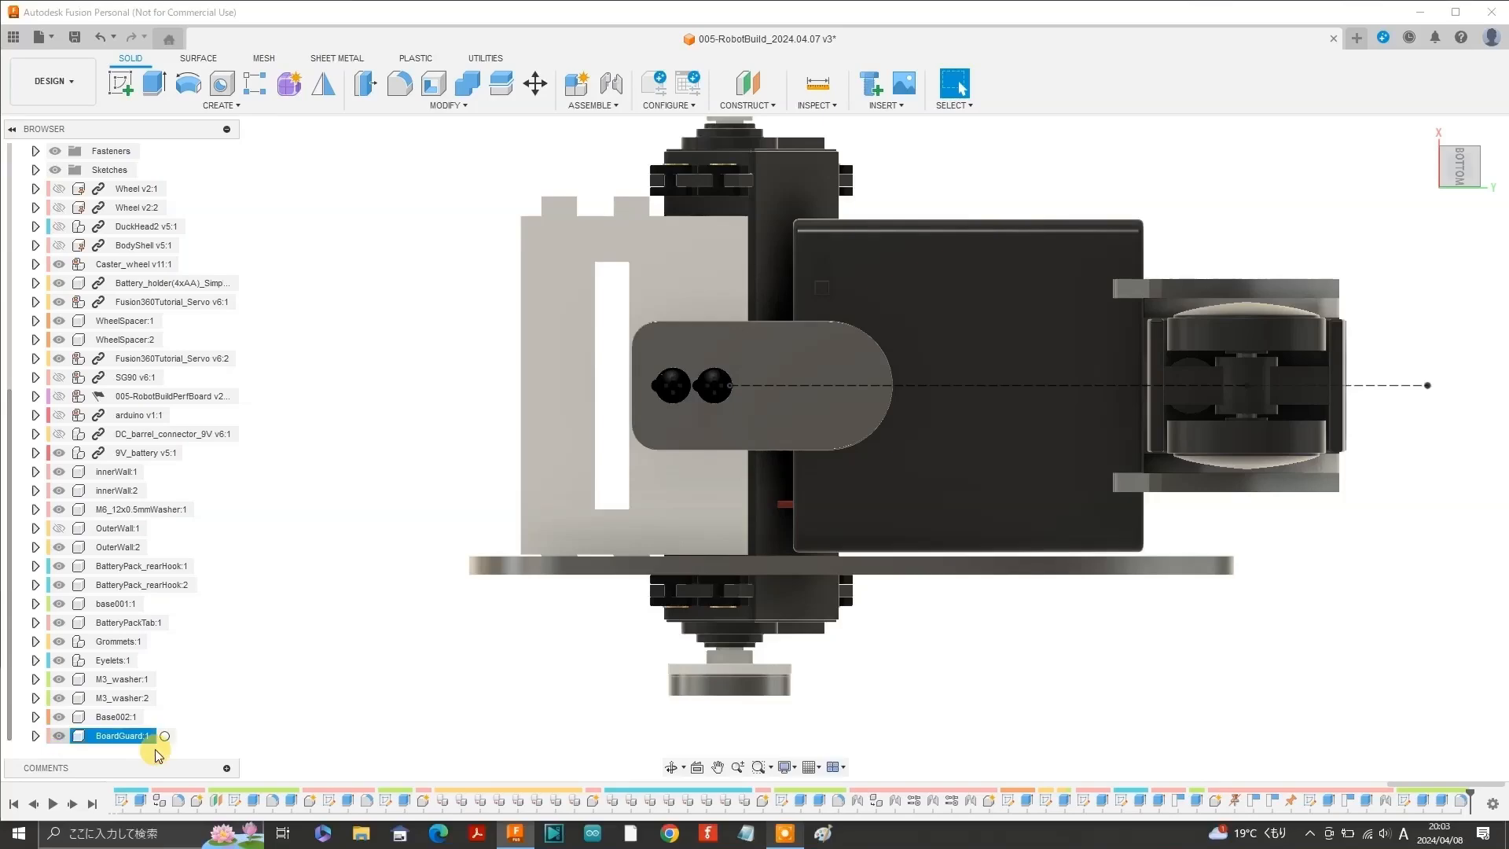
pyautogui.click(210, 659)
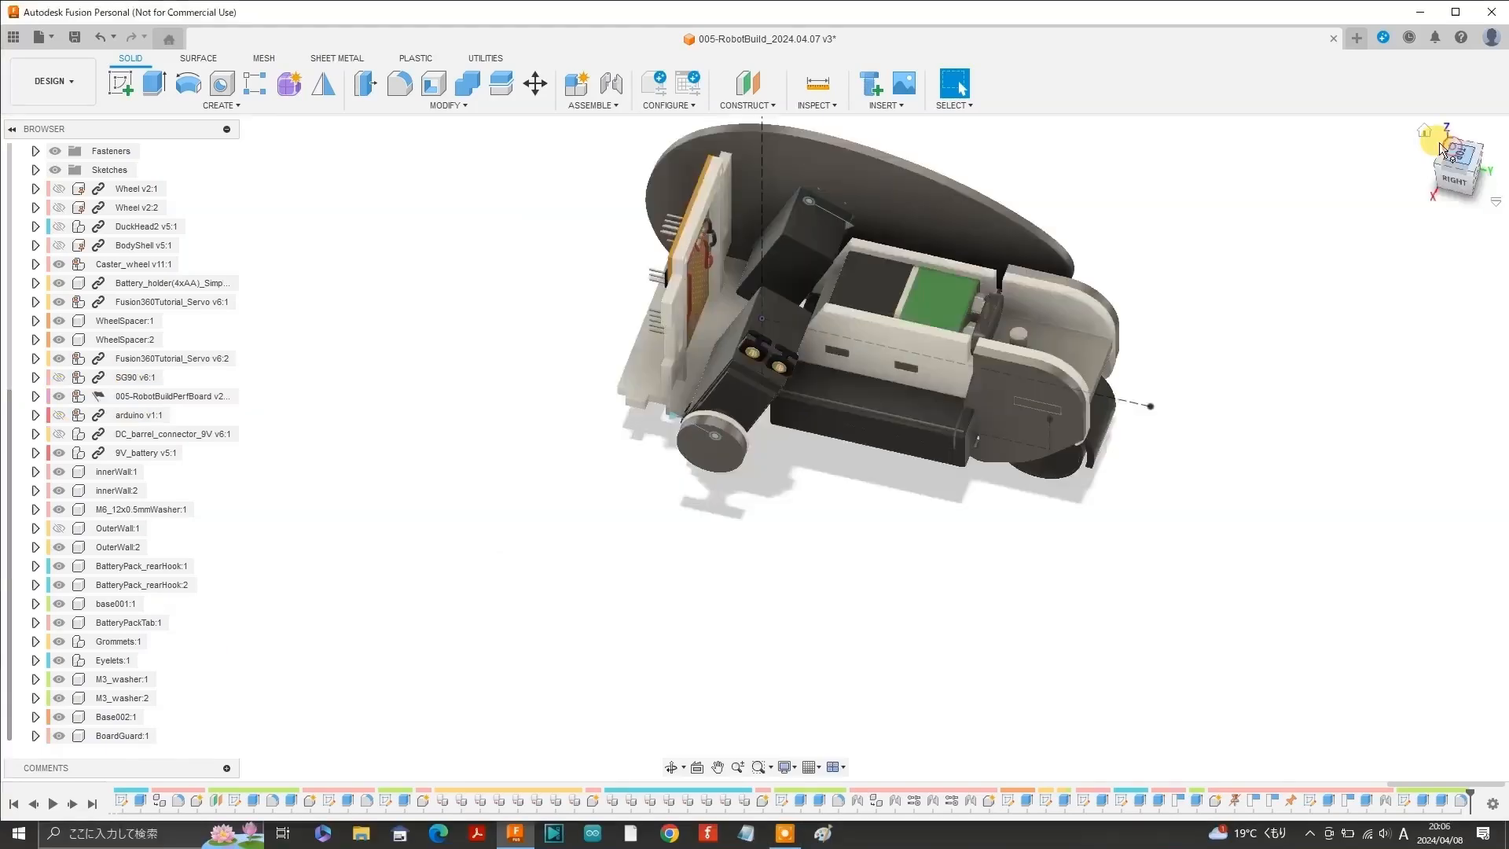
# Create an active internal standard component named CircuitCover under the top-level assembly.
pyautogui.keyDown('shift'); pyautogui.moveTo(755, 448); pyautogui.dragTo(817, 432, button='middle'); pyautogui.keyUp('shift')
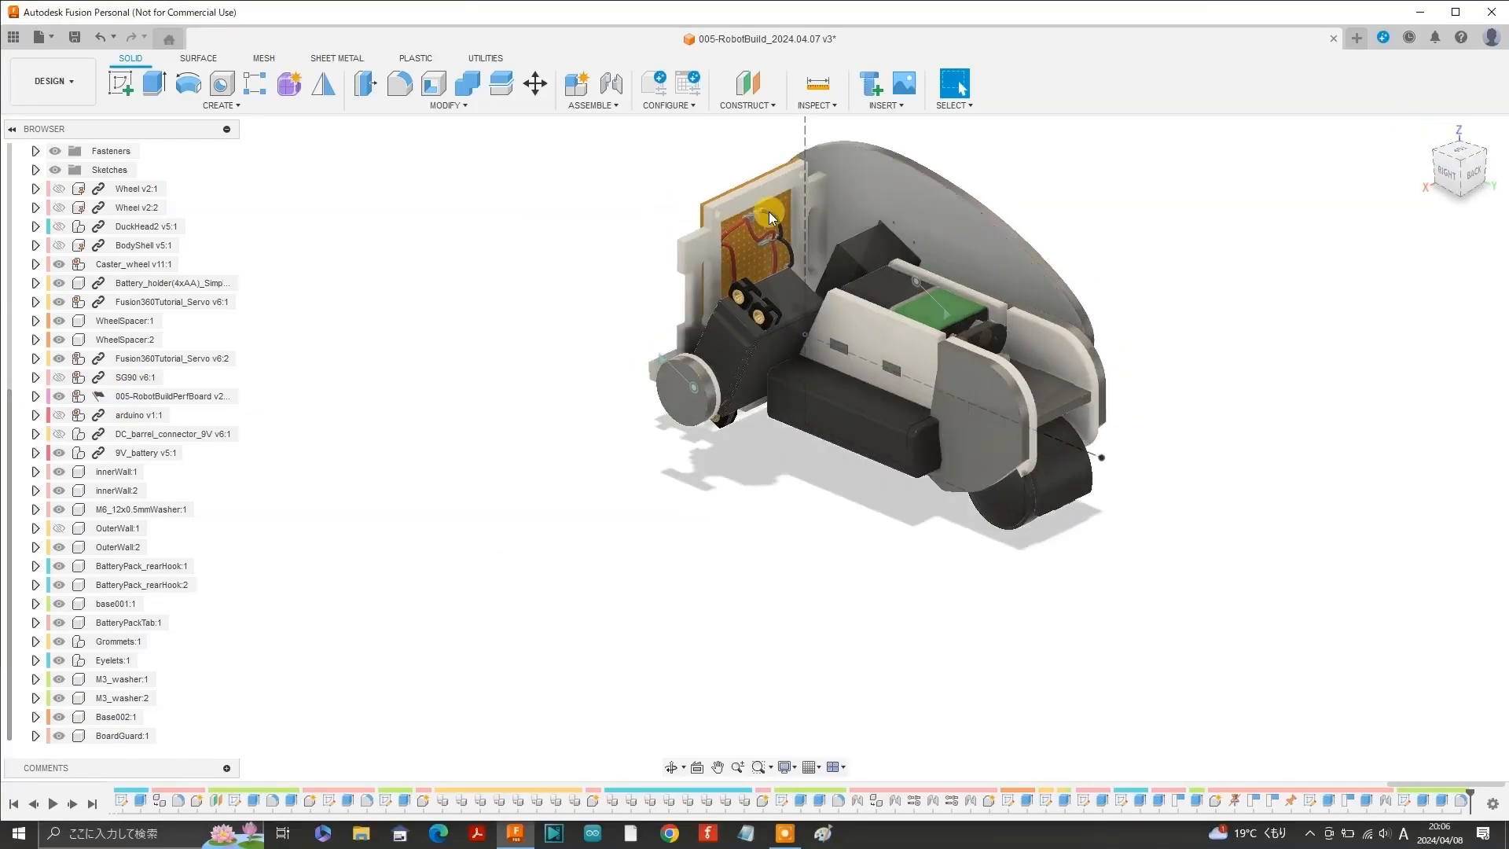
pyautogui.scroll(5, 769, 211)
pyautogui.scroll(-1, 769, 211)
pyautogui.click(224, 106)
pyautogui.click(172, 125)
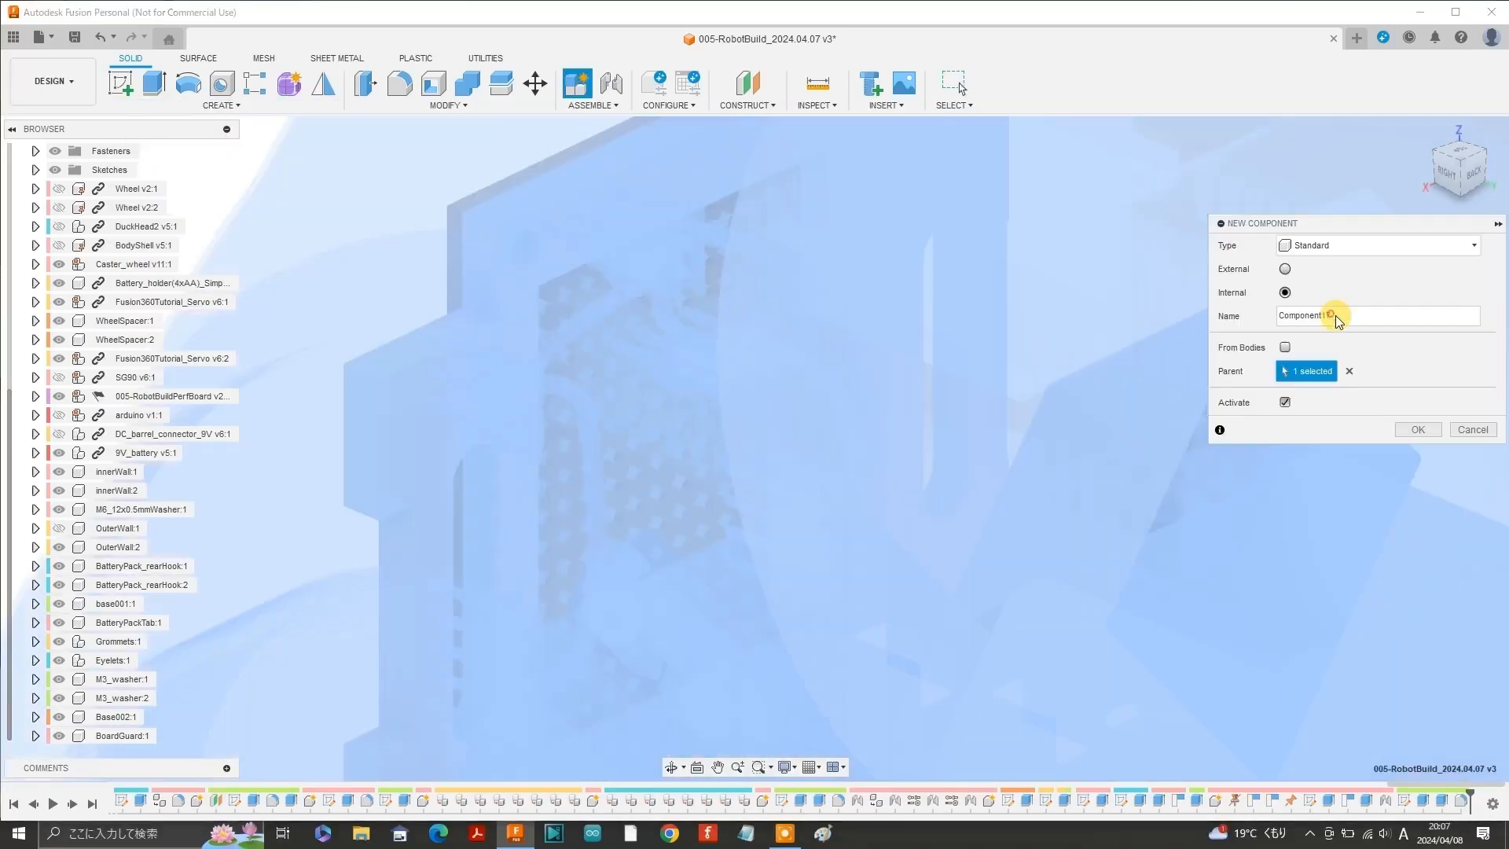
pyautogui.write('CircuitCover')
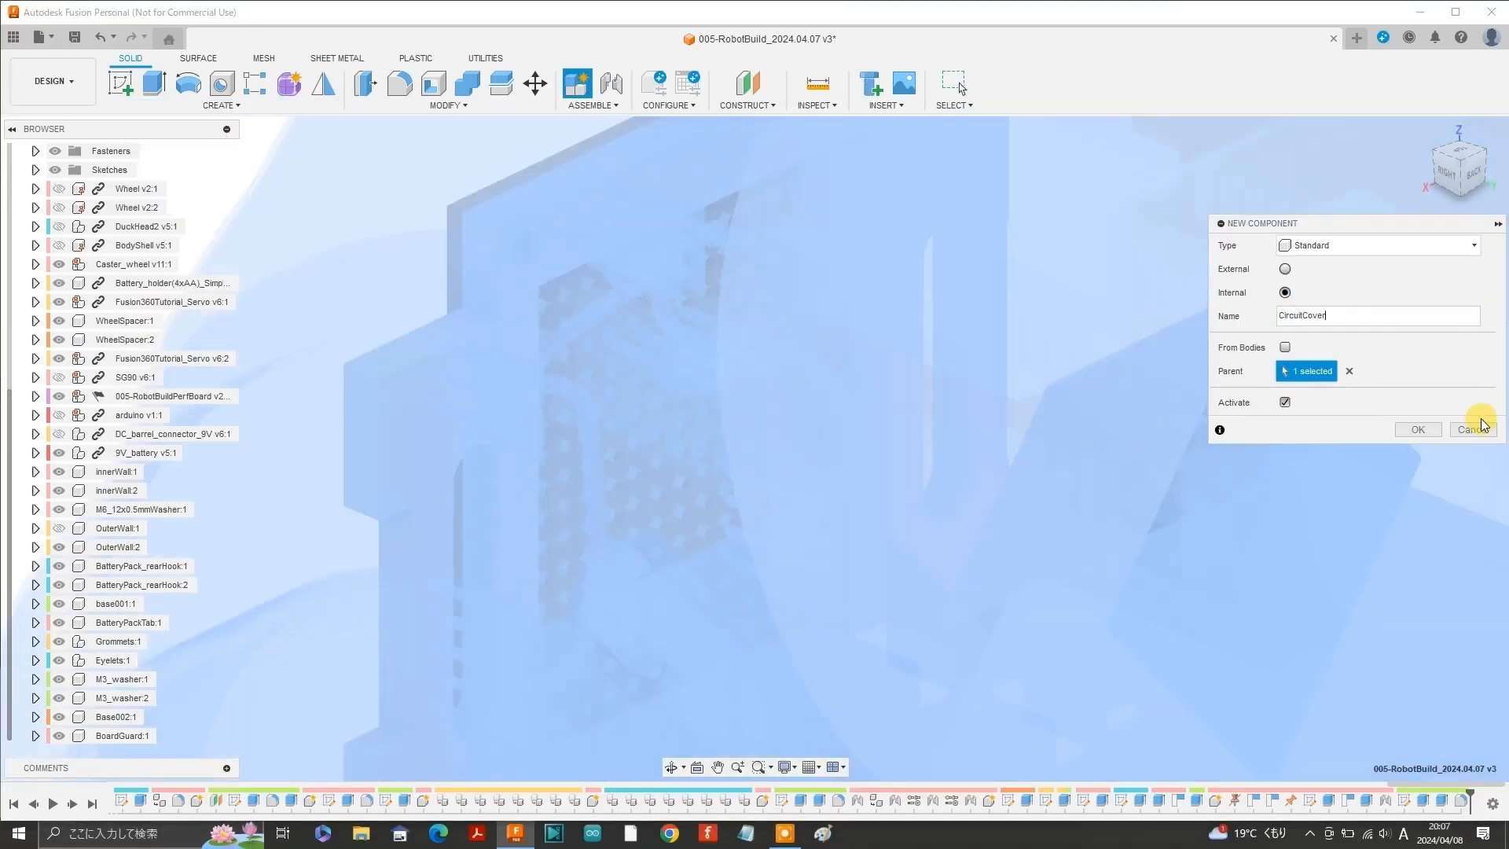
pyautogui.click(1418, 430)
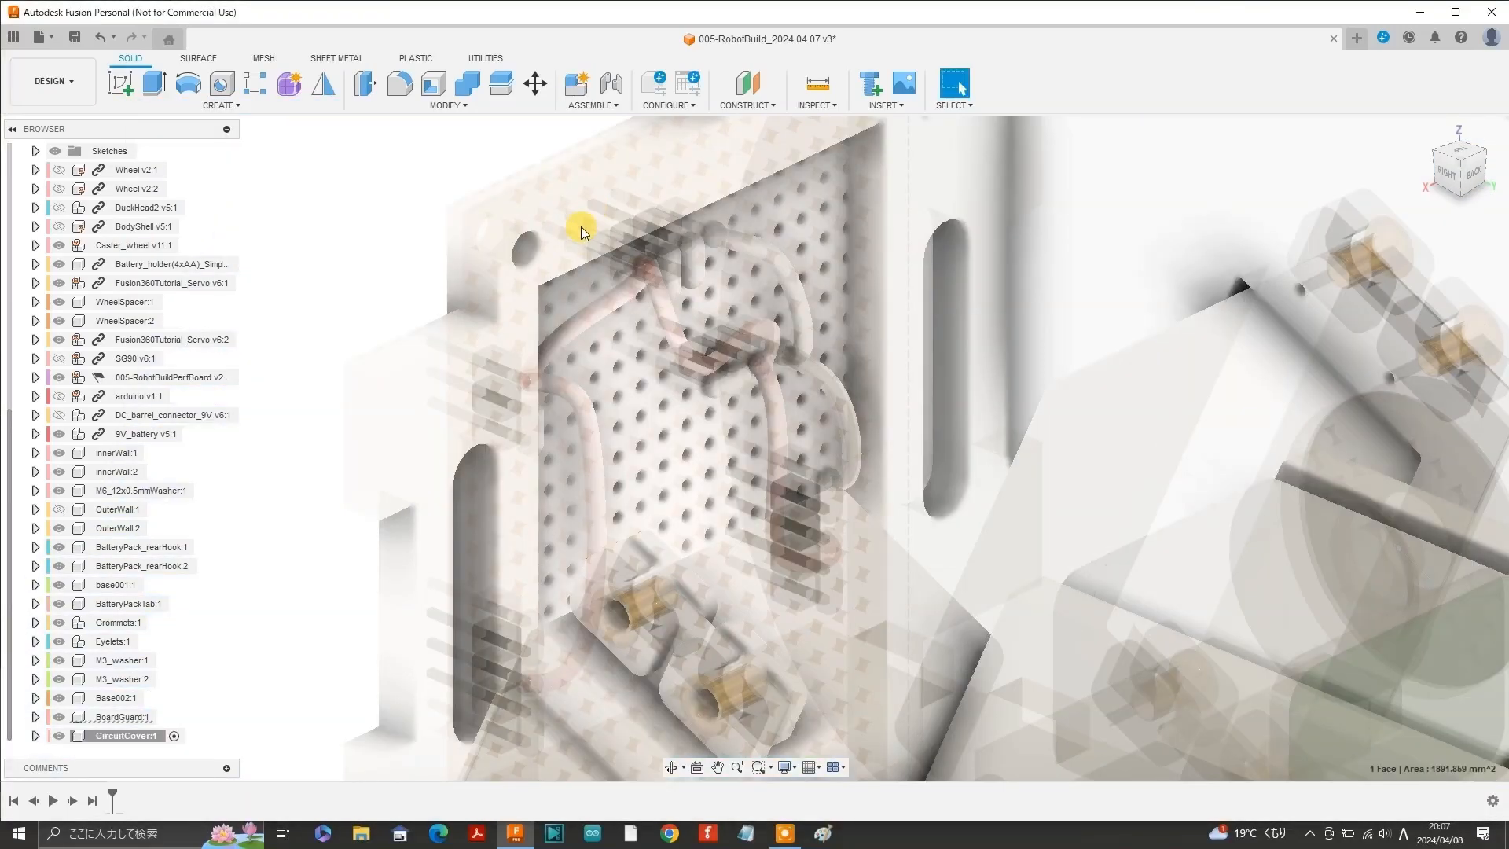
# Start a sketch on the BoardGuard's back face and hide the BatteryPackTab, bases, rear hooks, inner walls, OuterWall:2 and 9V battery.
pyautogui.click(117, 84)
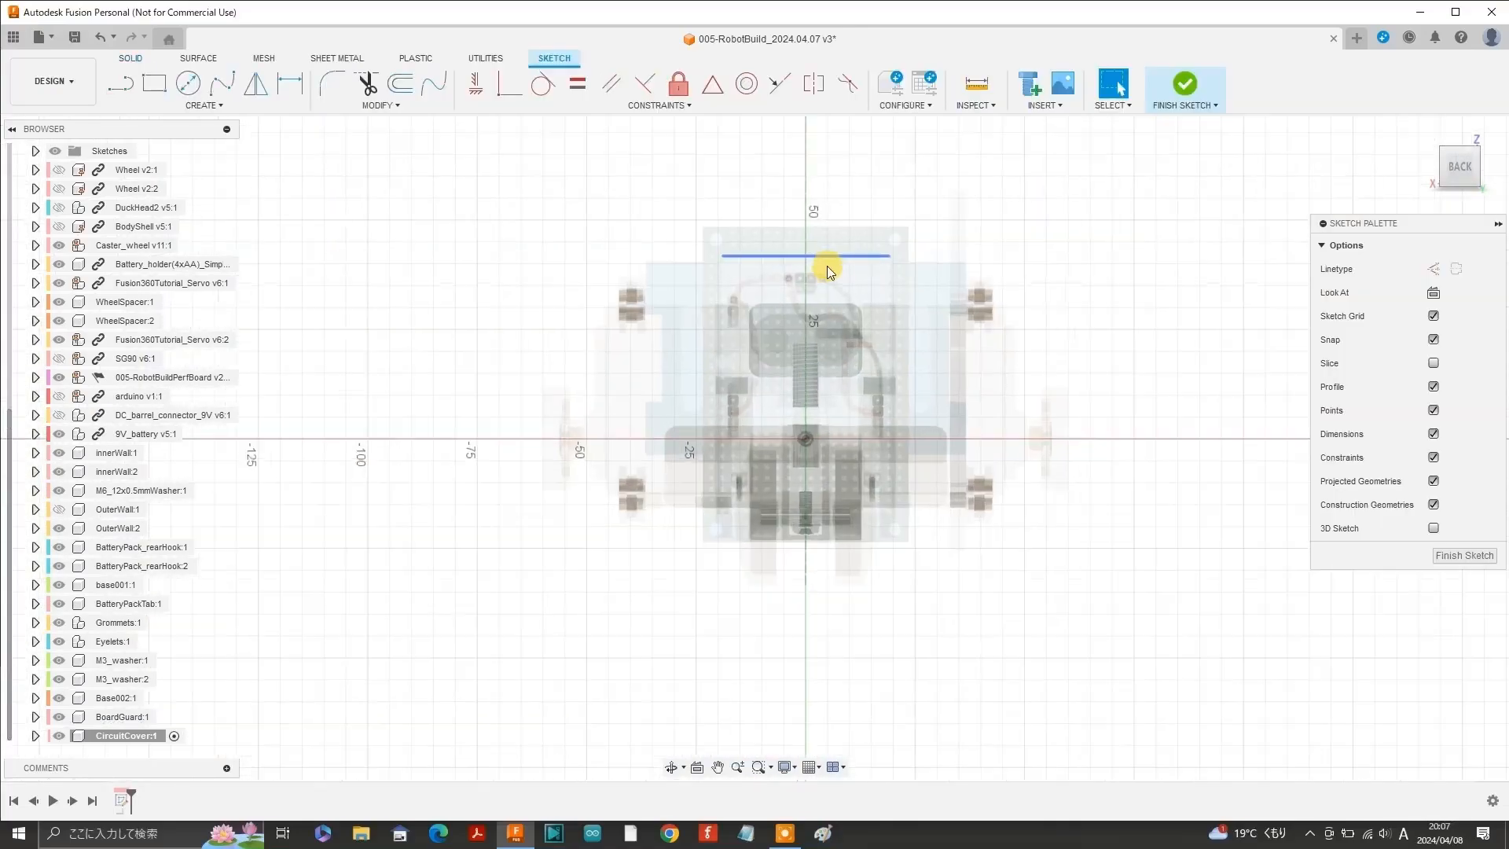
pyautogui.click(57, 605)
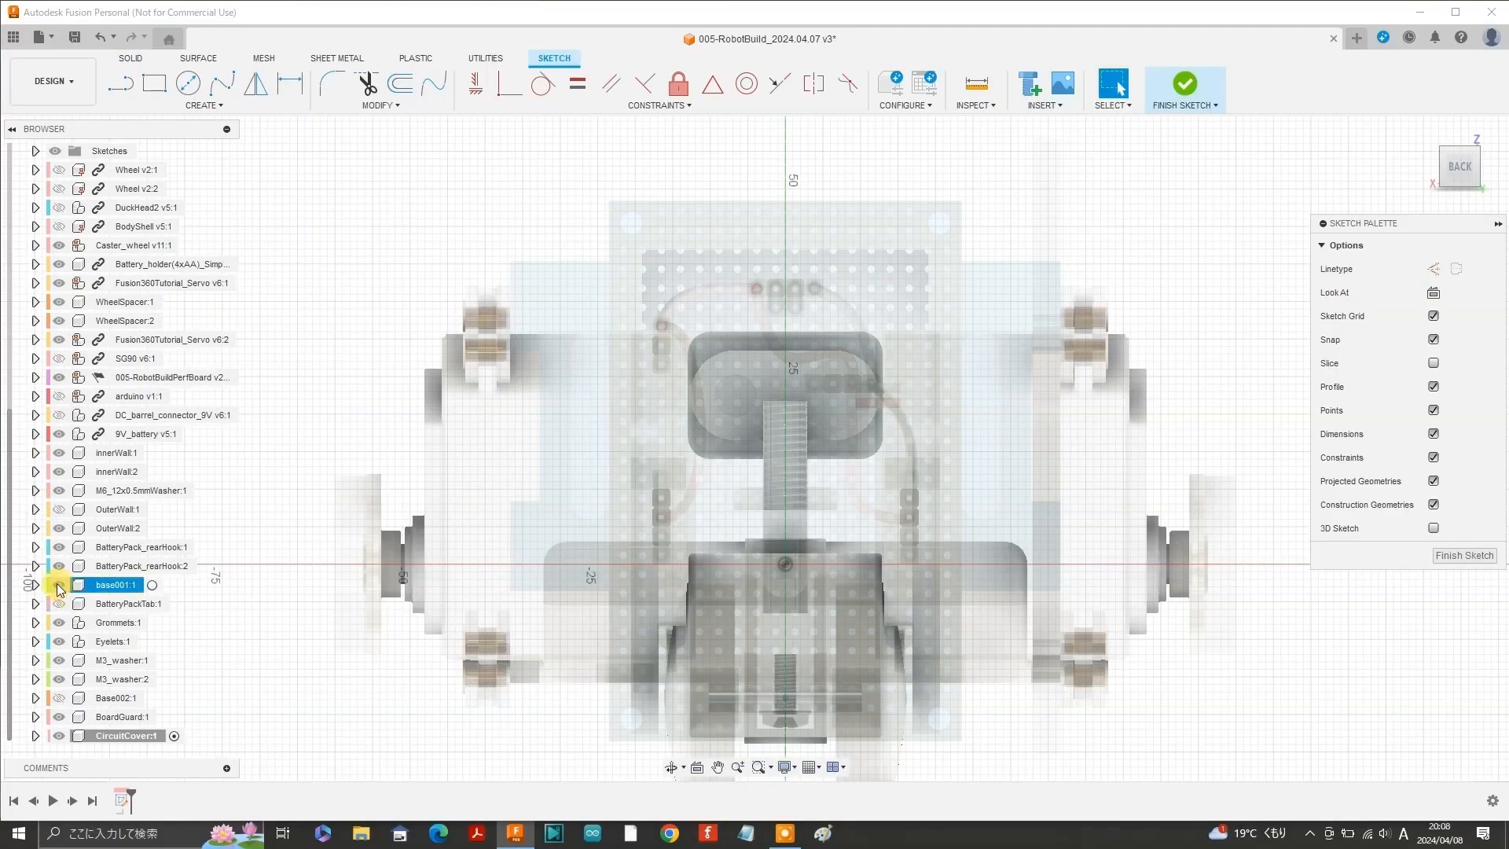
pyautogui.click(58, 585)
pyautogui.click(59, 567)
pyautogui.click(58, 548)
pyautogui.click(58, 530)
pyautogui.click(58, 471)
pyautogui.click(58, 452)
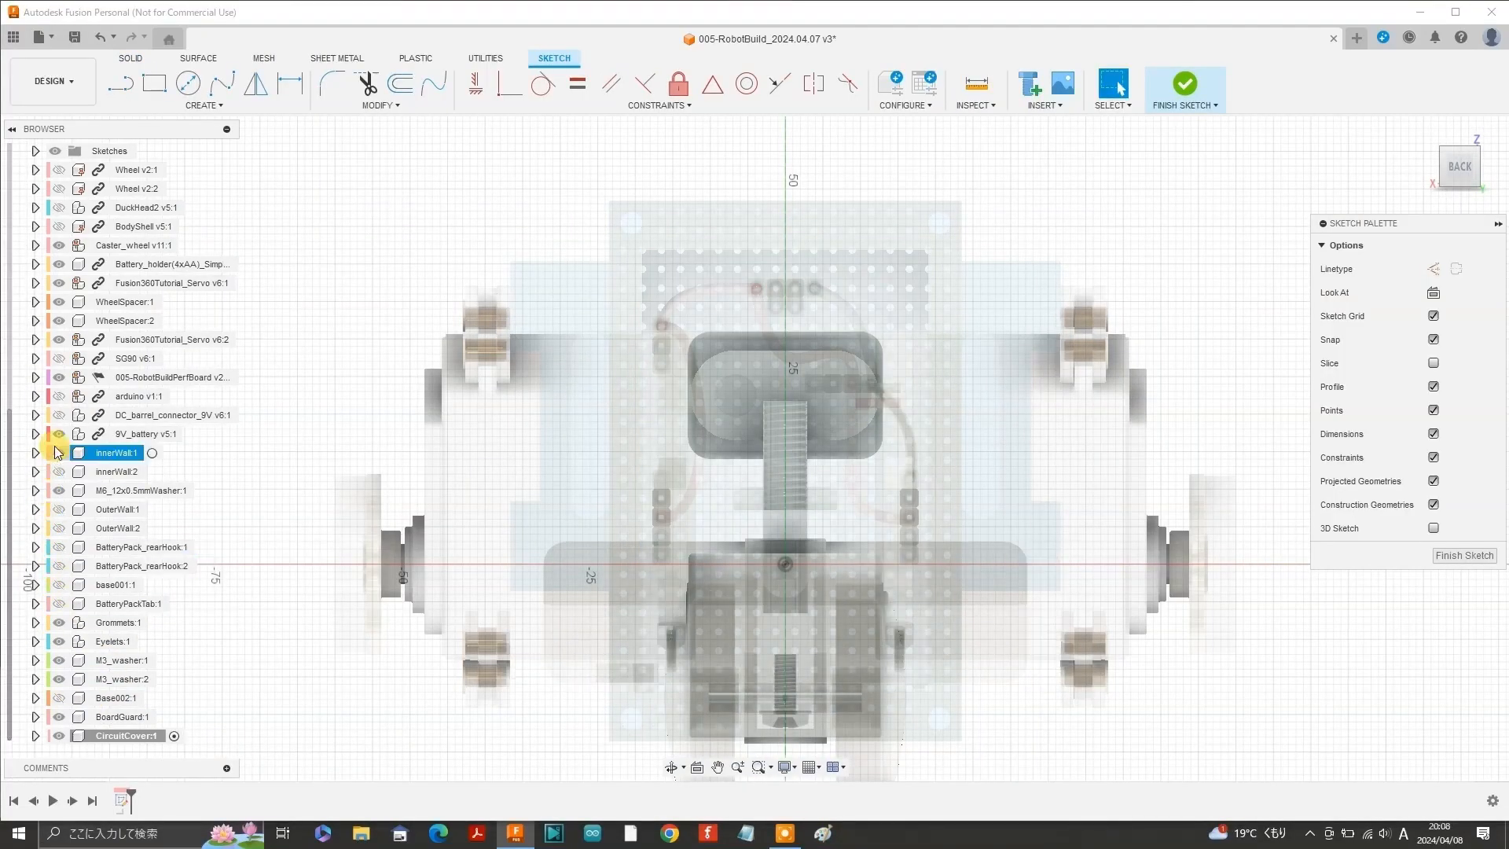
pyautogui.click(58, 434)
# Project the BoardGuard's back face, including its outline and openings, into the CircuitCover sketch with the projection link kept.
pyautogui.press('p')
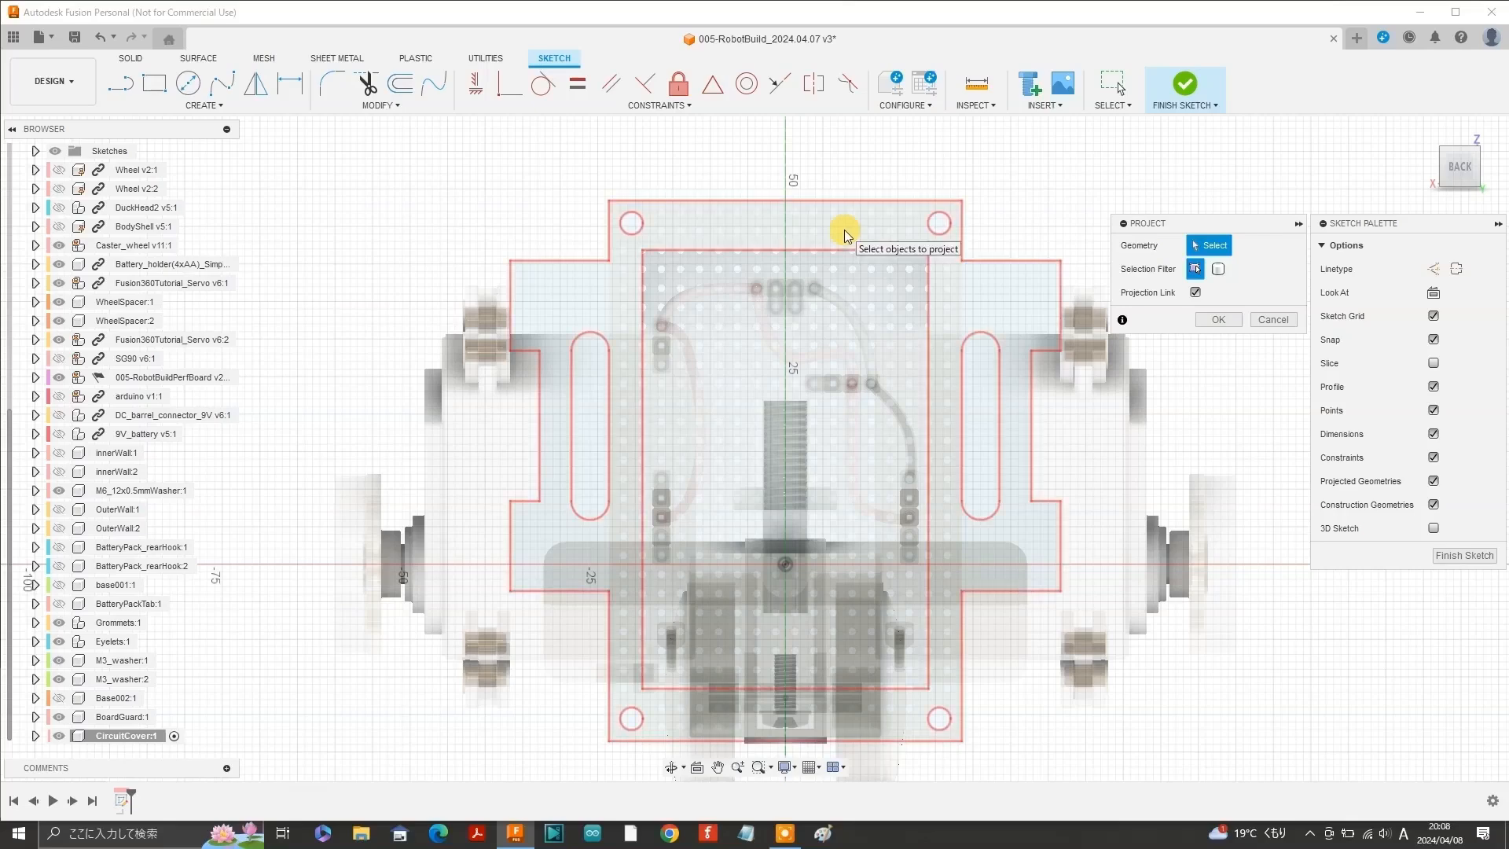
pyautogui.click(847, 233)
pyautogui.click(1216, 321)
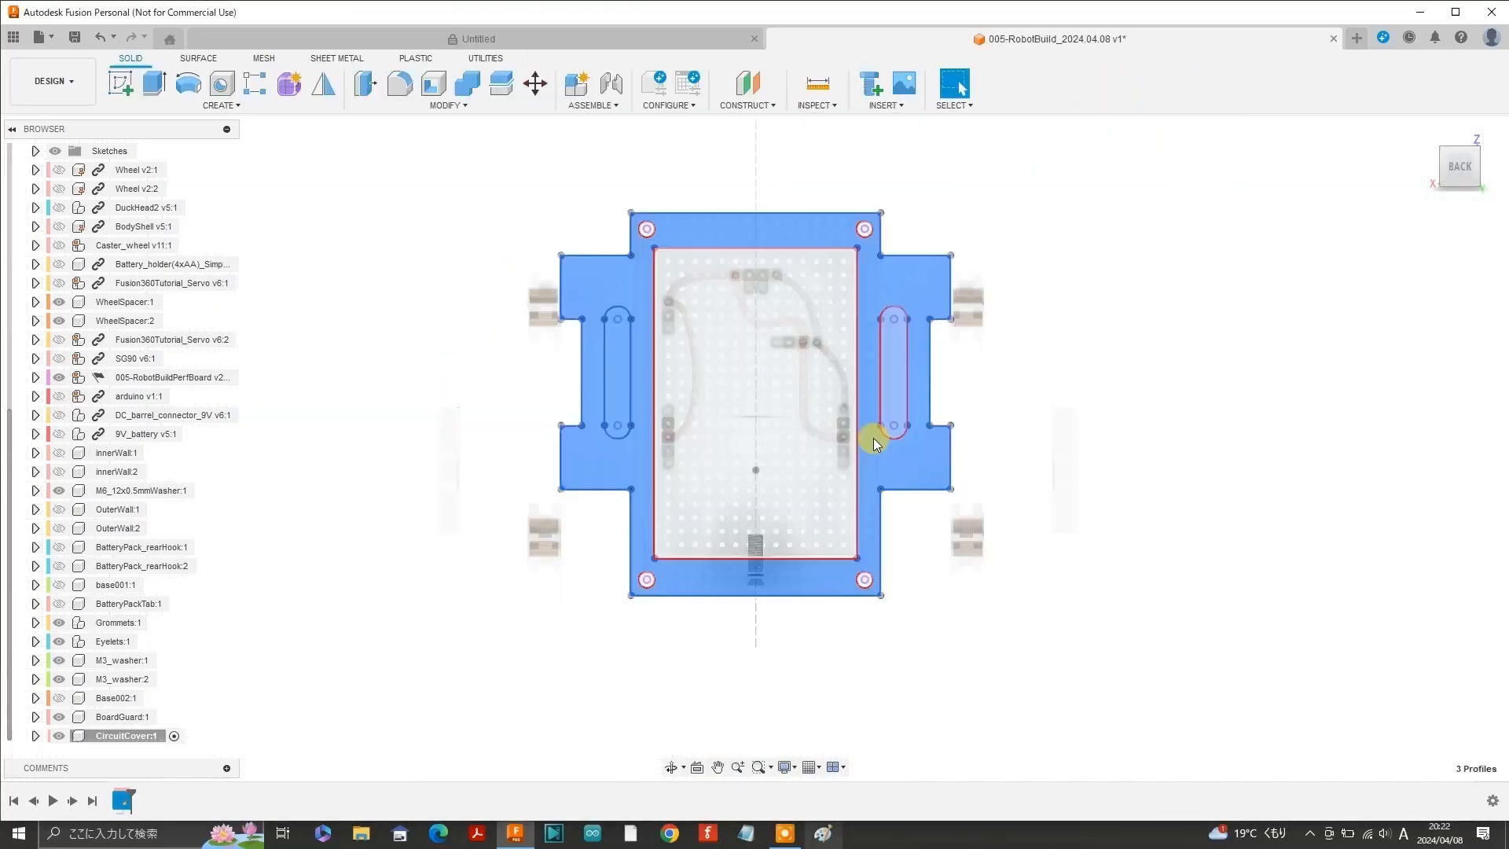
# Extrude the cover profiles, including the window and side slots but not the corner screw holes, 0.5 mm as a new body.
pyautogui.press('e')
pyautogui.click(1459, 168)
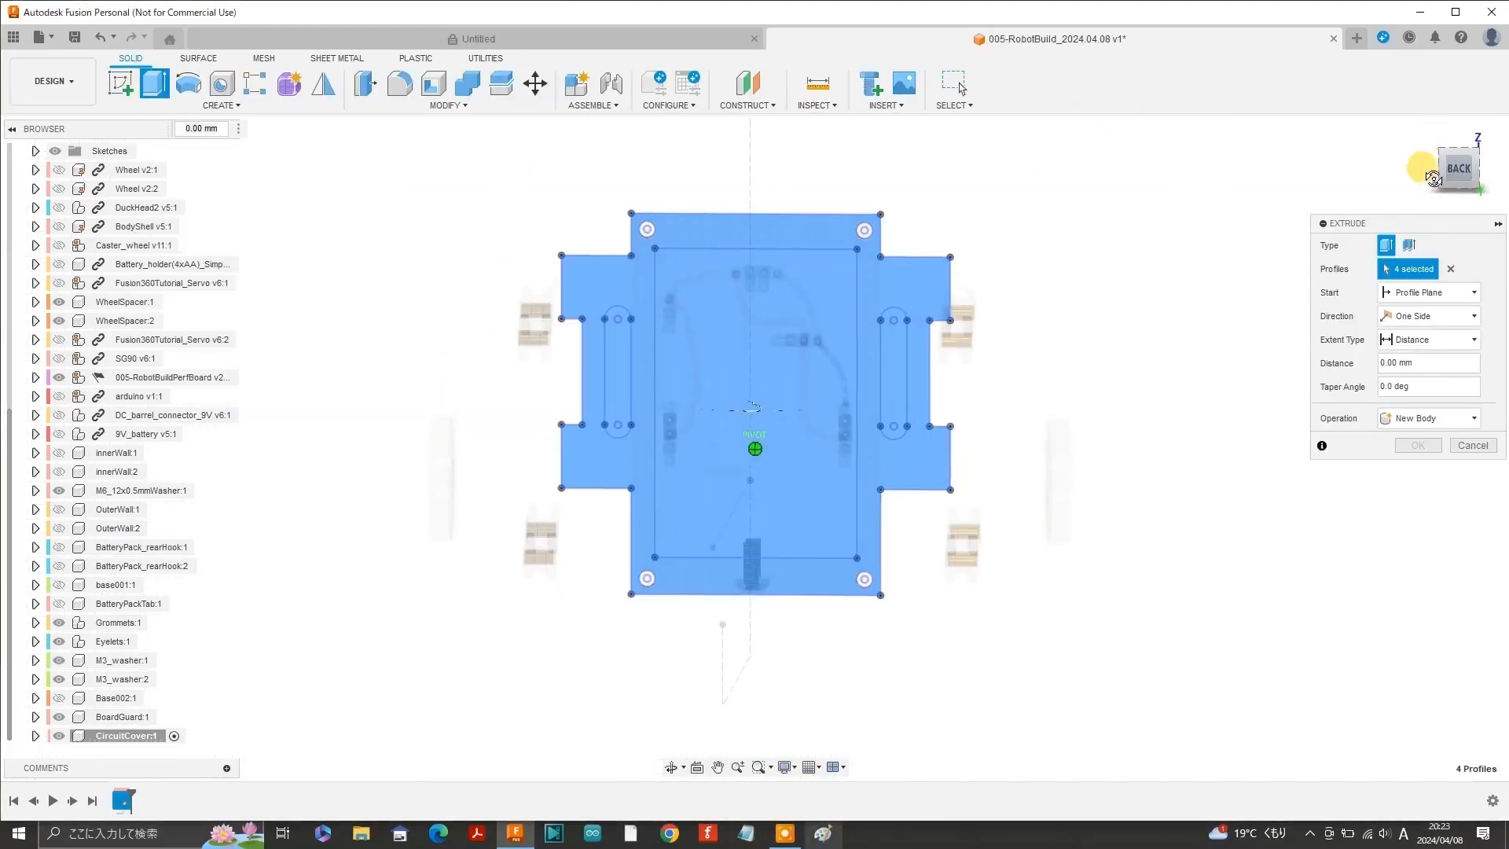
pyautogui.write('0.5')
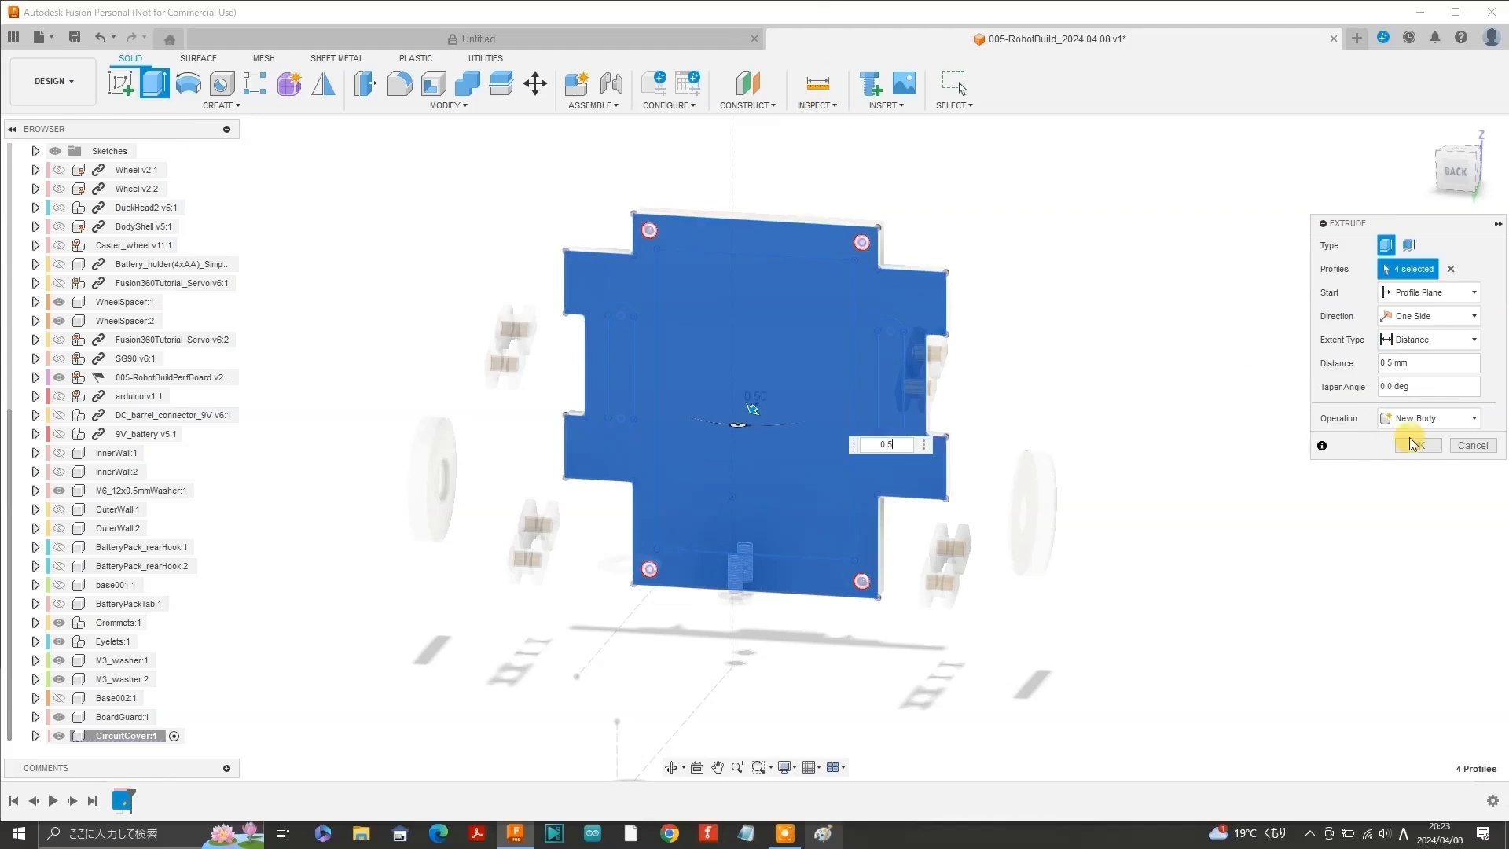
pyautogui.click(1413, 445)
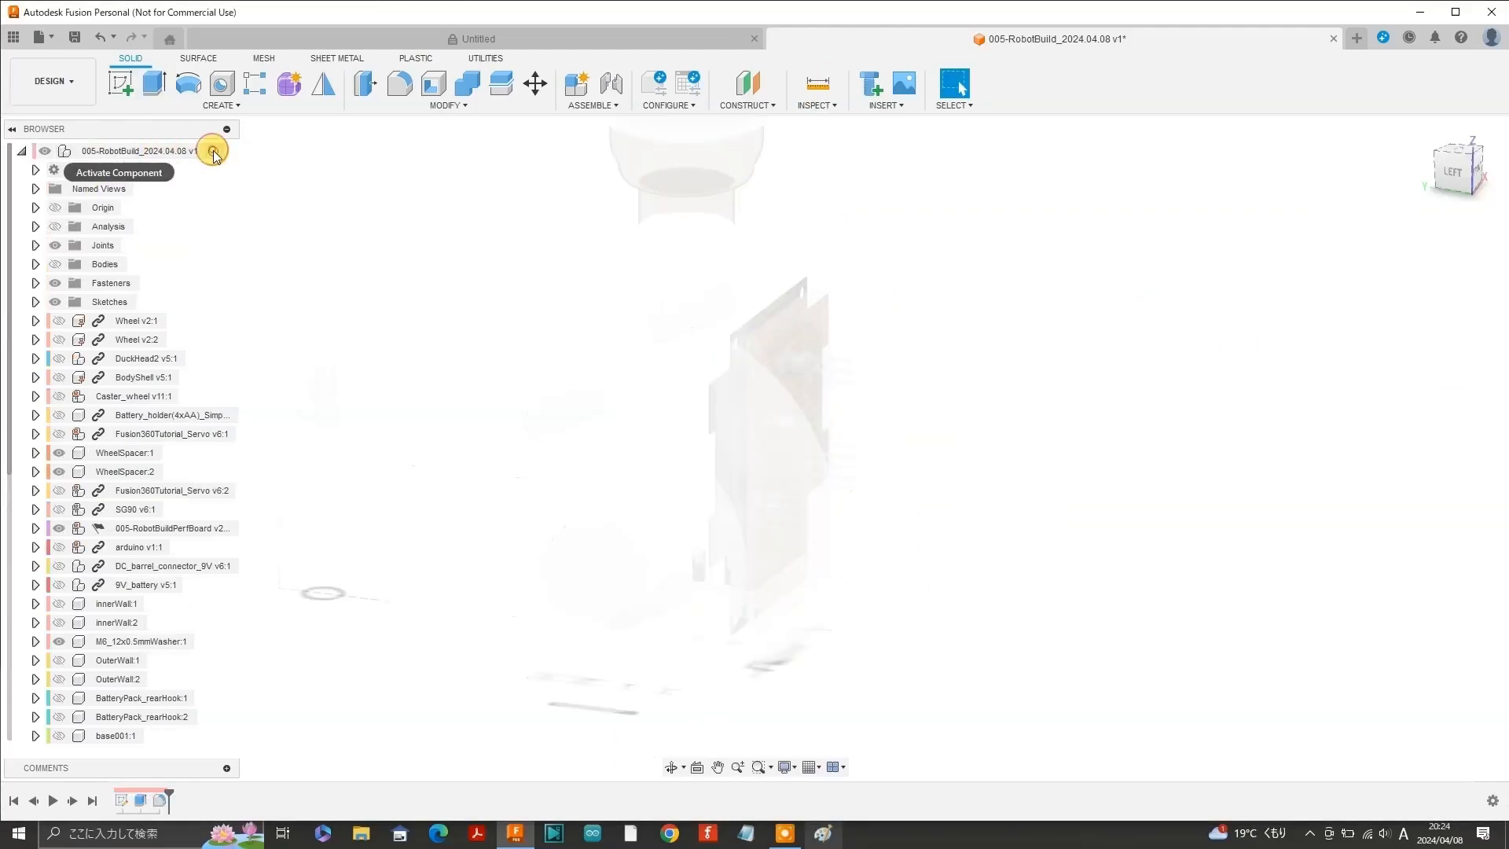
# Activate the top-level assembly and open the appearance library for the CircuitCover.
pyautogui.click(219, 151)
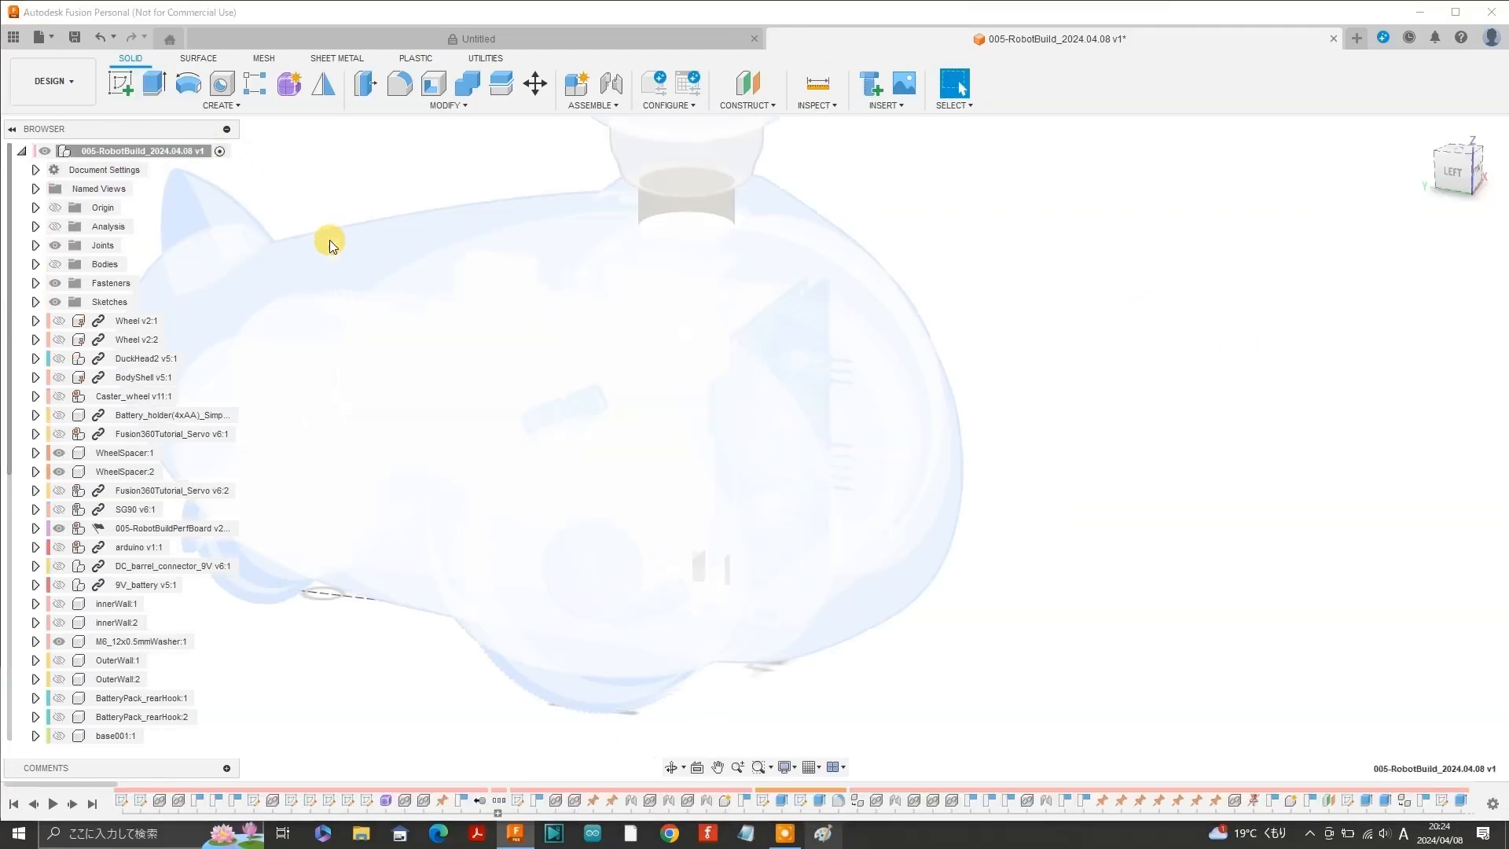
pyautogui.press('a')
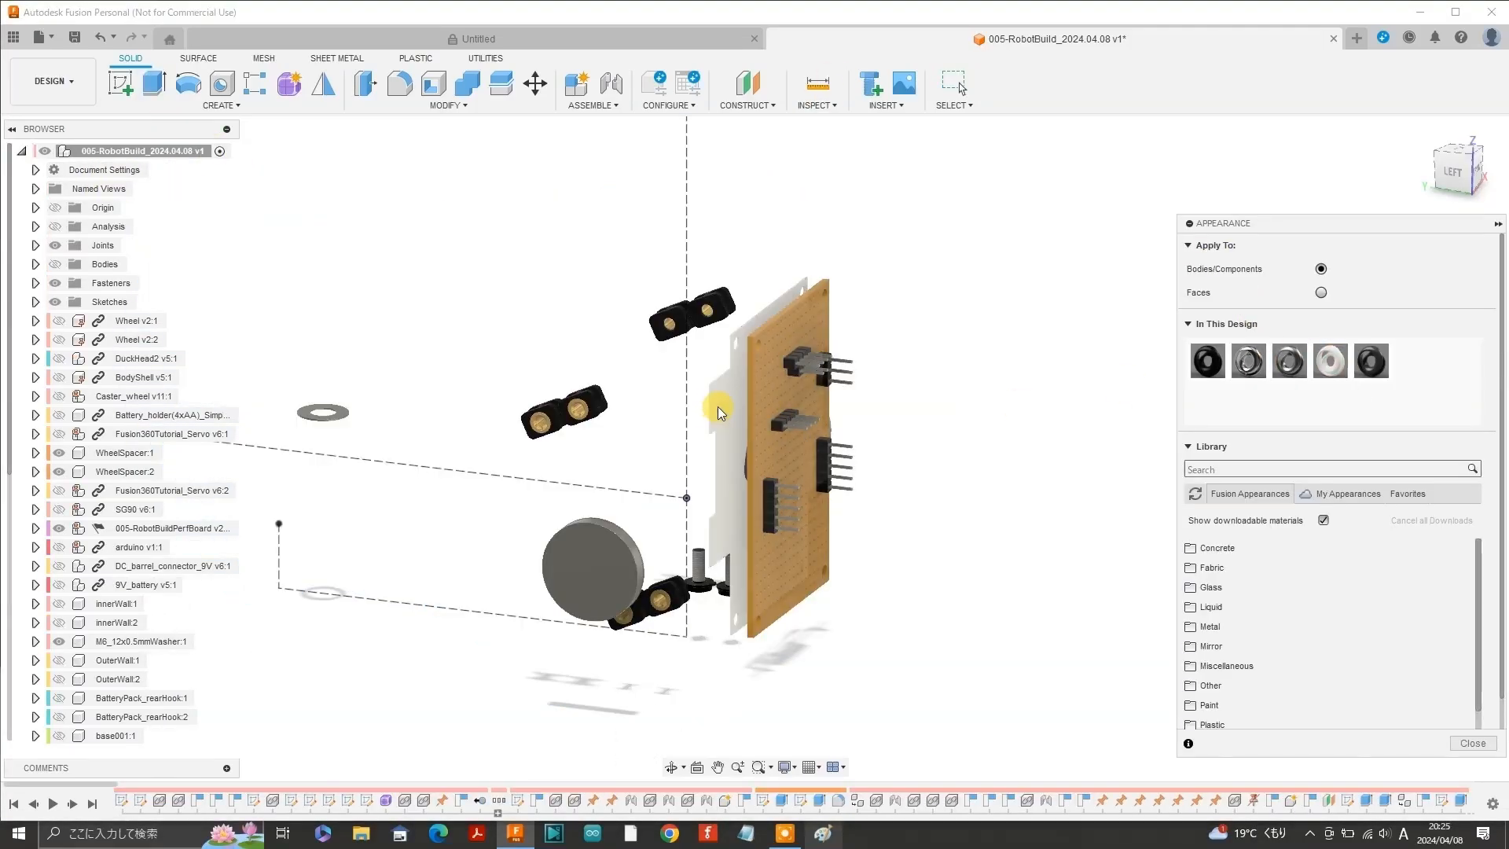
pyautogui.click(1473, 742)
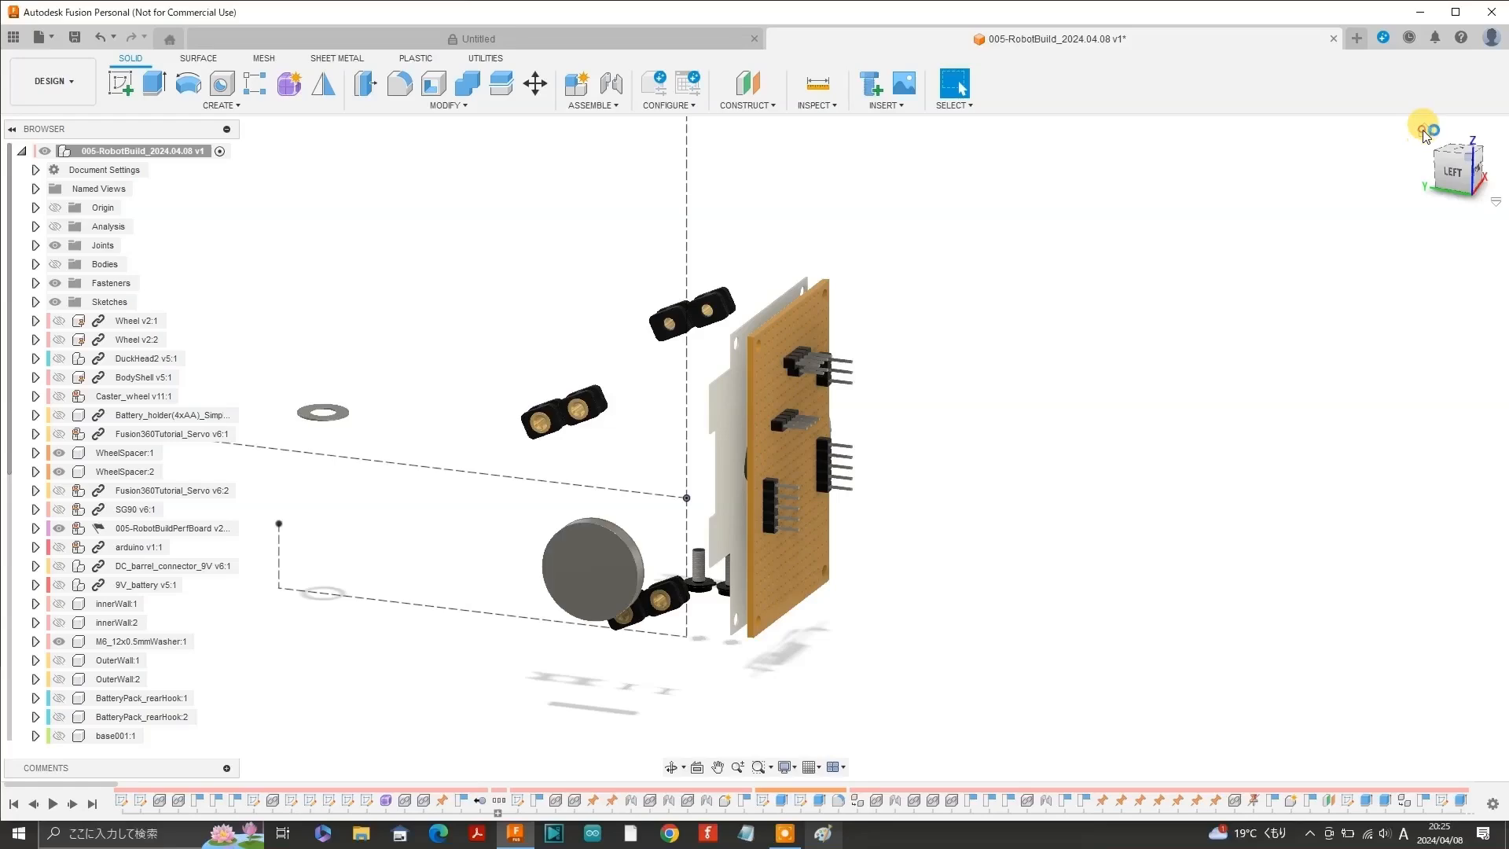
# Show base001 and the other hidden robot components again and inspect the cover in the whole assembly.
pyautogui.click(1424, 130)
pyautogui.scroll(-3, 62, 676)
pyautogui.click(59, 585)
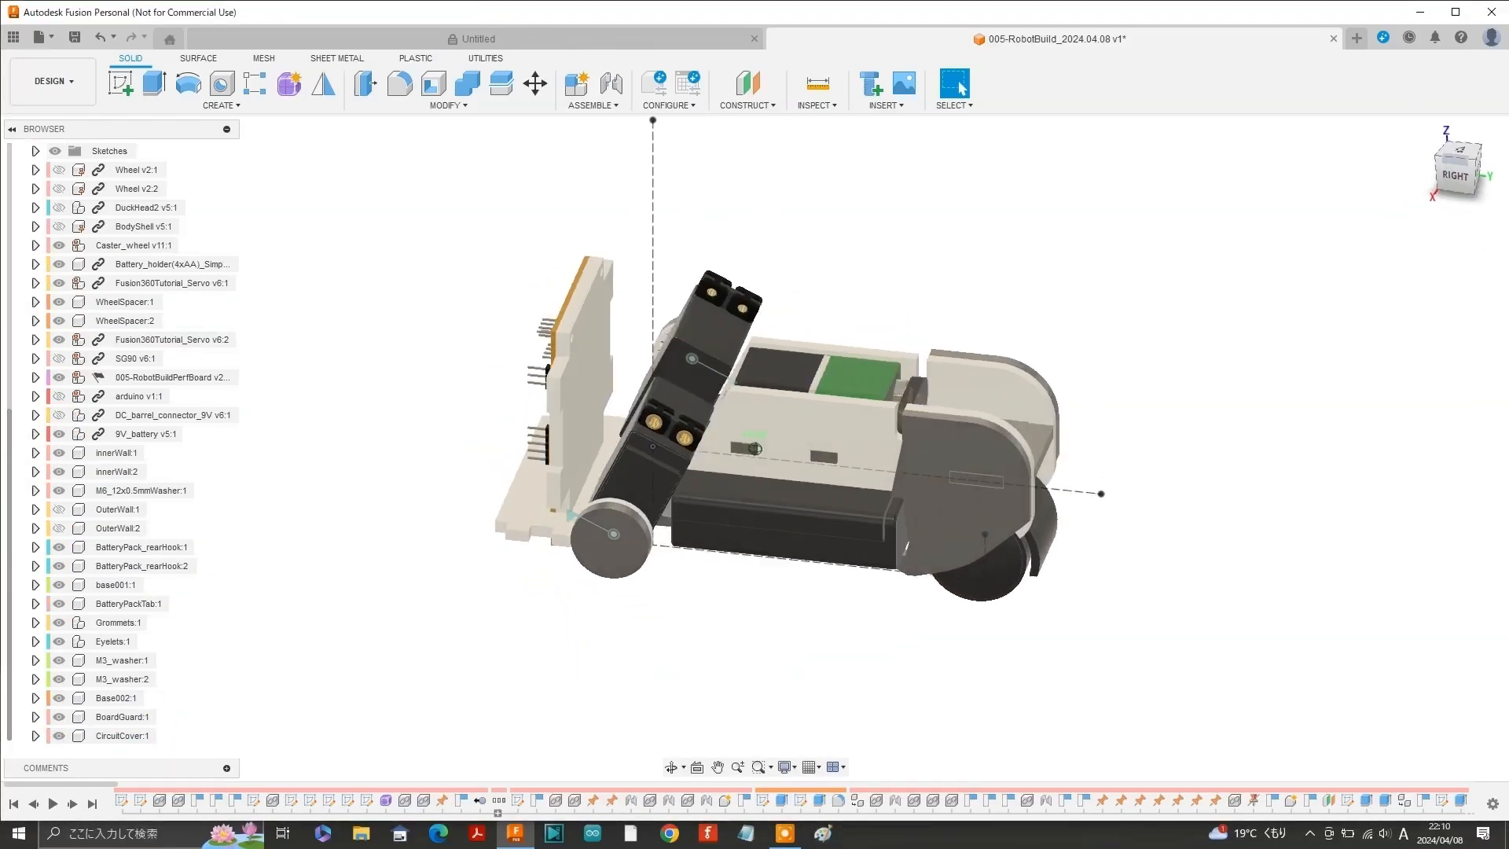
pyautogui.moveTo(1456, 161); pyautogui.dragTo(1446, 160)
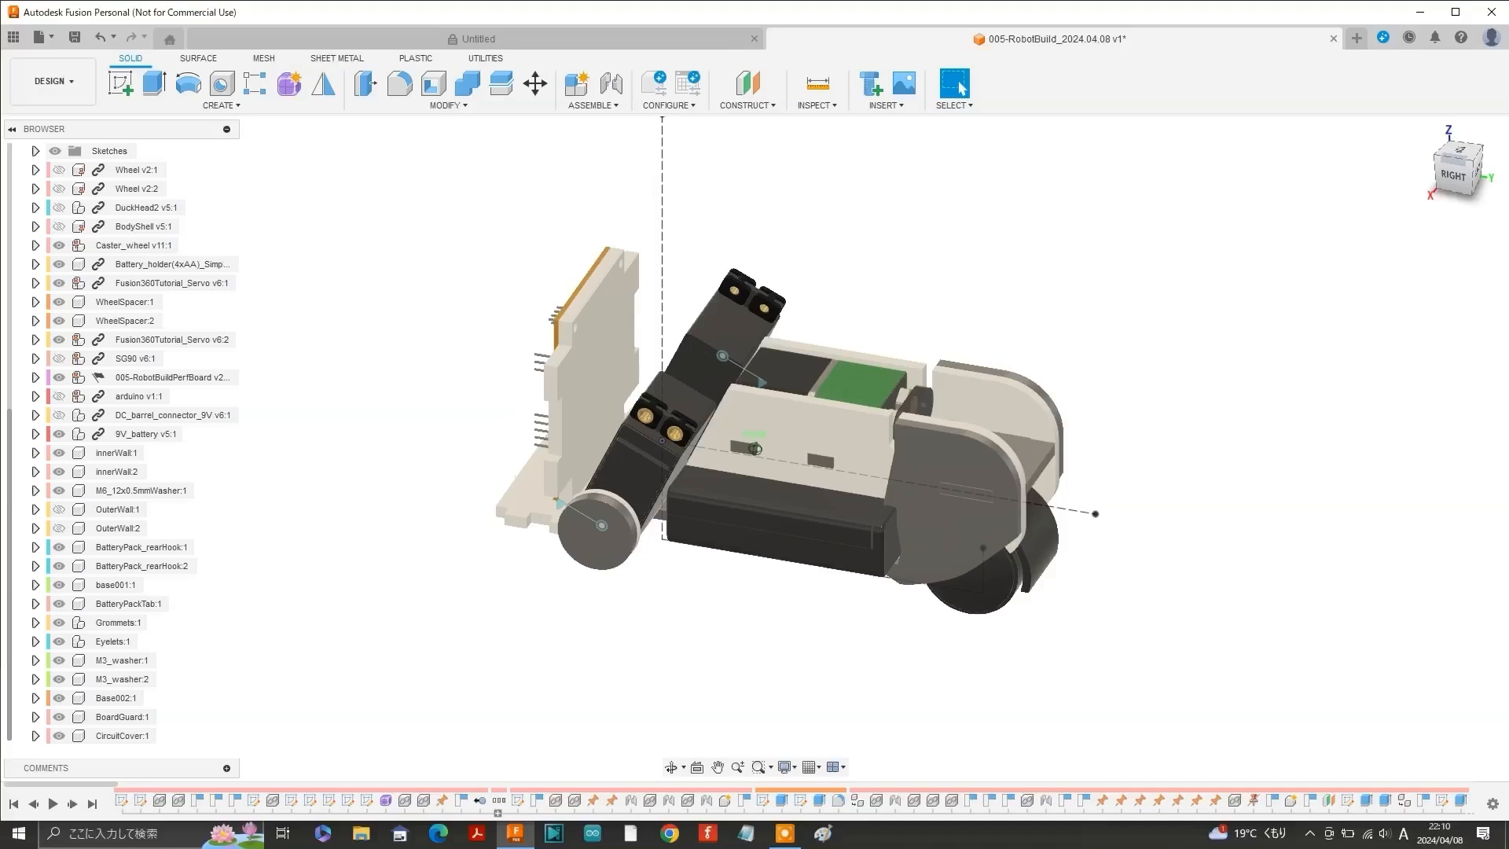
pyautogui.moveTo(1451, 162); pyautogui.dragTo(1453, 157)
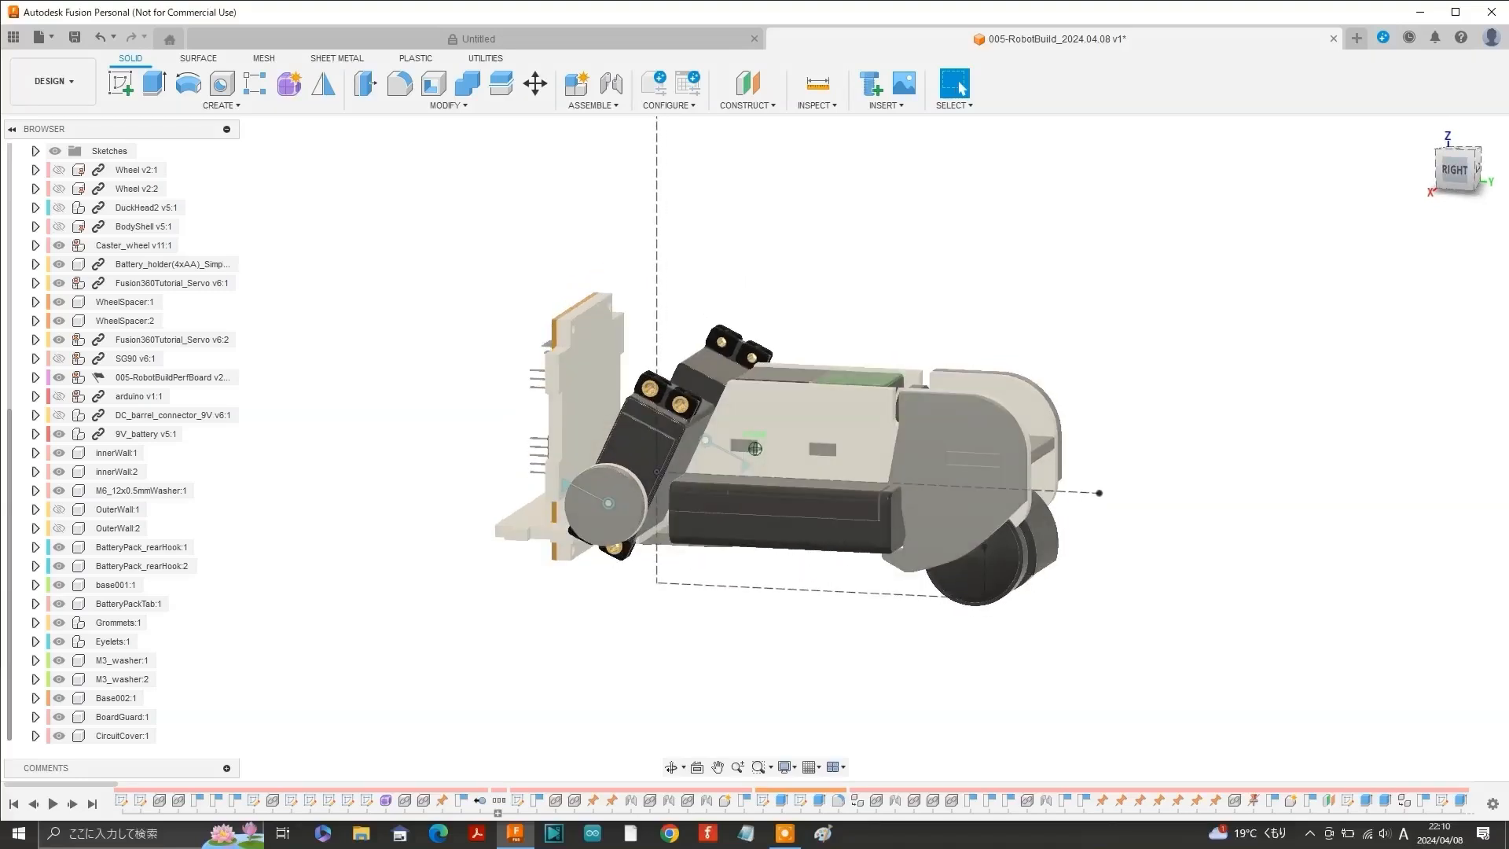
pyautogui.moveTo(1454, 158); pyautogui.dragTo(1466, 179)
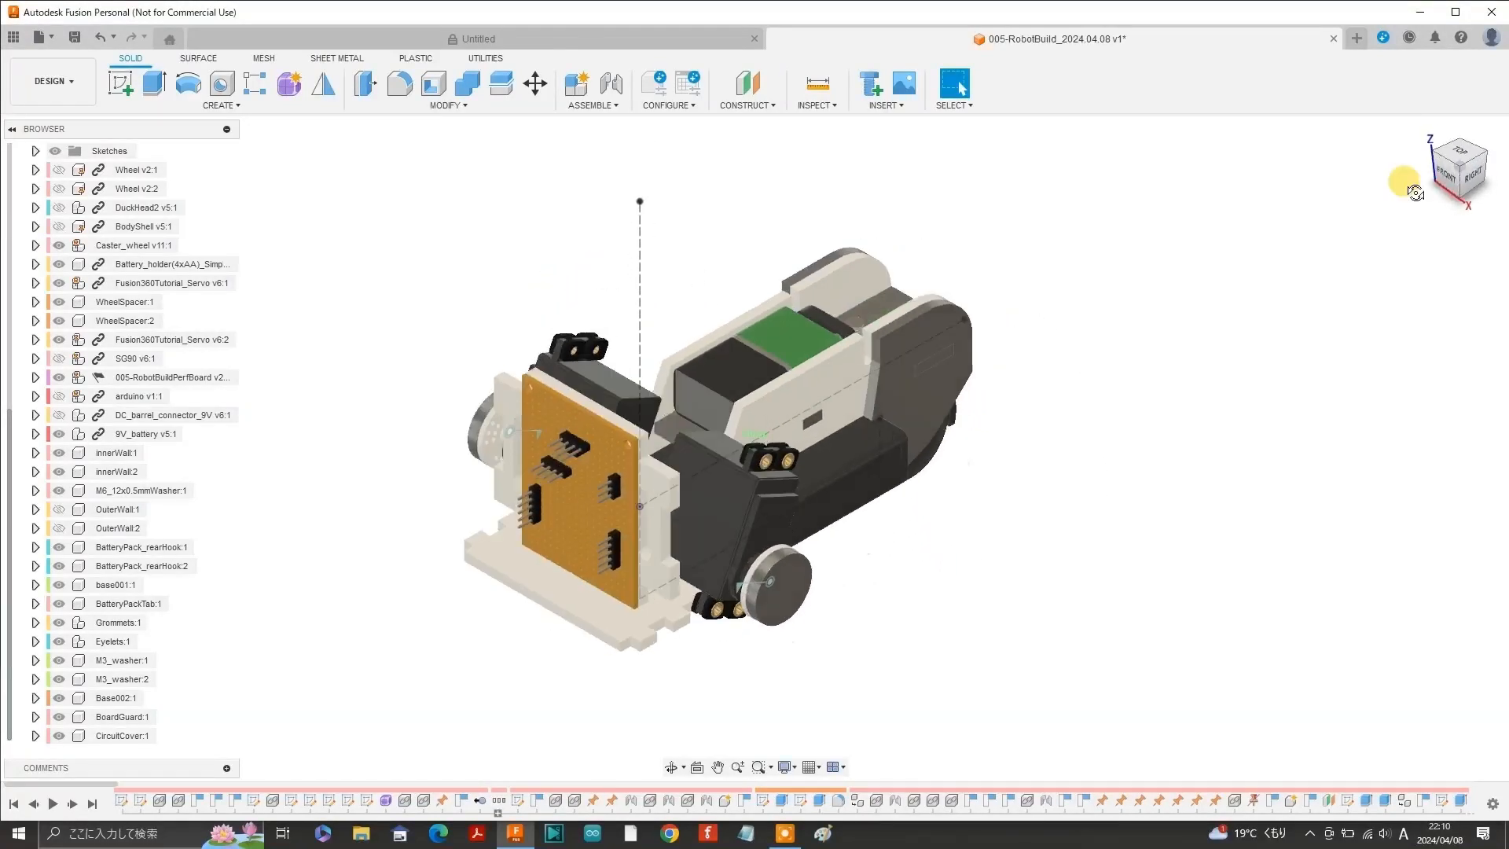